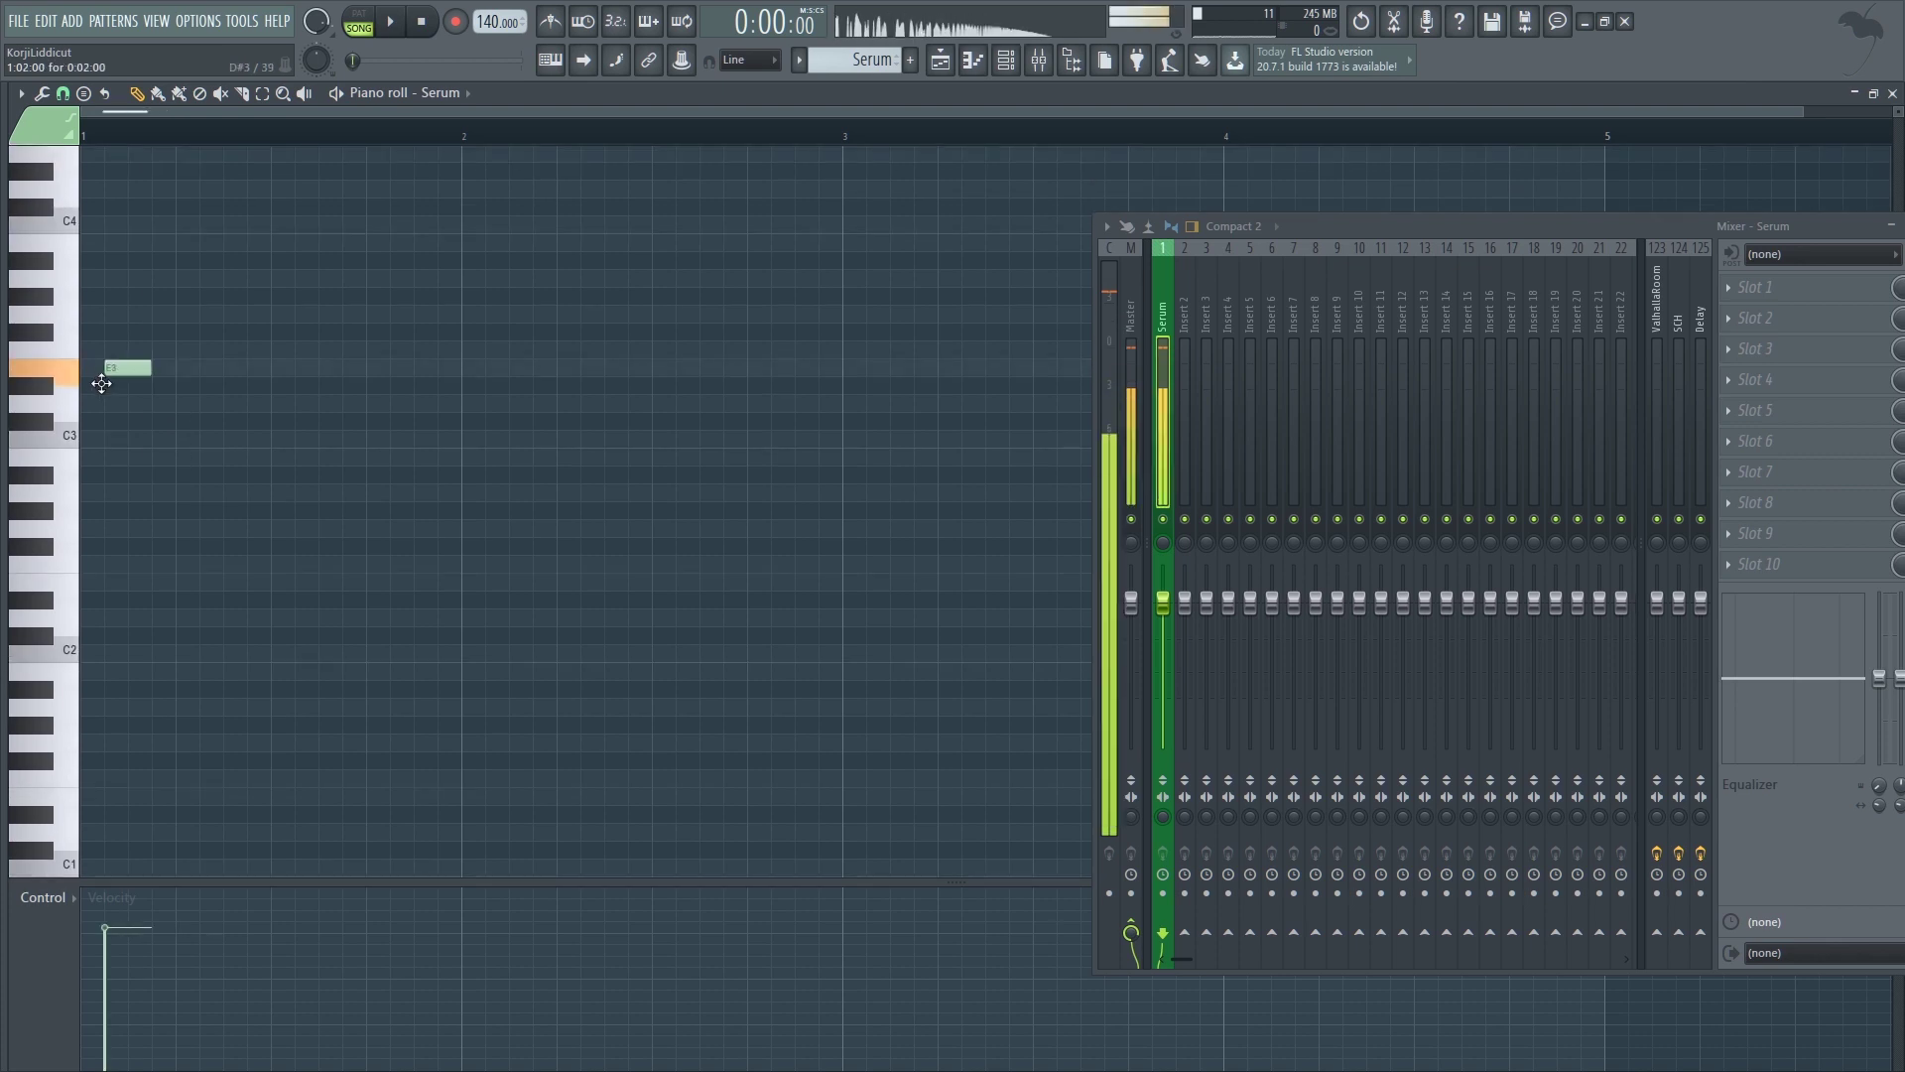
- Move the note to G#3 at the start of bar 1 and shorten it to one step
scroll(174, 402, "up", 3)
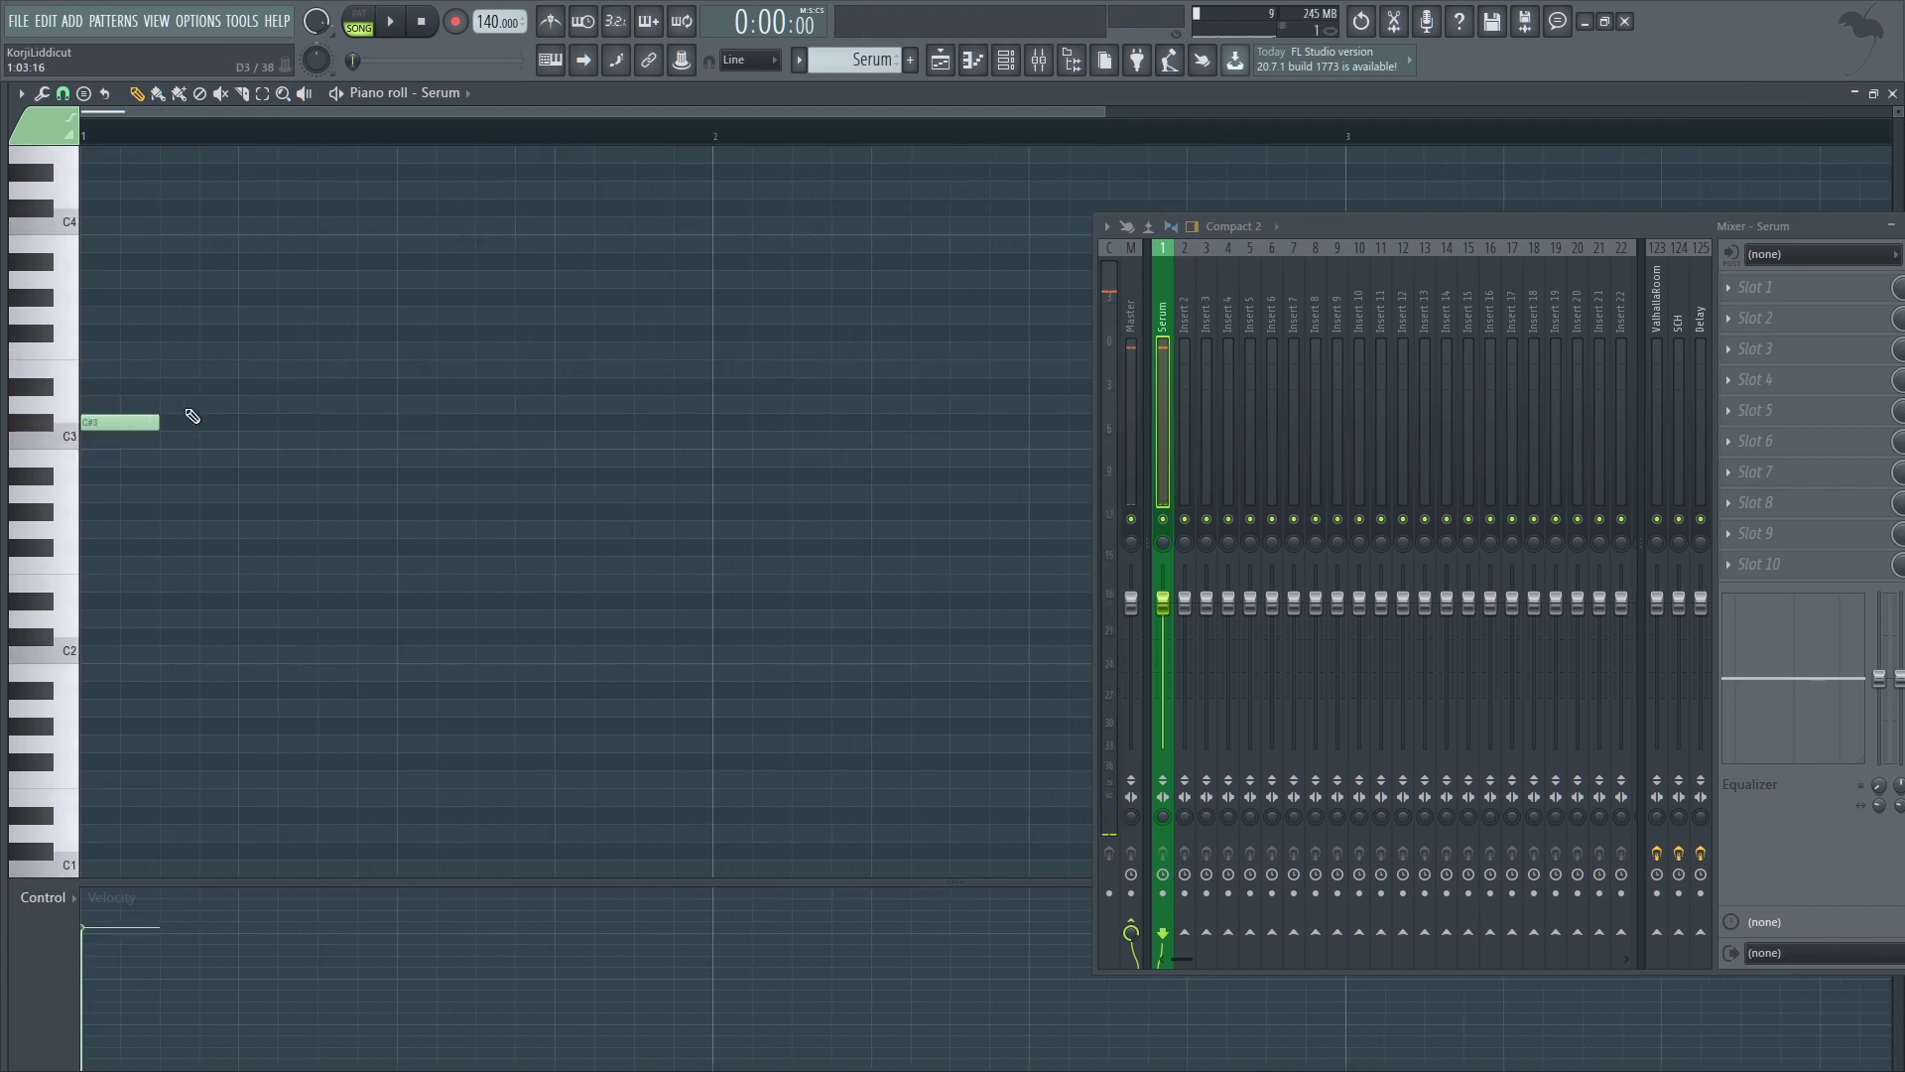
scroll(148, 417, "up", 4)
left_click_drag(104, 586, 111, 461)
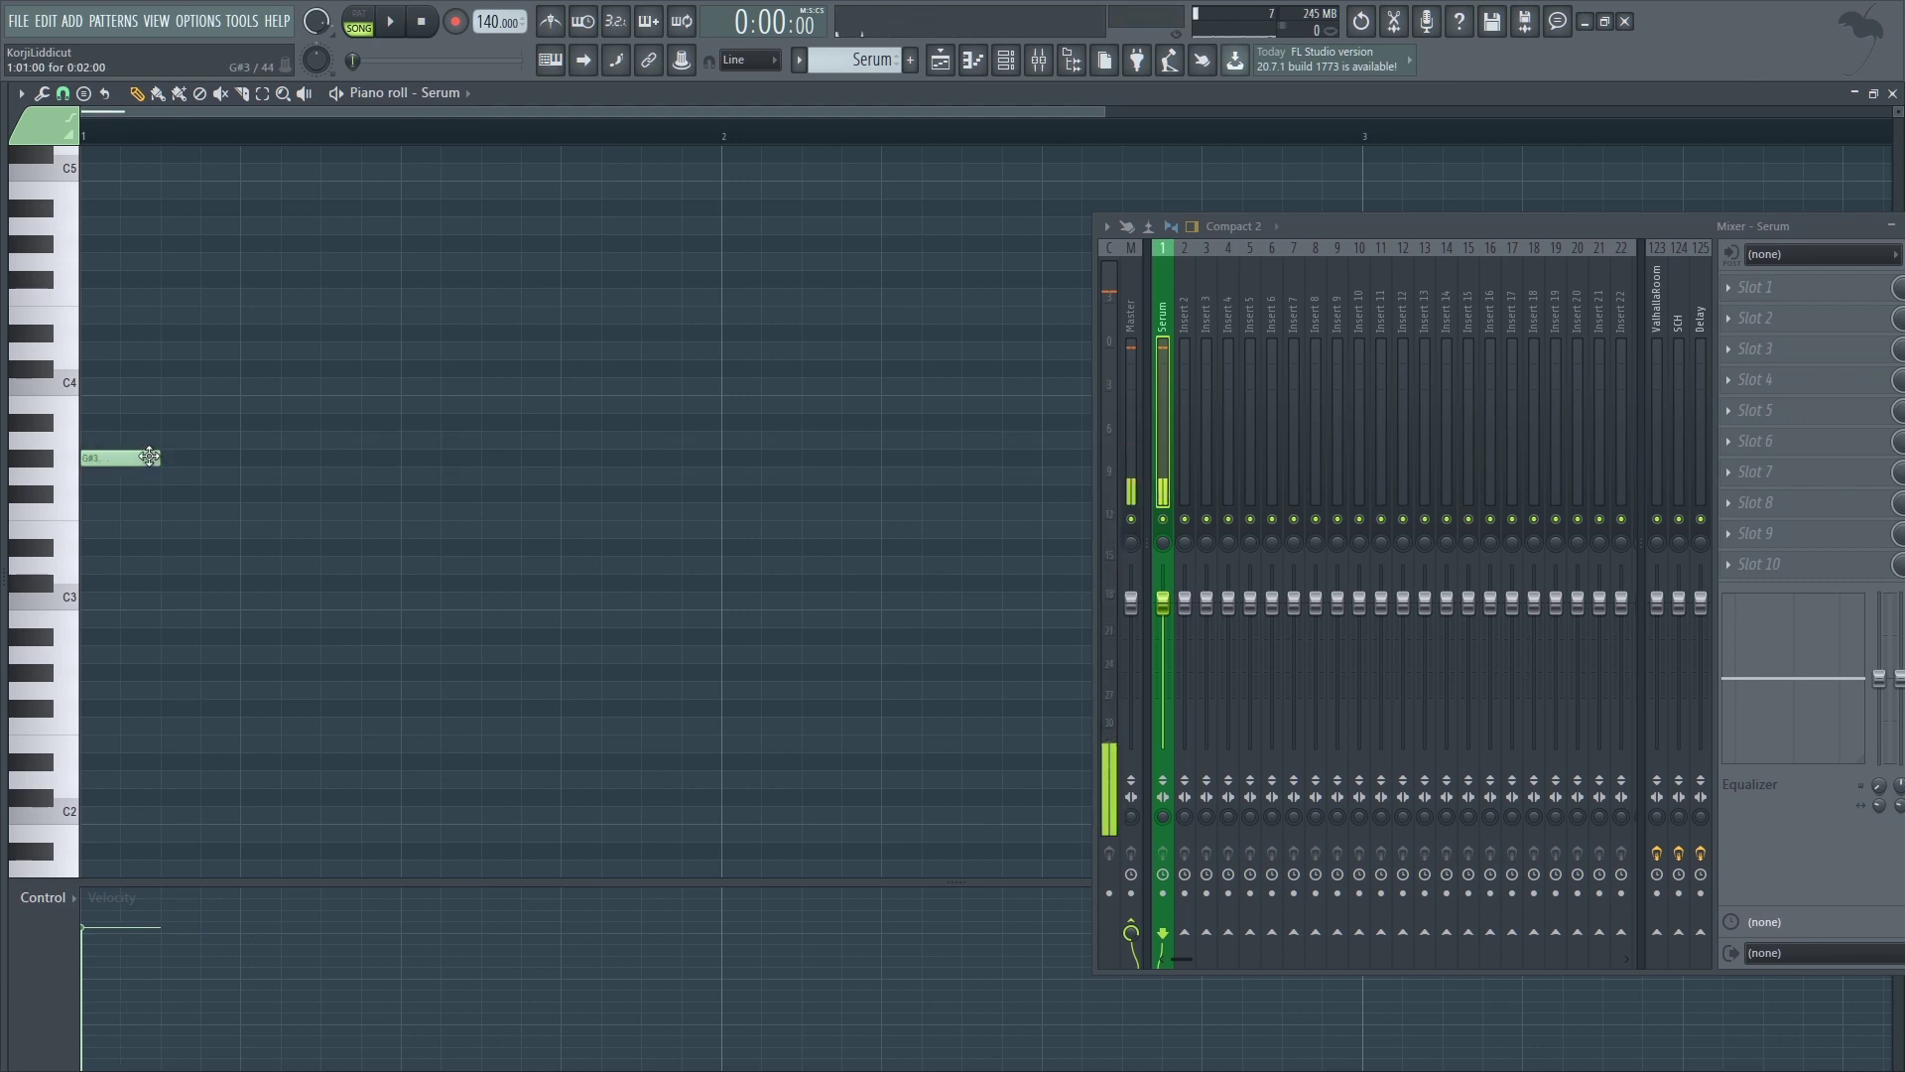
left_click(171, 457)
right_click(170, 457)
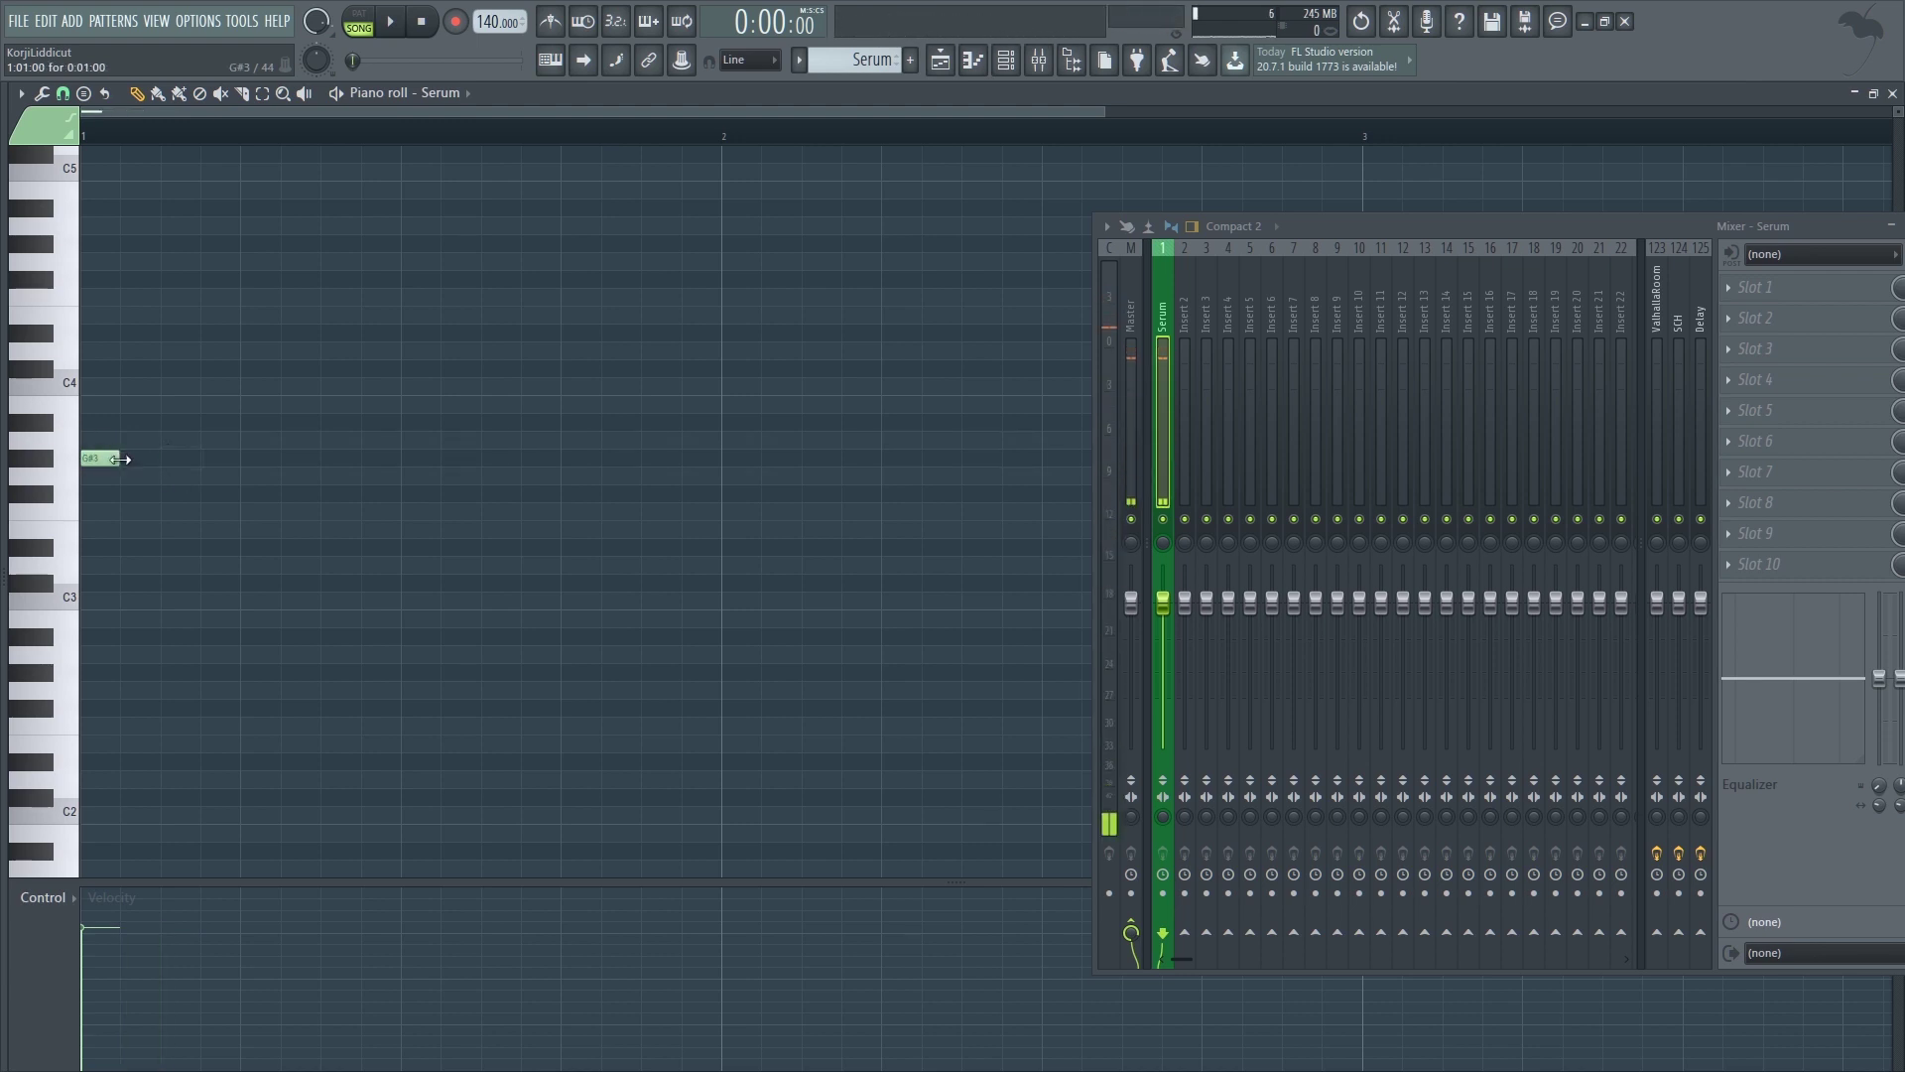
- Switch playback to pattern mode and audition the note as a one-beat G#2, an octave lower
left_click(358, 24)
key("space")
key("space")
key("ctrl+Down")
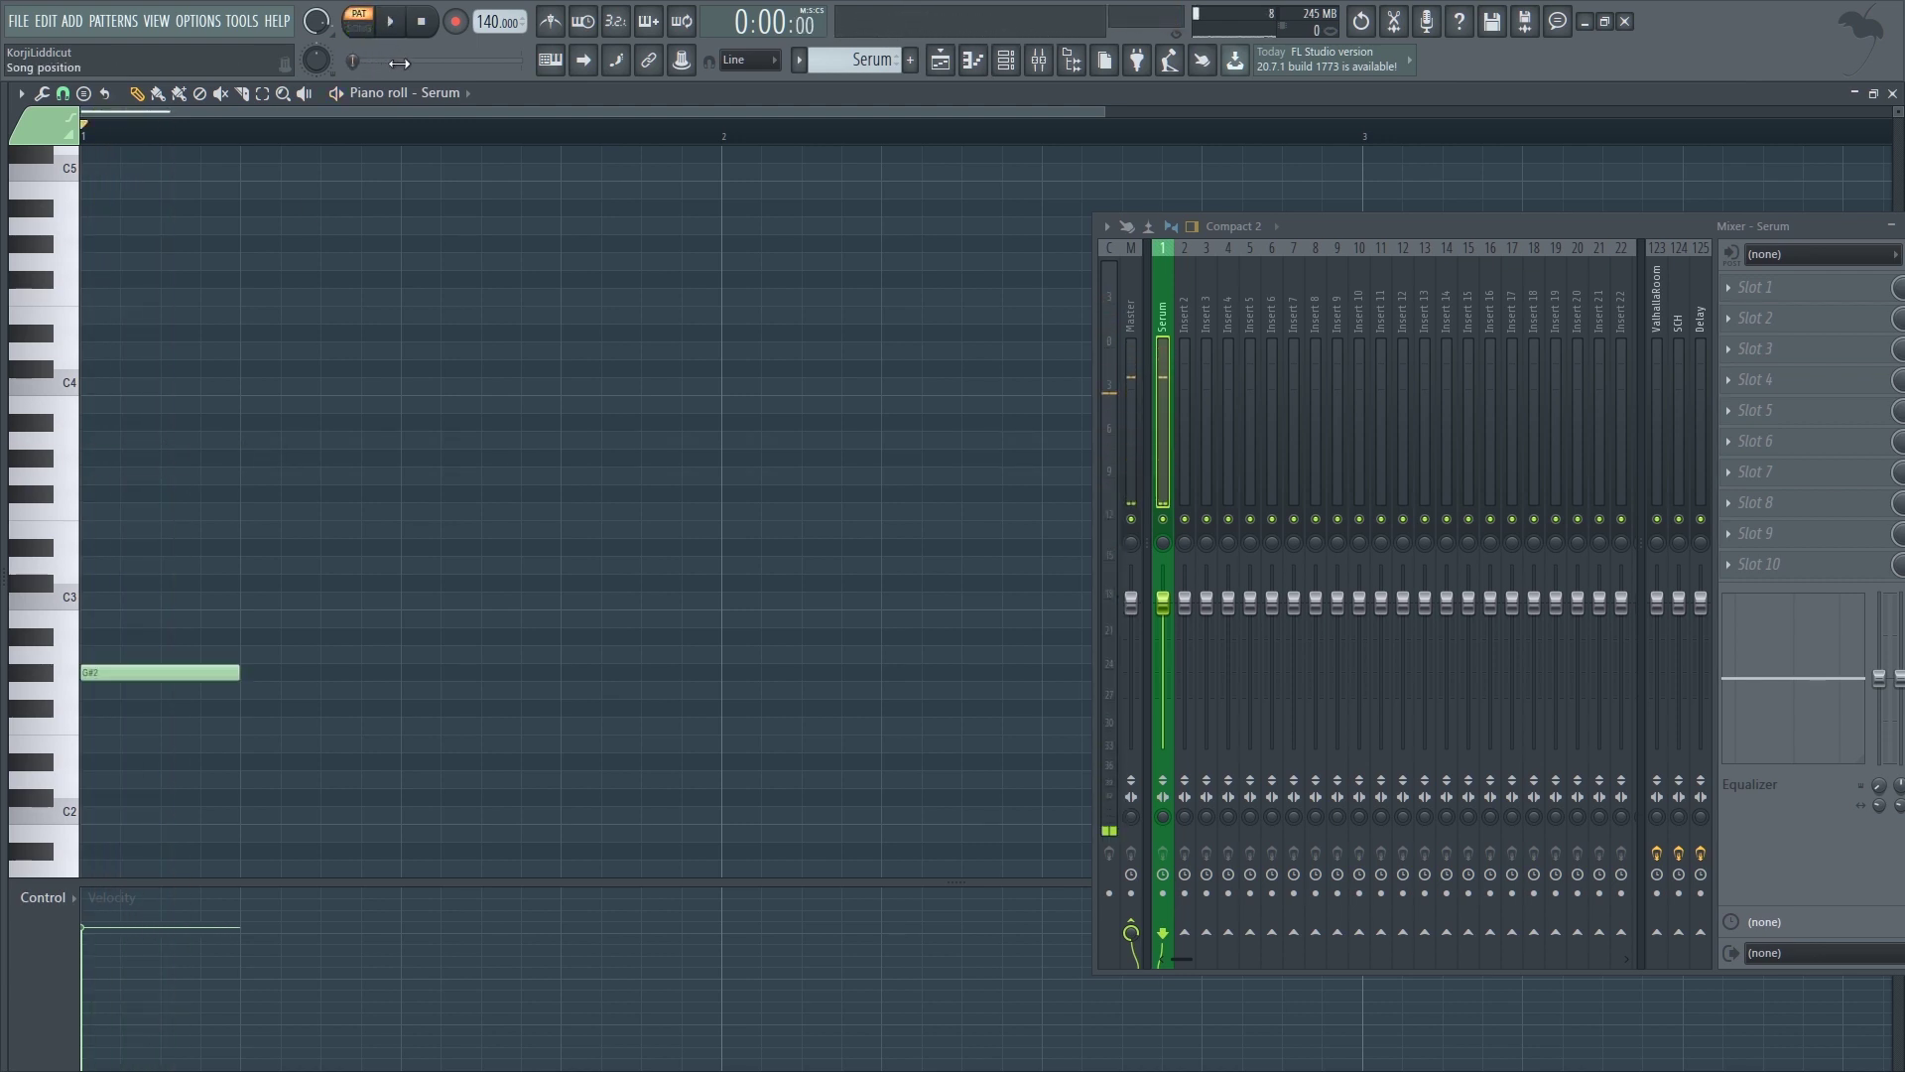
key("space")
key("space")
key("space")
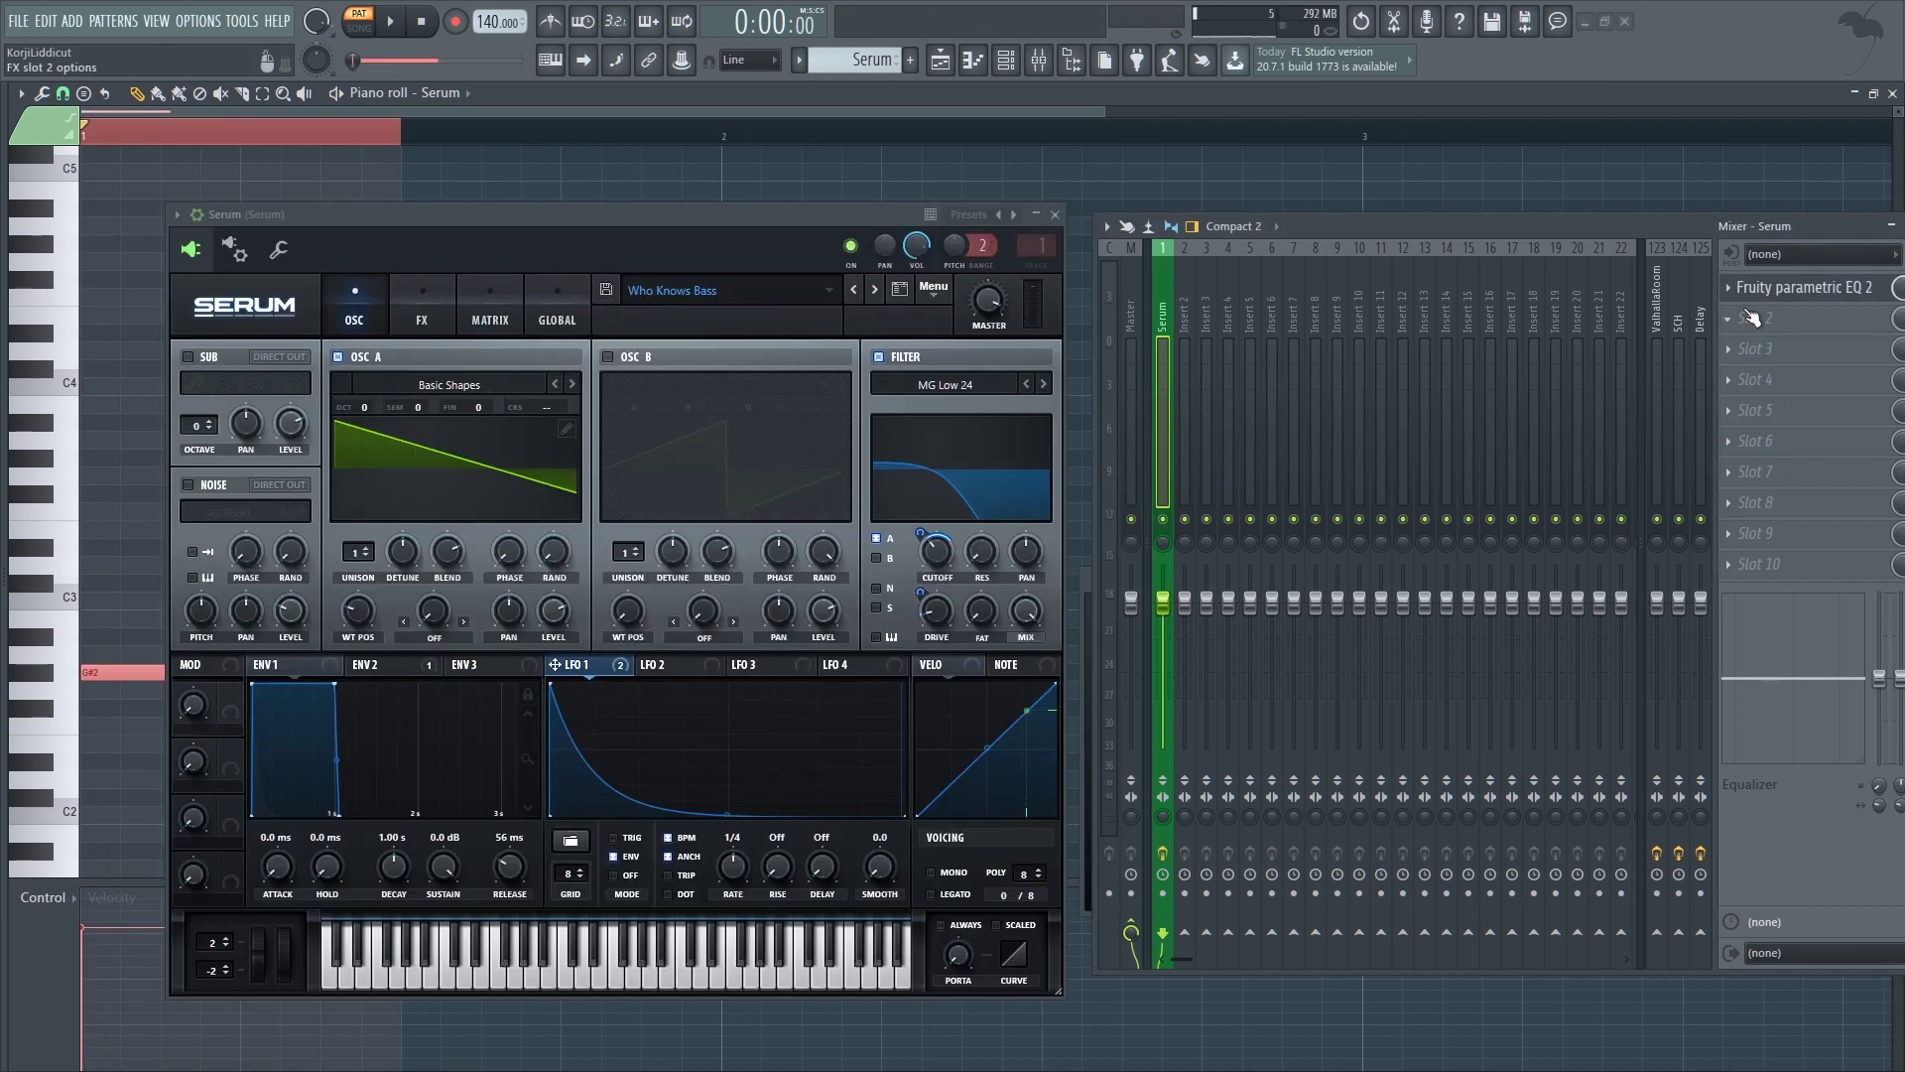
- Delete Fruity parametric EQ 2 from effect slot 1 of the Serum mixer track
left_click(1726, 289)
mouse_move(1714, 308)
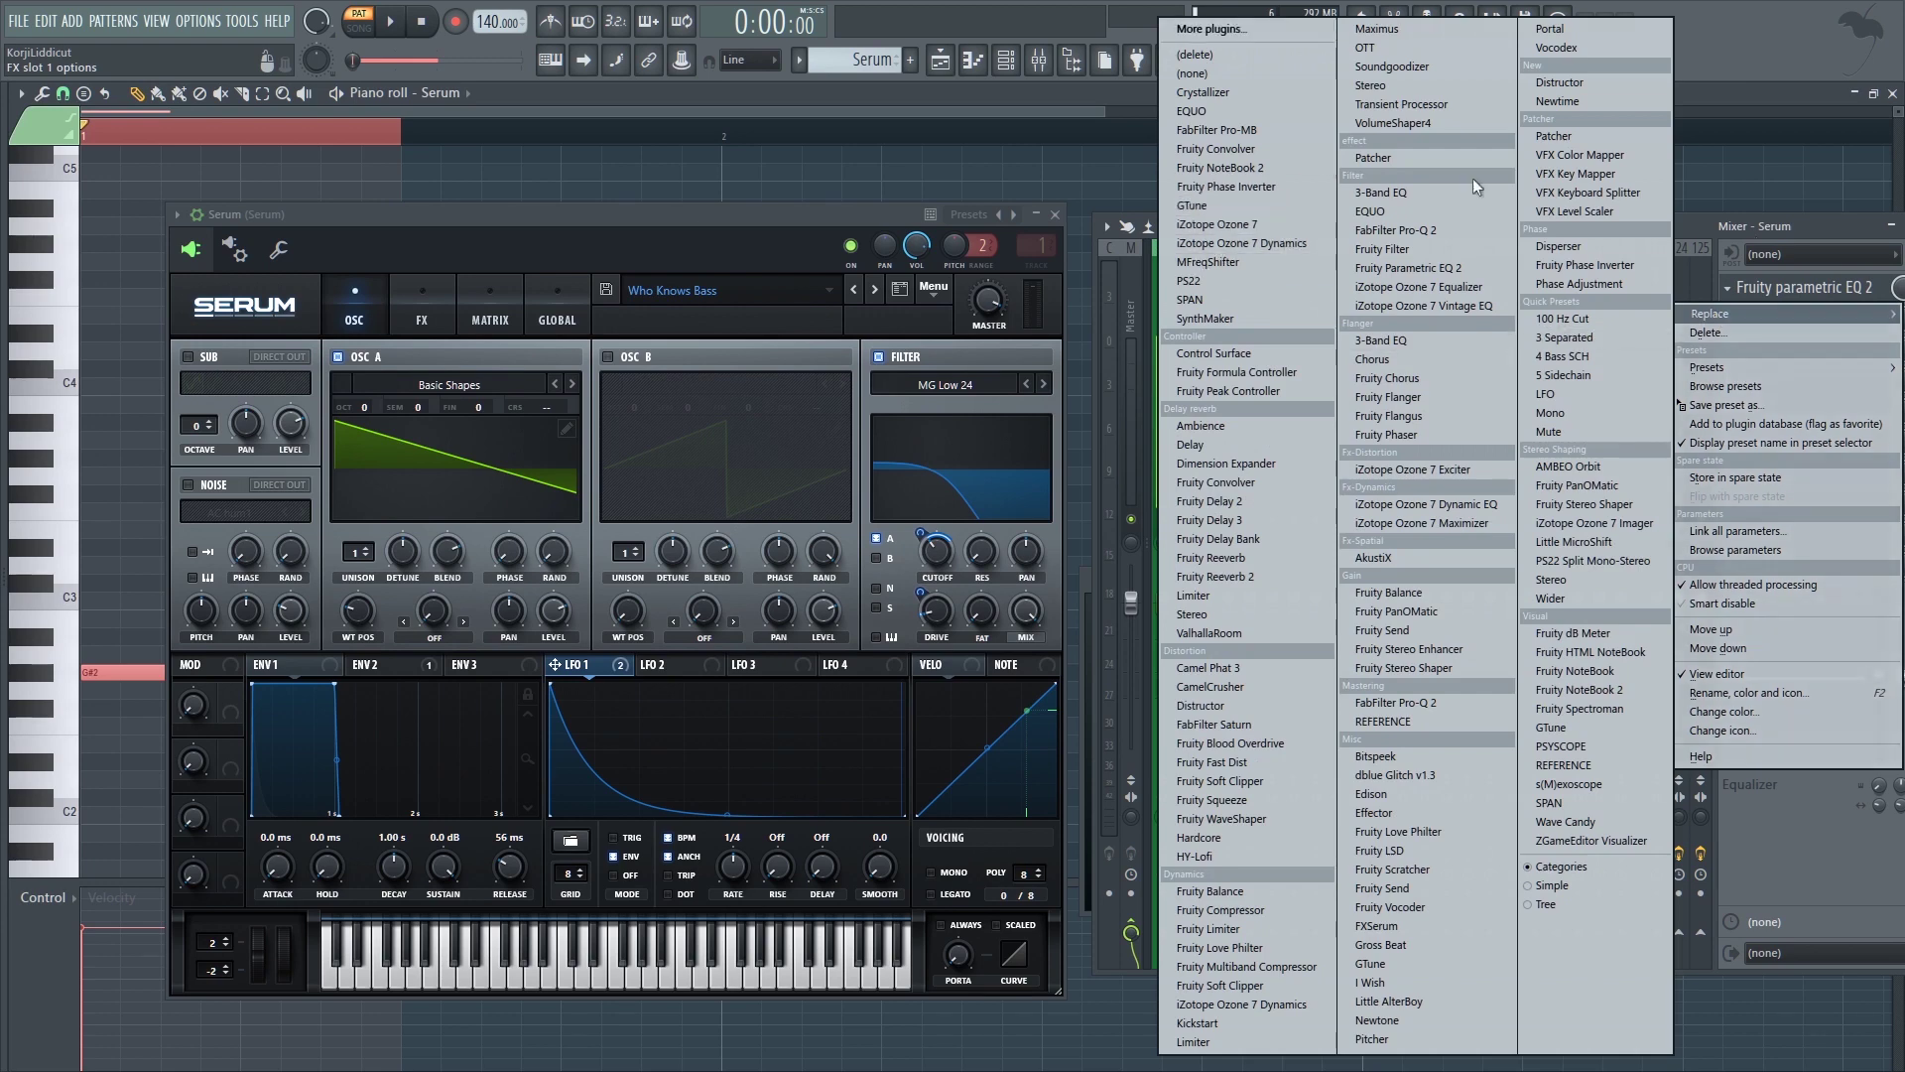
left_click(1819, 335)
- Load PSYSCOPE into effect slot 10 of the Master mixer track
left_click(1135, 432)
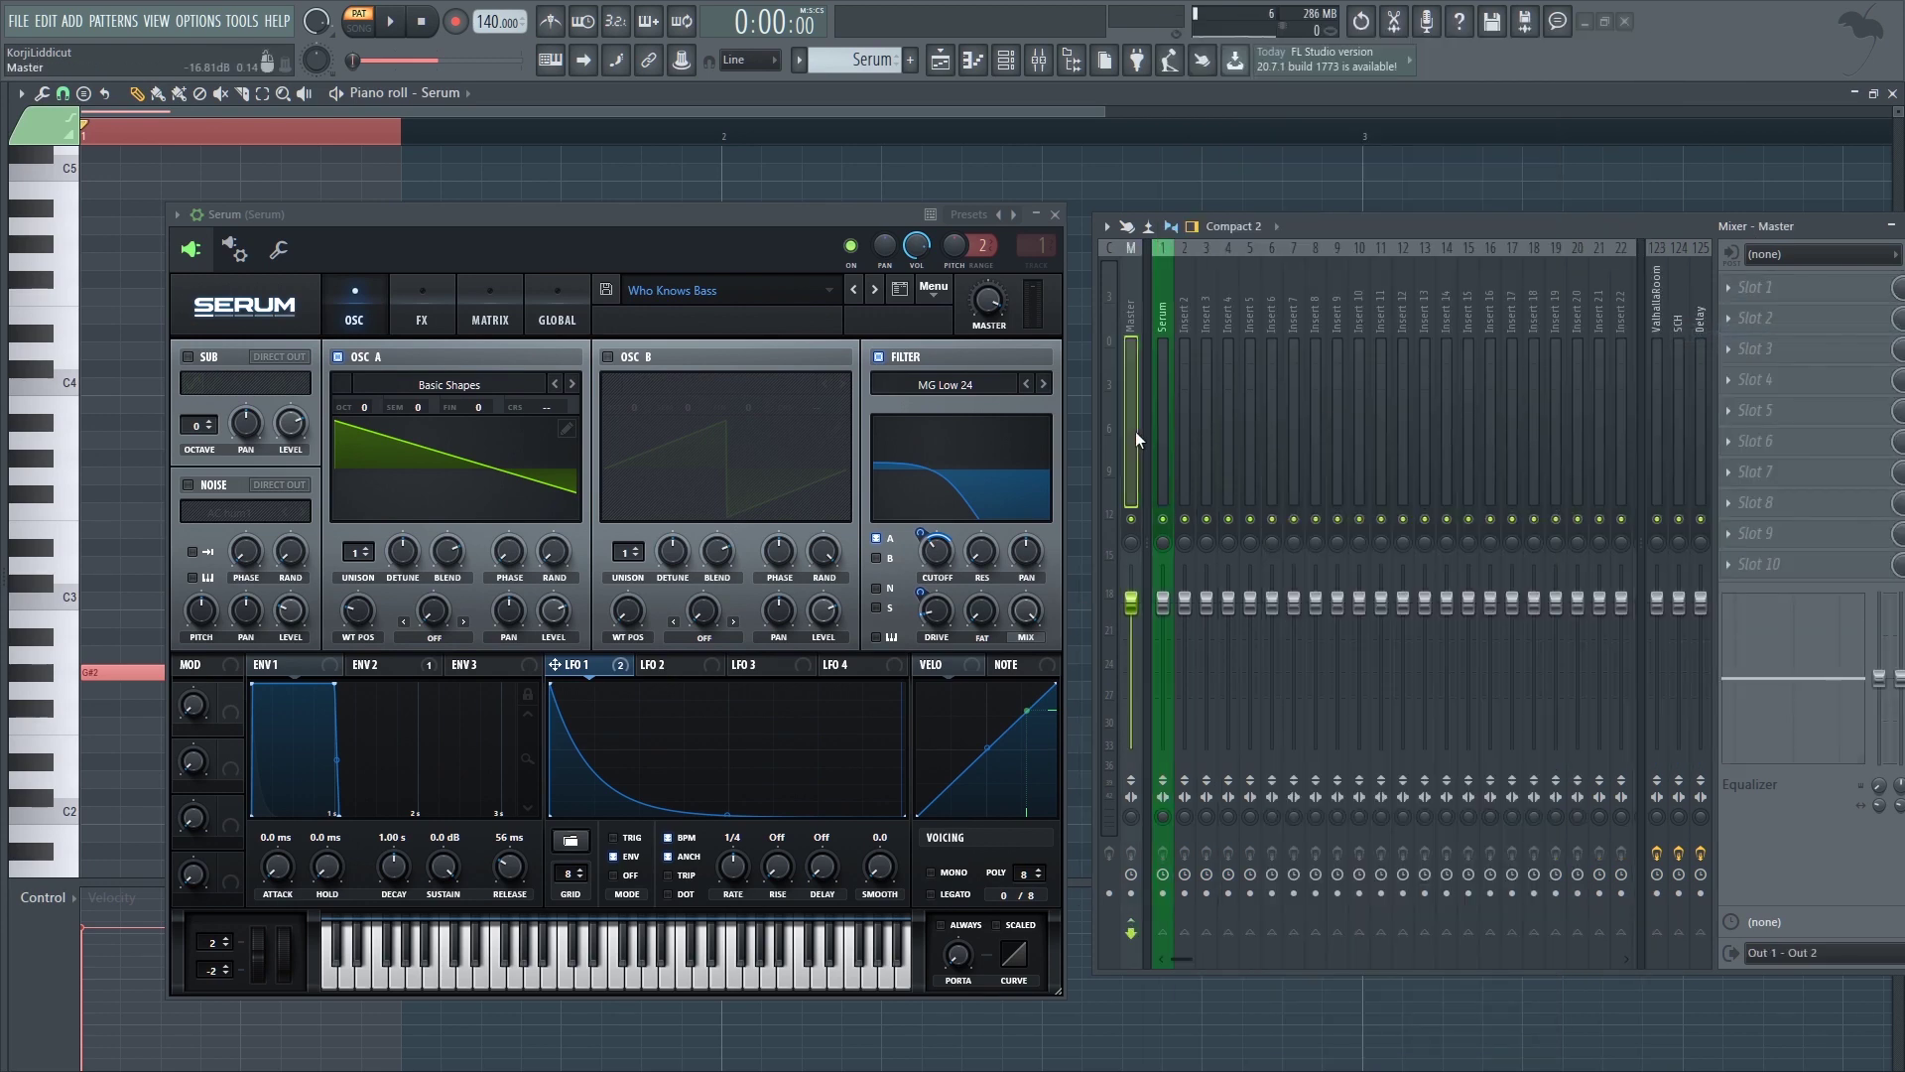
left_click(1756, 564)
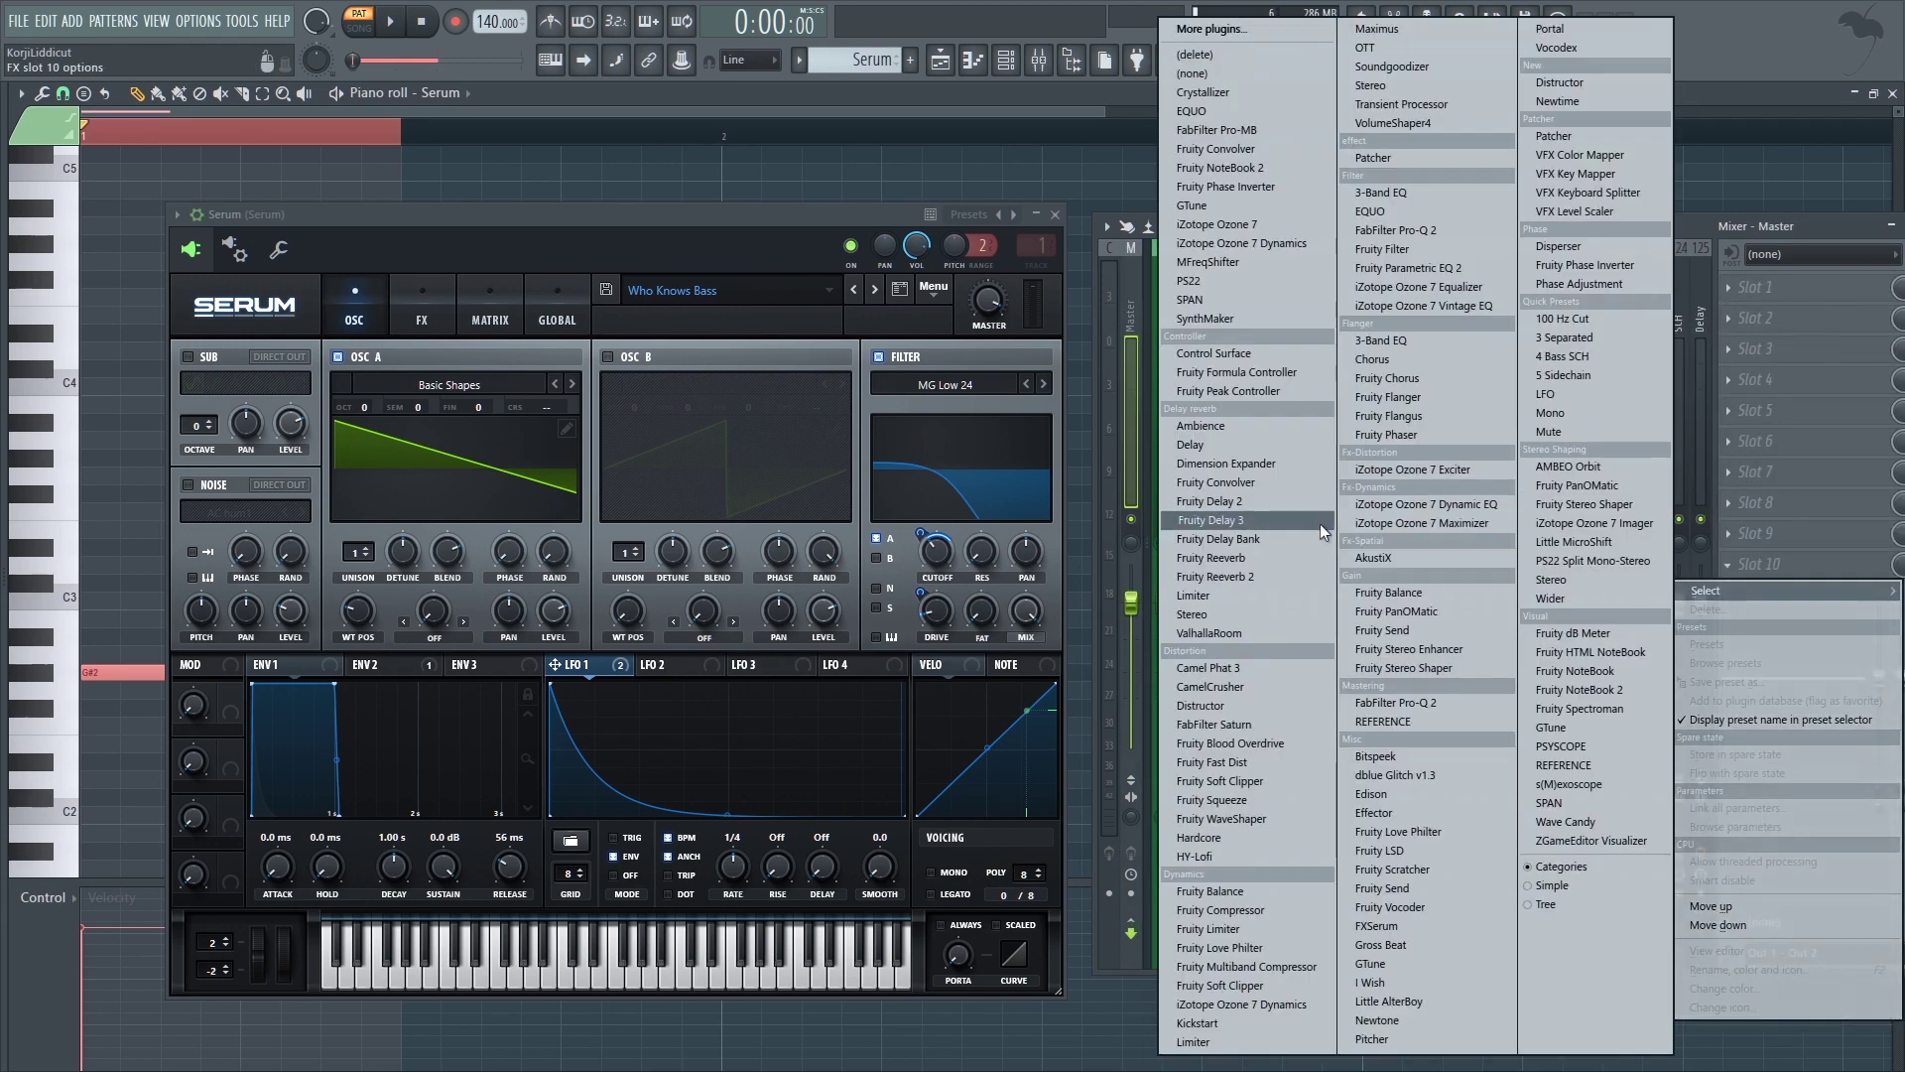
key("p")
key("p")
key("p")
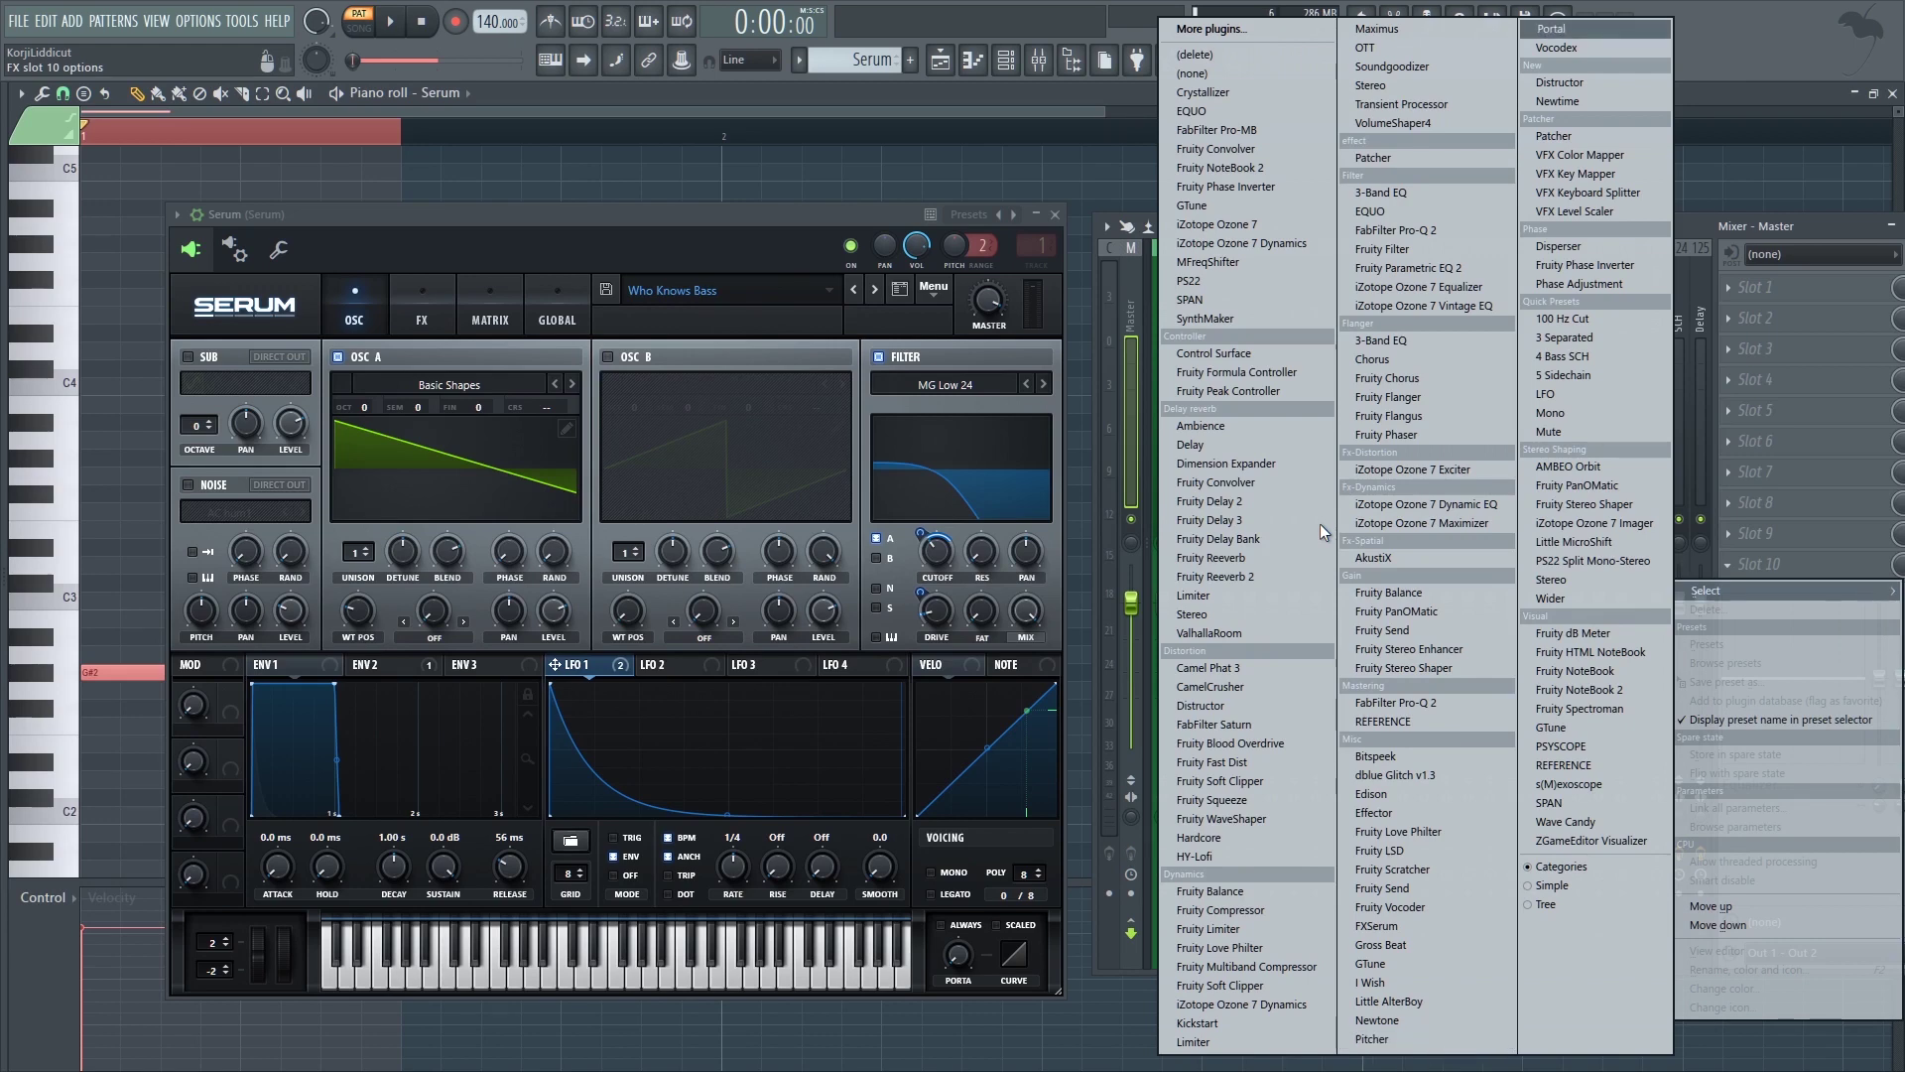
key("p")
key("p")
key("p")
key("p")
key("Return")
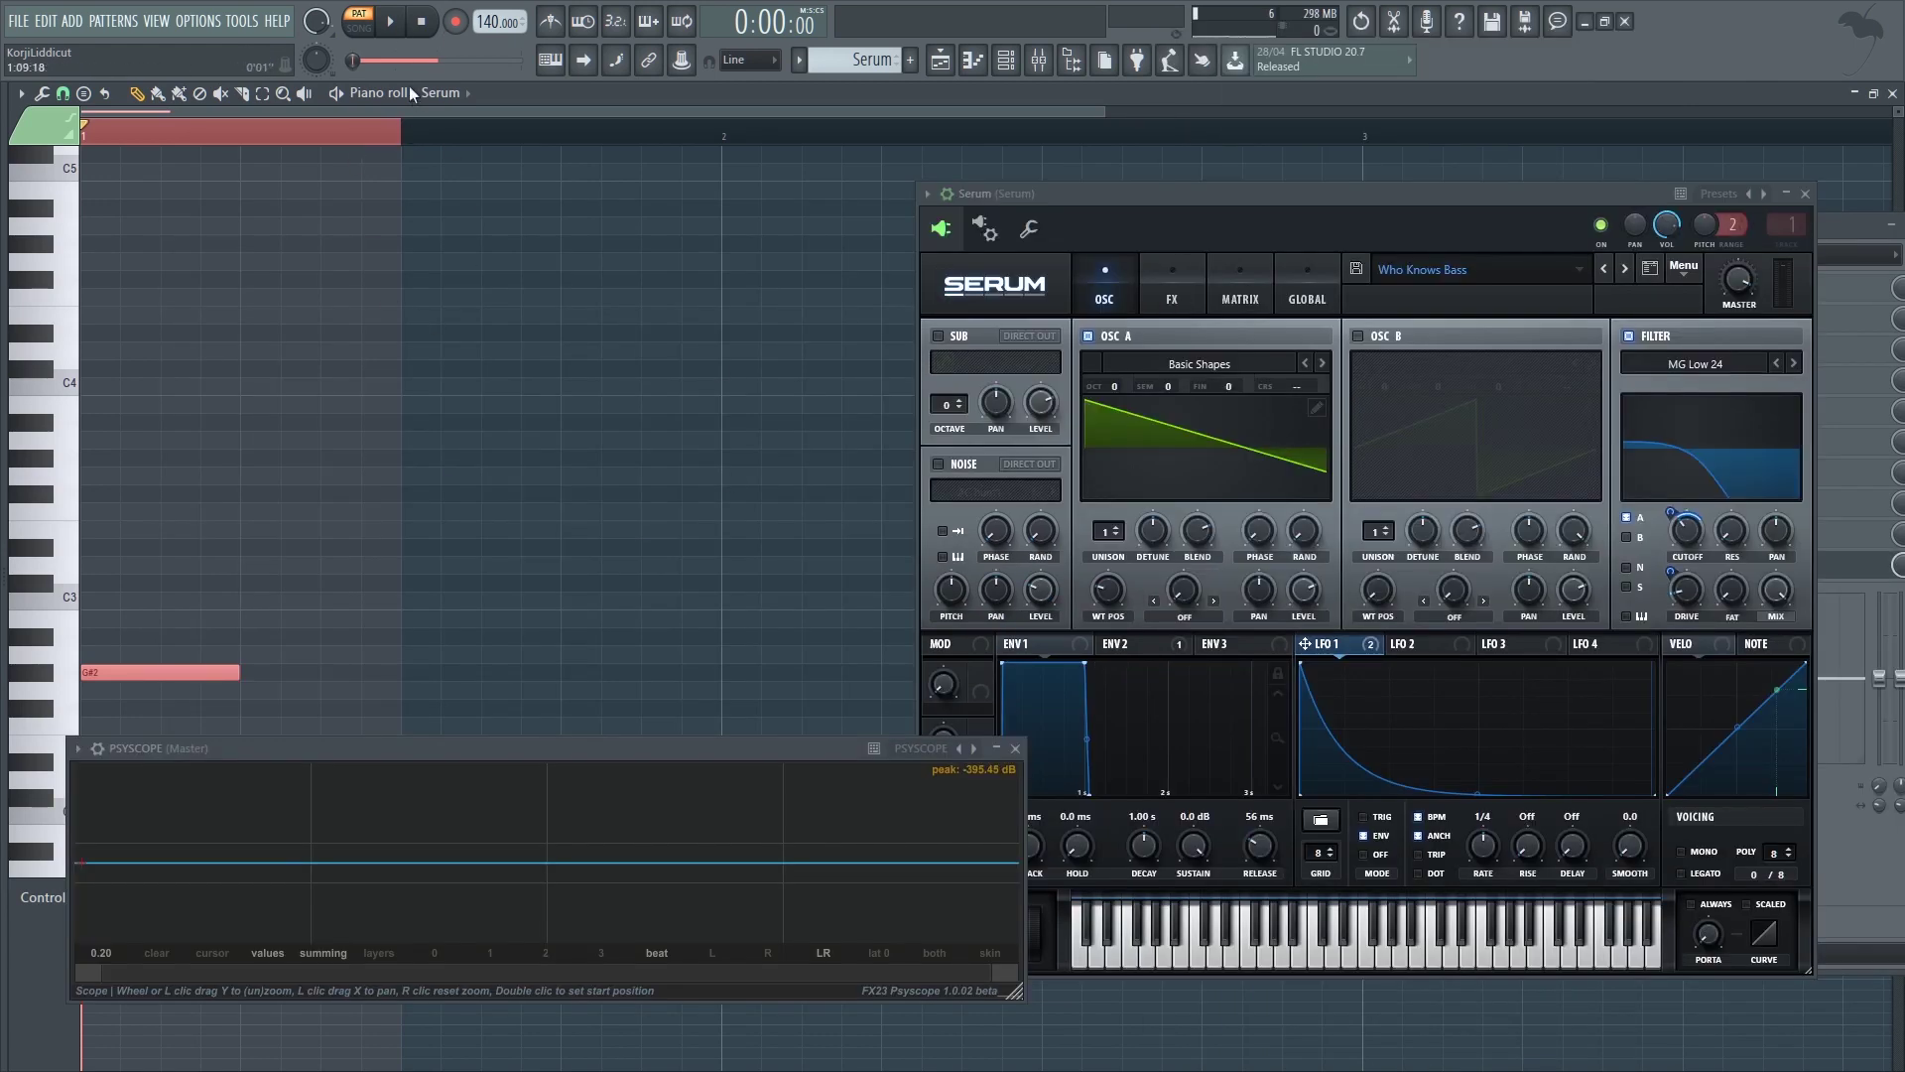
- Play the pattern and set PSYSCOPE's sync length to 2 beats
left_click_drag(582, 741, 577, 763)
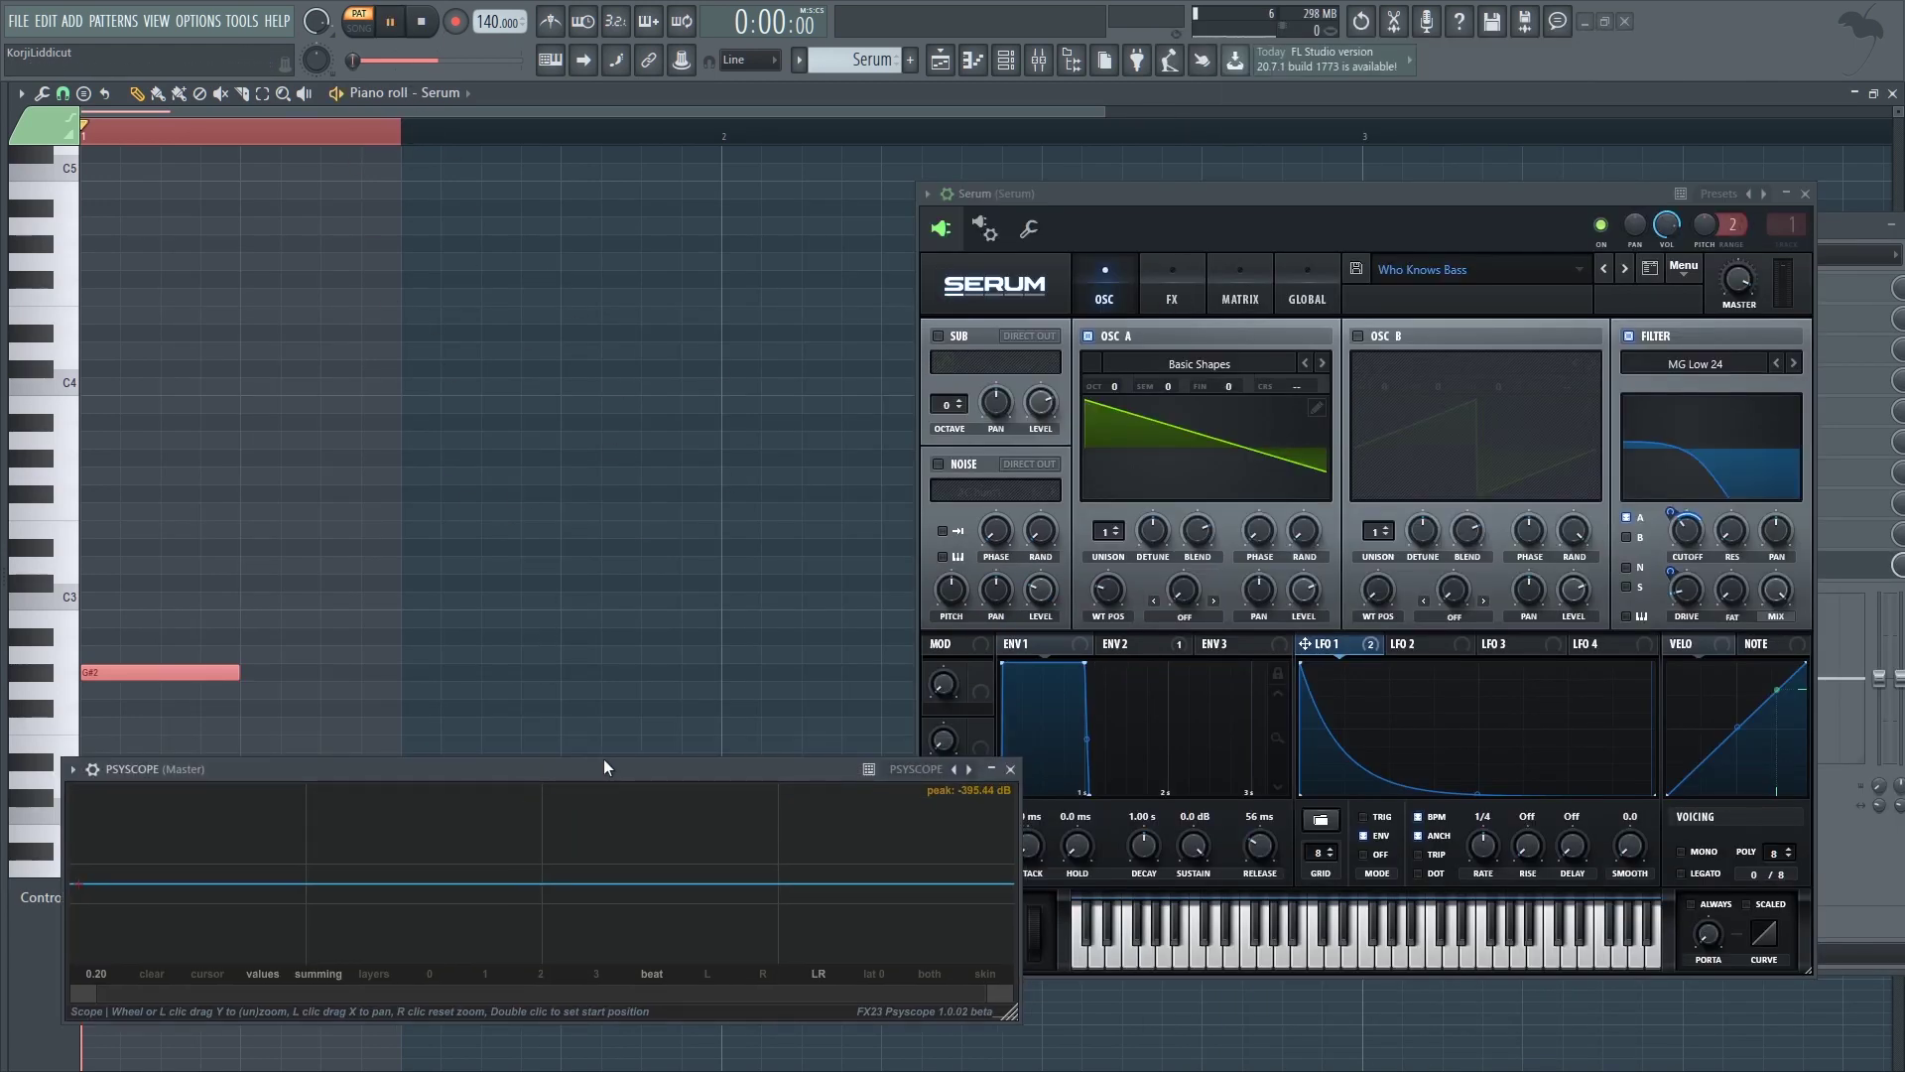
key("space")
left_click(645, 973)
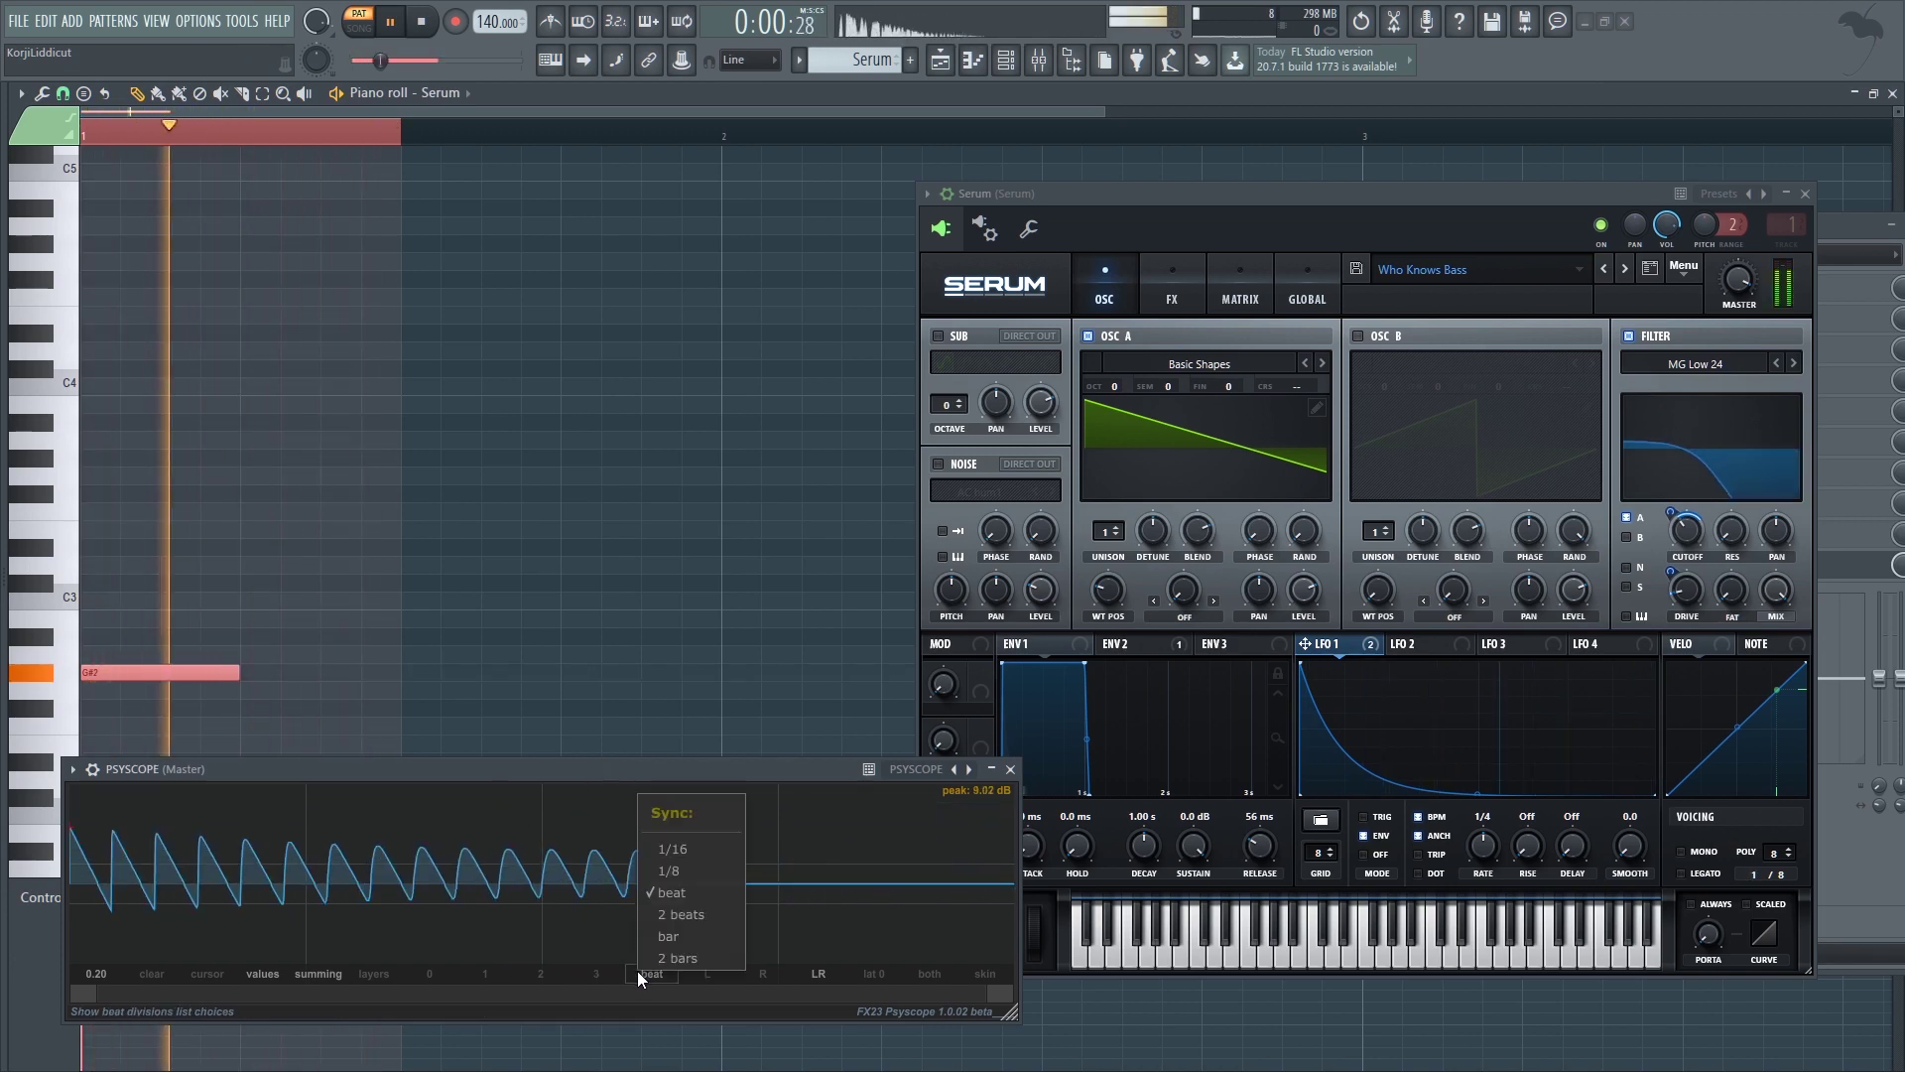
left_click(684, 913)
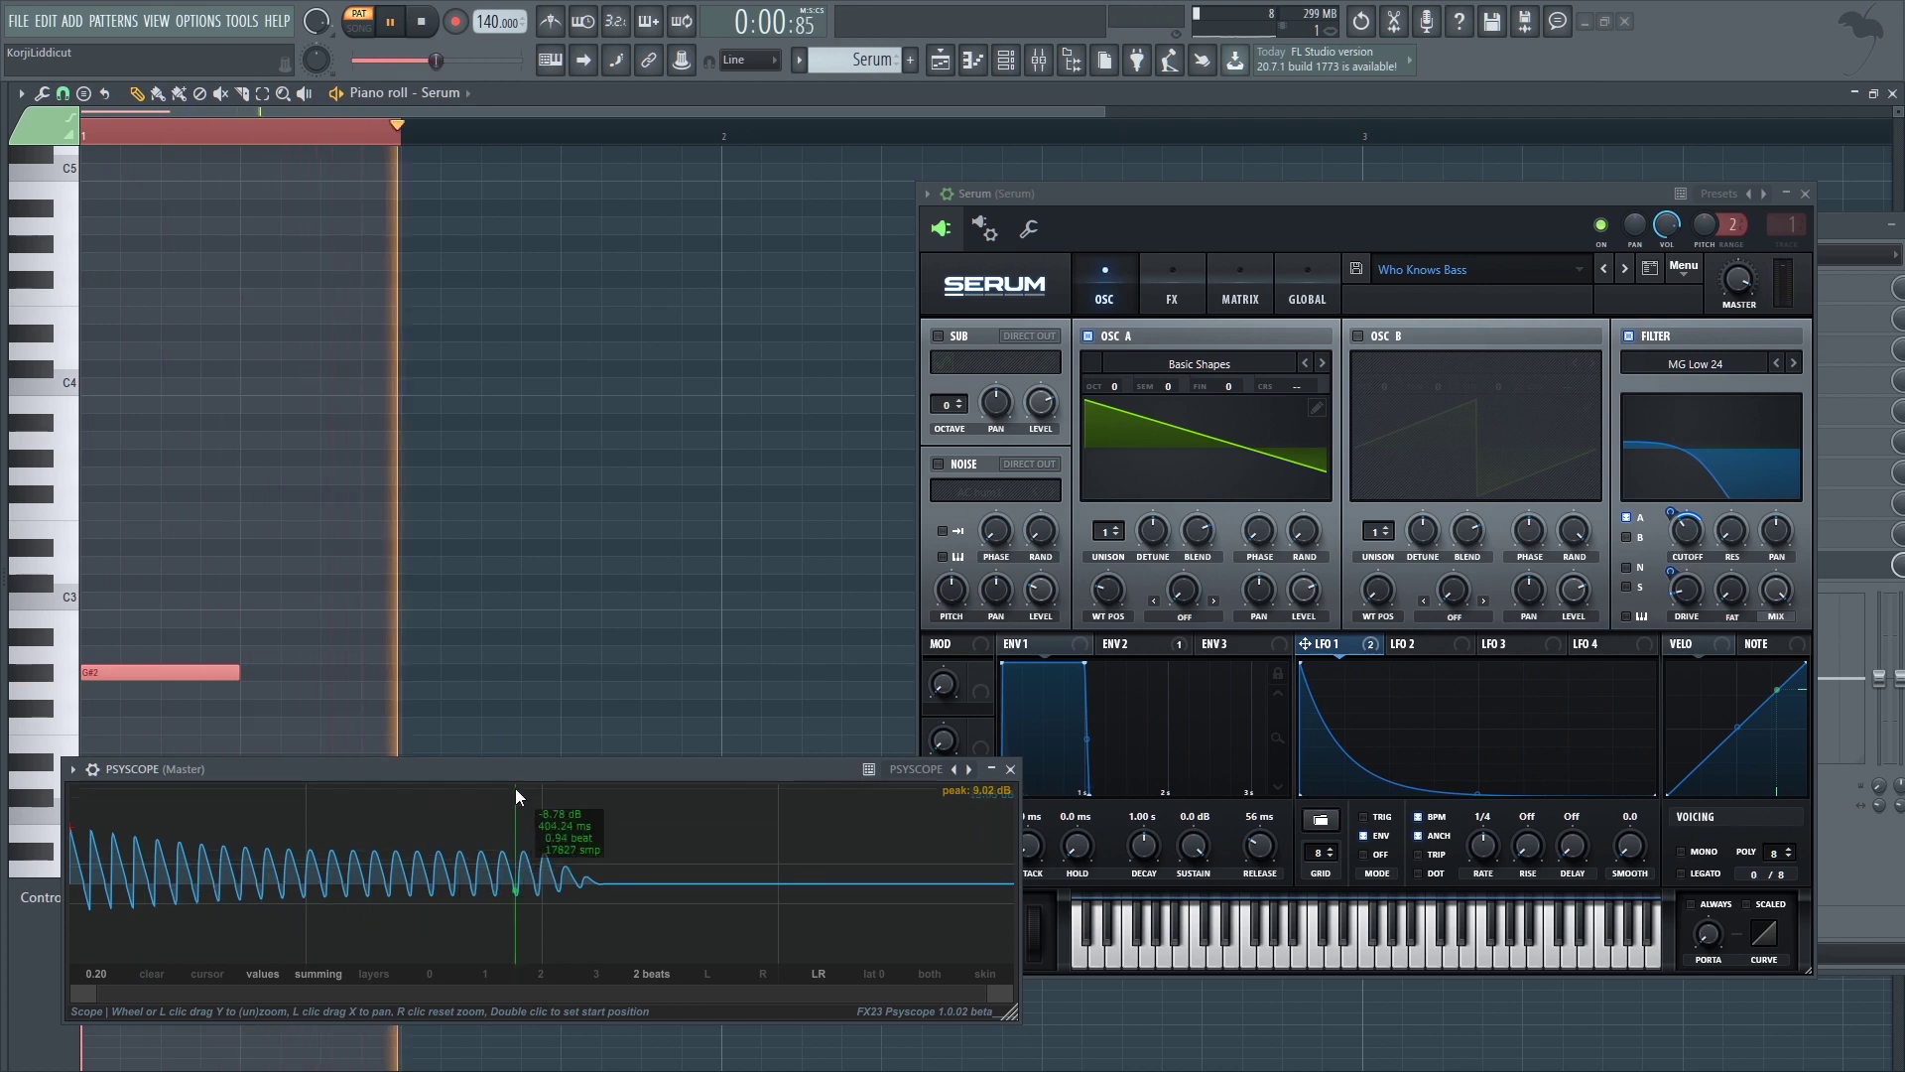
left_click_drag(517, 774, 504, 776)
key("space")
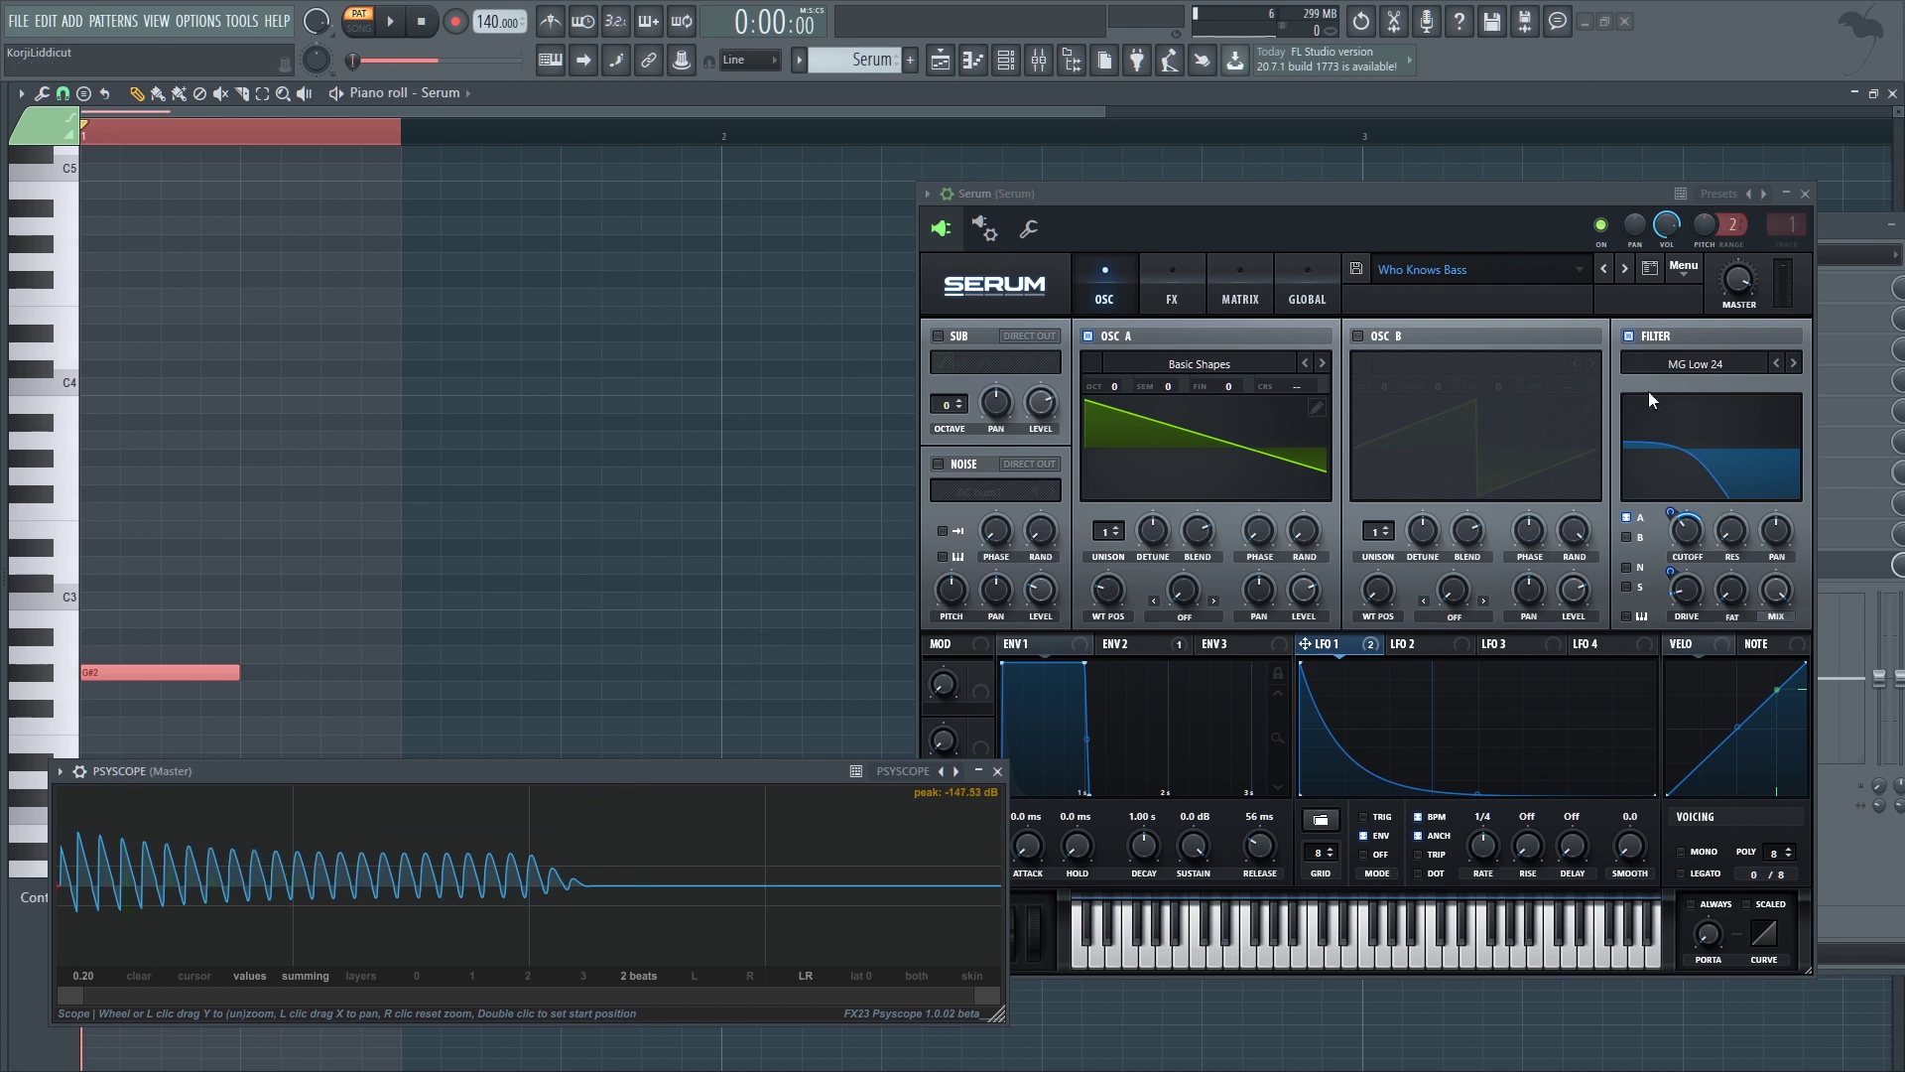
- Set the phase of Serum's oscillator A to 0° while the pattern plays
left_click(1393, 190)
key("space")
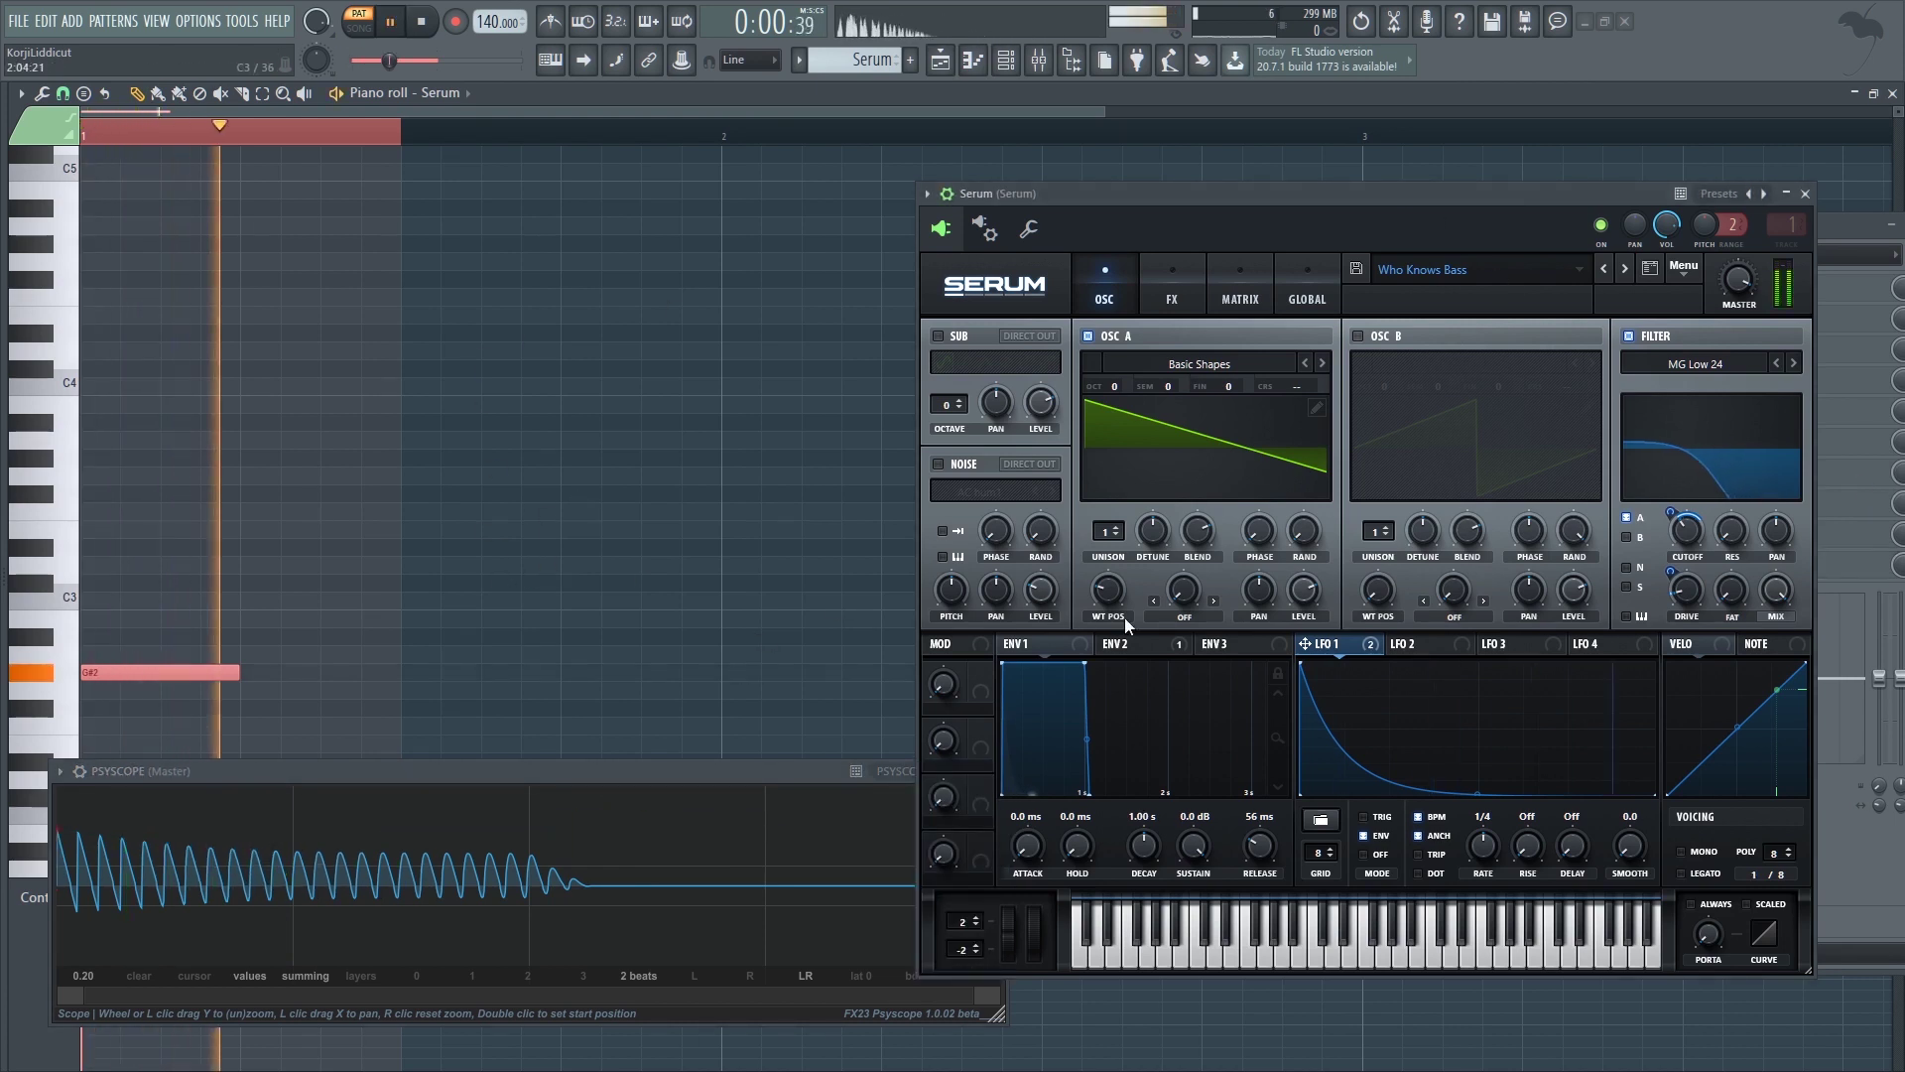
mouse_move(1260, 532)
mouse_move(1264, 524)
left_mouse_down()
mouse_move(1264, 426)
mouse_move(1237, 544)
left_mouse_up()
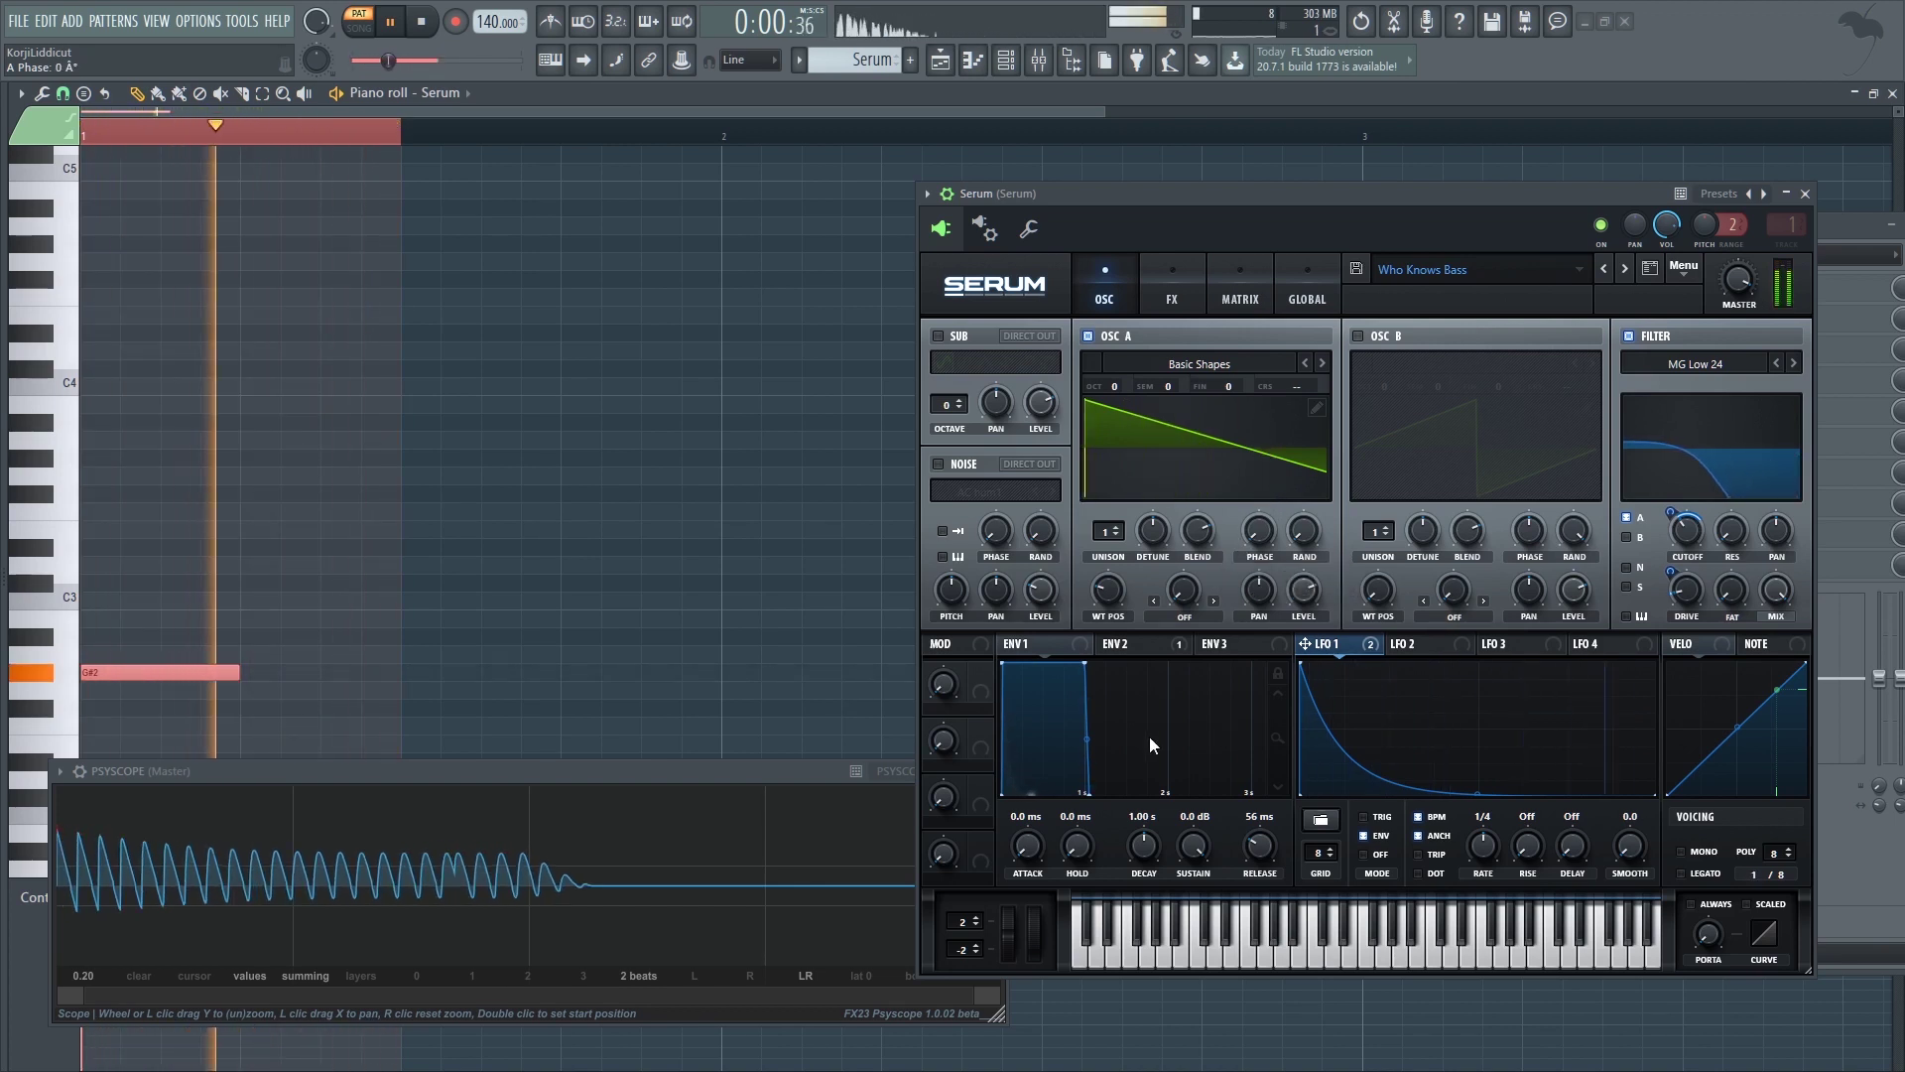
- Examine individual cycles of the bass waveform close up in PSYSCOPE, with playback stopped, and return to the full two-beat view
left_click_drag(329, 844, 685, 852)
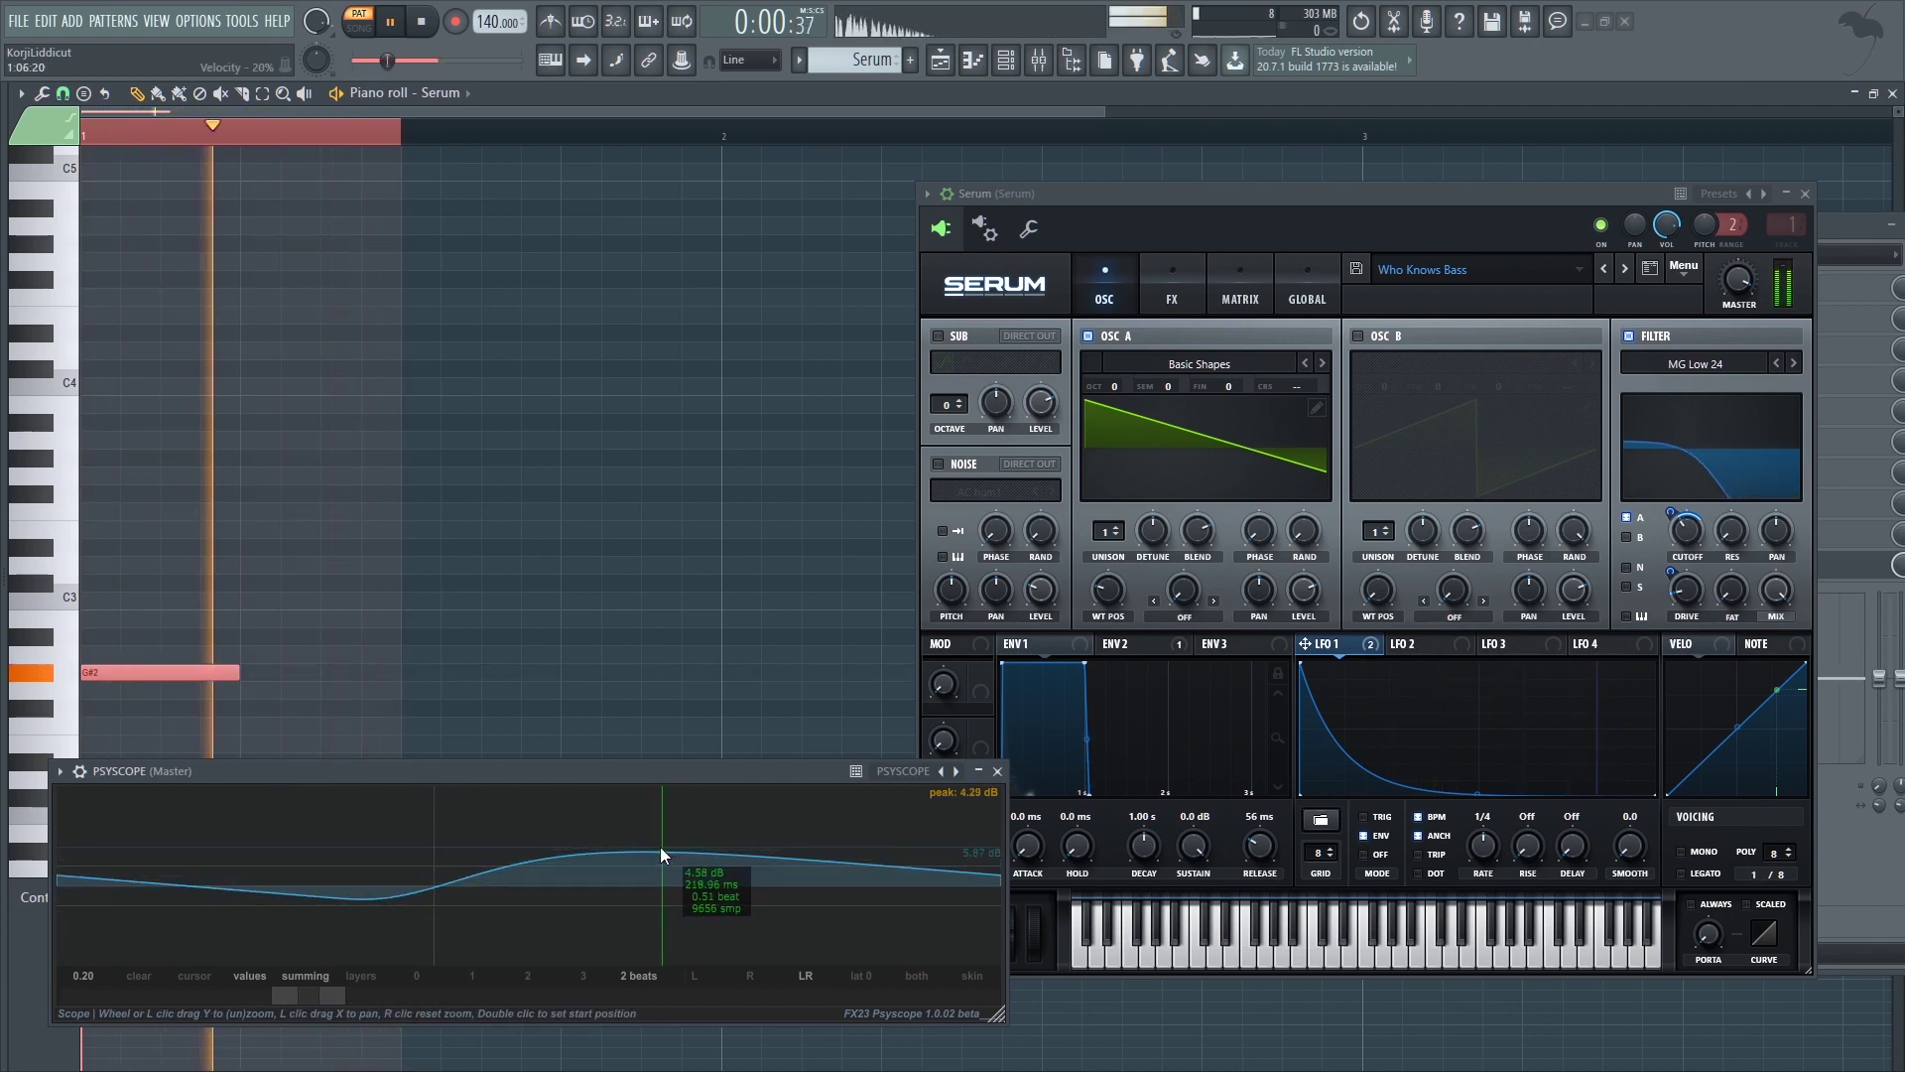
key("space")
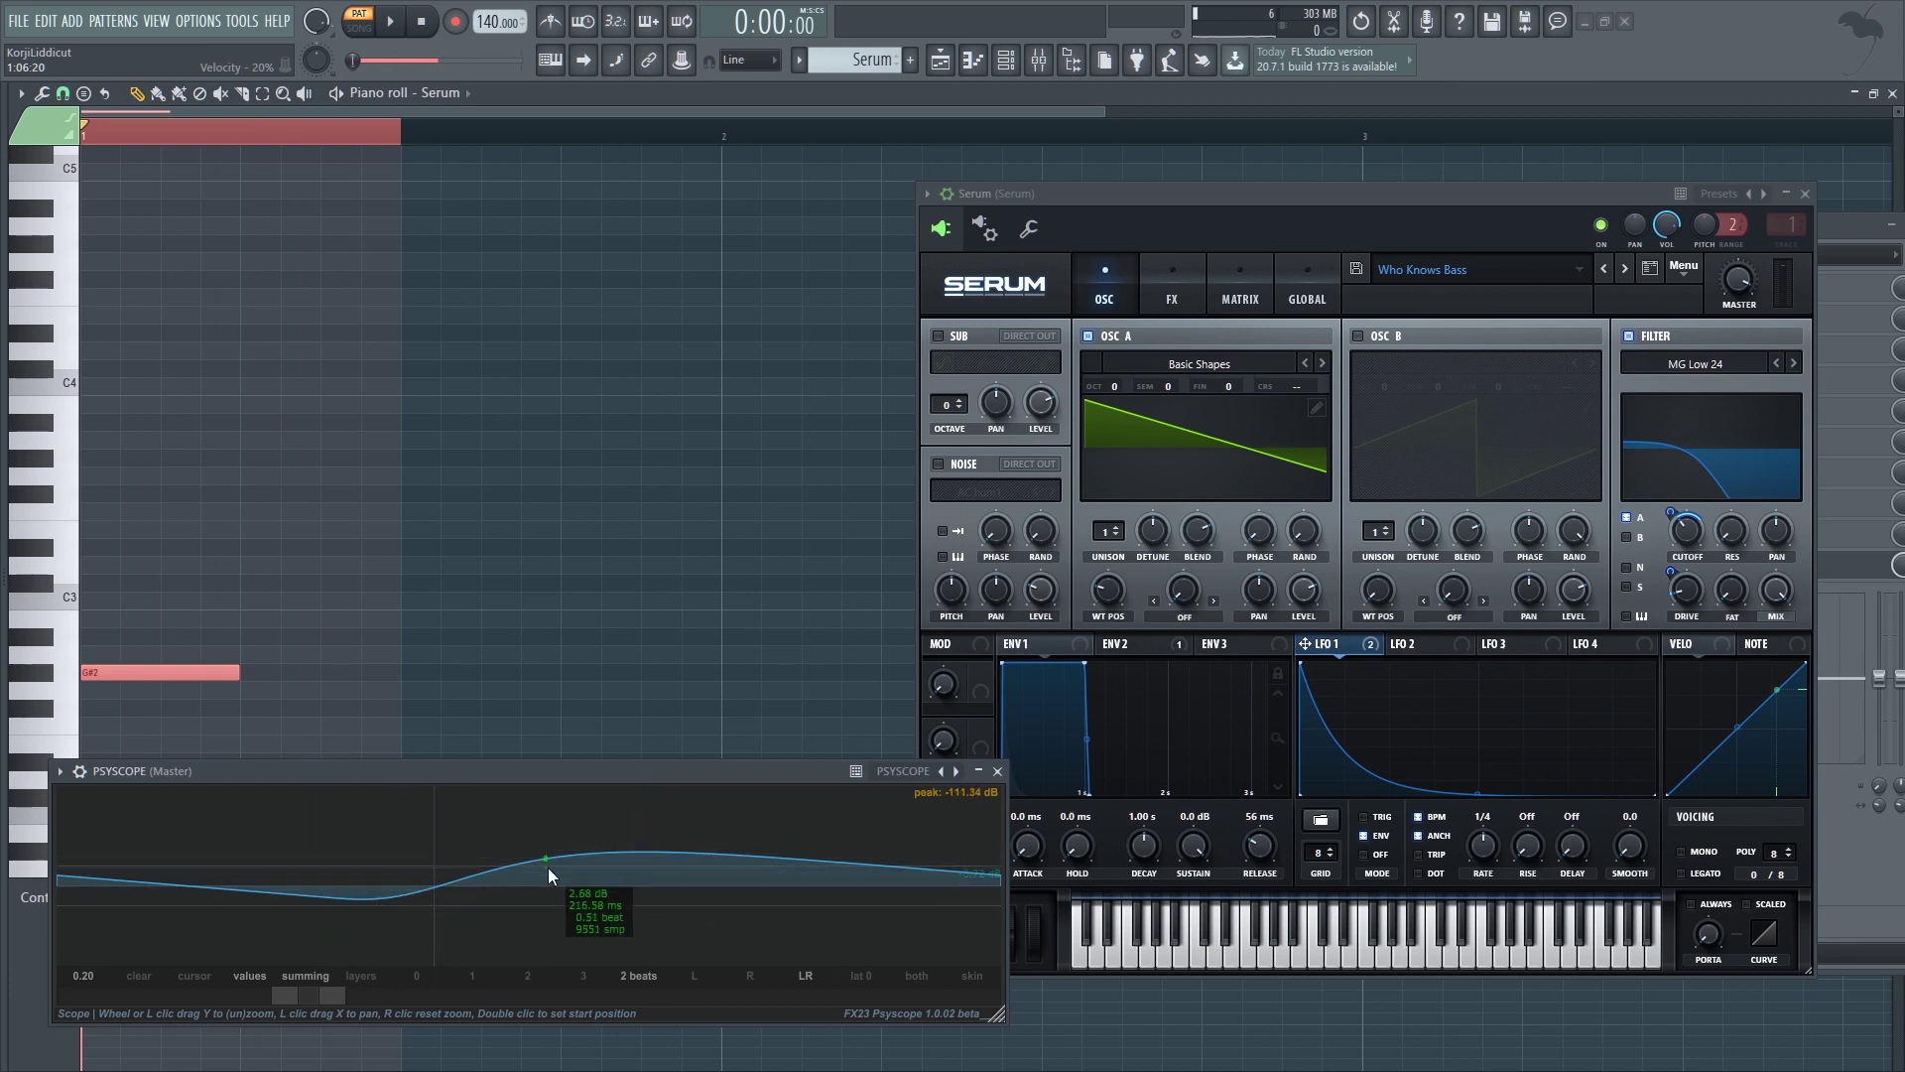
left_click_drag(901, 859, 920, 910)
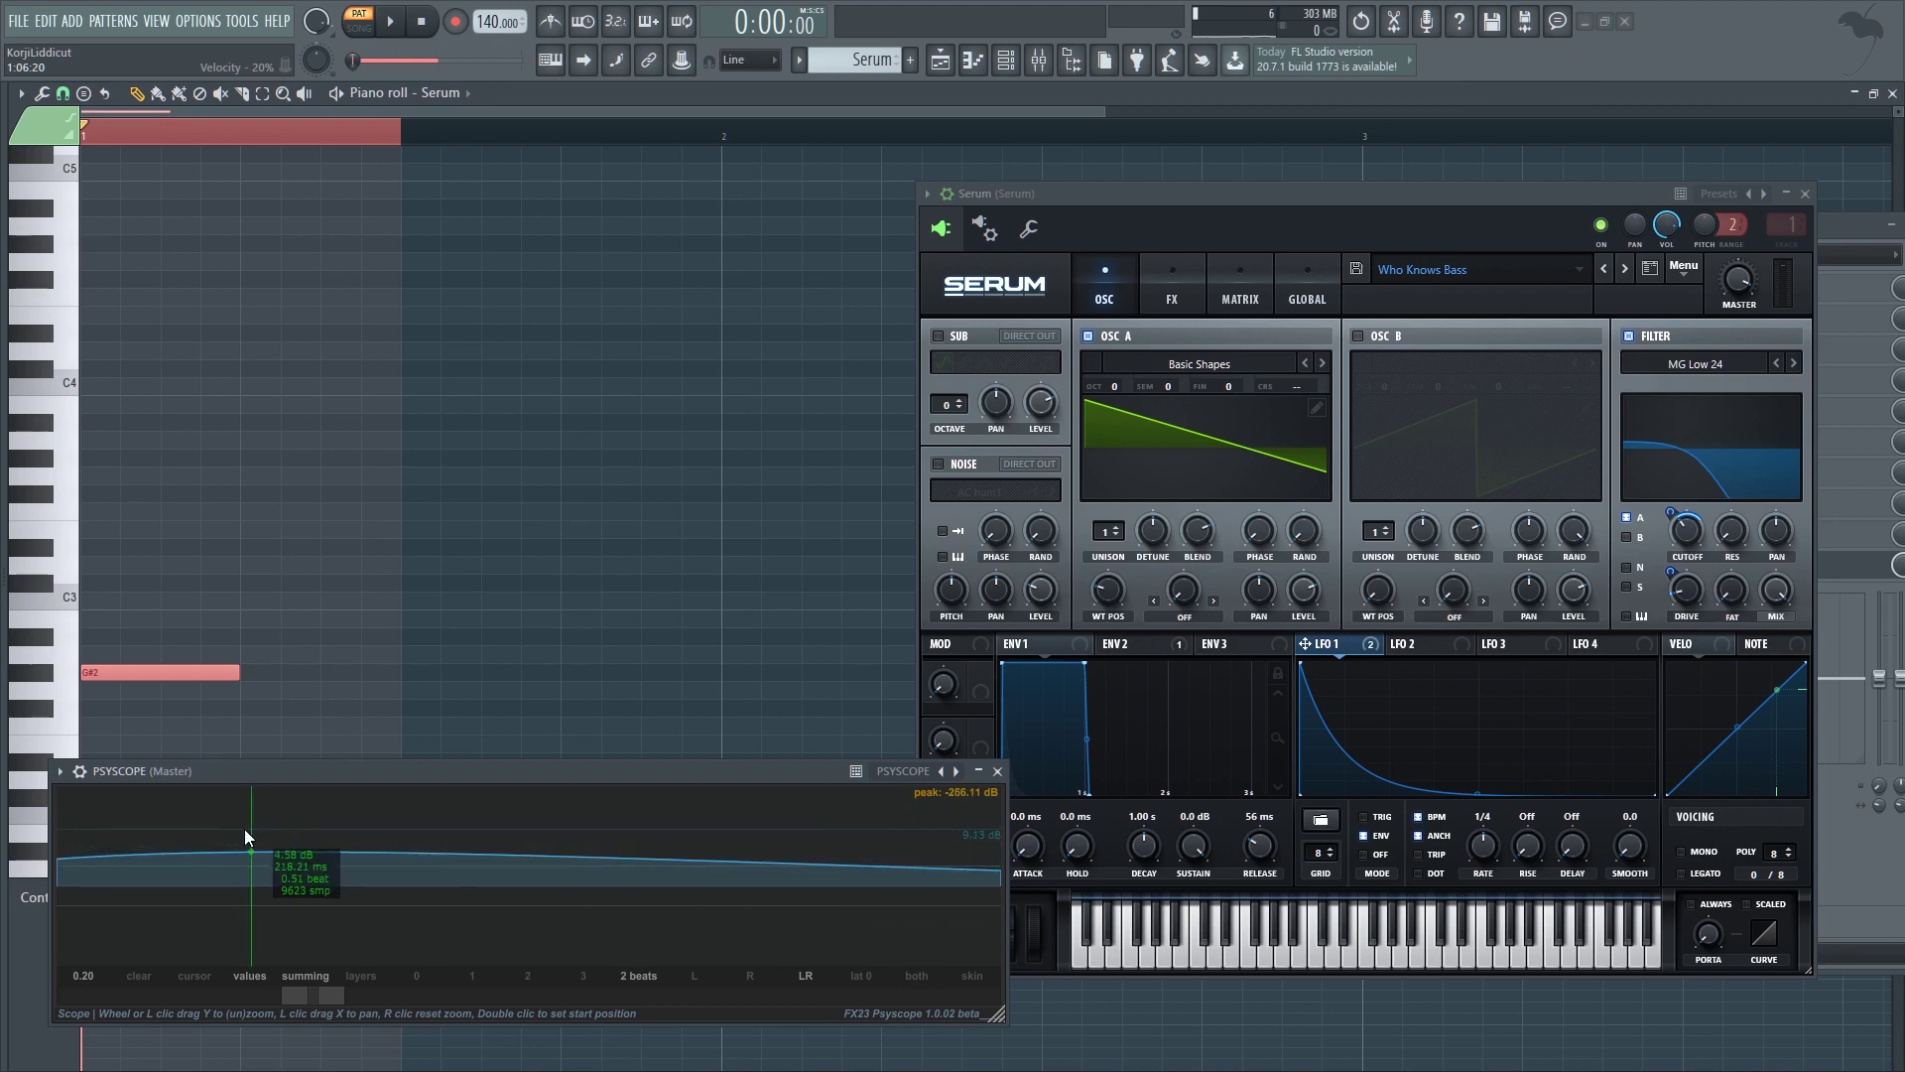
left_click_drag(562, 877, 507, 699)
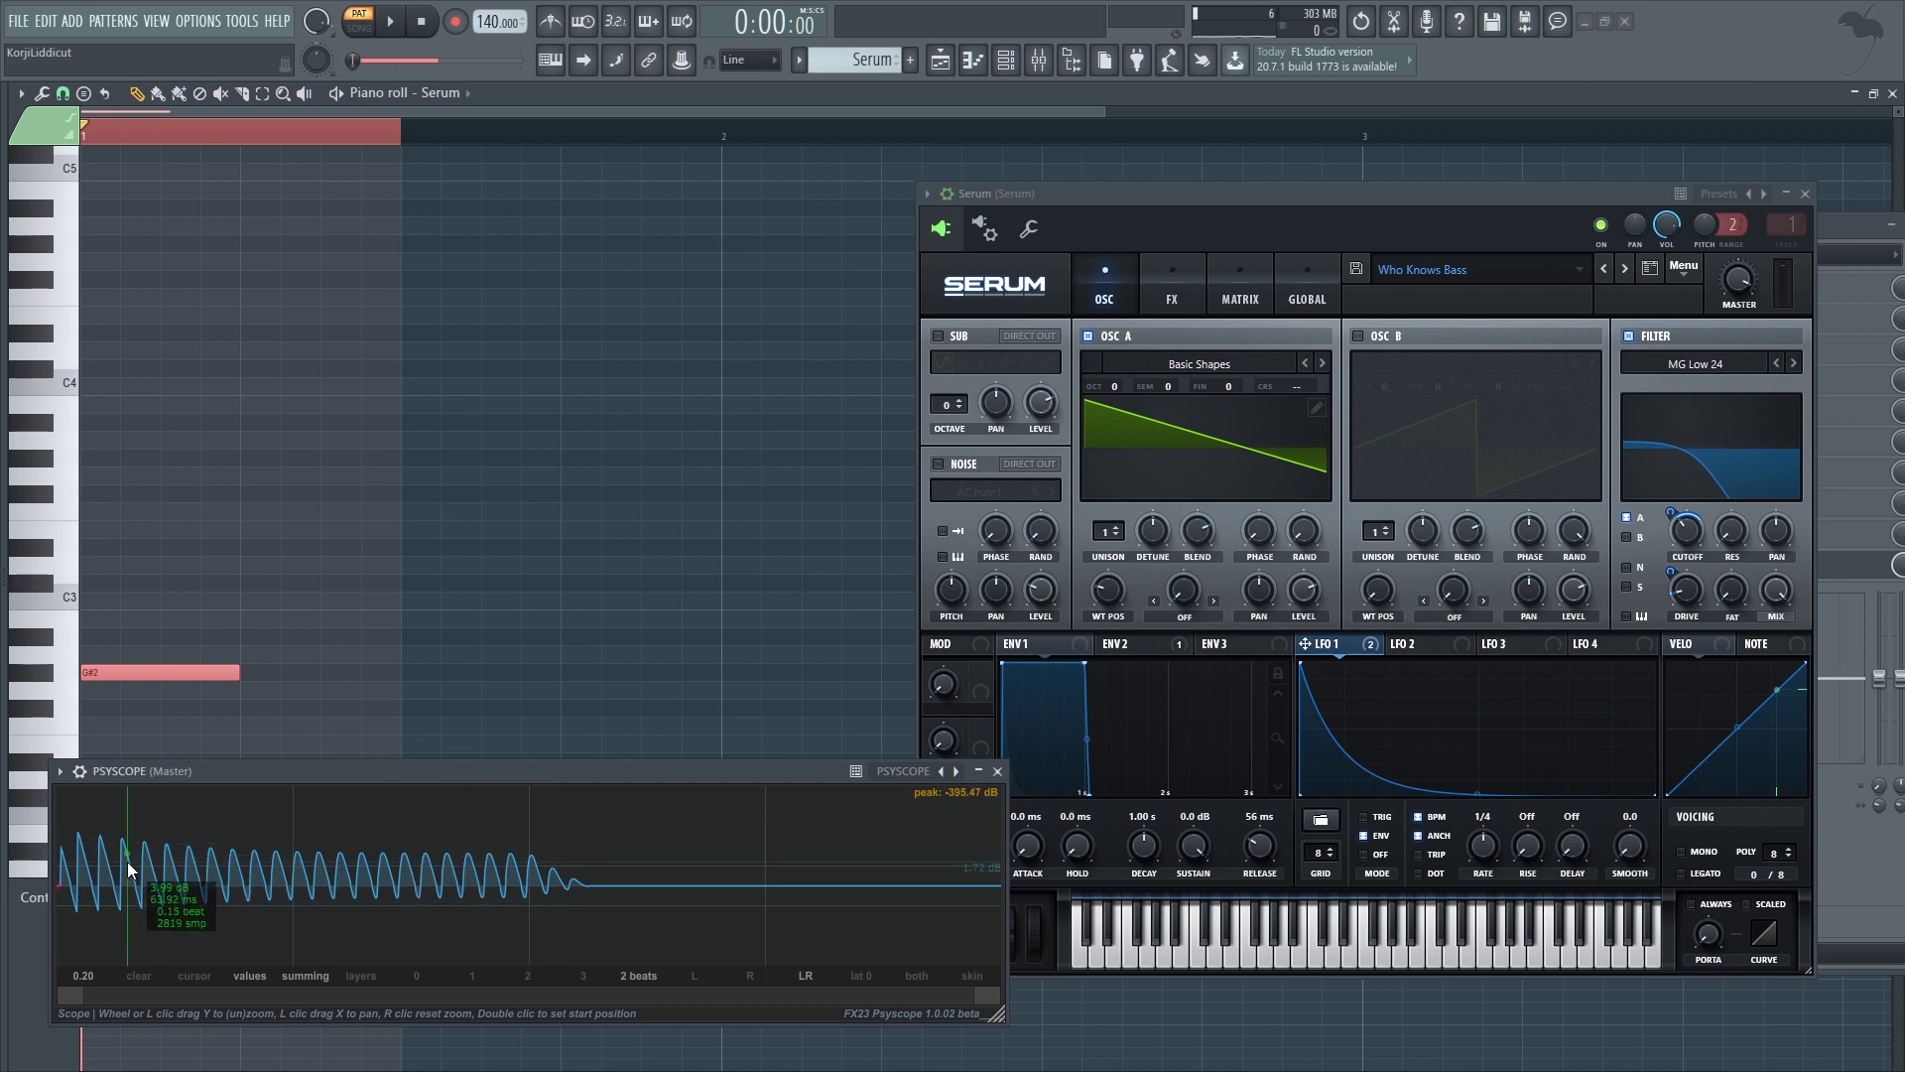
left_click_drag(310, 771, 303, 778)
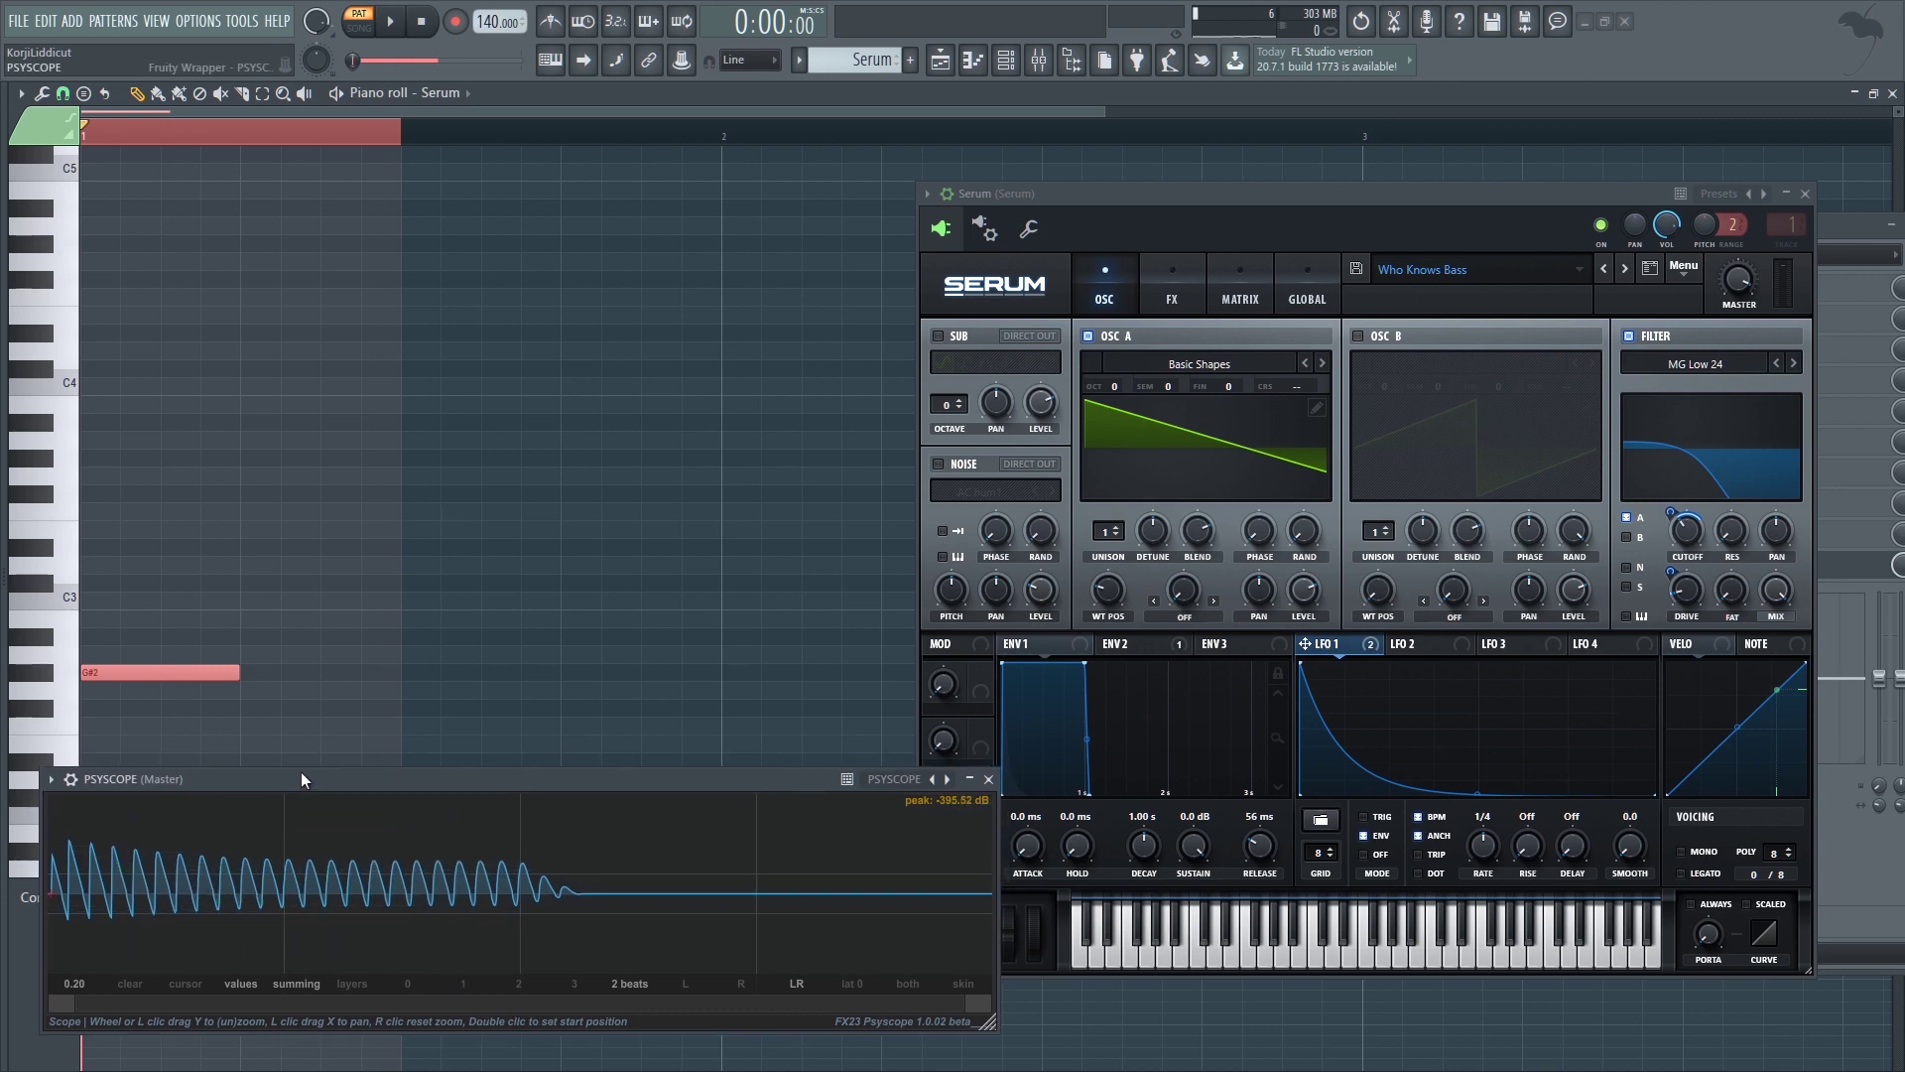
- Load Disperser into effect slot 1 of the Serum mixer track
key("F9")
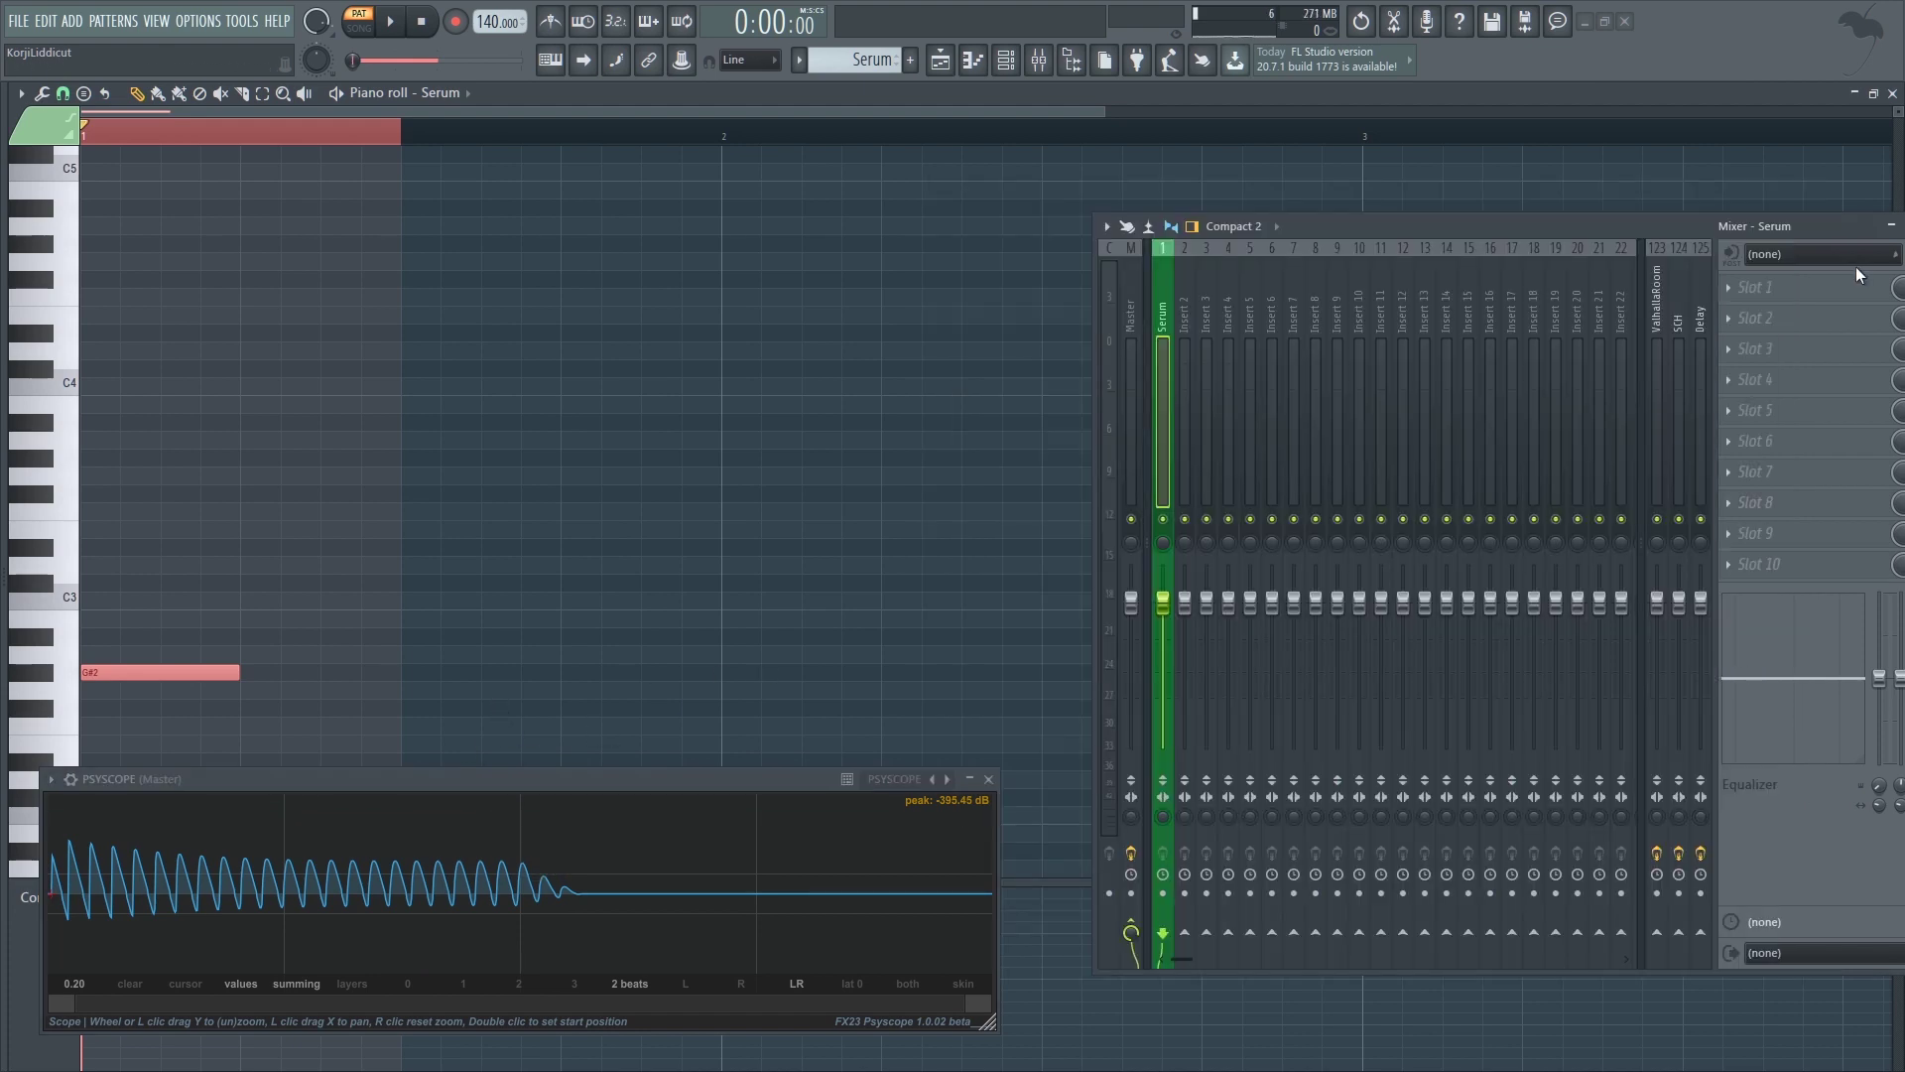
left_click(1751, 287)
mouse_move(1750, 316)
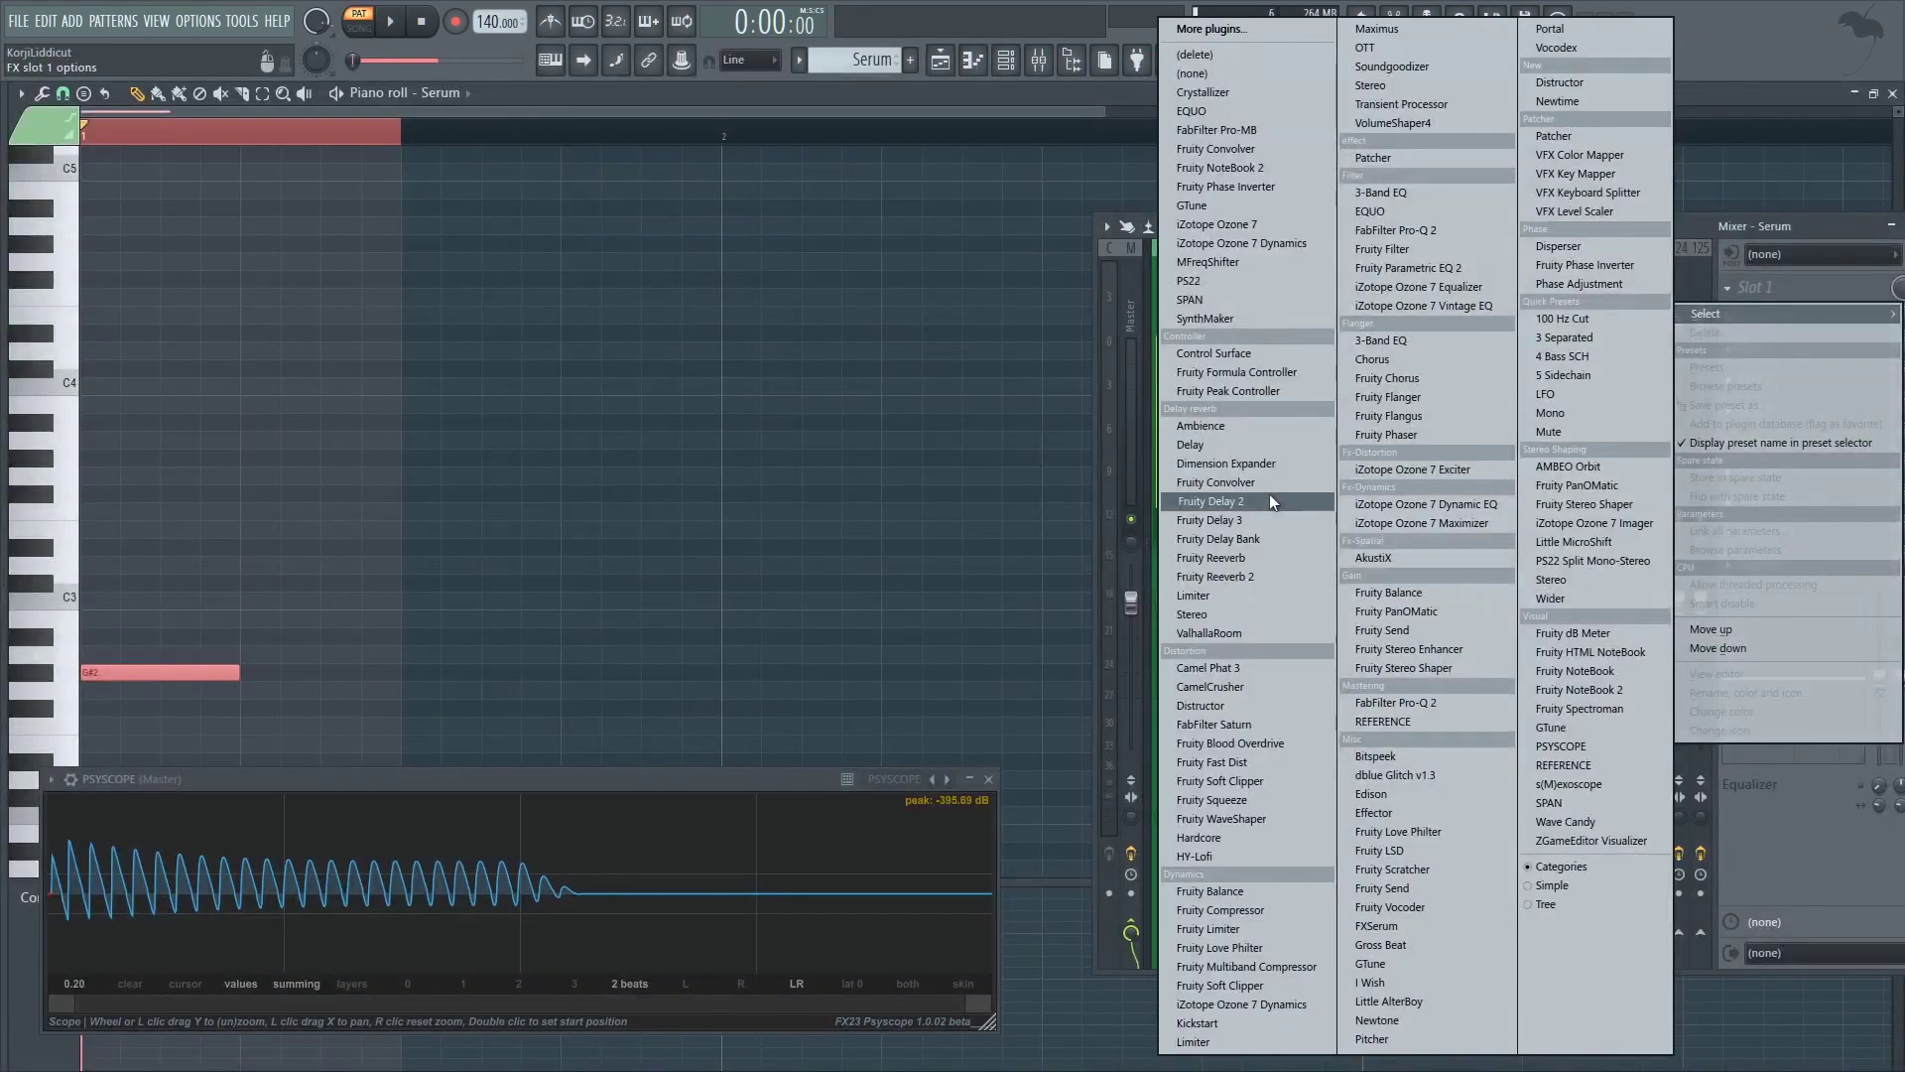
key("d")
key("d")
key("d")
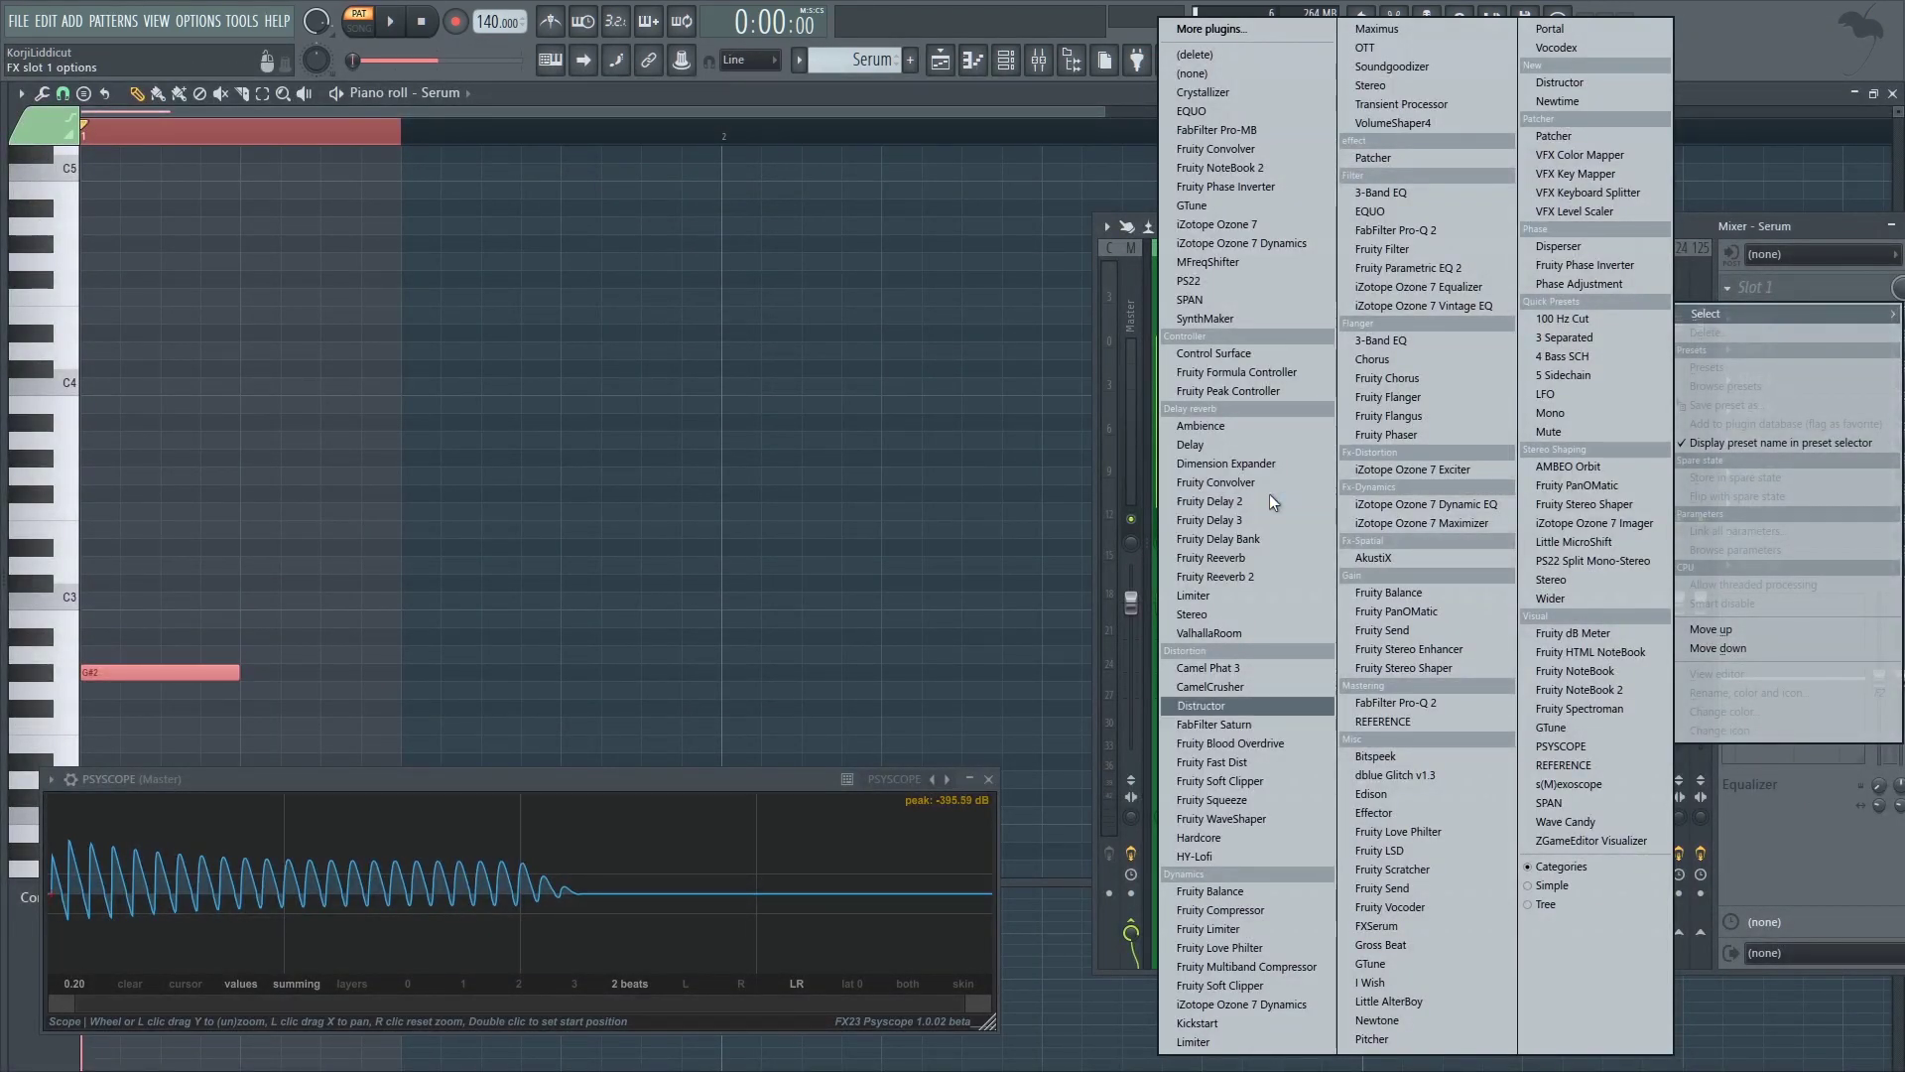
key("d")
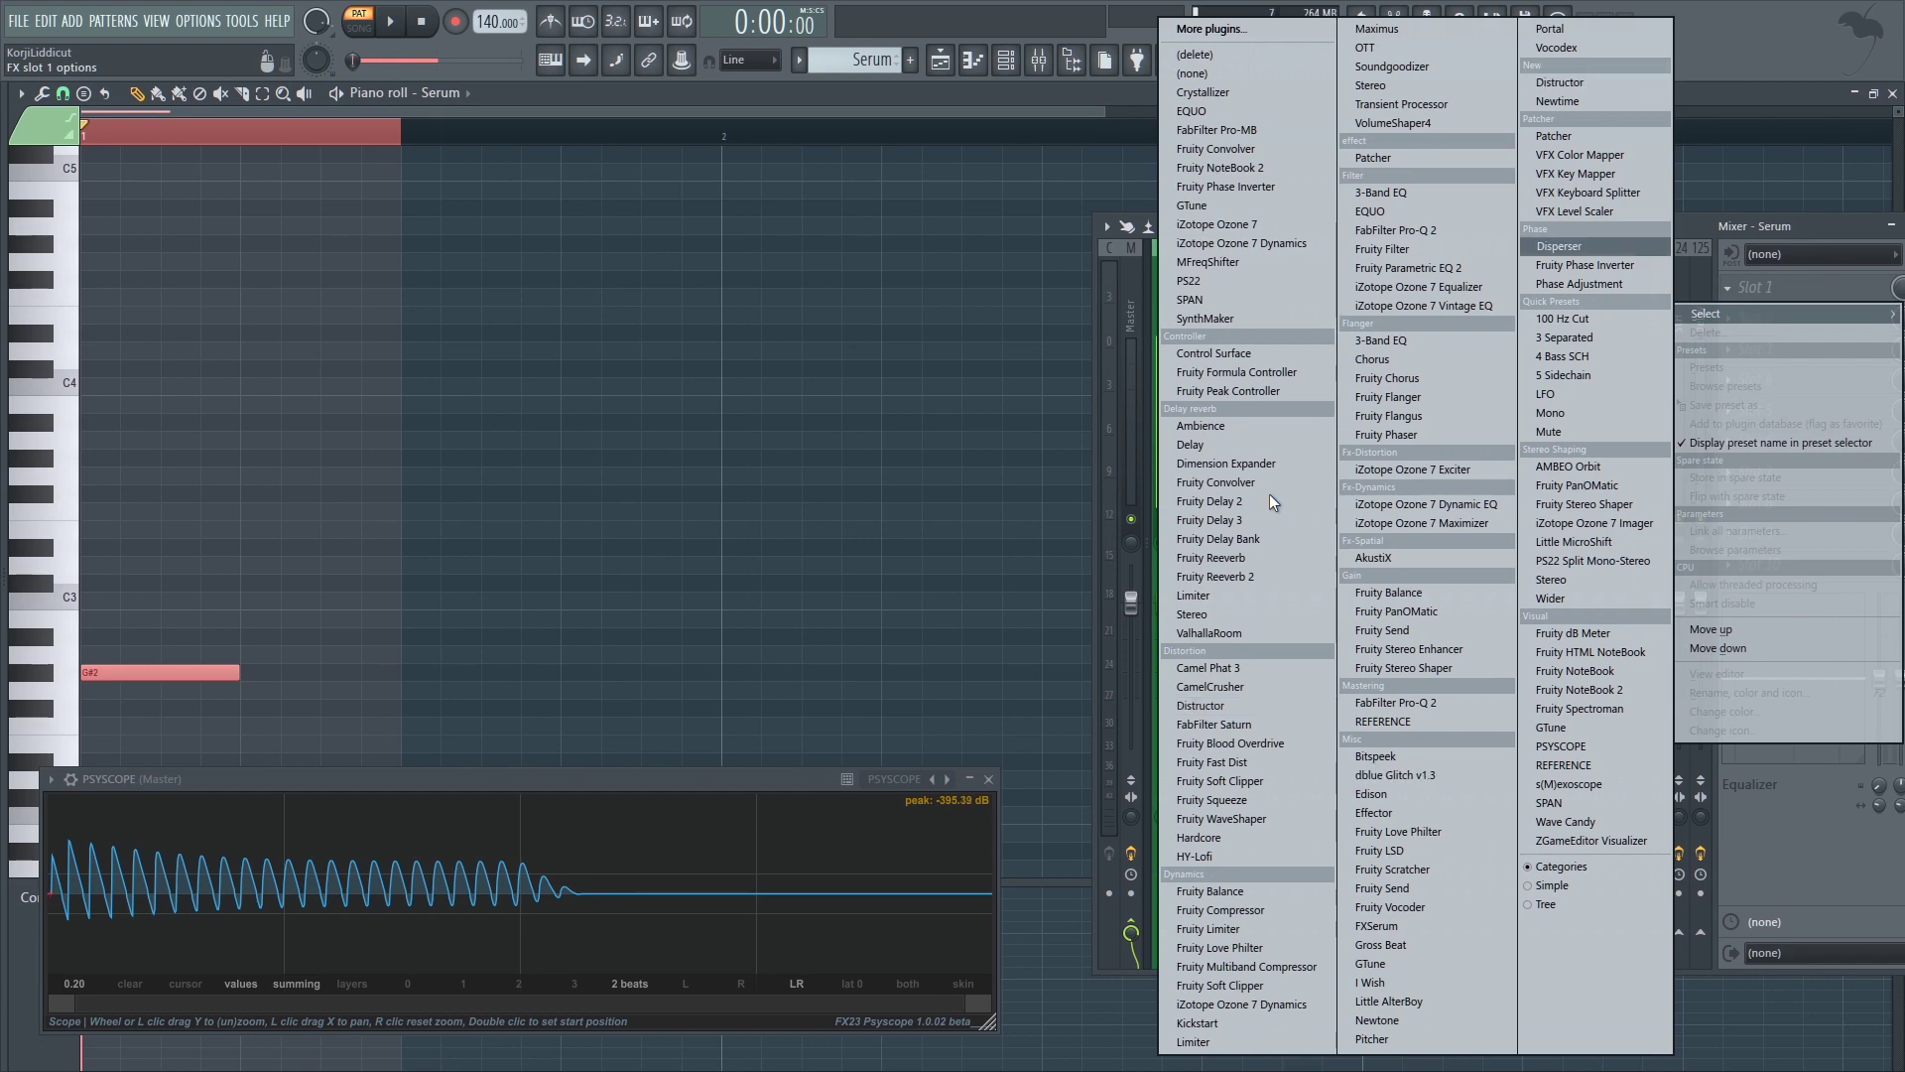
key("Return")
- While the pattern plays, try different Disperser pinch settings, finishing with low pinch, amount 32 and frequency 182 Hz
left_click_drag(576, 421, 515, 430)
key("space")
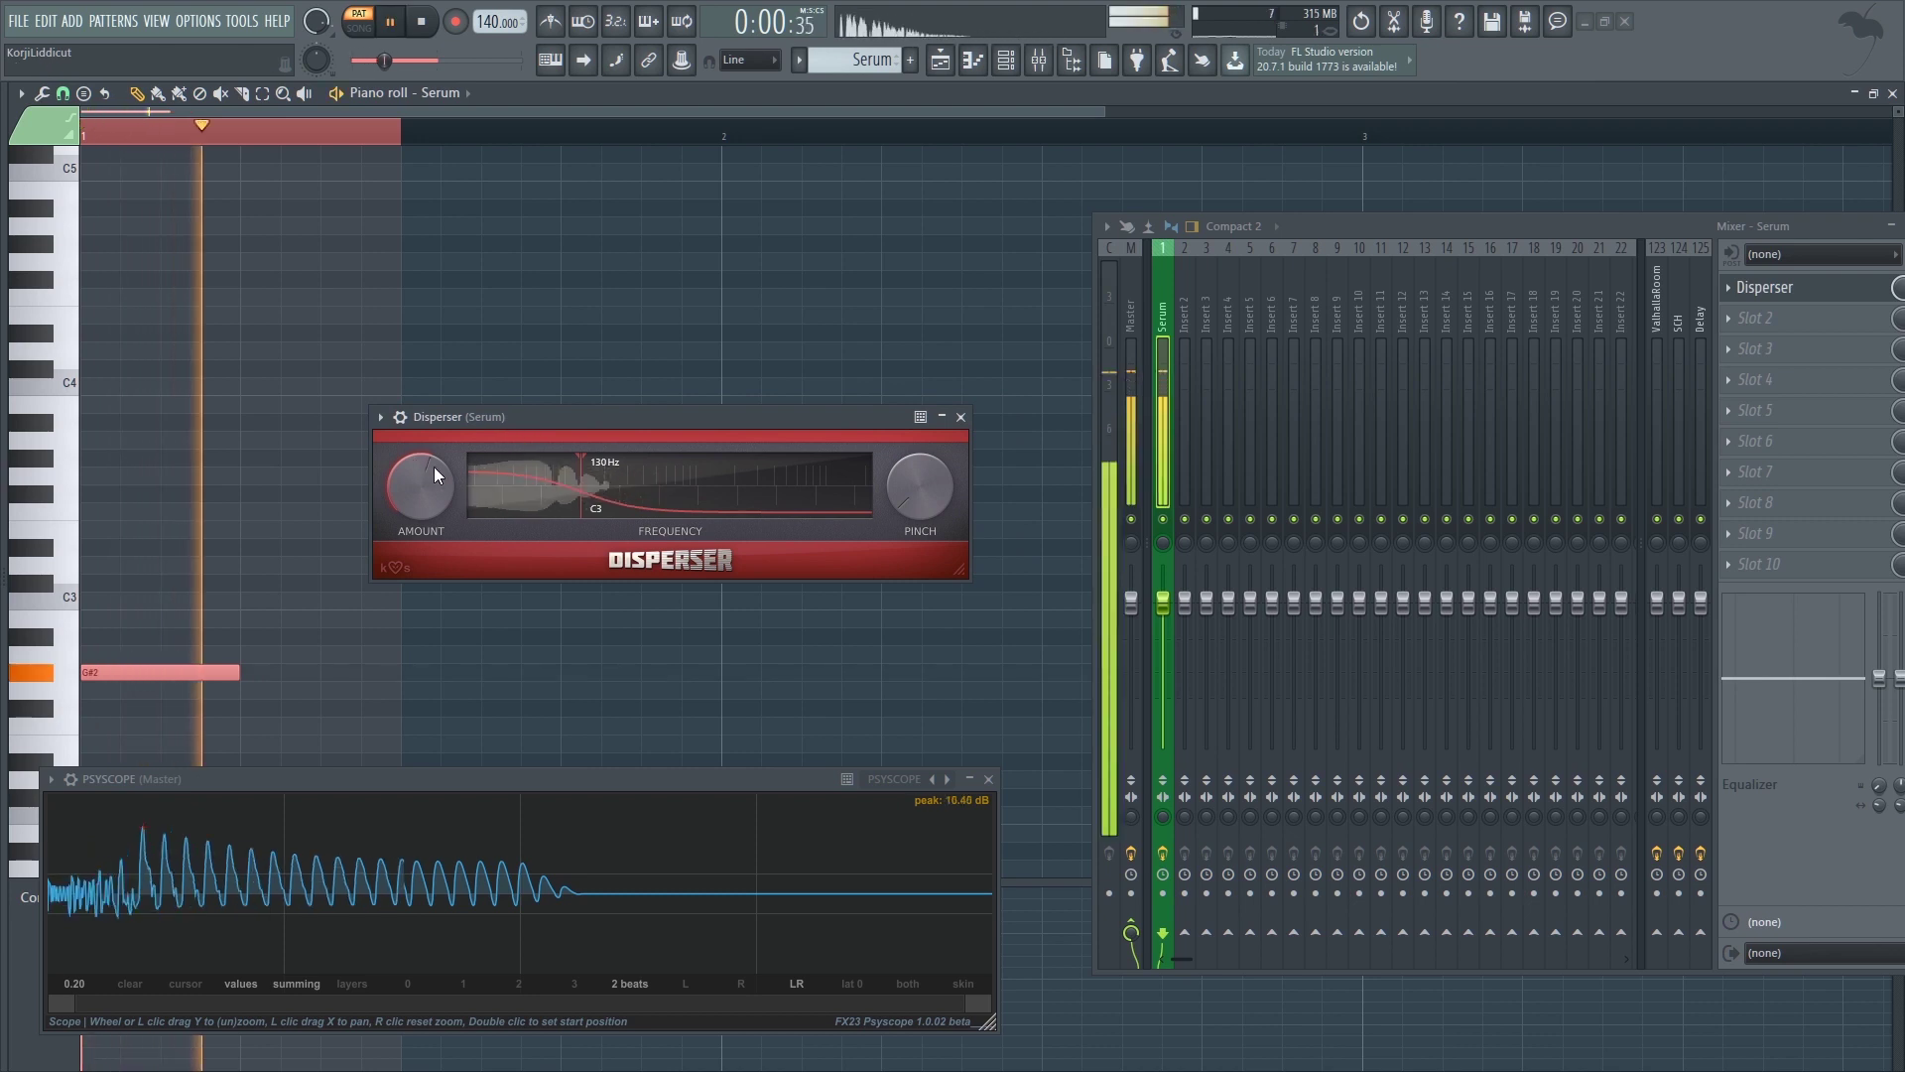
left_click_drag(433, 478, 431, 479)
left_click_drag(921, 516, 919, 510)
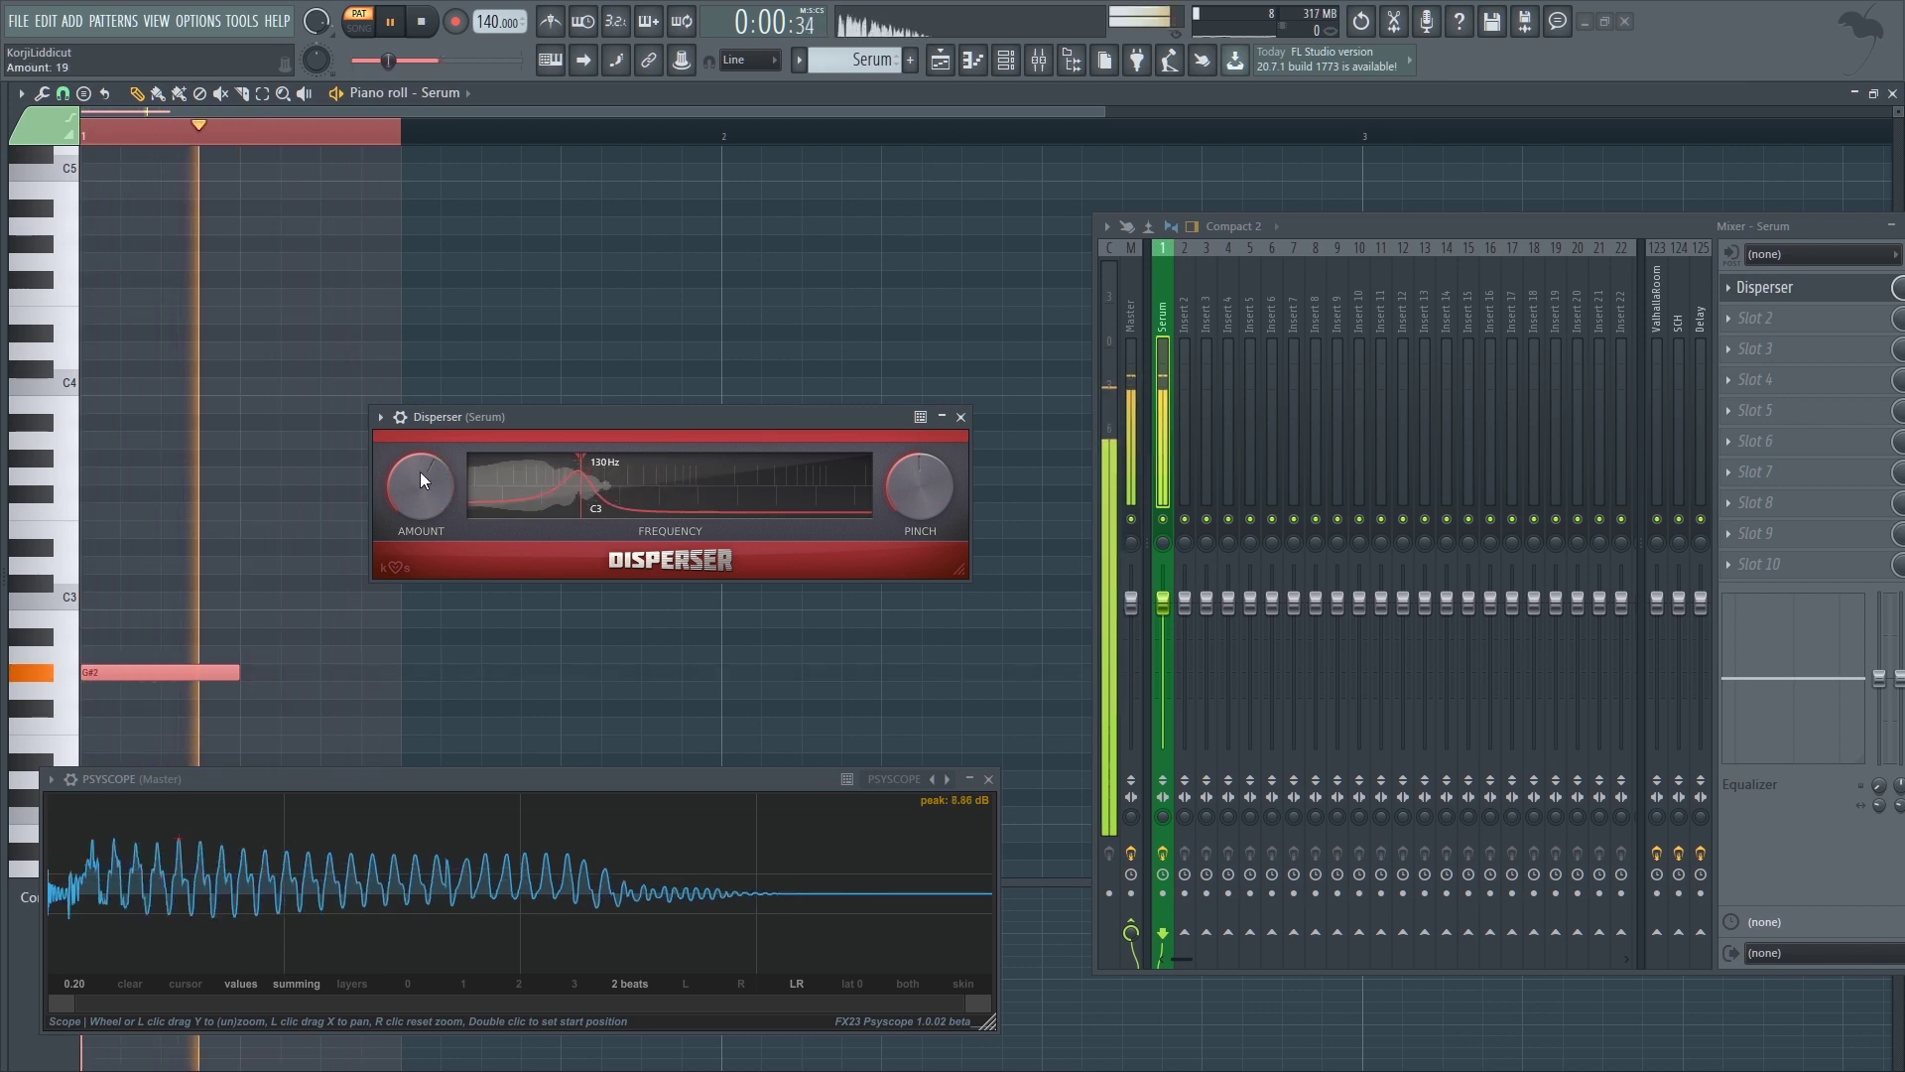
mouse_move(581, 501)
left_mouse_down()
mouse_move(526, 507)
mouse_move(558, 508)
left_mouse_up()
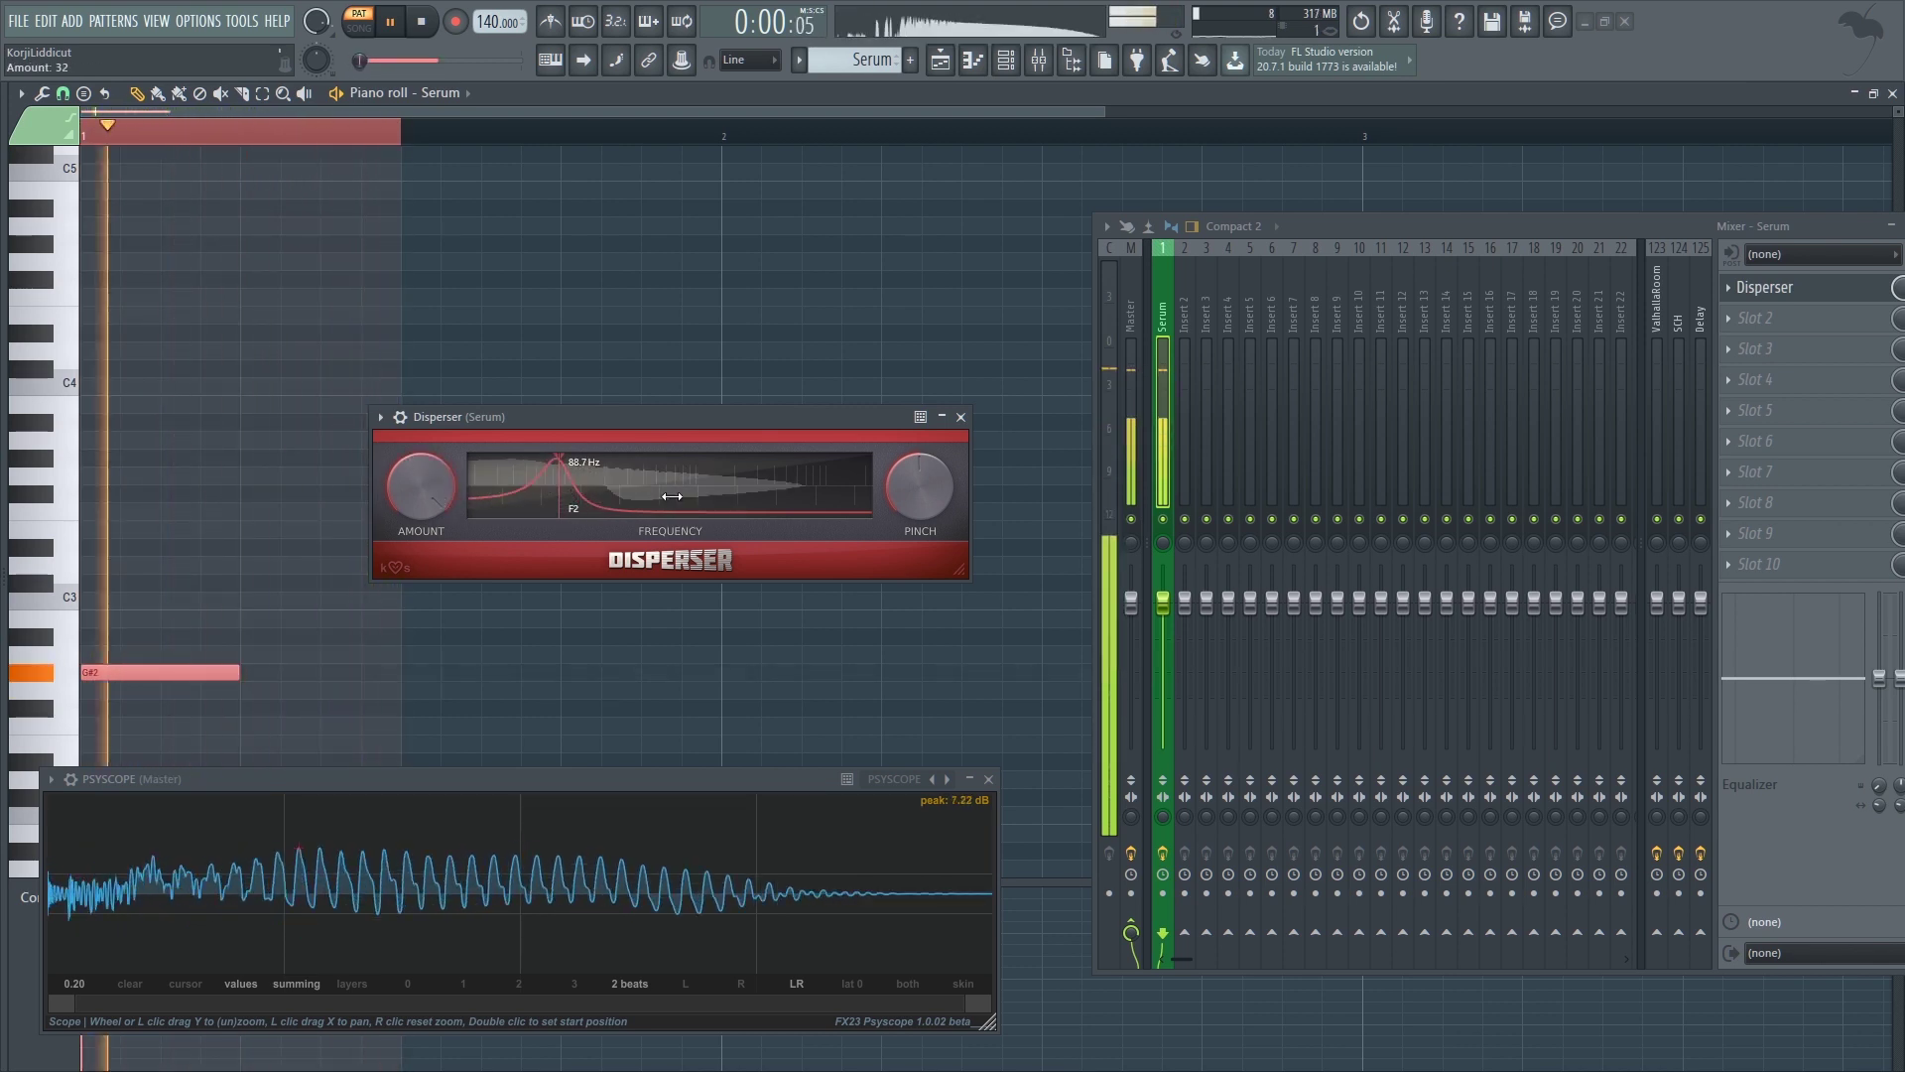
left_click_drag(553, 461, 603, 508)
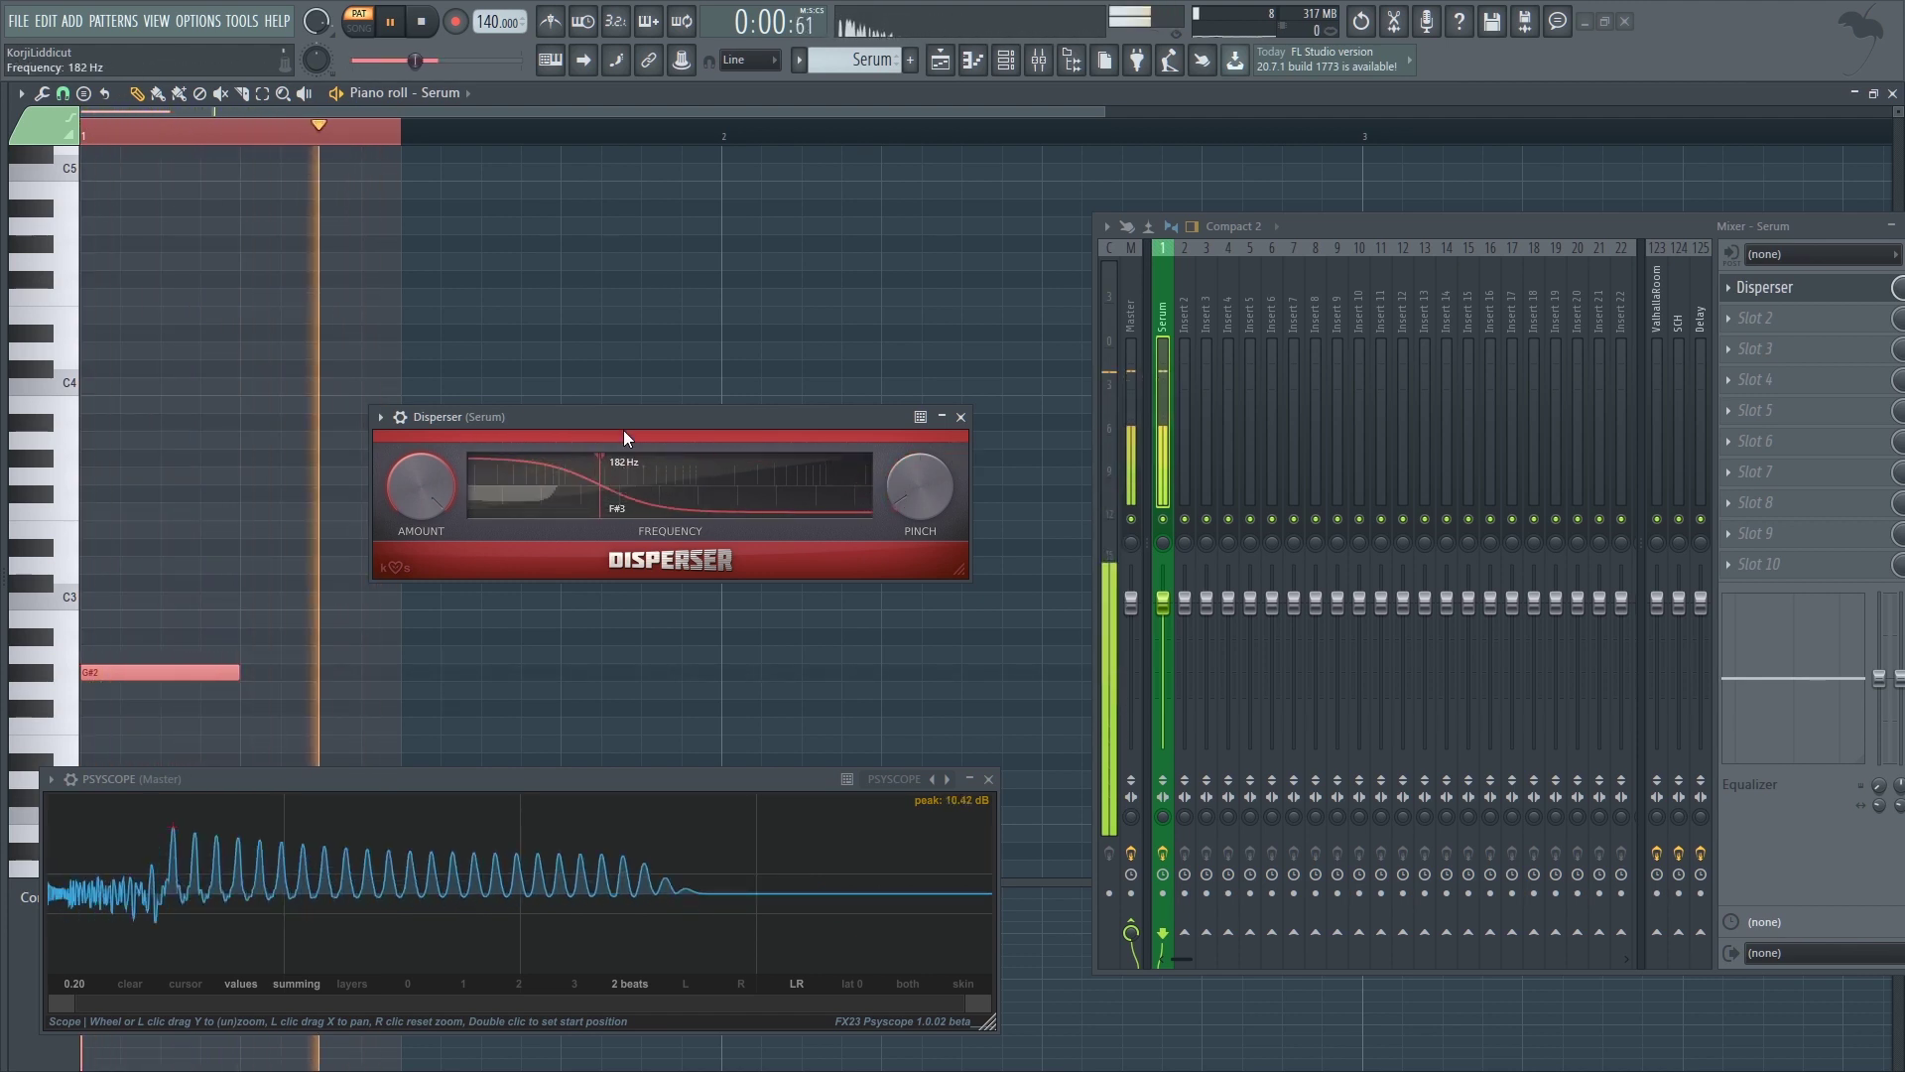
key("space")
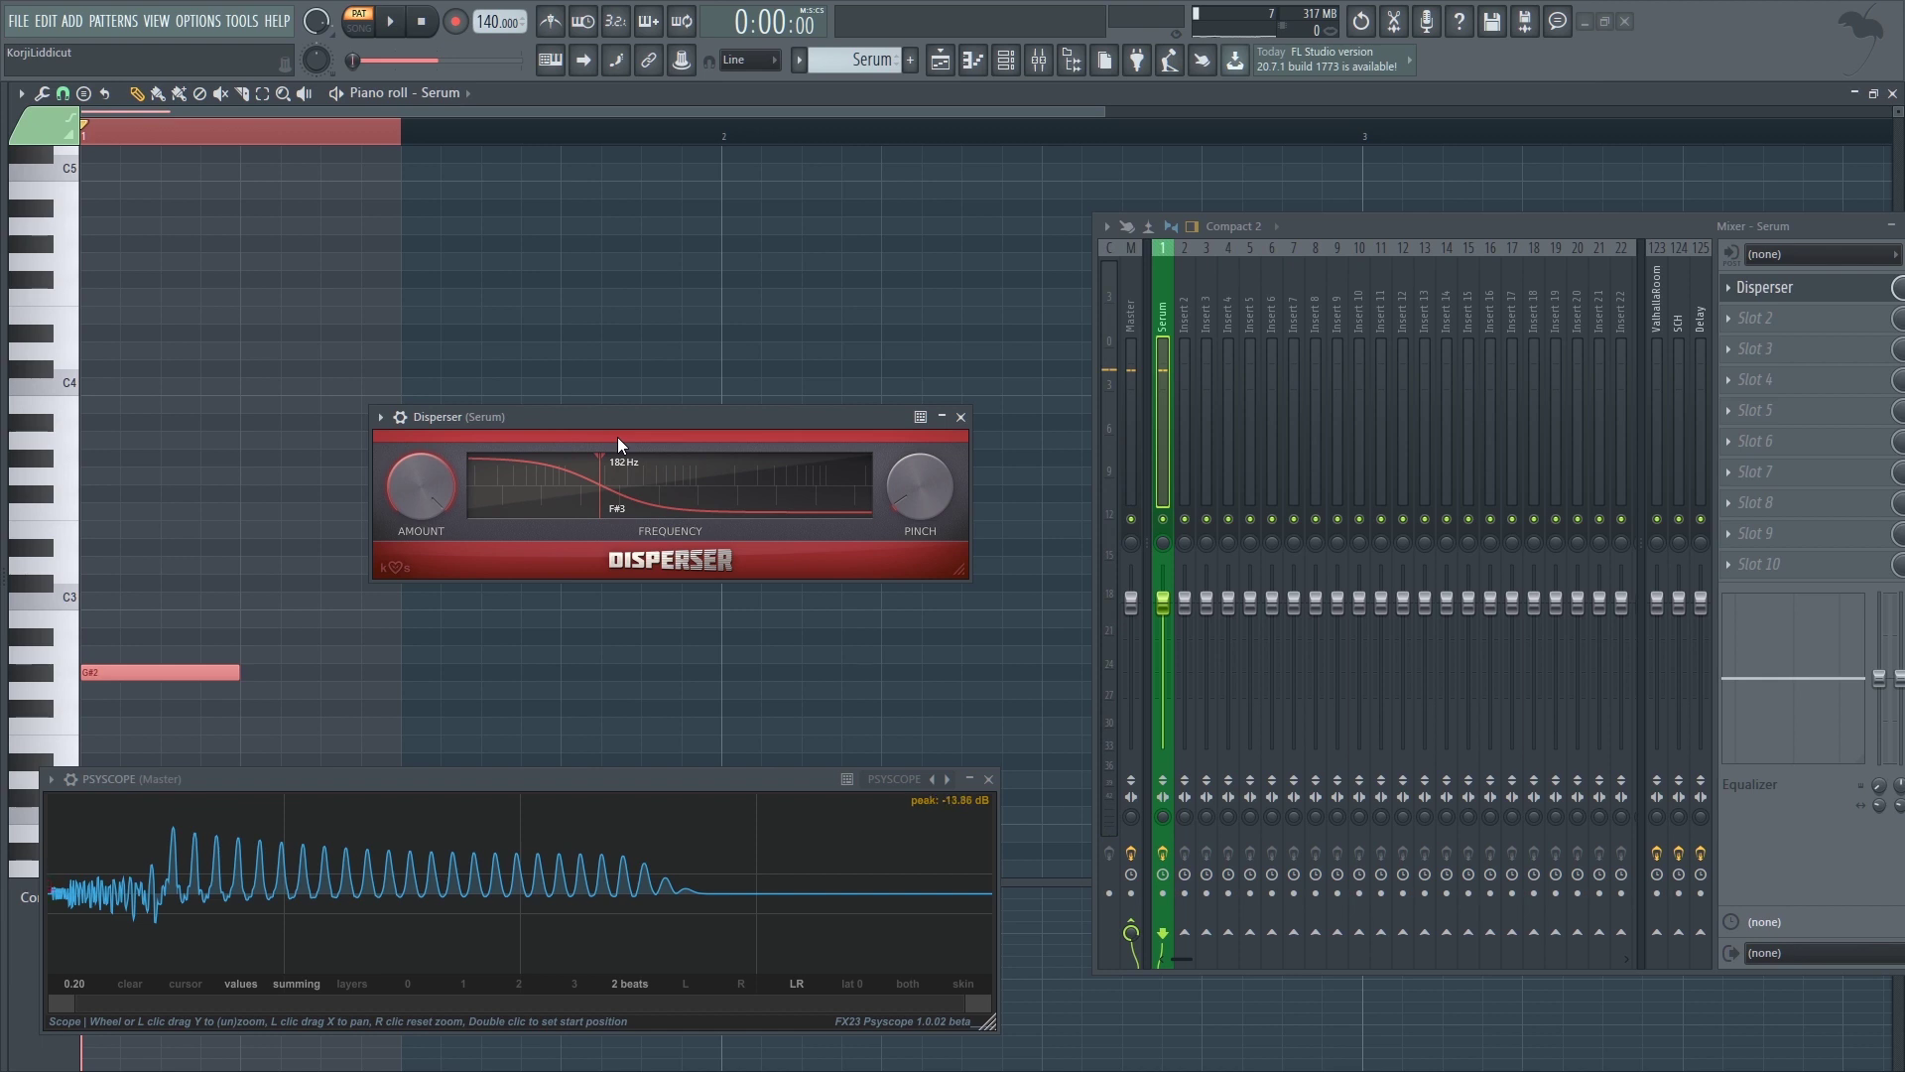
left_click_drag(625, 421, 614, 458)
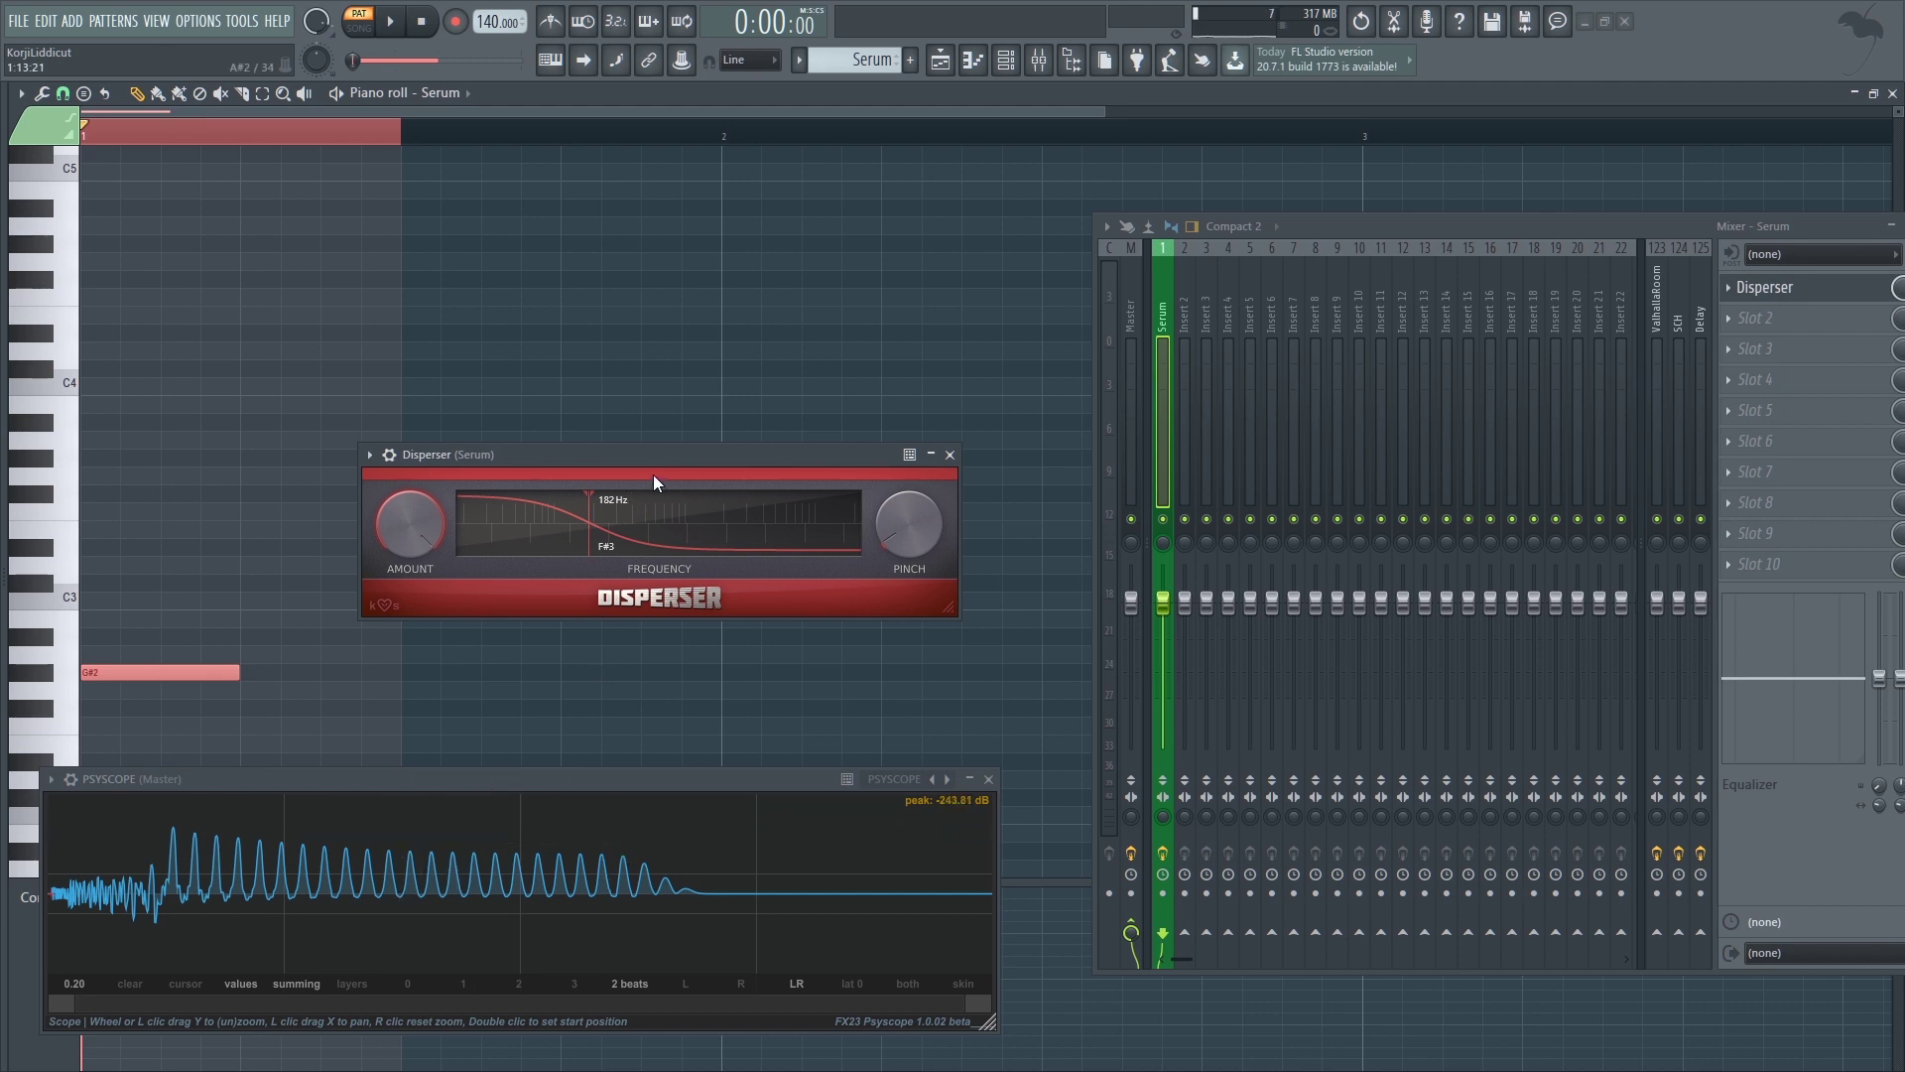
left_click_drag(658, 464, 652, 462)
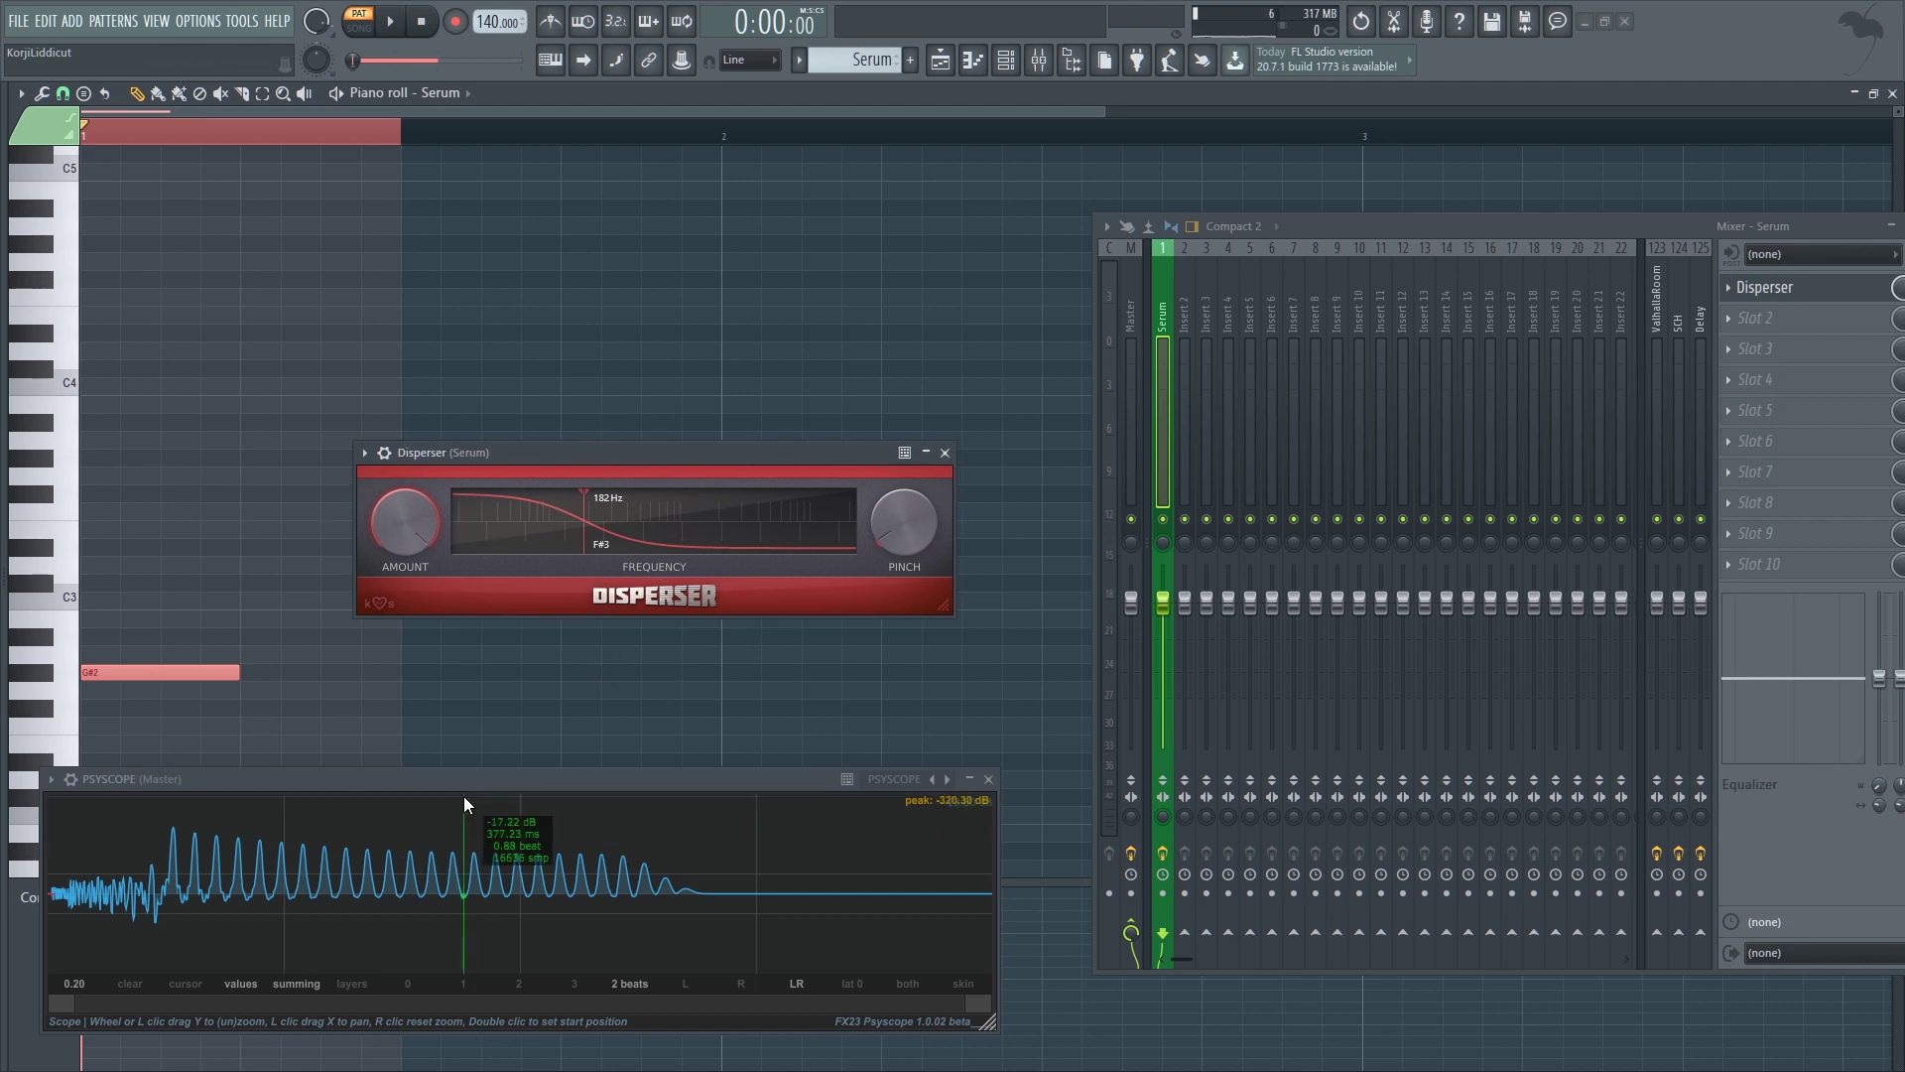
left_click_drag(468, 457, 456, 456)
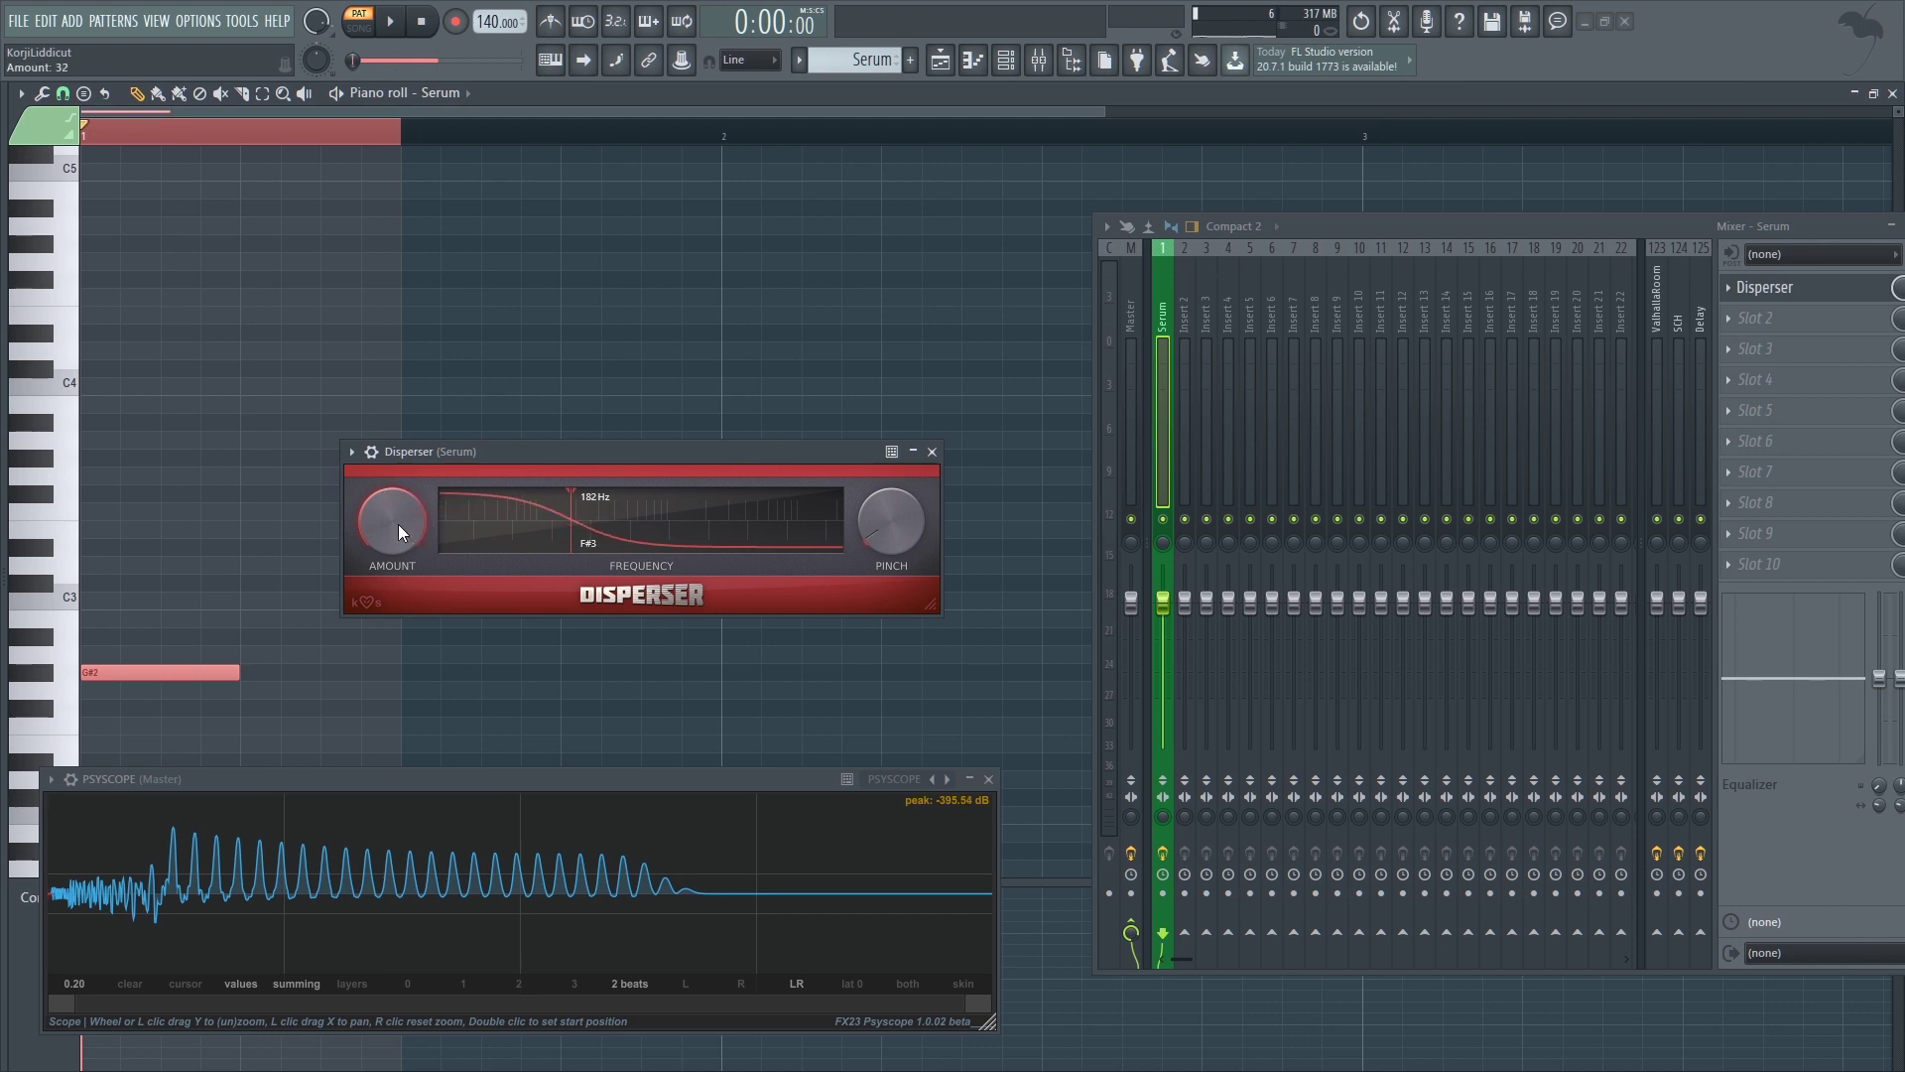
left_click_drag(472, 453, 462, 451)
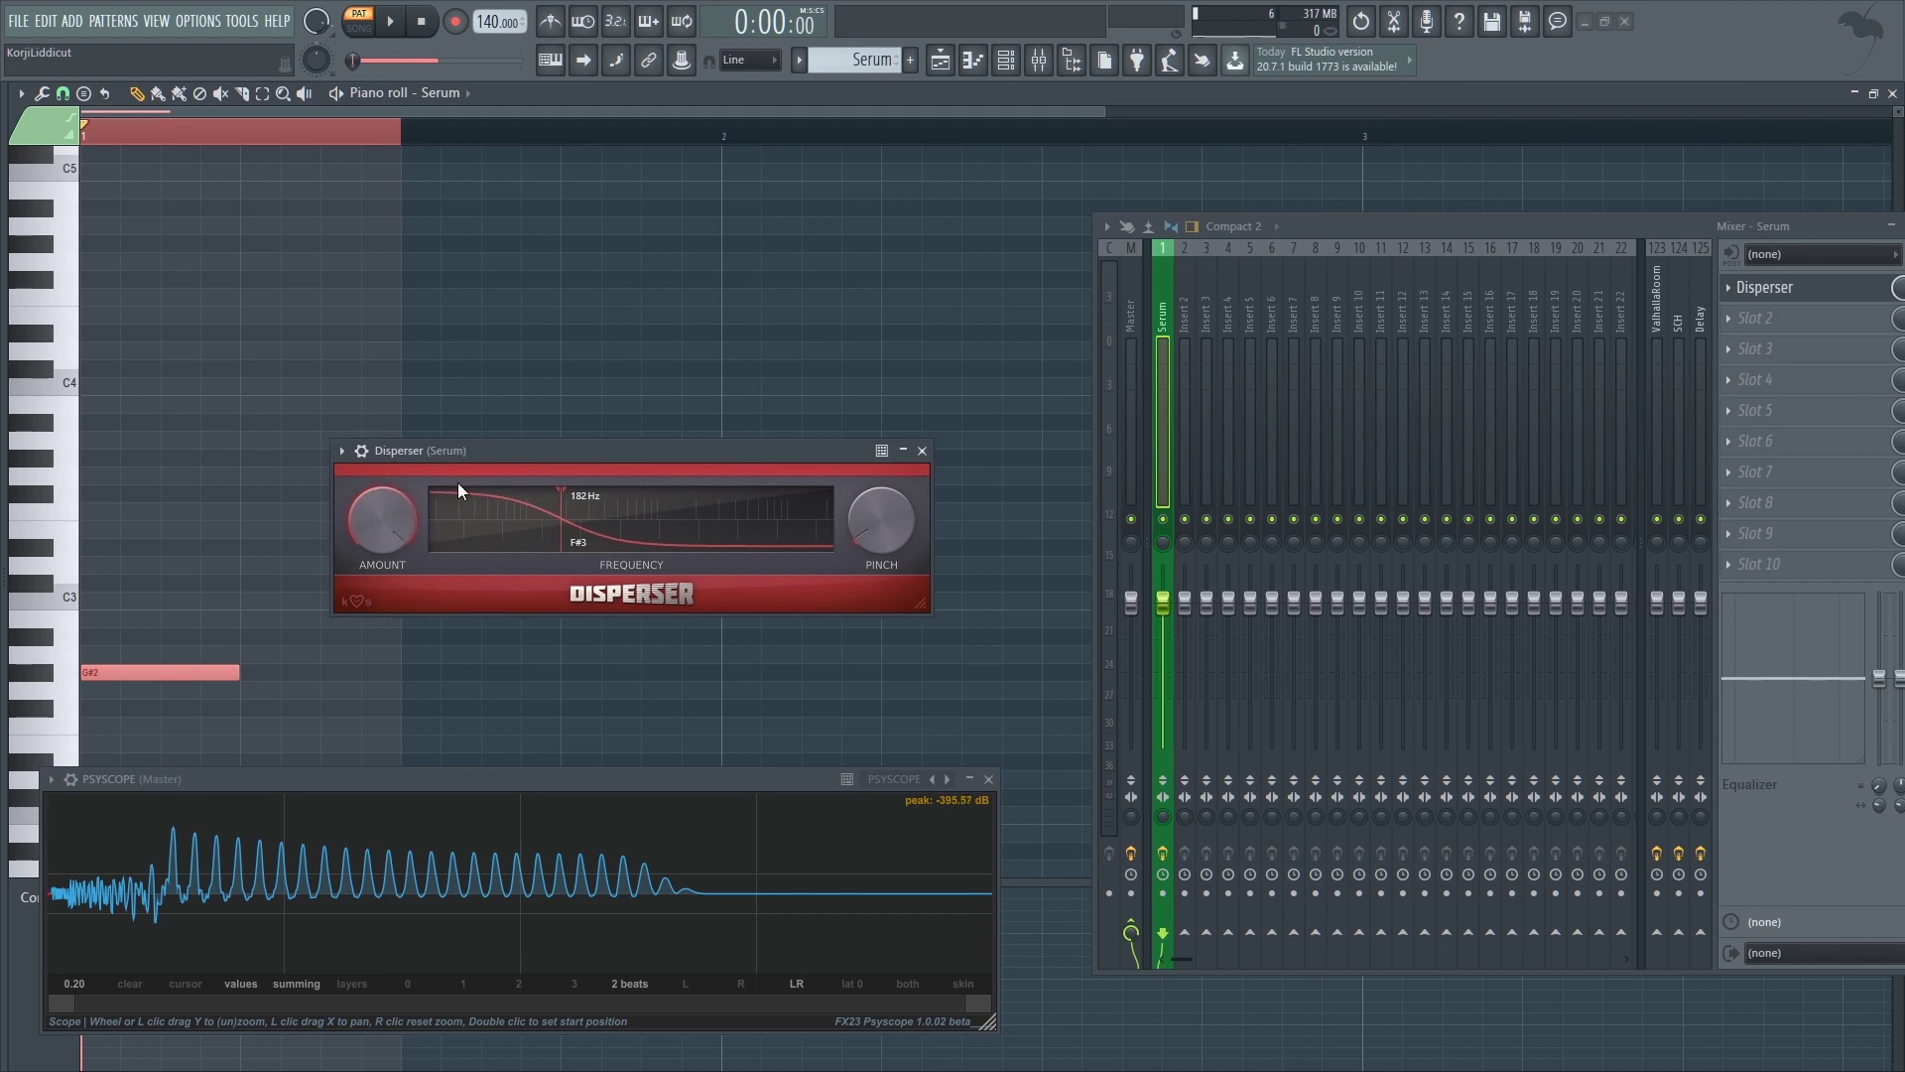
- Replay the dispersed bass and examine the beginning of its waveform close up in PSYSCOPE
key("space")
key("space")
left_click_drag(146, 831, 586, 913)
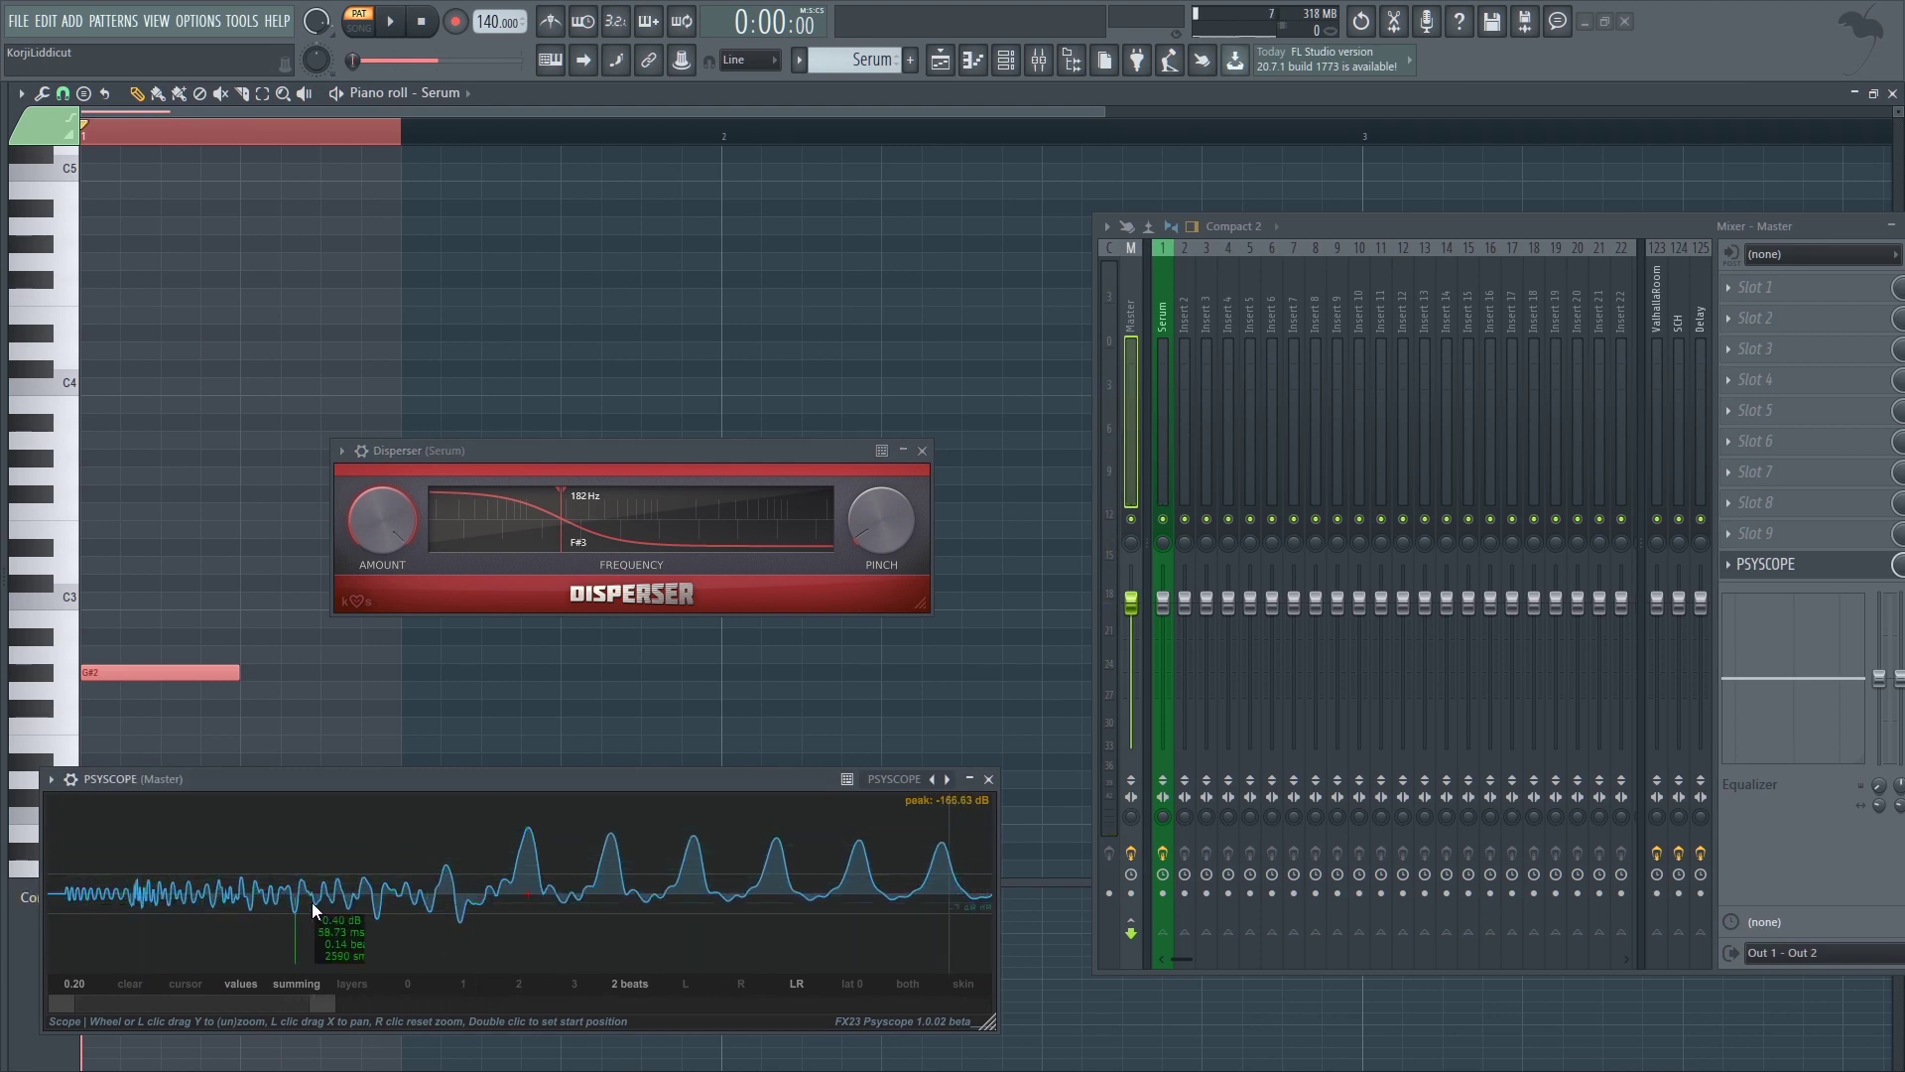
- Lower the Disperser amount to nearly its minimum and set its frequency to 75.8 Hz while the bass plays
left_click_drag(377, 902, 381, 796)
left_click_drag(399, 925, 421, 795)
left_click_drag(390, 523, 390, 694)
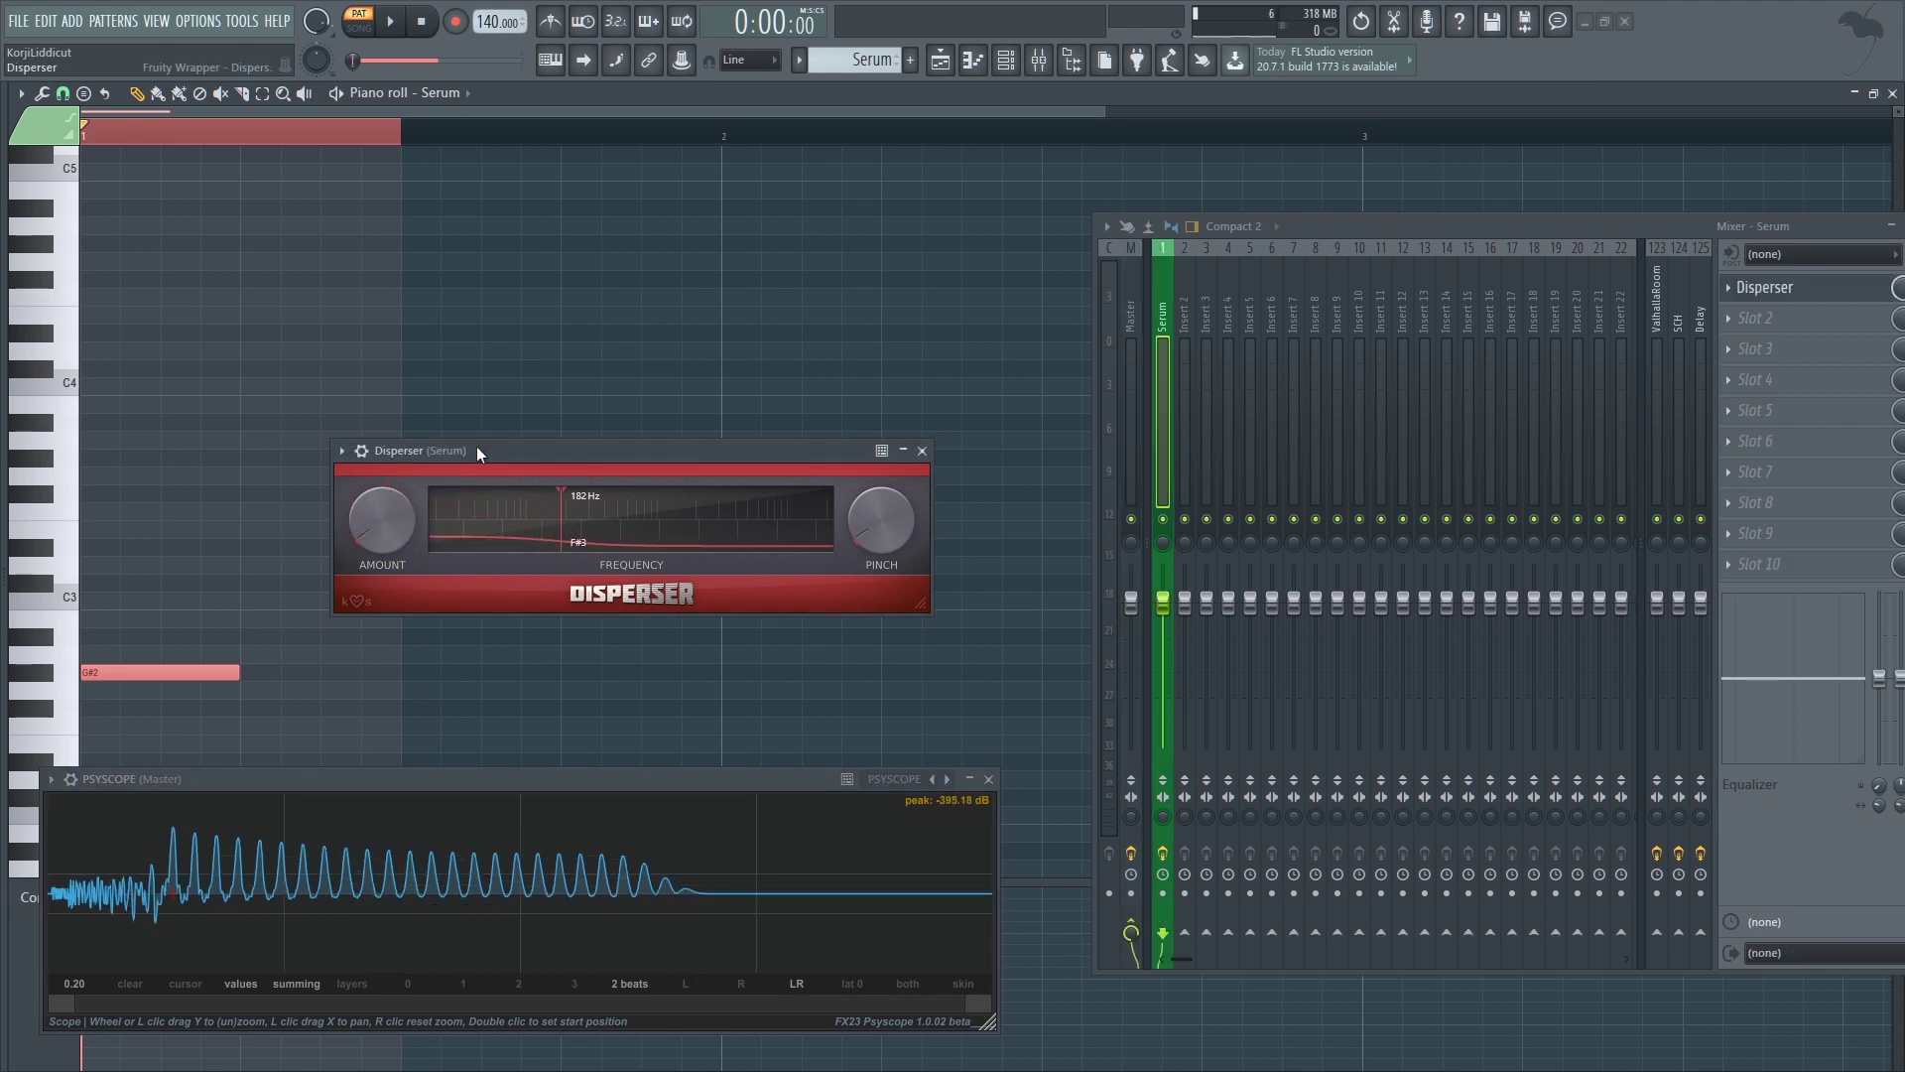
key("space")
left_click_drag(561, 516, 529, 516)
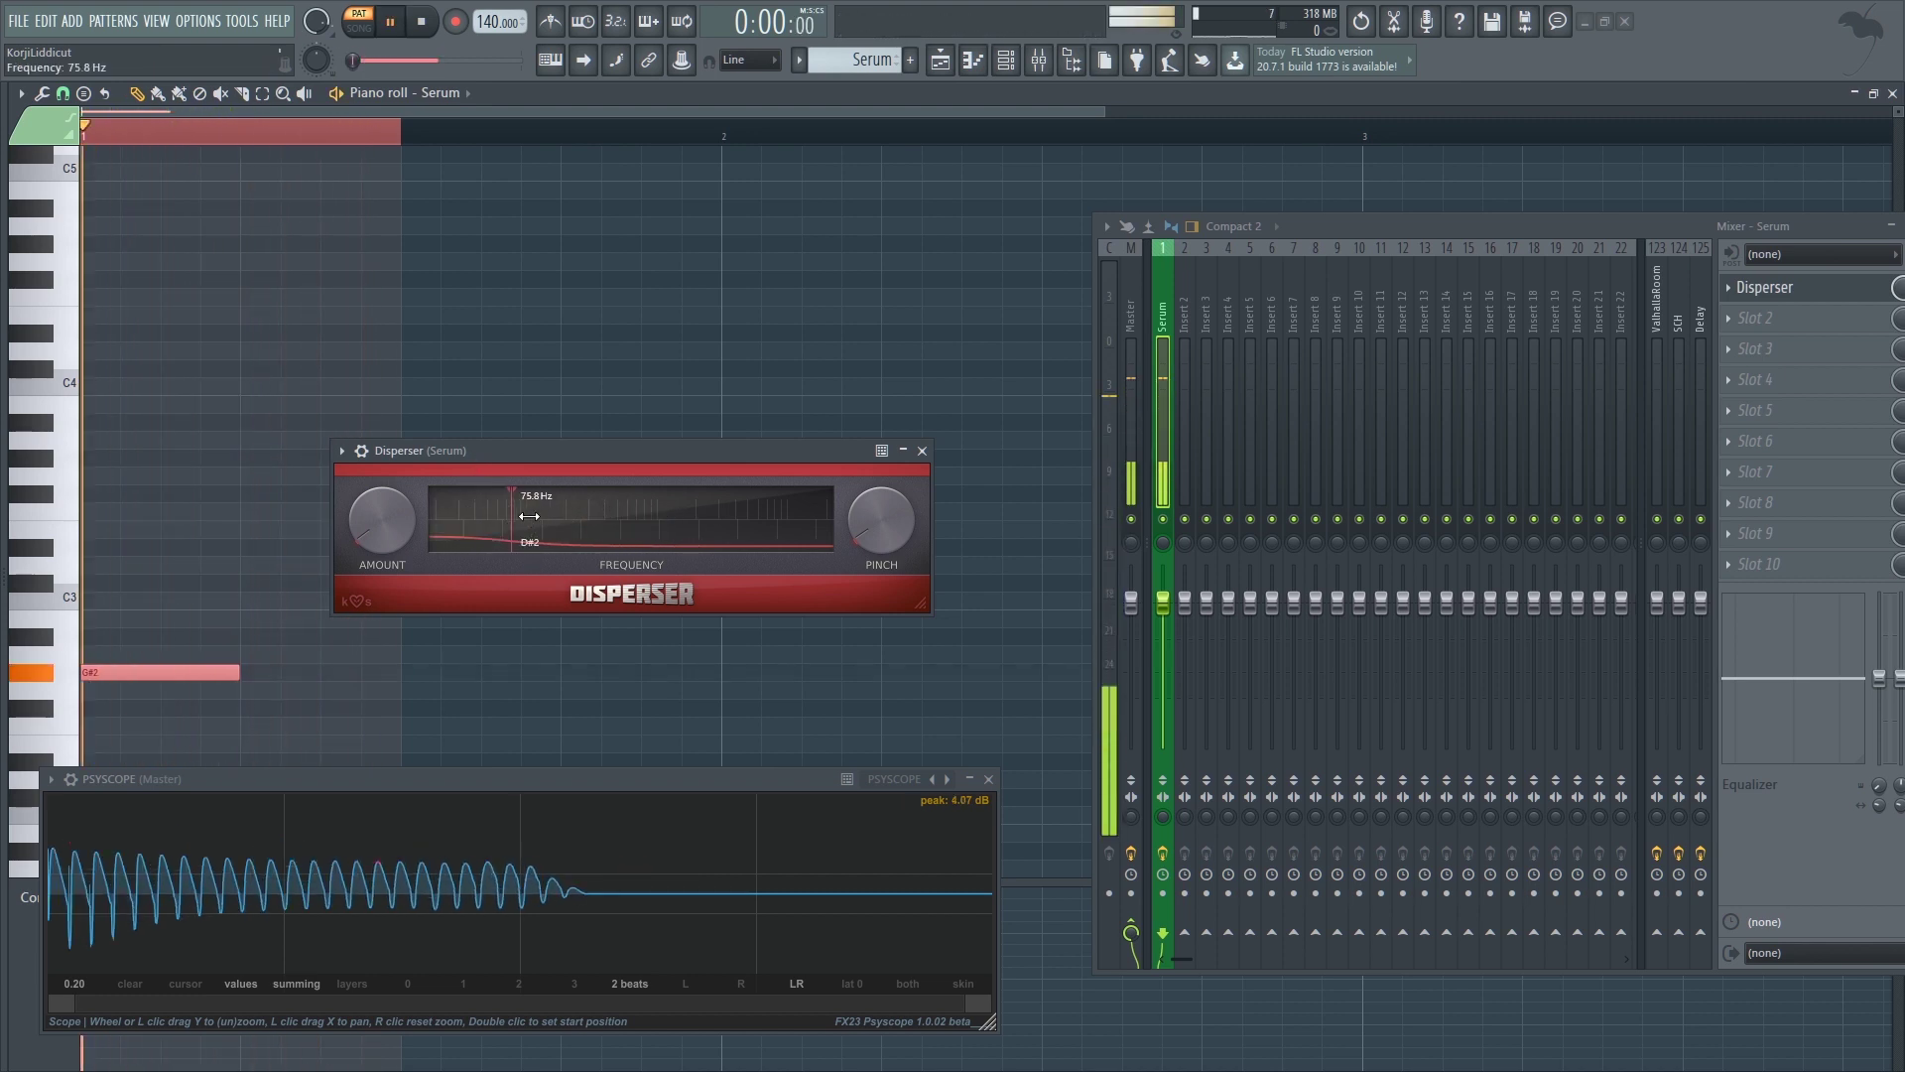
- Stop playback and examine the opening cycles of the lightly dispersed bass waveform close up in PSYSCOPE
key("space")
left_click(157, 783)
scroll(107, 899, "up", 6)
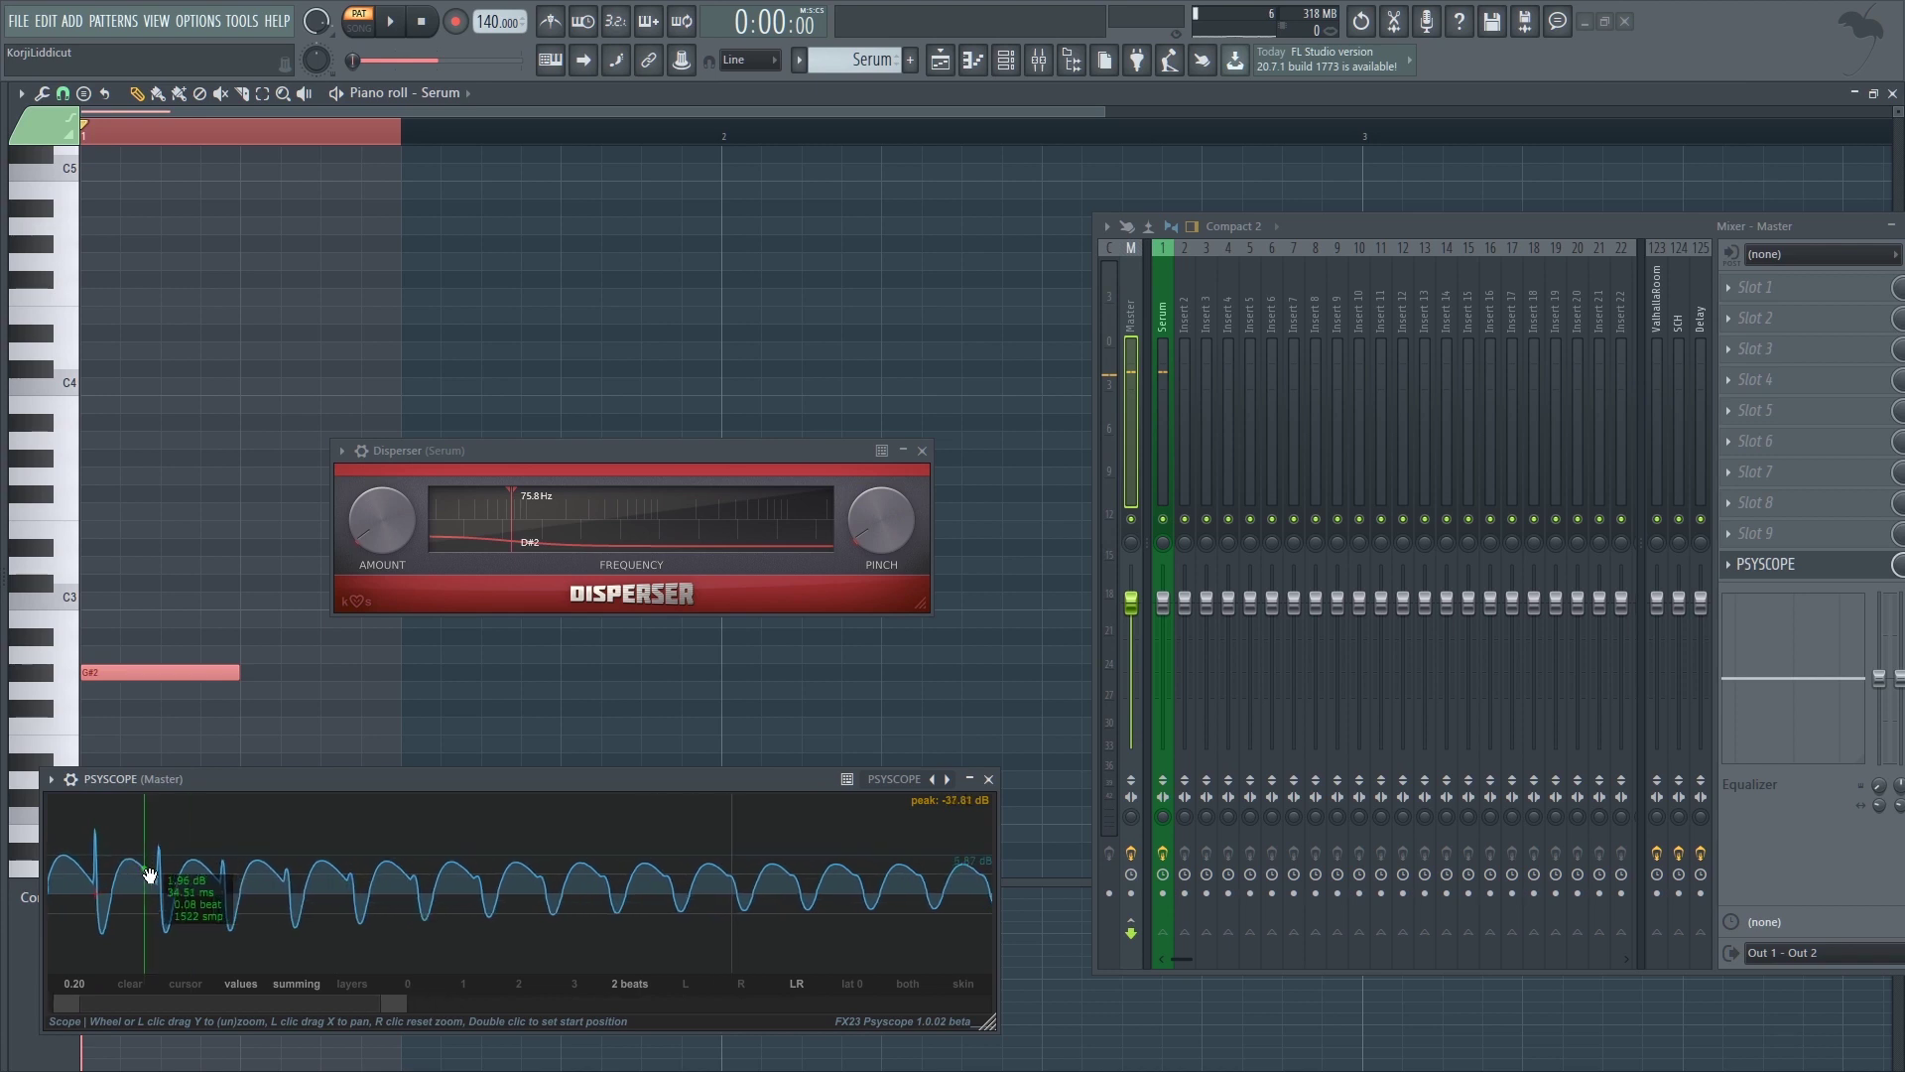
- Set the Disperser amount to 2, replay the bass and return PSYSCOPE to its full two-beat view
left_click(383, 534)
key("space")
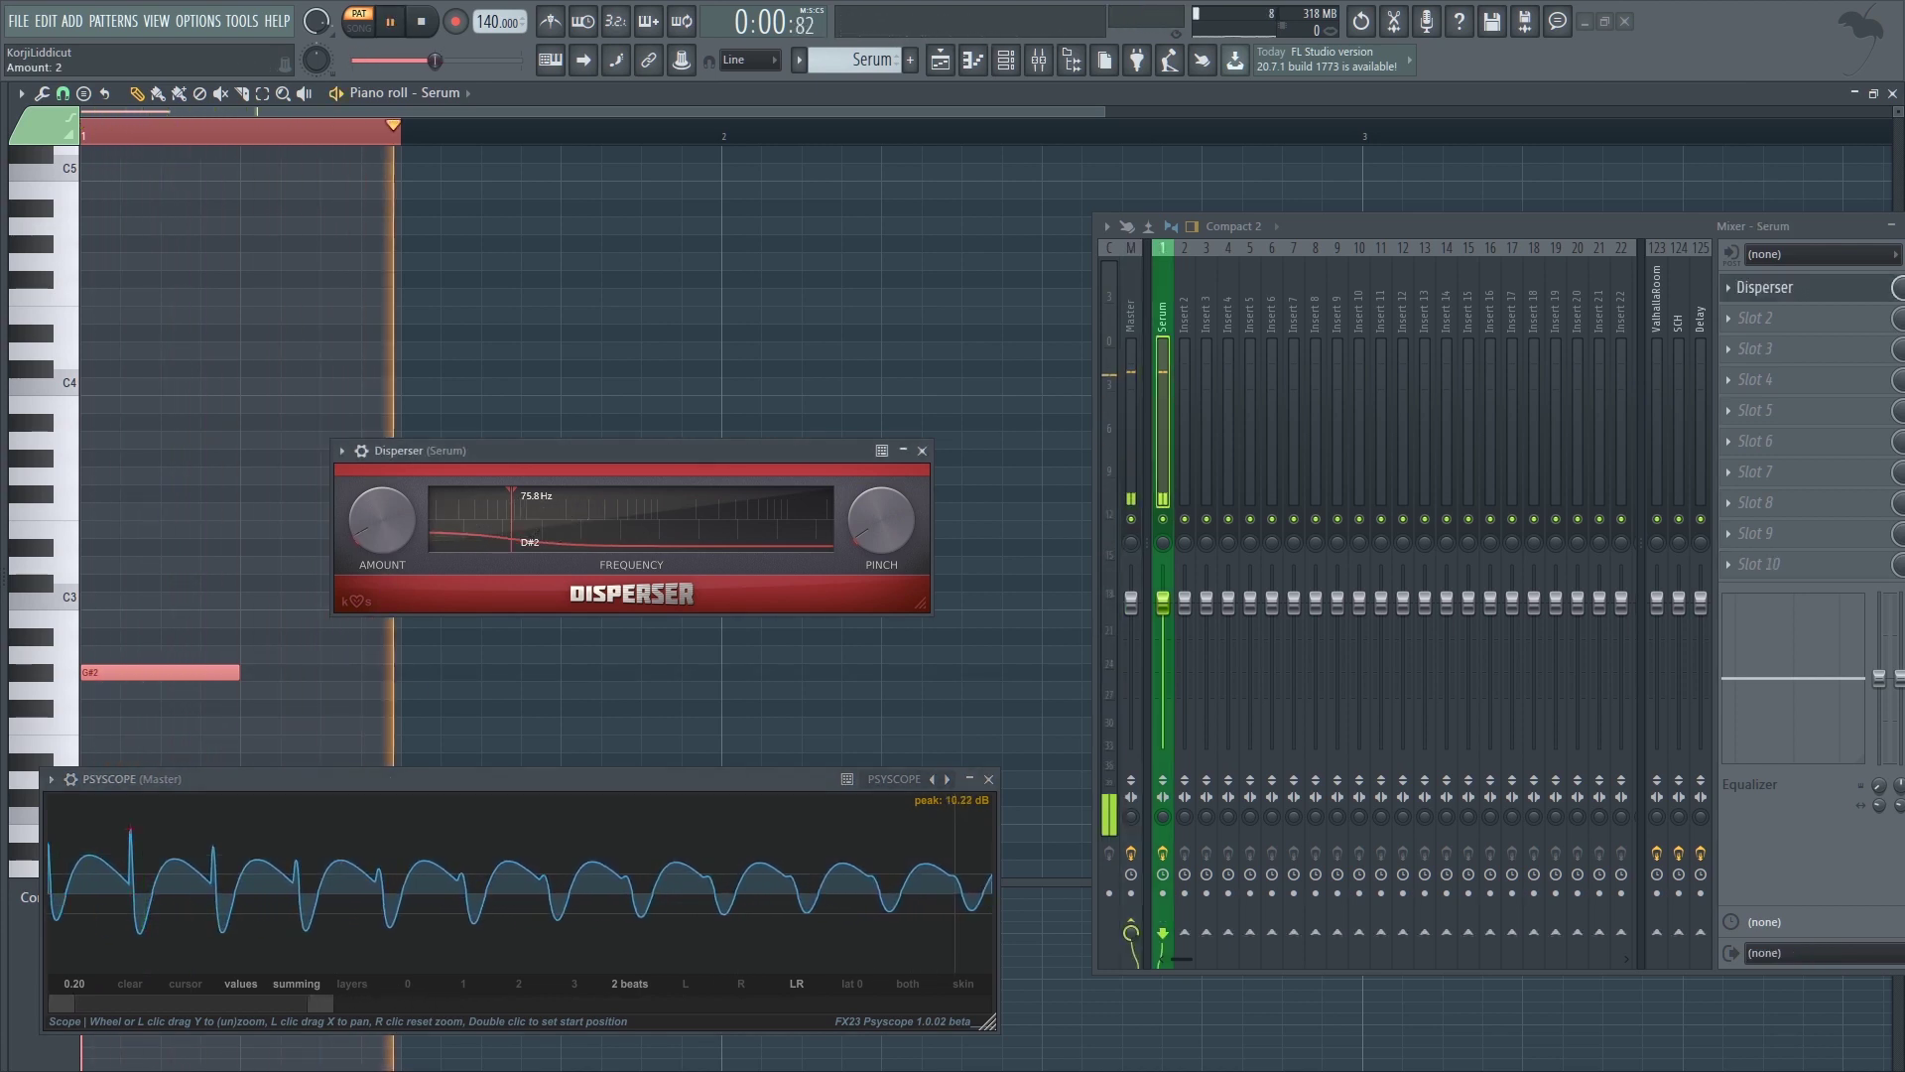
right_click(471, 822)
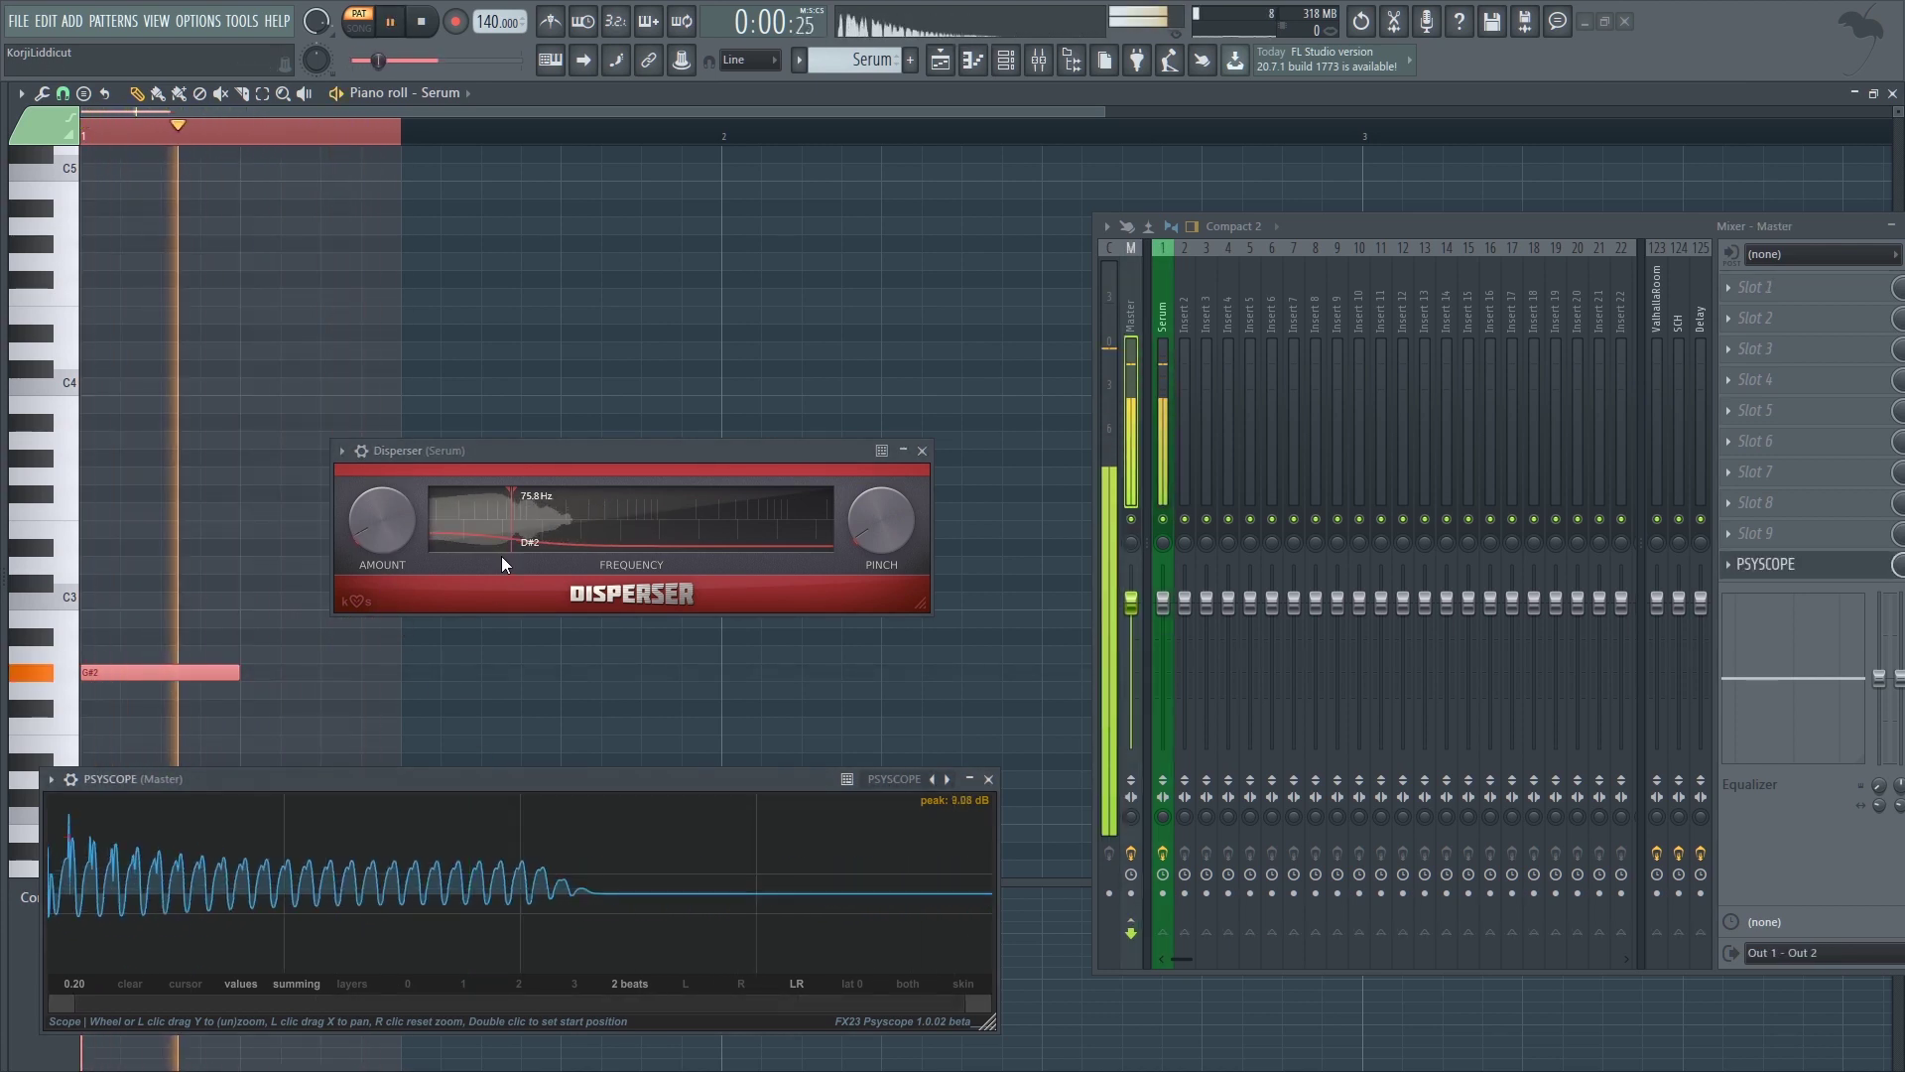
- Nudge the Disperser pinch and set its frequency to 133 Hz while replaying the bass, finishing with playback stopped
left_click_drag(865, 522, 865, 501)
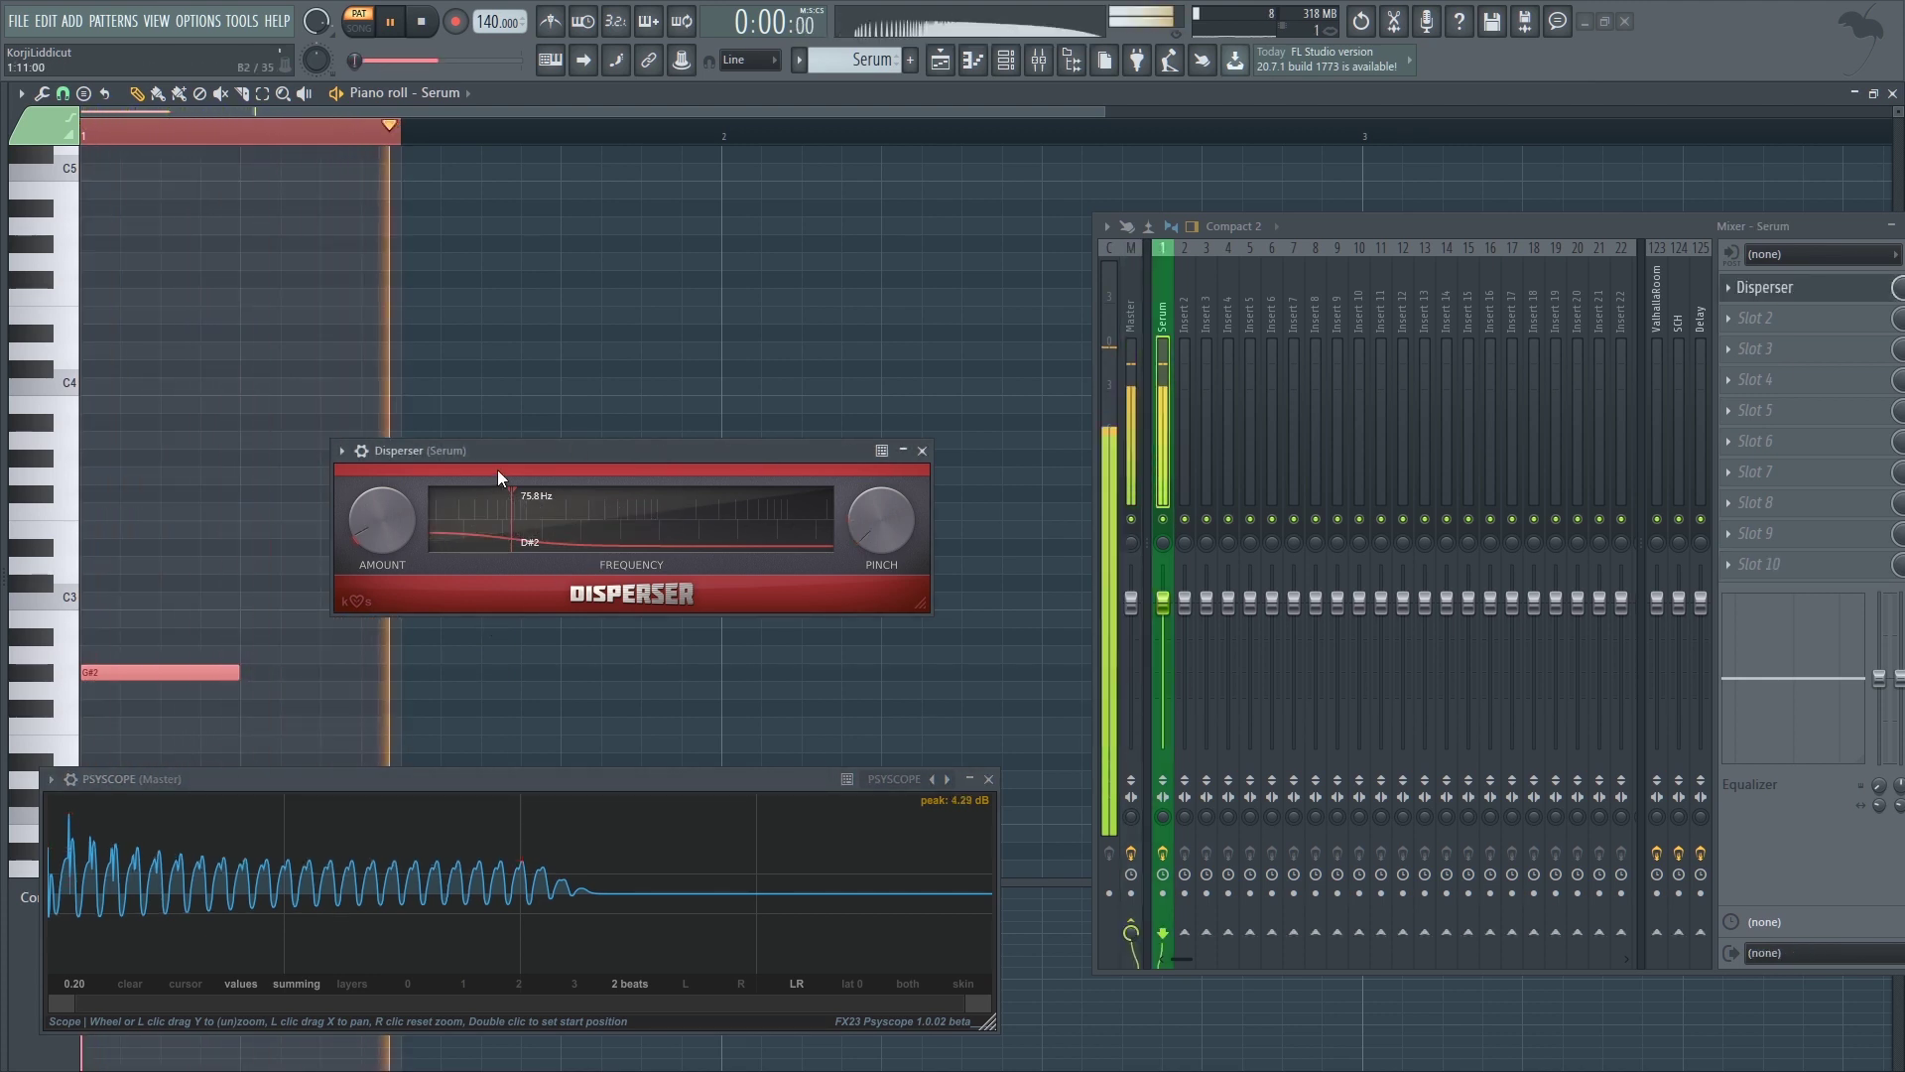
key("space")
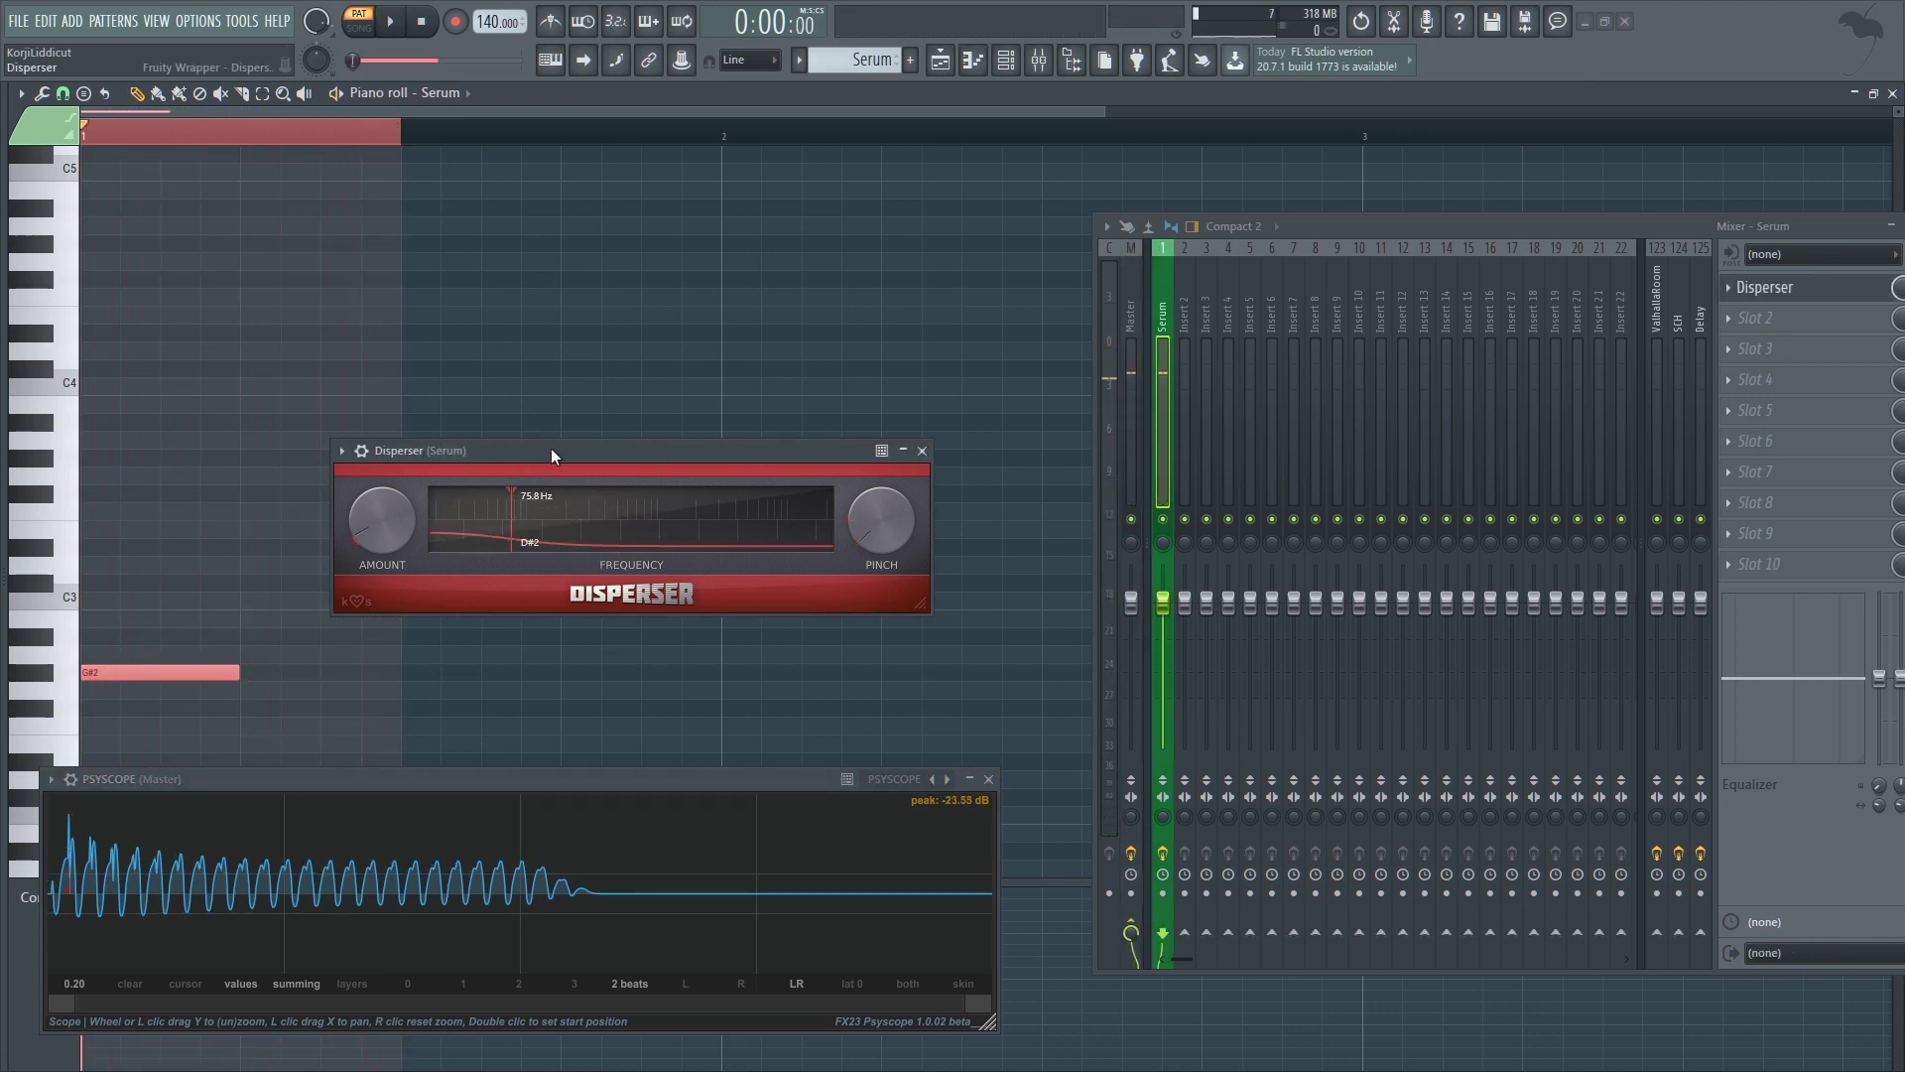
key("space")
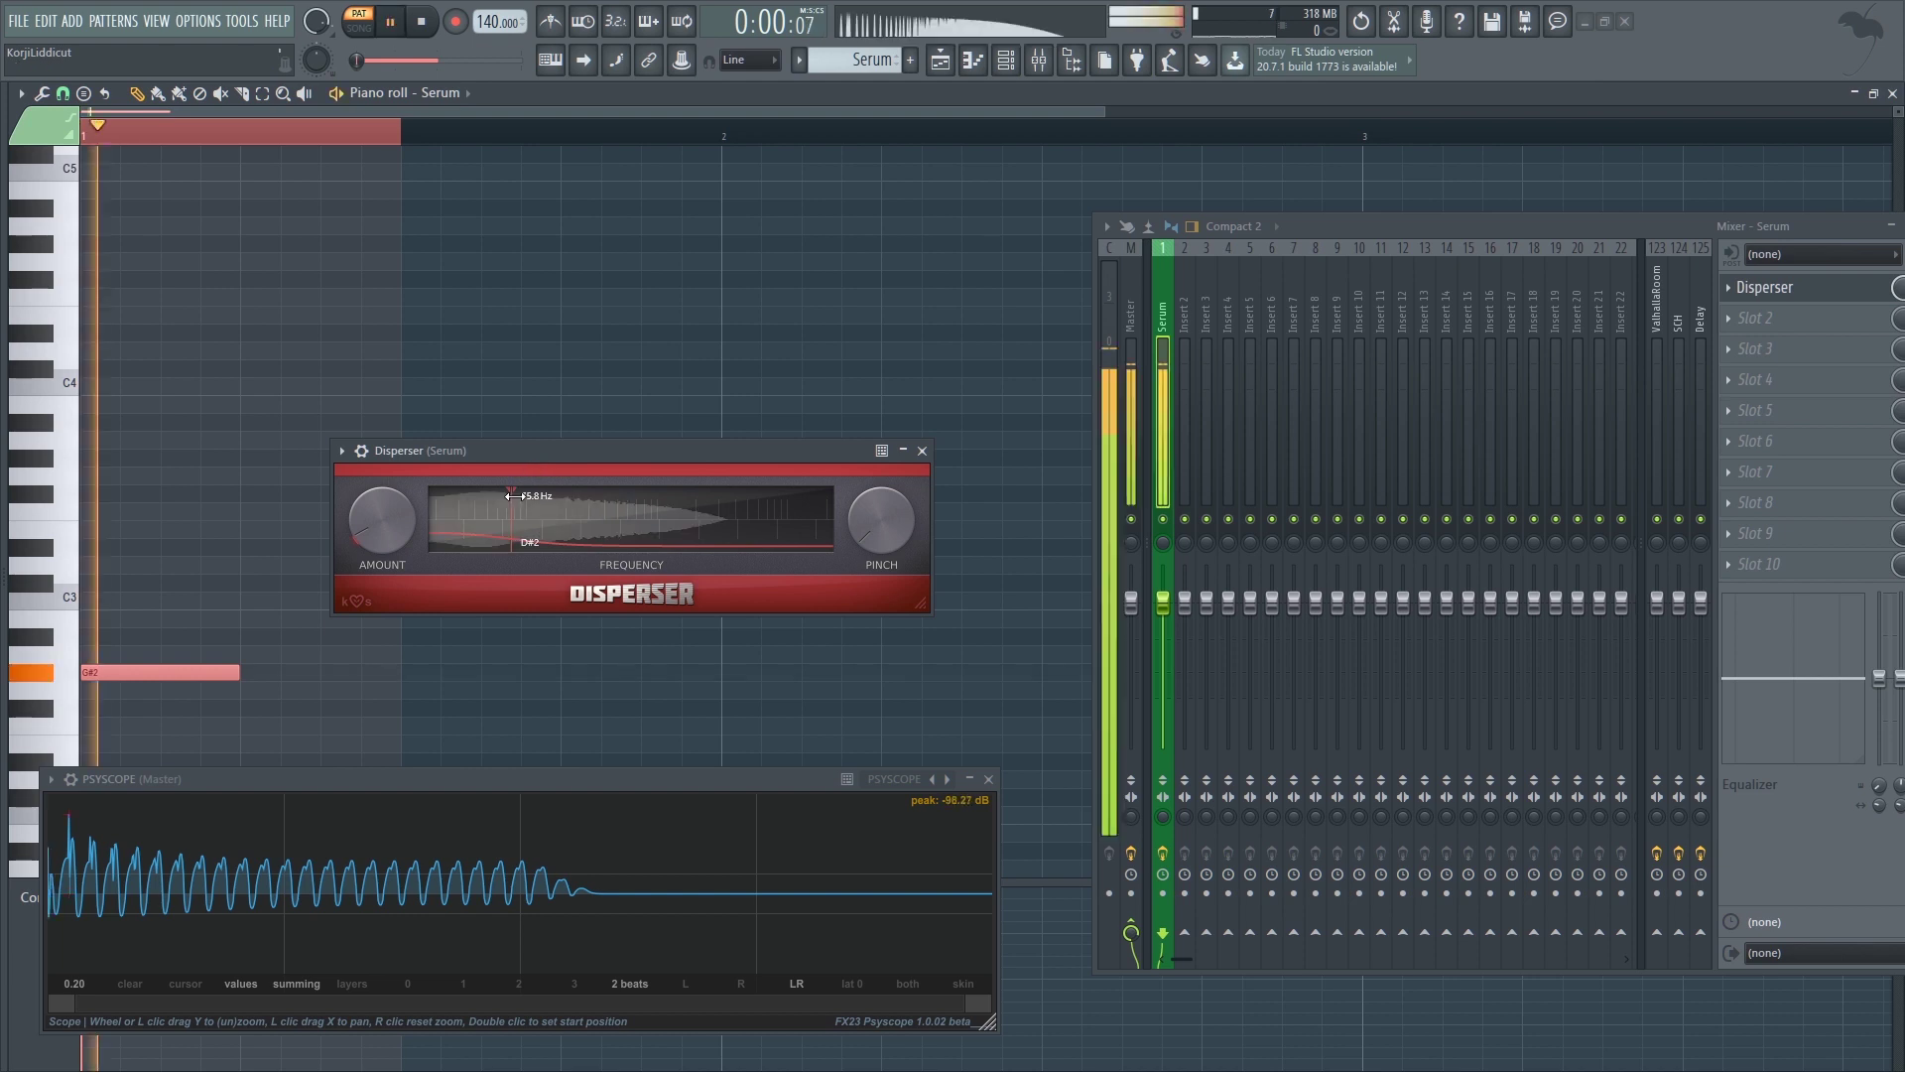
mouse_move(512, 514)
left_mouse_down()
mouse_move(492, 514)
mouse_move(543, 514)
left_mouse_up()
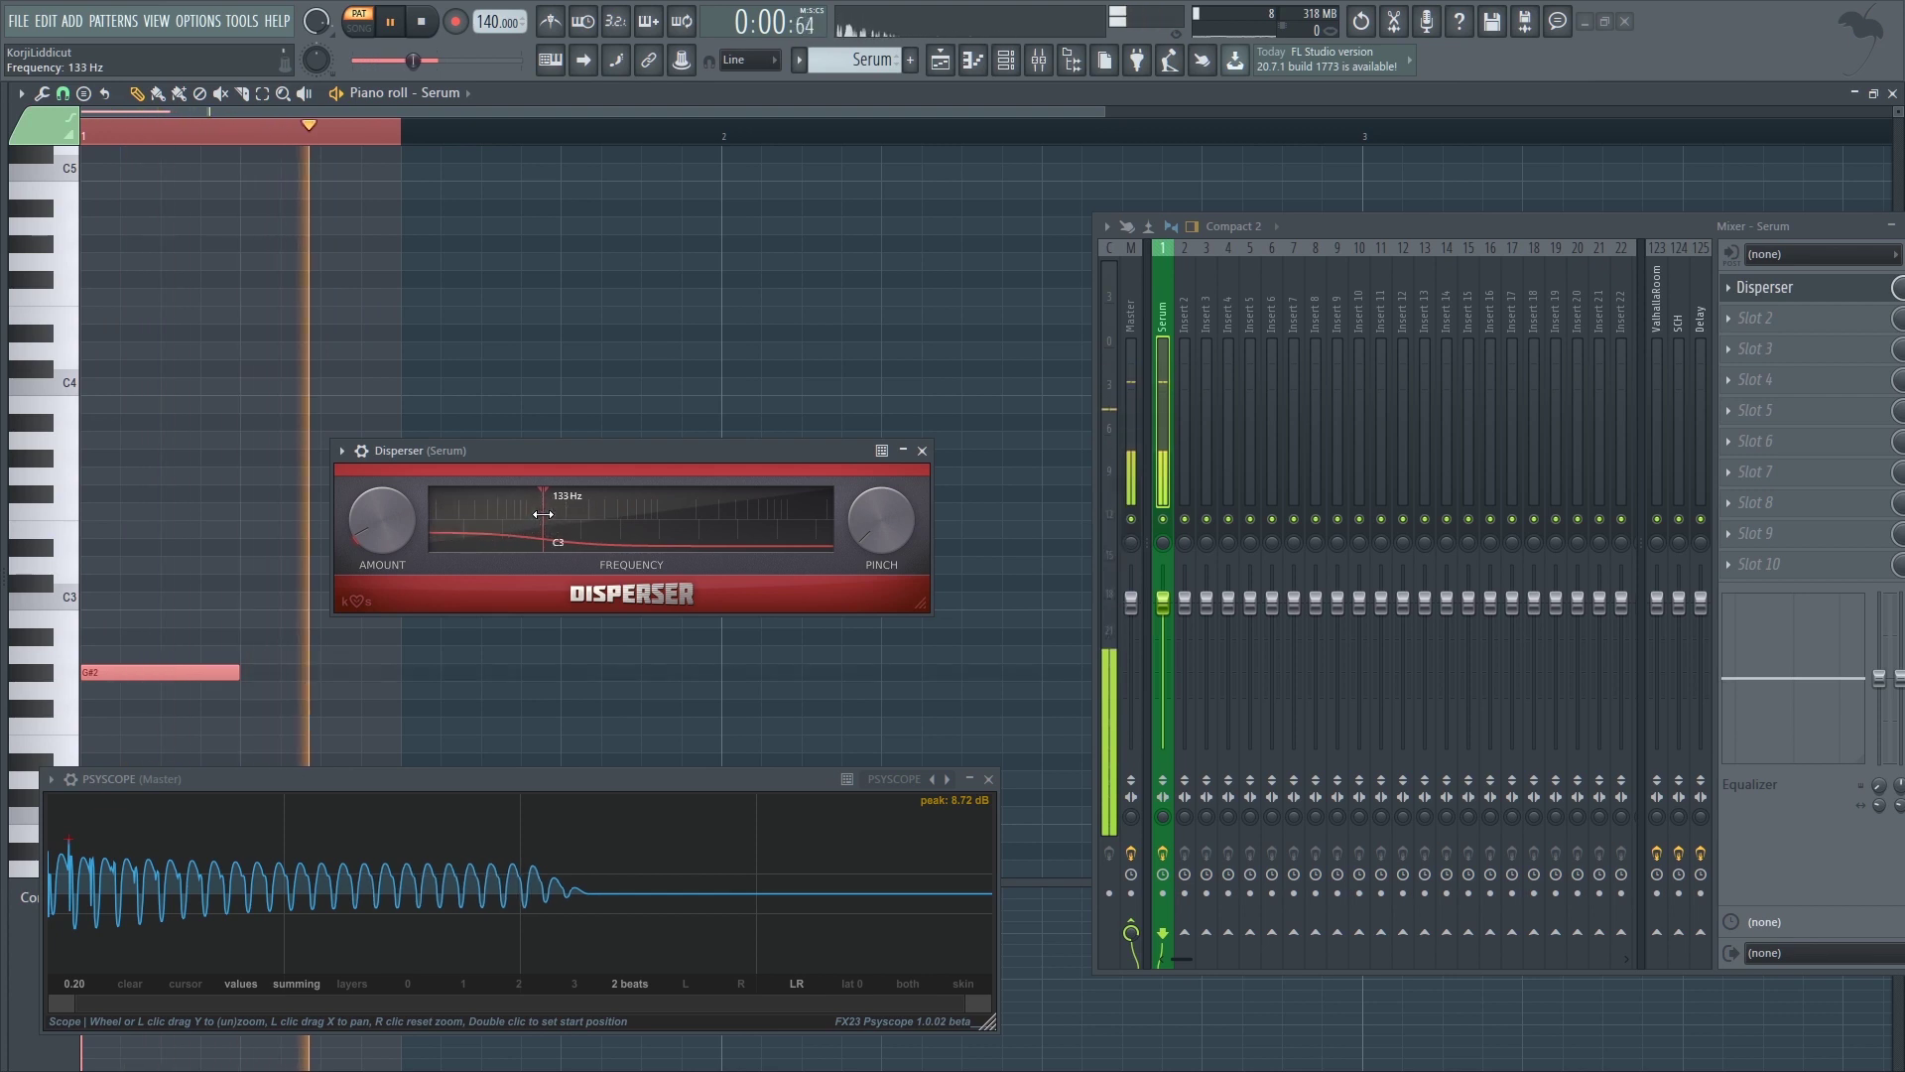
left_click(318, 782)
key("space")
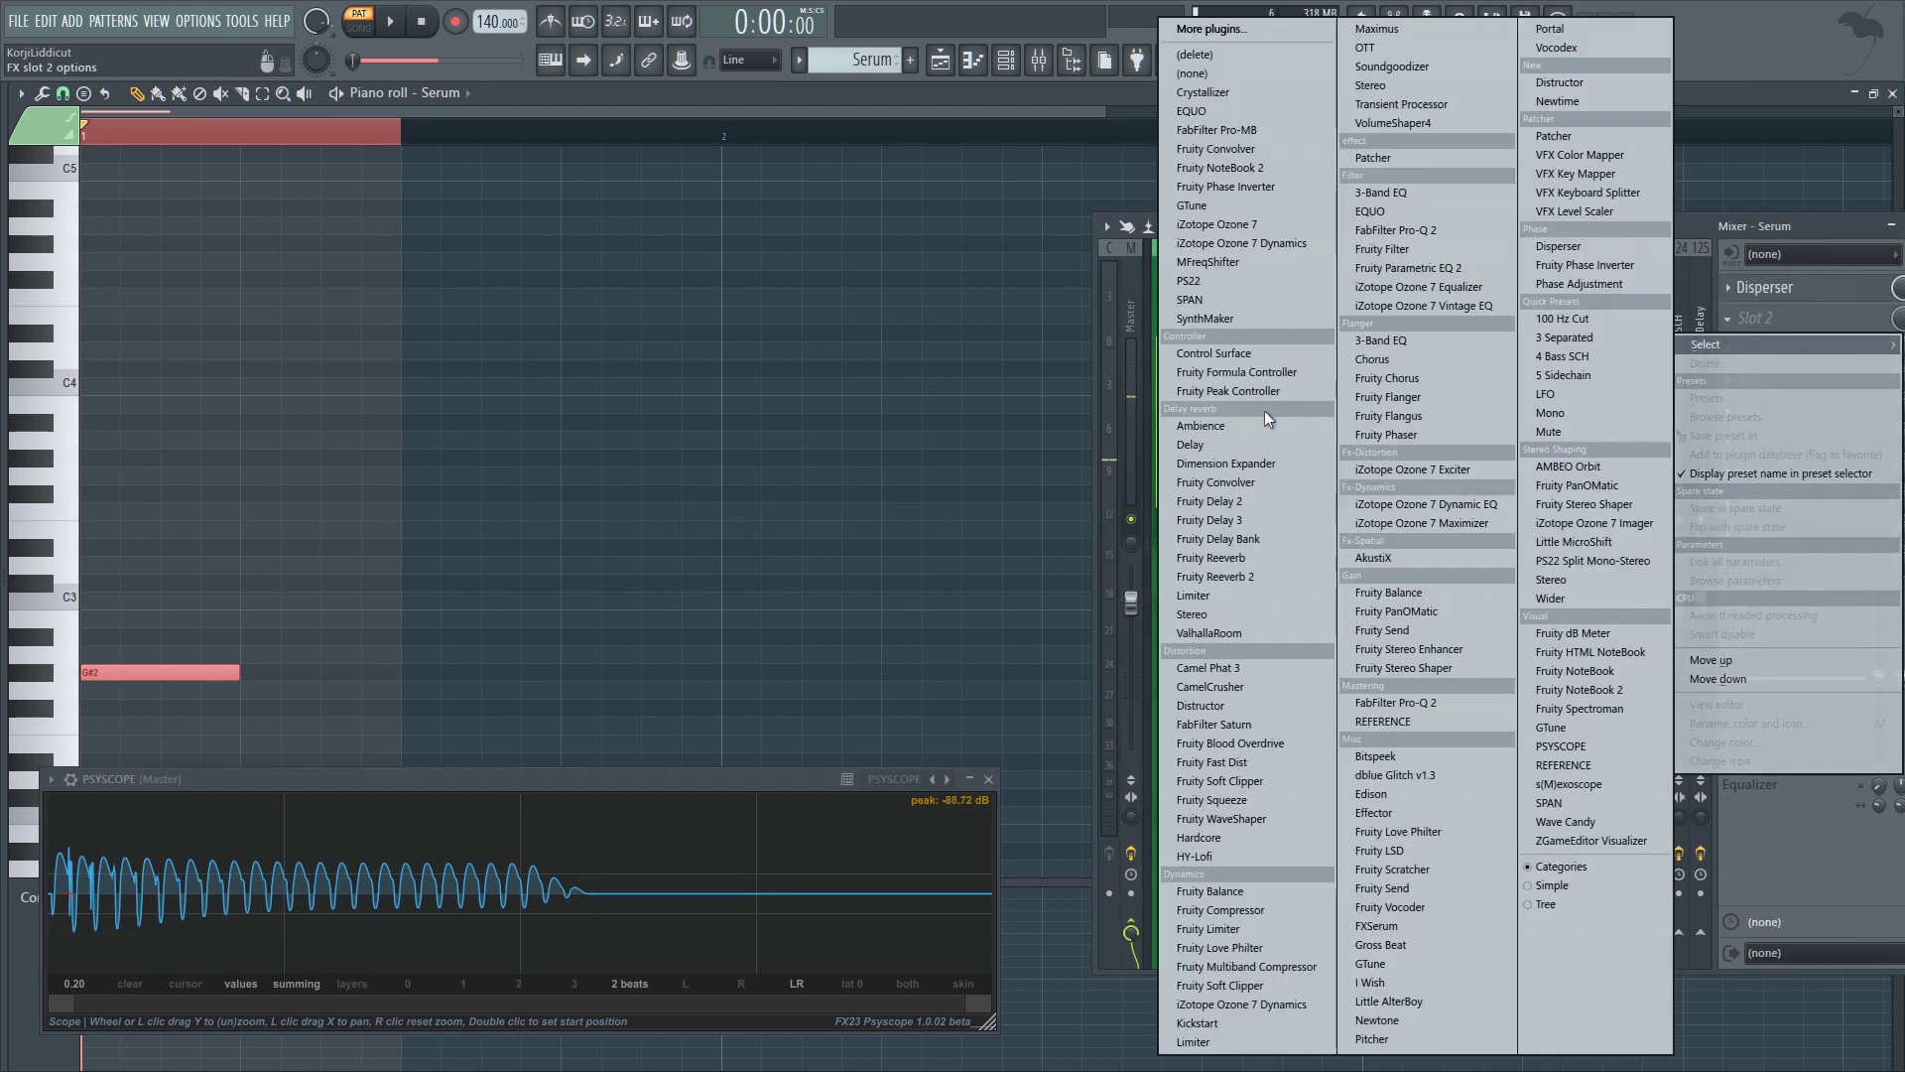
- Load iZotope Ozone 7 Imager into slot 2 of the Serum track in place of the Maximizer, with Stereoize switched on
left_click(1422, 523)
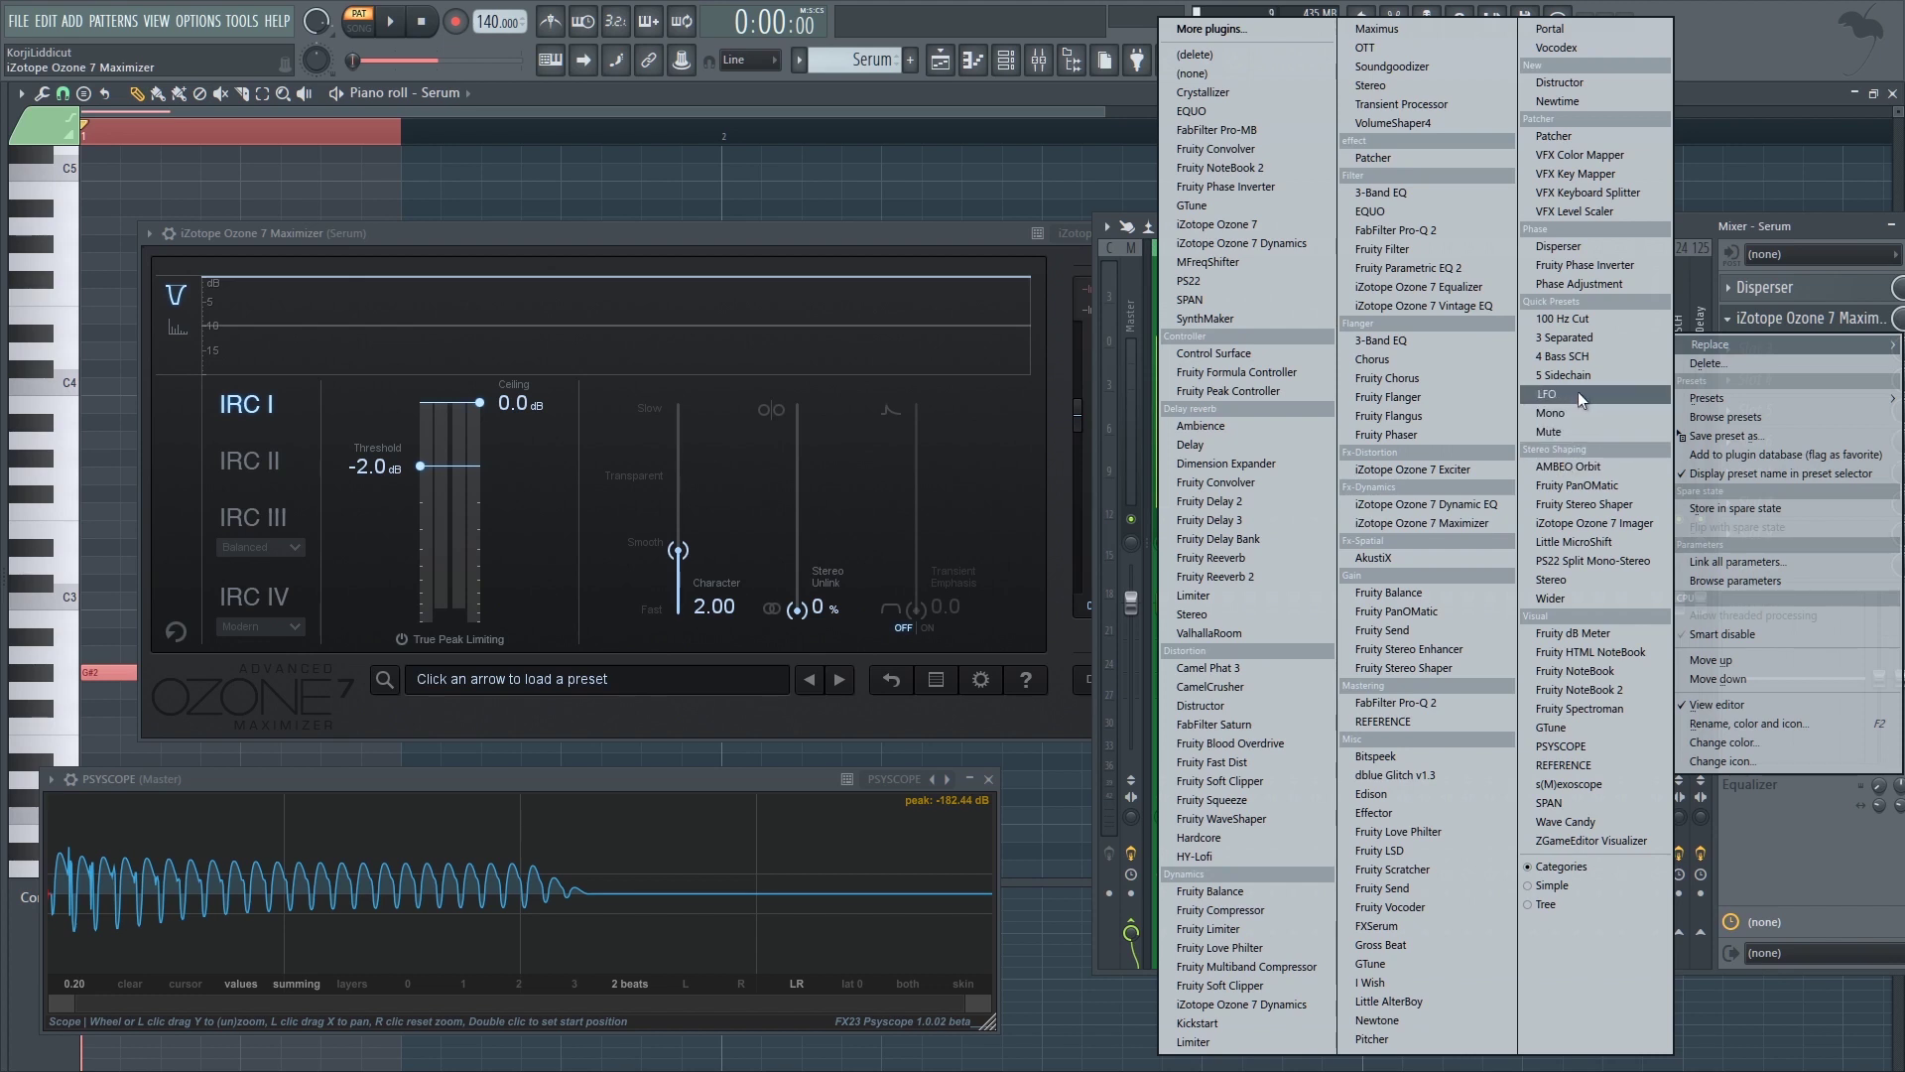
left_click(1588, 522)
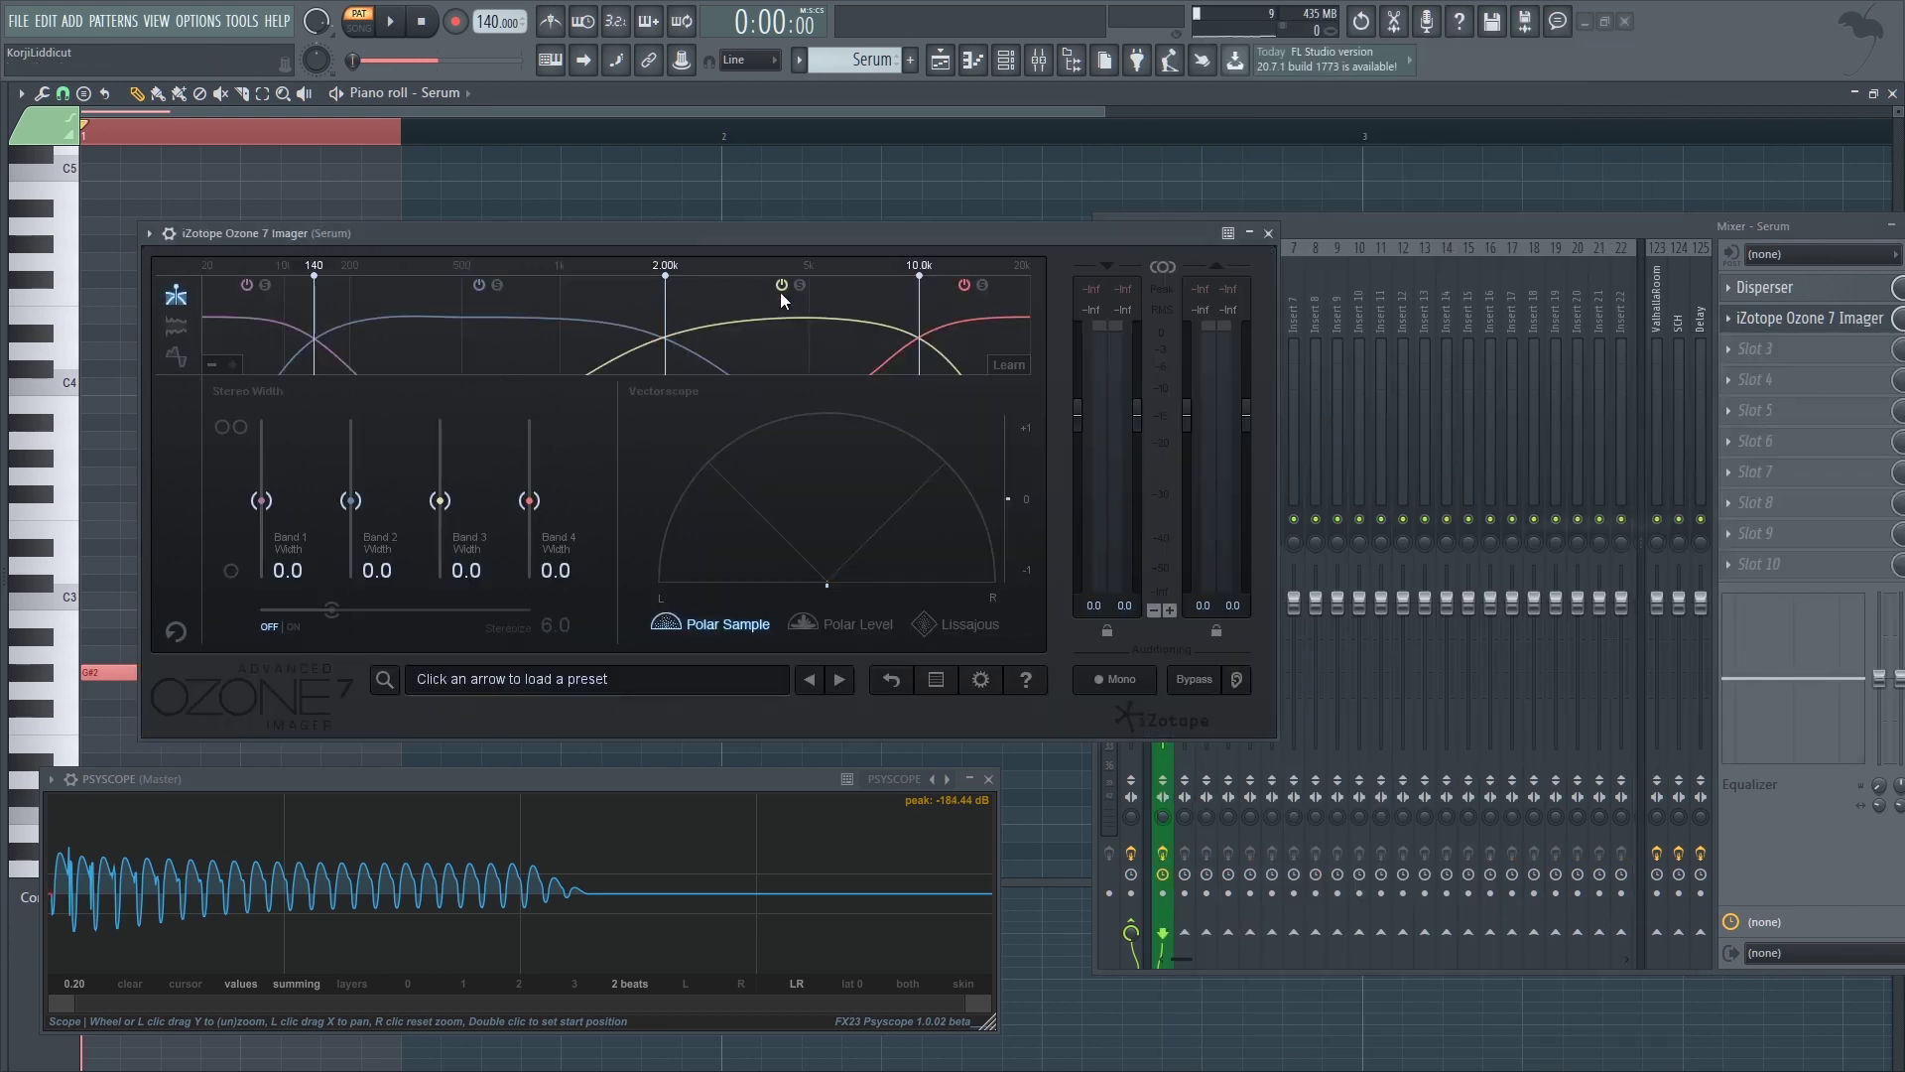
left_click_drag(759, 238, 862, 232)
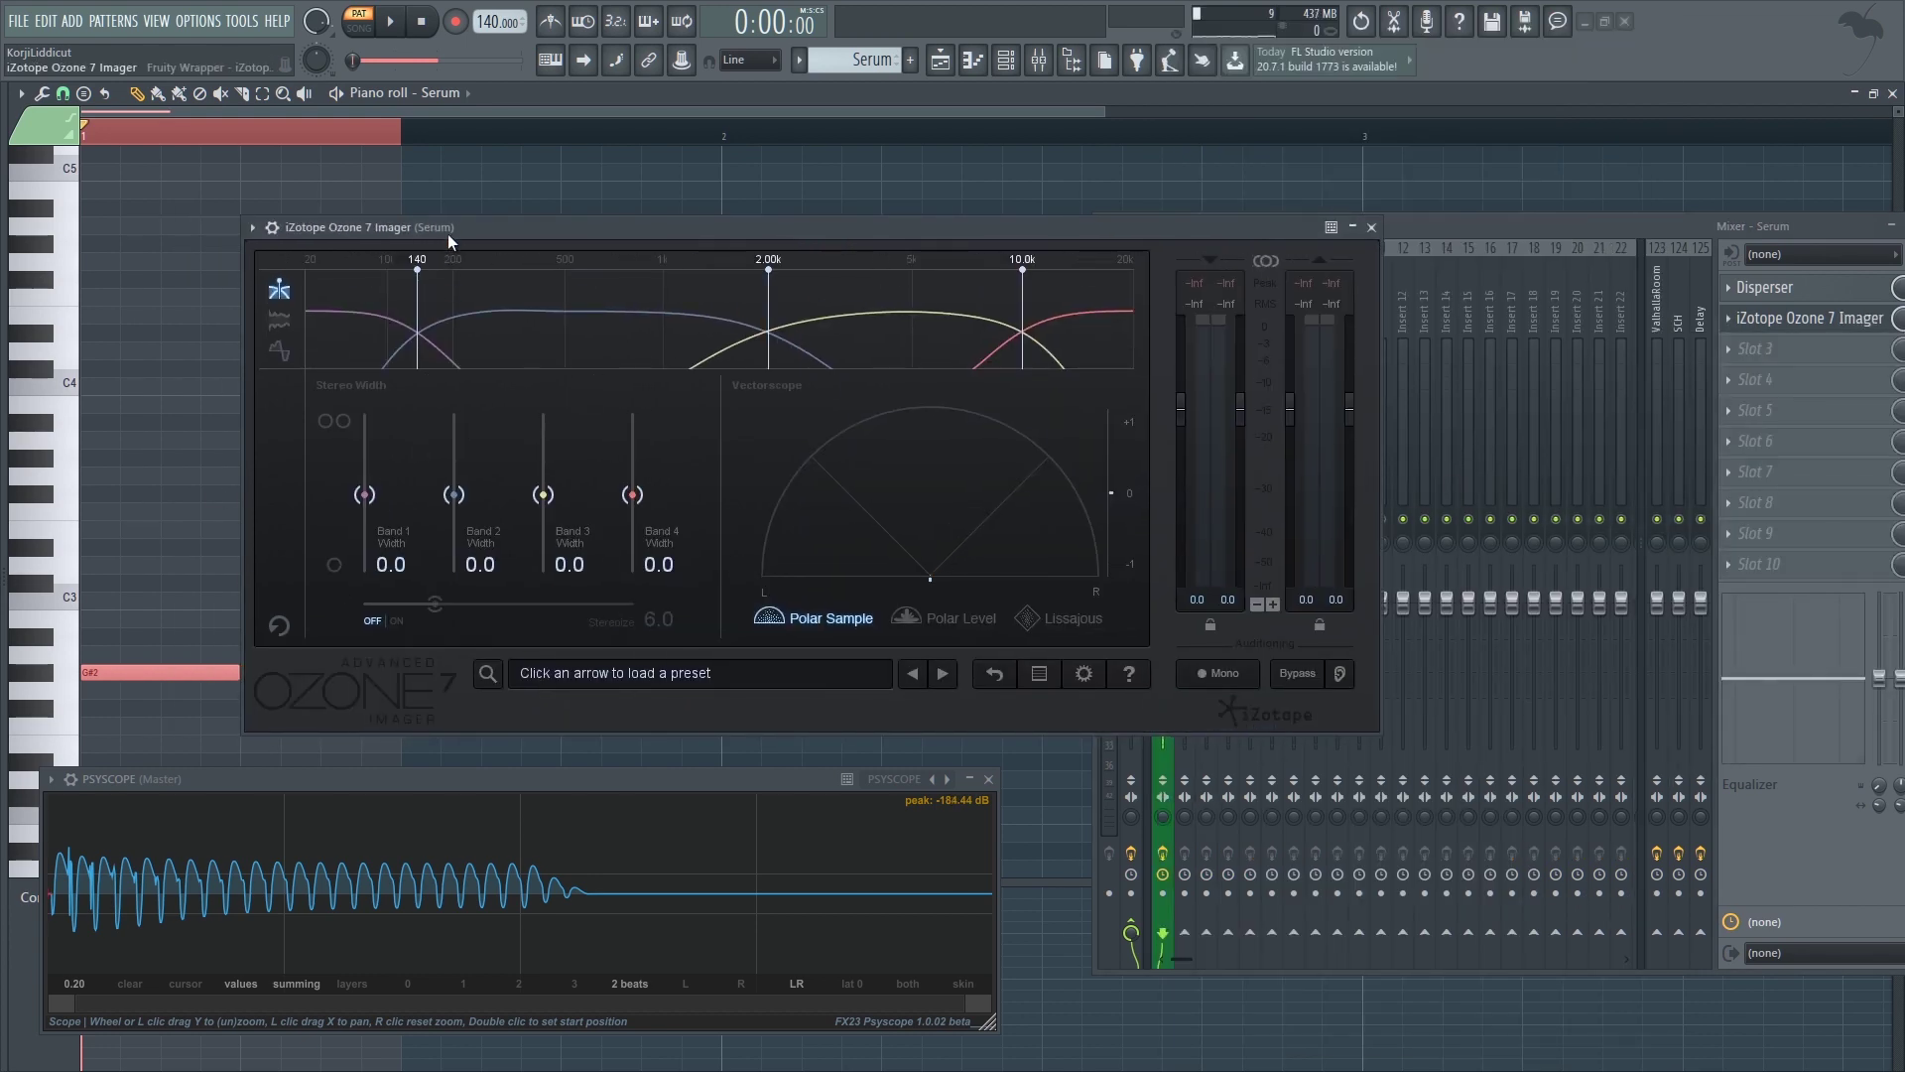
left_click_drag(449, 235, 594, 253)
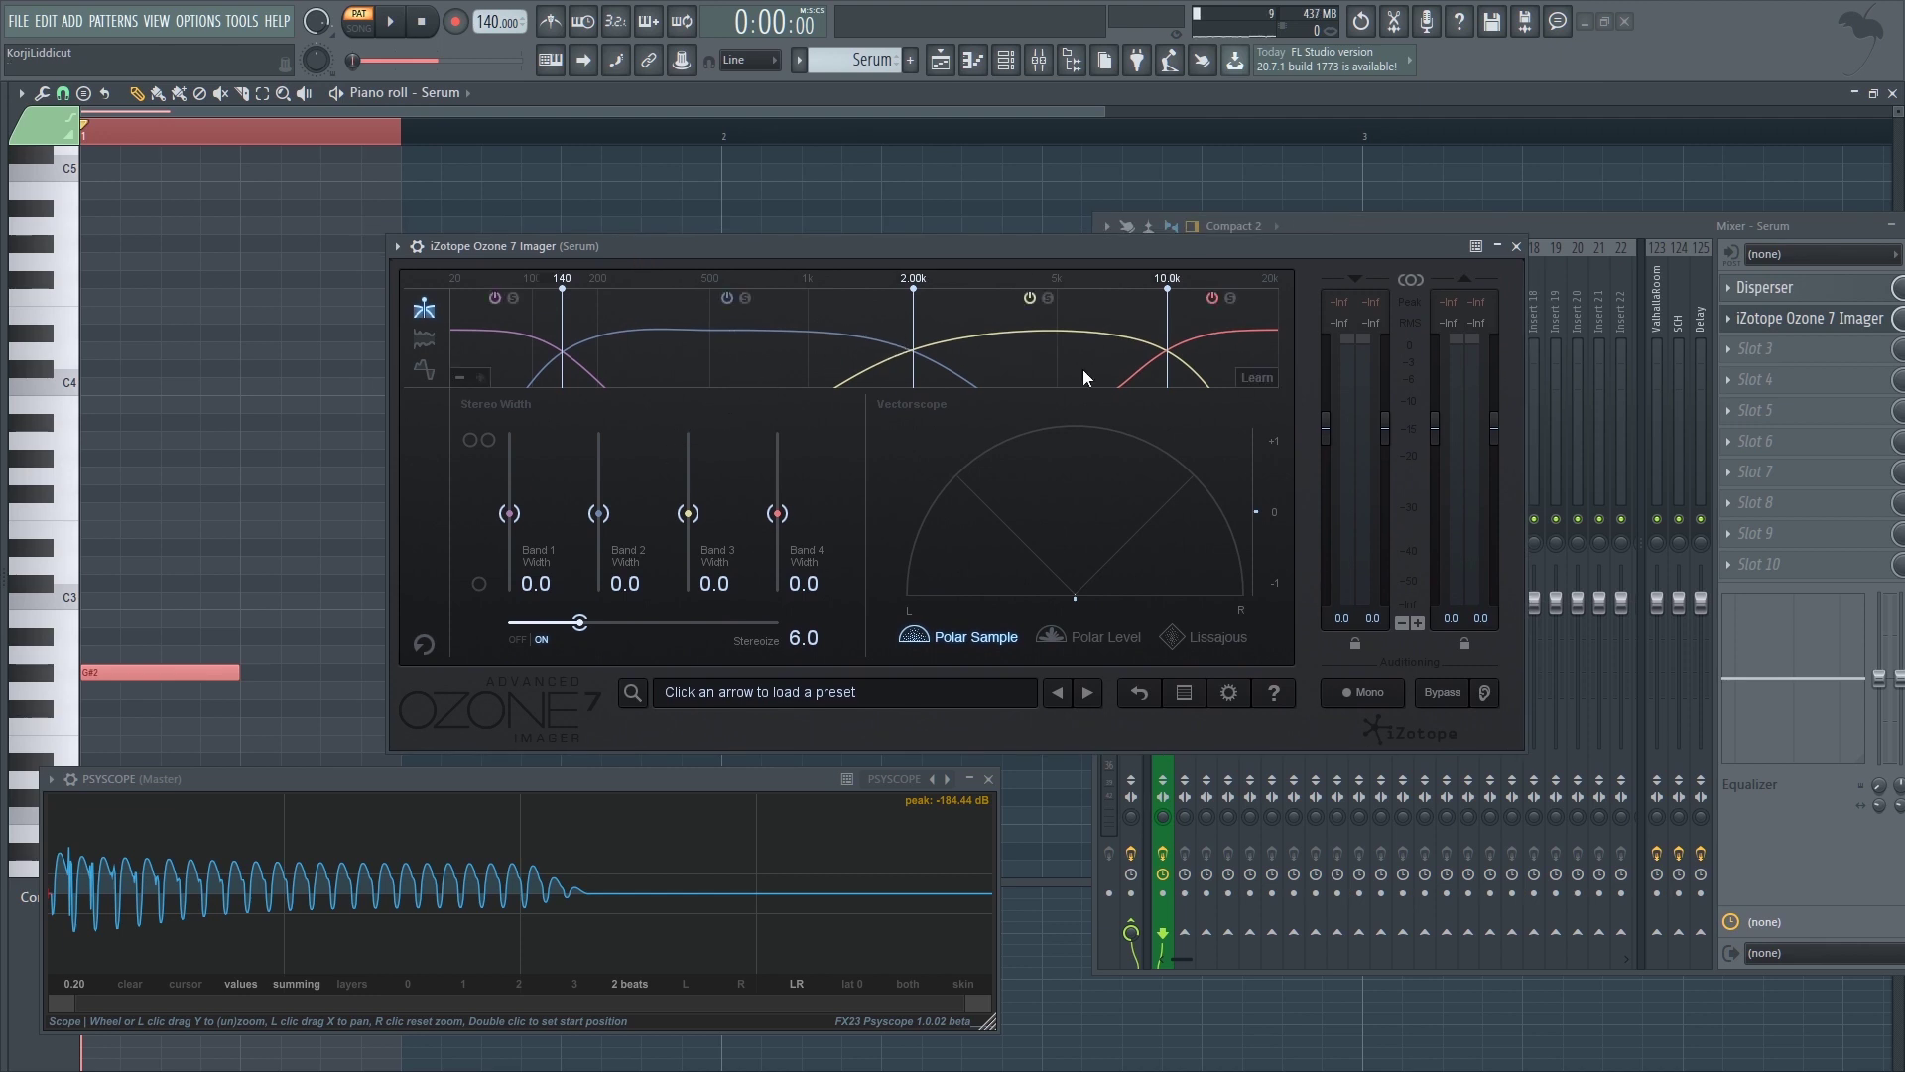
left_click_drag(772, 254, 720, 262)
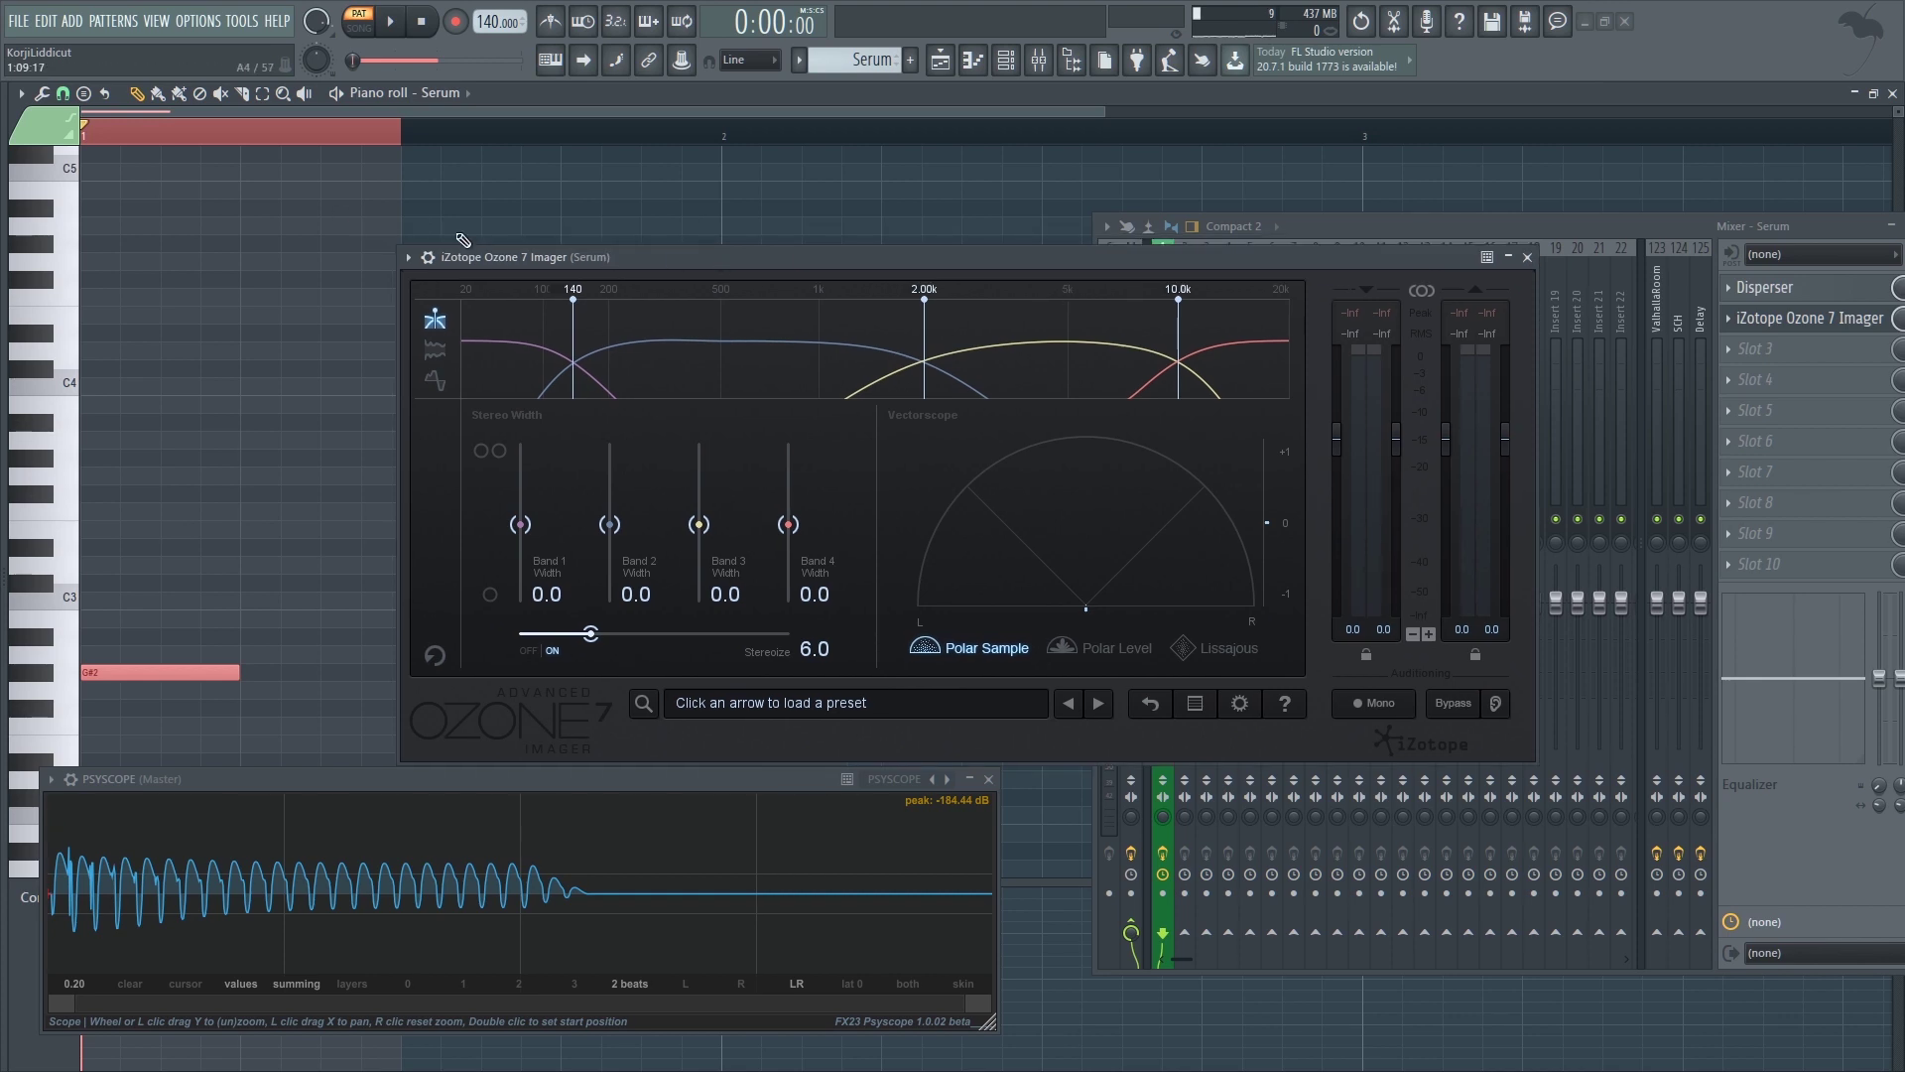
- During playback, set the Imager's band 2 width to 45.6, bands 3 and 4 to 41.8, and Stereoize to 10.4
key("space")
left_click_drag(609, 524, 789, 492)
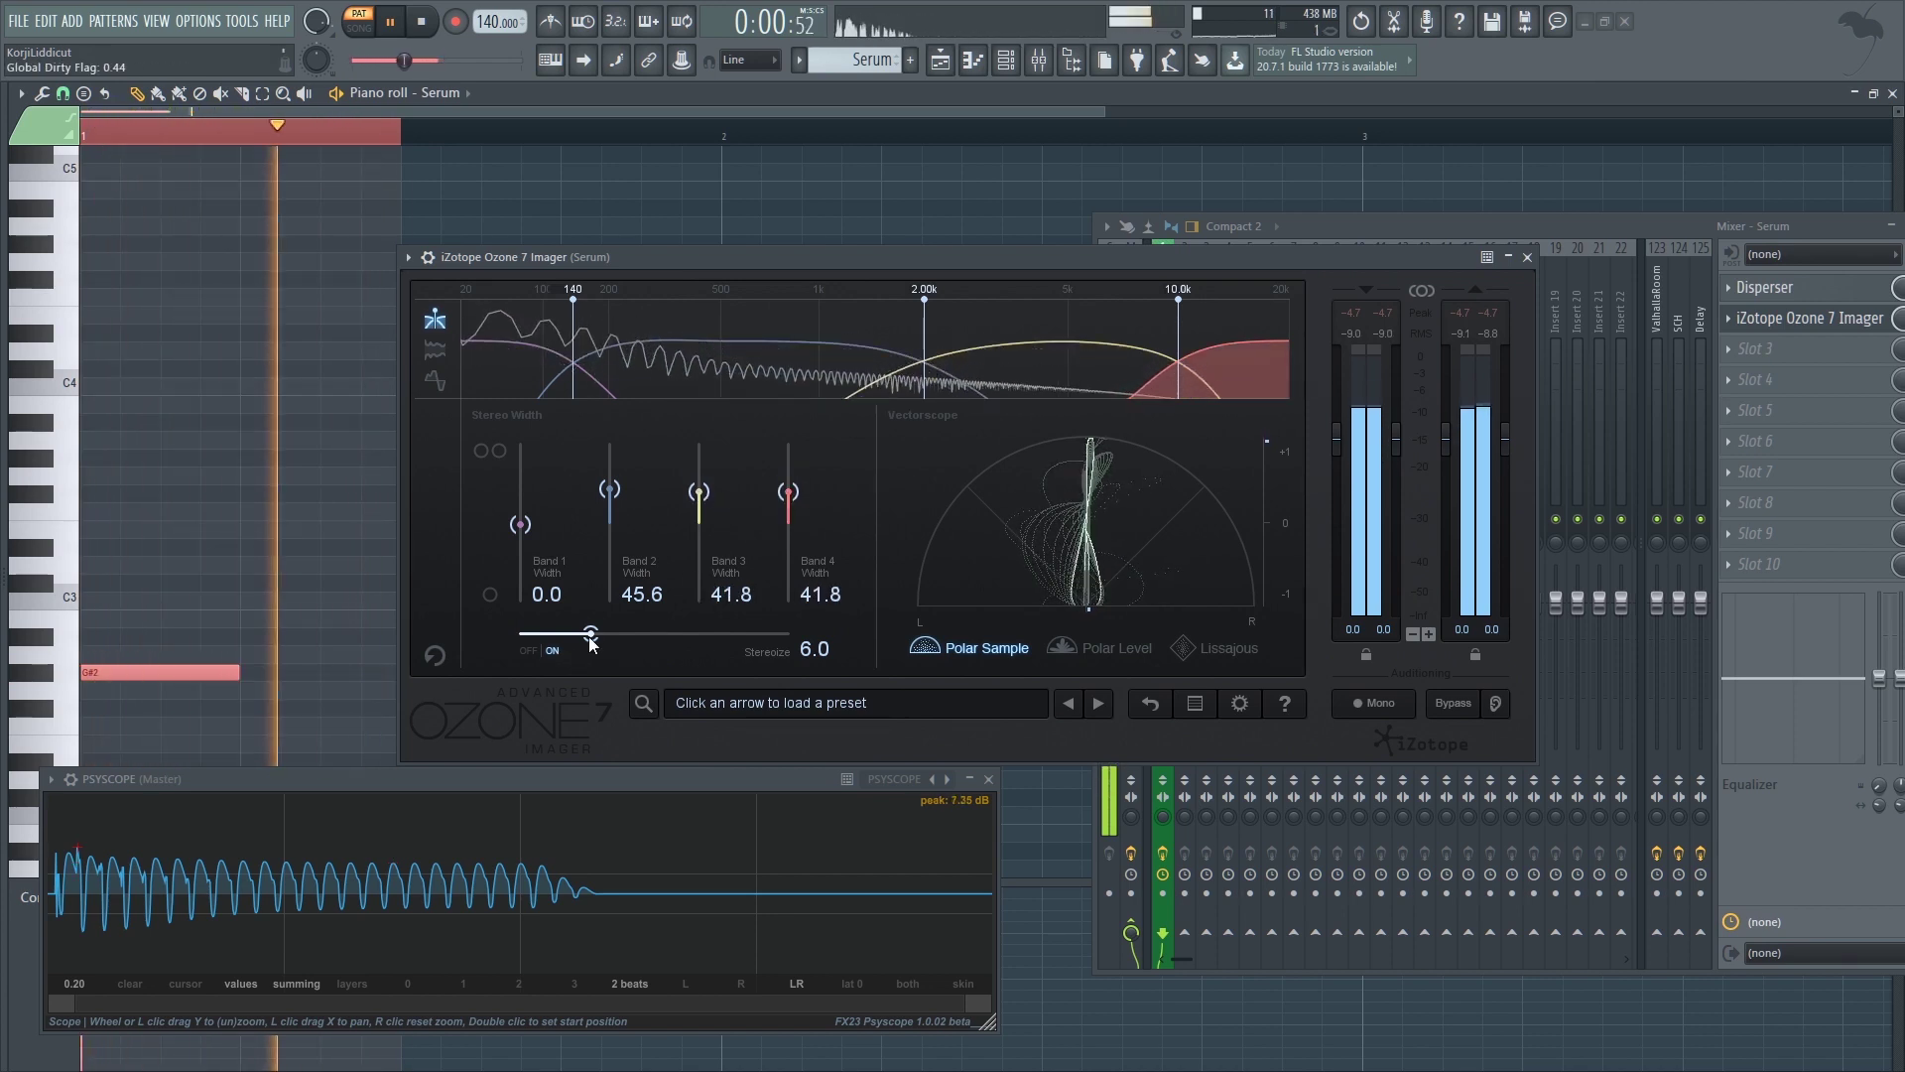
left_click_drag(591, 633, 659, 640)
key("space")
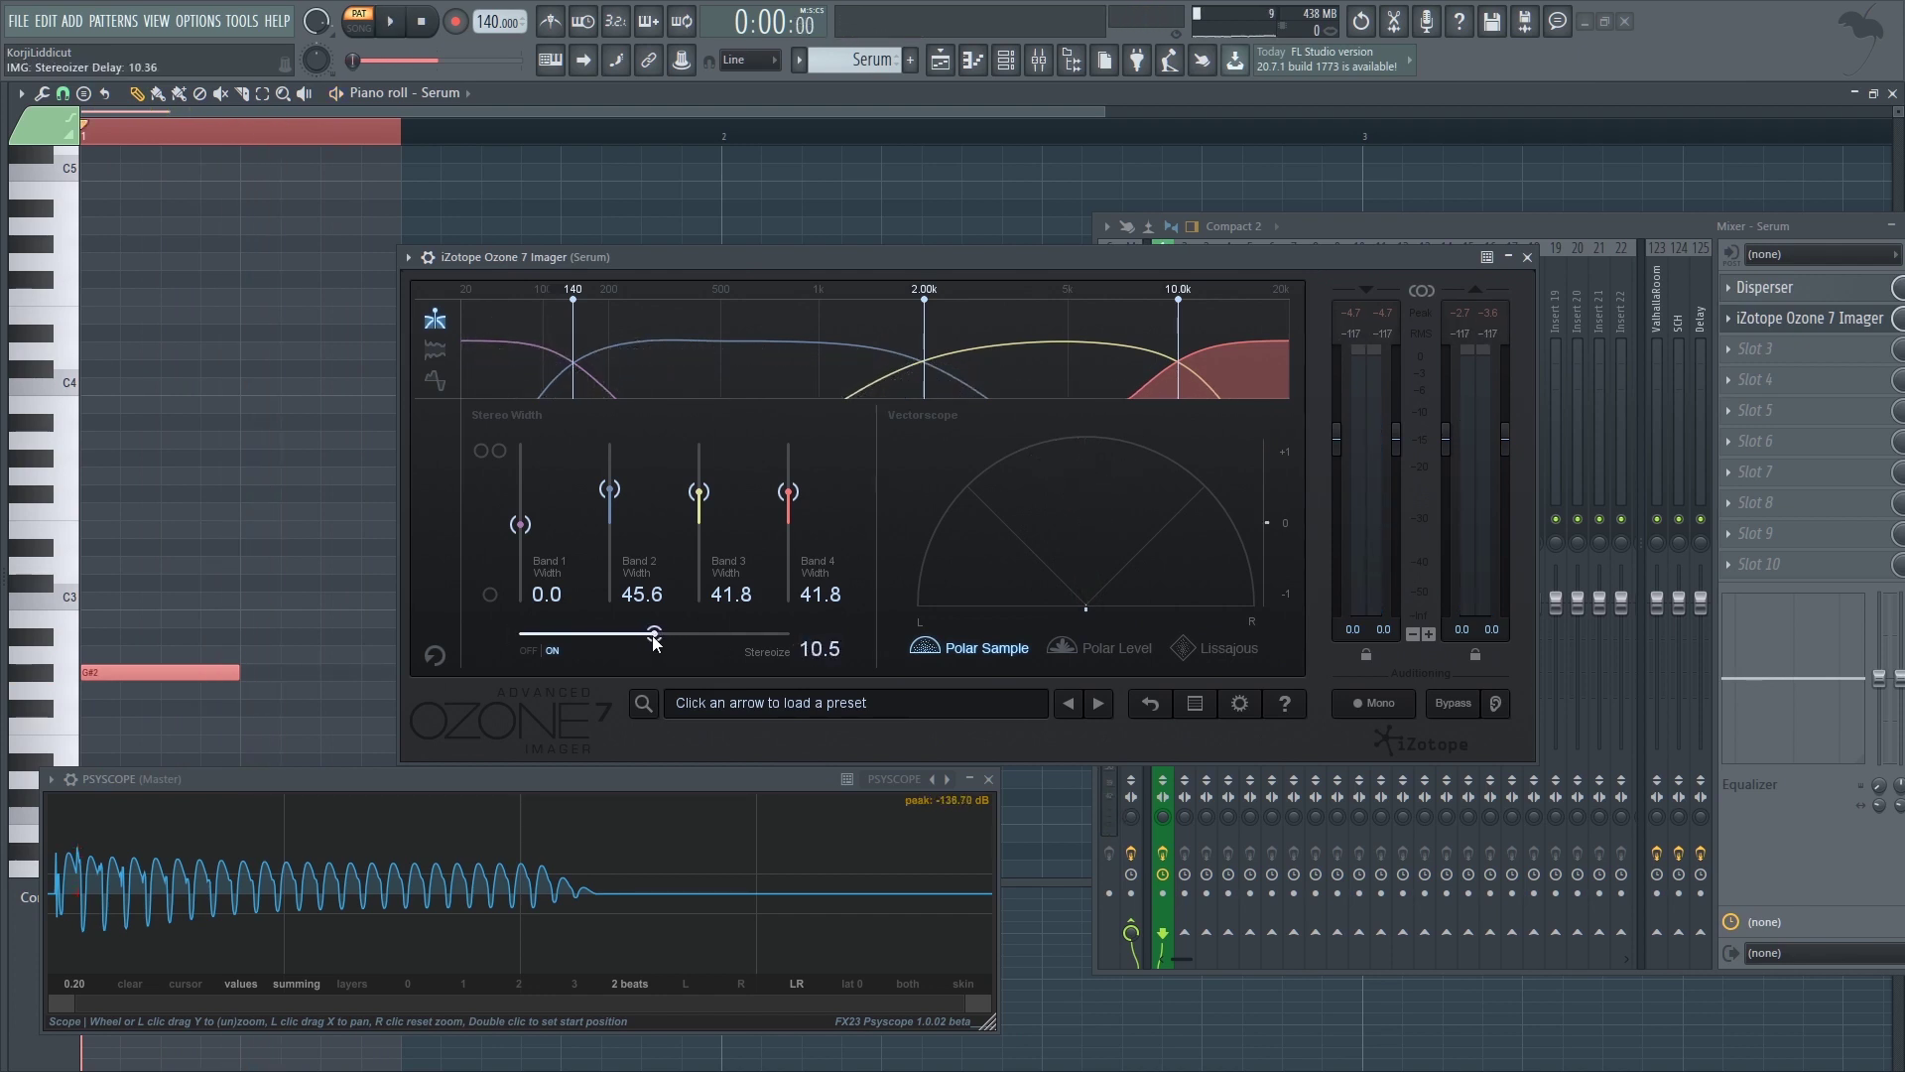
- While the bass plays, move the Imager's first crossover to 204 Hz and its second to 1.86 kHz
key("space")
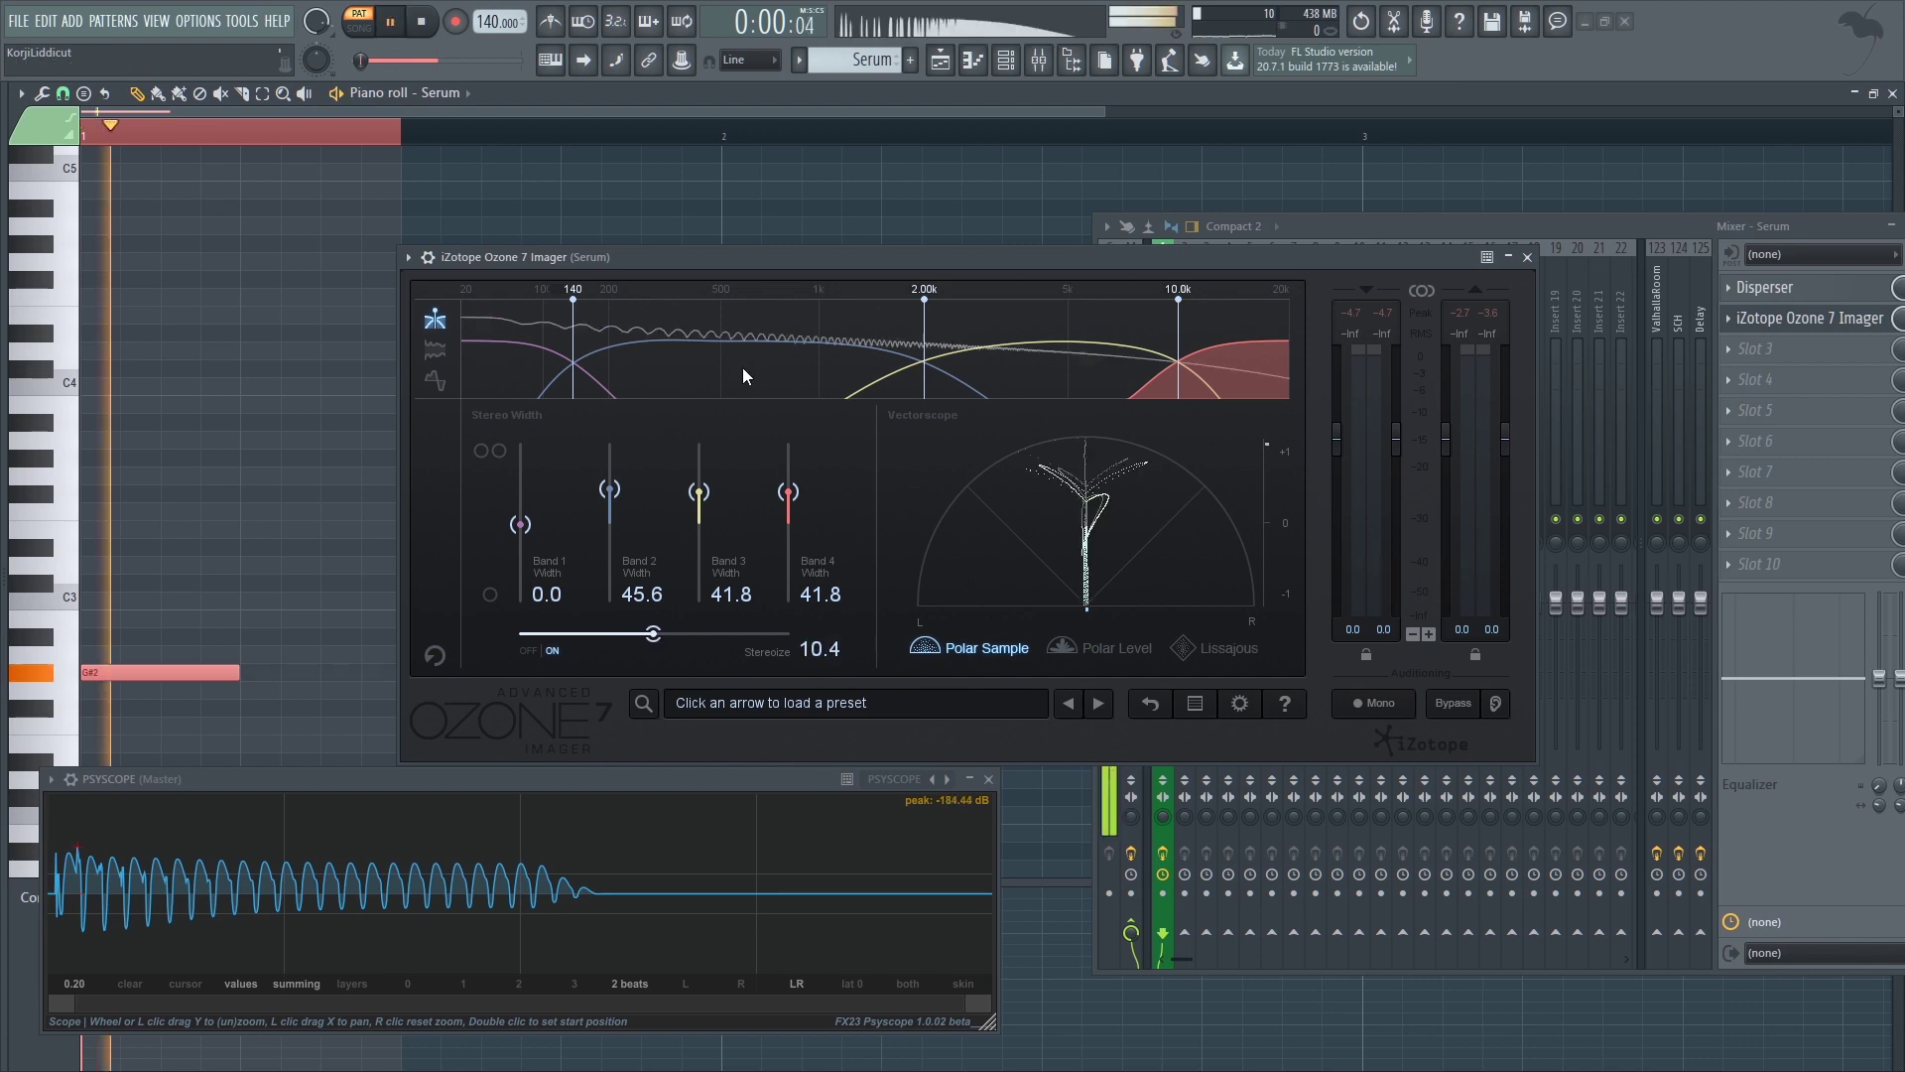
left_click_drag(583, 377, 610, 377)
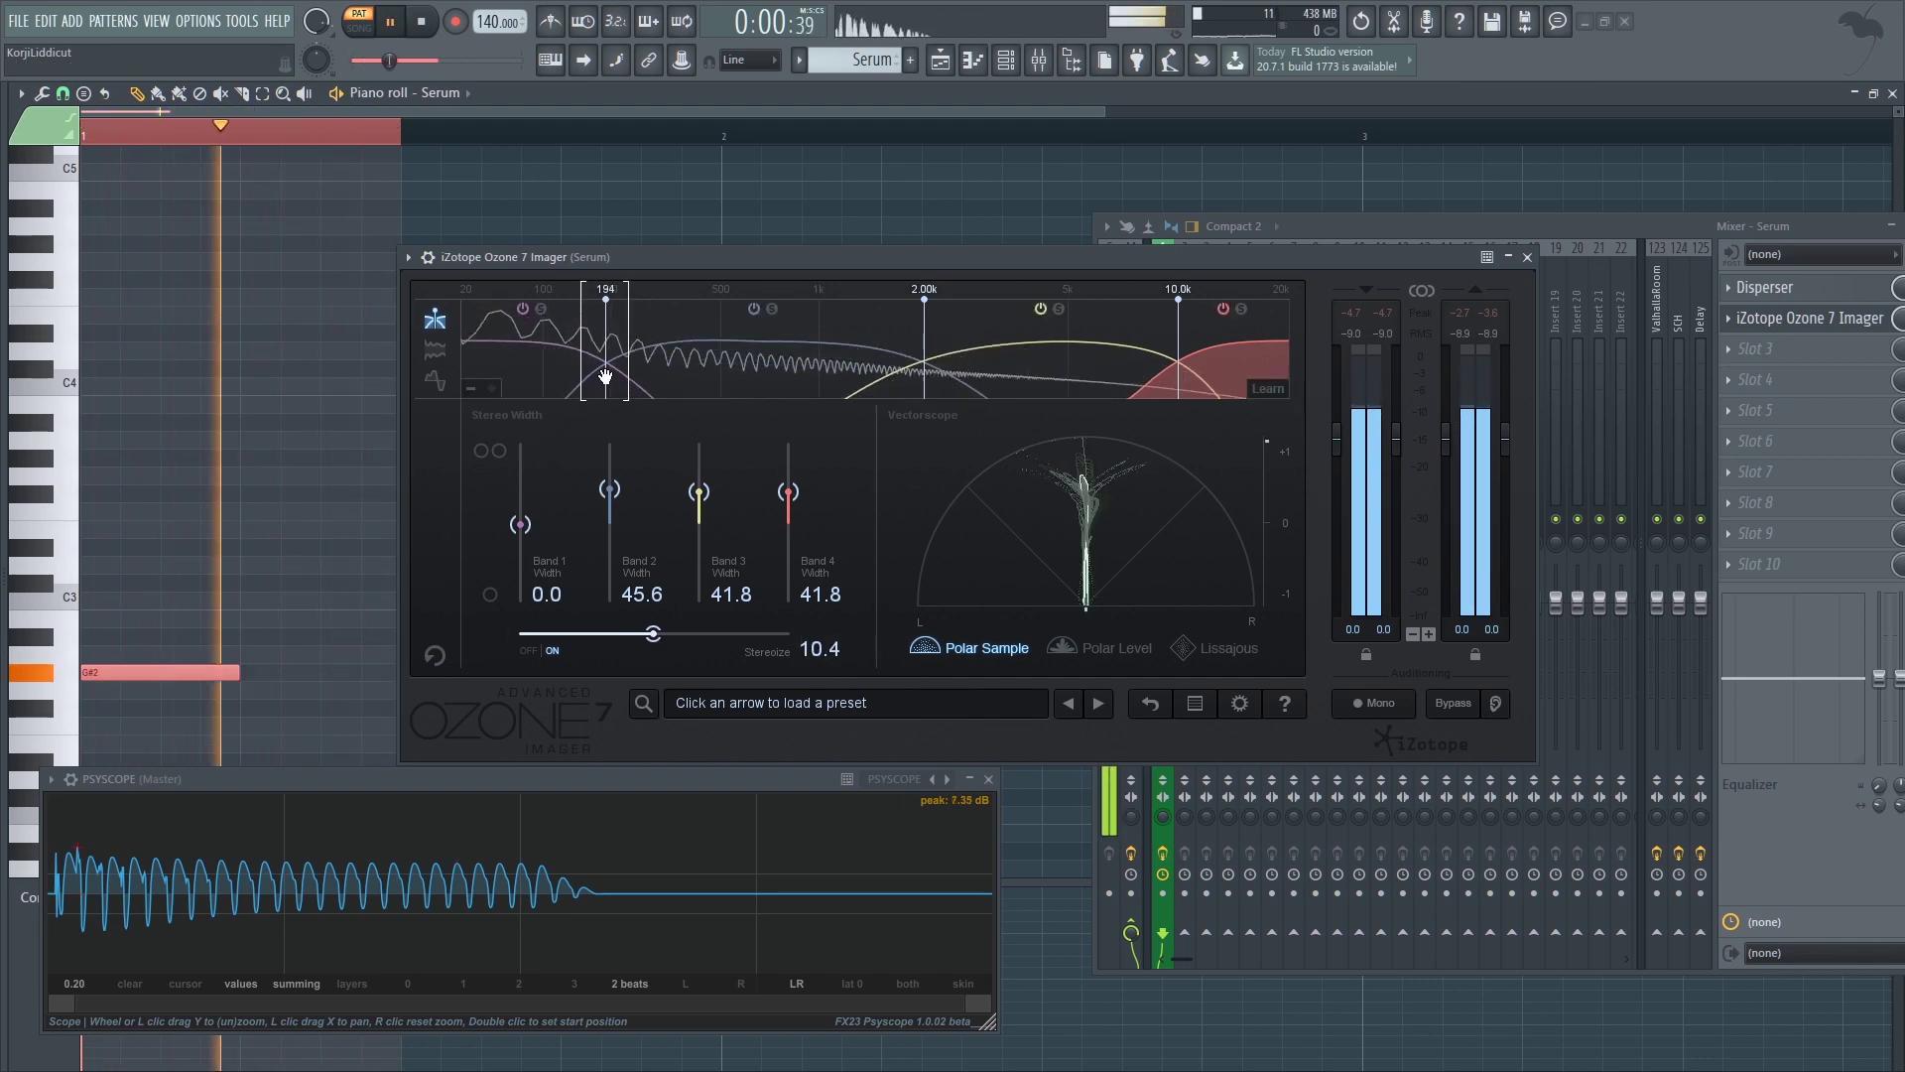
left_click_drag(924, 356, 913, 355)
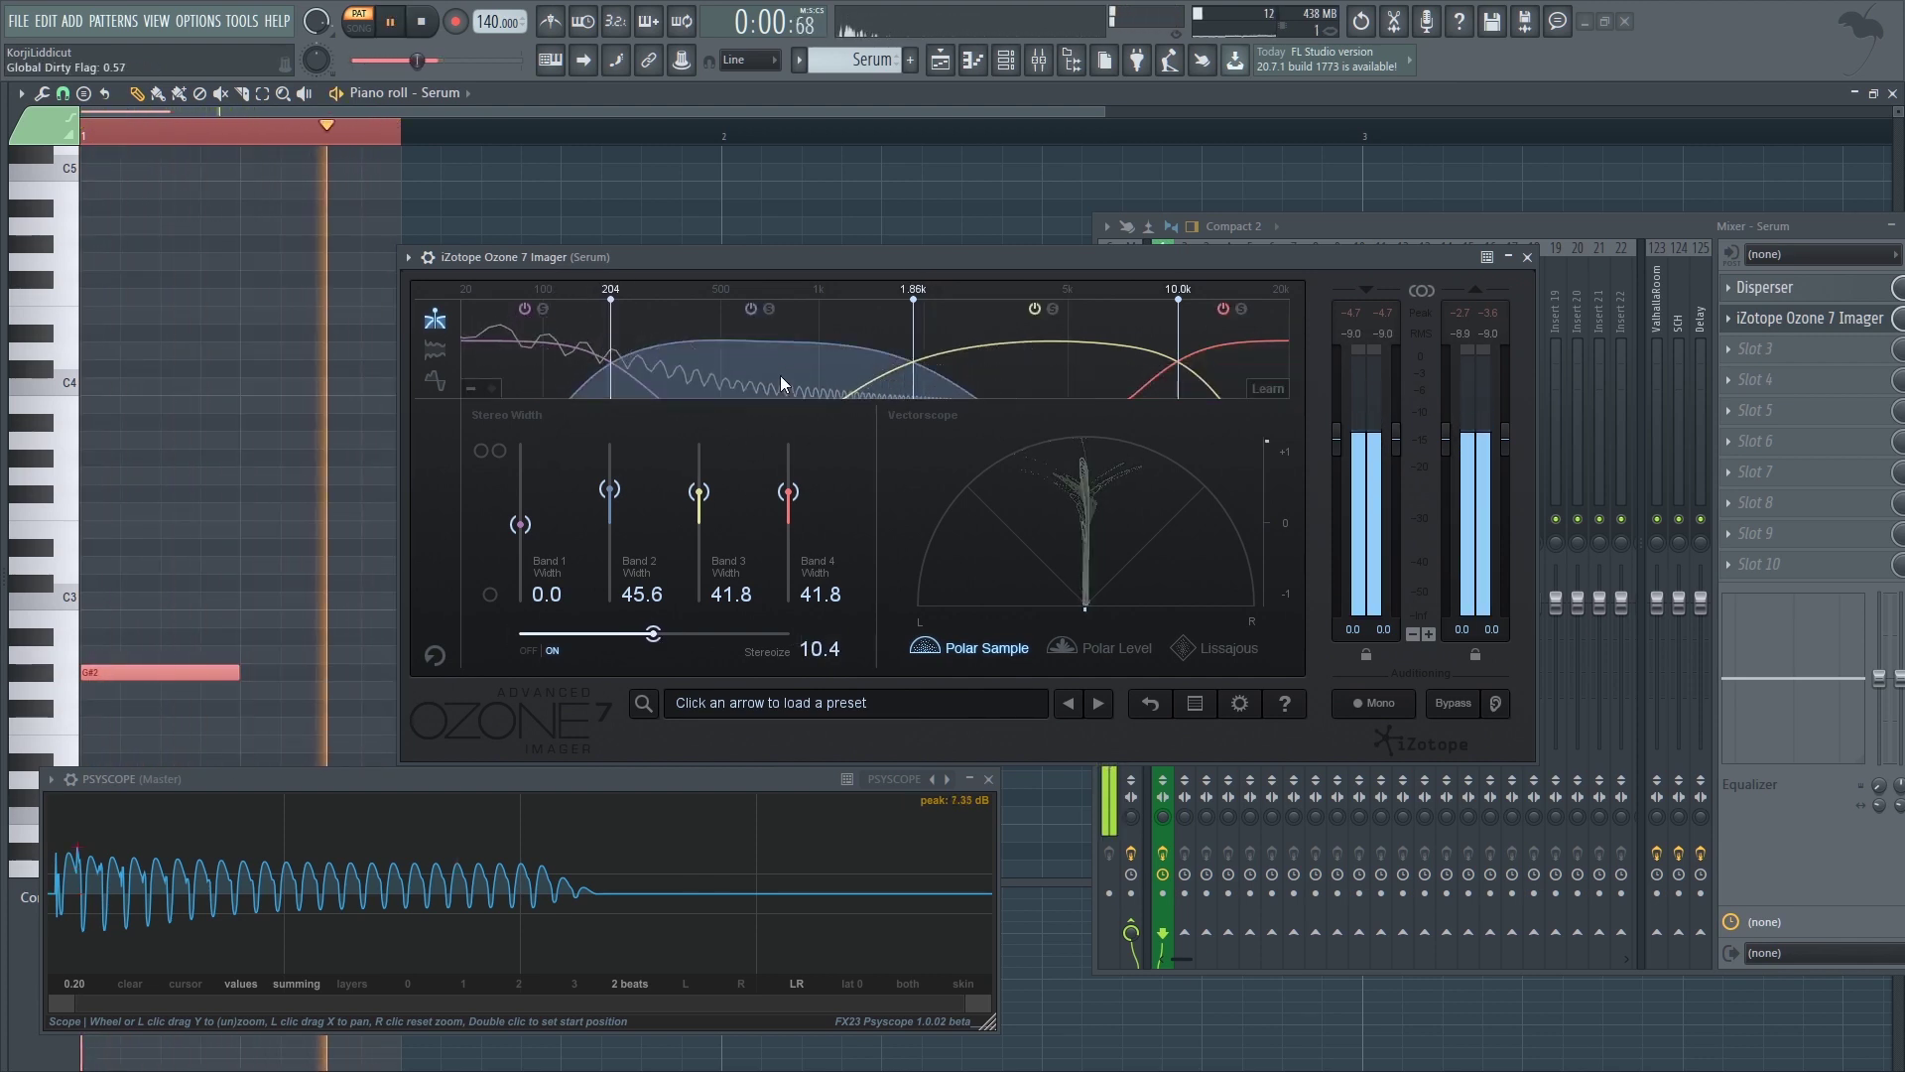
key("space")
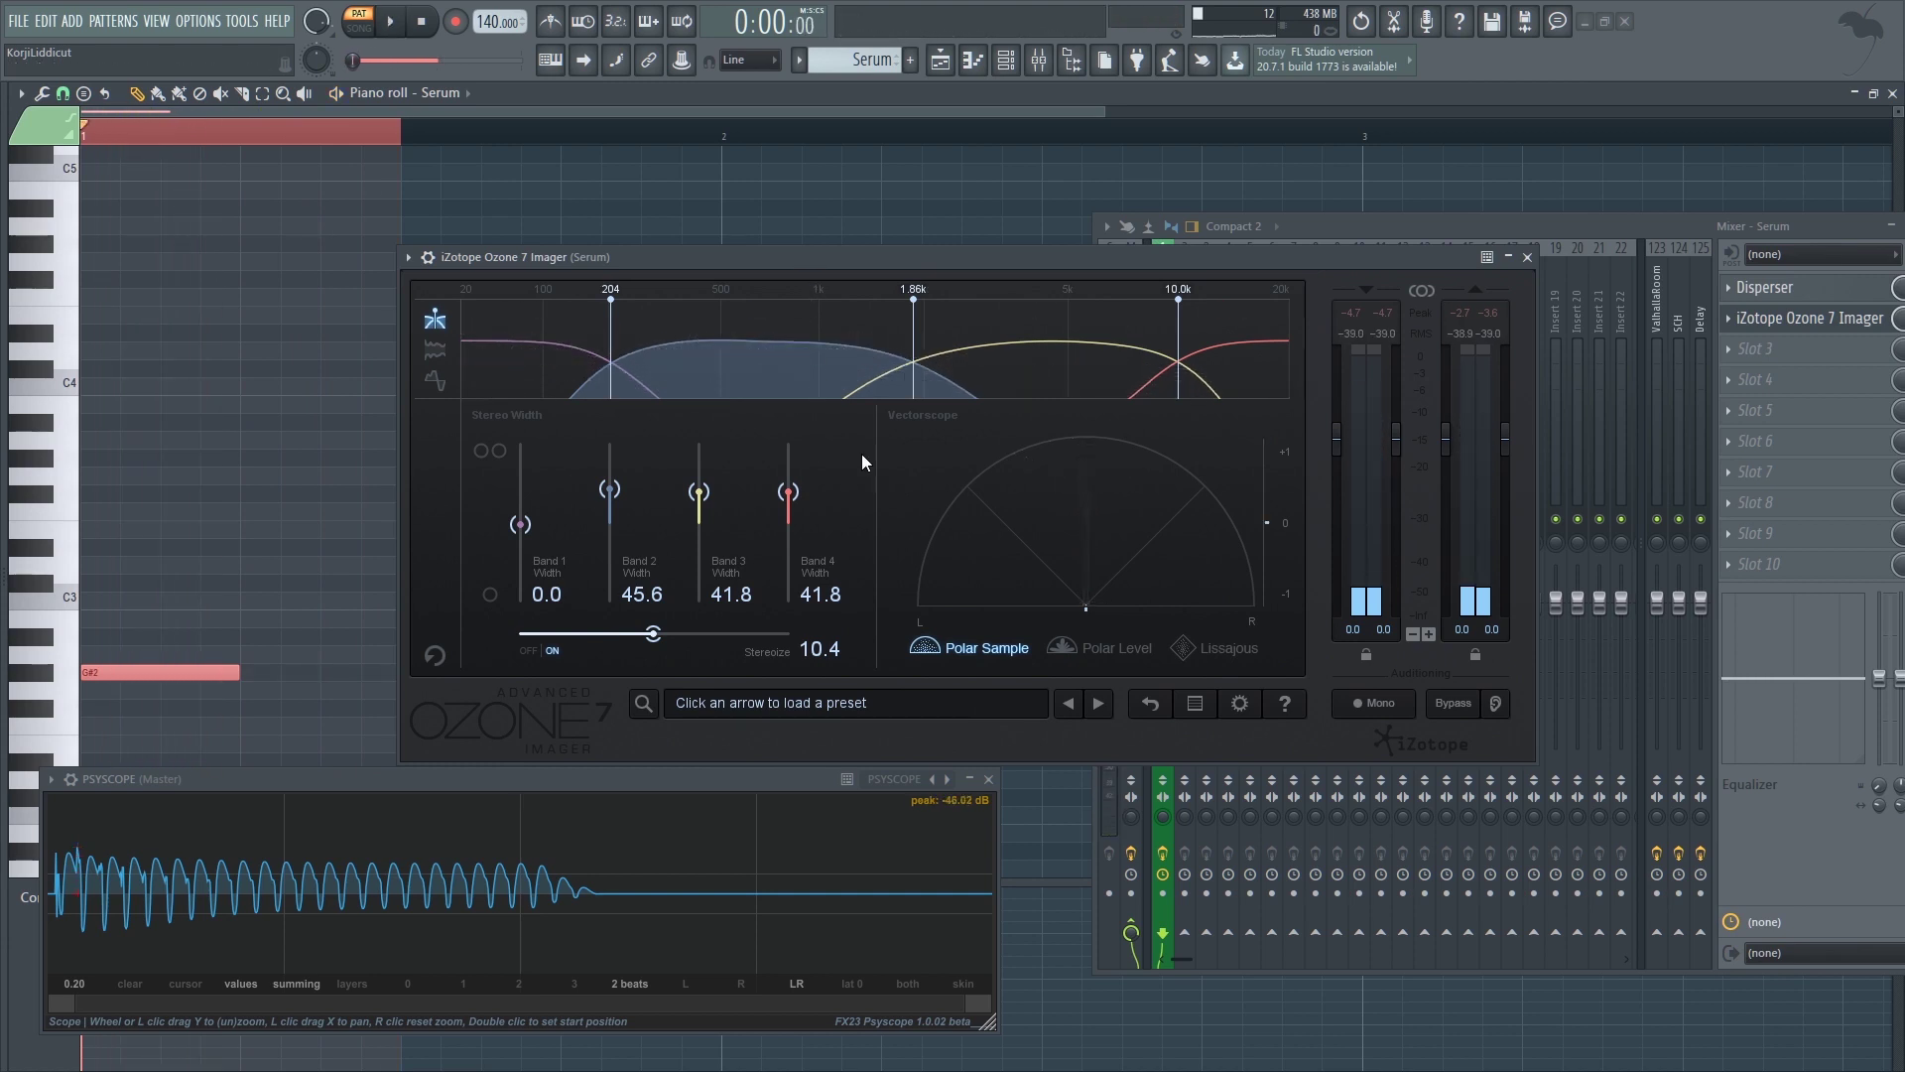
- Close the Imager and compare the bass with the Serum track's stereo separation 100% merged and reset to default
left_click_drag(868, 264, 771, 265)
key("Escape")
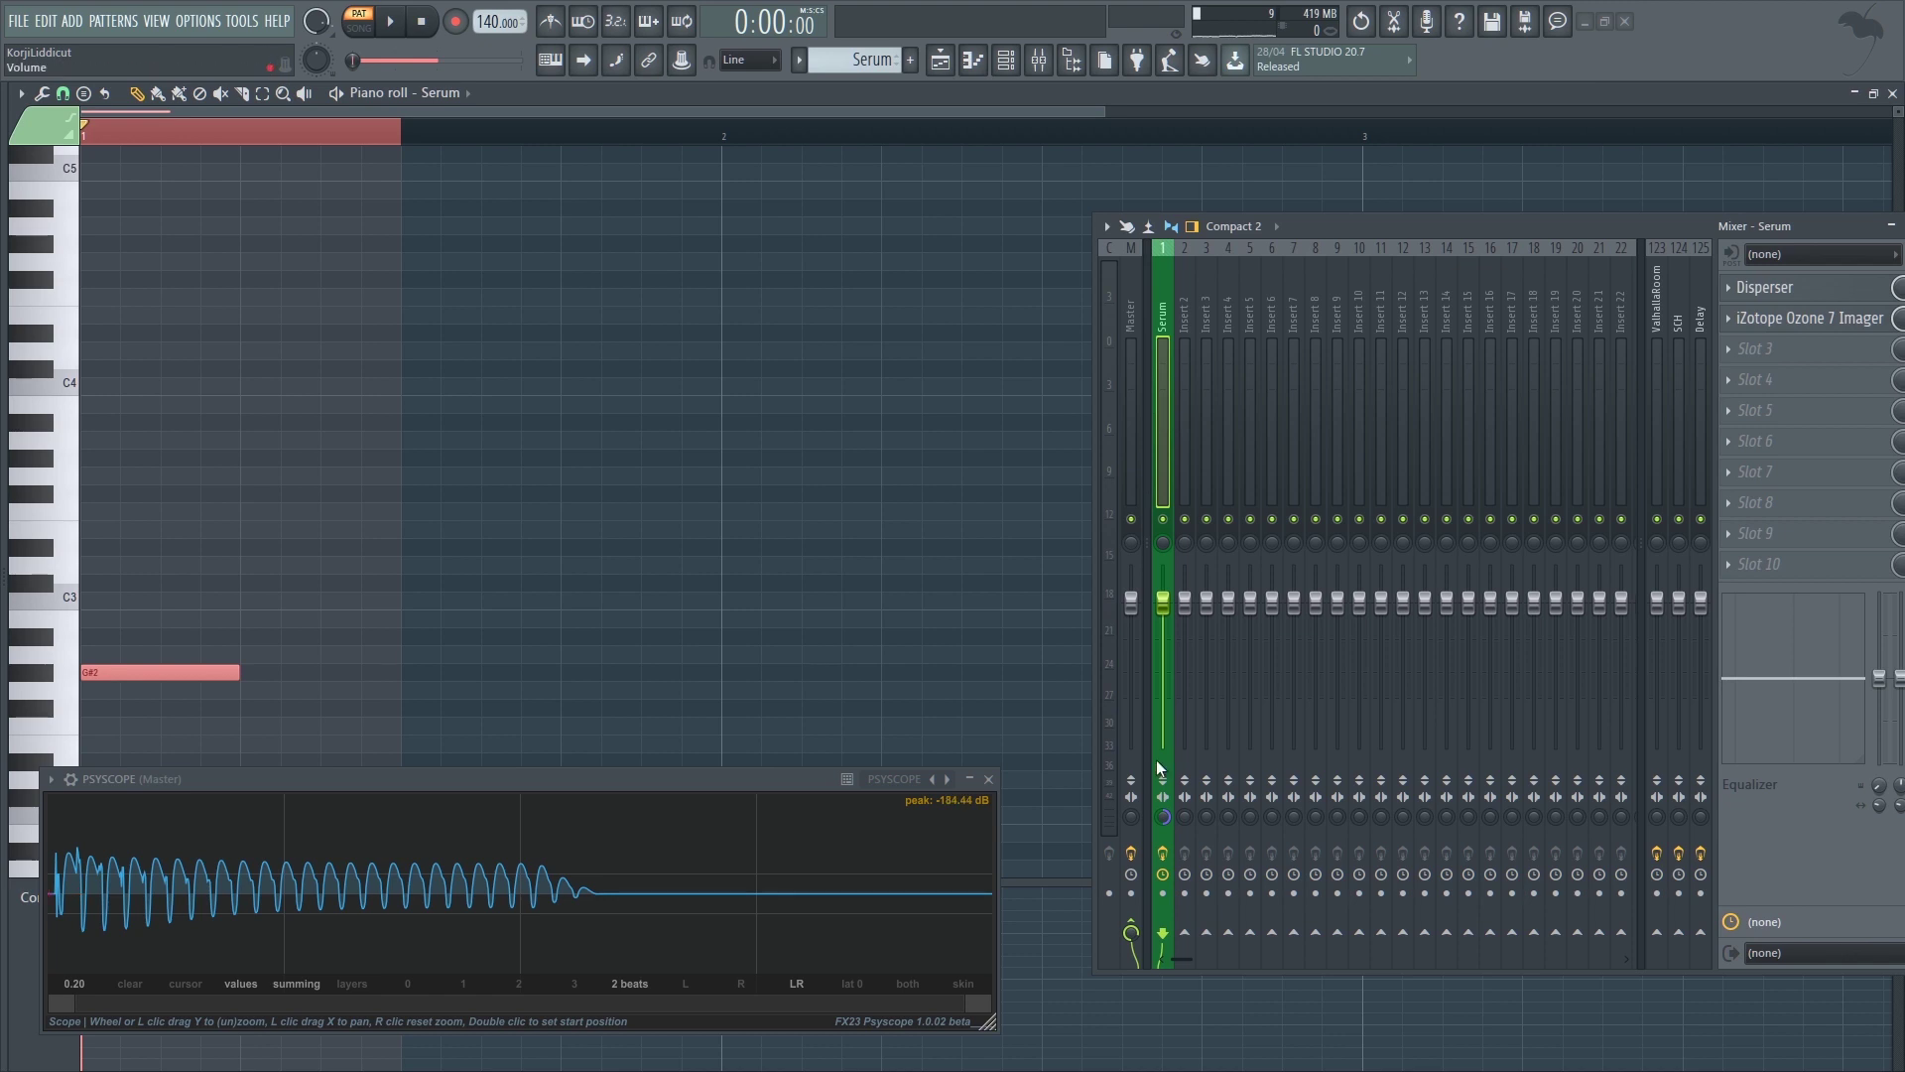
key("space")
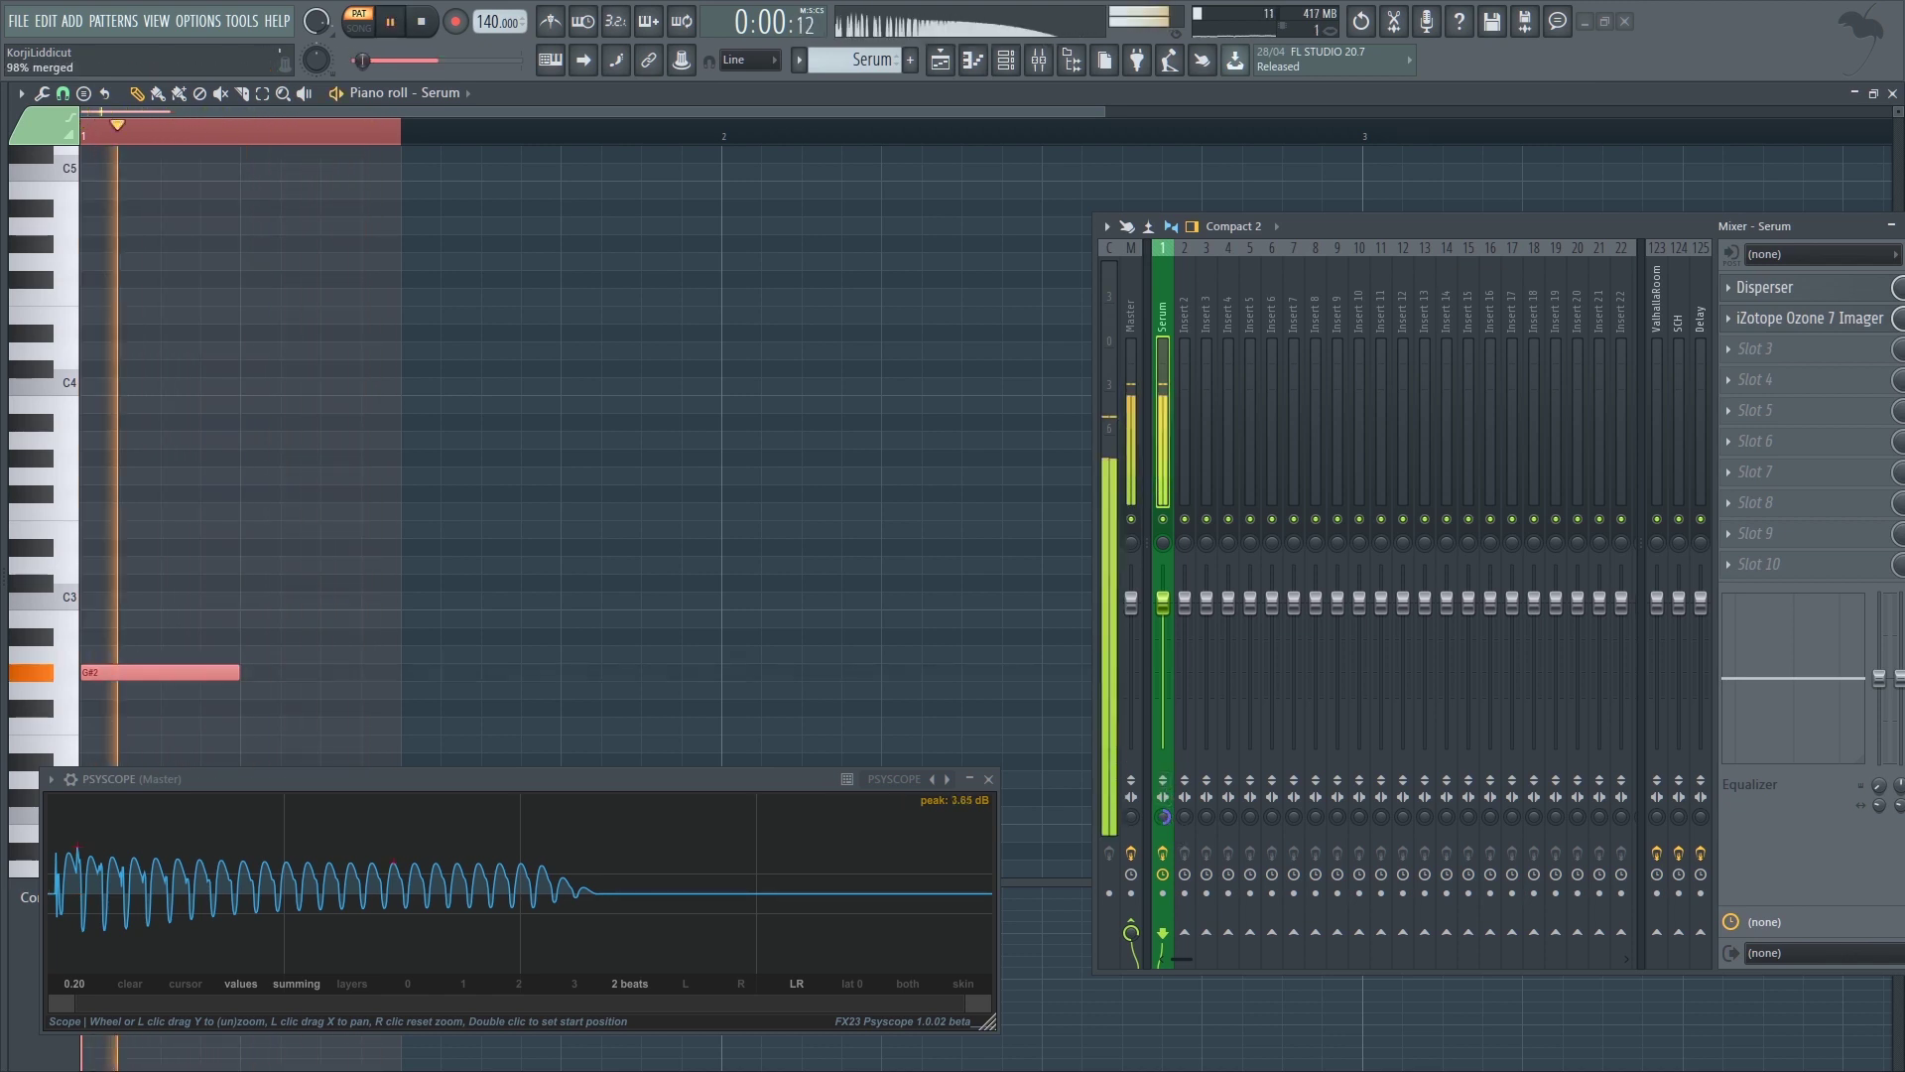
key("space")
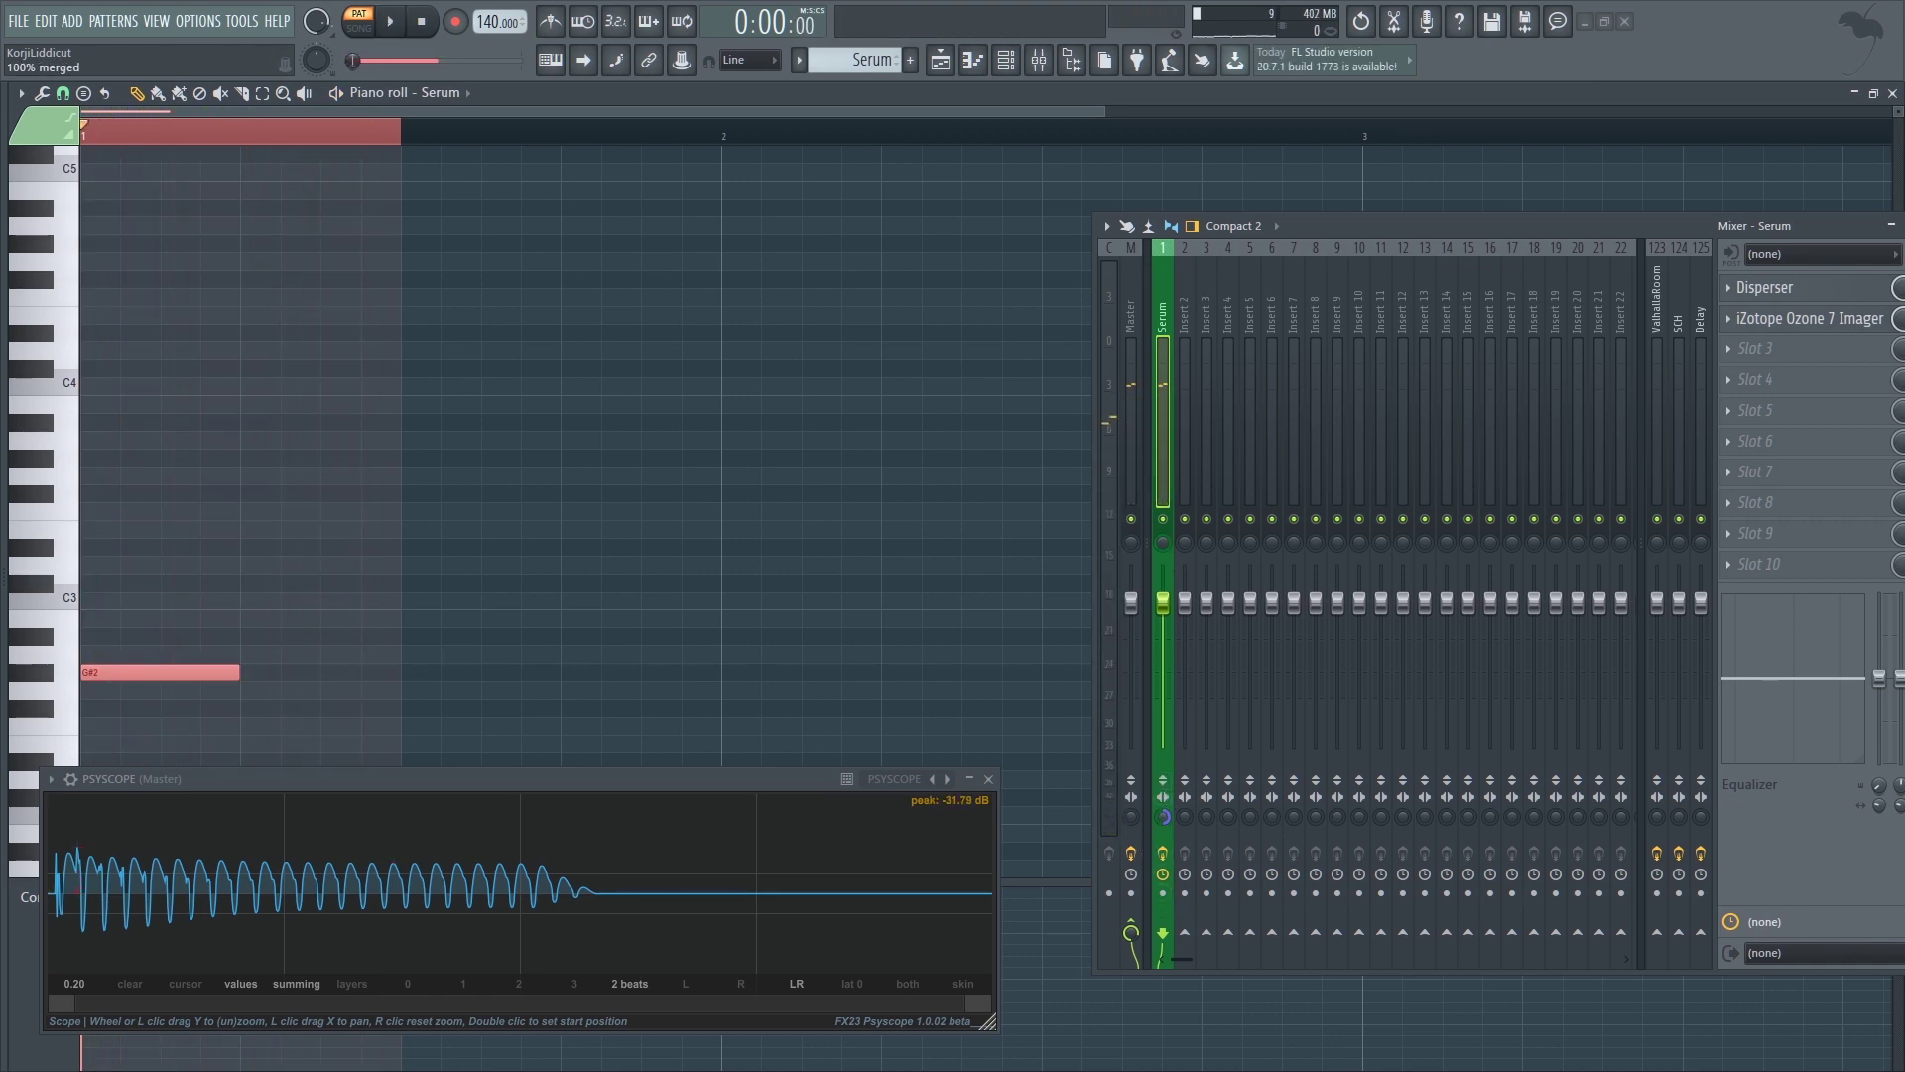
key("space")
right_click(1163, 816)
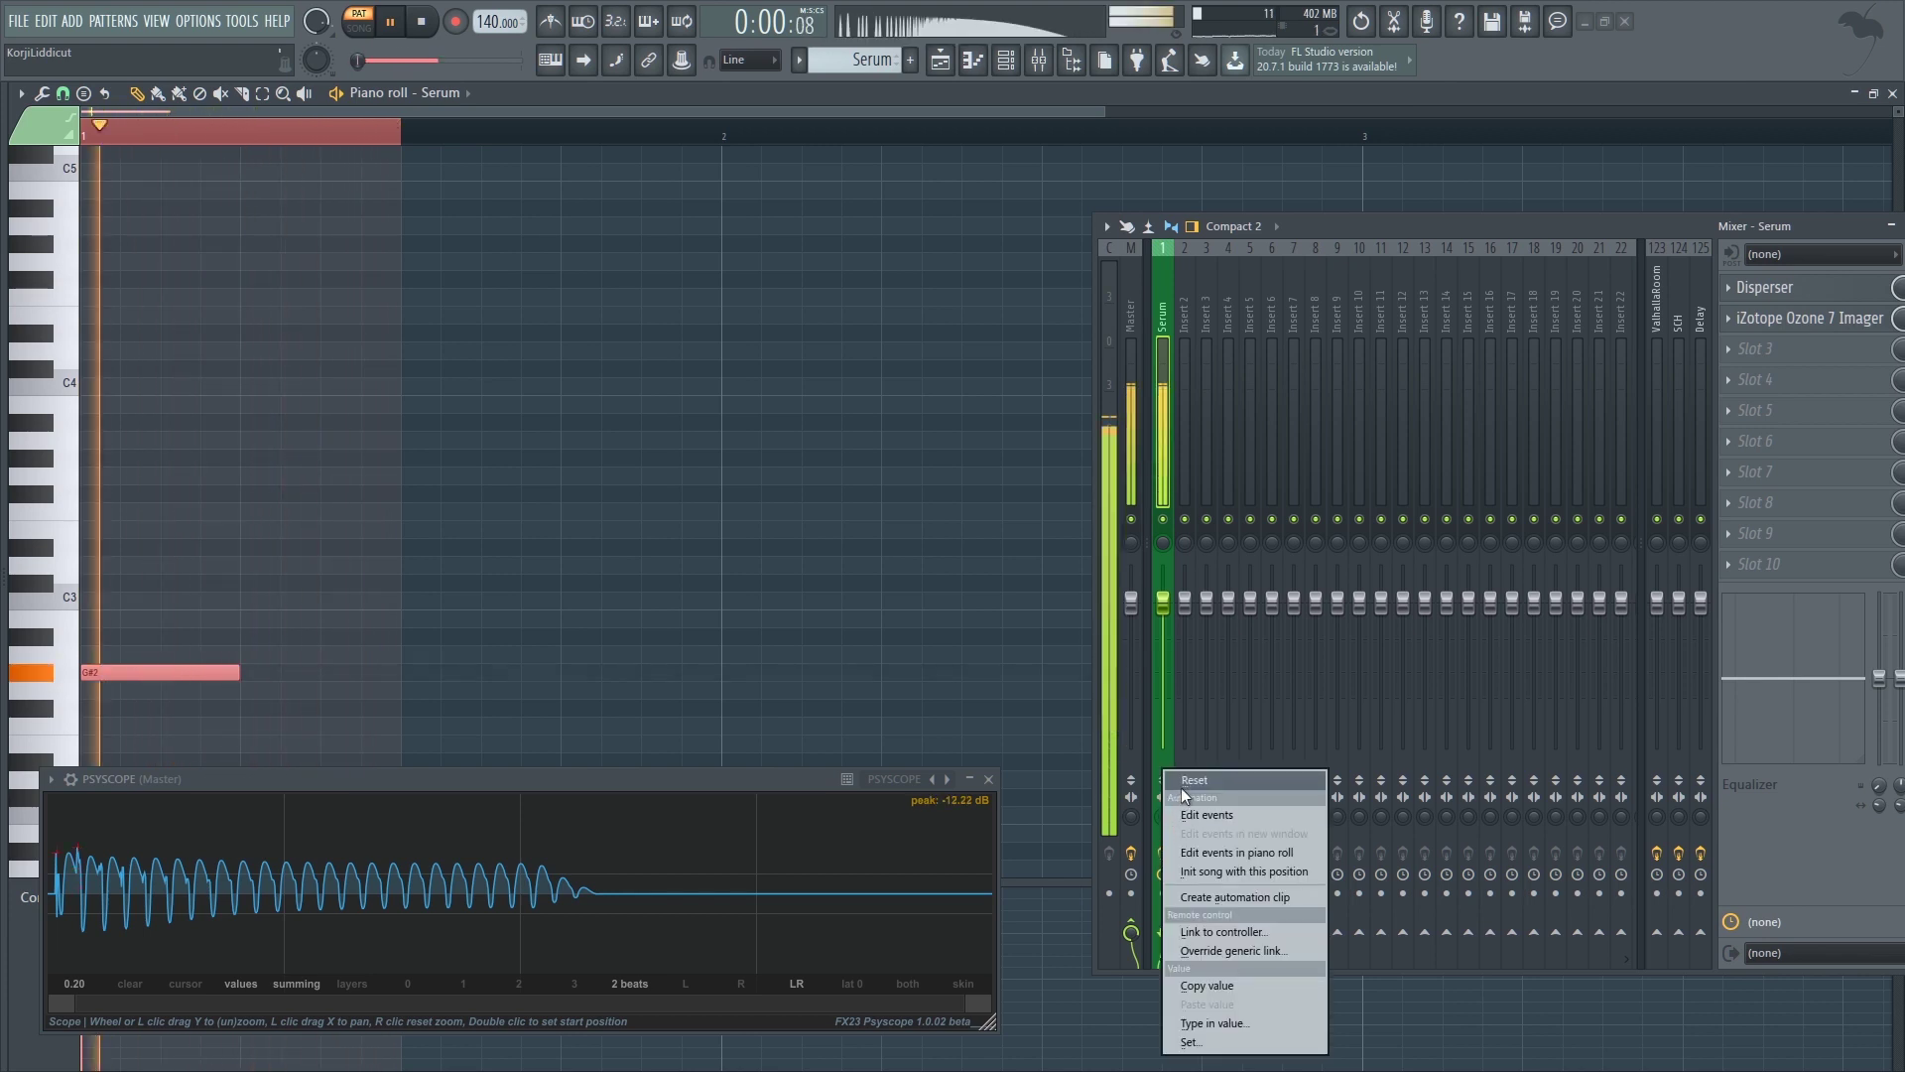
left_click(1194, 781)
key("space")
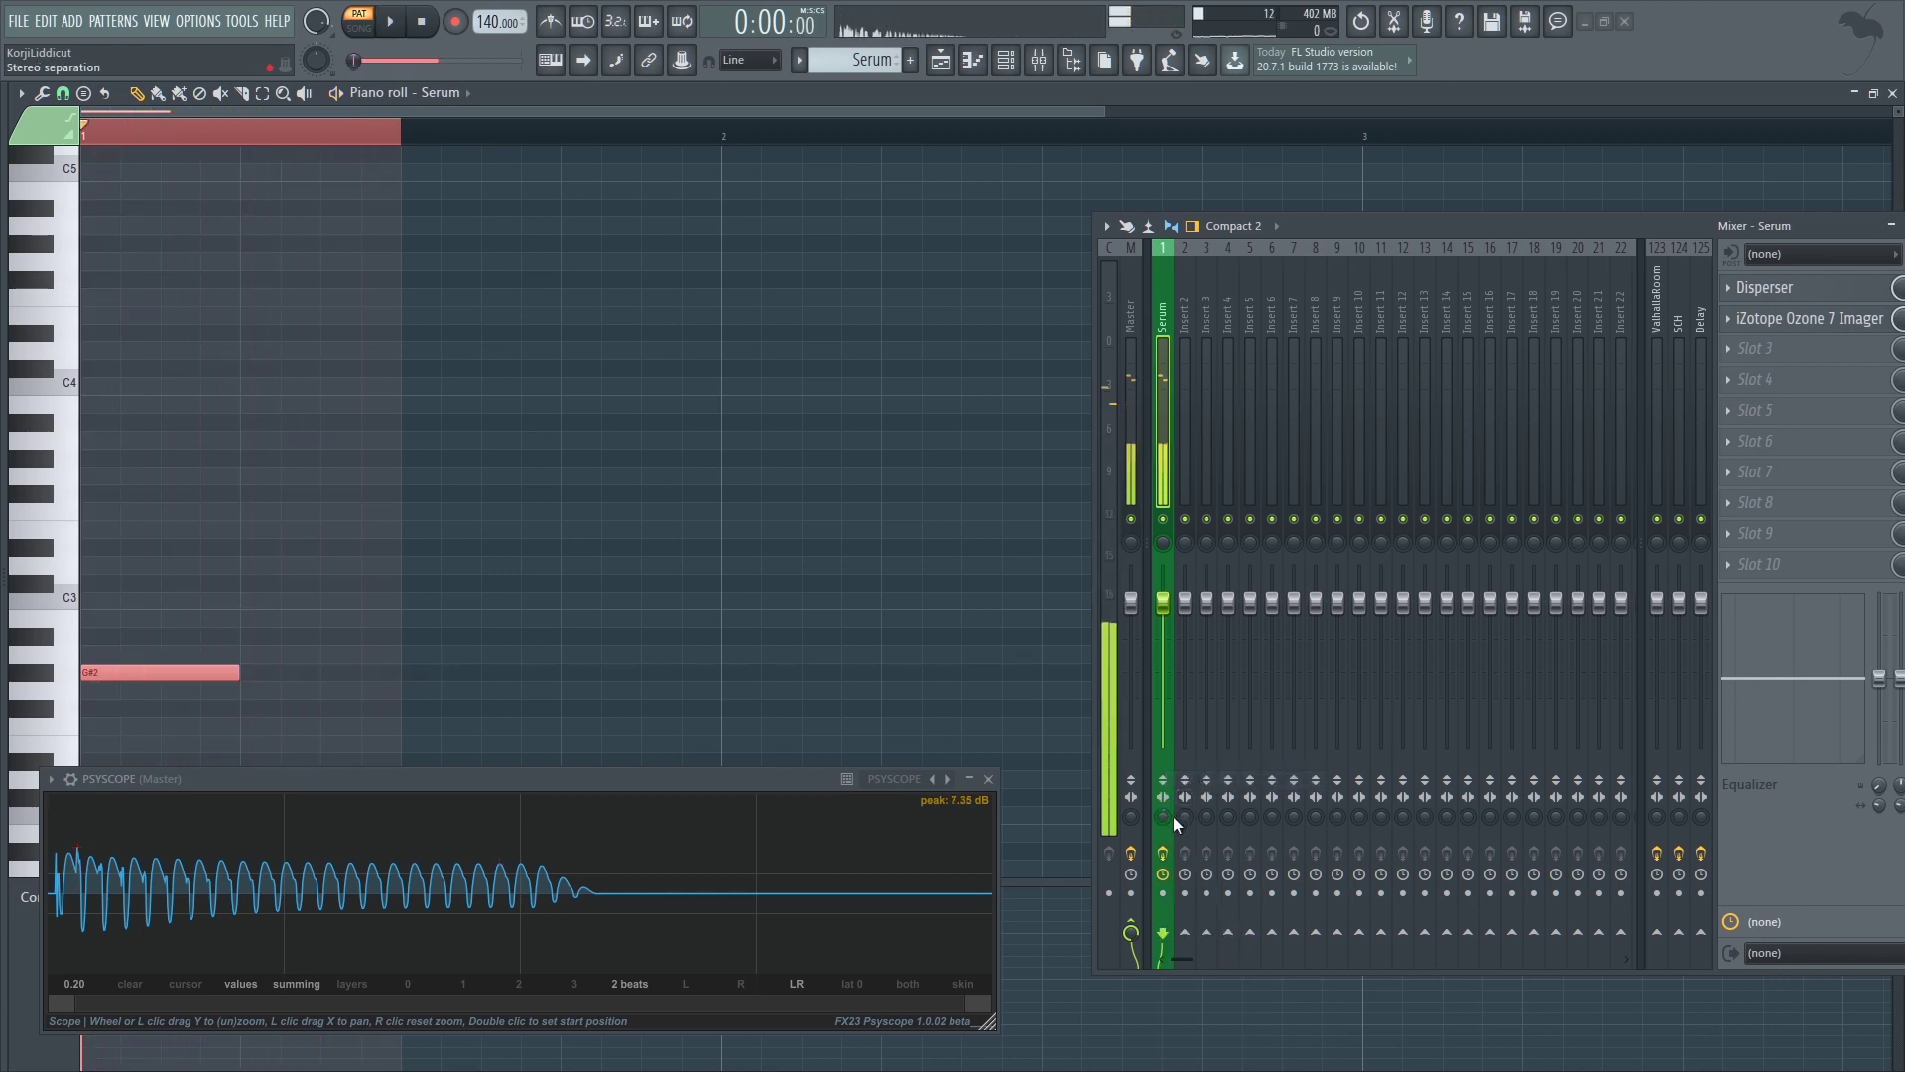
key("space")
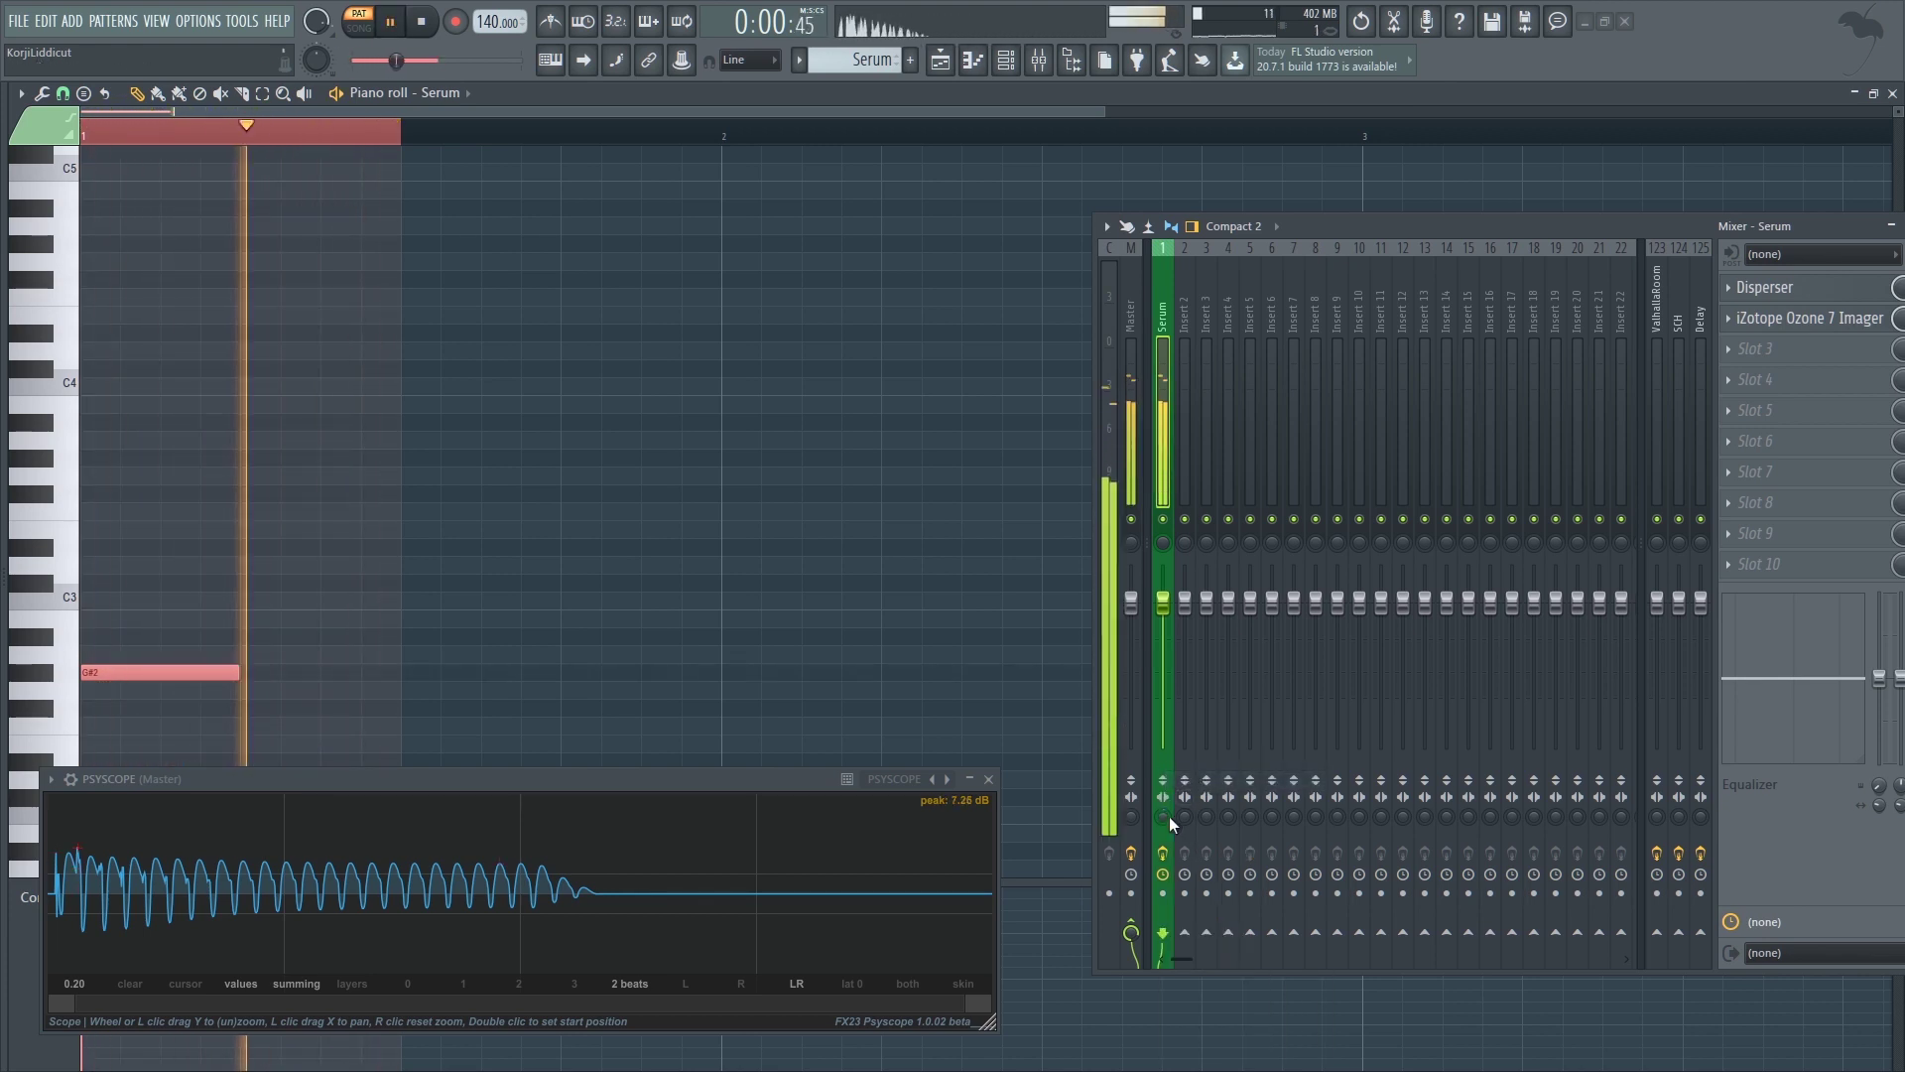
key("space")
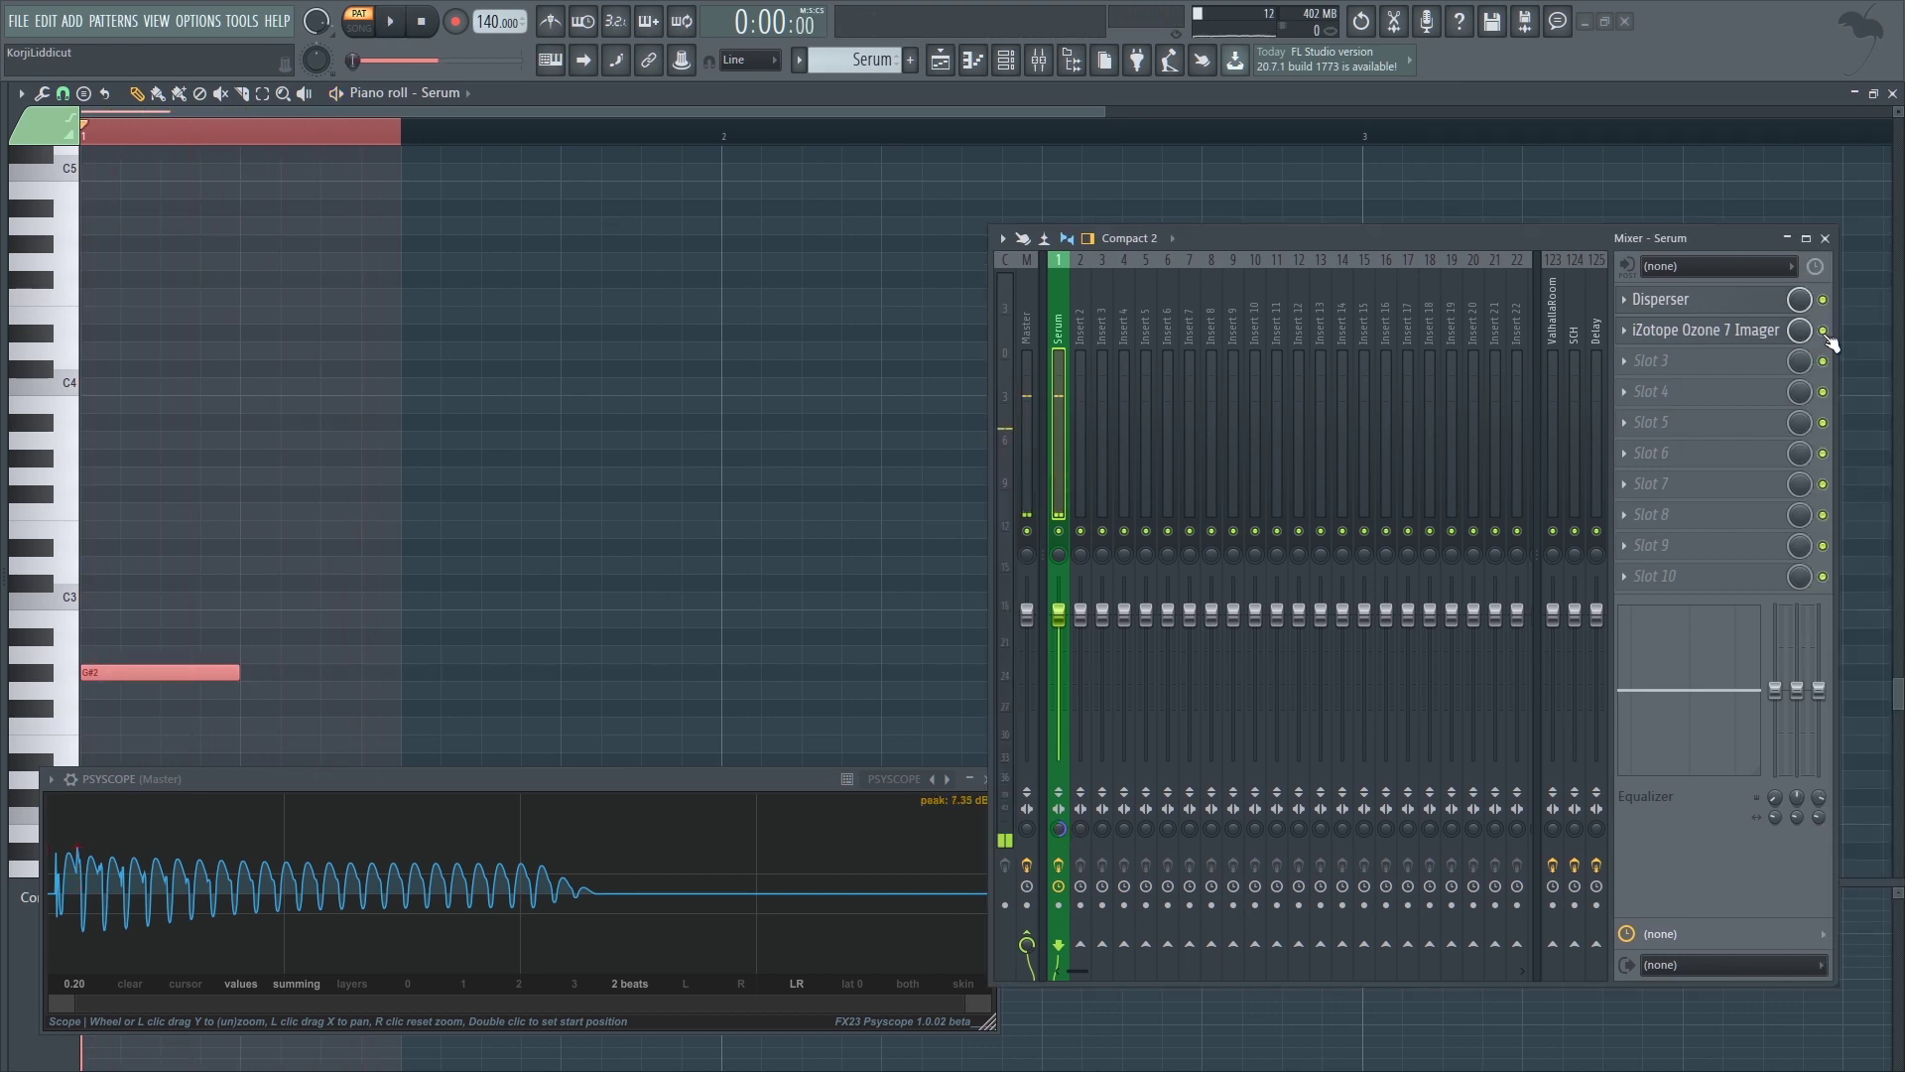
- Toggle the Imager's effect slot off and back on, and reopen its window to review the stereo width settings
left_click(1824, 332)
left_click(1702, 331)
left_click(1823, 330)
left_click(718, 256)
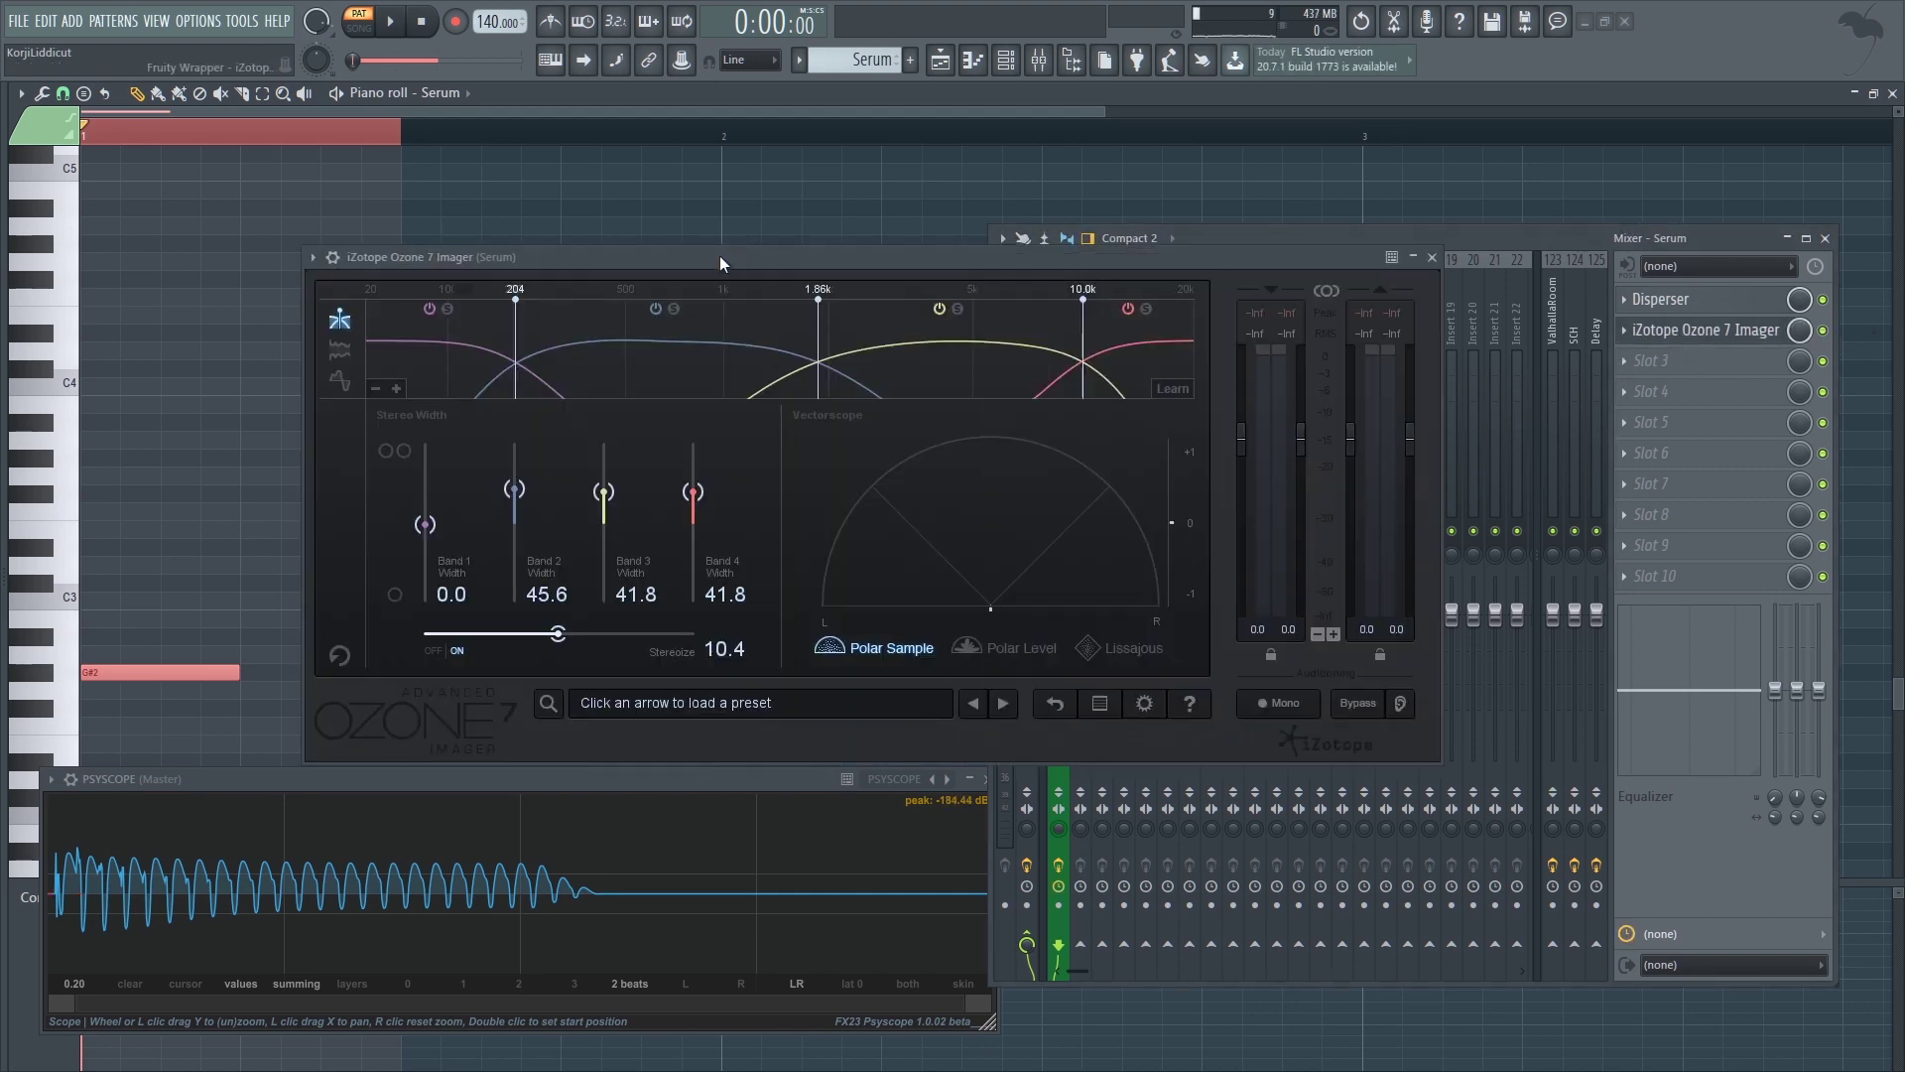
left_click_drag(719, 256, 904, 285)
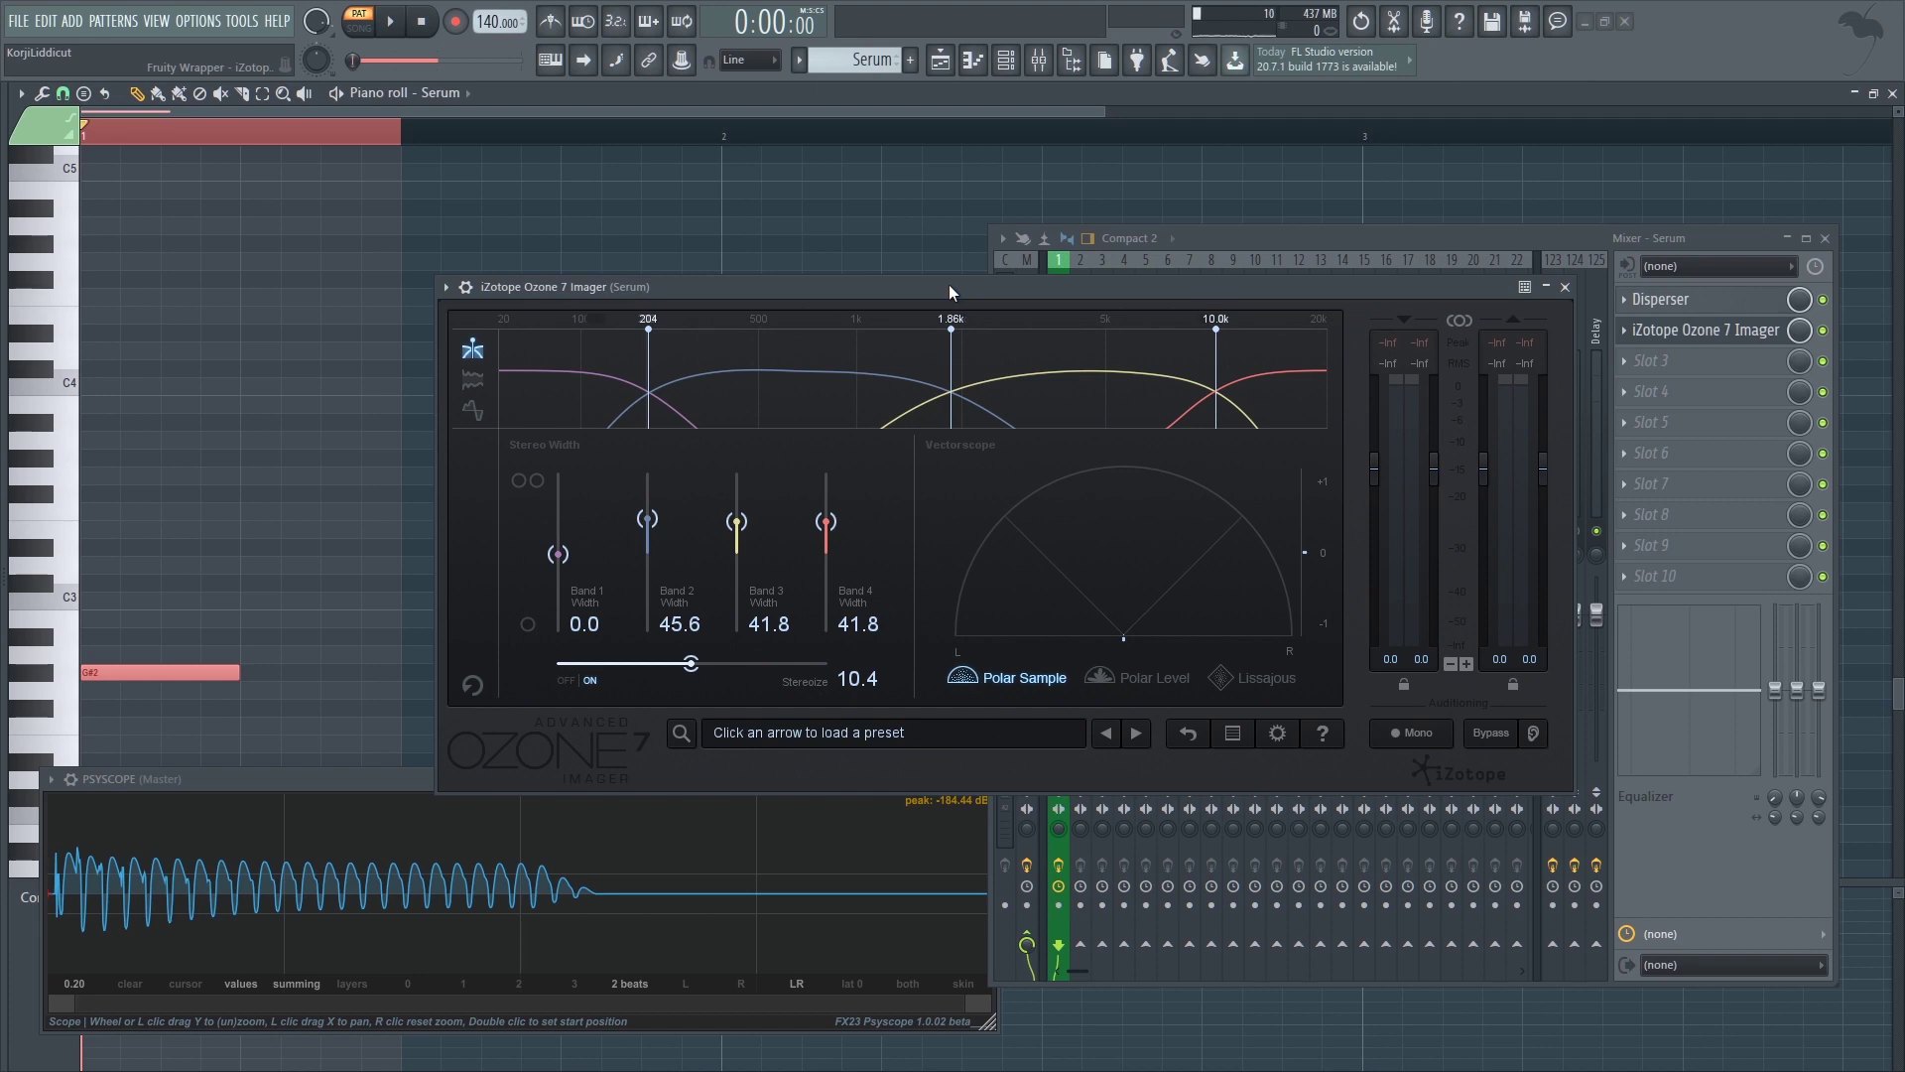
left_click_drag(983, 290, 914, 298)
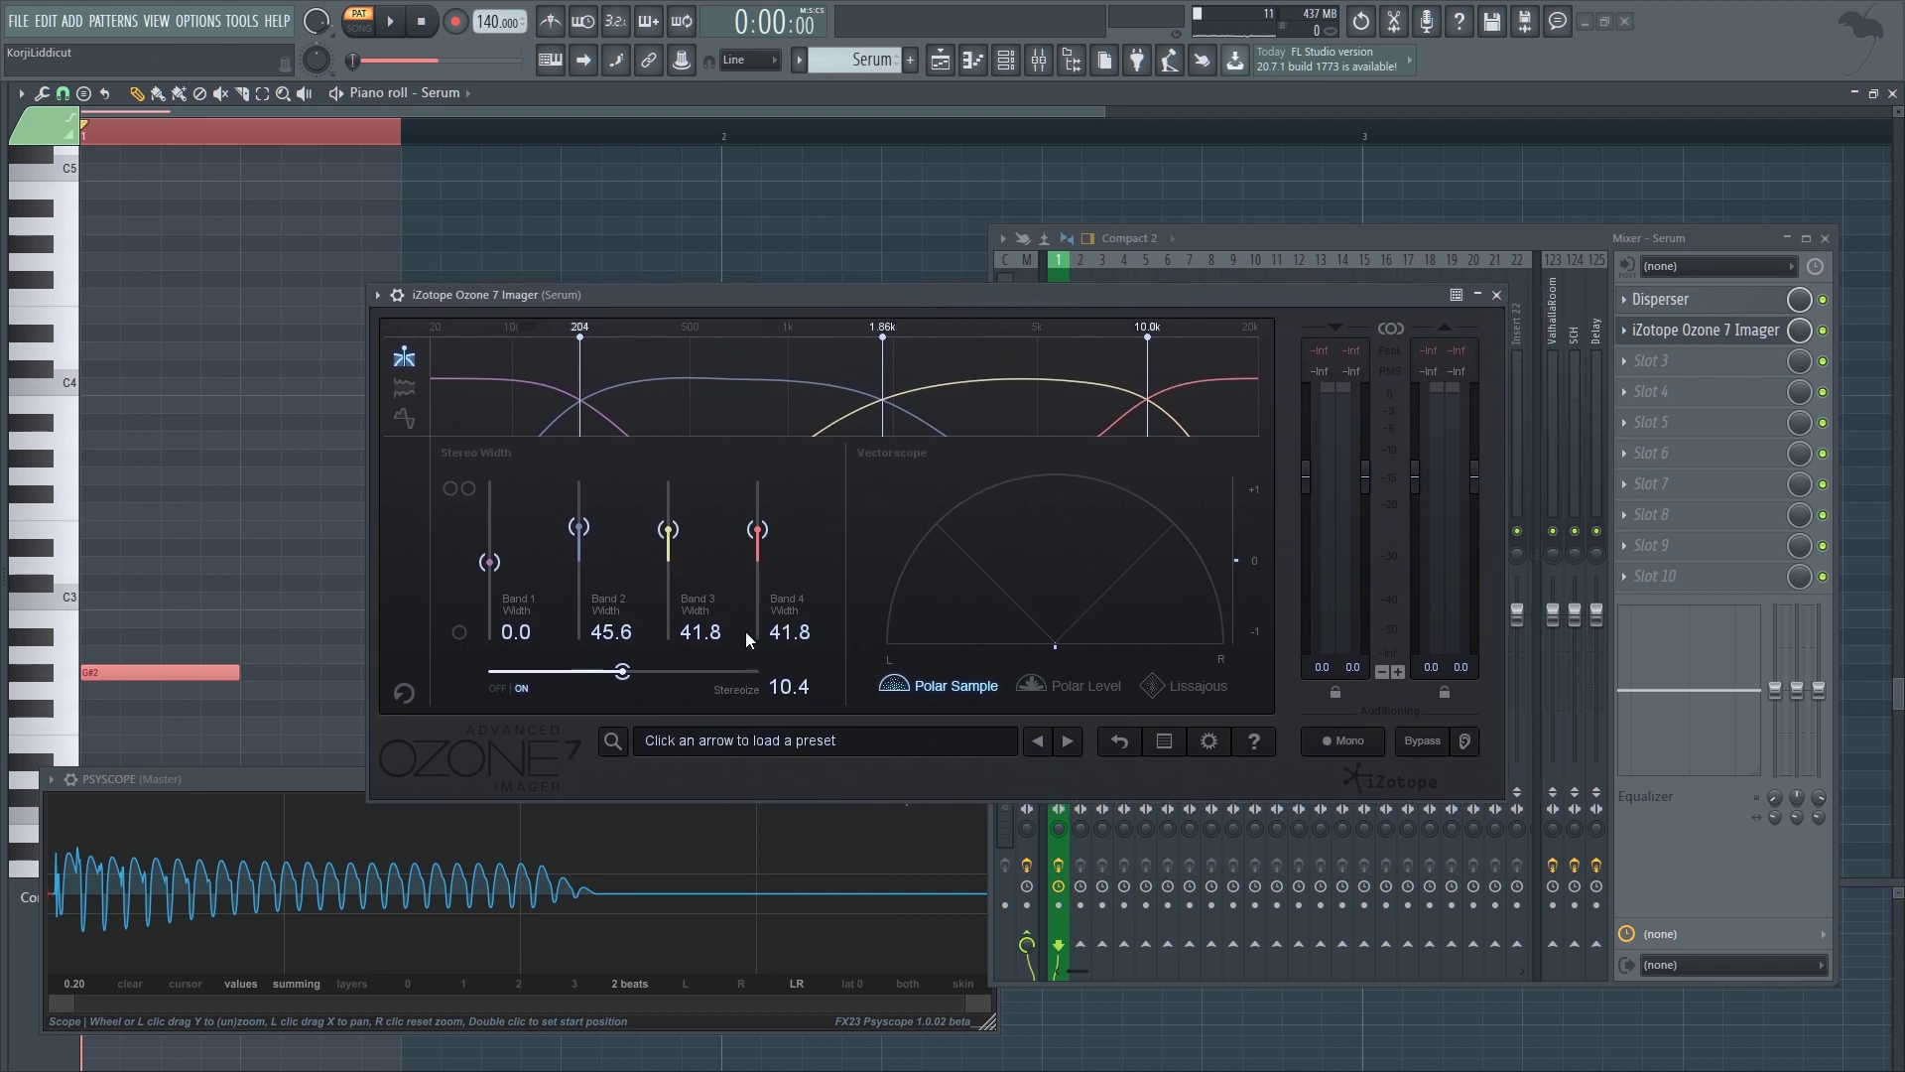
- Load Patcher into effect slot 3 of the Serum track and switch it to the Default preset
left_click(1665, 360)
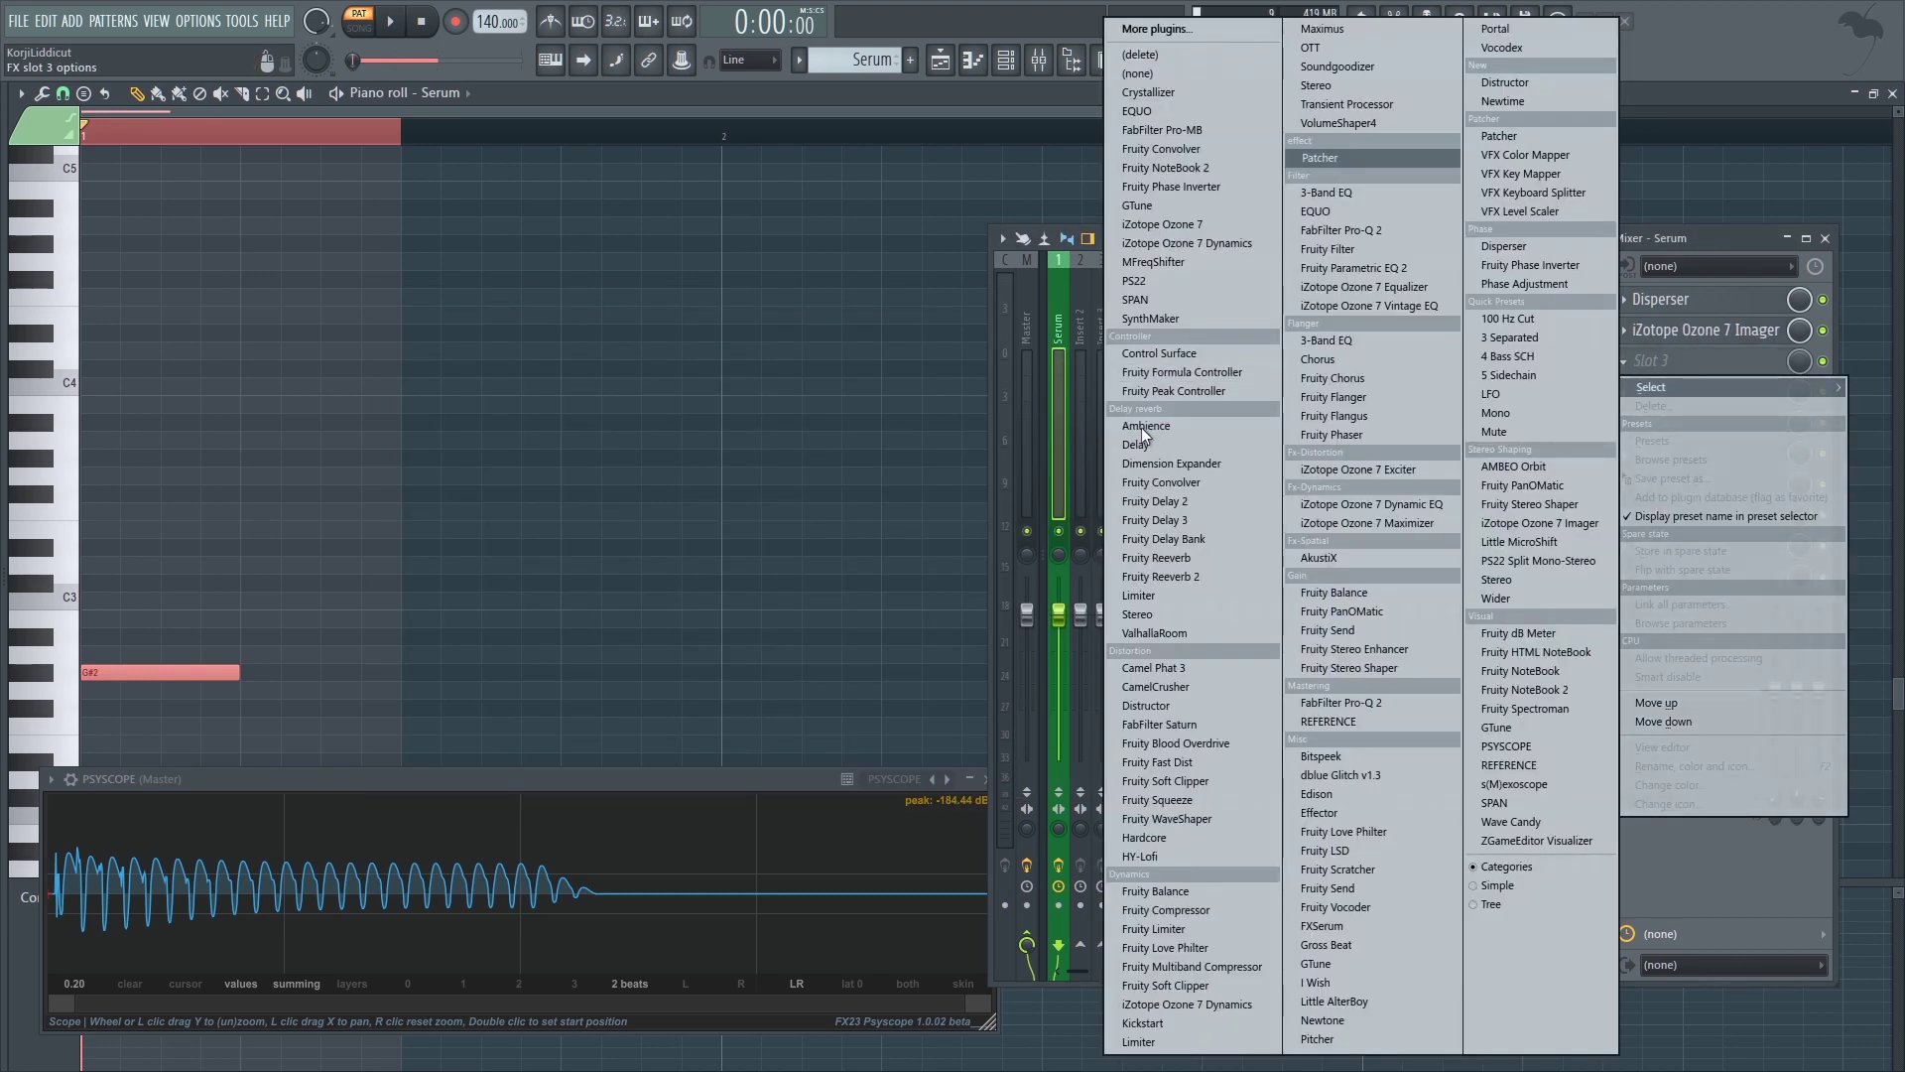
left_click(1320, 157)
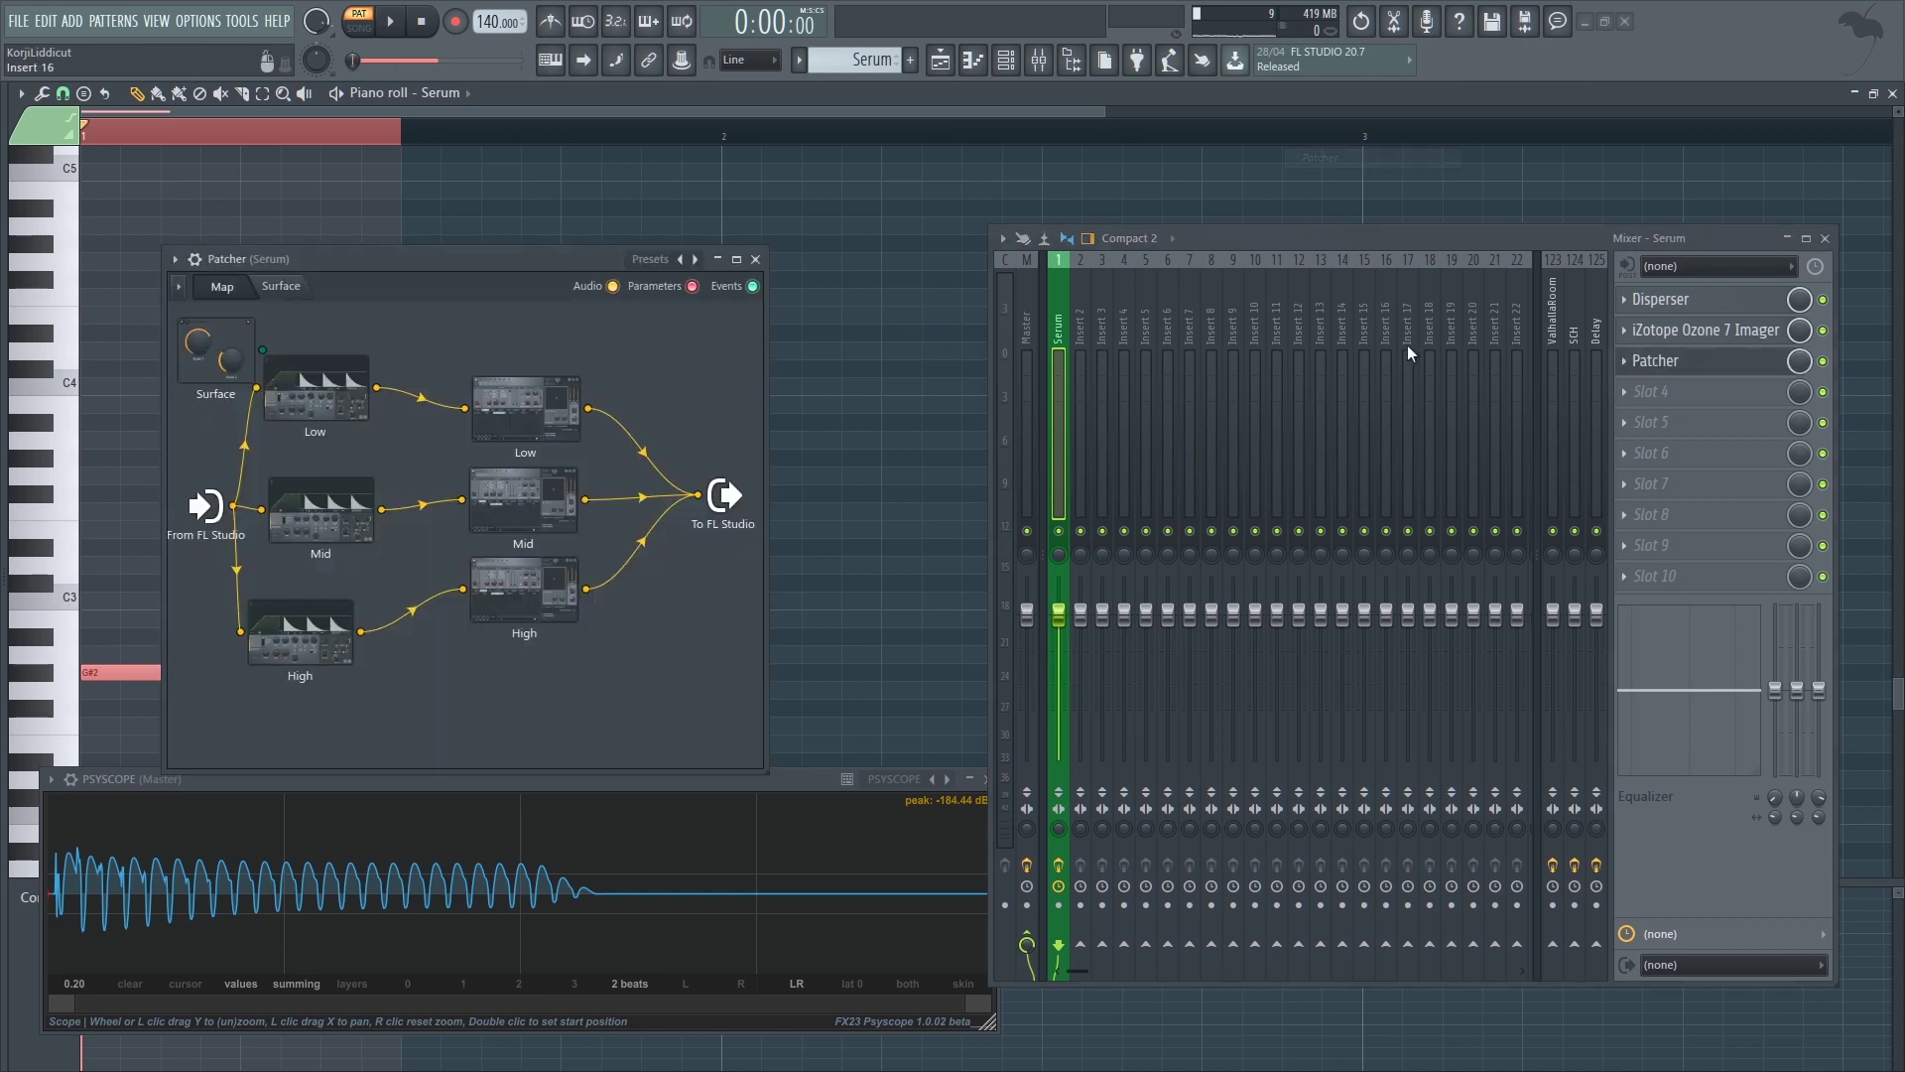
left_click(347, 285)
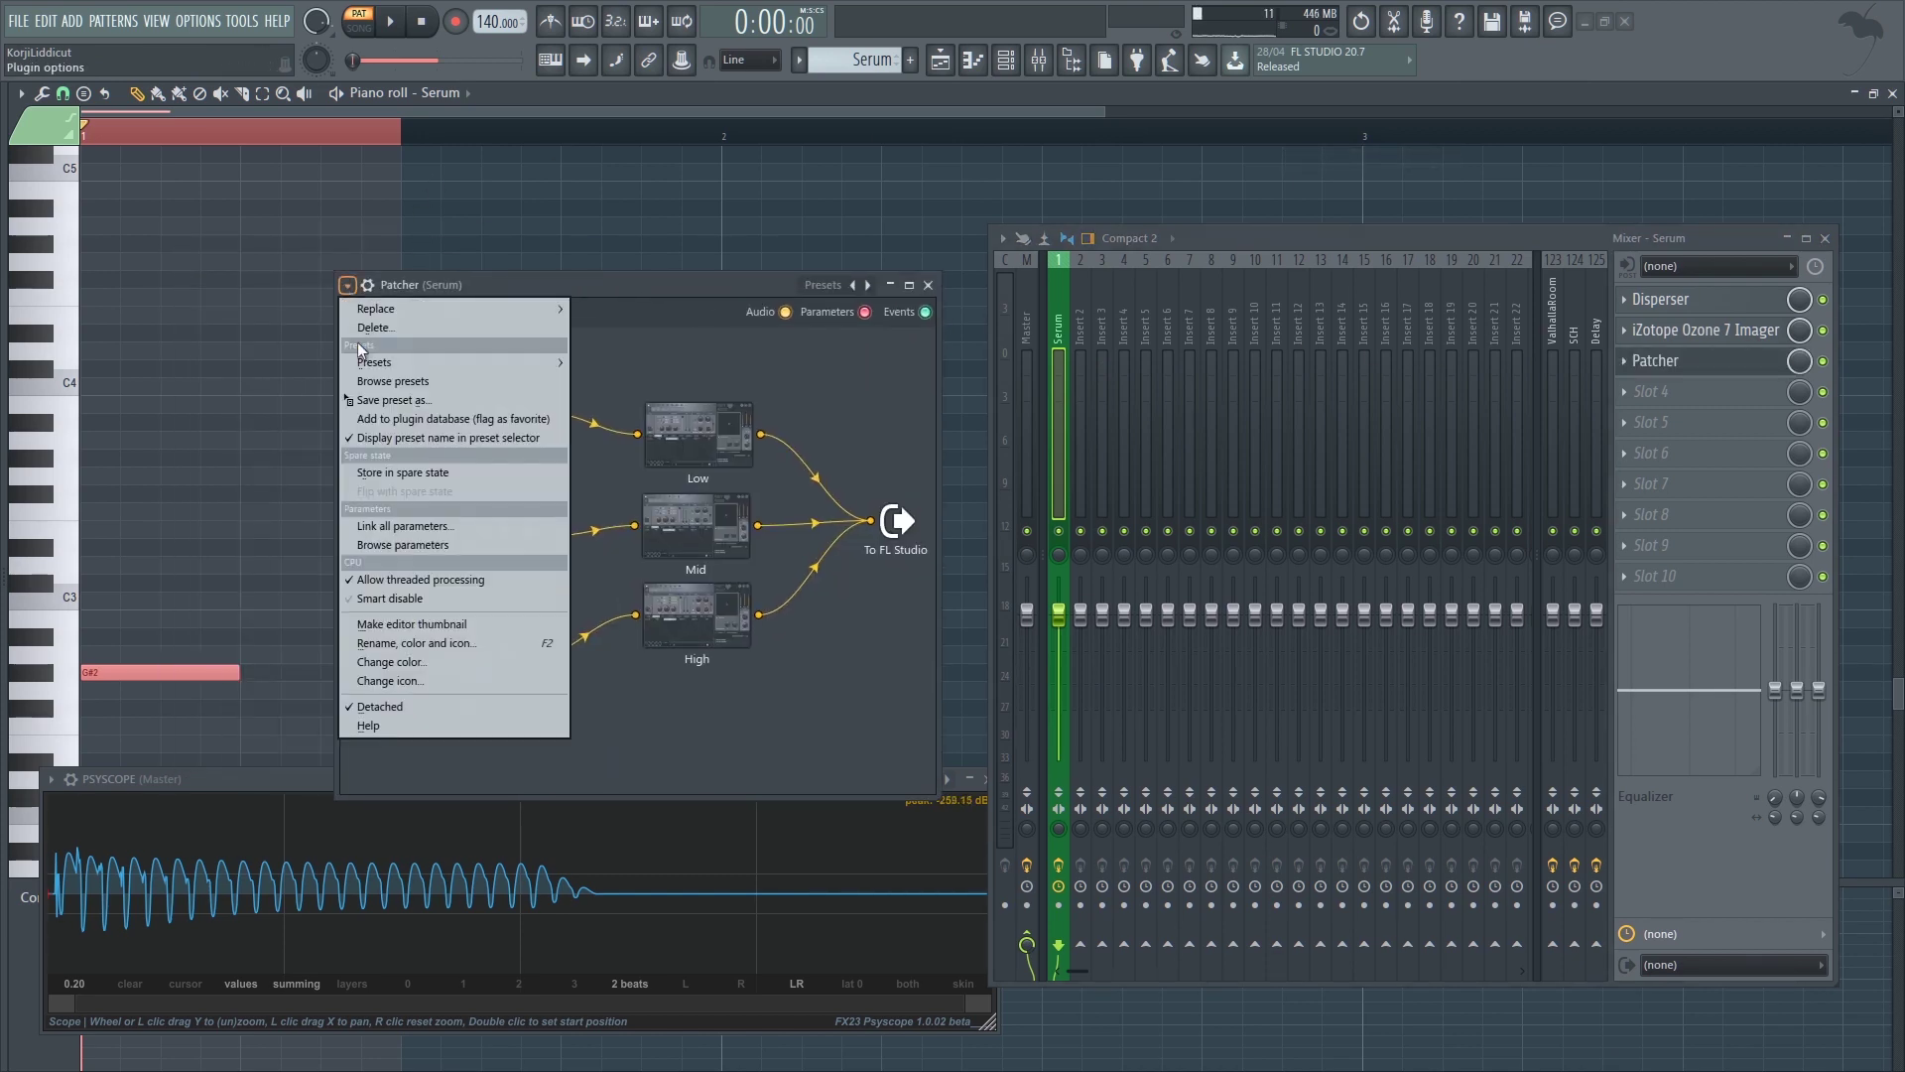
mouse_move(546, 363)
left_click(634, 159)
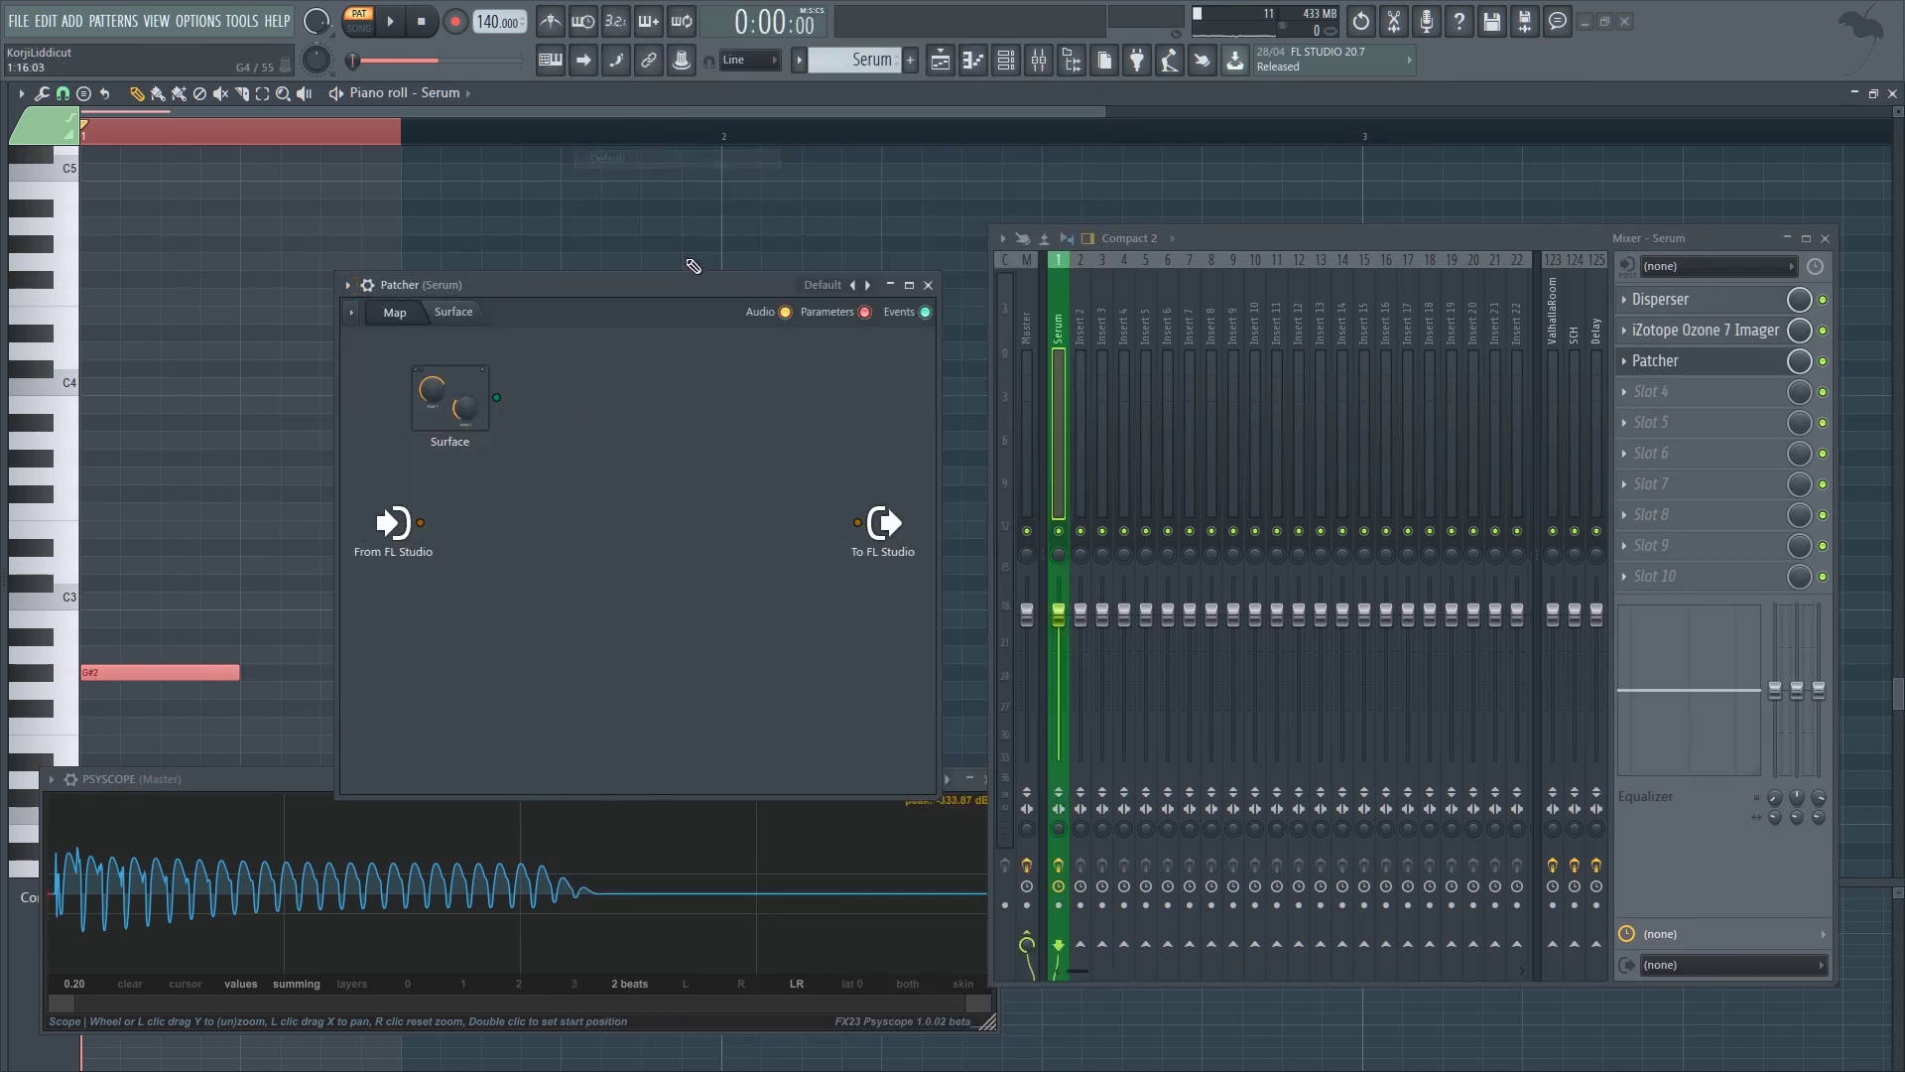
- Insert a Fruity Phase Inverter in the Patcher map on the audio path between From FL Studio and To FL Studio
left_click_drag(989, 495, 1007, 427)
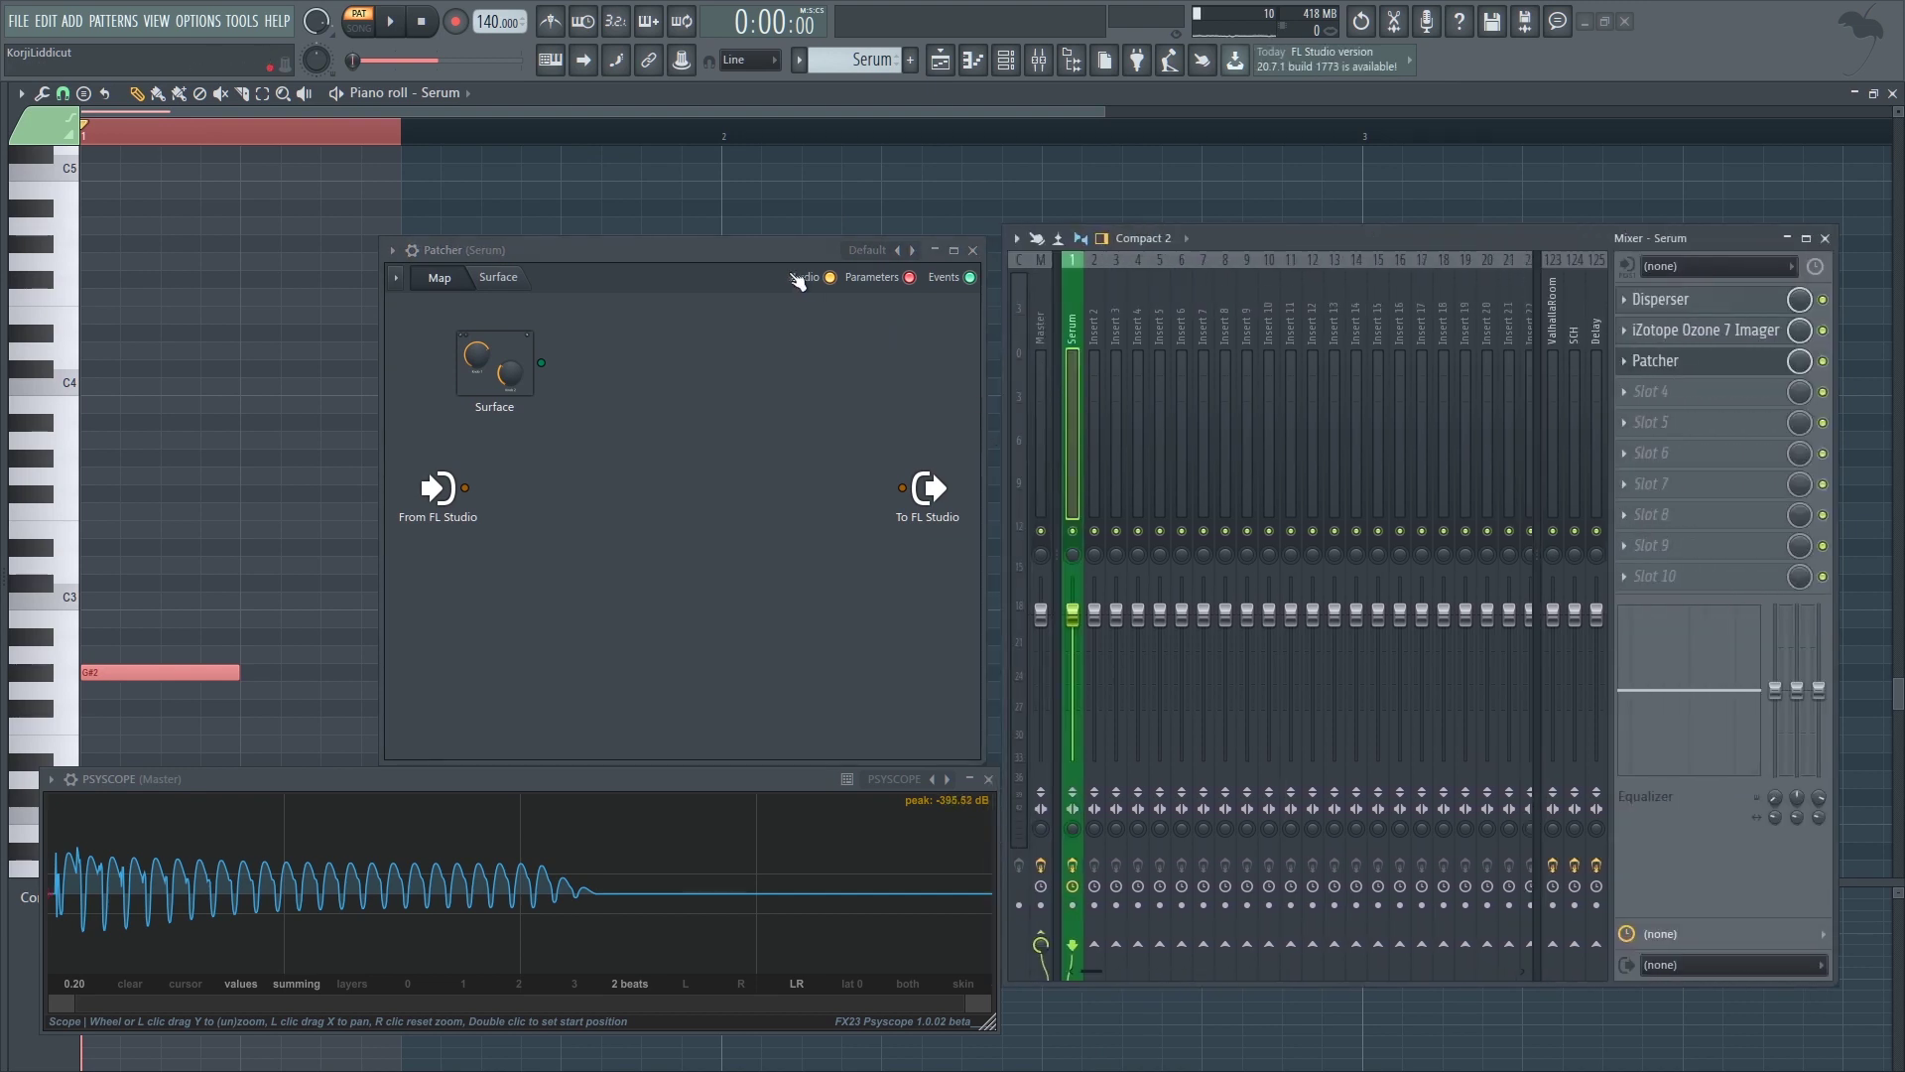
mouse_move(780, 254)
left_mouse_down()
mouse_move(790, 240)
mouse_move(794, 278)
left_mouse_up()
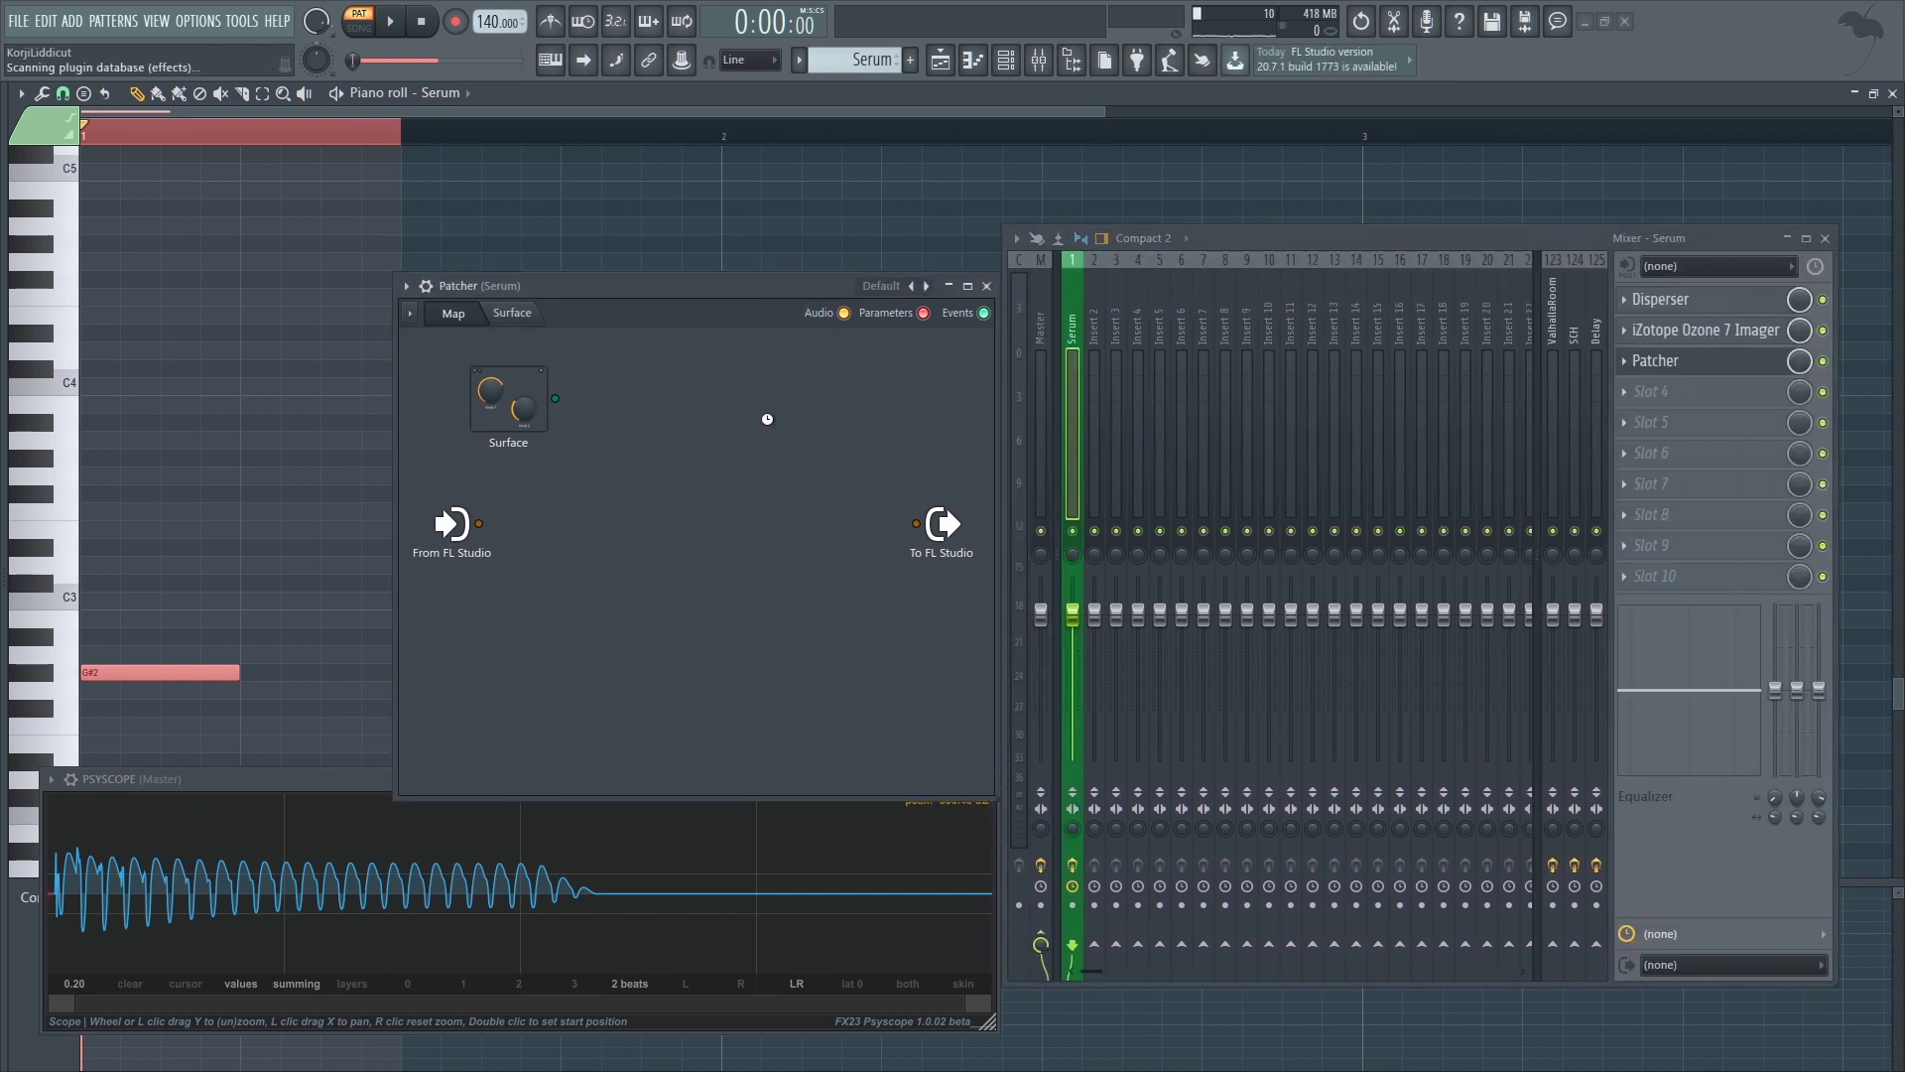
key("F8")
type("phase")
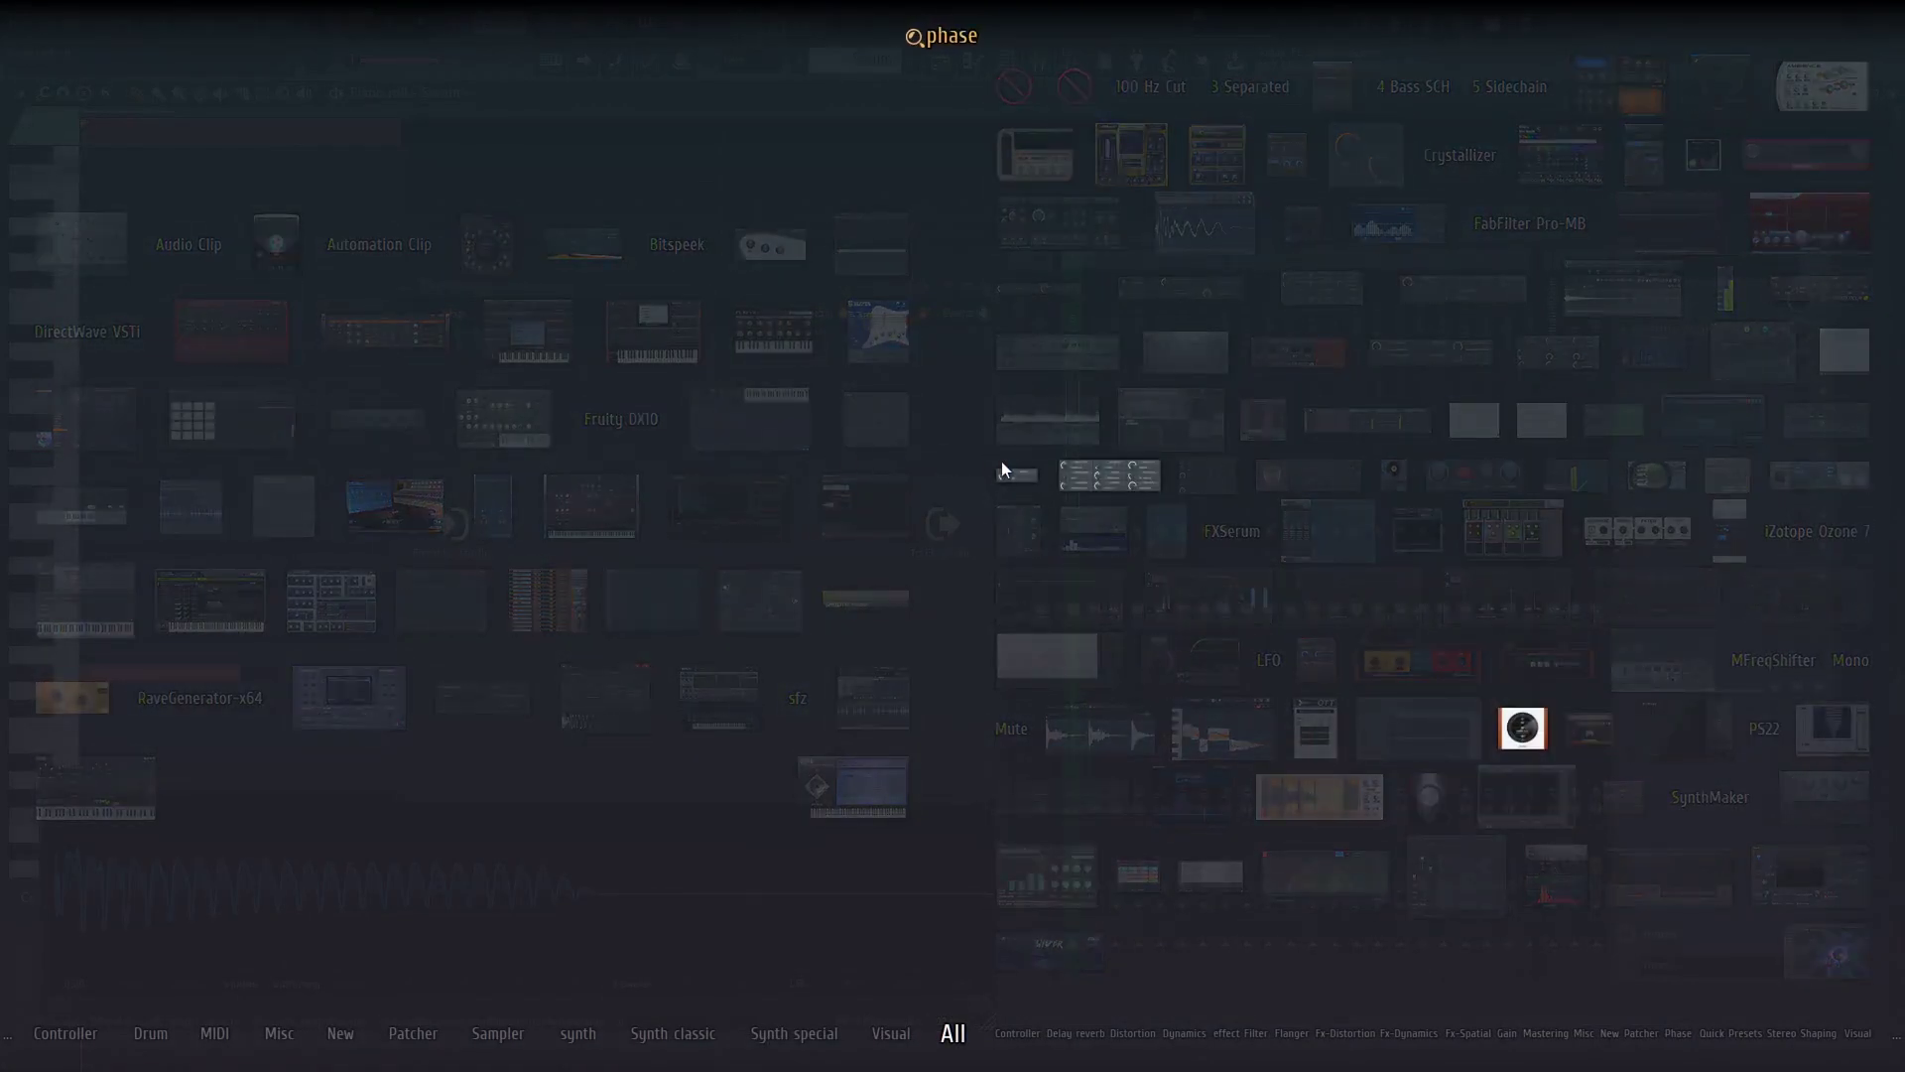
left_click_drag(1021, 480, 635, 438)
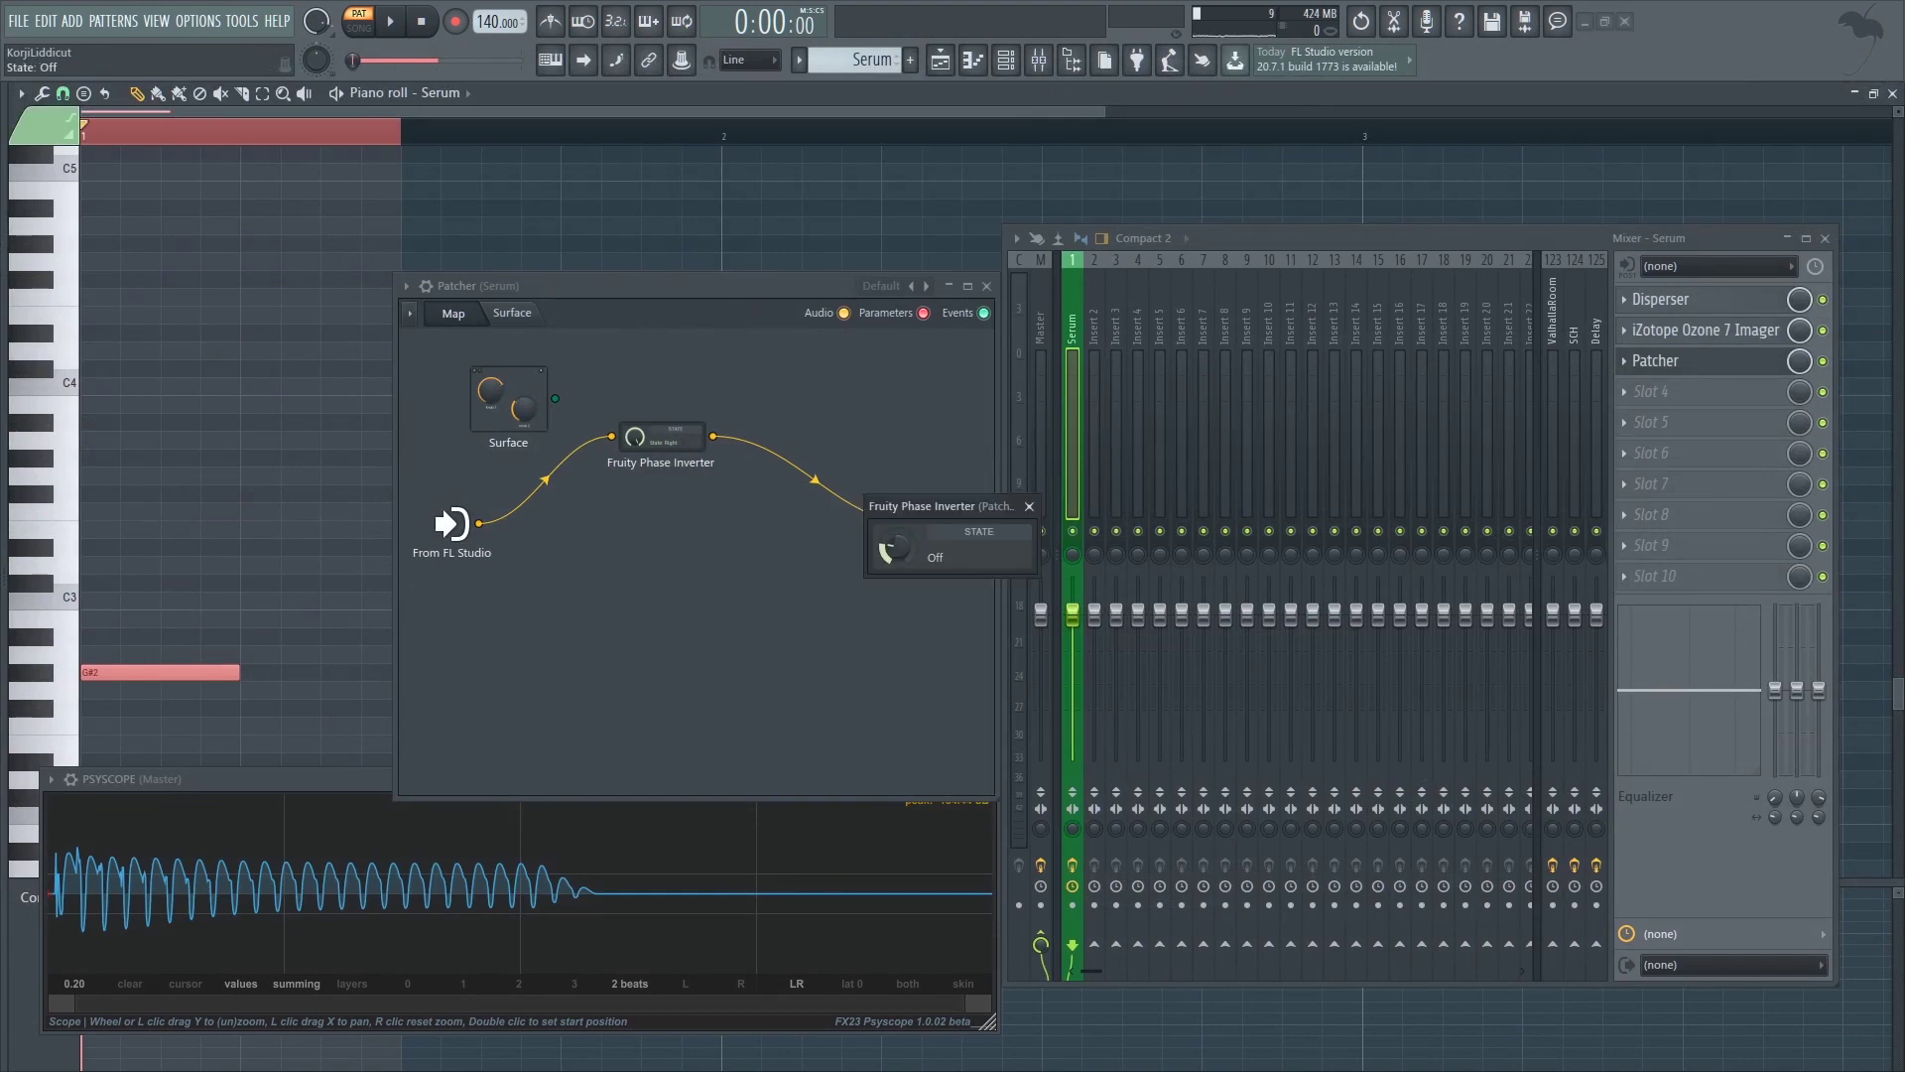
- Try the Fruity Phase Inverter's Right state, return it to Off and play the bass
left_click_drag(917, 505, 837, 510)
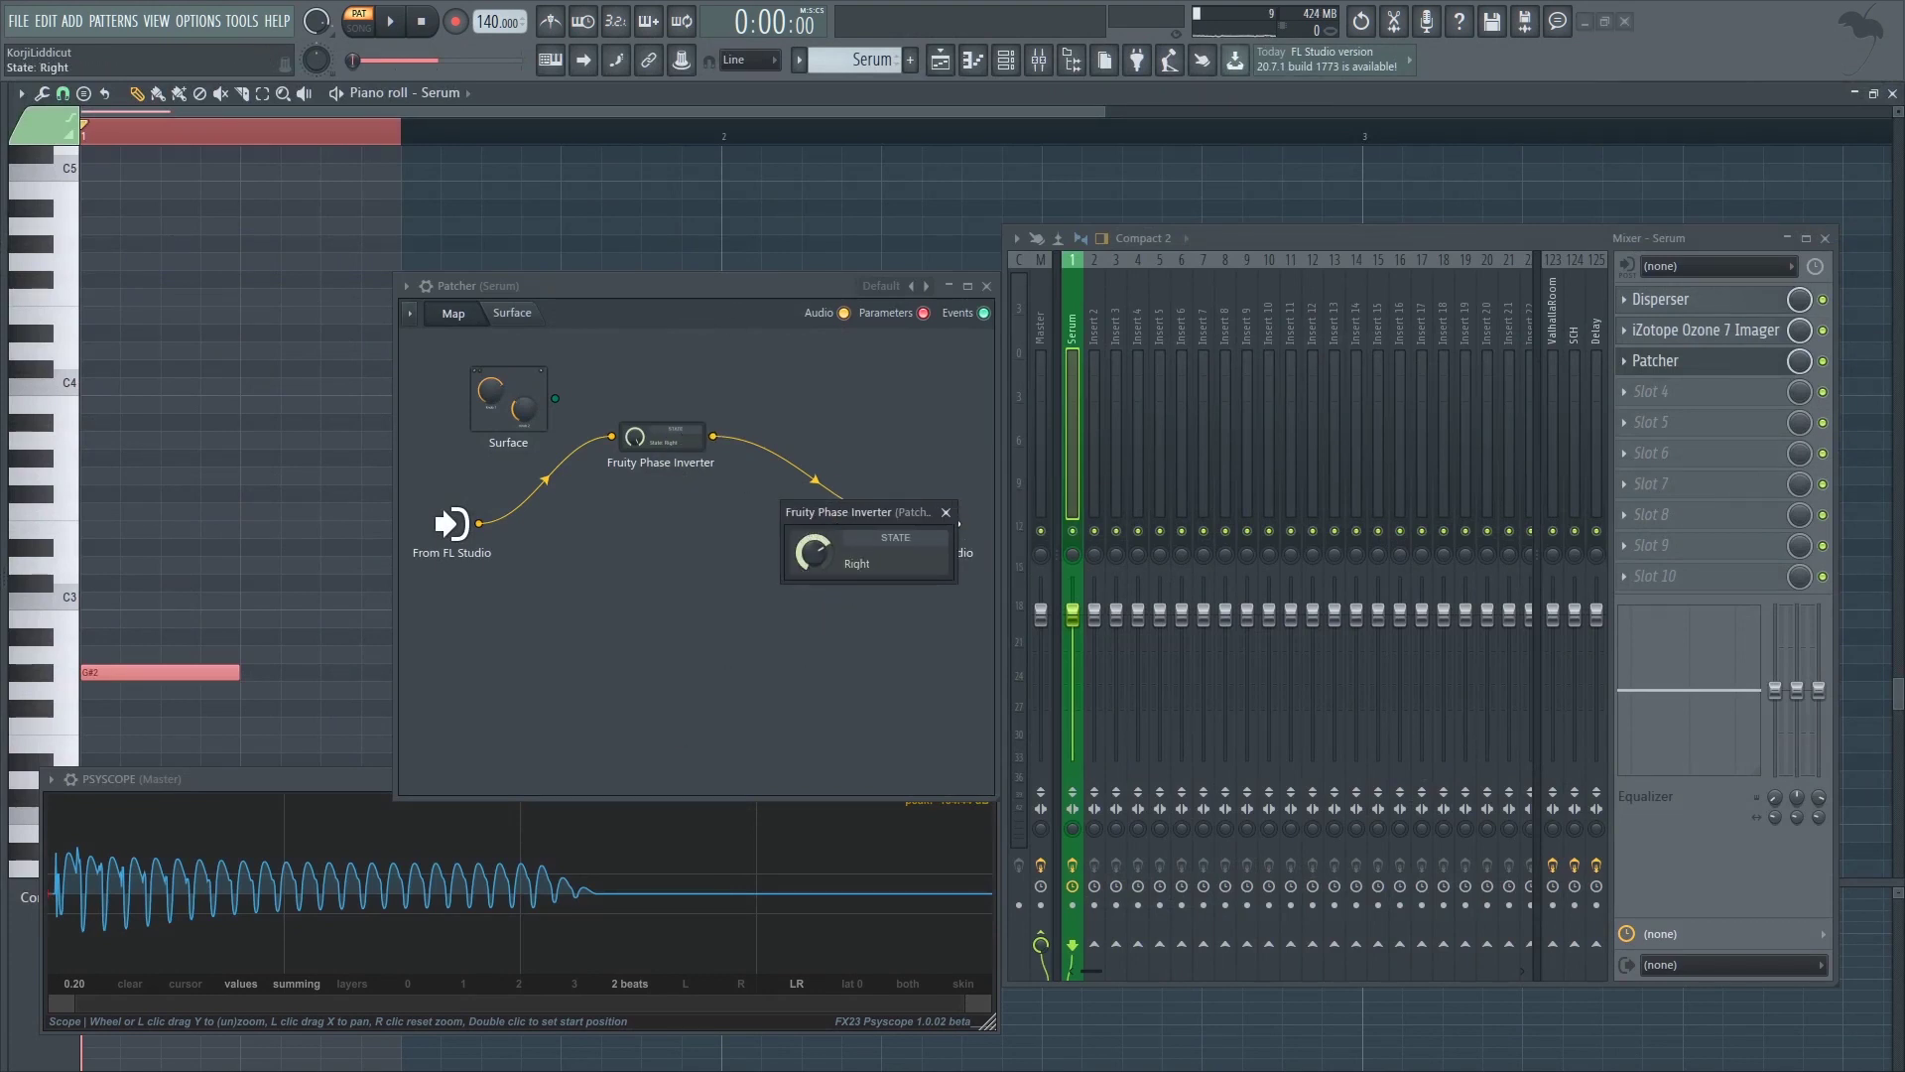
left_click_drag(815, 553, 815, 585)
key("space")
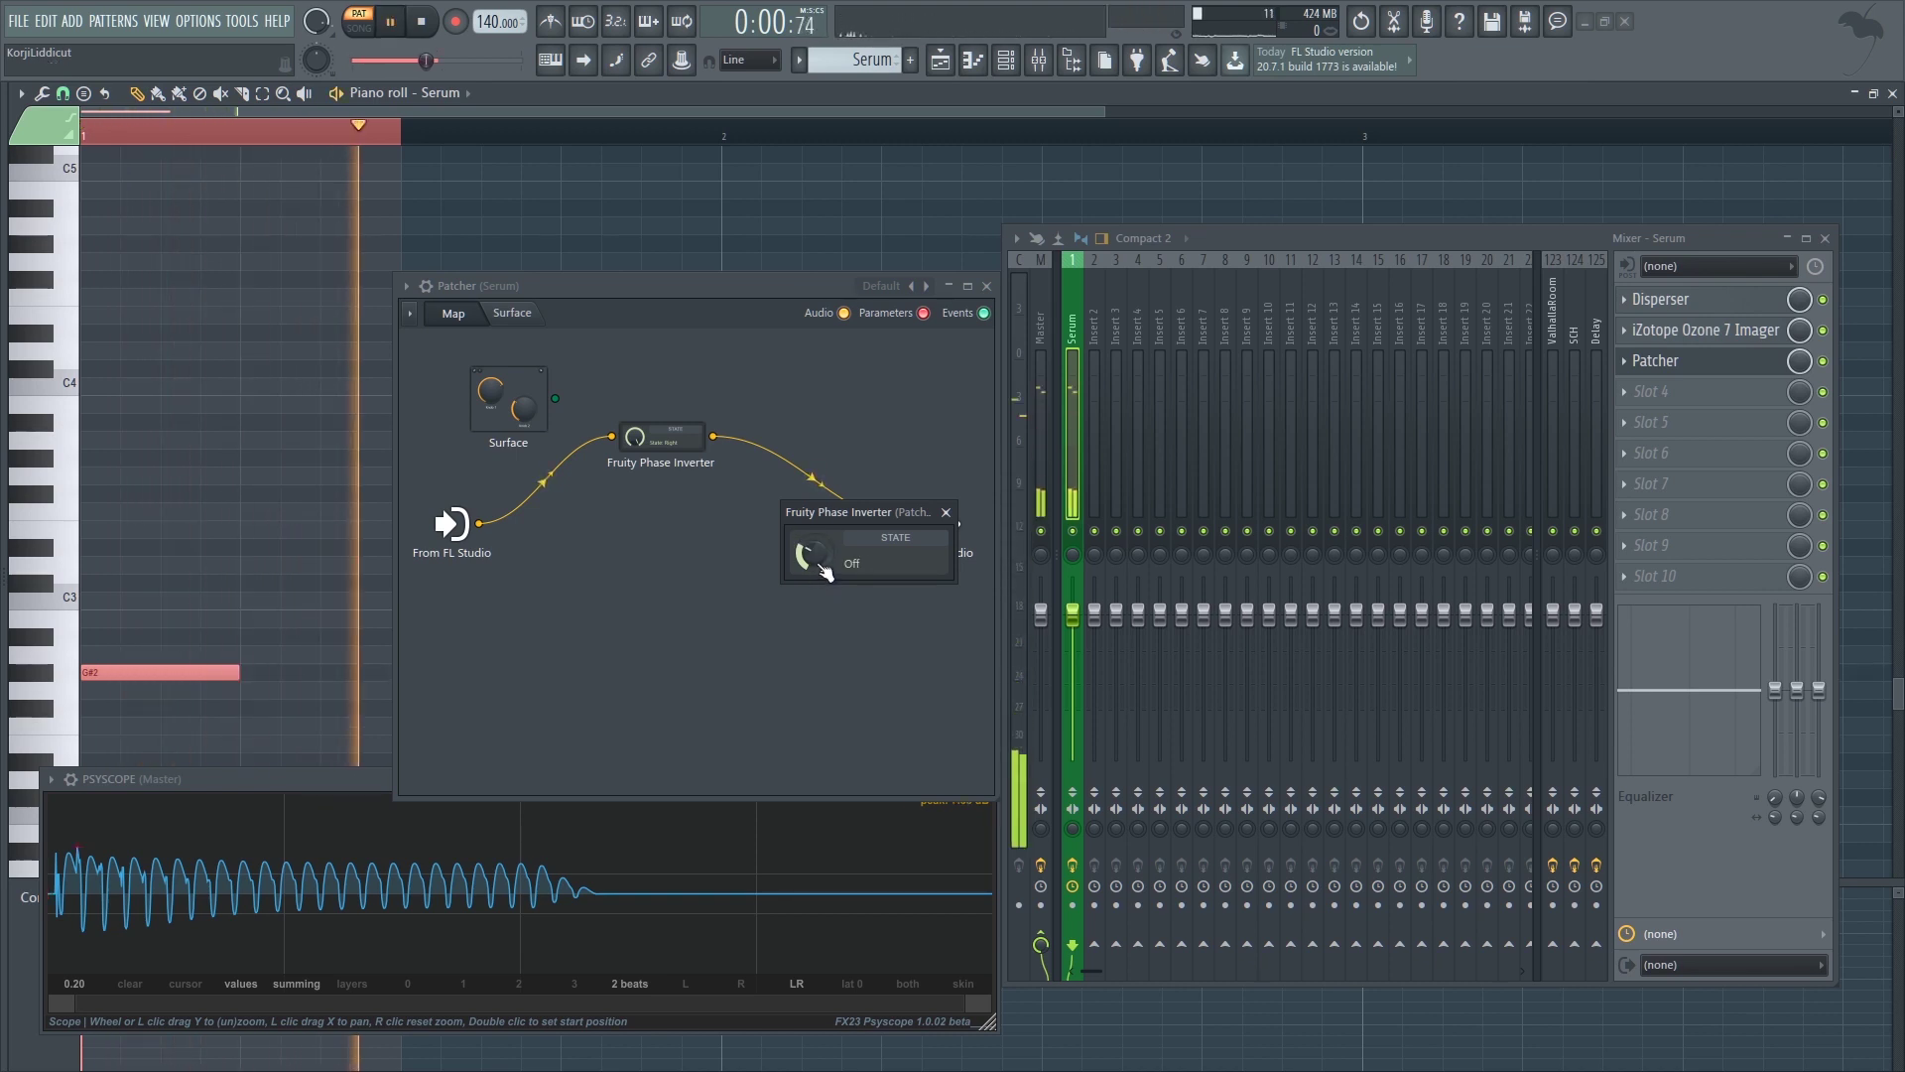
- Disable the iZotope Ozone 7 Imager slot on the Serum track, close the Phase Inverter window and play the bass
left_click(1823, 331)
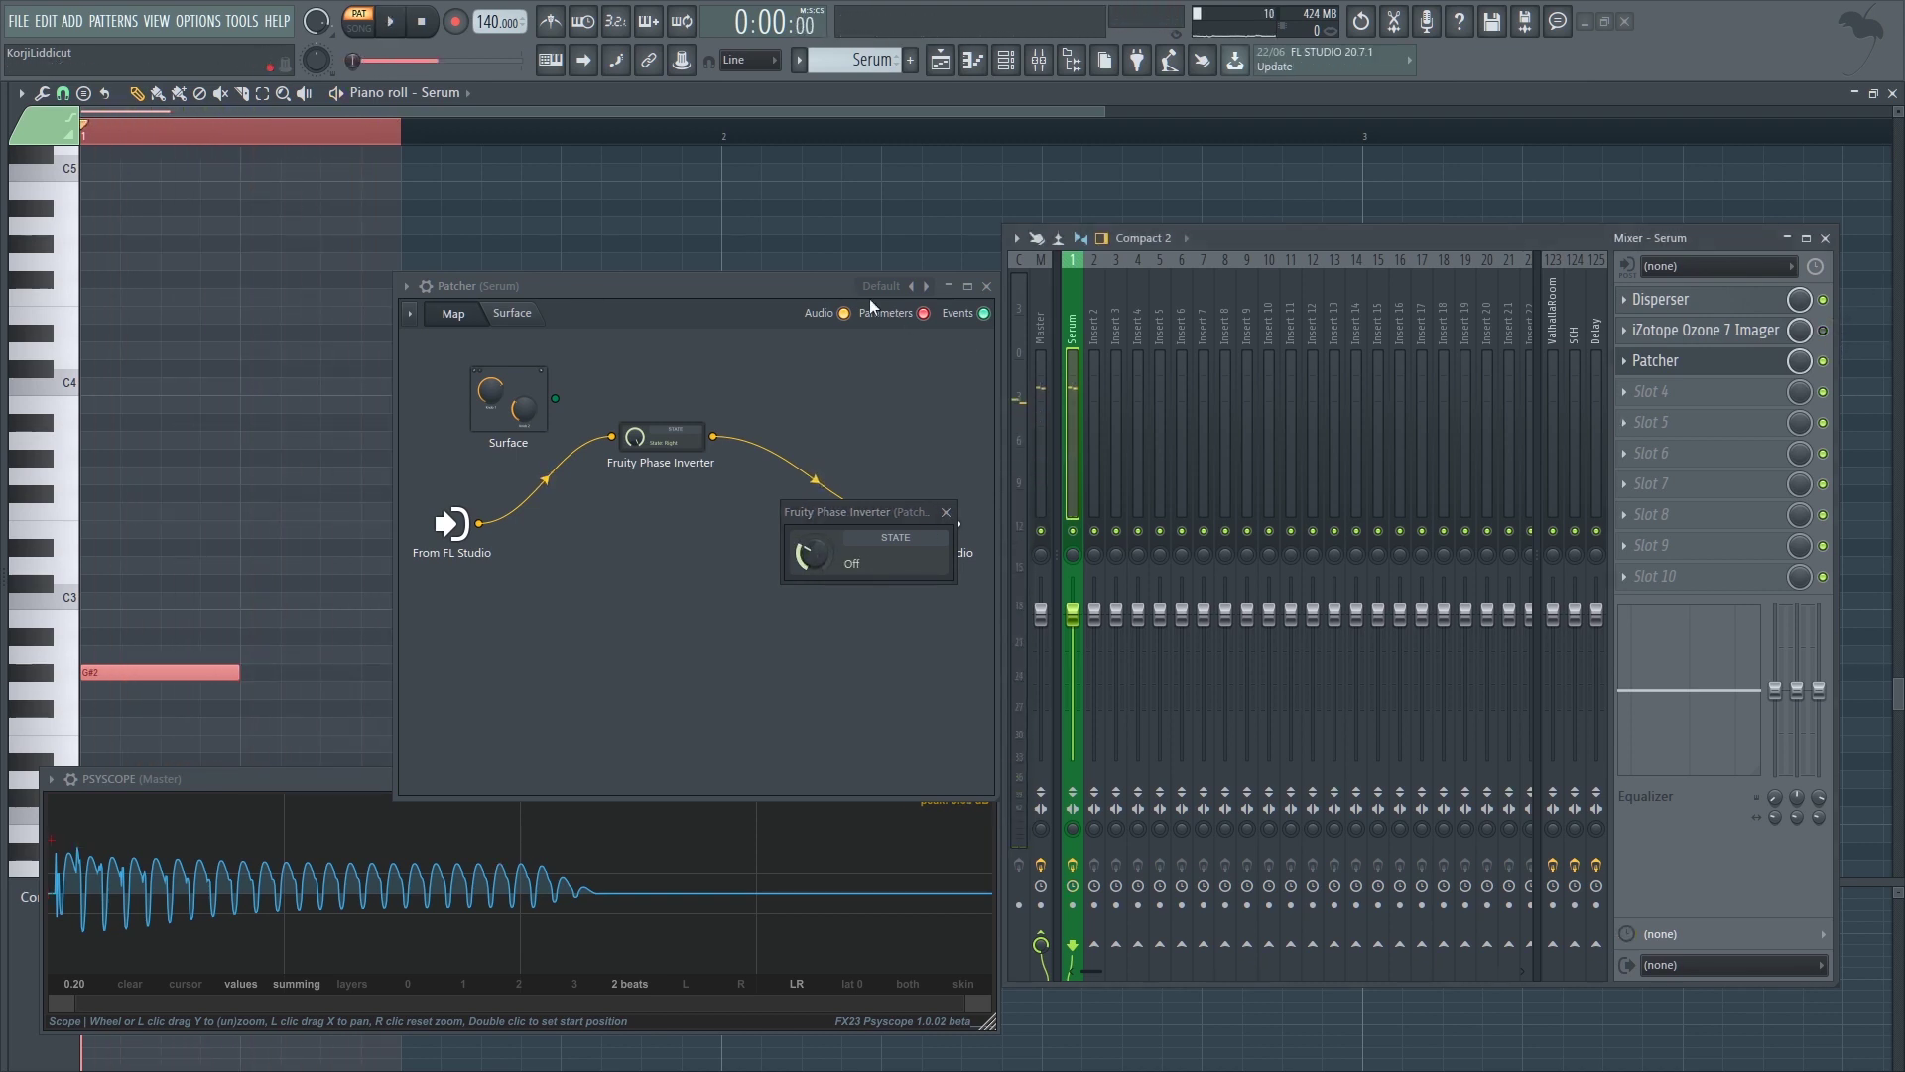
left_click(945, 513)
key("space")
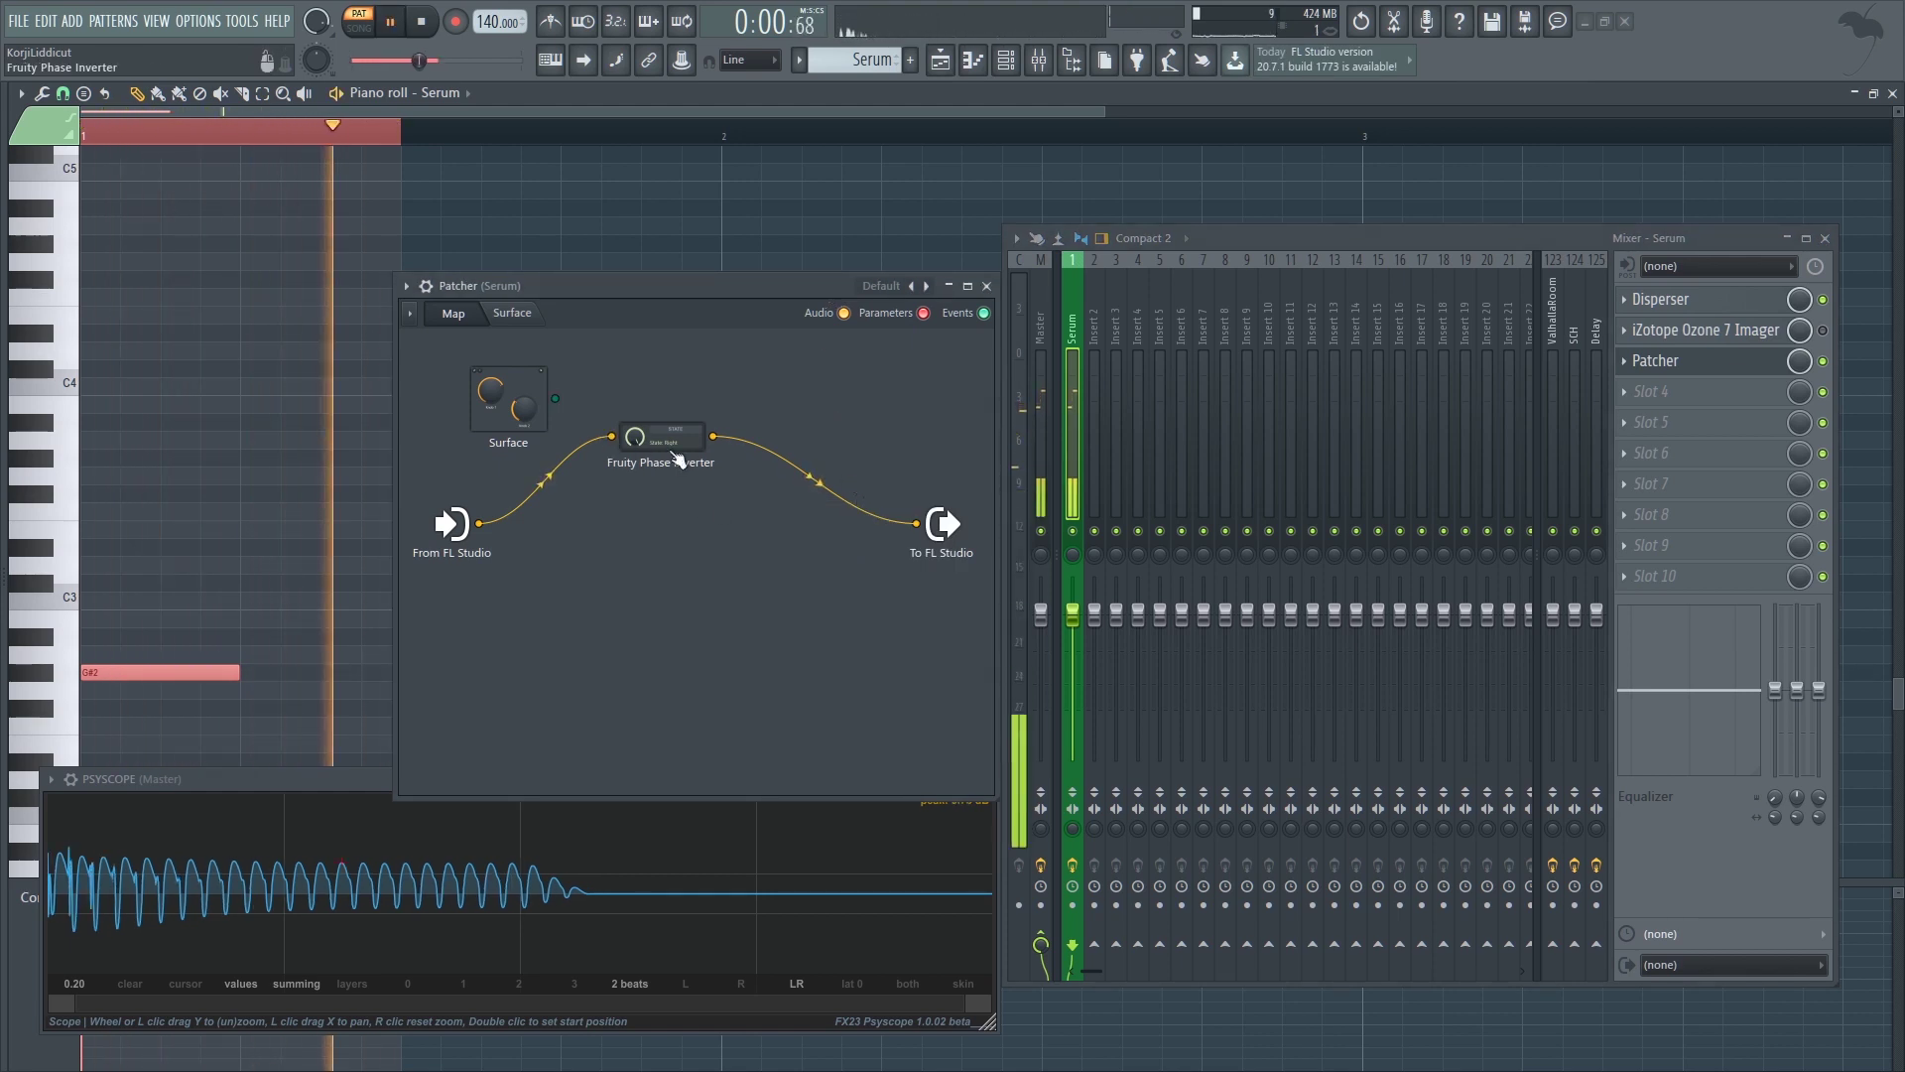
left_click_drag(747, 293, 695, 249)
key("space")
- Reopen Patcher and play the bass with the Phase Inverter state at Off to check its waveform
left_click(1686, 367)
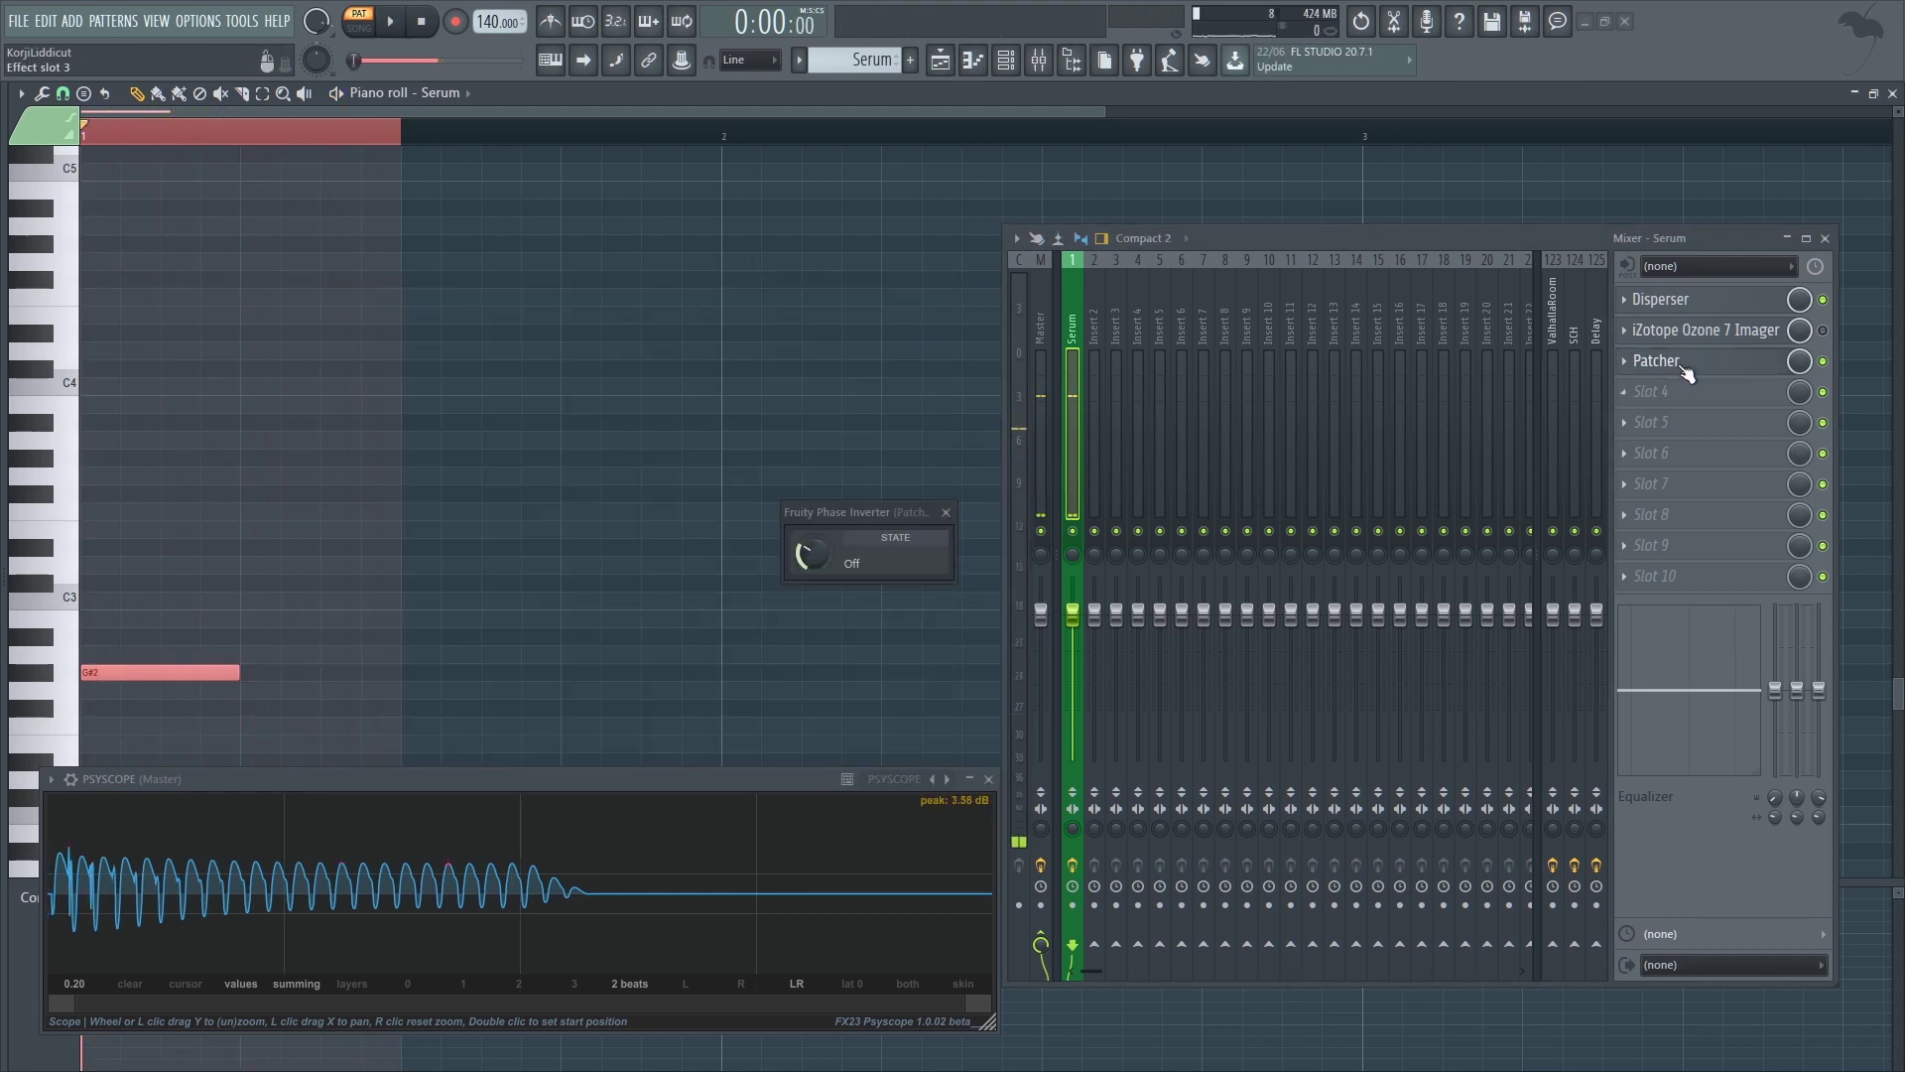
key("space")
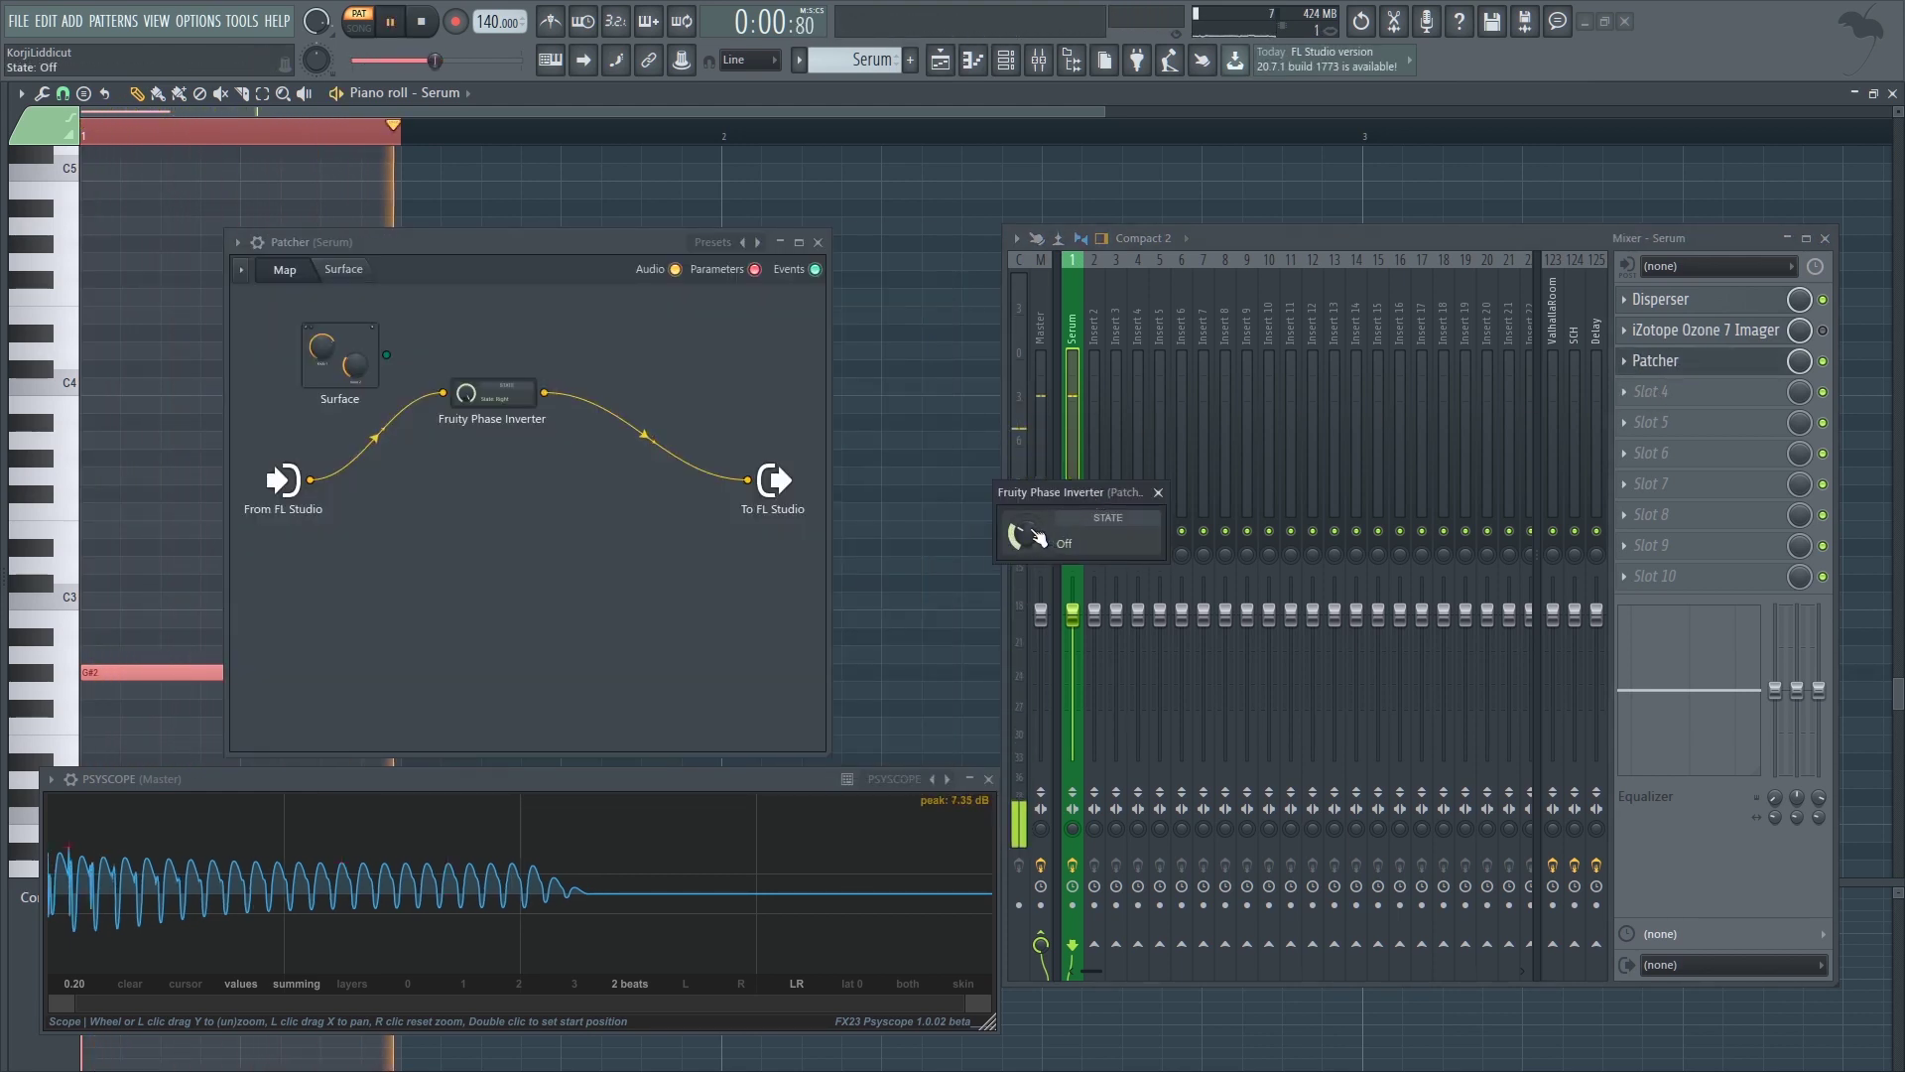
left_click_drag(1037, 536, 1038, 537)
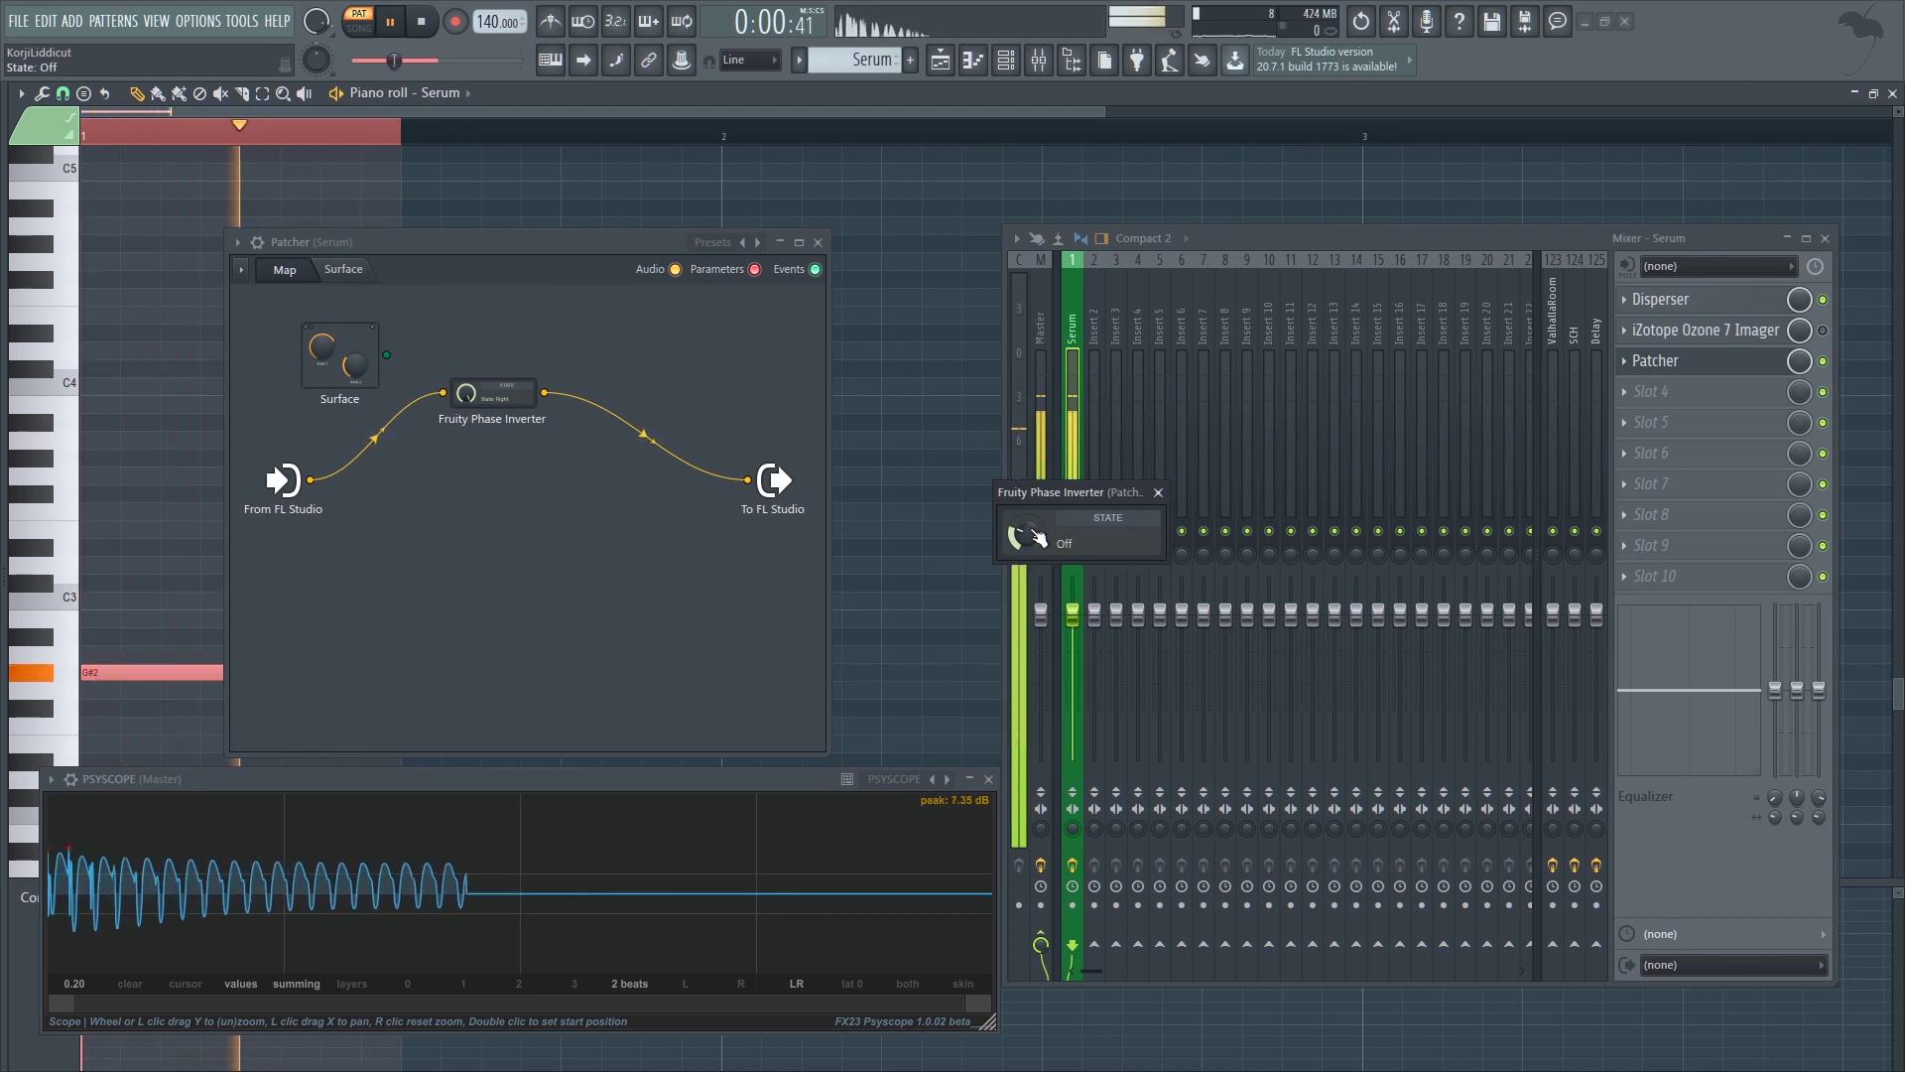
key("space")
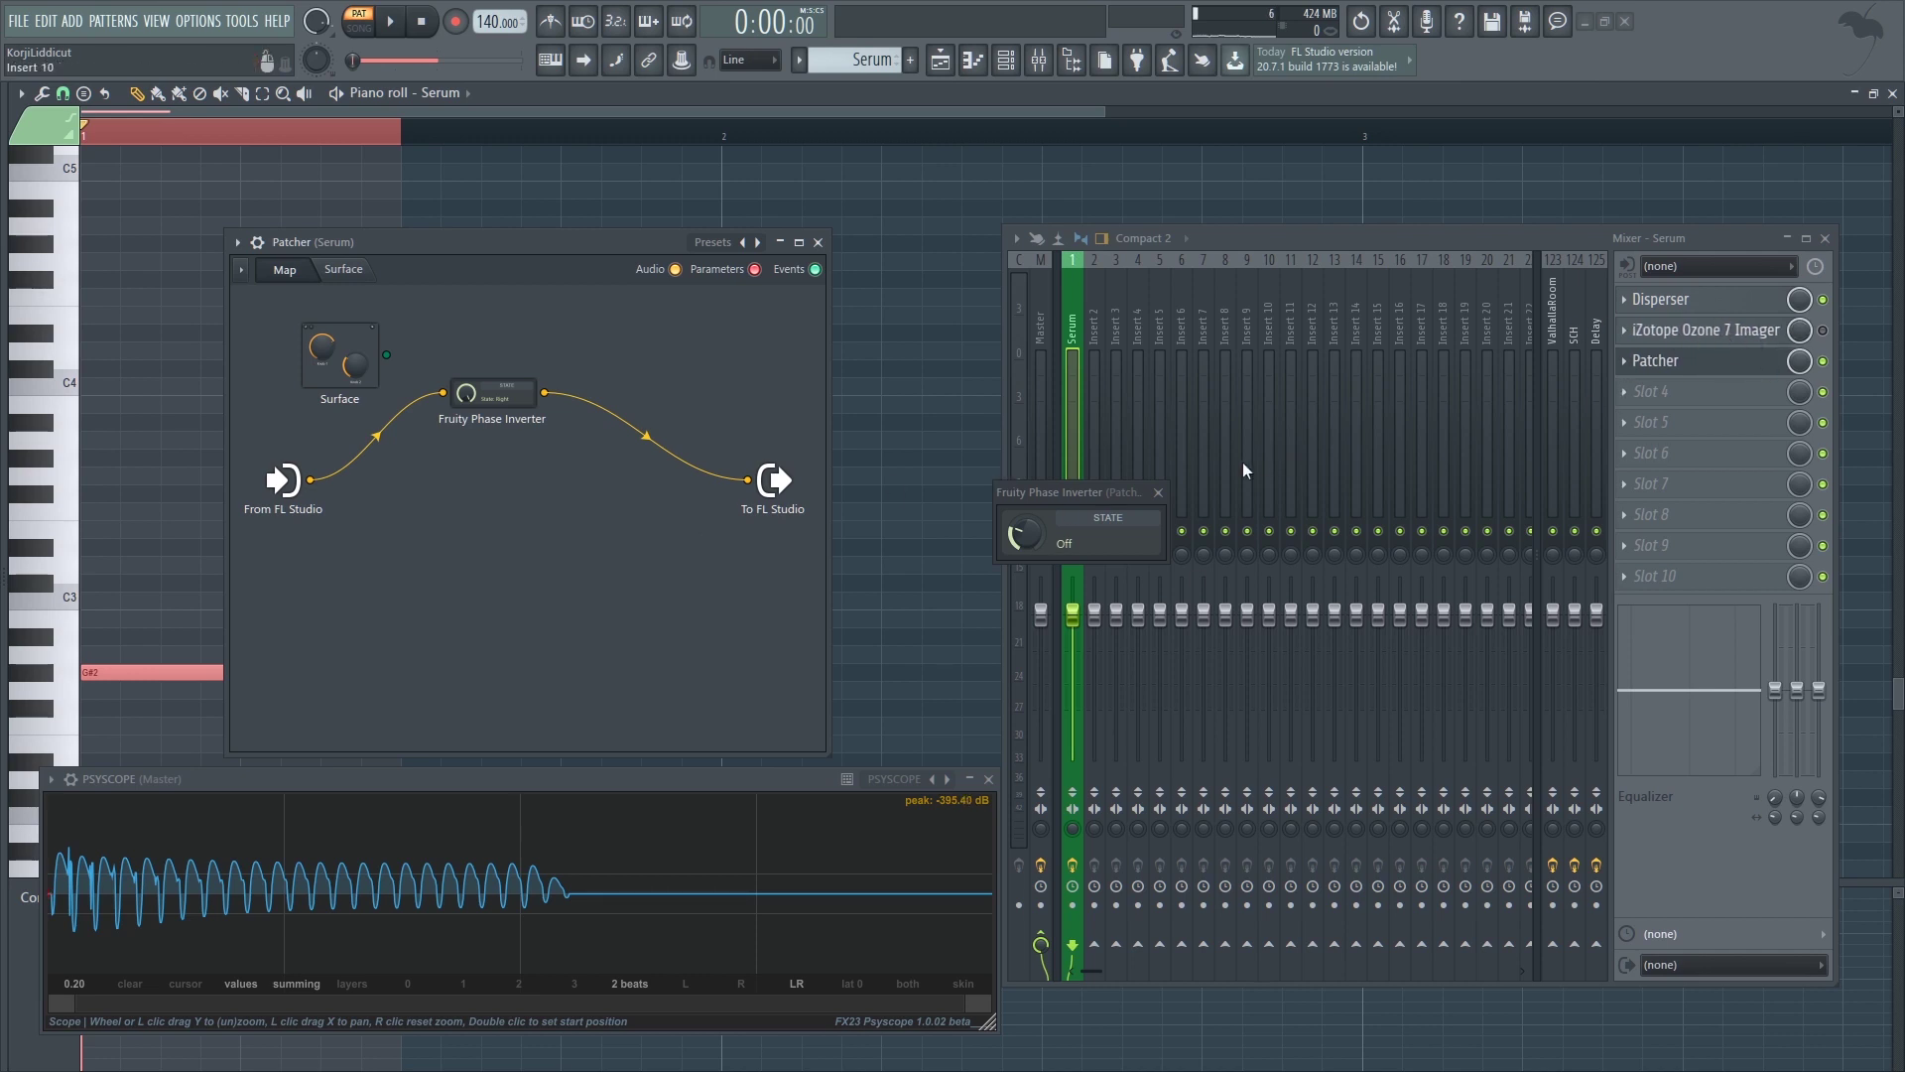
- Set the Fruity Phase Inverter's state to Left and play the bass several times to hear the inverted channel
left_click_drag(1098, 490, 990, 543)
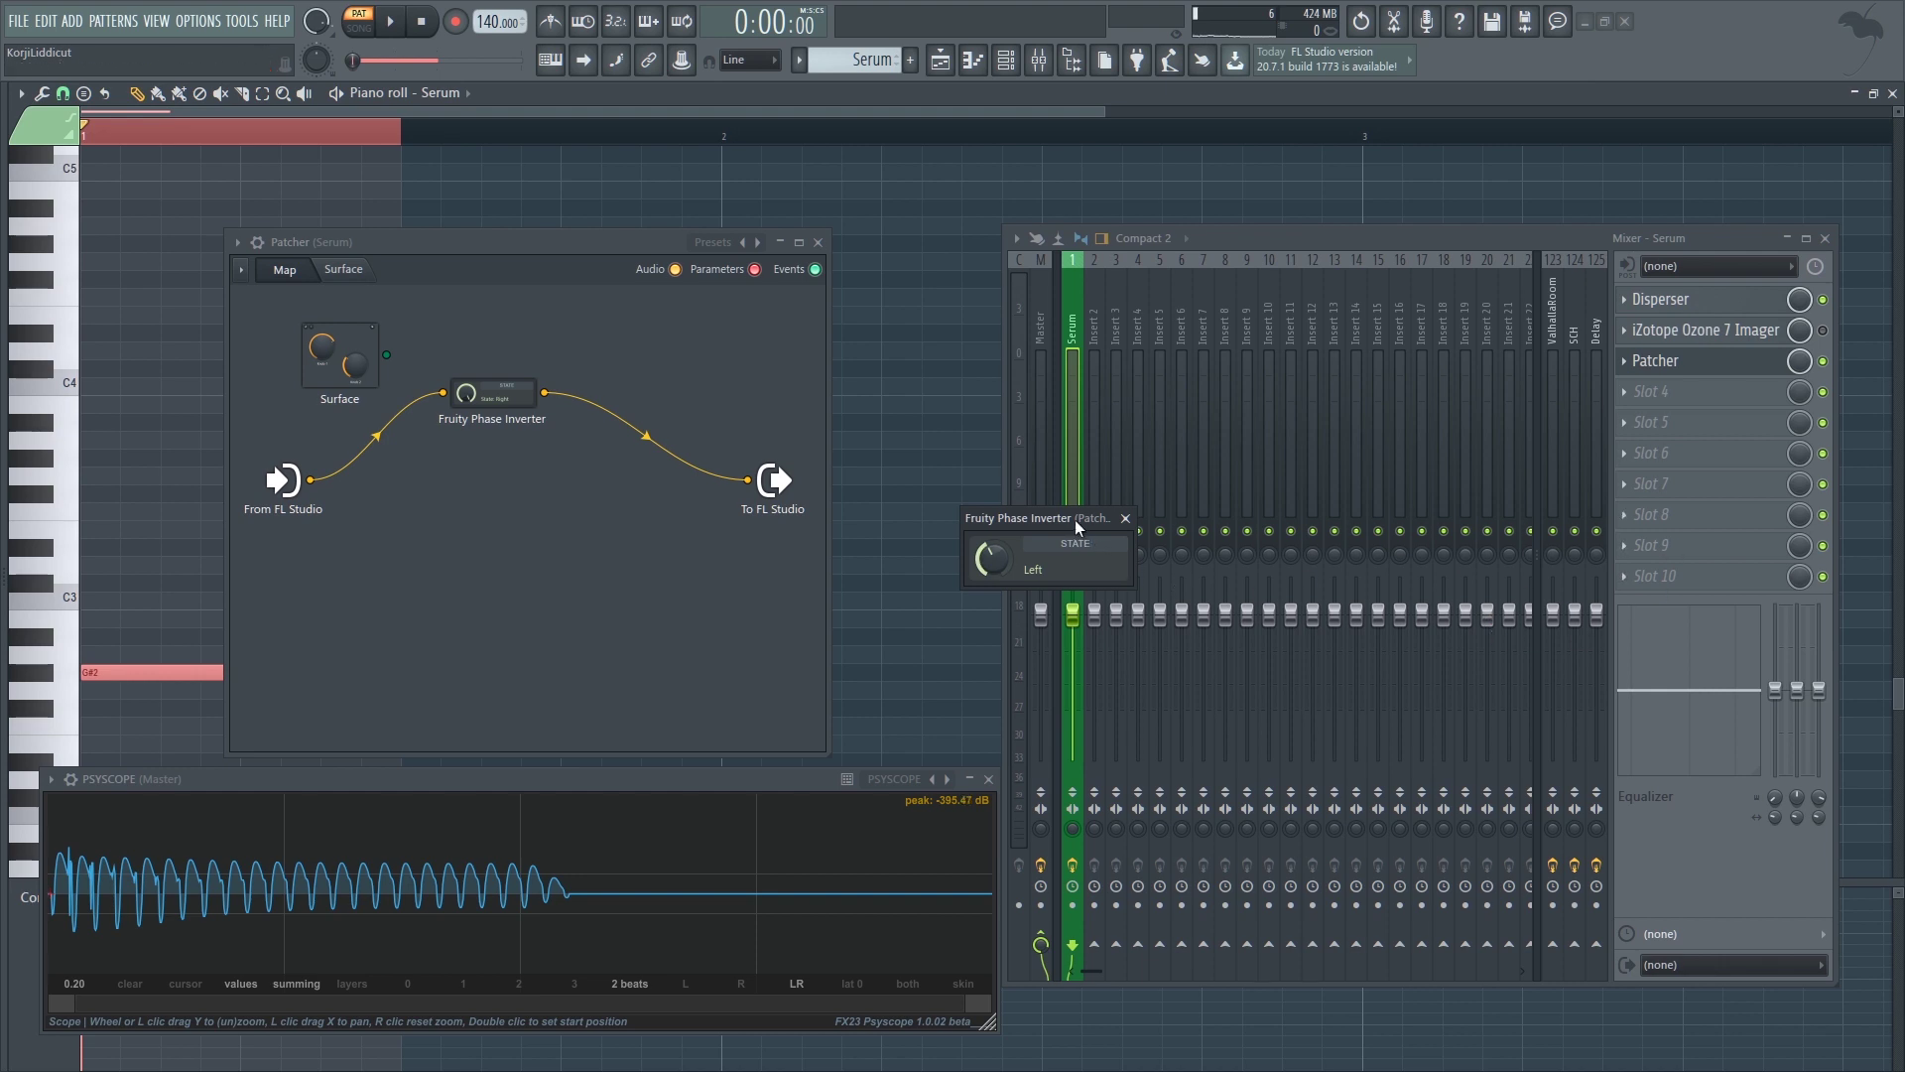
left_click_drag(1076, 521, 1006, 528)
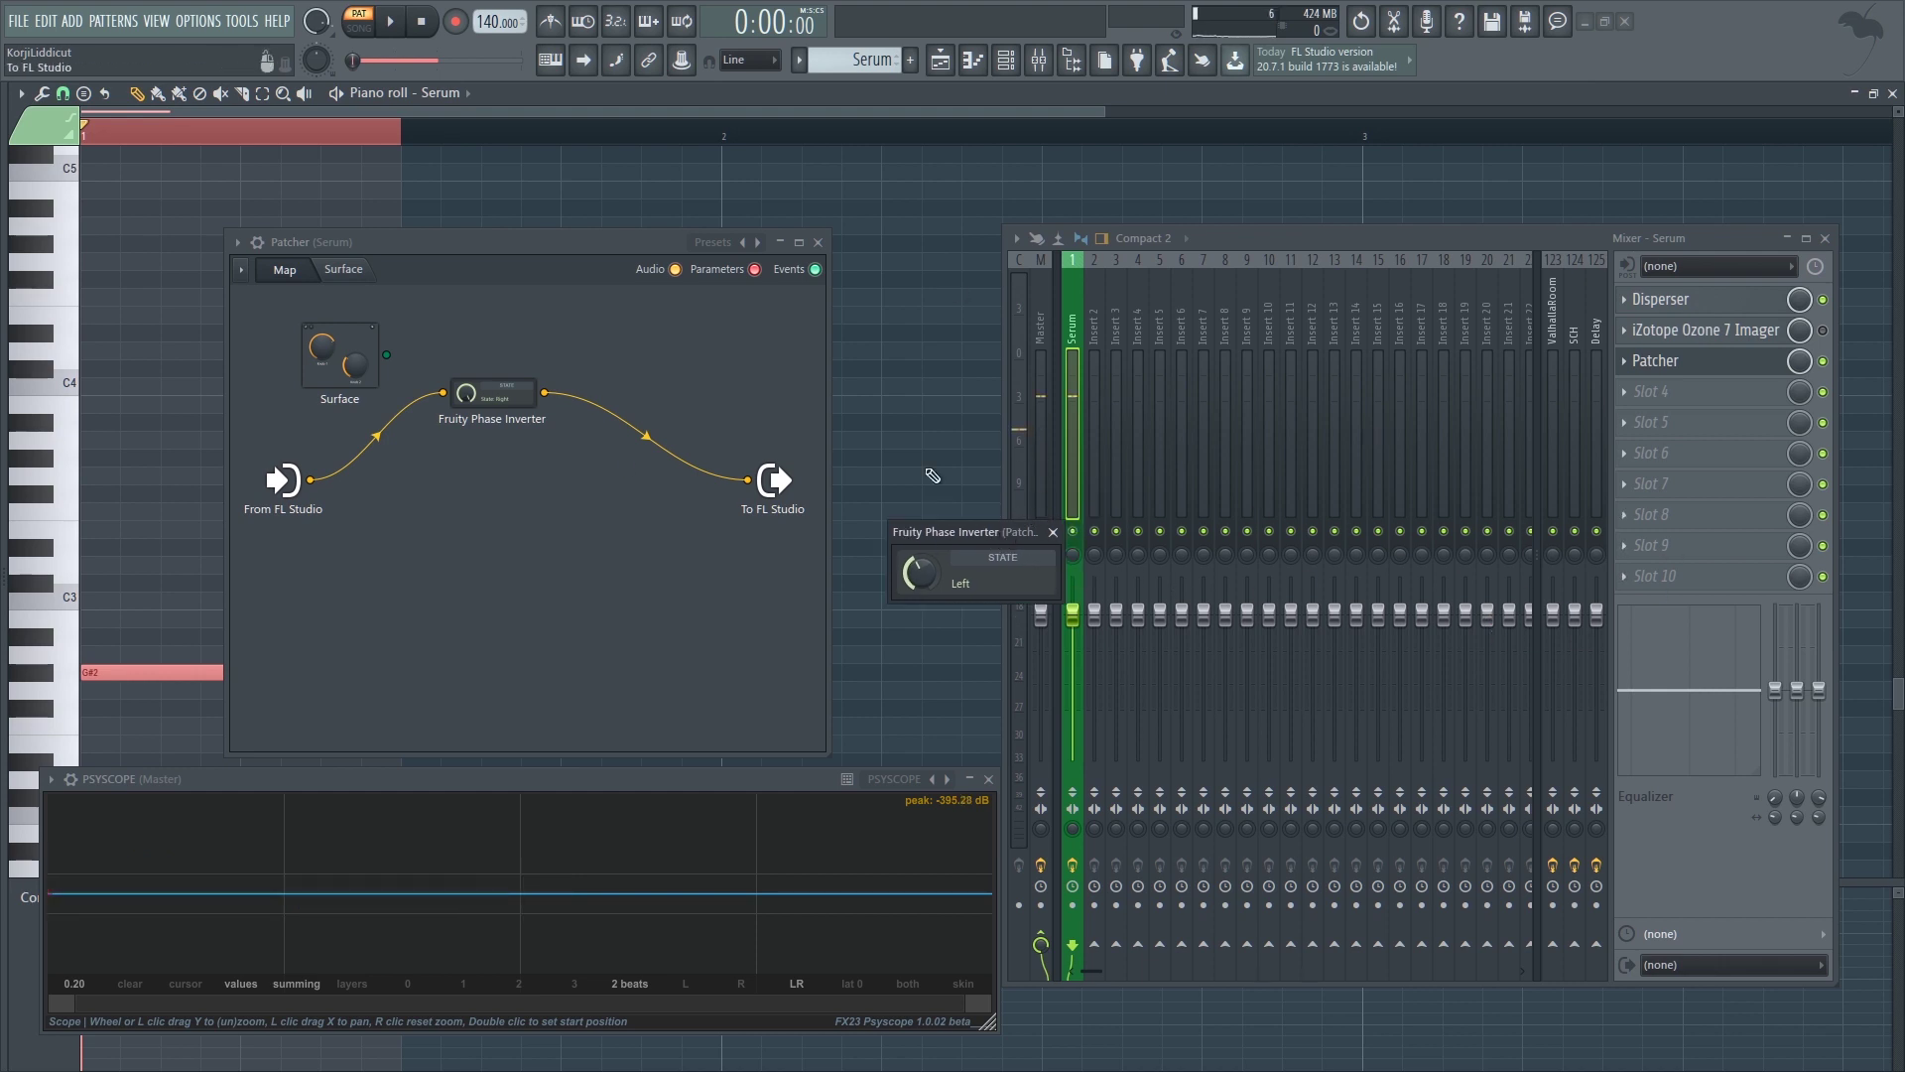
key("space")
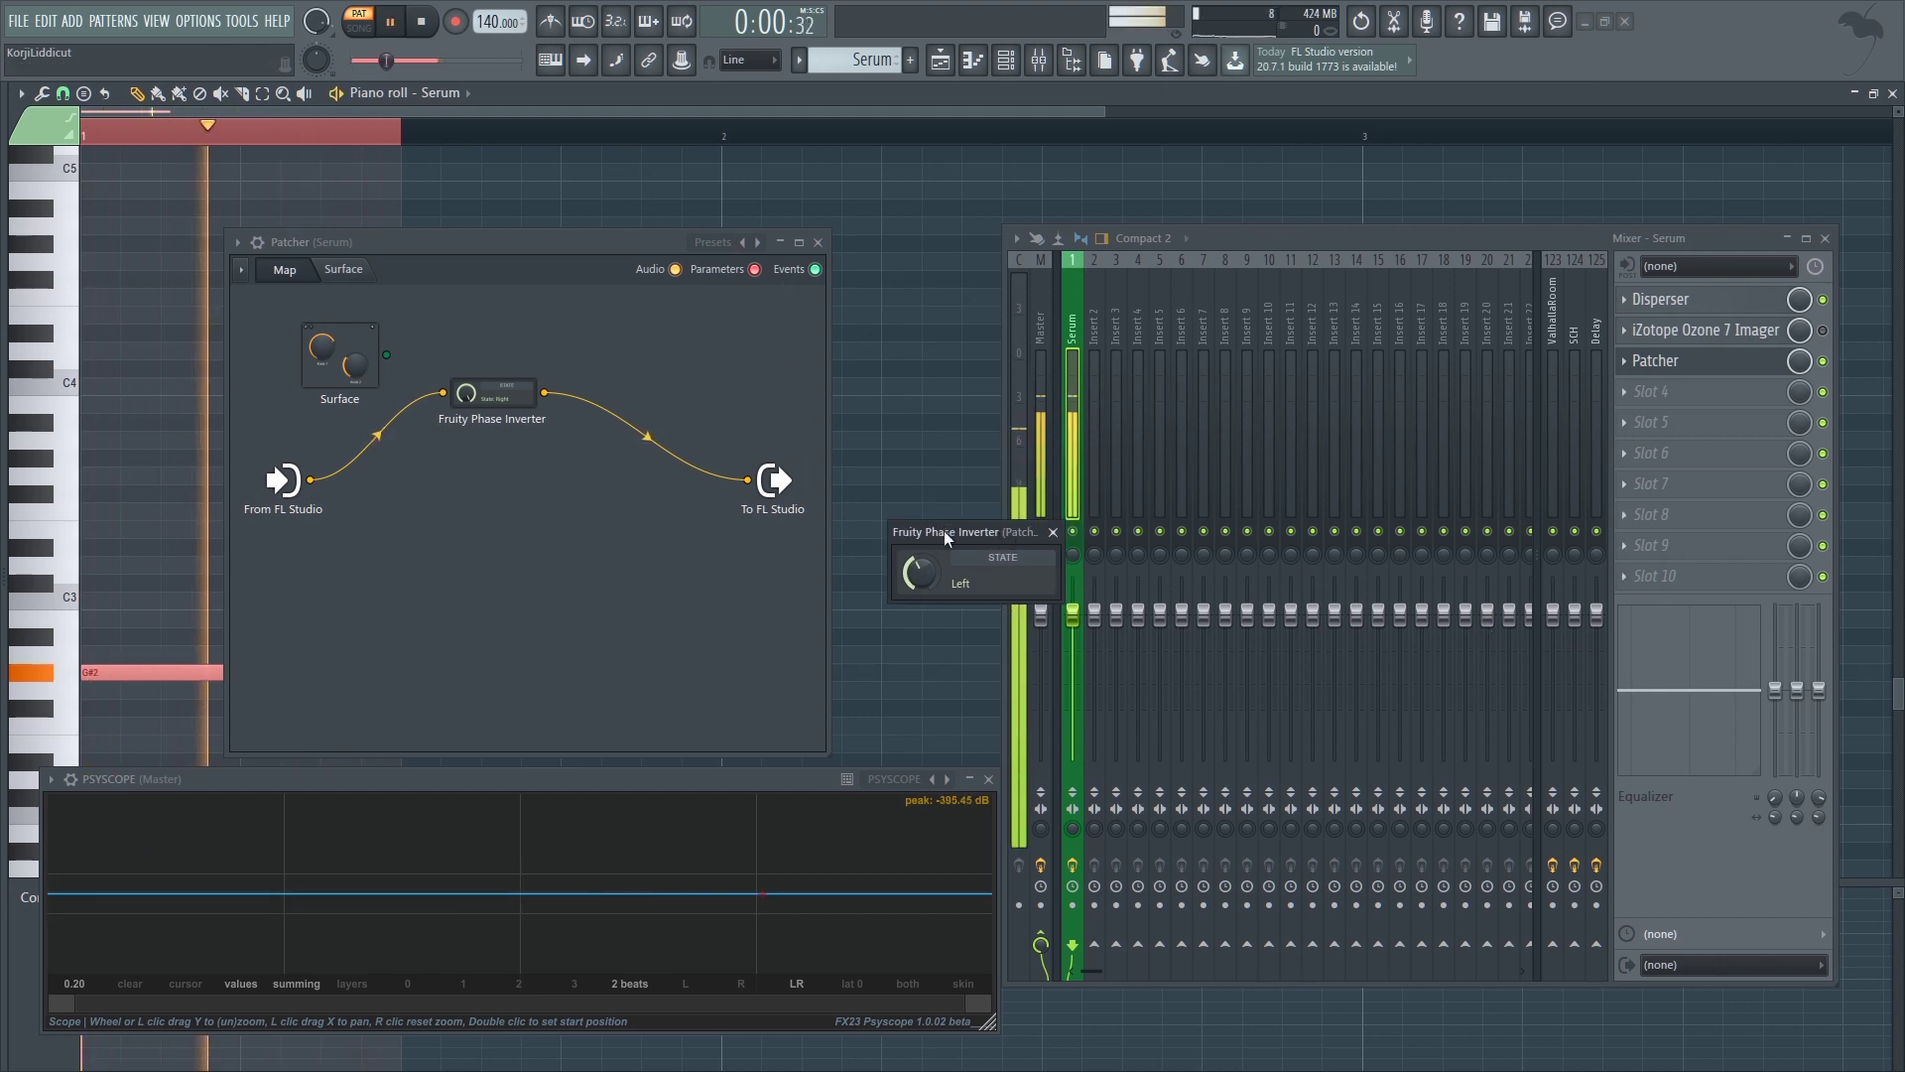
key("space")
left_click_drag(960, 532, 936, 530)
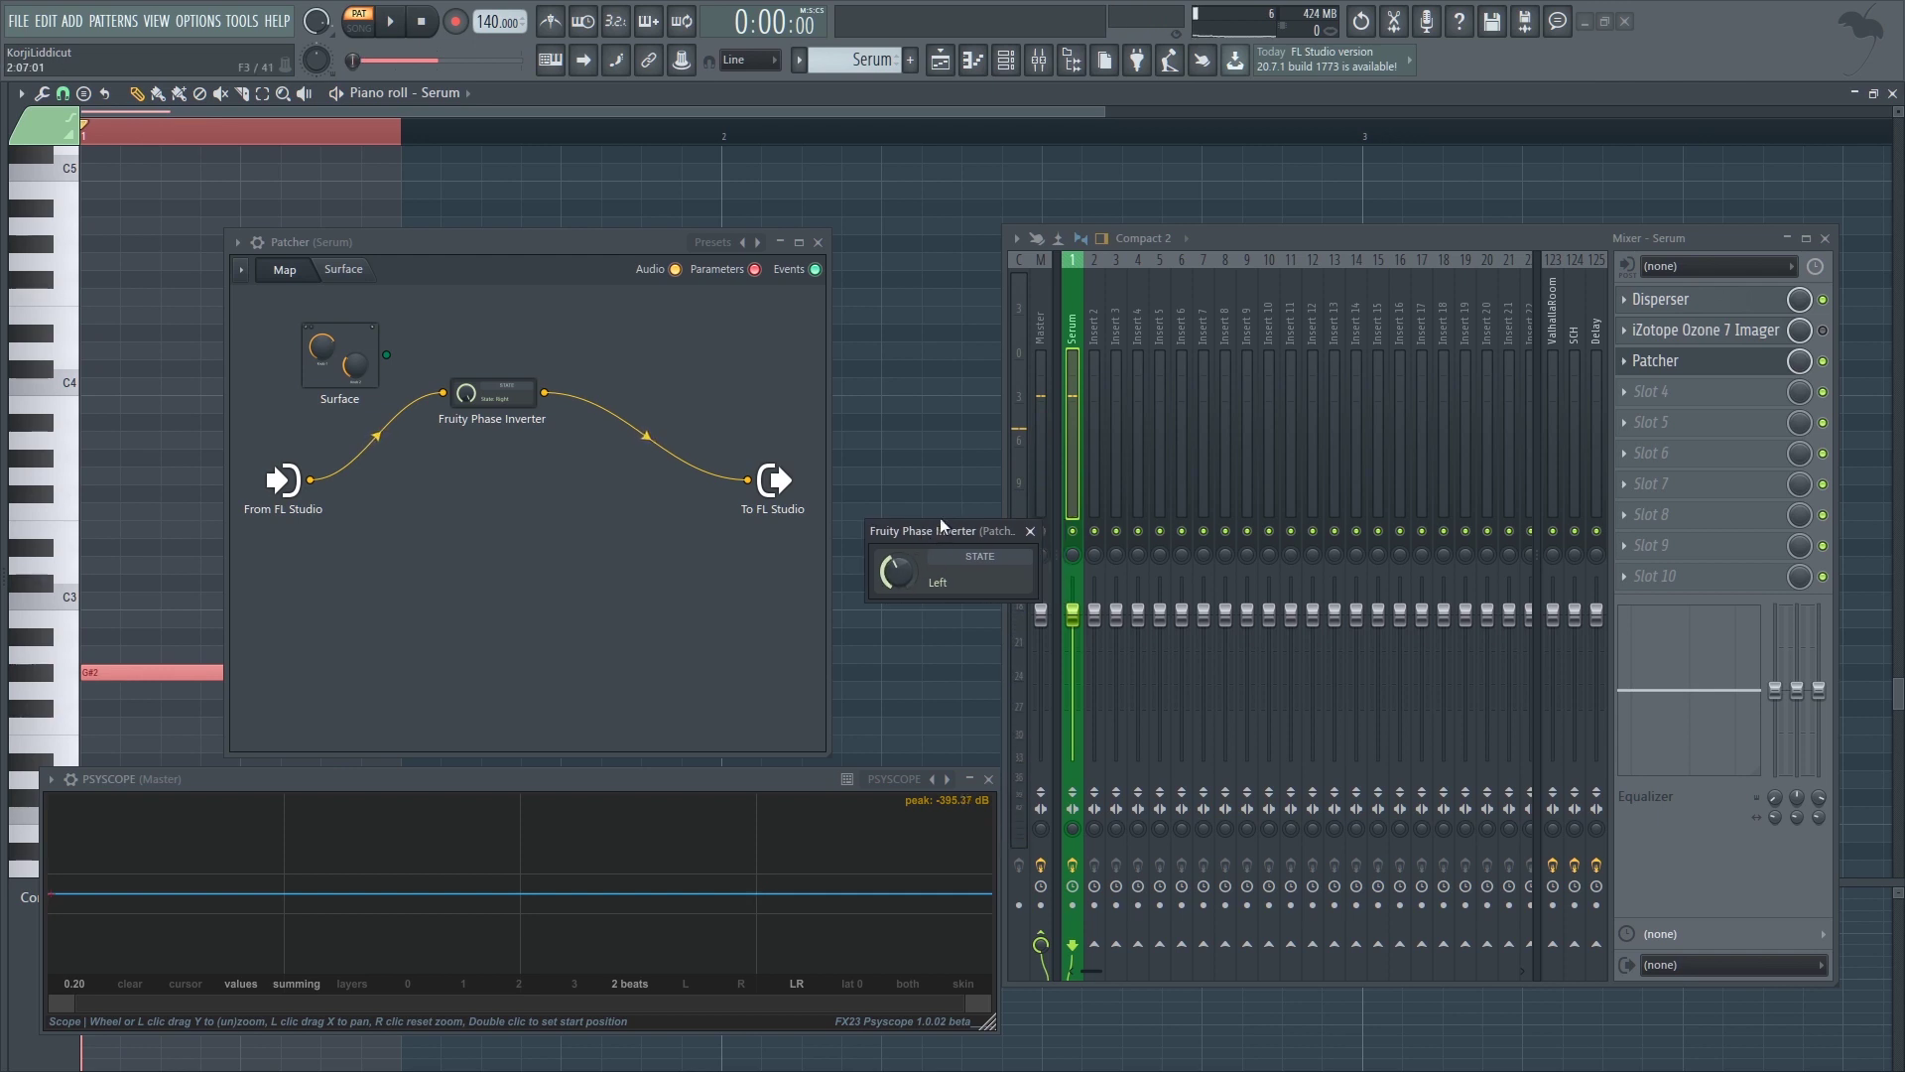
key("space")
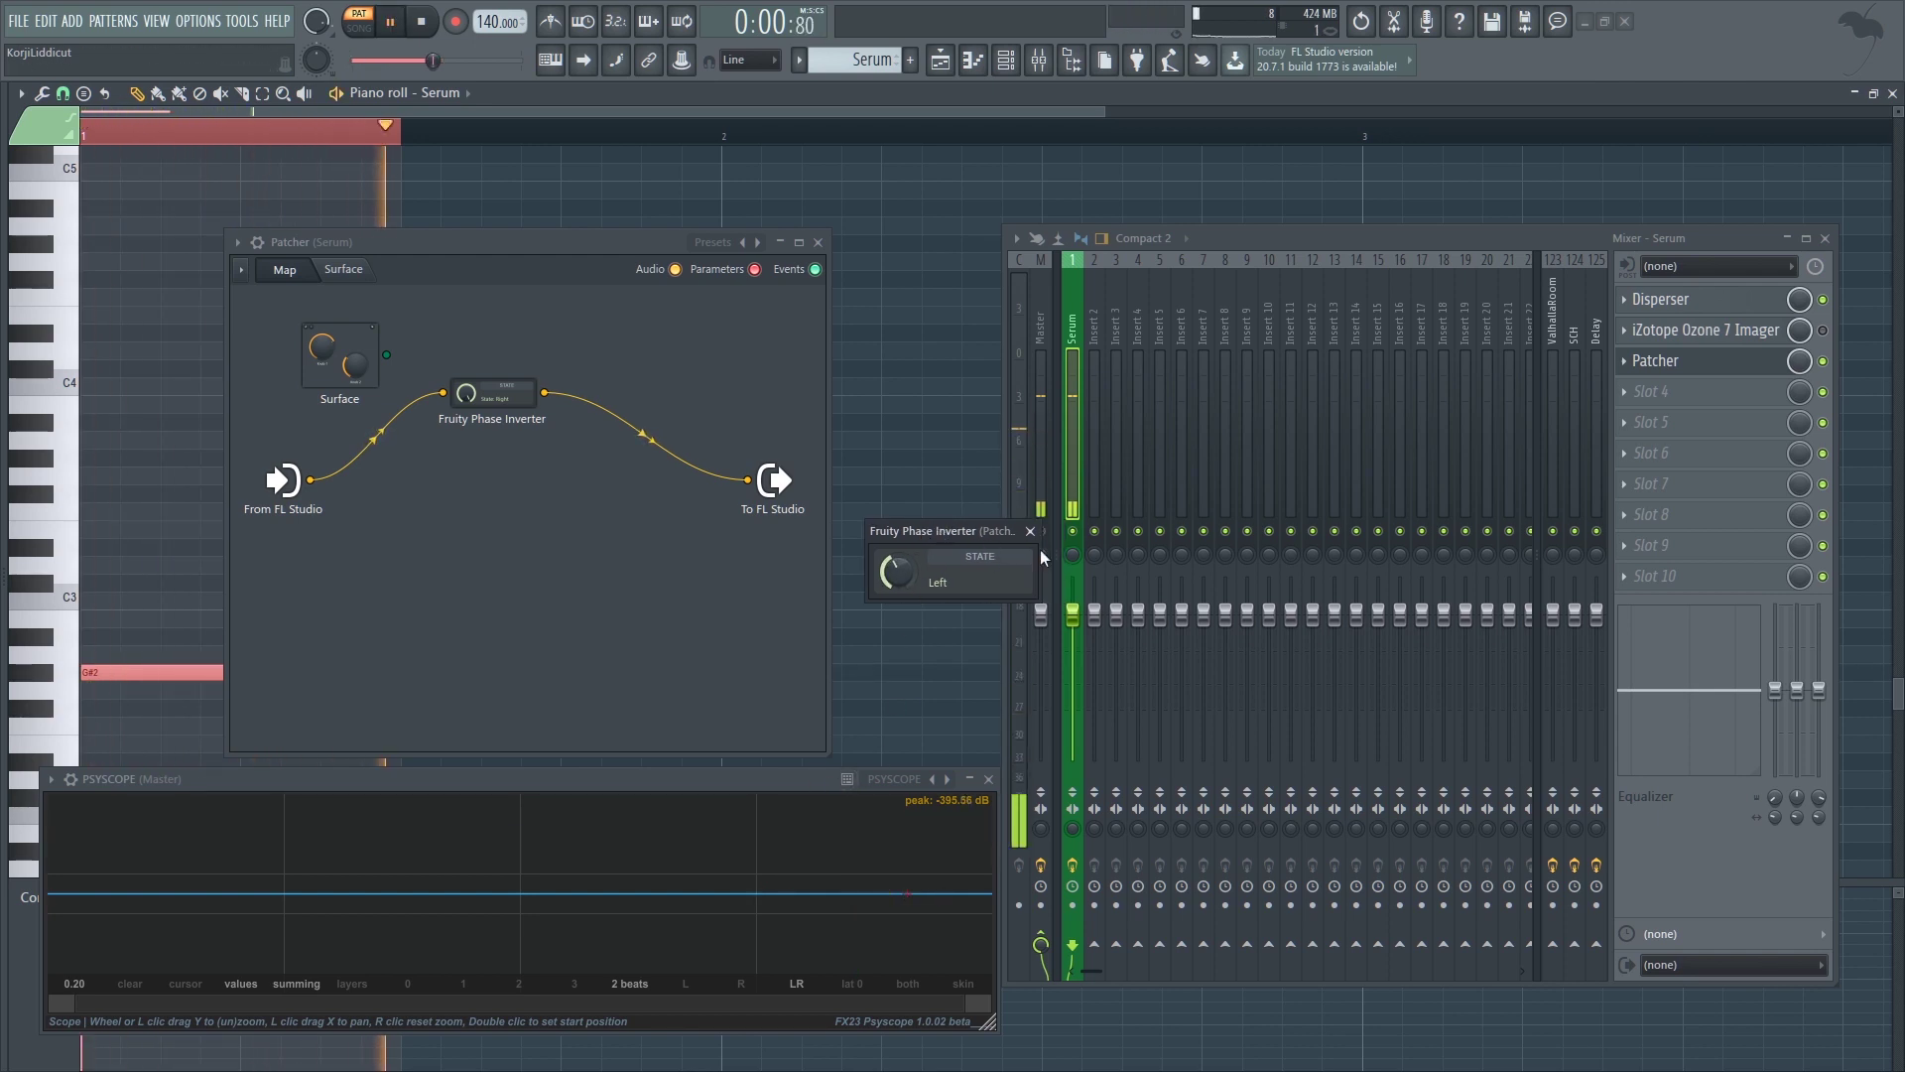
key("space")
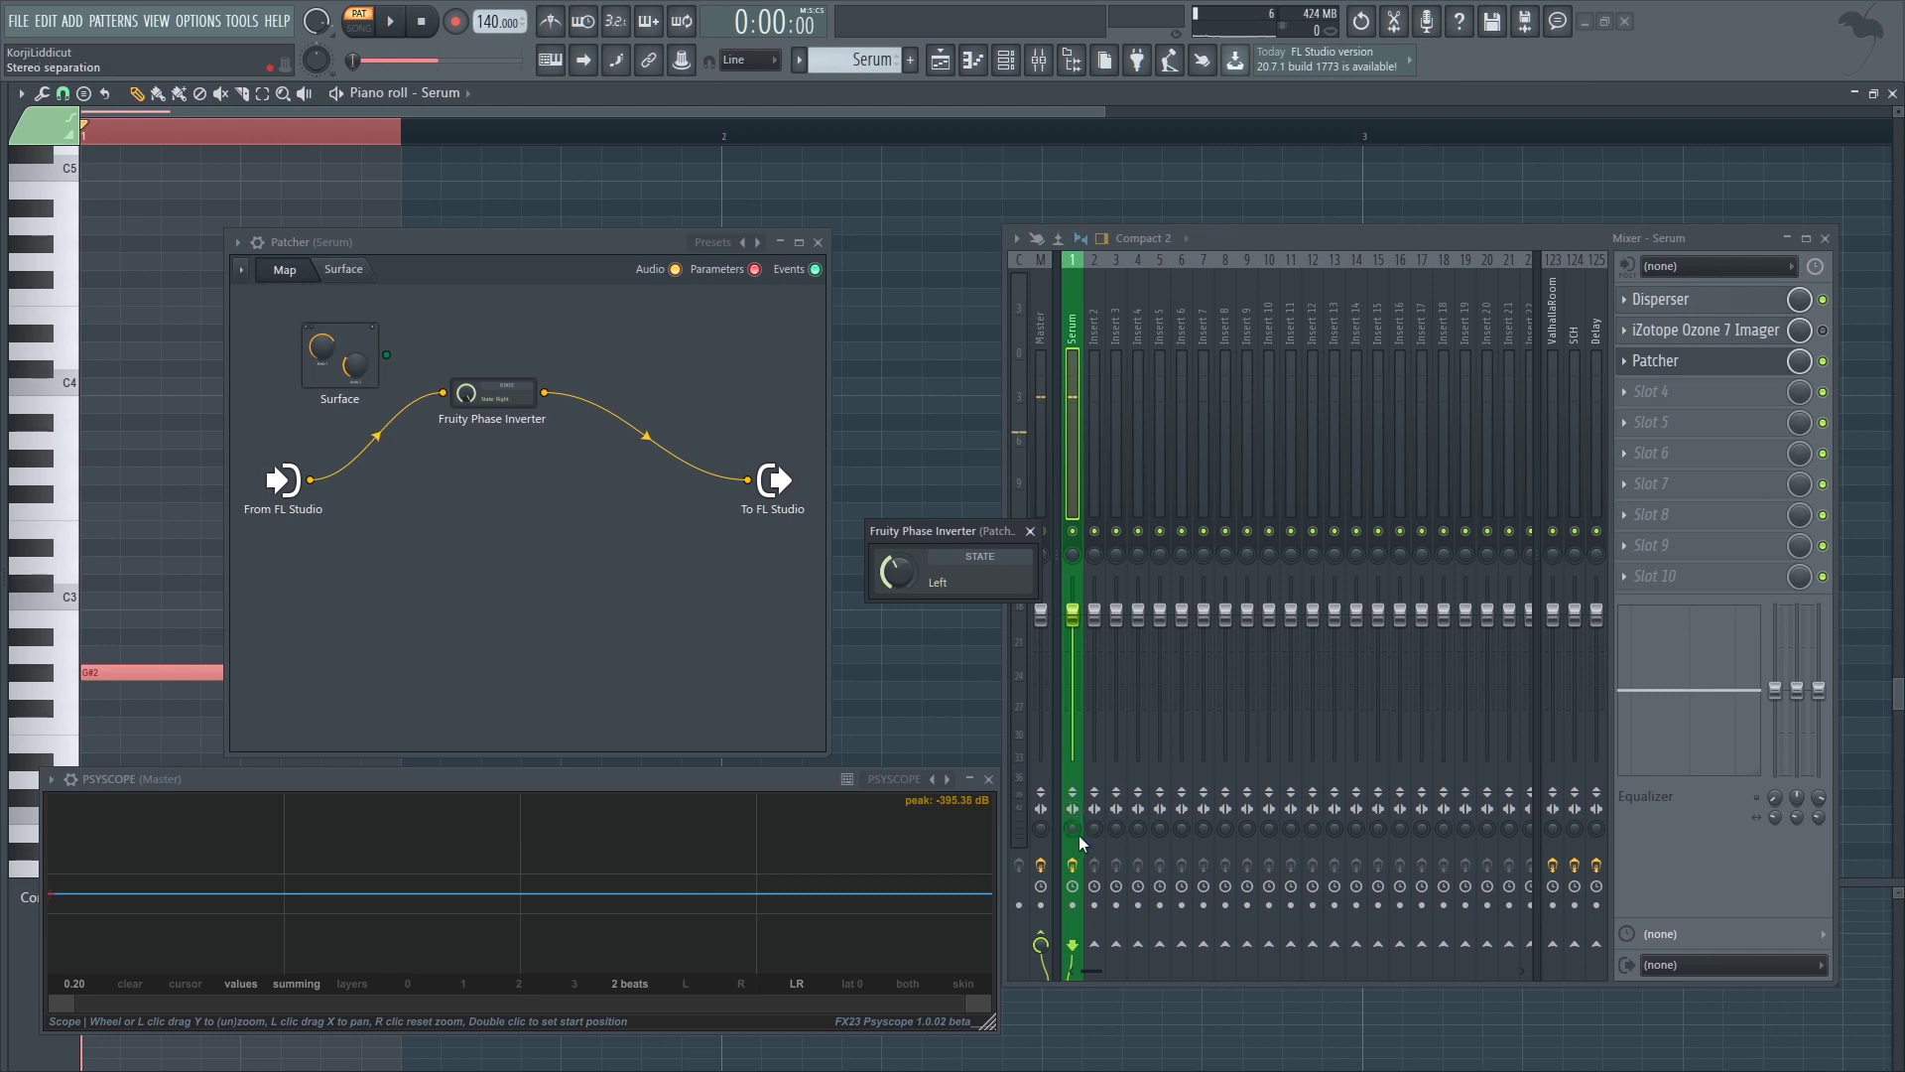
- Change the Serum mixer track's stereo separation while the bass plays
key("space")
left_click_drag(1073, 828, 1072, 730)
key("space")
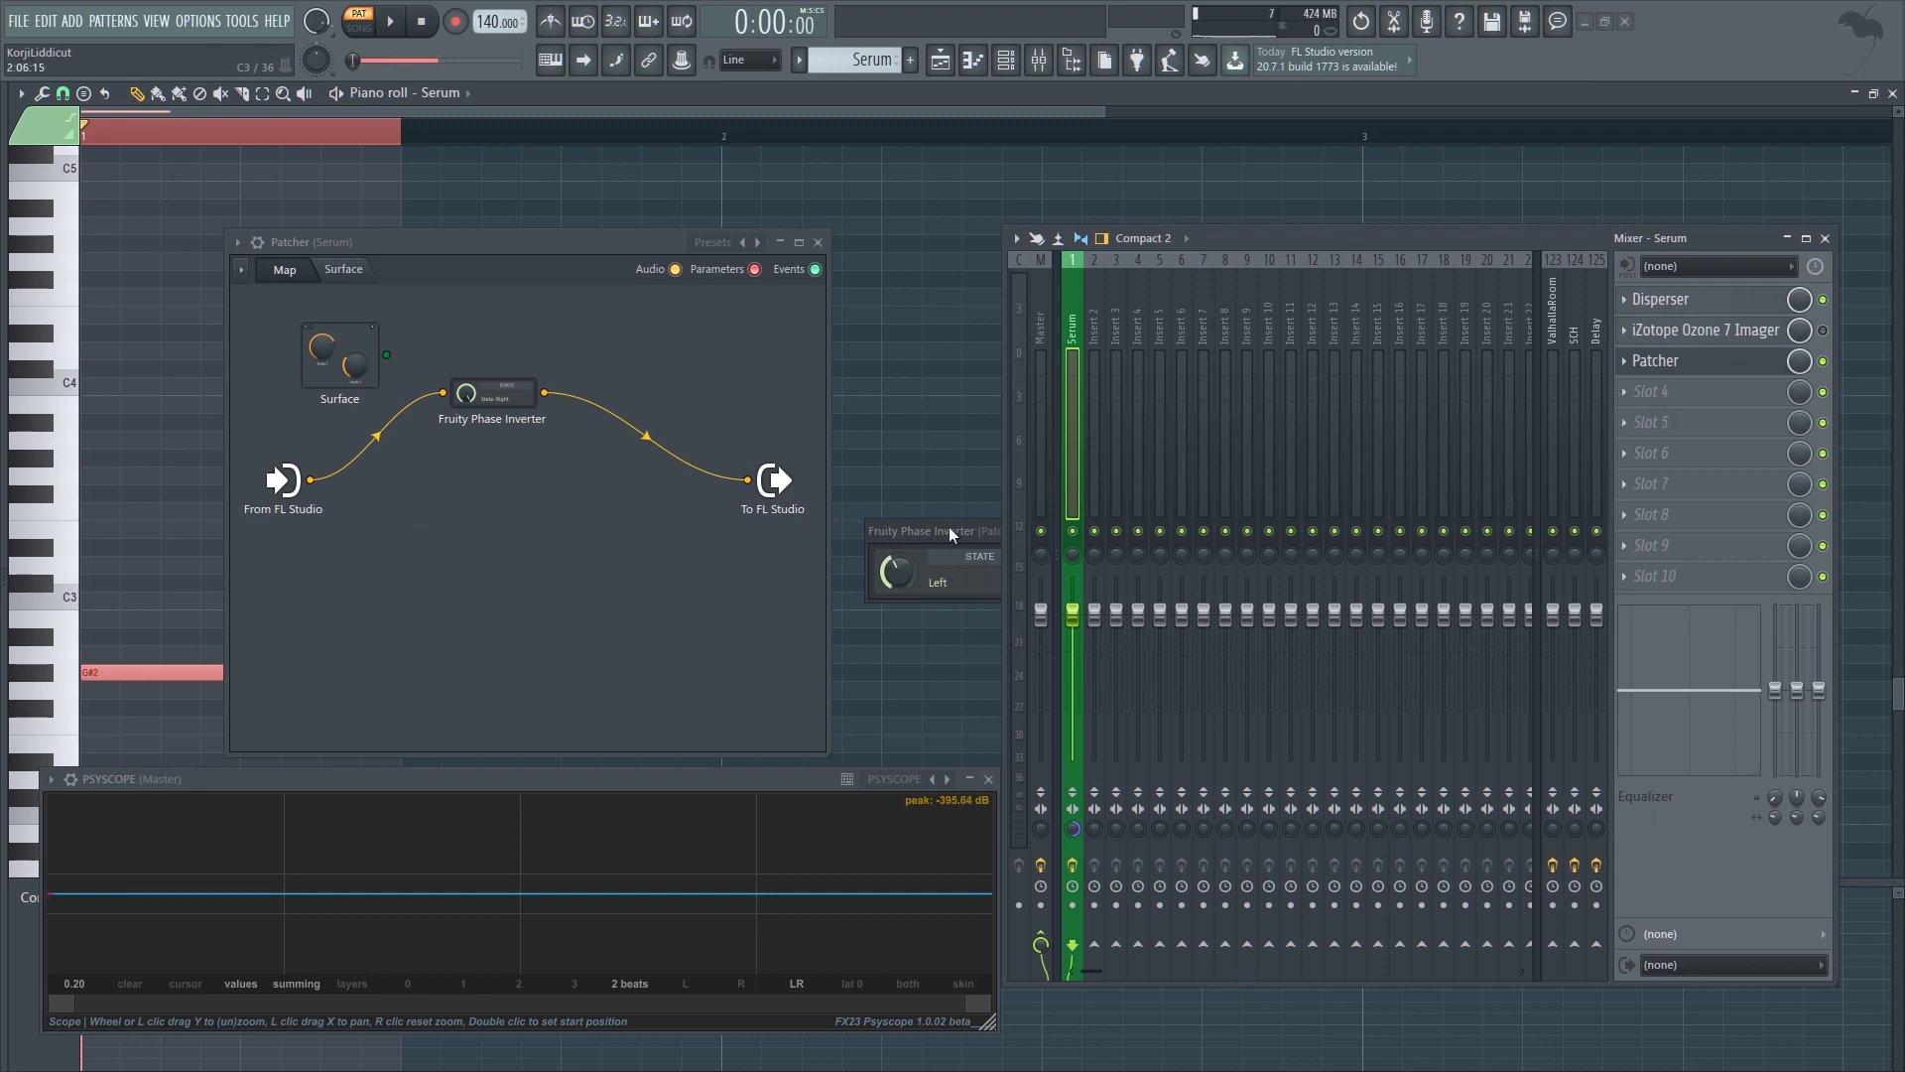
- Bring PSYSCOPE to the front and play the bass to examine the master waveform
left_click(623, 774)
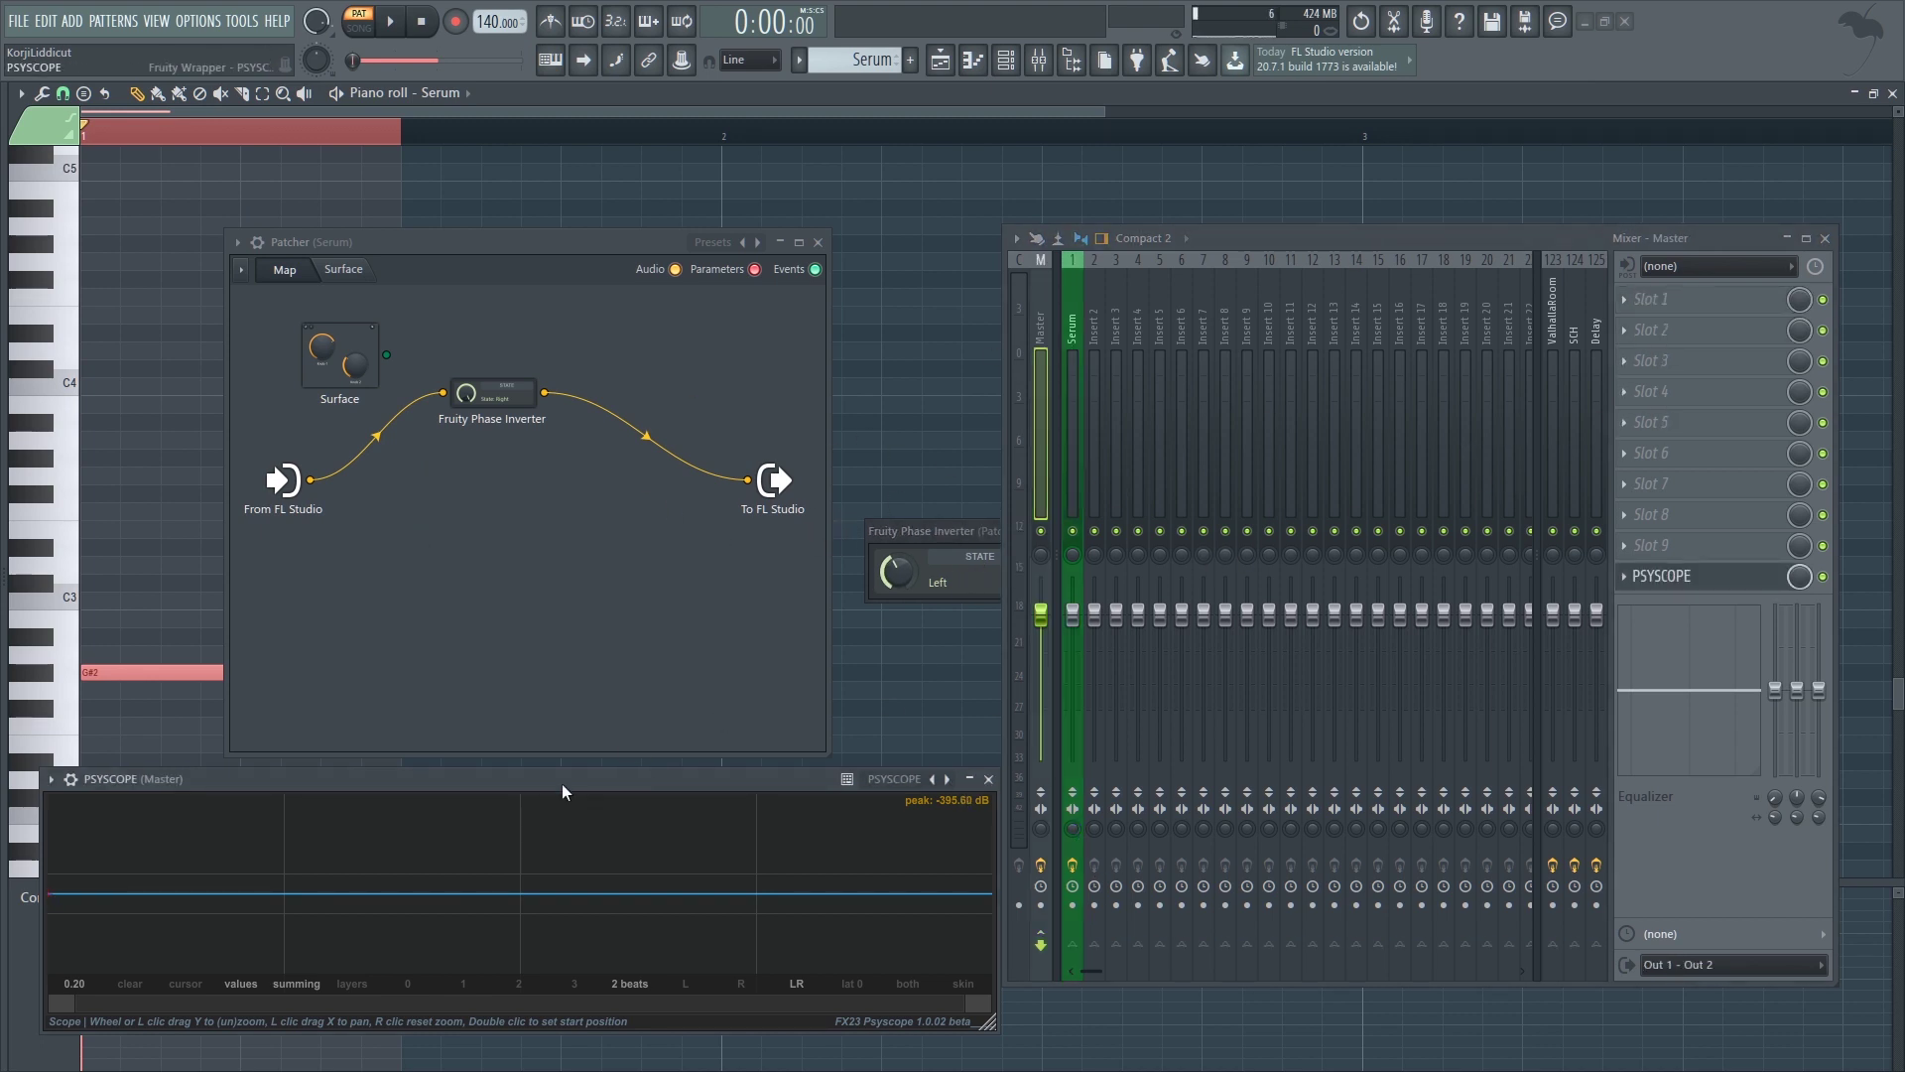
key("space")
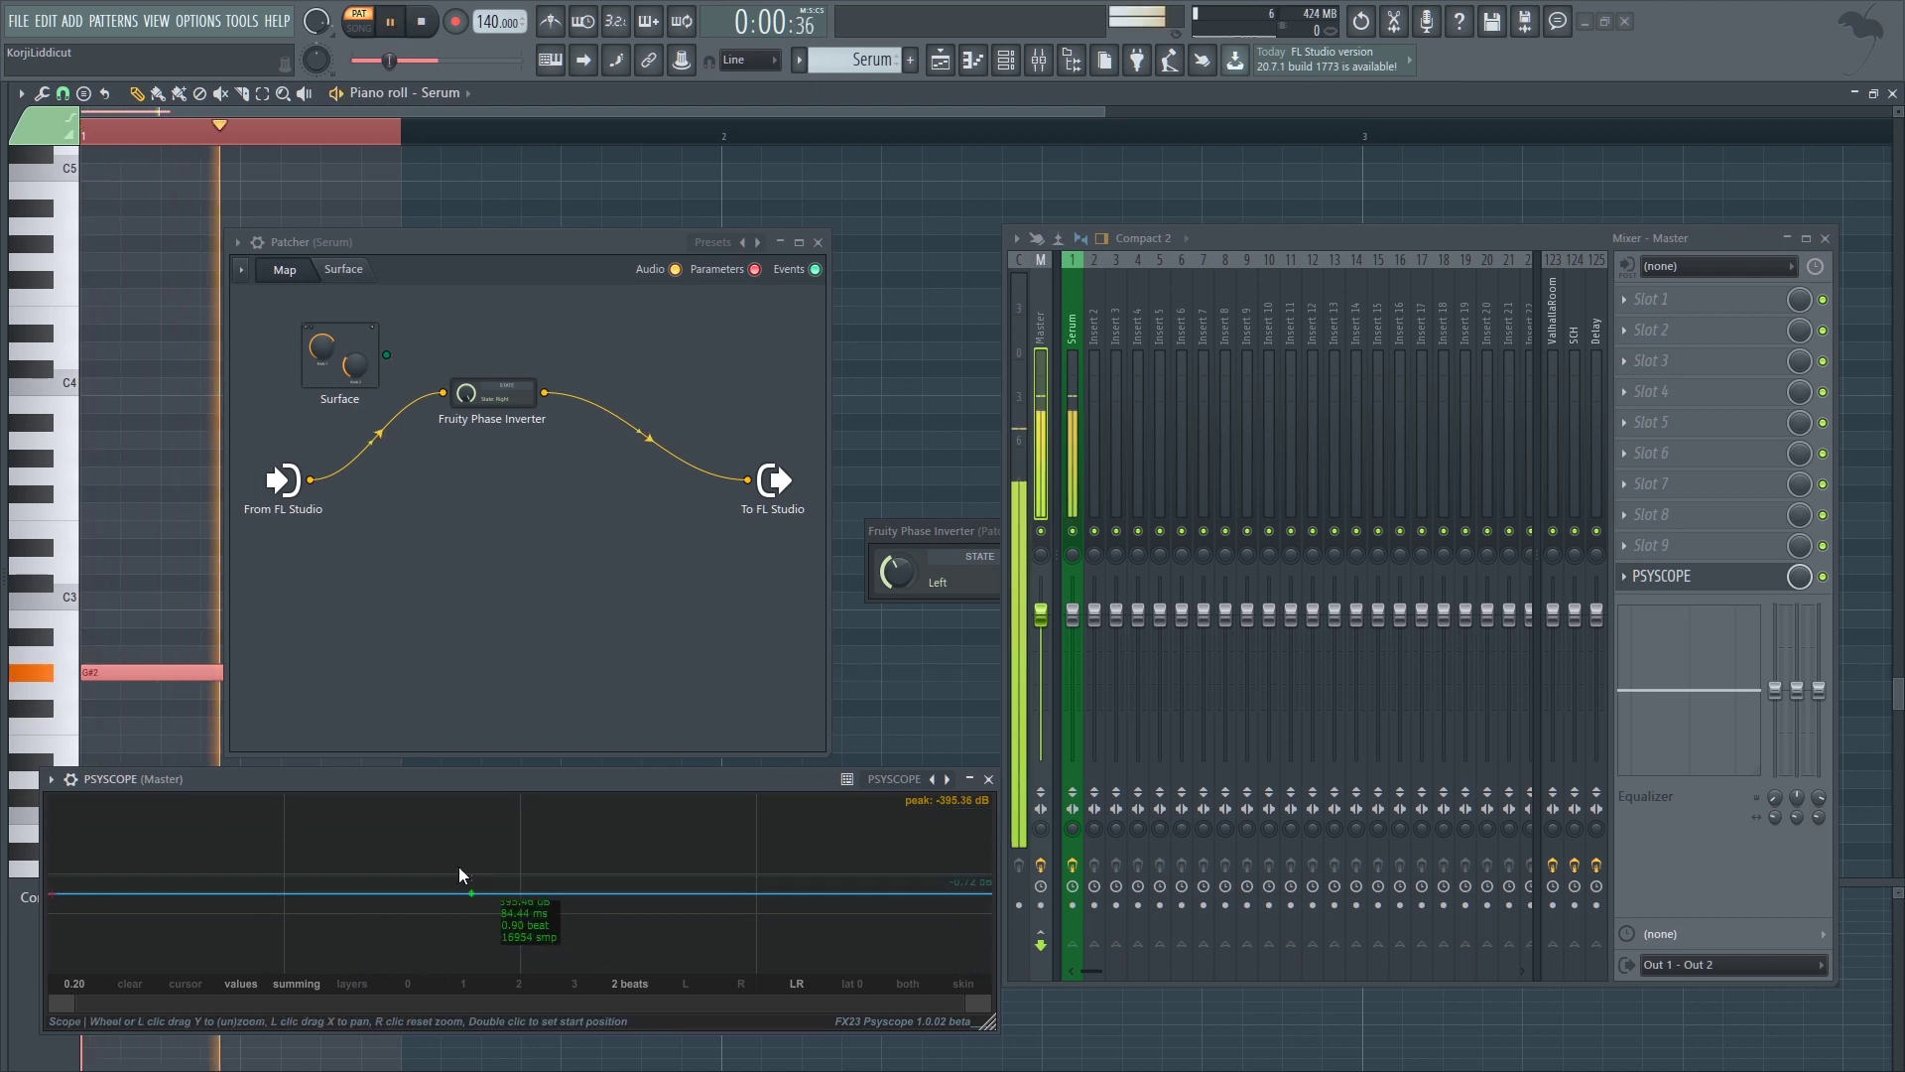
key("space")
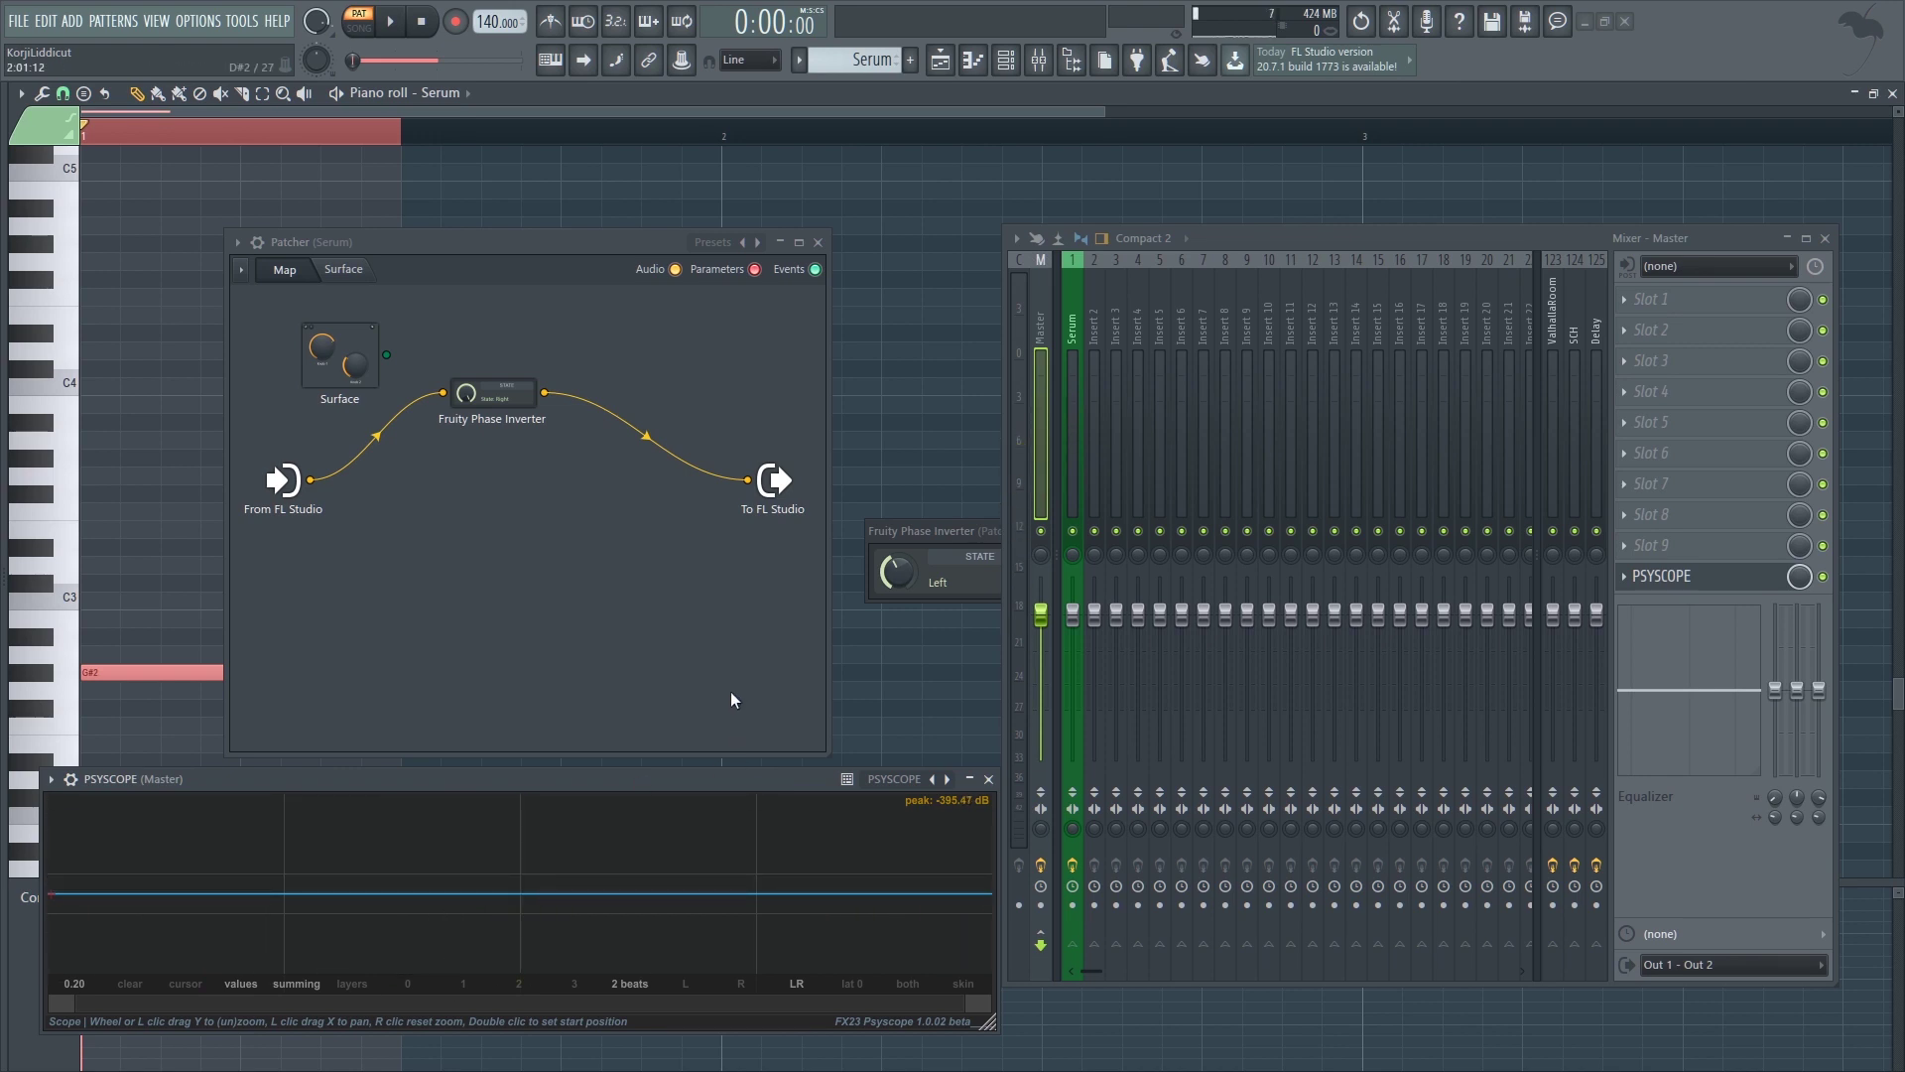
- In the Serum track's Patcher map, move the Phase Inverter aside and connect From FL Studio directly to To FL Studio
left_click(1072, 395)
left_click_drag(501, 398, 536, 368)
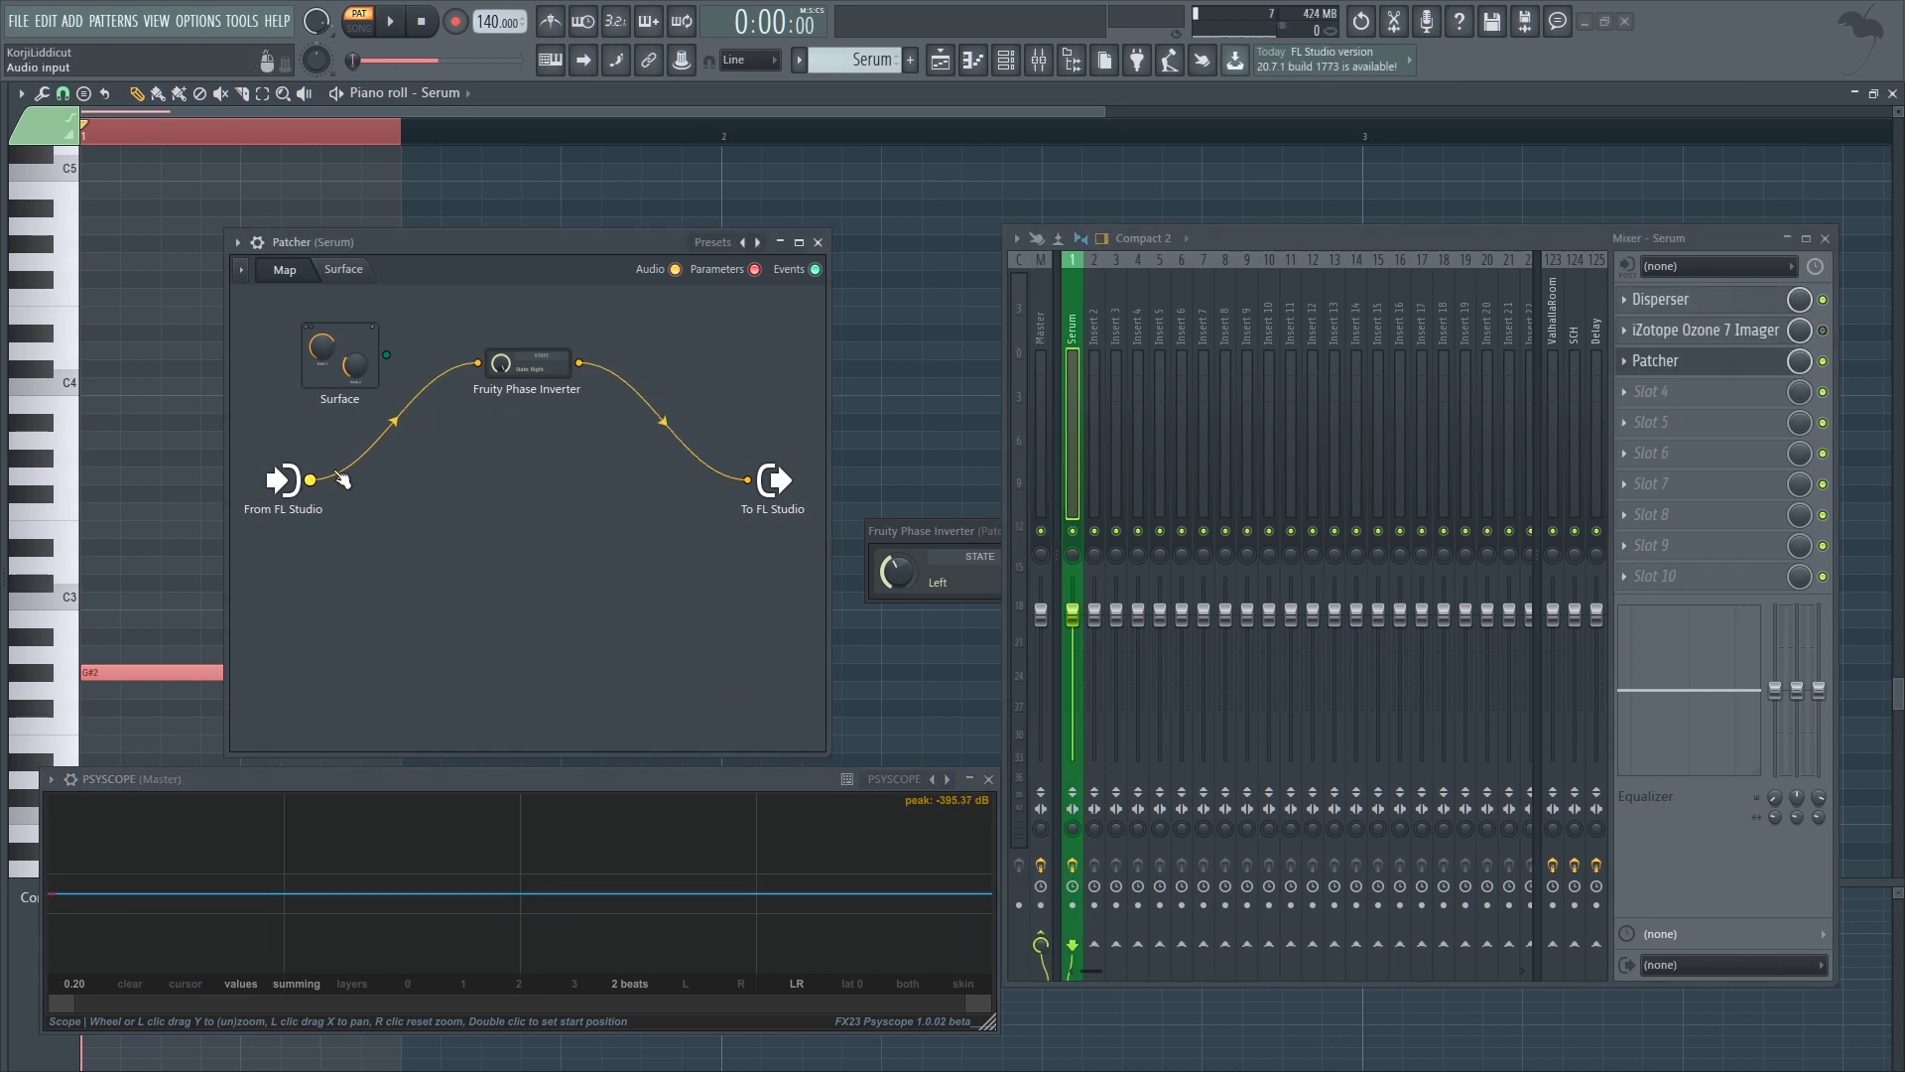
left_click_drag(311, 480, 746, 483)
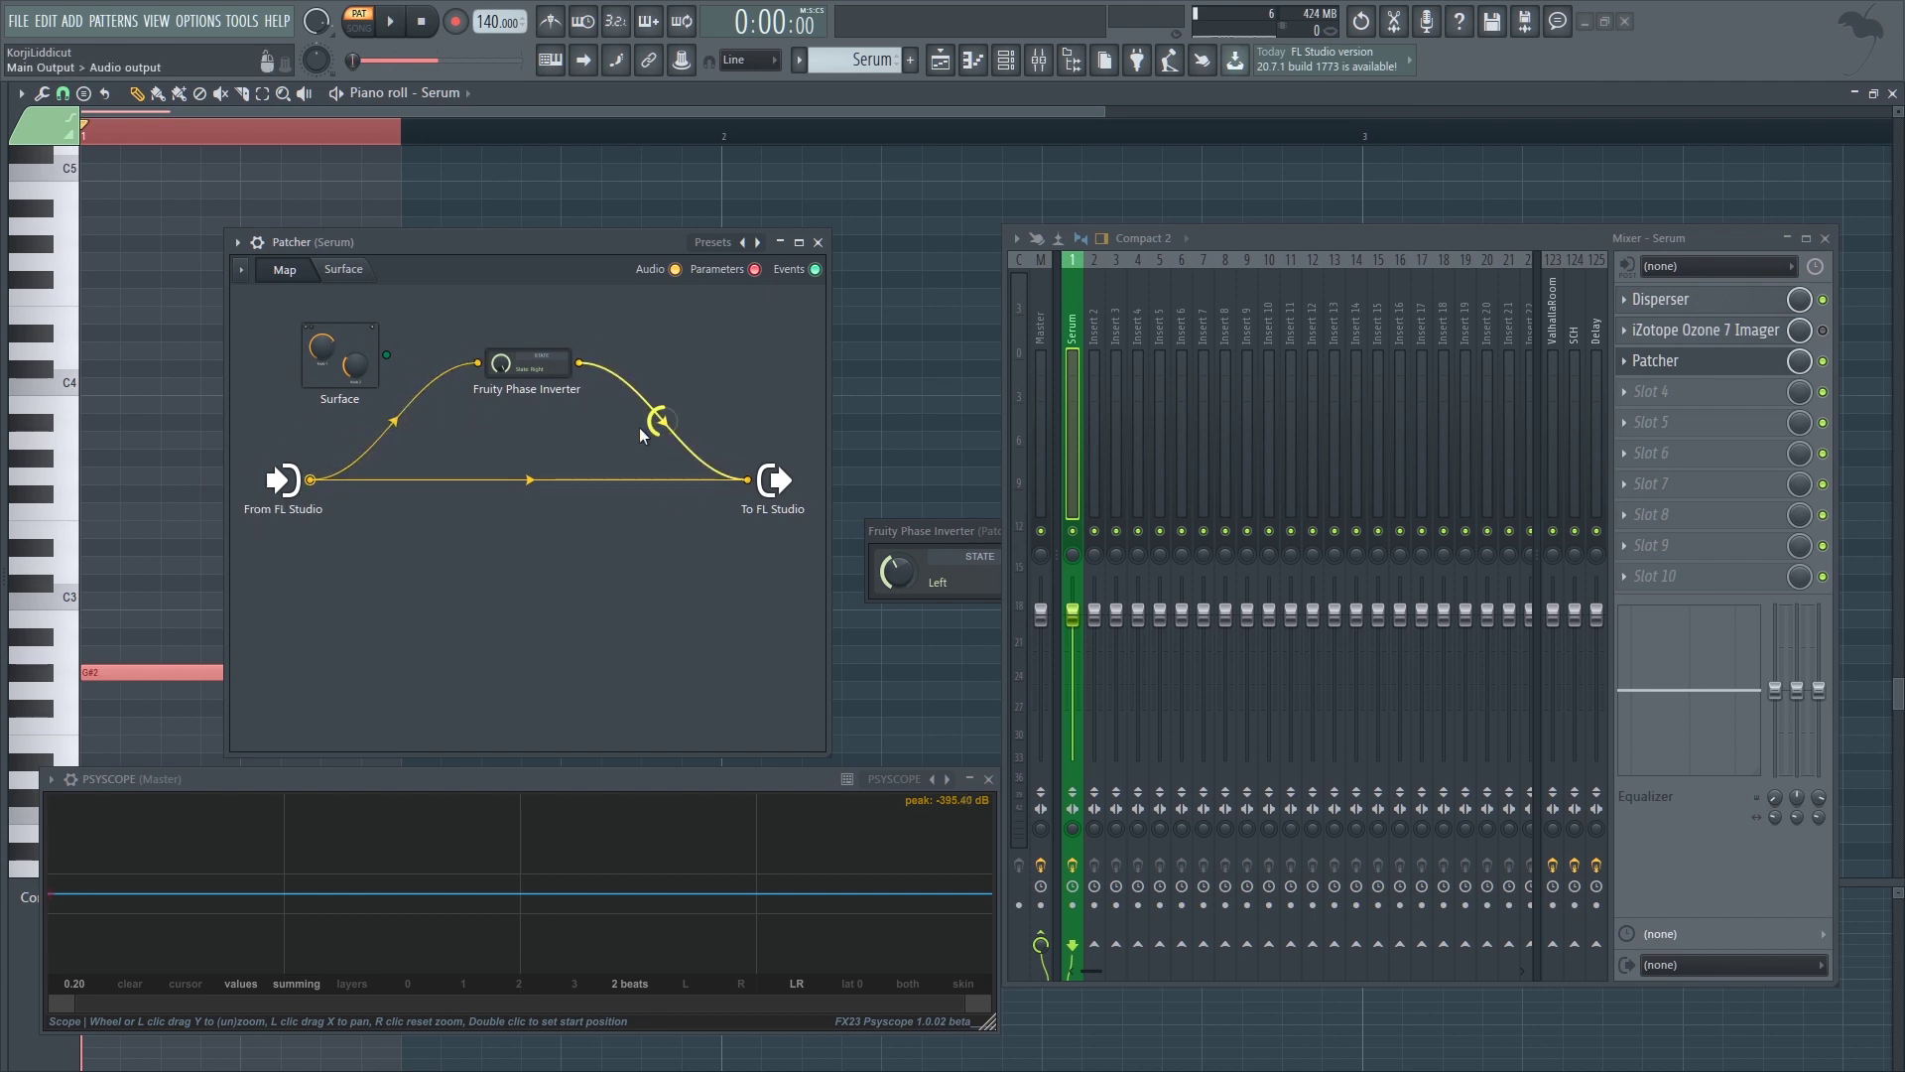
- Add two Fruity Stereo Shapers in series between From FL Studio and the Phase Inverter, and close the open shaper window
key("F8")
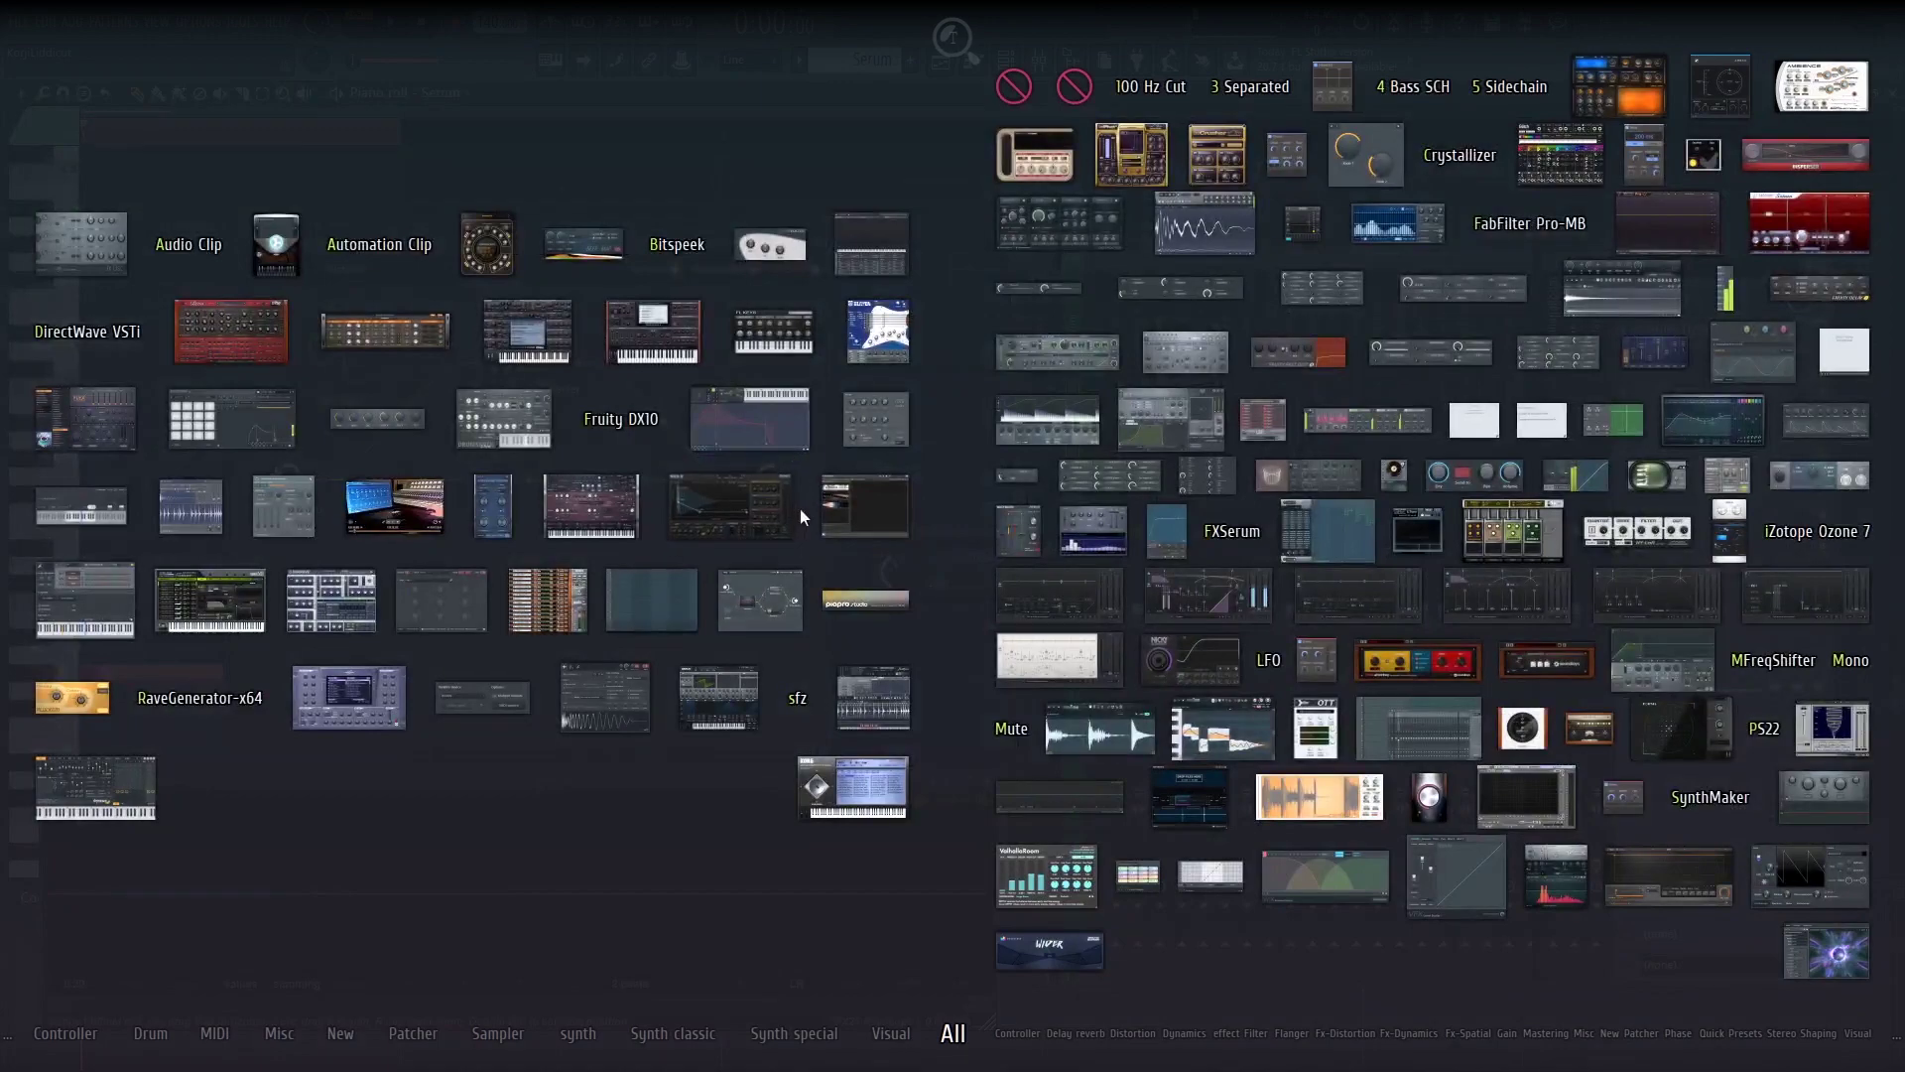
type("stere")
left_click_drag(1200, 744, 415, 435)
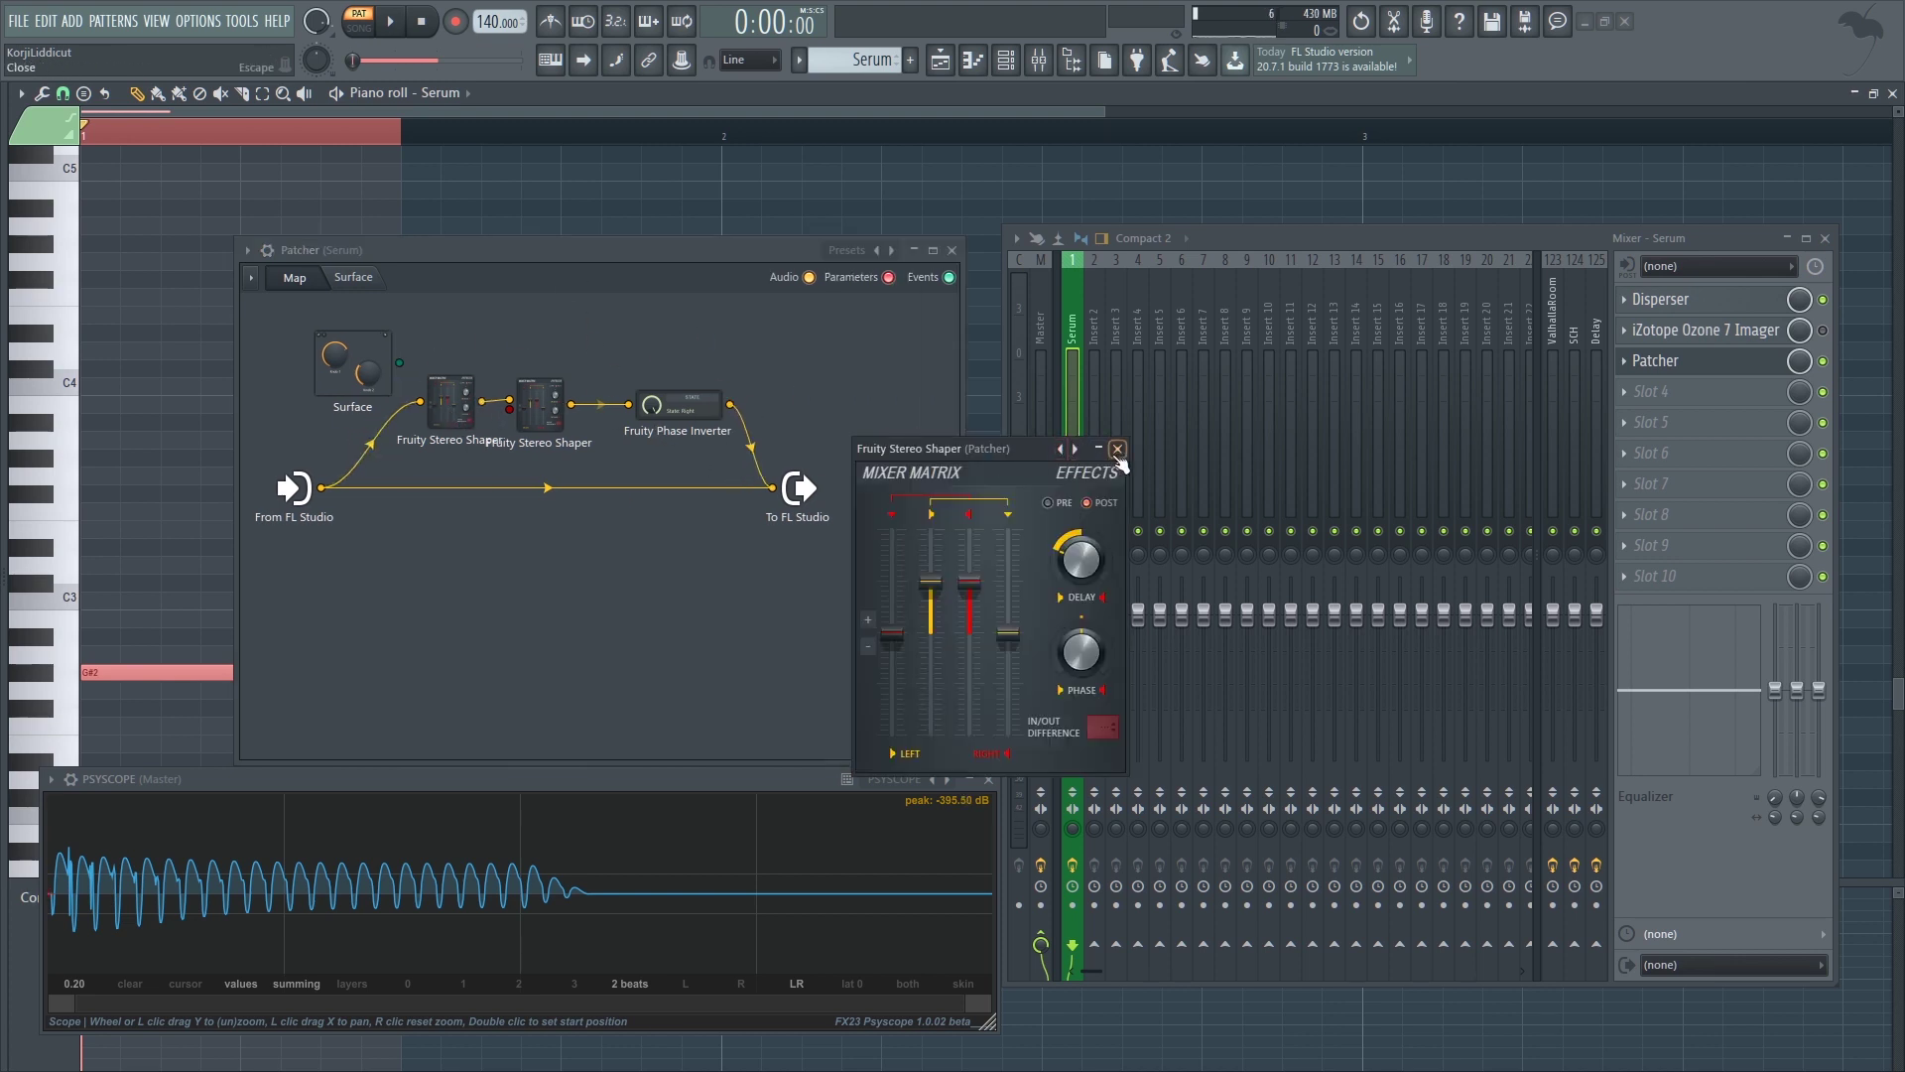
left_click(1118, 449)
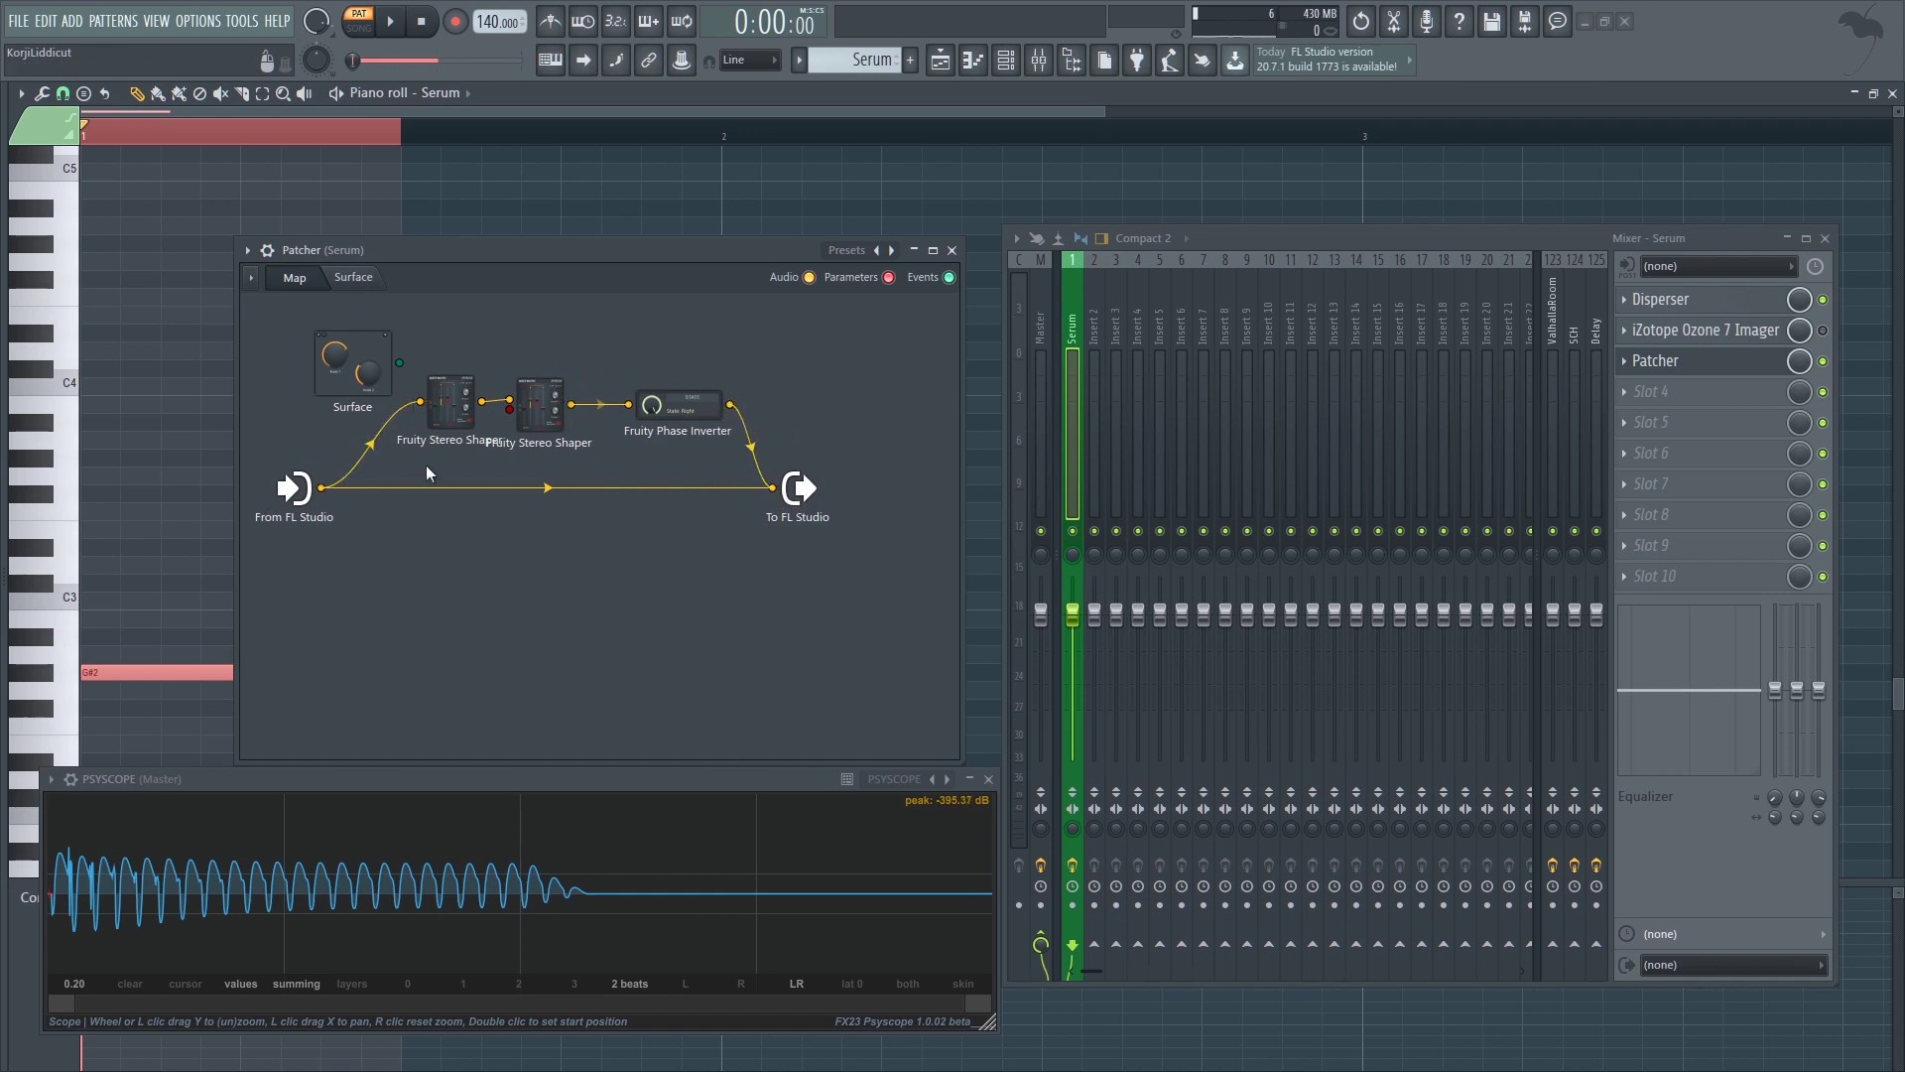
- Review the mixer matrix and delay of the Stereo Shapers and the Phase Inverter's state, closing their windows
left_click(444, 412)
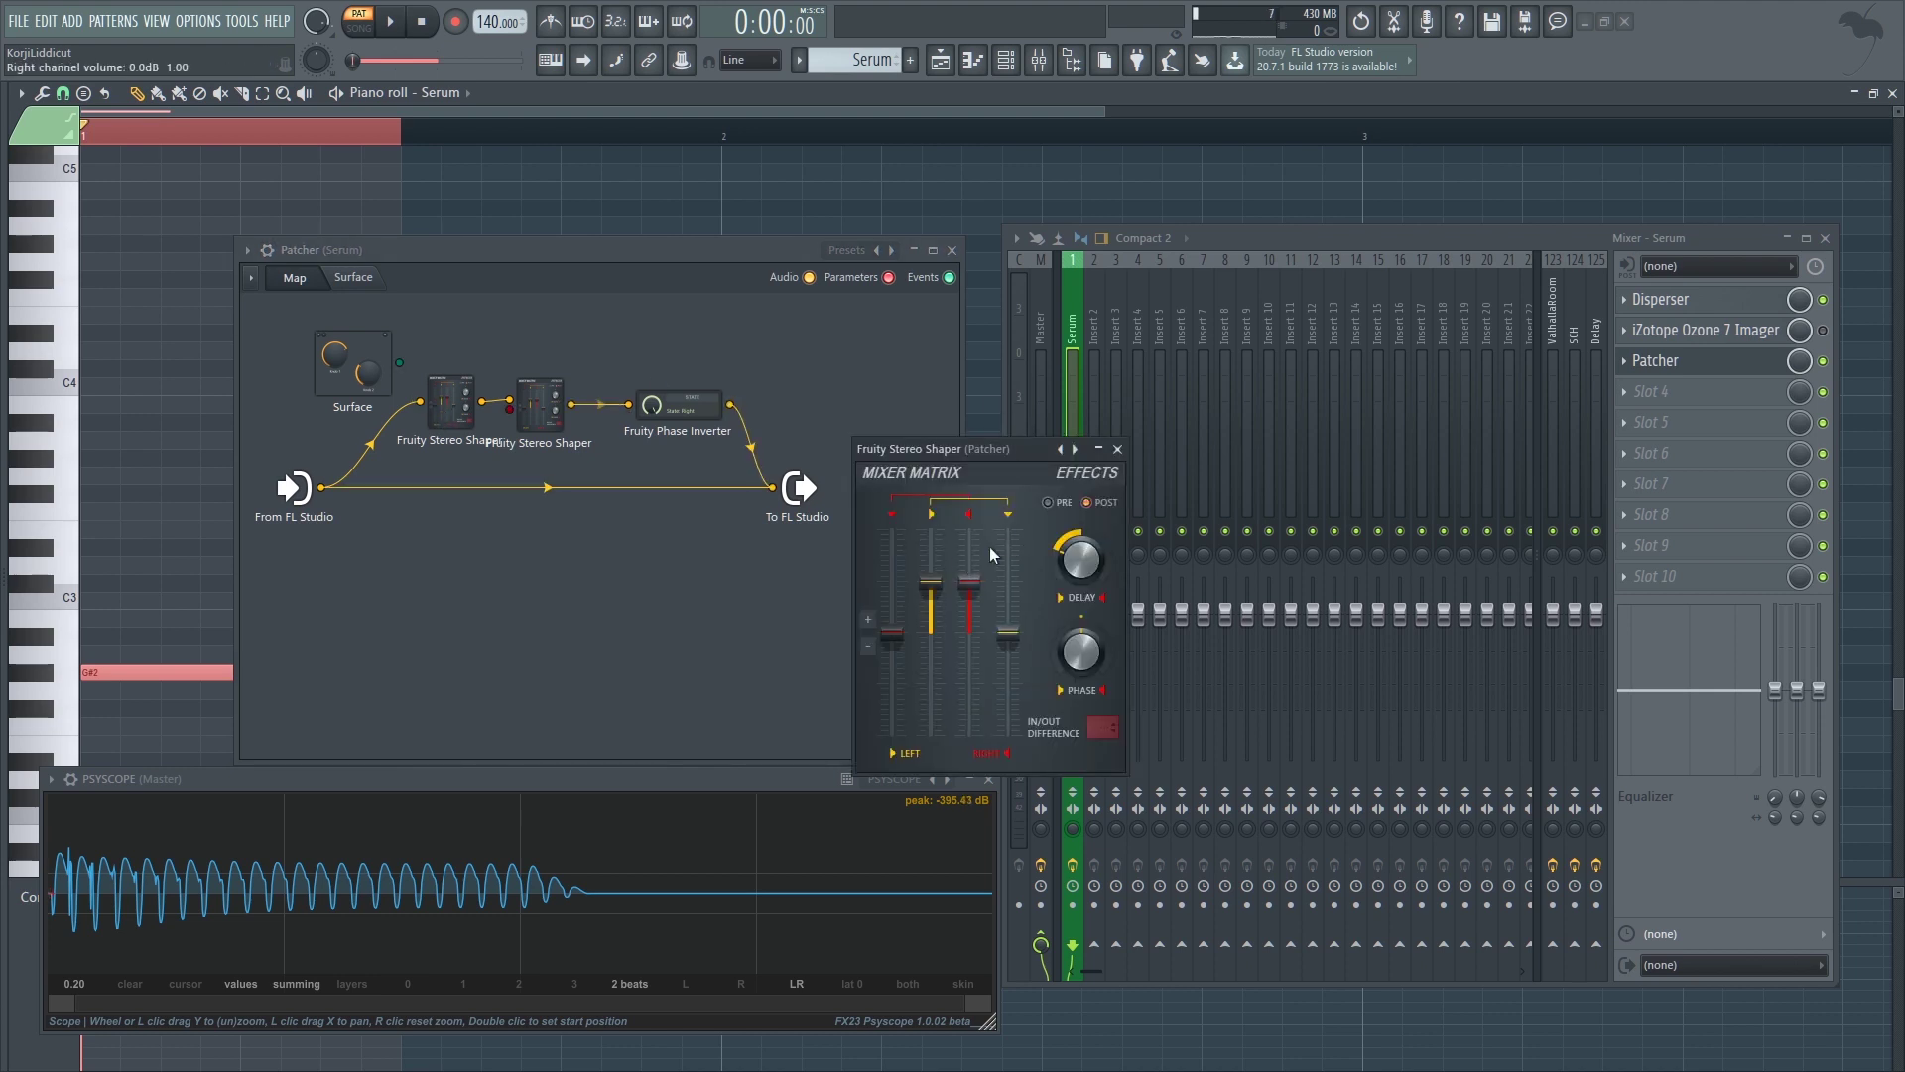
left_click_drag(987, 455, 887, 450)
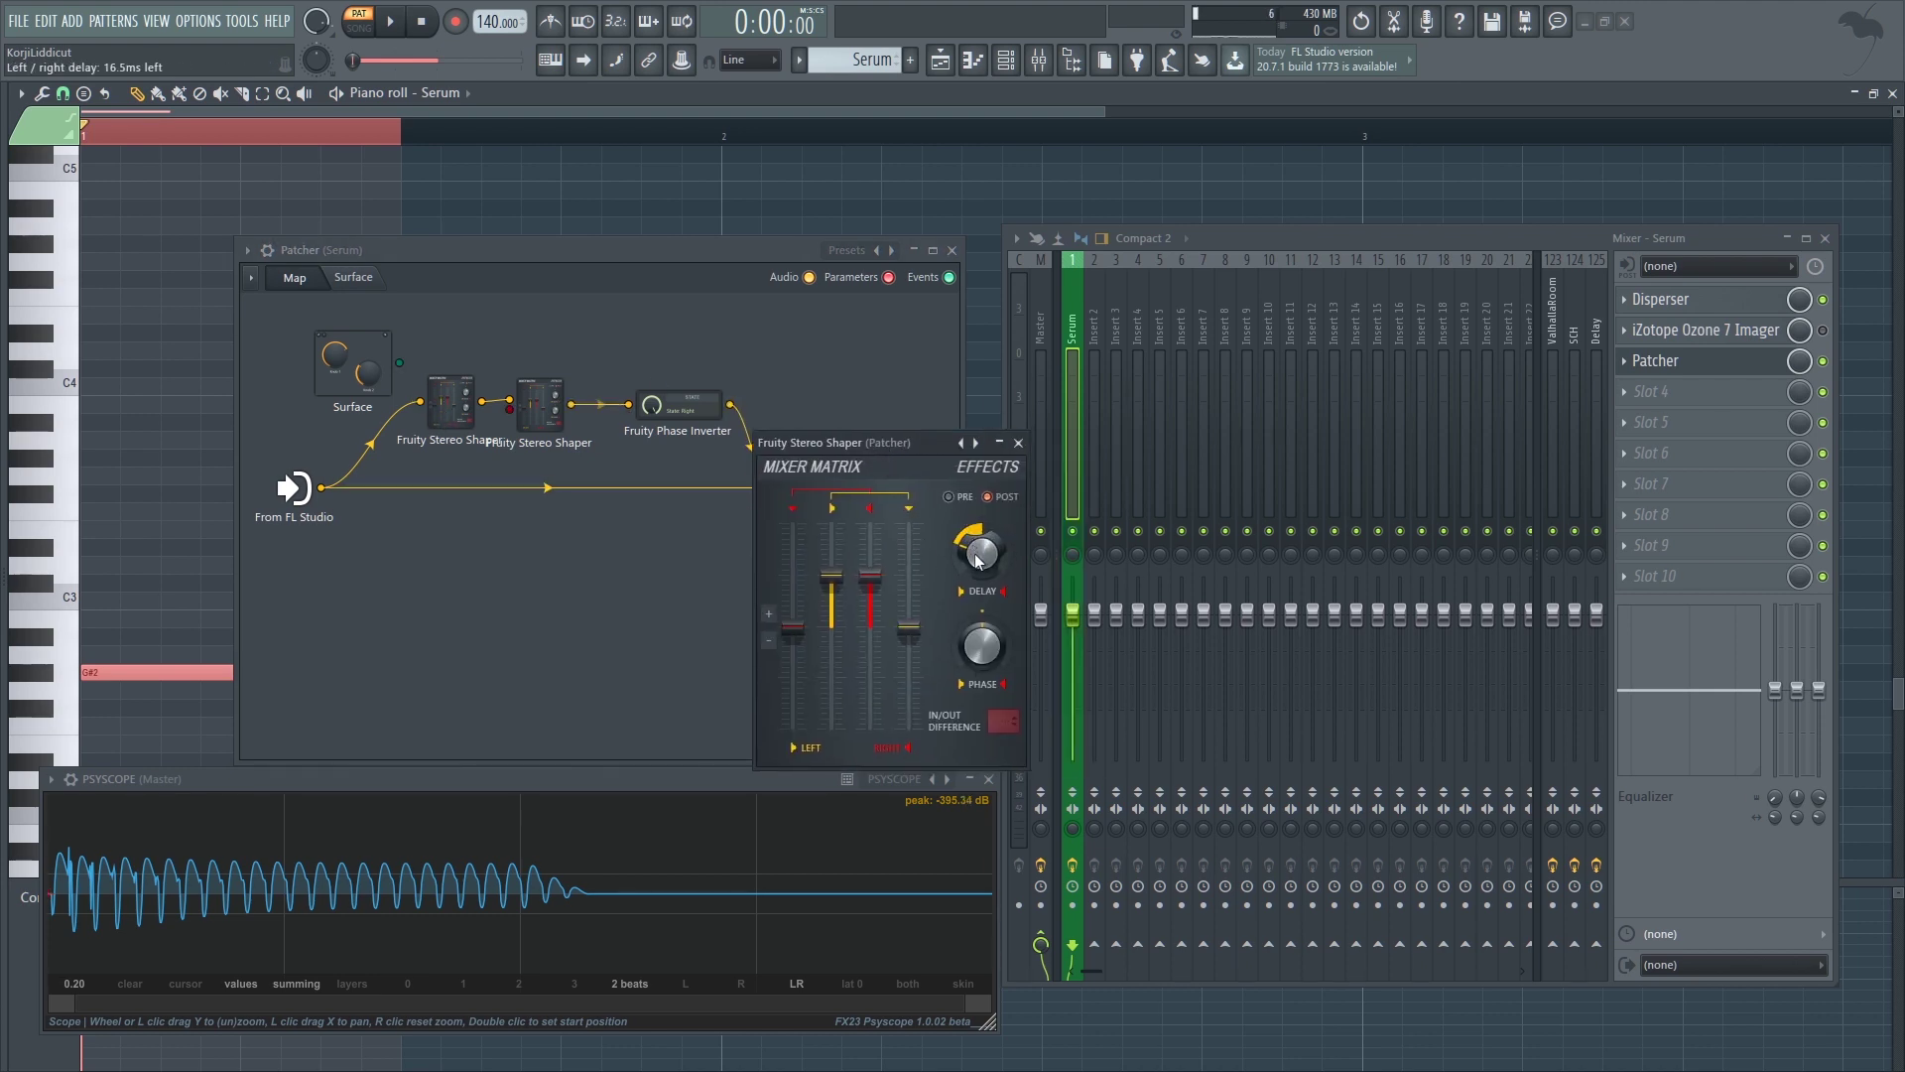
left_click(1018, 443)
left_click(541, 422)
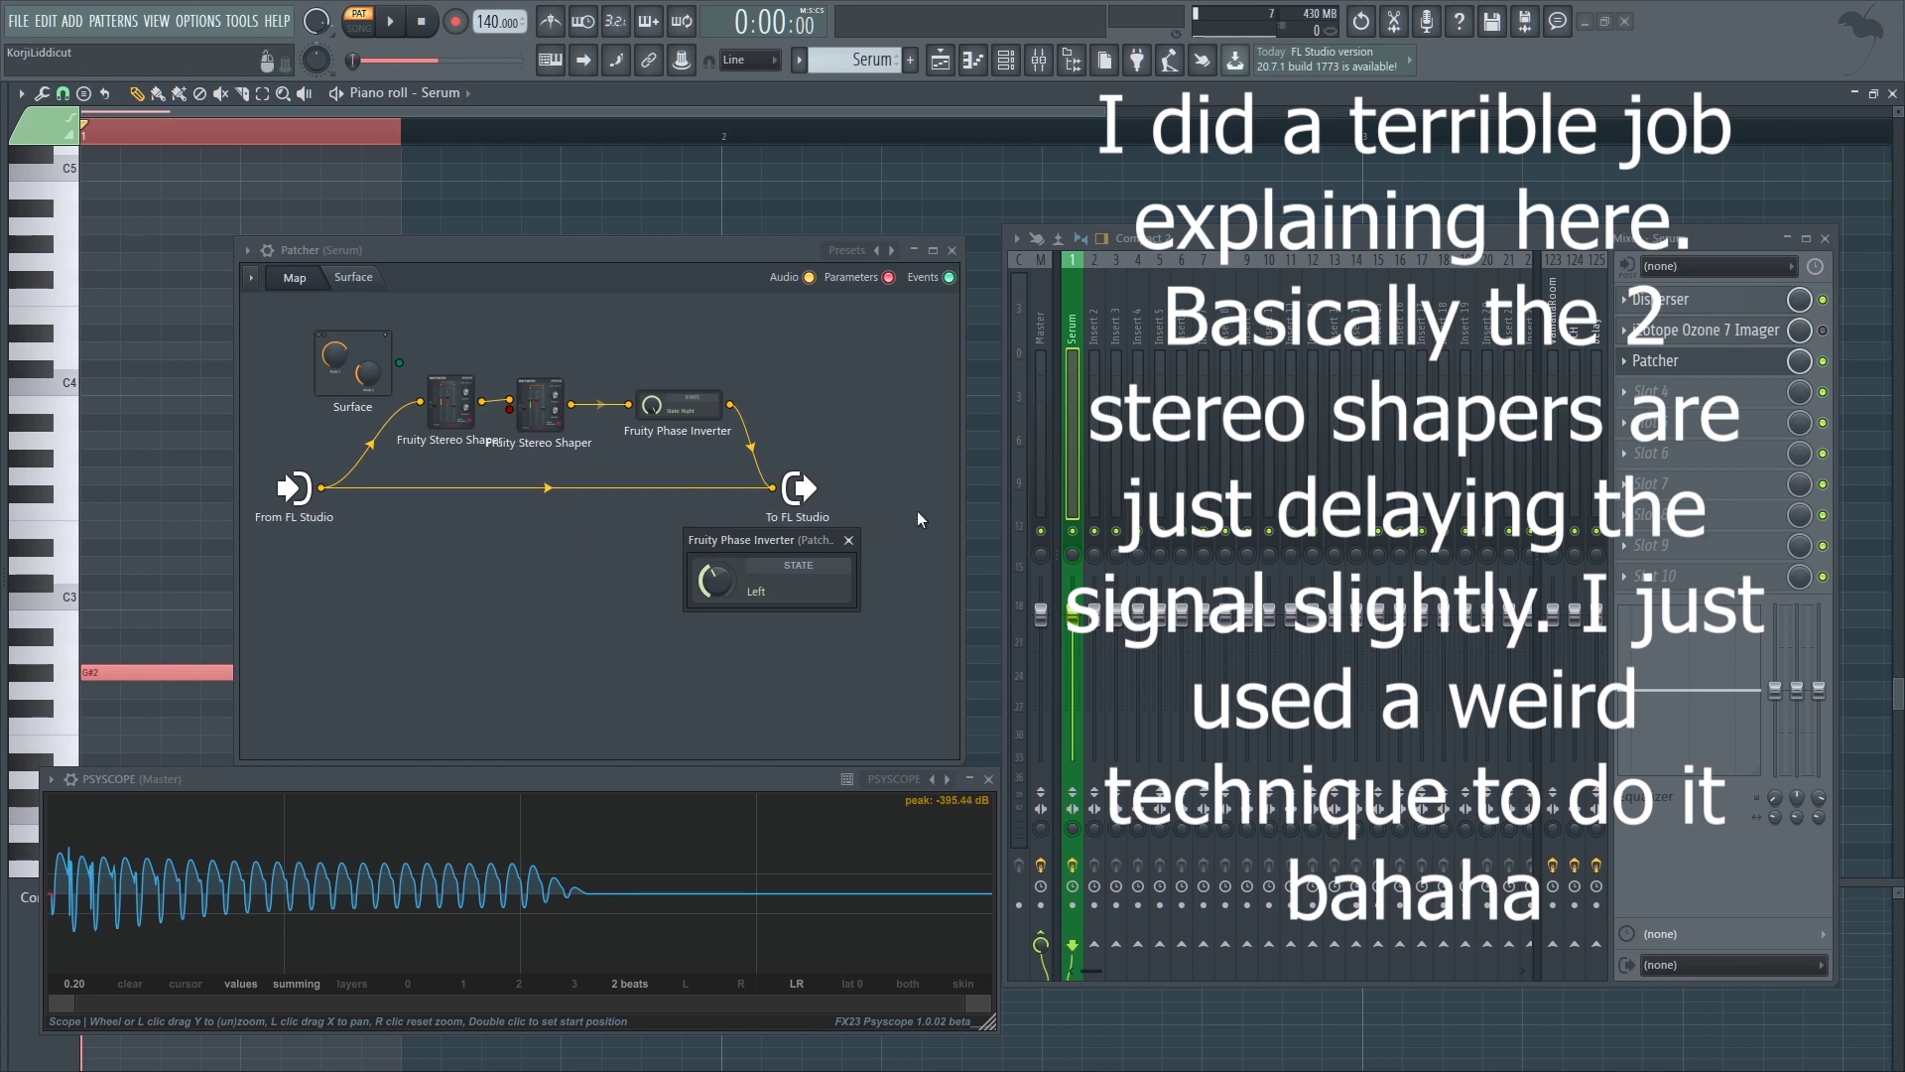
left_click(849, 539)
- Add Fruity Parametric EQ 2 between the Phase Inverter and To FL Studio, with band 3 as a high pass at 58% bandwidth
key("F8")
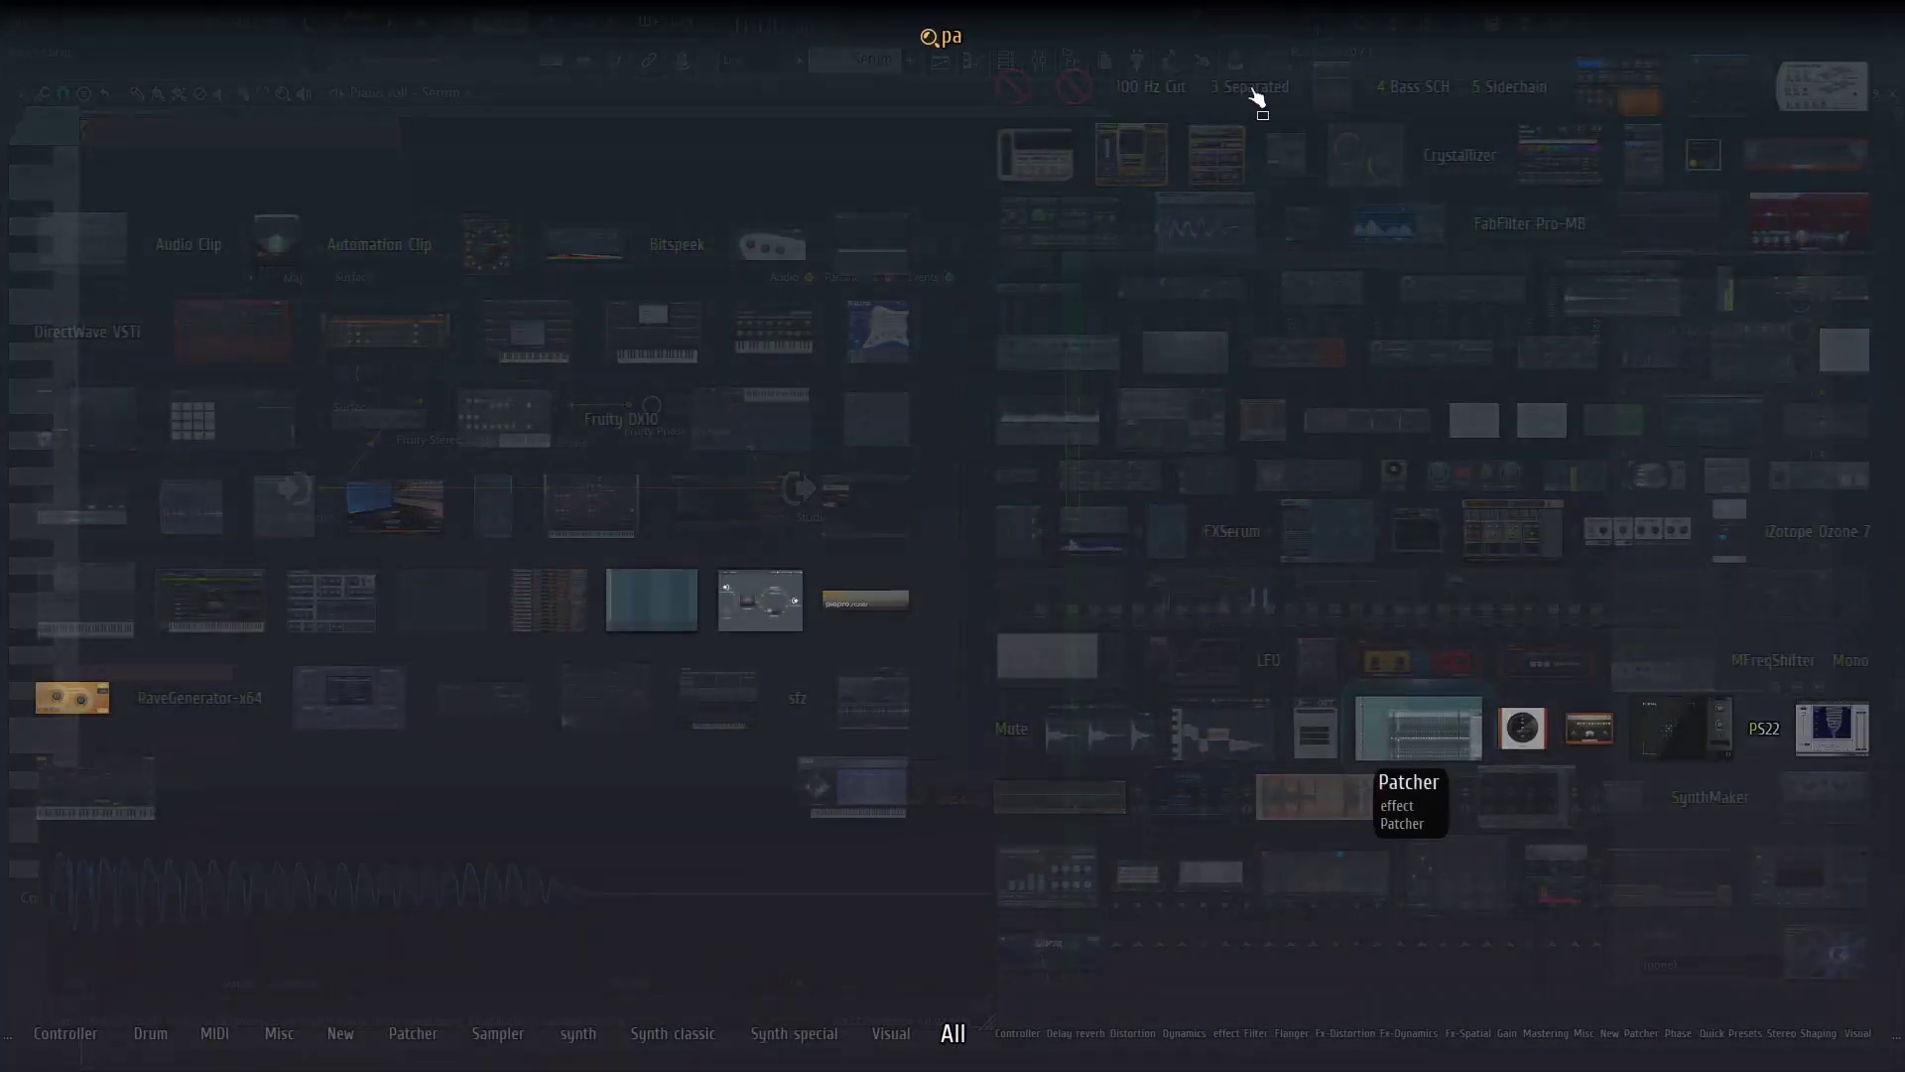
type("param")
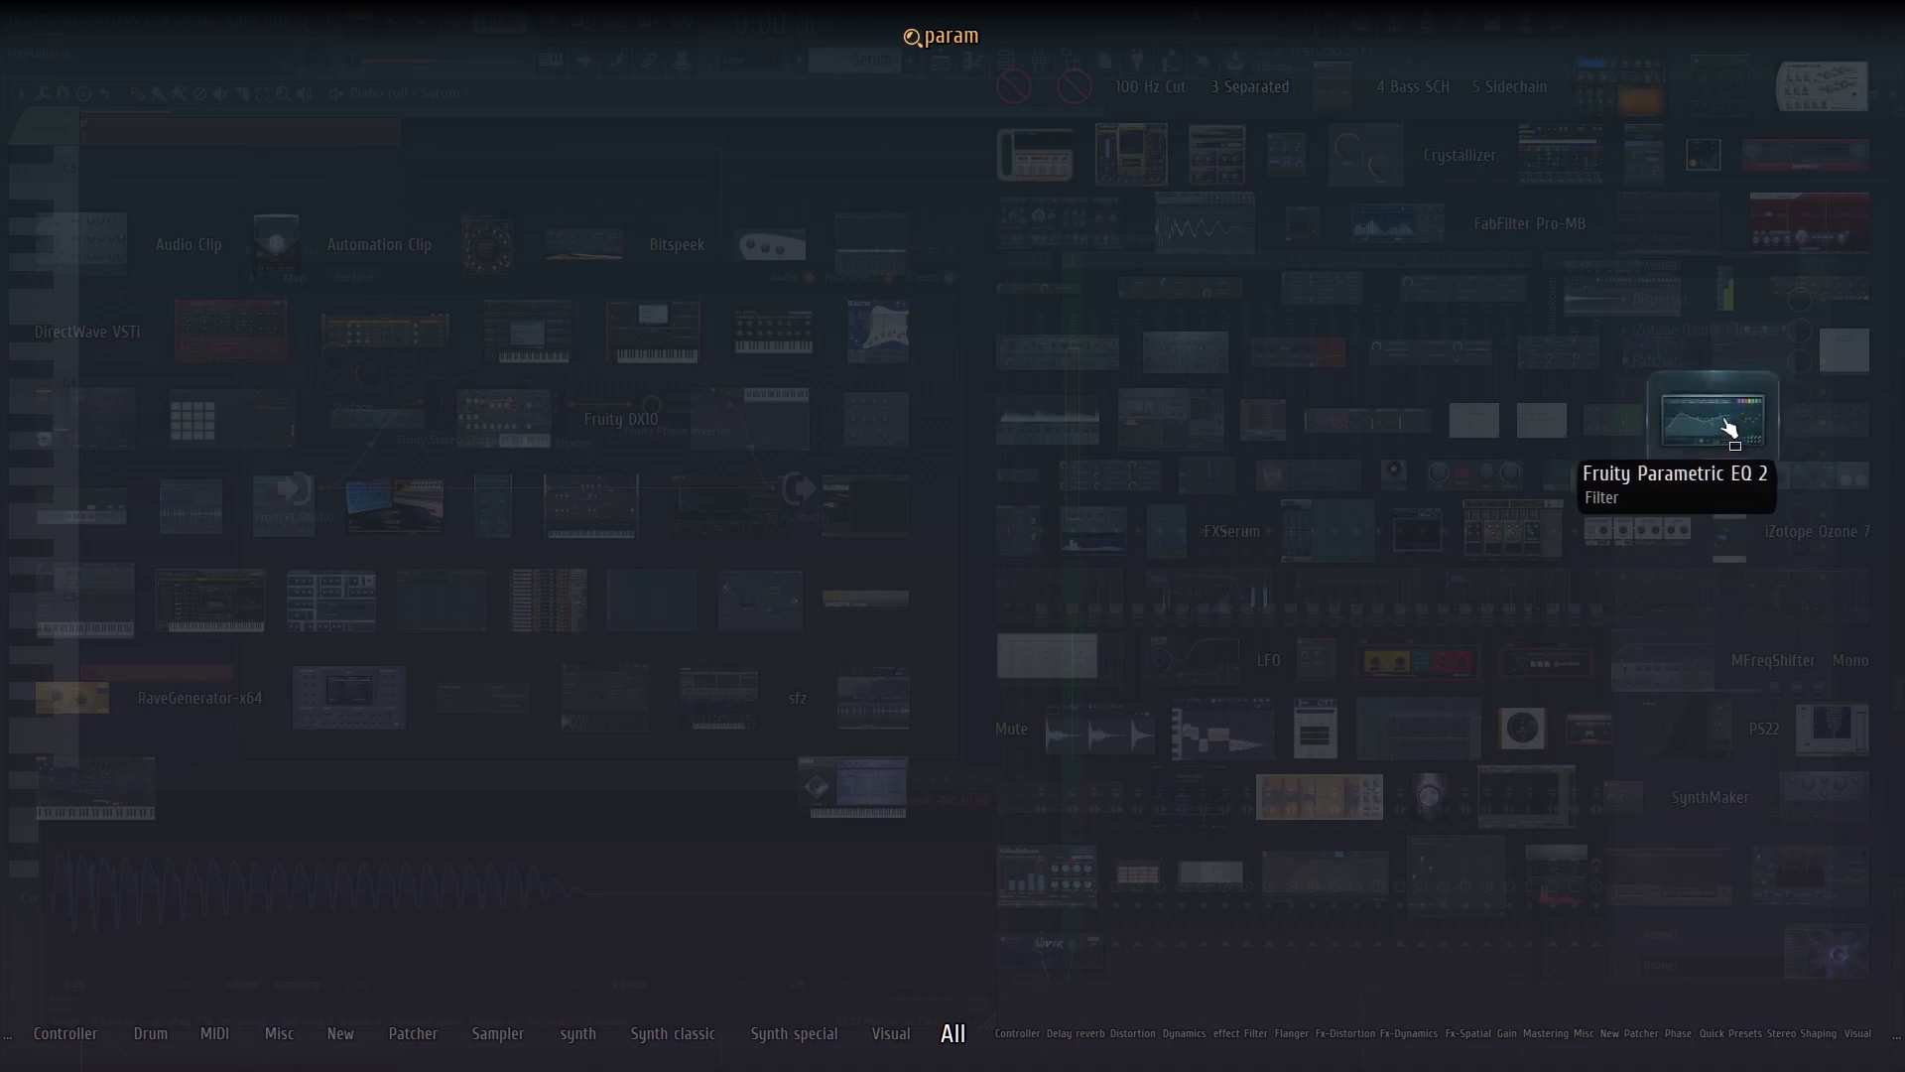
left_click_drag(1722, 425, 756, 457)
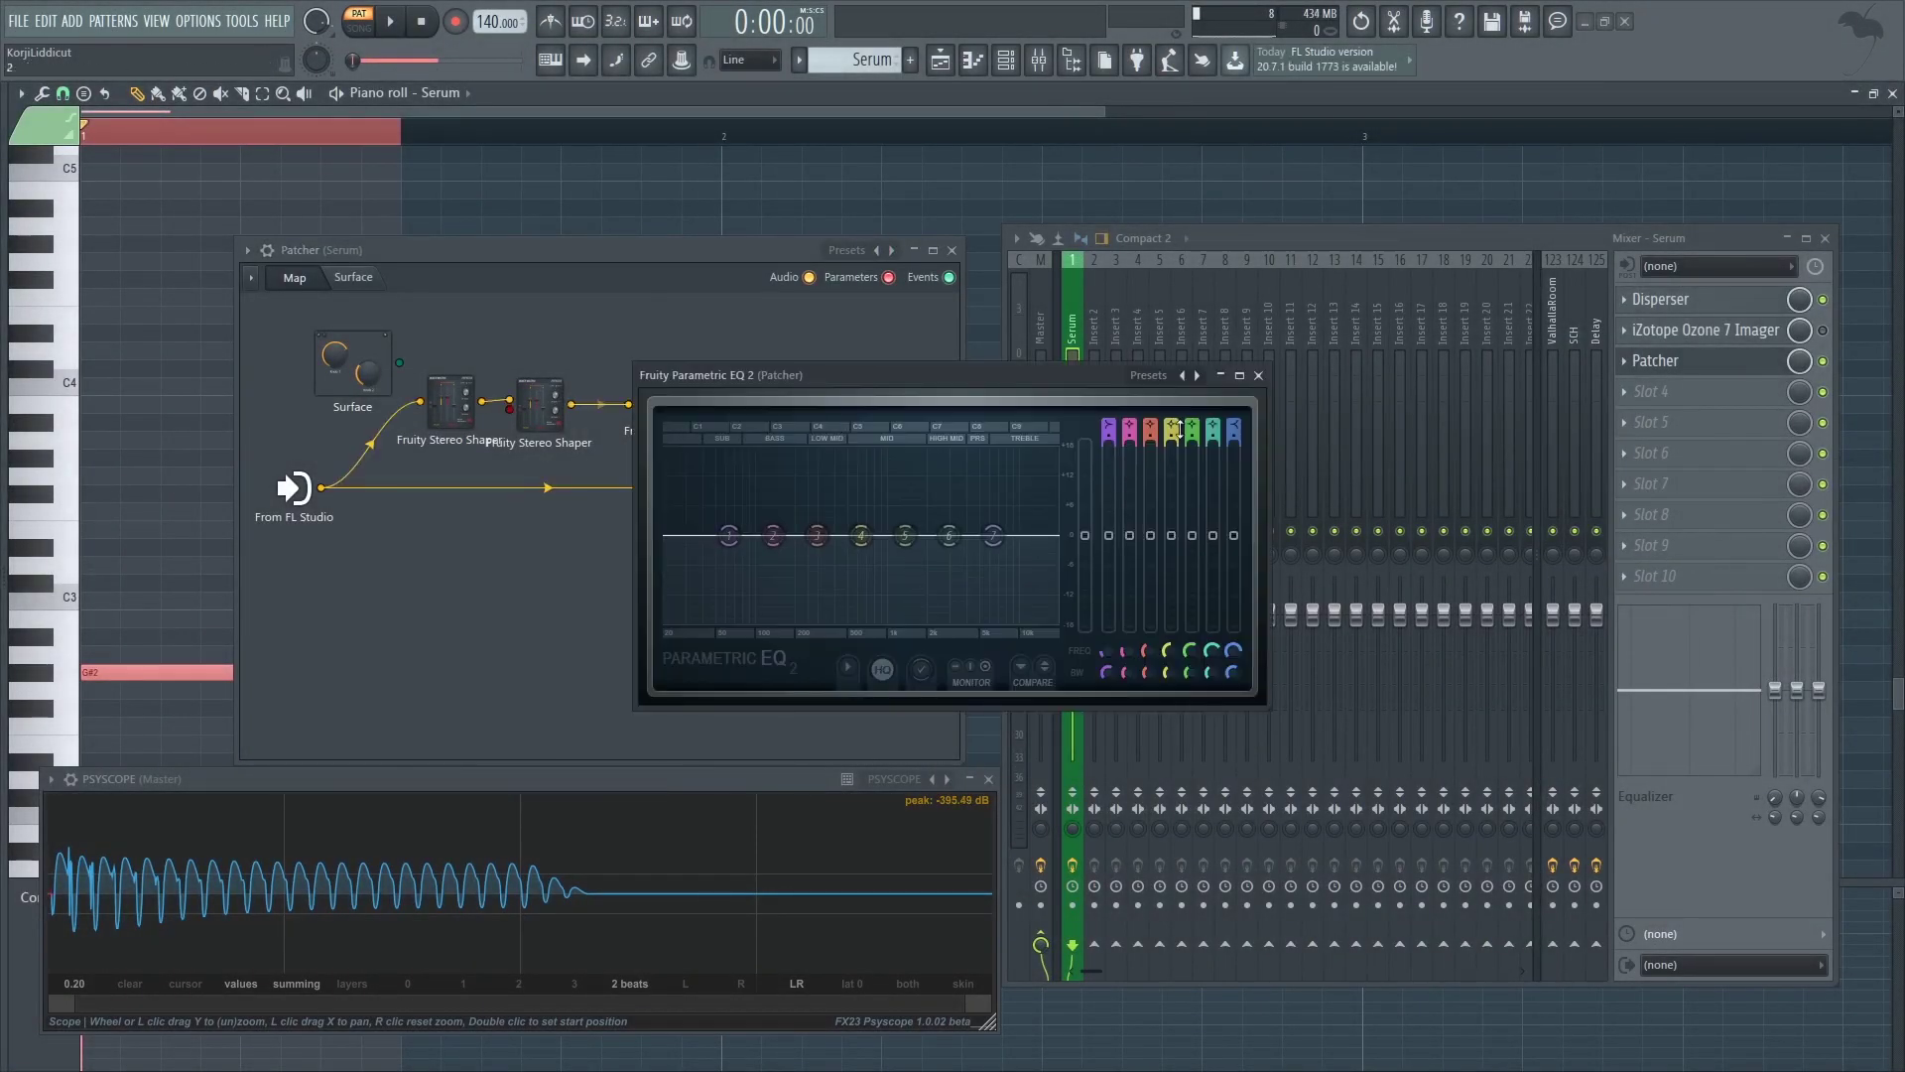
scroll(1156, 423, "up", 3)
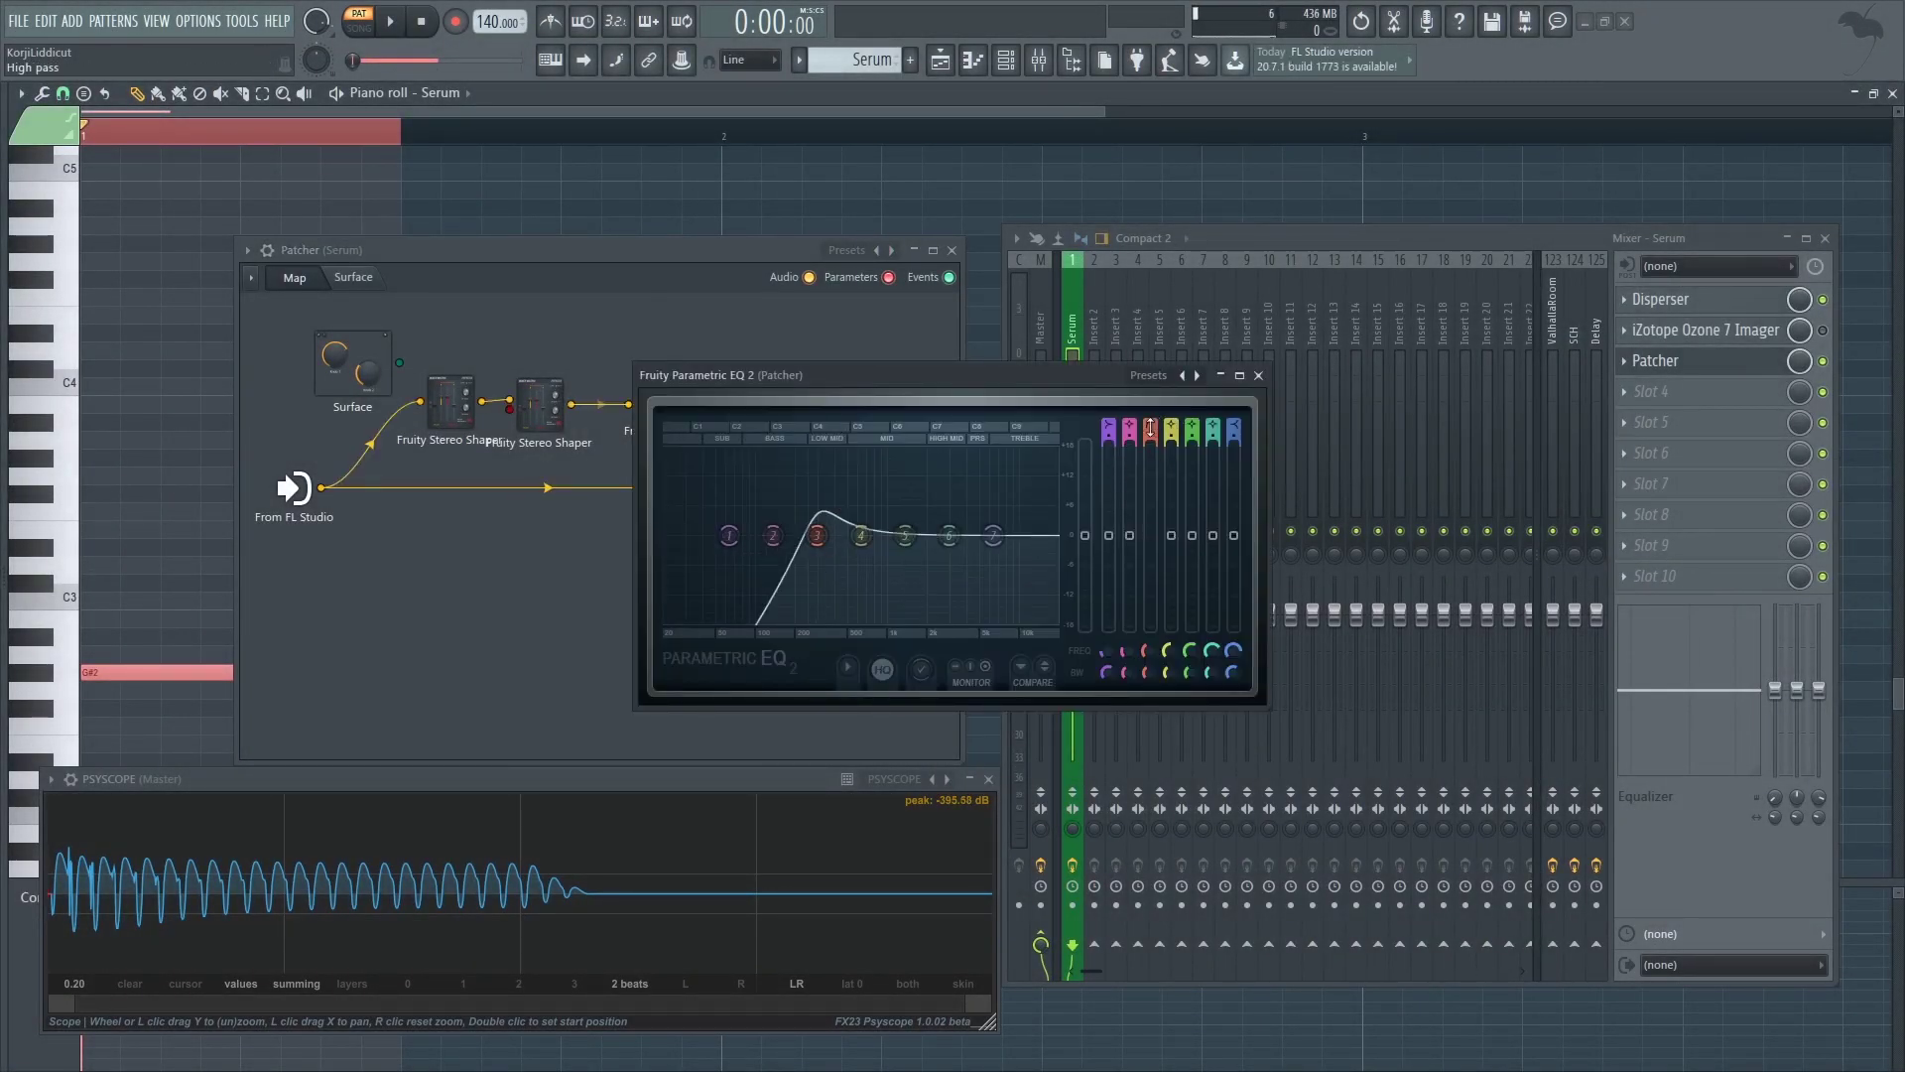
scroll(1148, 672, "down", 4)
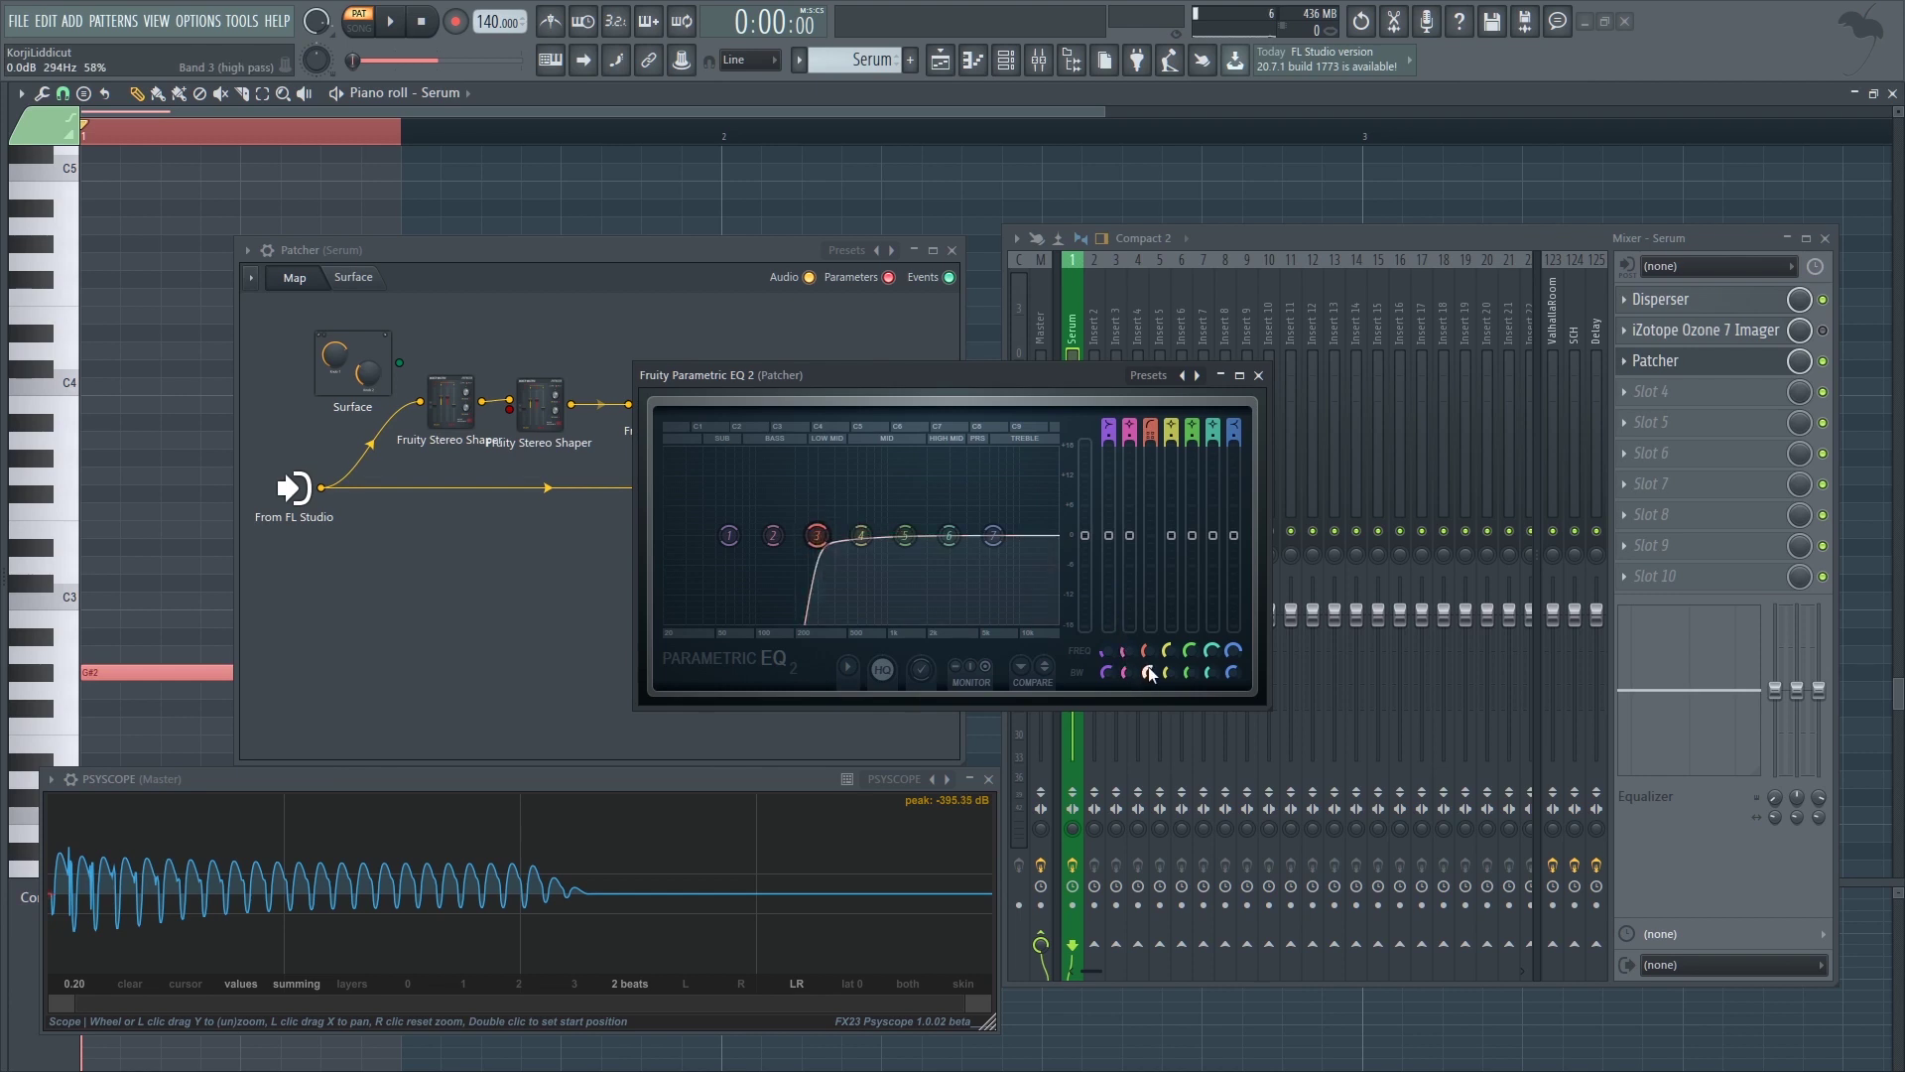
- Shift EQ bands 3 and 4 slightly lower in frequency during playback, with band 4 at about 555 Hz, and close the EQ window
left_click_drag(897, 373, 859, 376)
key("space")
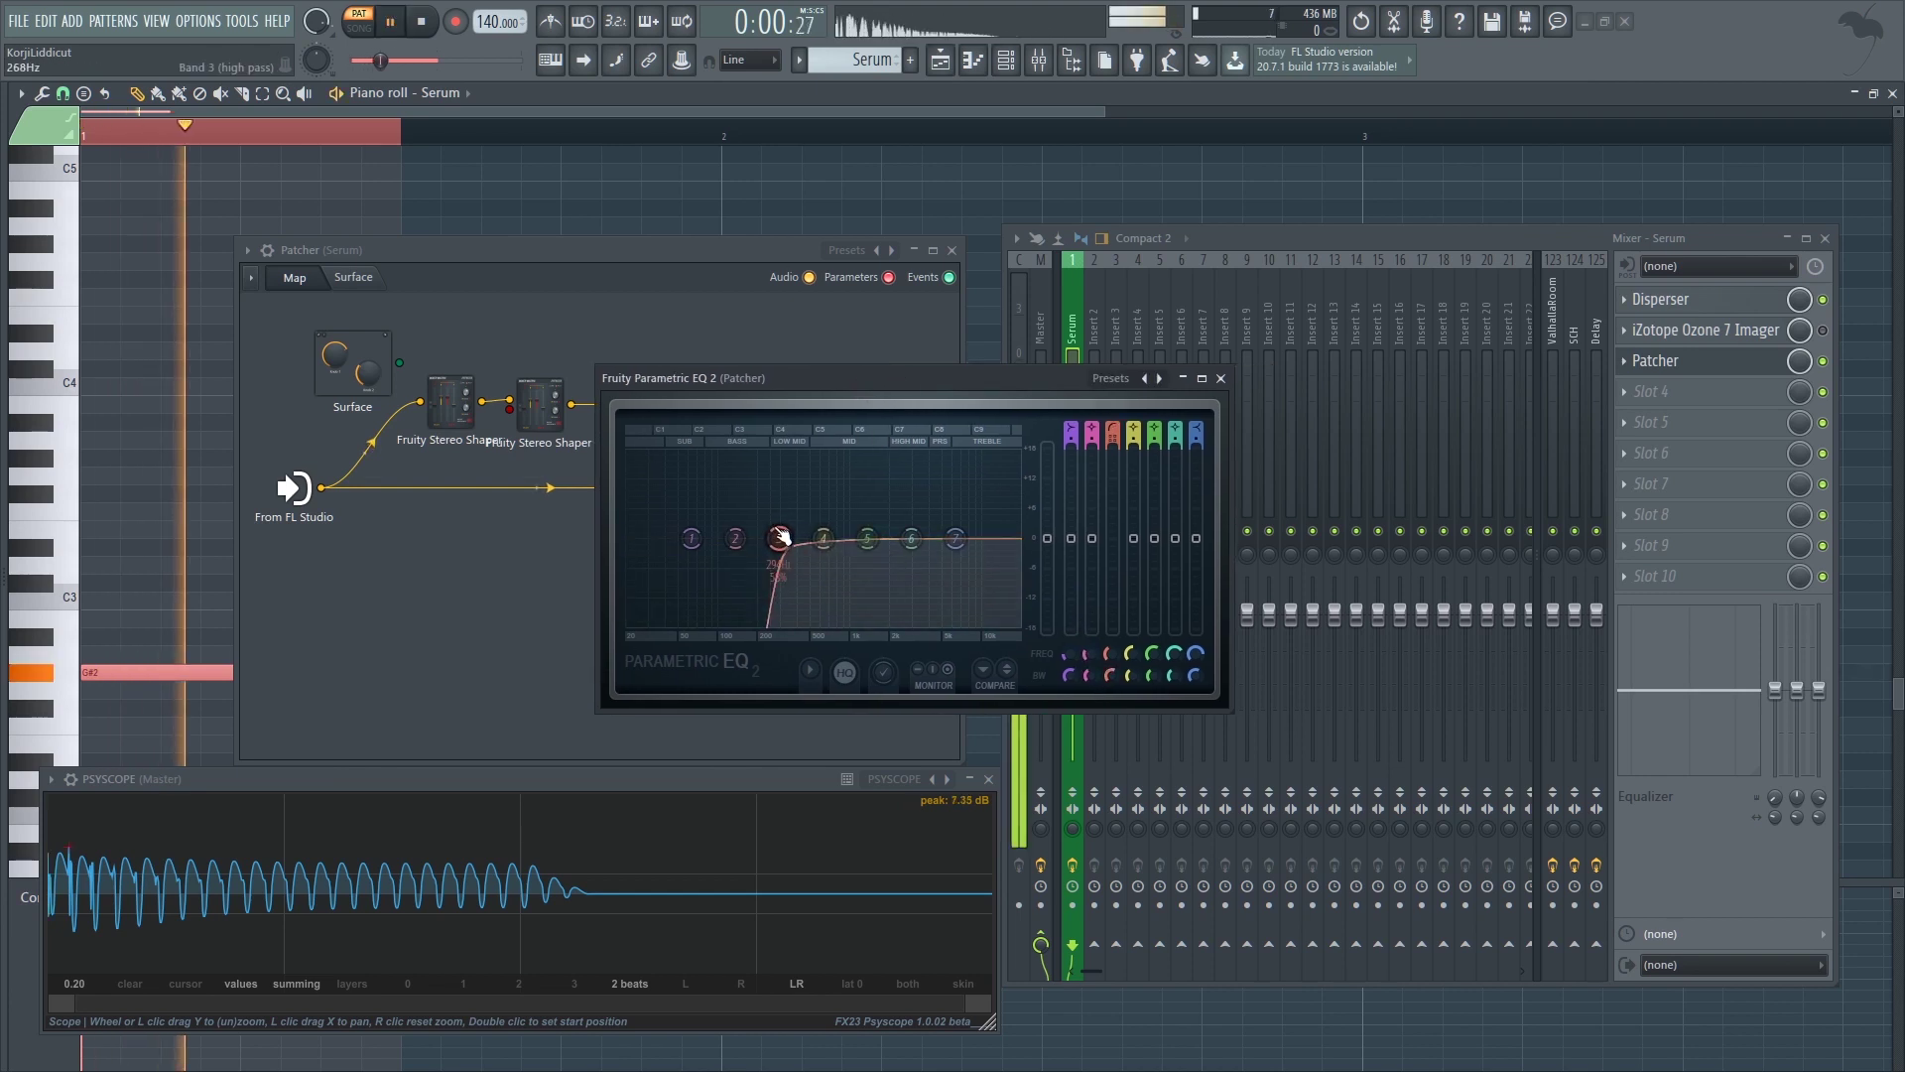
mouse_move(779, 539)
left_mouse_down()
mouse_move(723, 541)
mouse_move(822, 538)
mouse_move(773, 538)
mouse_move(809, 477)
mouse_move(809, 538)
left_mouse_up()
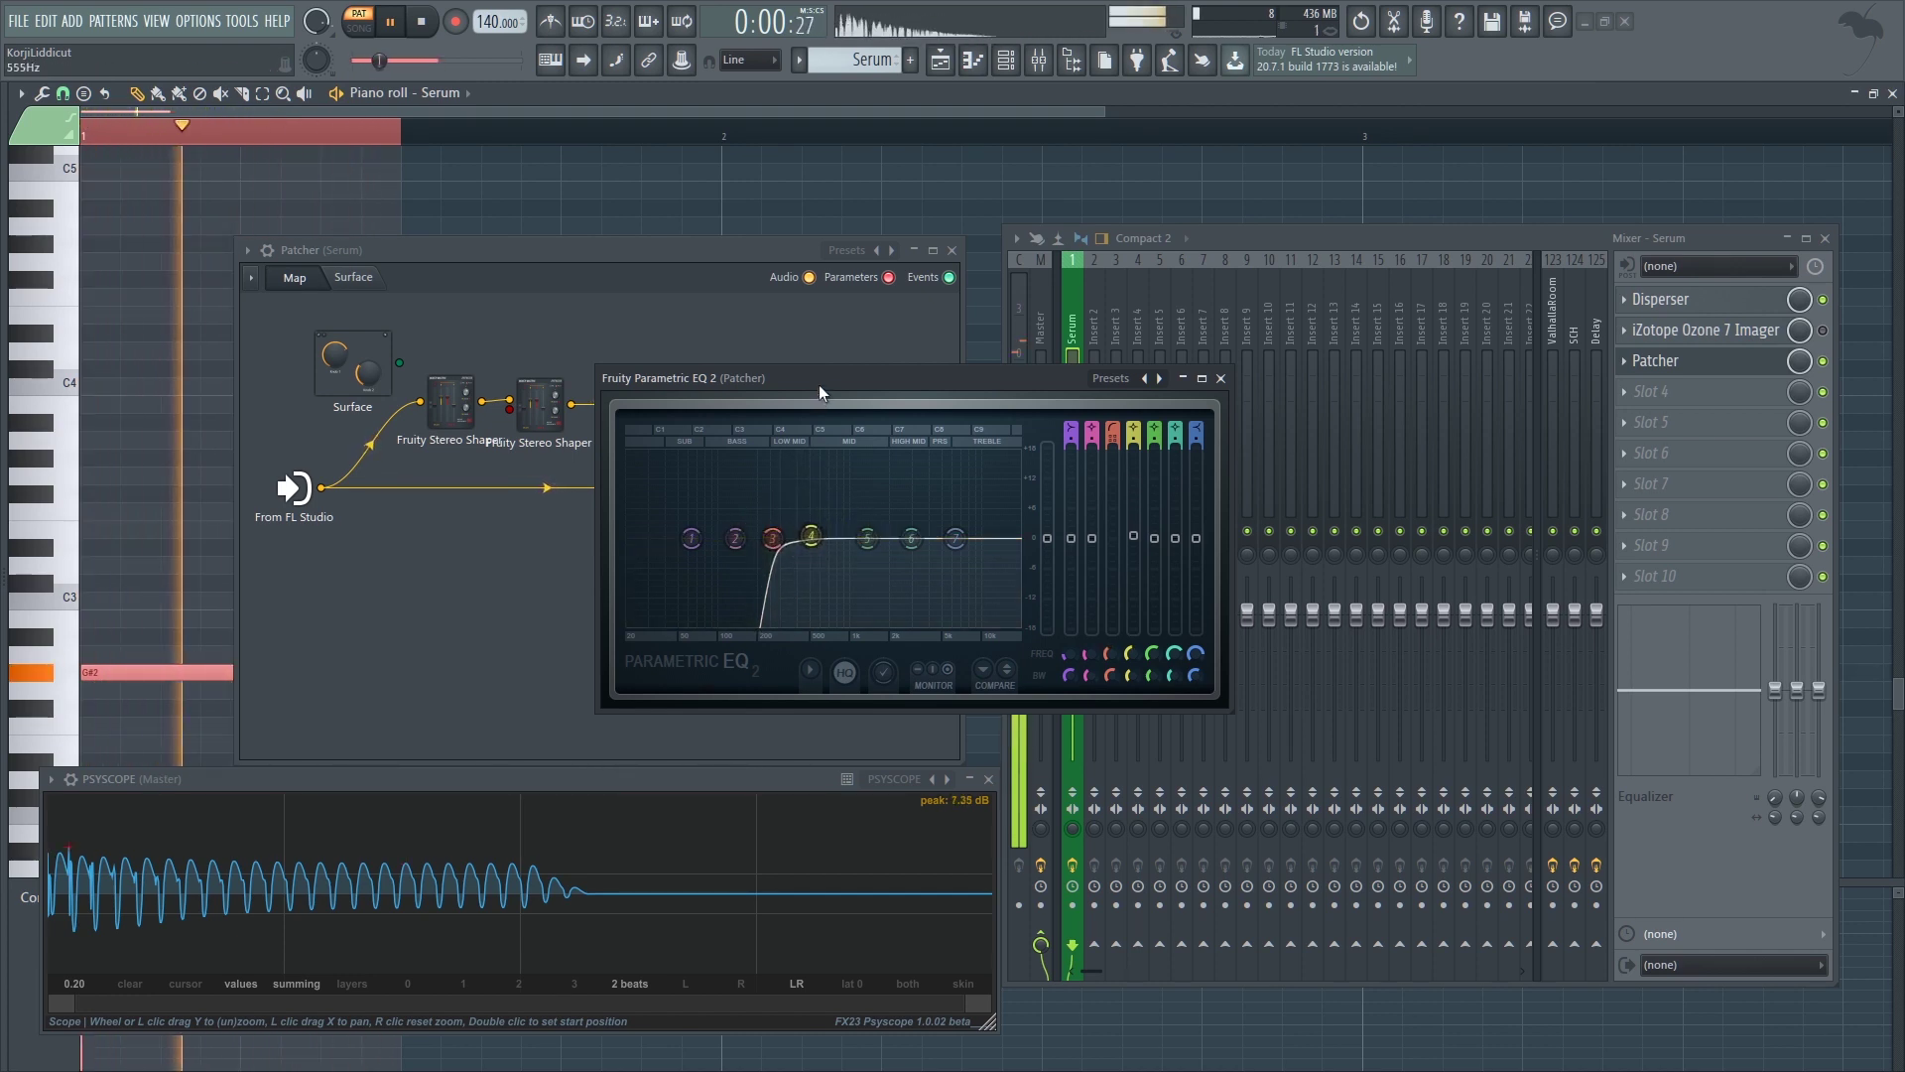
key("Escape")
key("space")
- Tidy the Patcher map by lowering To FL Studio and placing Parametric EQ 2 clear of the Phase Inverter
left_click_drag(711, 446, 665, 391)
left_click_drag(790, 400, 755, 388)
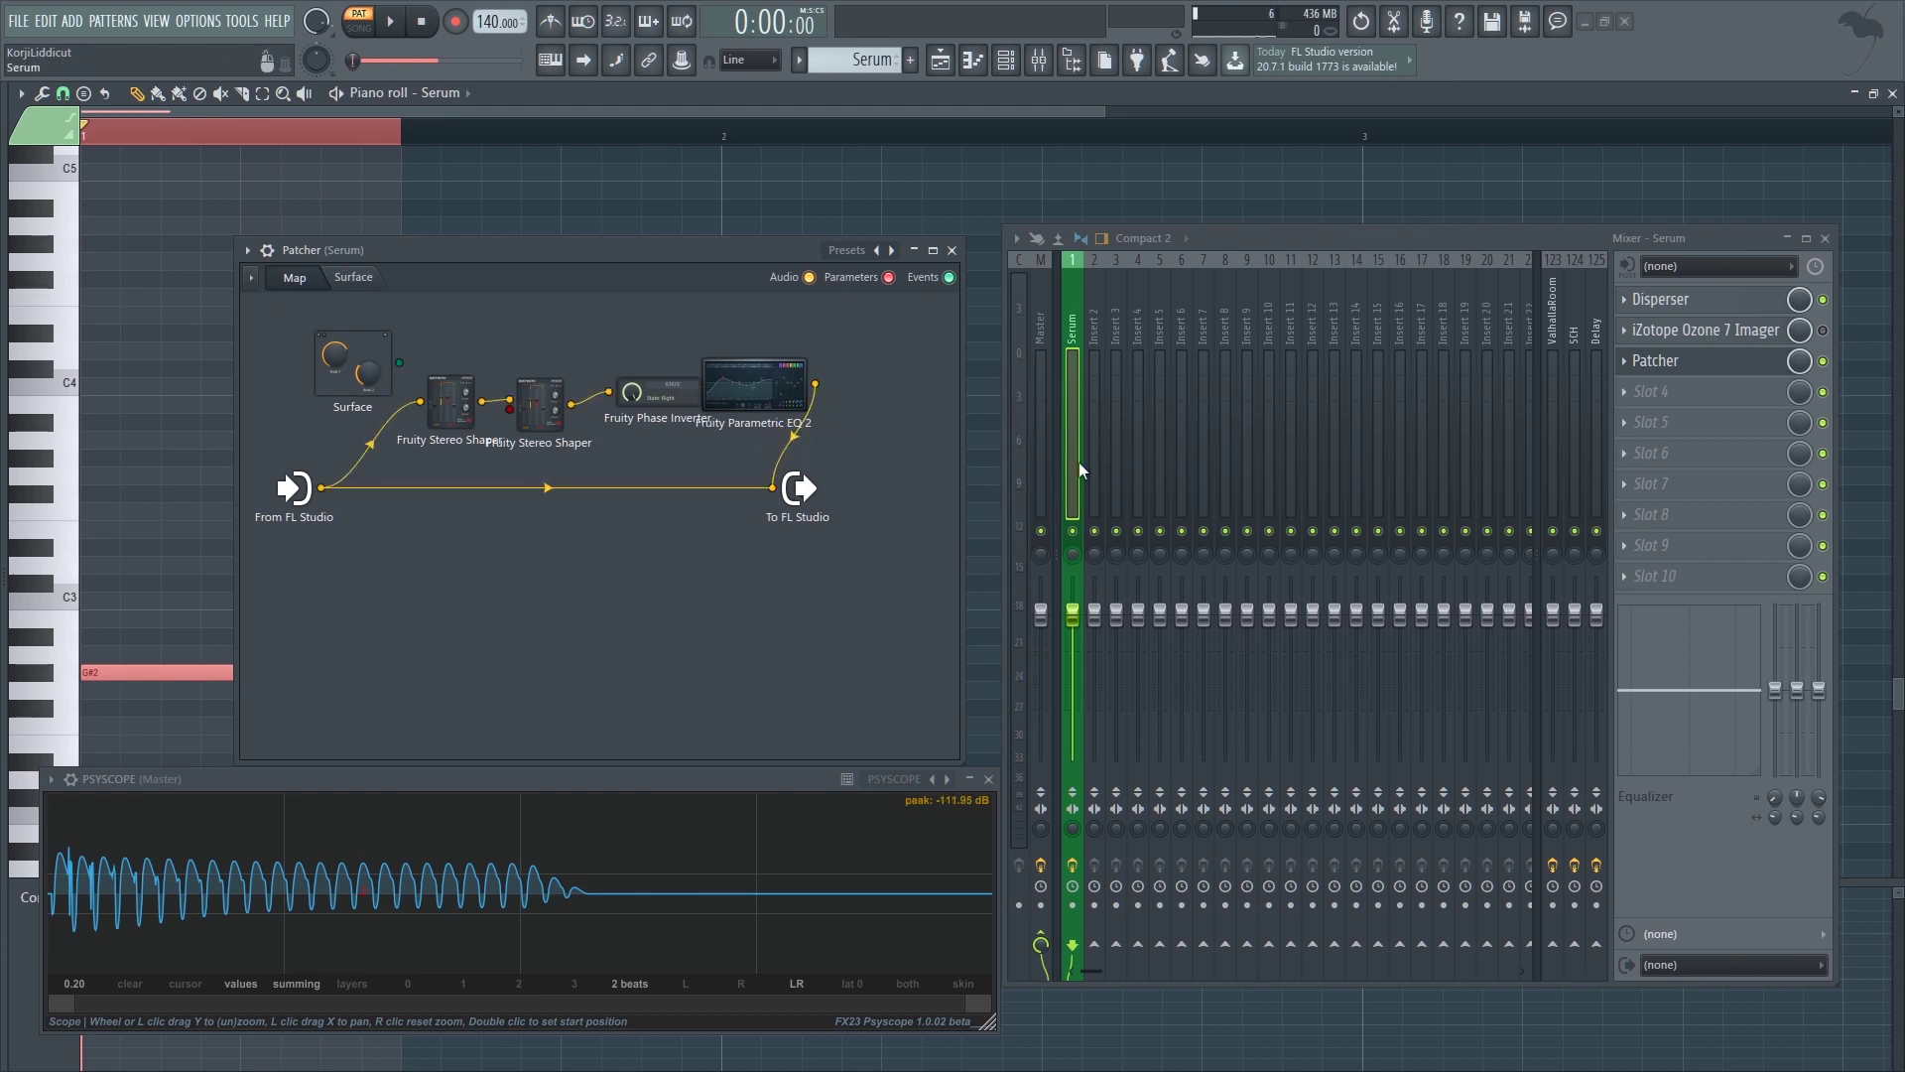
key("space")
left_click_drag(804, 489, 809, 528)
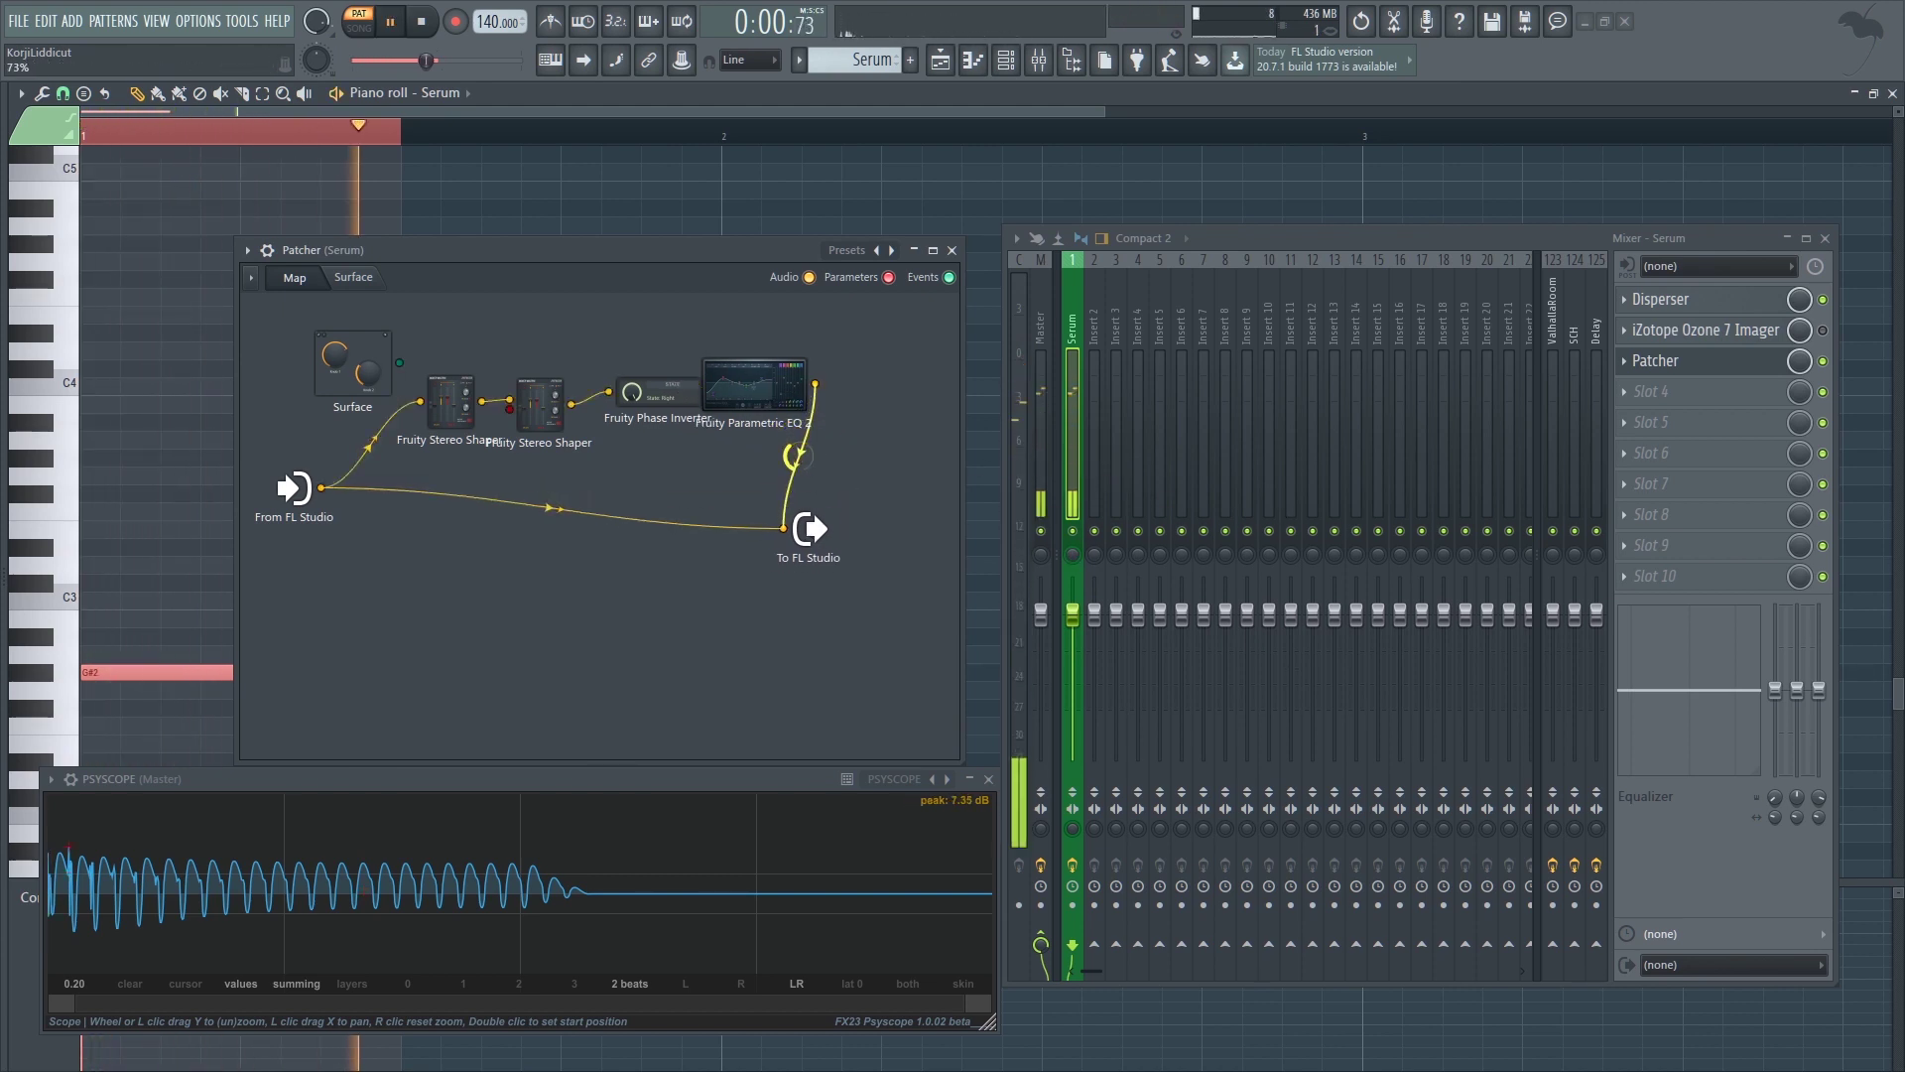
key("space")
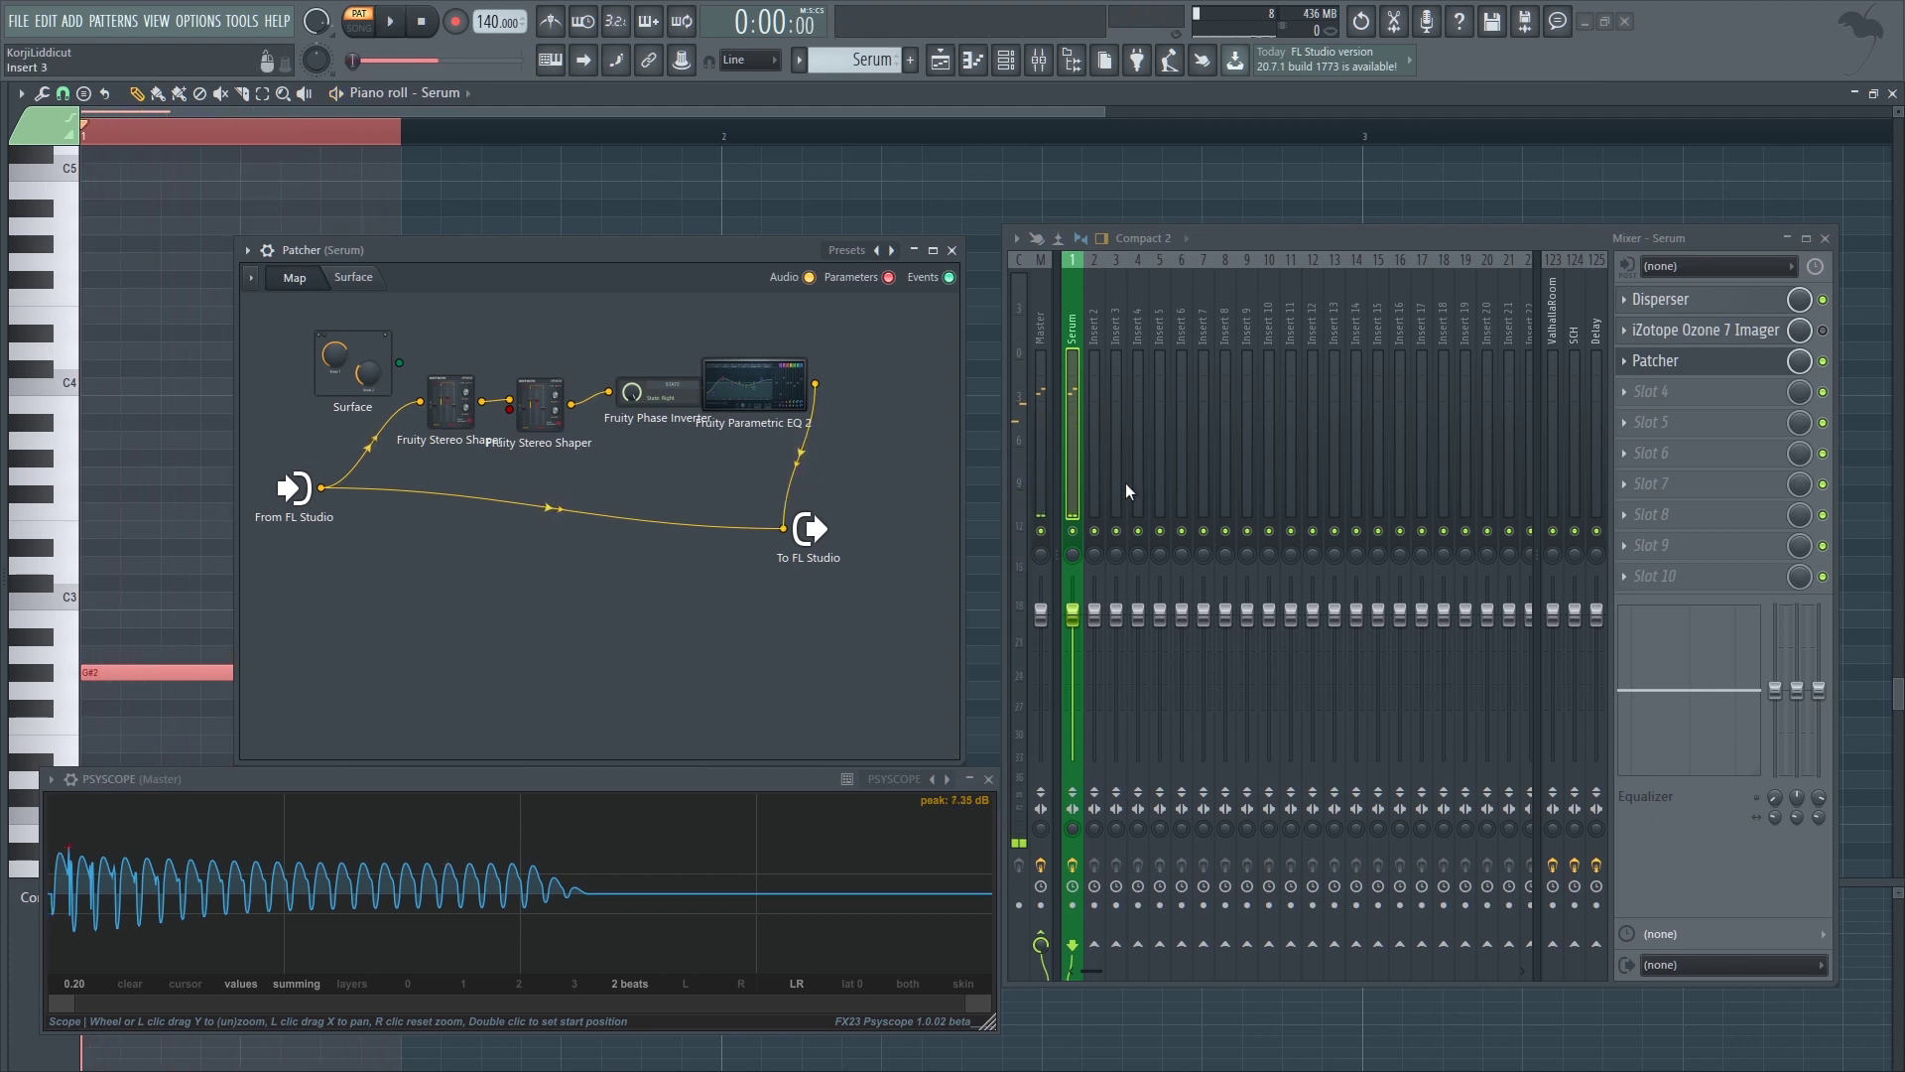
left_click_drag(791, 407, 820, 423)
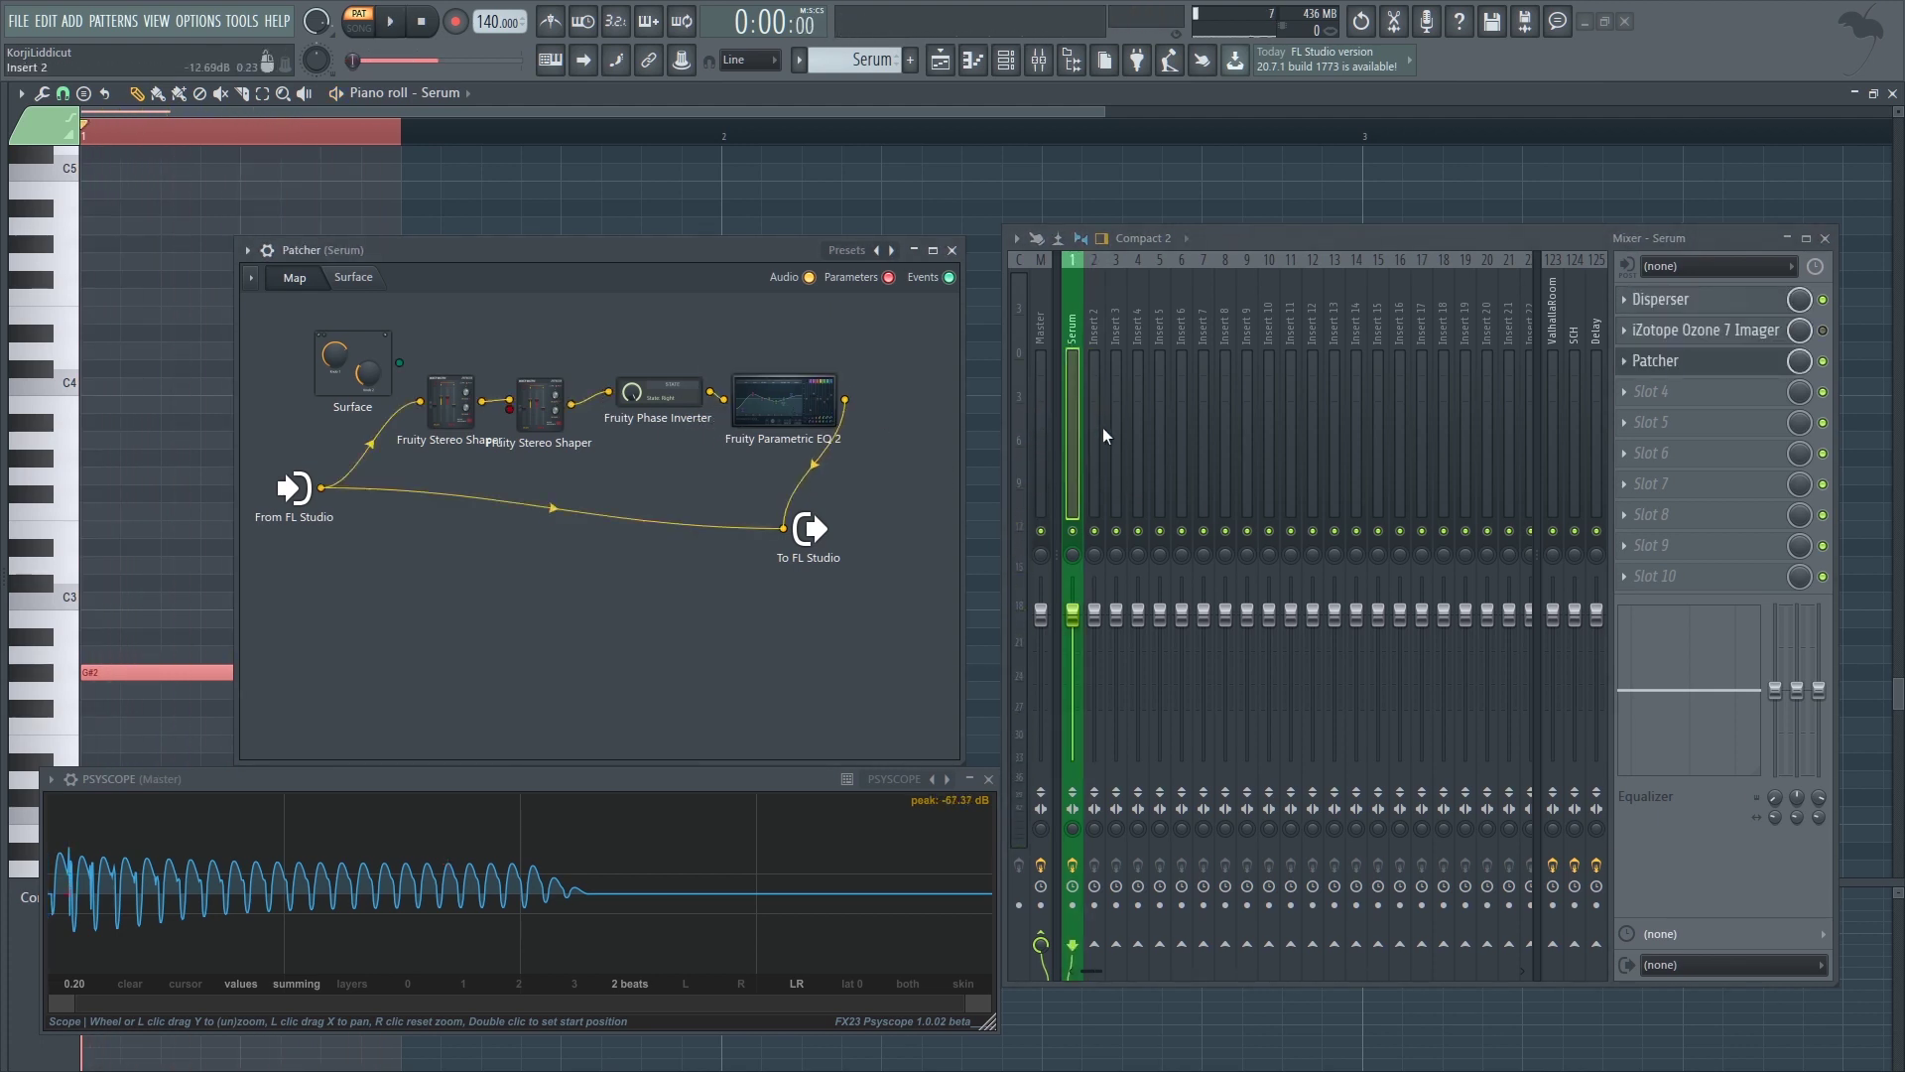
- Close Patcher and compare the Serum loop with the Patcher effect enabled and disabled, leaving the effect disabled
key("space")
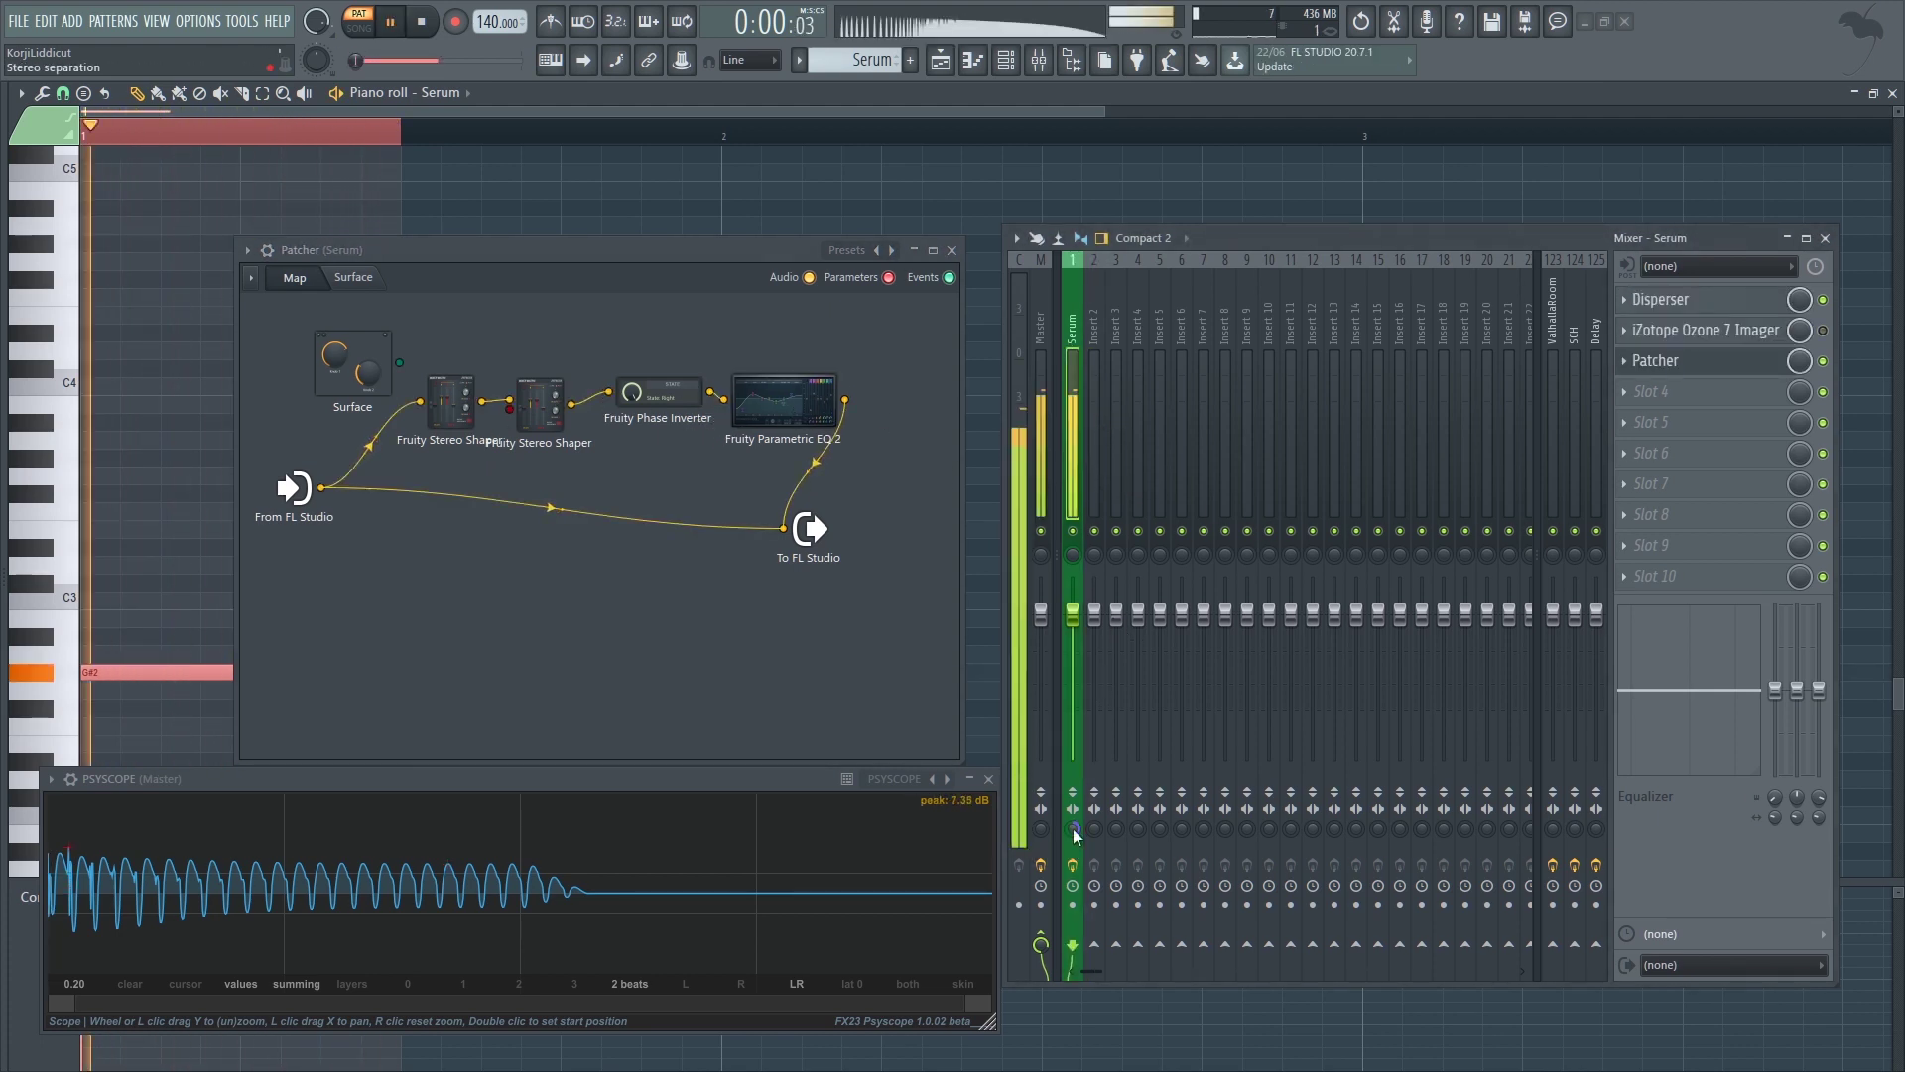
key("space")
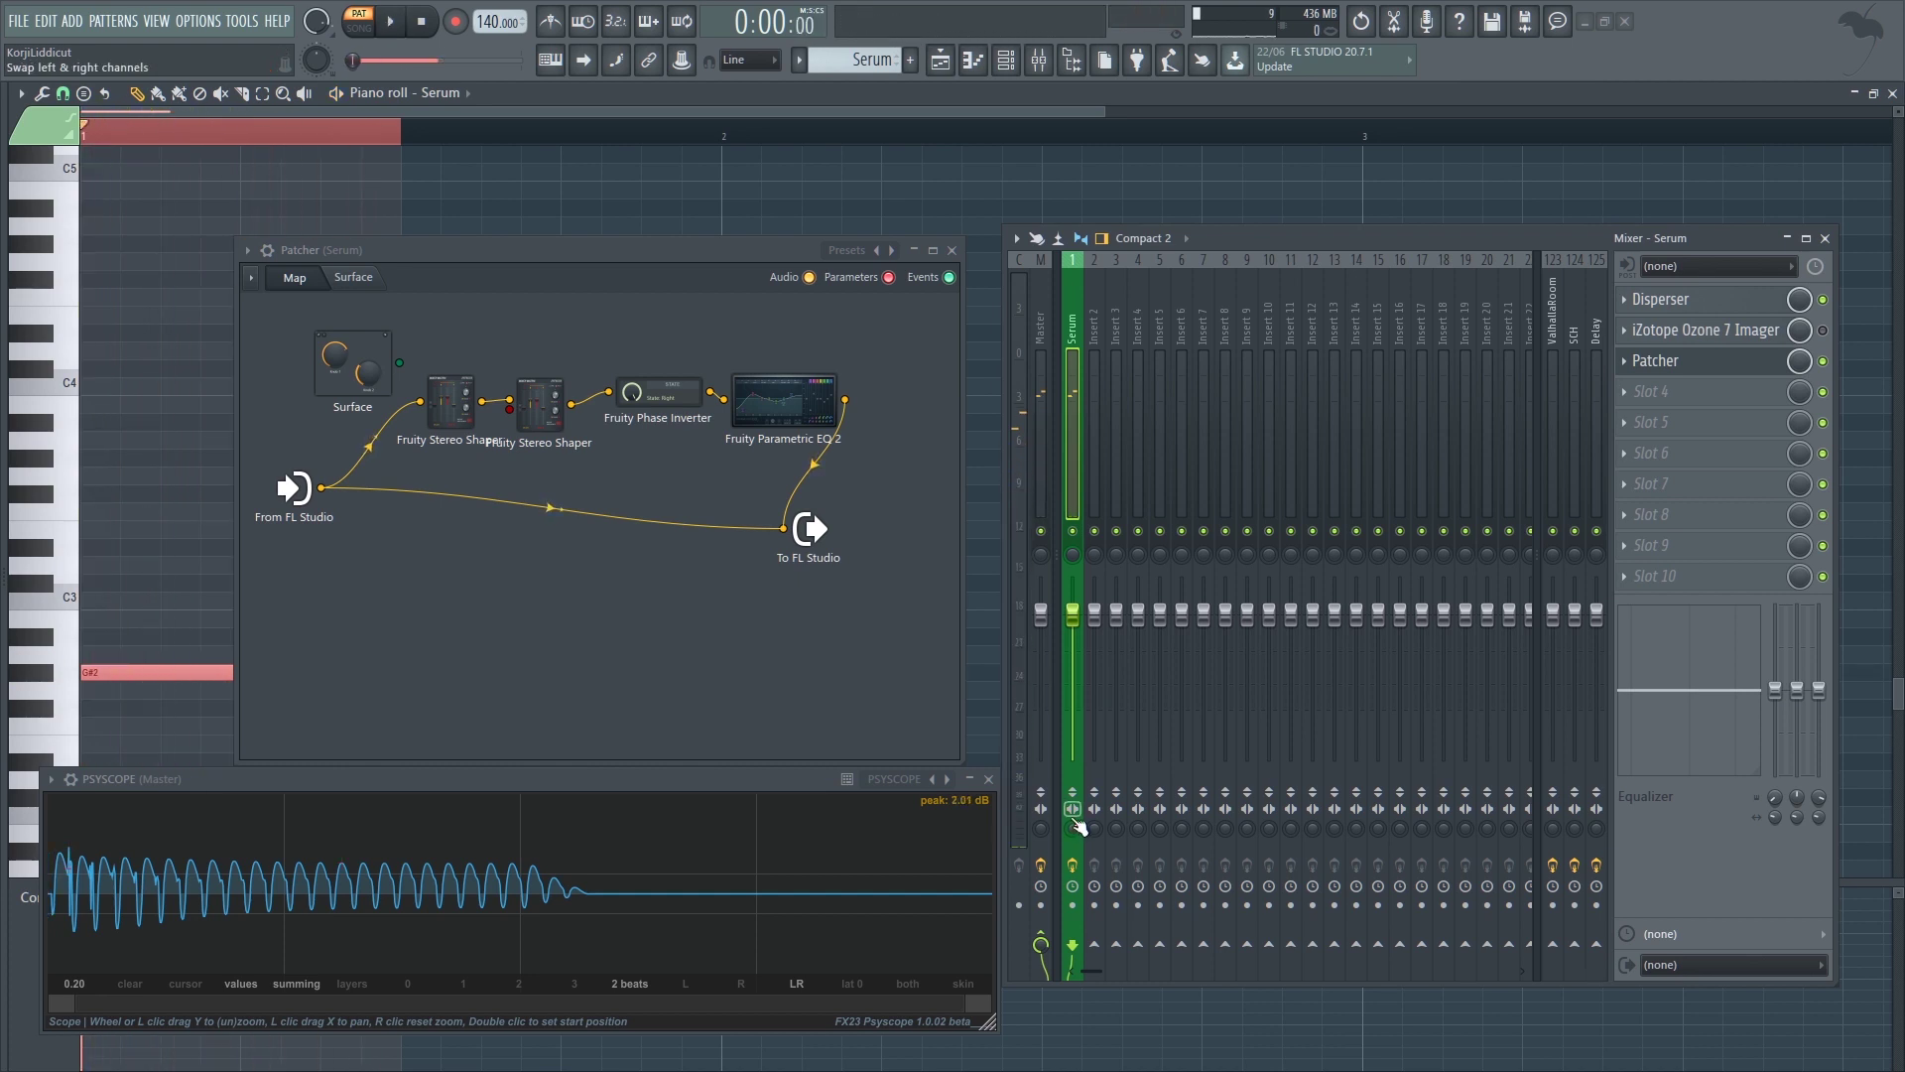
left_click(952, 250)
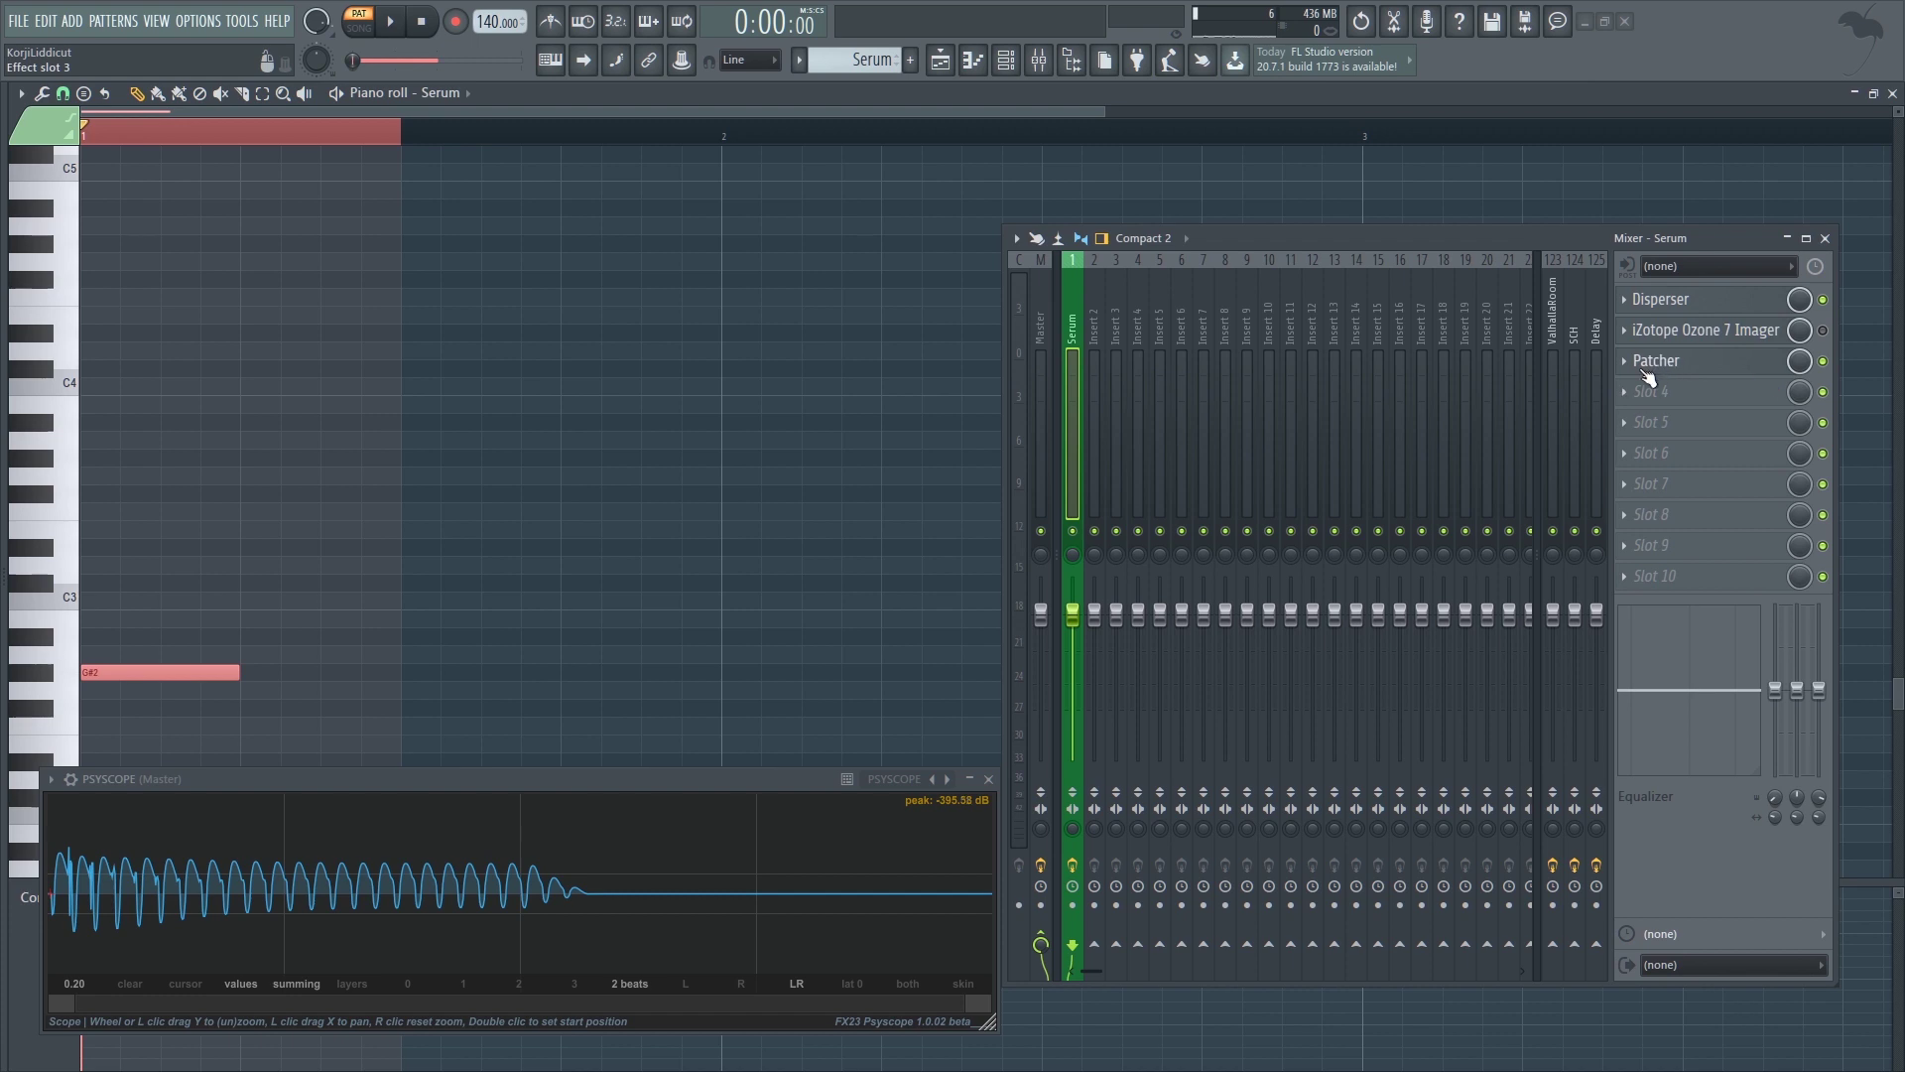
key("space")
key("space")
left_click(1823, 362)
key("space")
key("space")
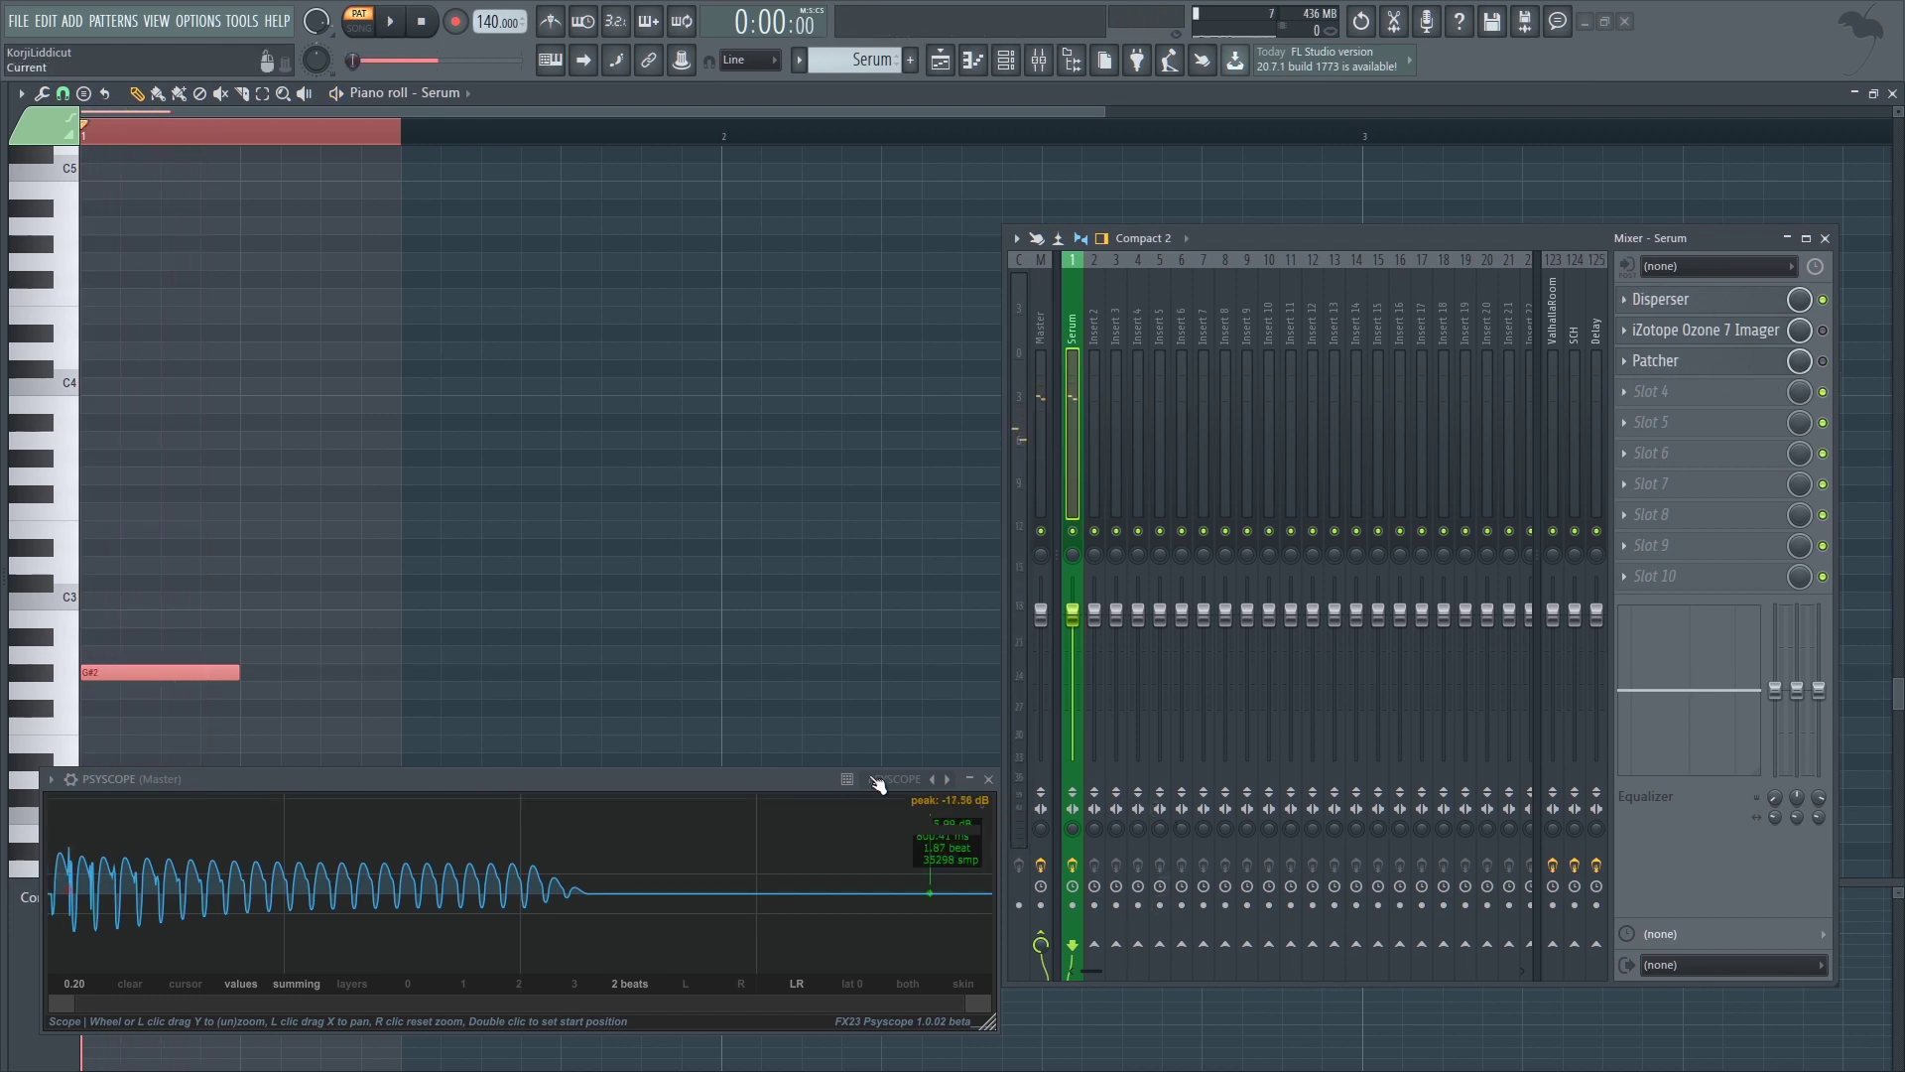
- Open the Playlist, zoom in on the Serum pattern clip and play it in song mode
left_click(496, 620)
right_click(504, 621)
key("F5")
left_click(618, 506)
right_click(652, 428)
scroll(246, 276, "up", 3)
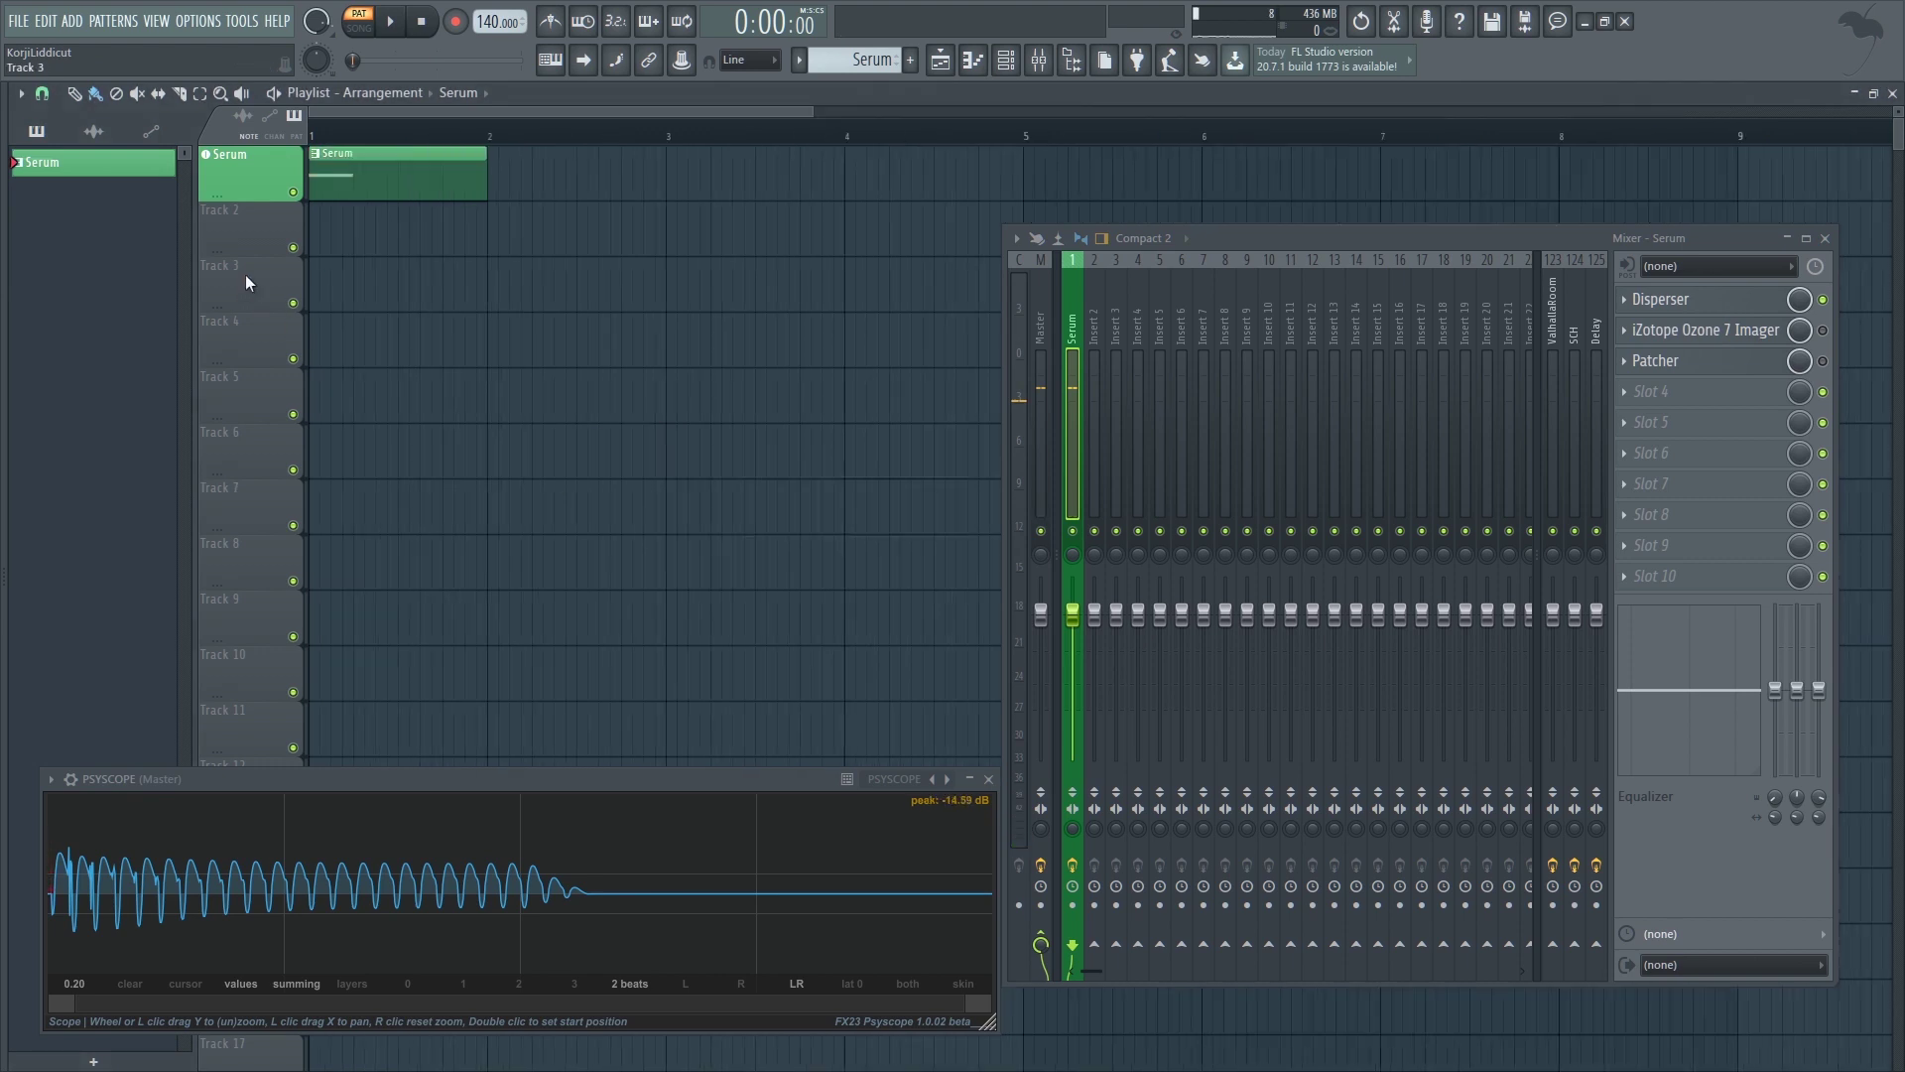
left_click(359, 25)
key("space")
key("space")
scroll(262, 228, "up", 3)
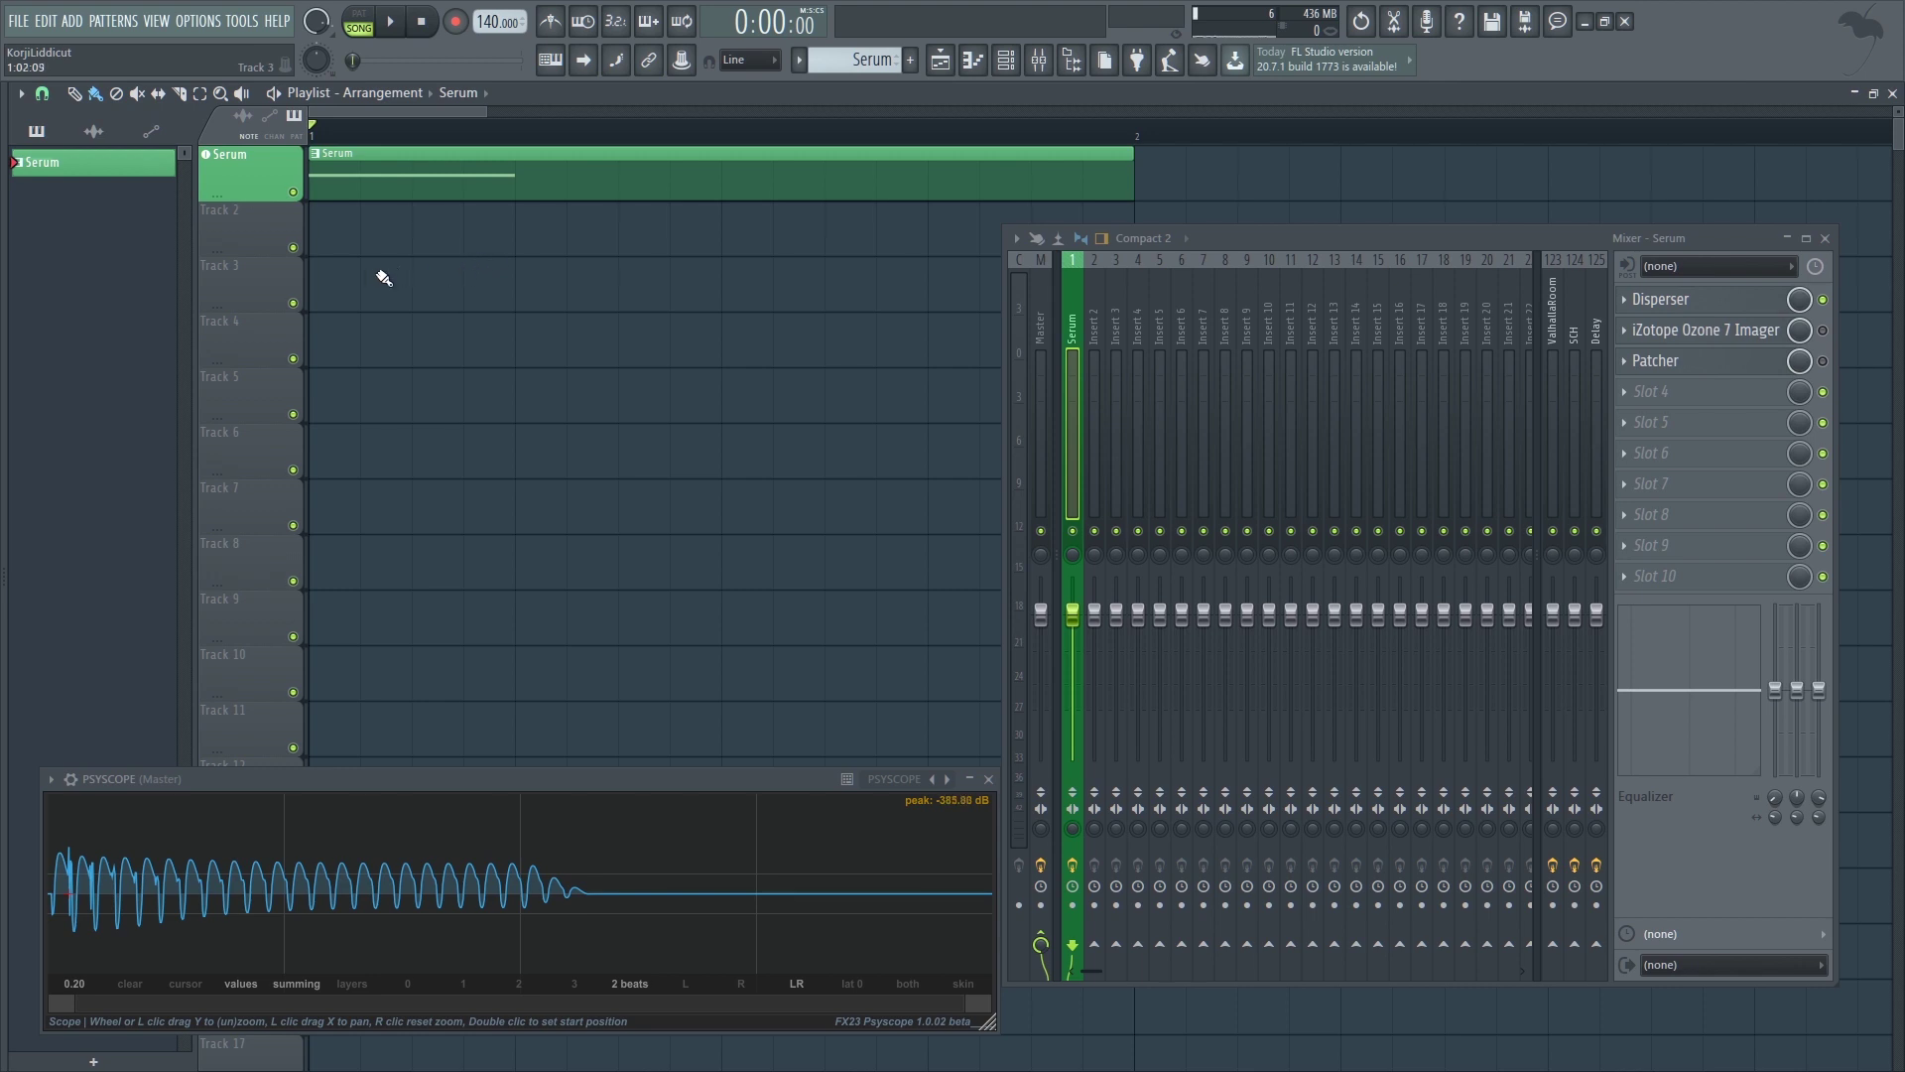
key("space")
key("space")
- Consolidate the Serum pattern clip into a 24-bit stereo WAV clip and check its sample settings
left_click(453, 164)
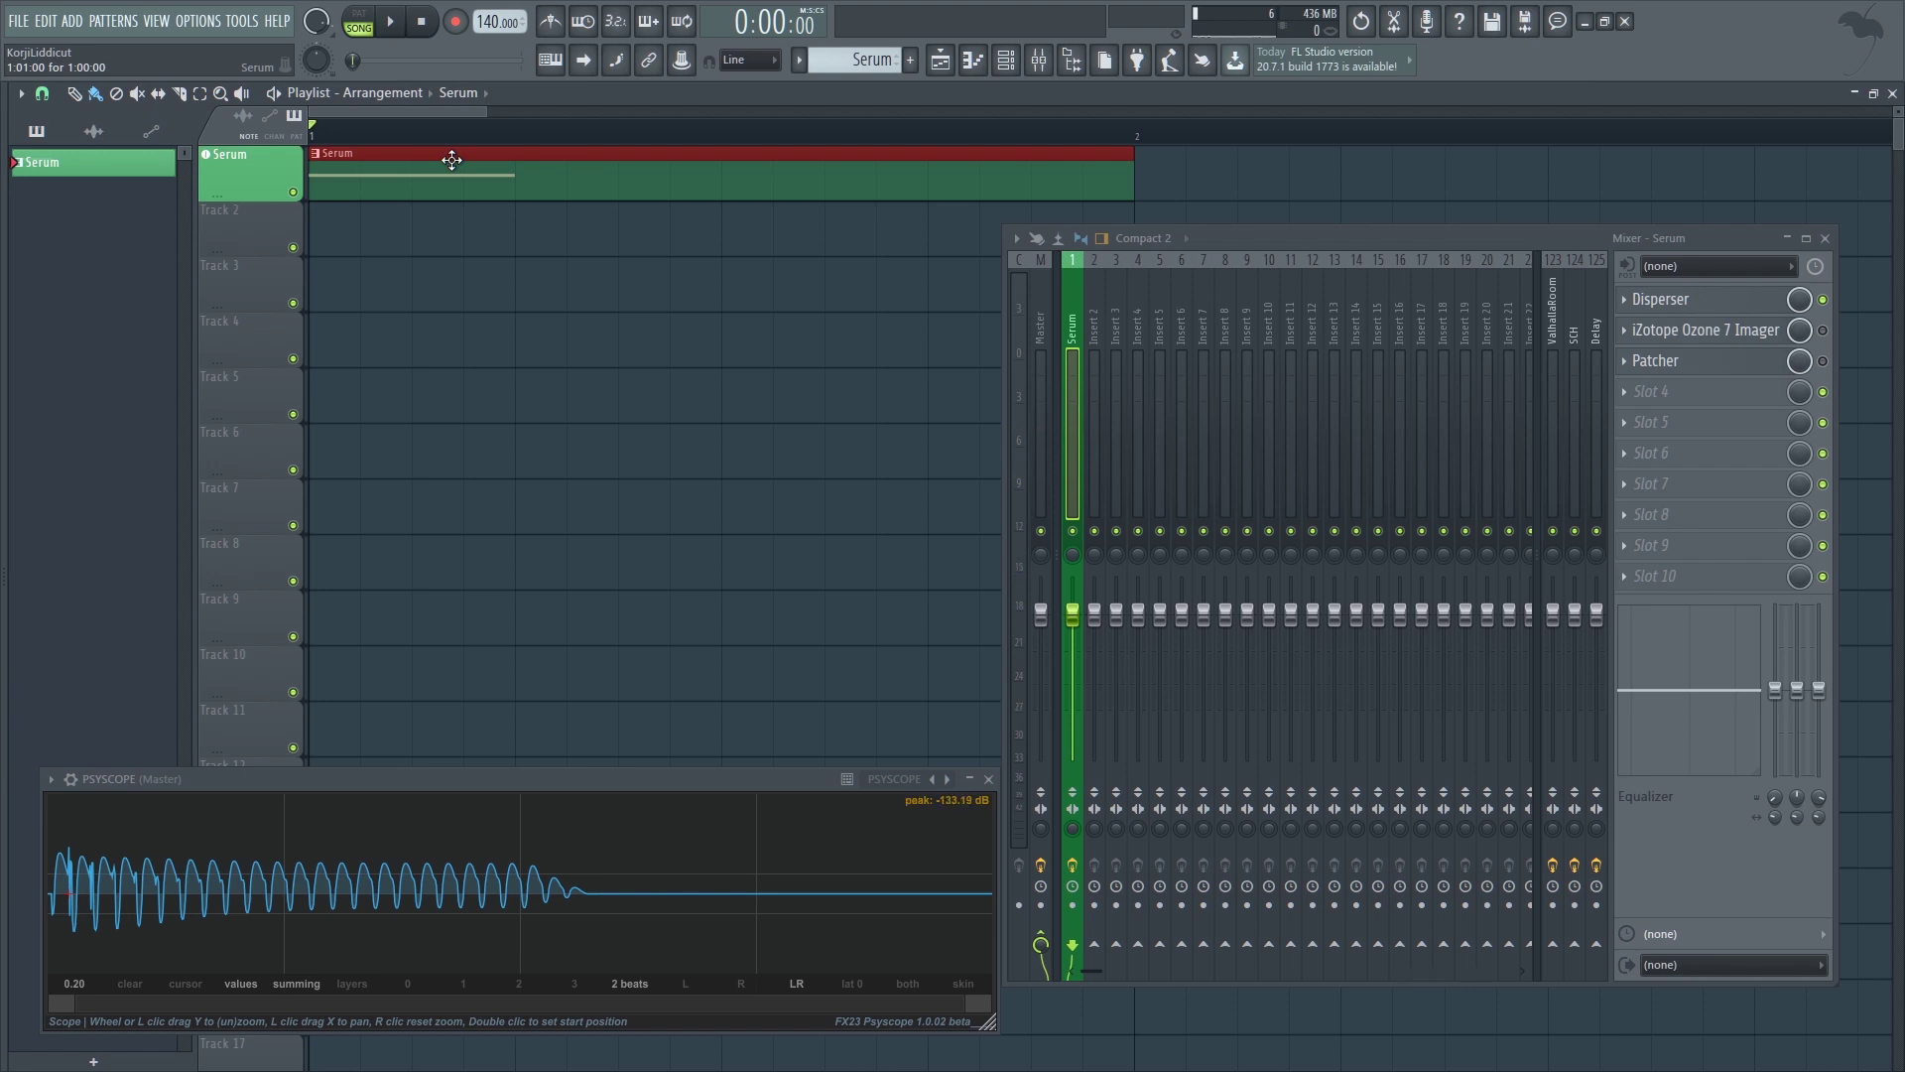
key("ctrl+alt+c")
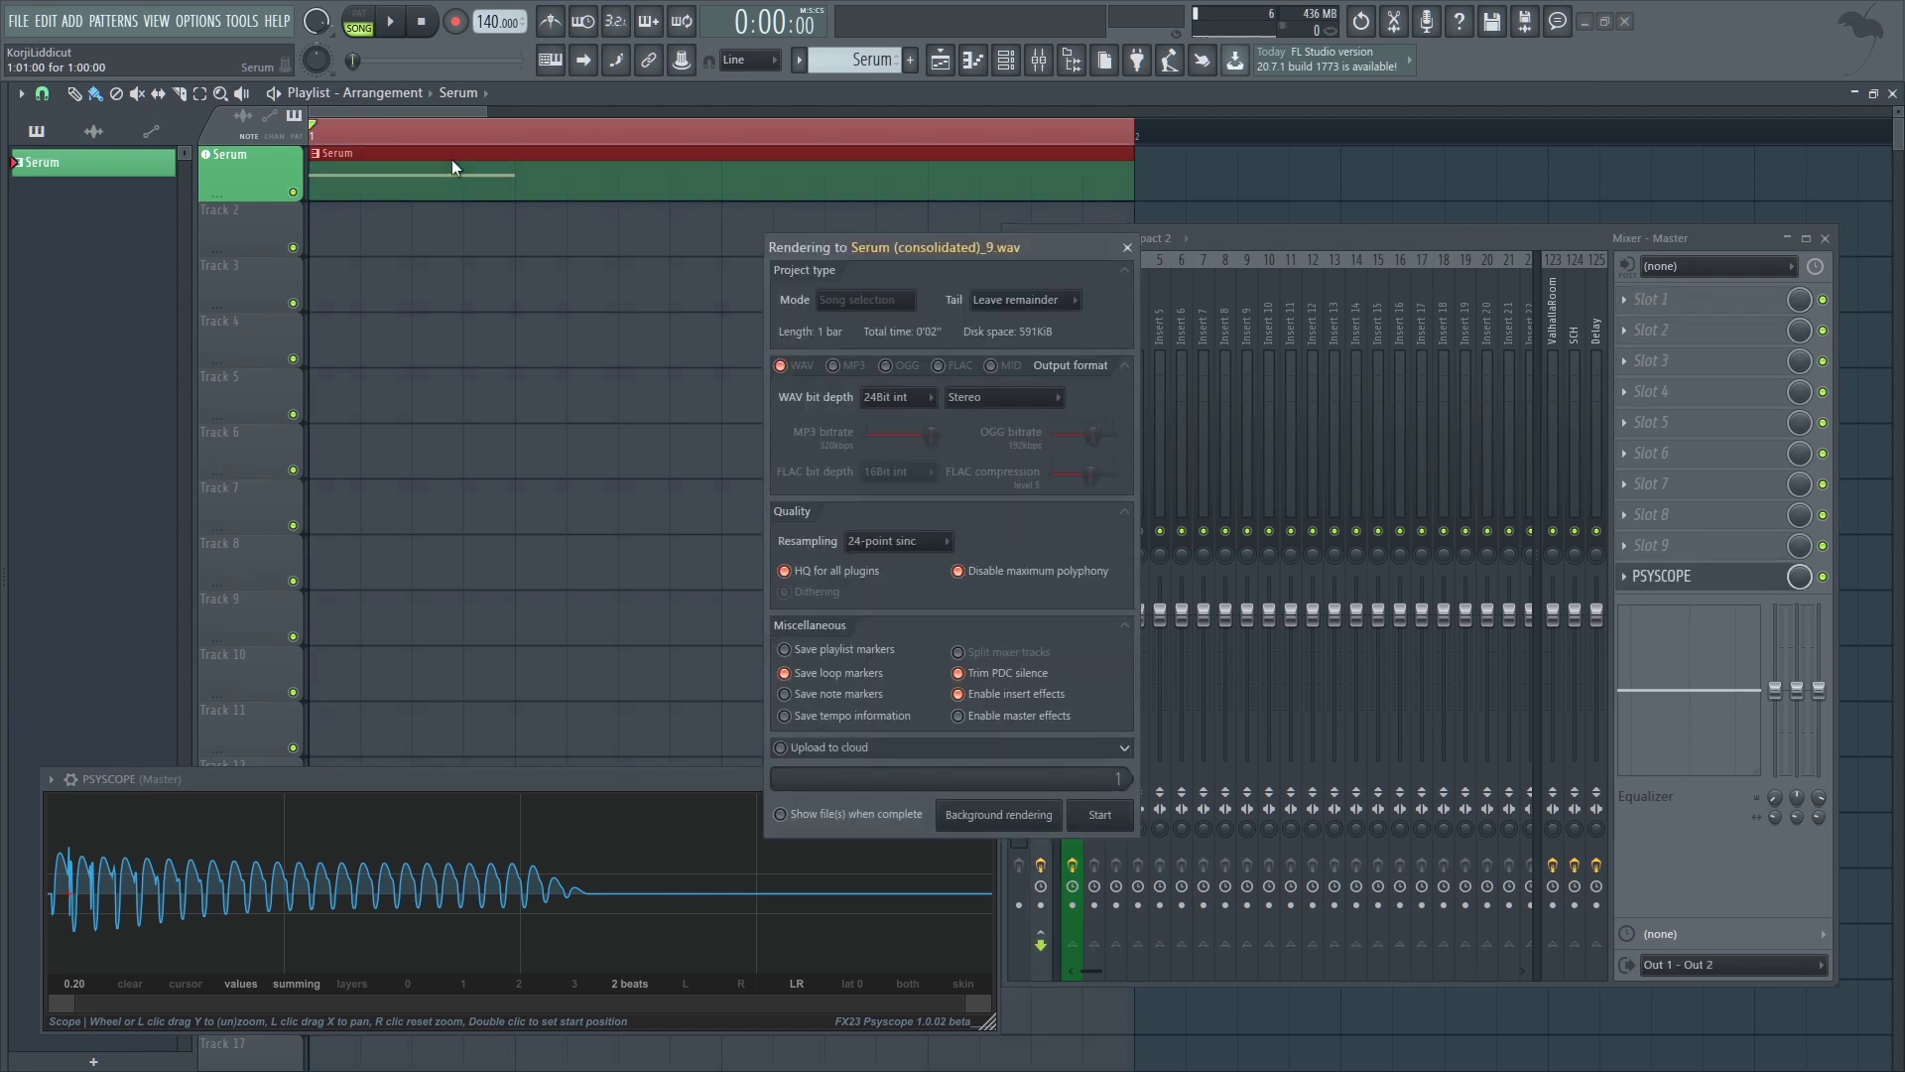
key("Return")
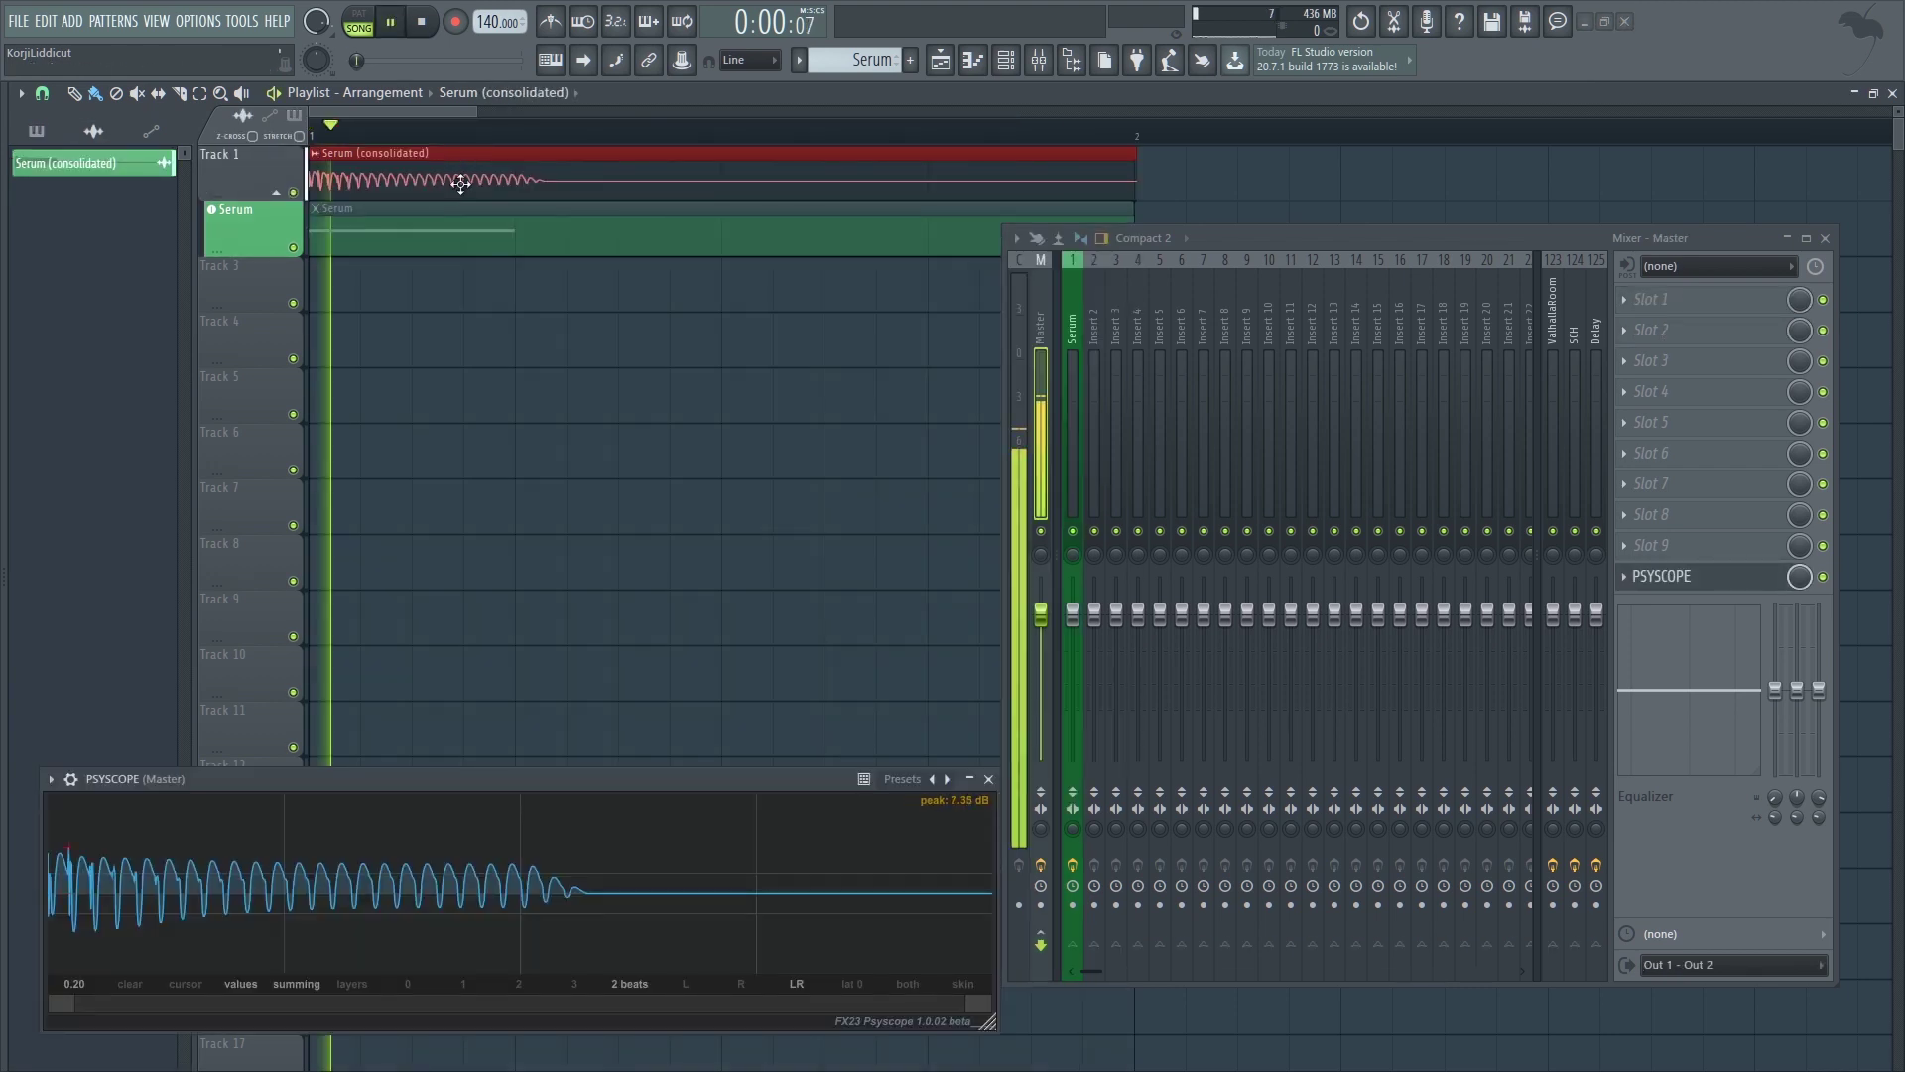
double_click(461, 183)
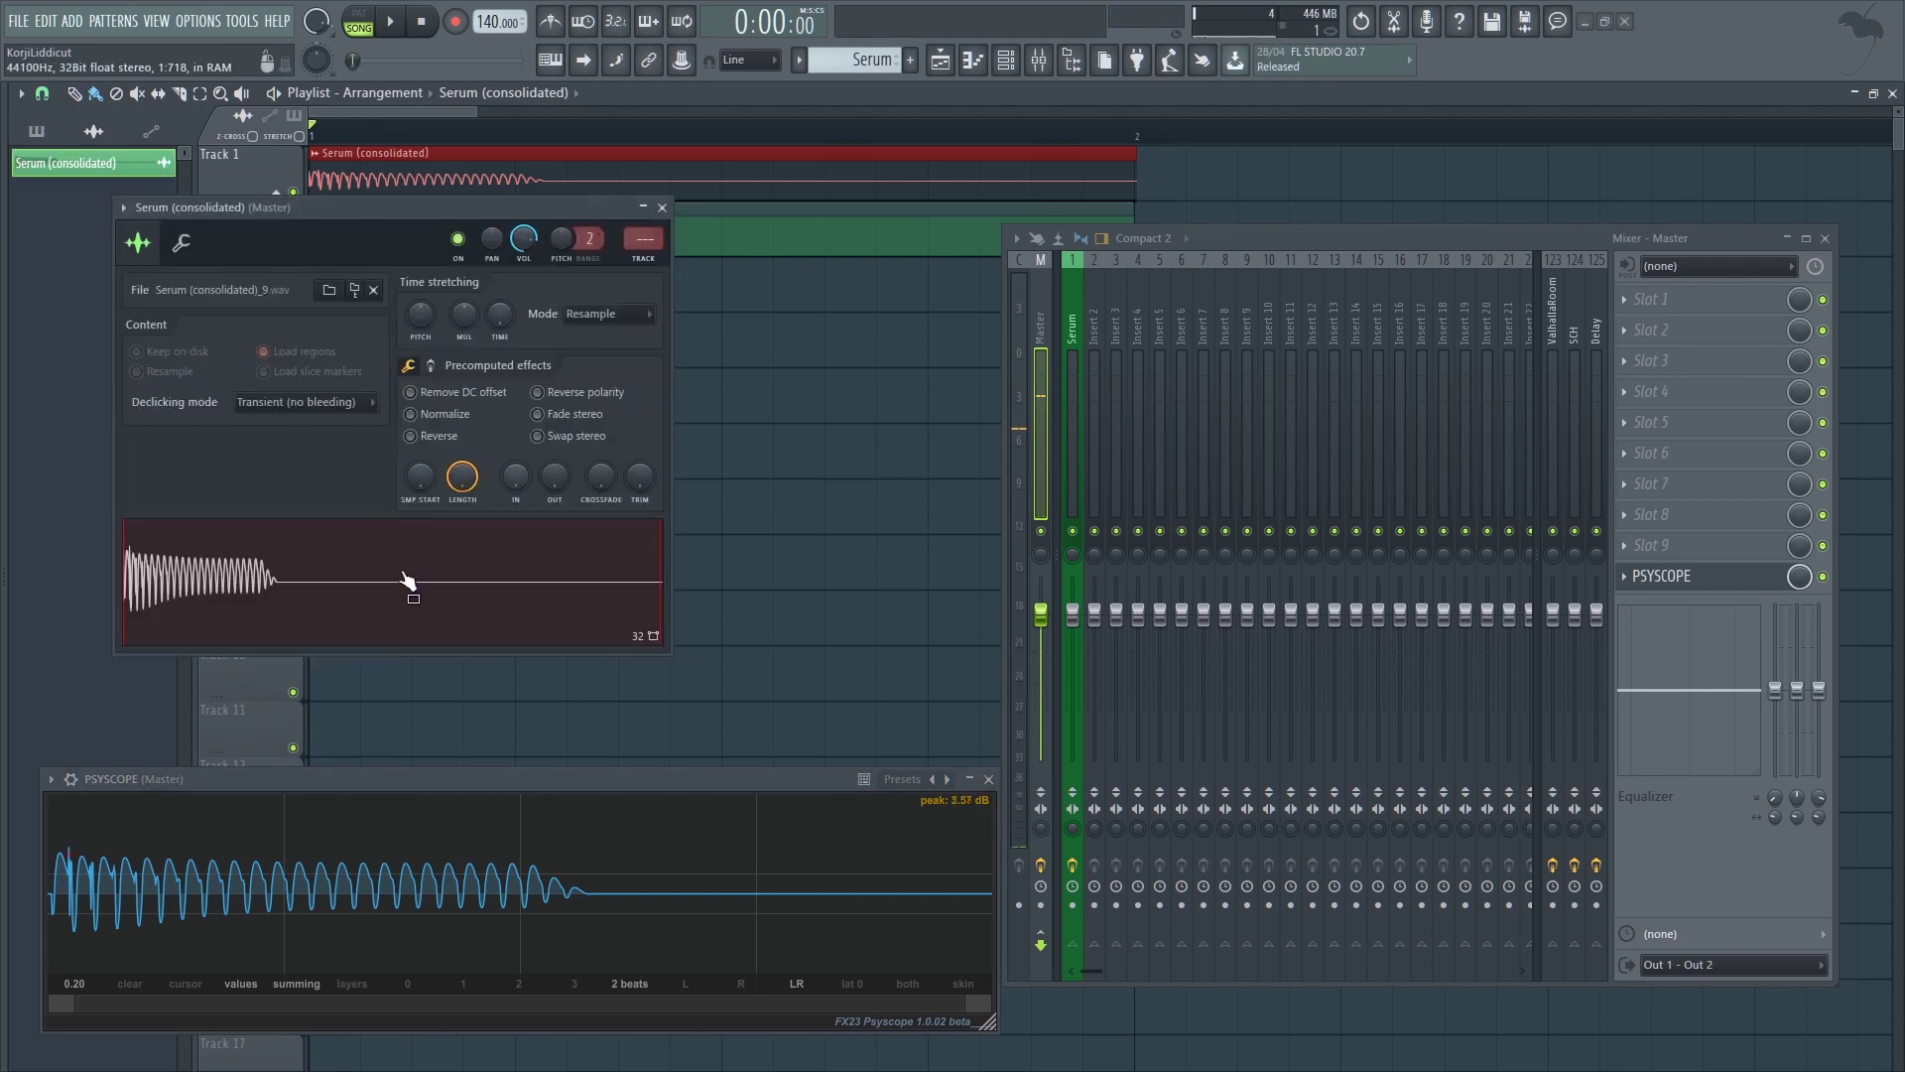
left_click(667, 213)
- Slice the consolidated Serum audio clip just after its waveform ends and delete the silent tail
key("c")
left_click(575, 189)
right_click(608, 191)
key("b")
- Route the consolidated Serum sample to mixer track 2 and close its channel settings
double_click(531, 184)
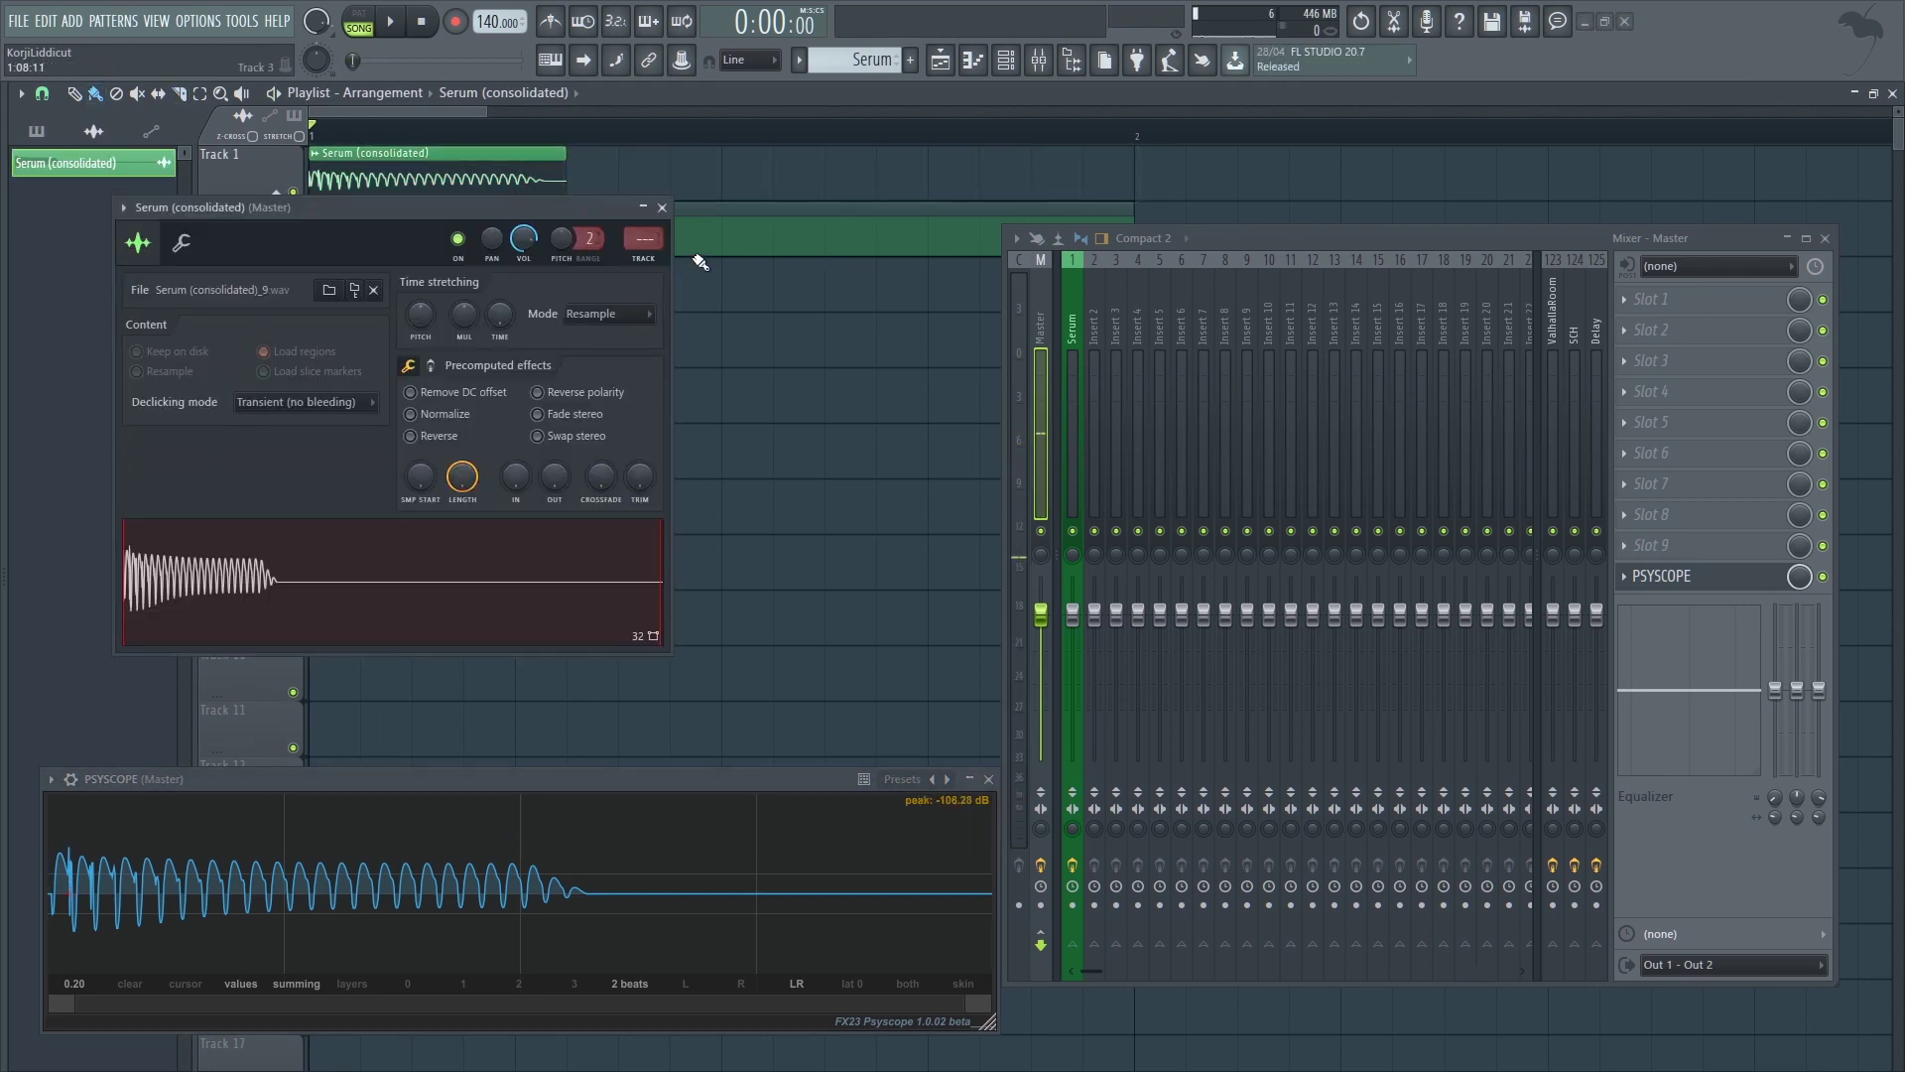
left_click(644, 242)
scroll(645, 241, "up", 1)
left_click(662, 207)
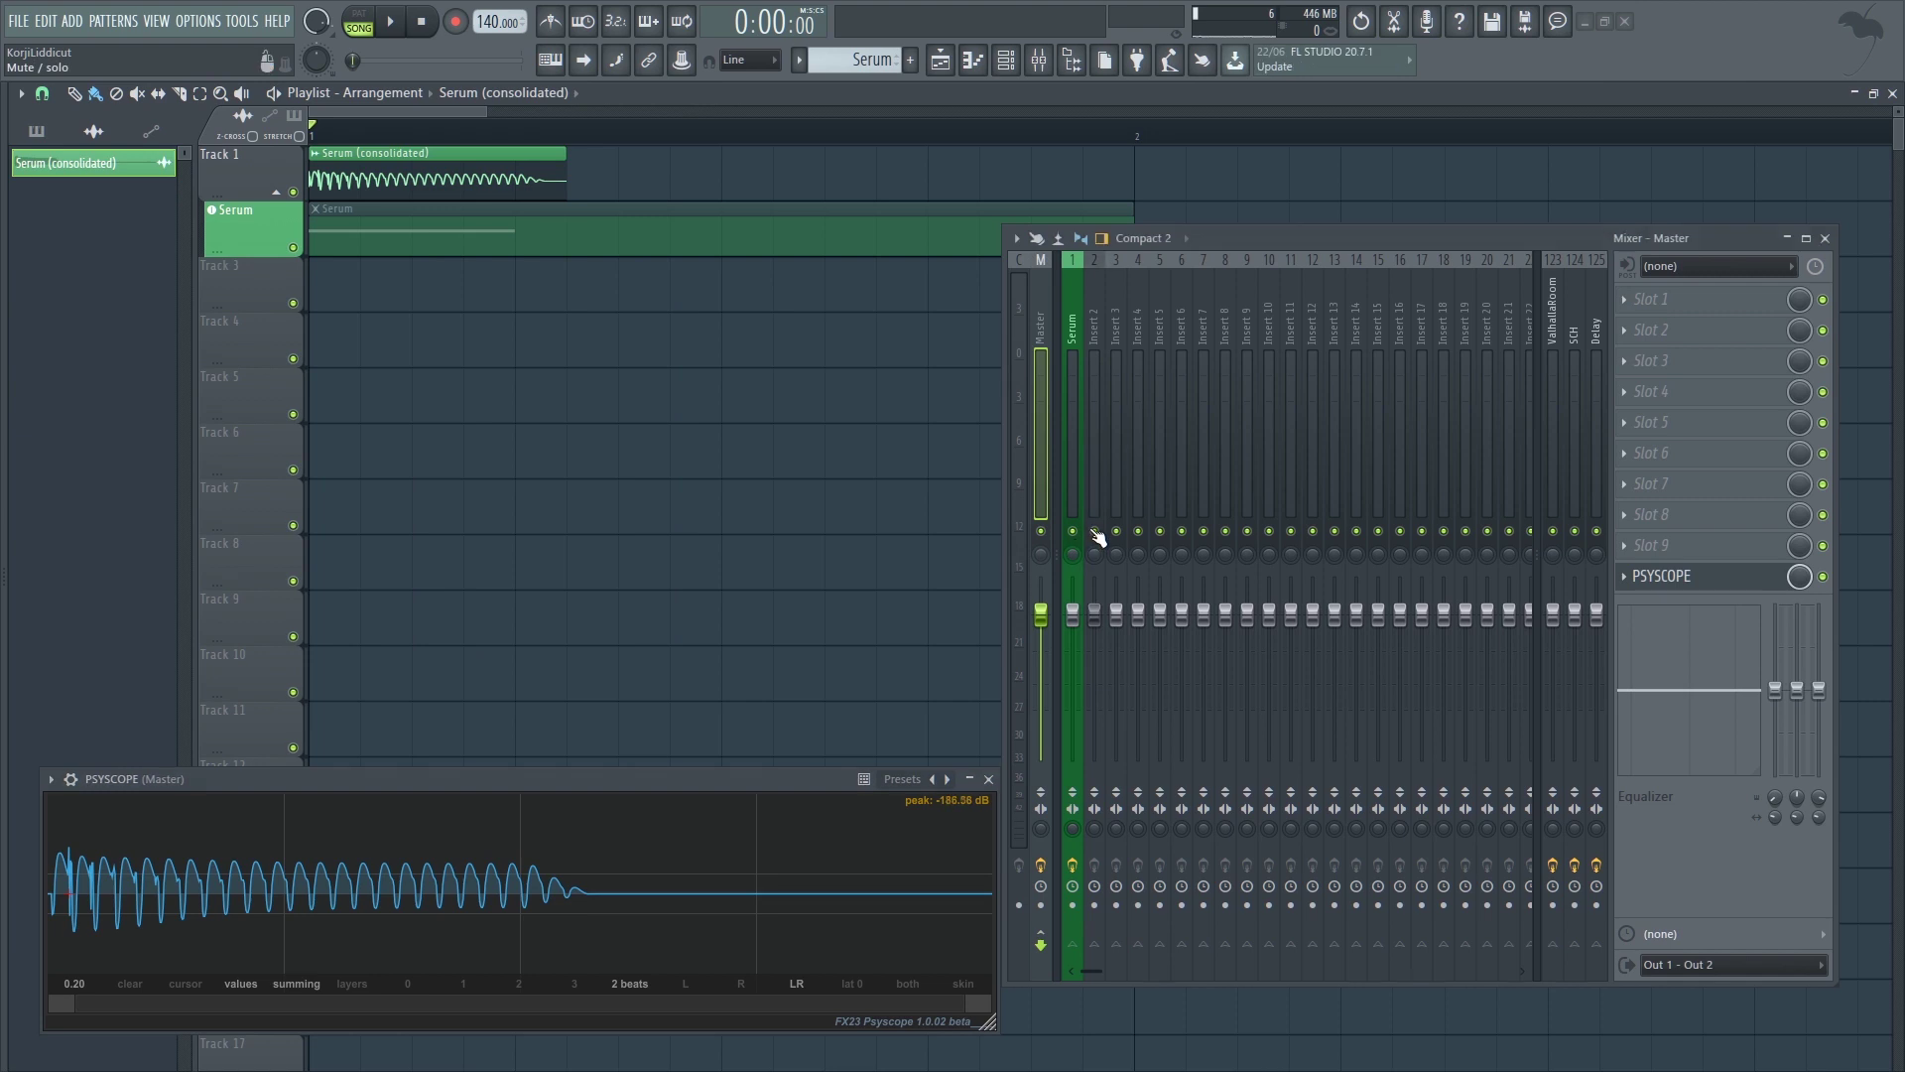
- Solo mixer insert 2, rename it Reverb Channel, and play the audio clip to check its routing
right_click(1096, 506)
left_click(1099, 536)
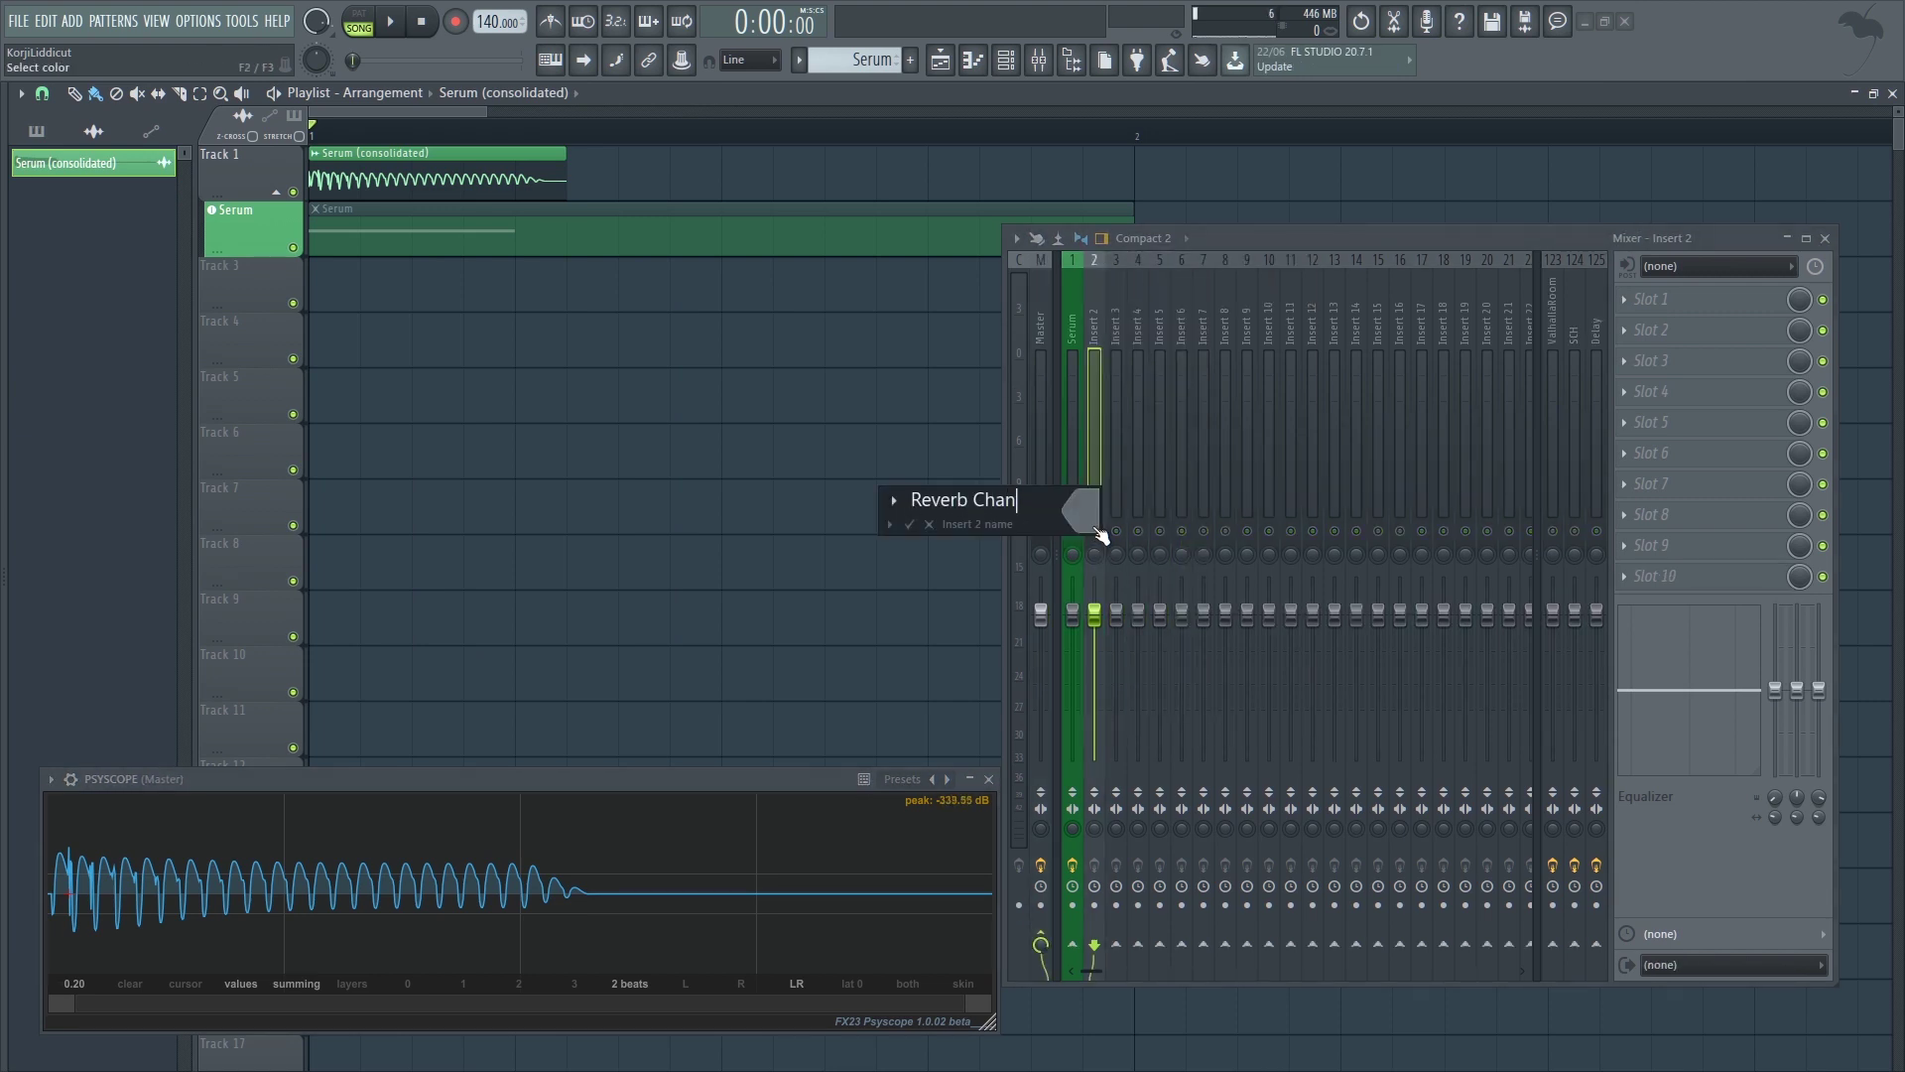
key("Return")
key("space")
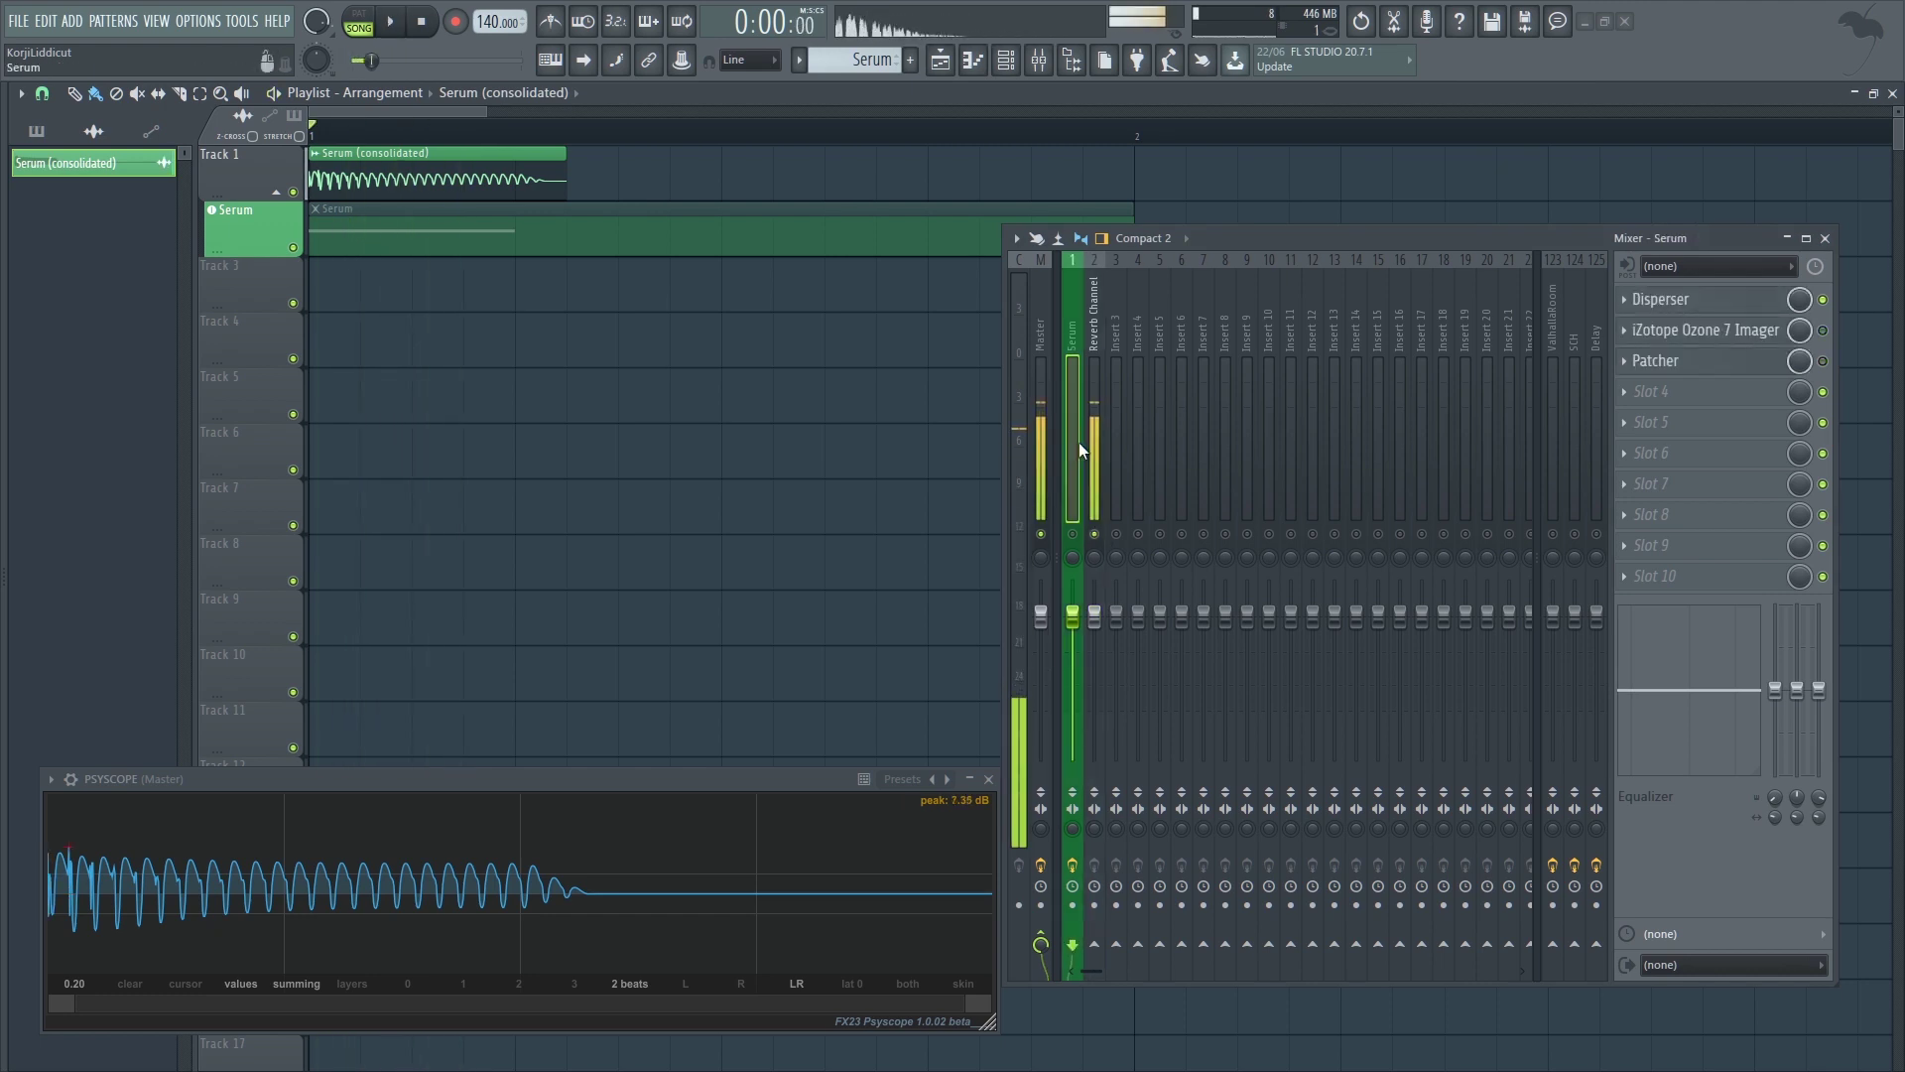
key("space")
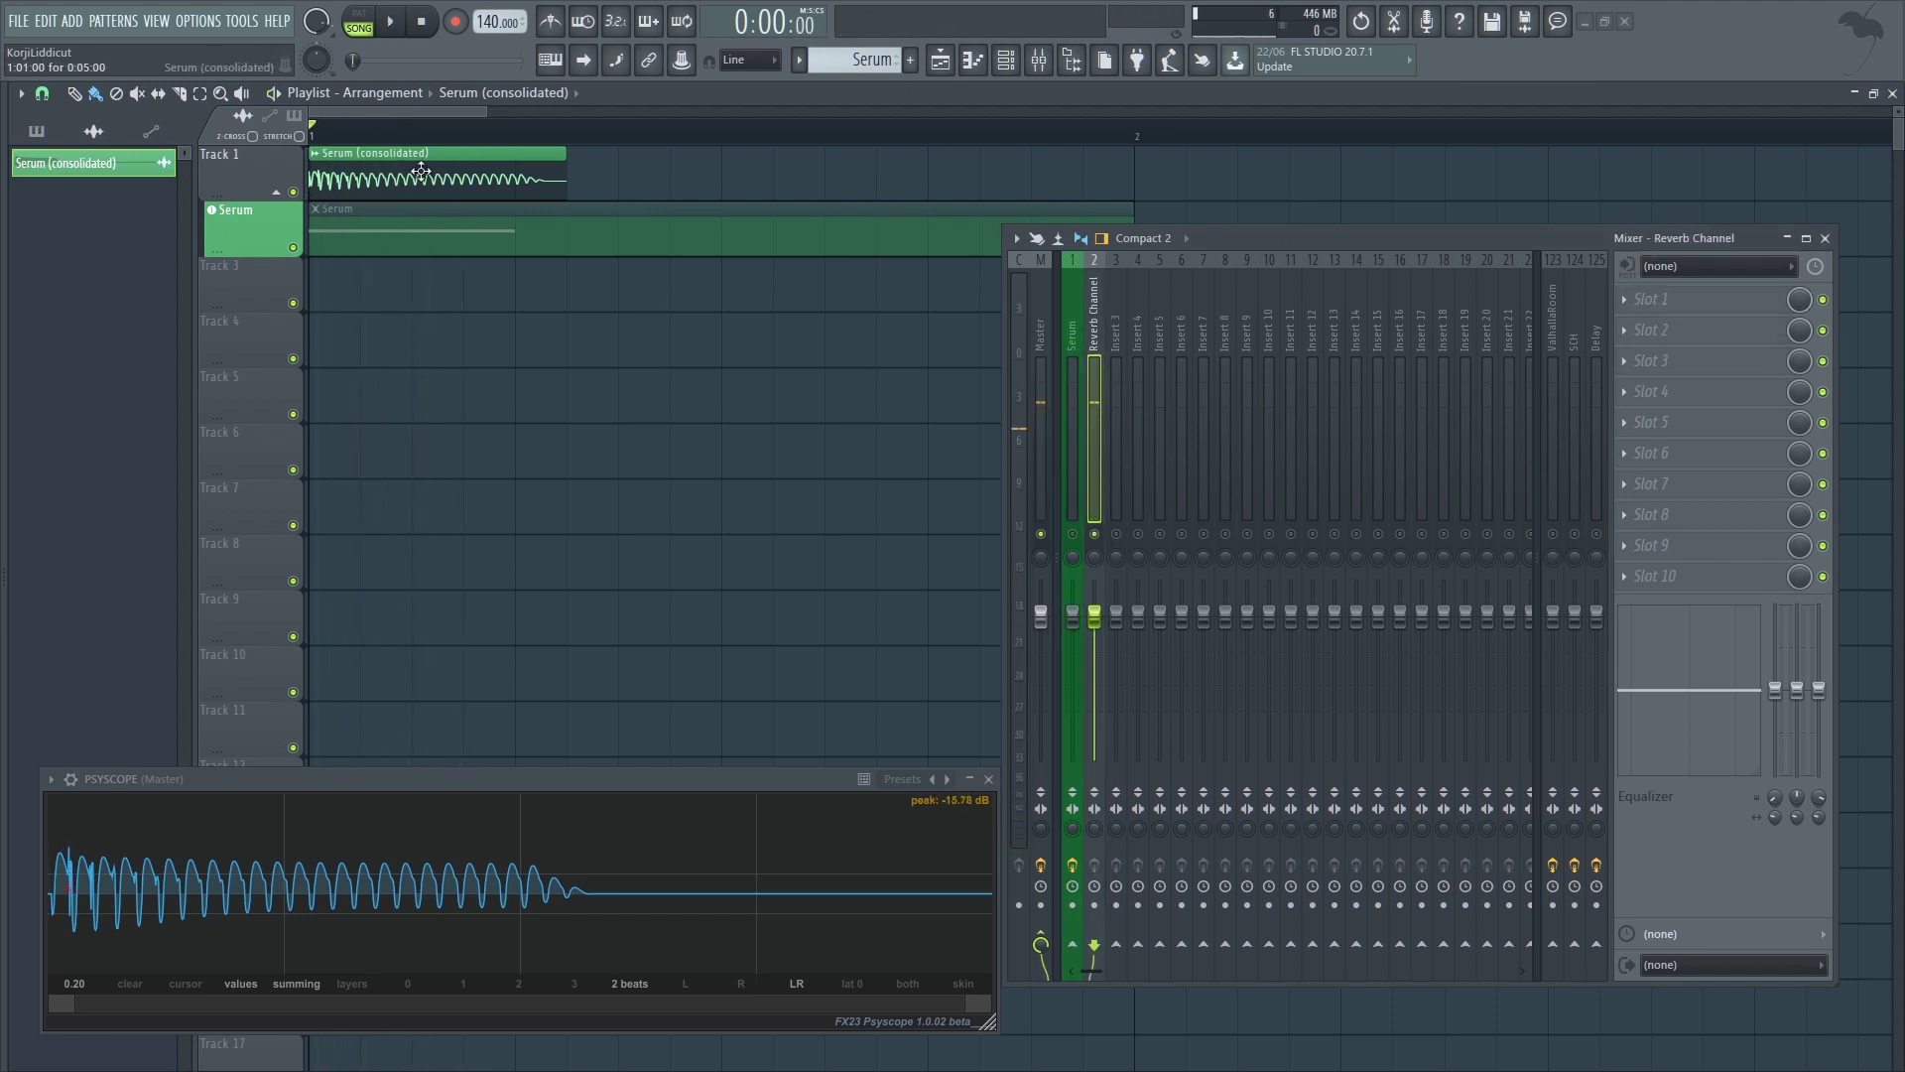
double_click(419, 172)
left_click(662, 208)
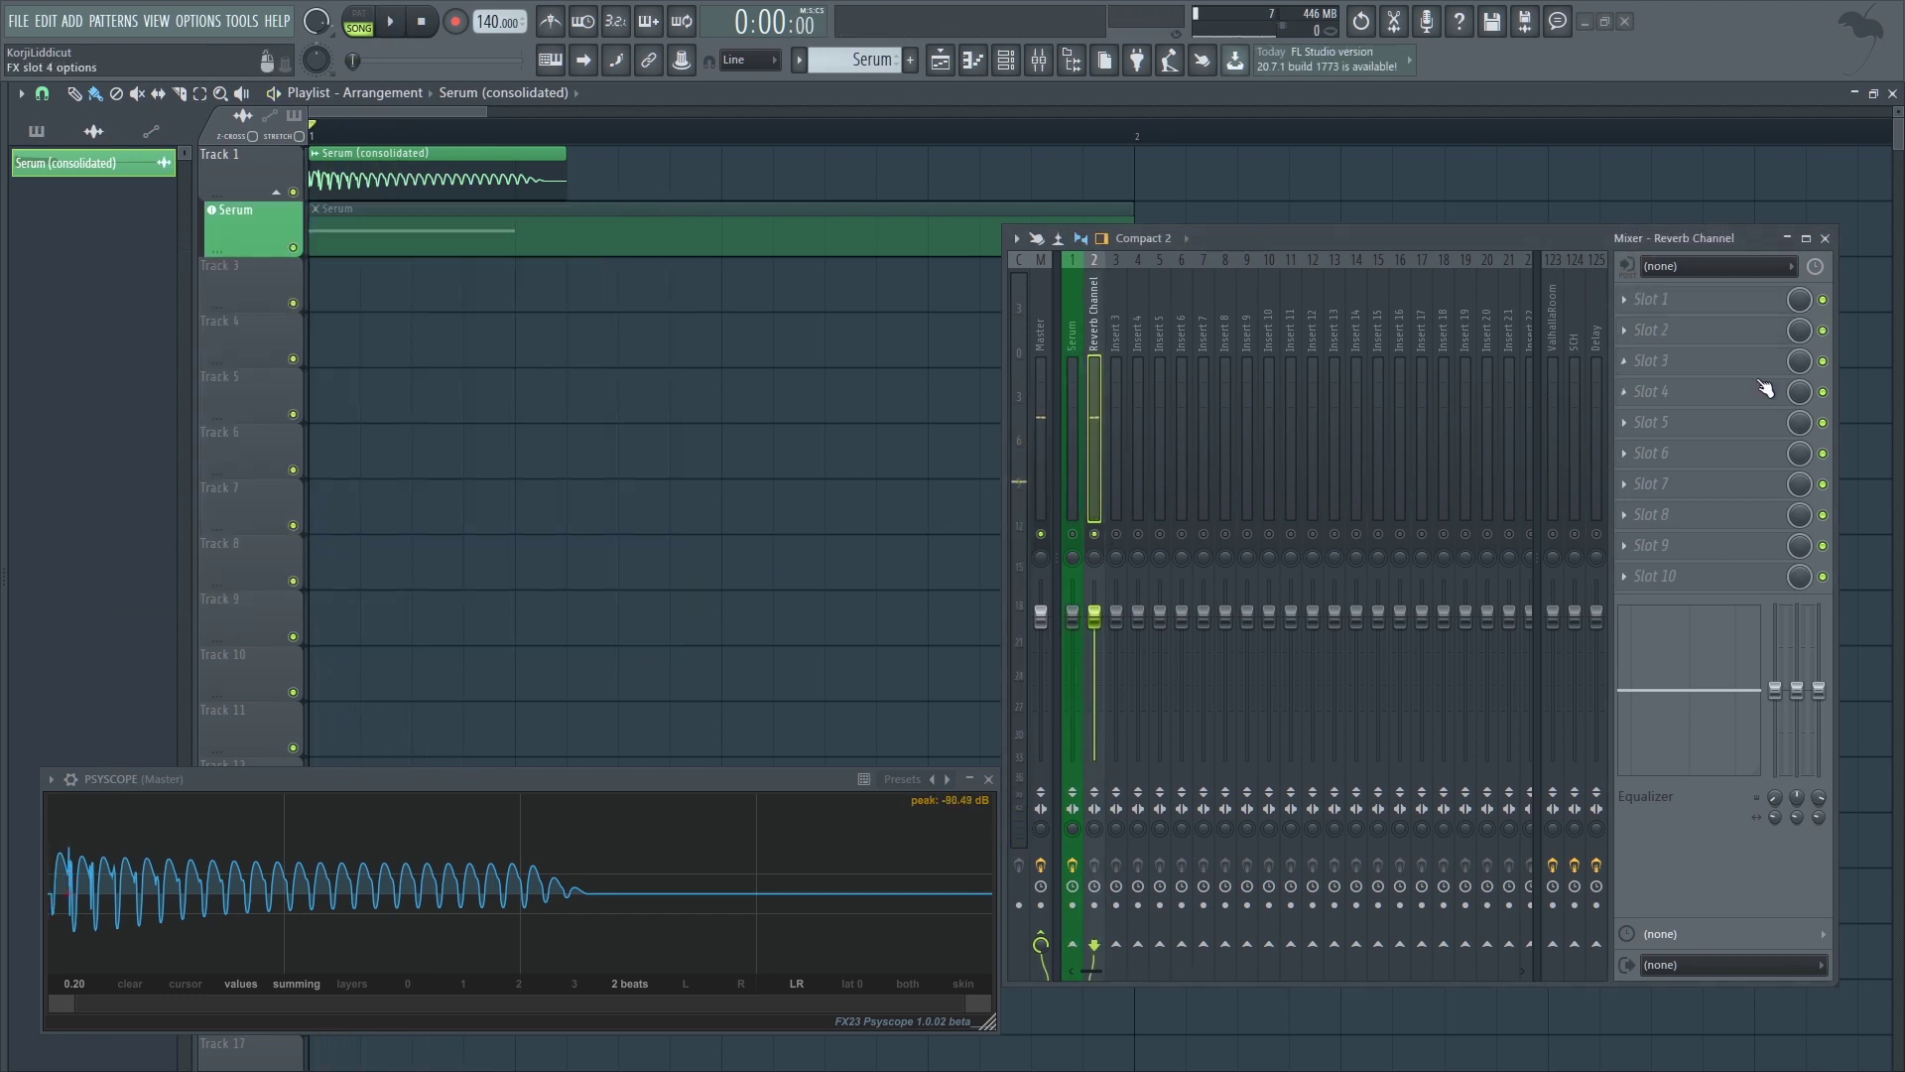
- Load ValhallaRoom in the first effect slot of the Reverb Channel, replacing the mistakenly added Stereo plugin
left_click(1727, 312)
left_click(1191, 622)
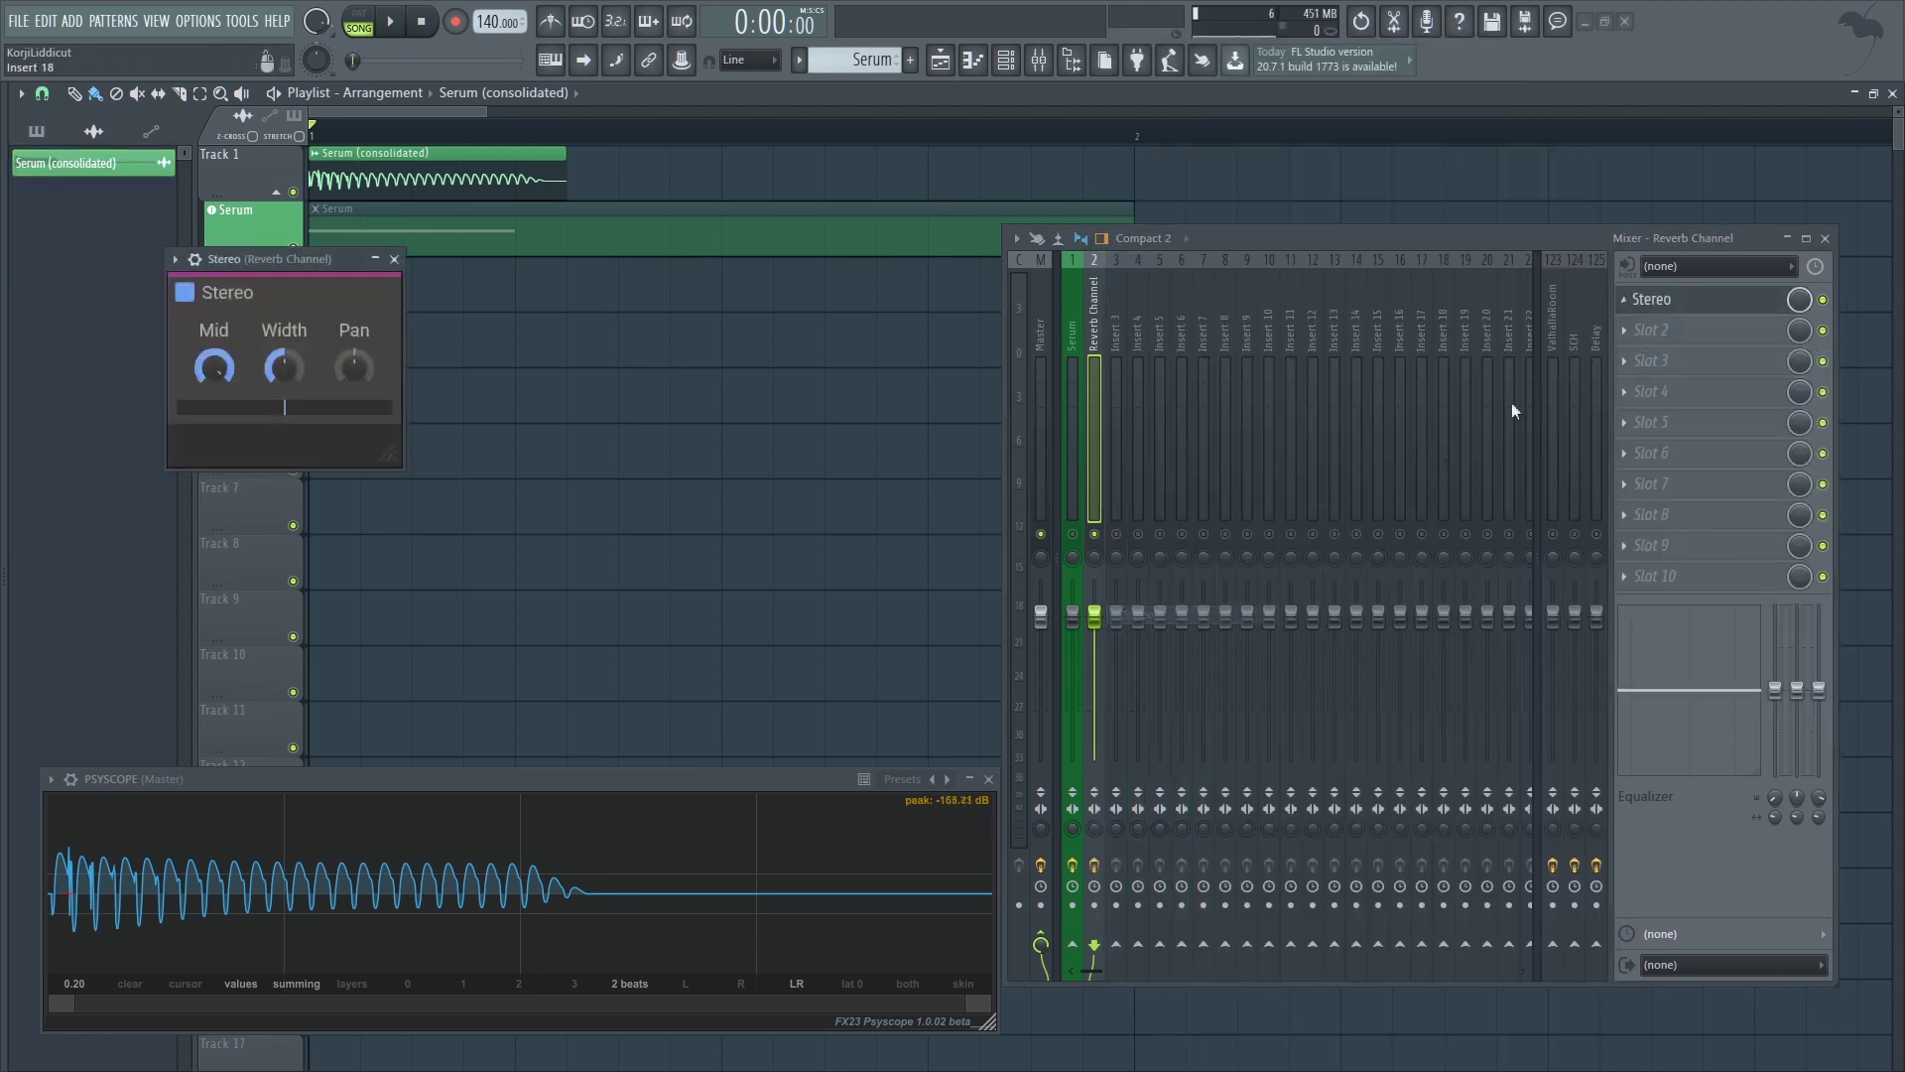
left_click(1634, 305)
mouse_move(1687, 333)
left_click(1191, 629)
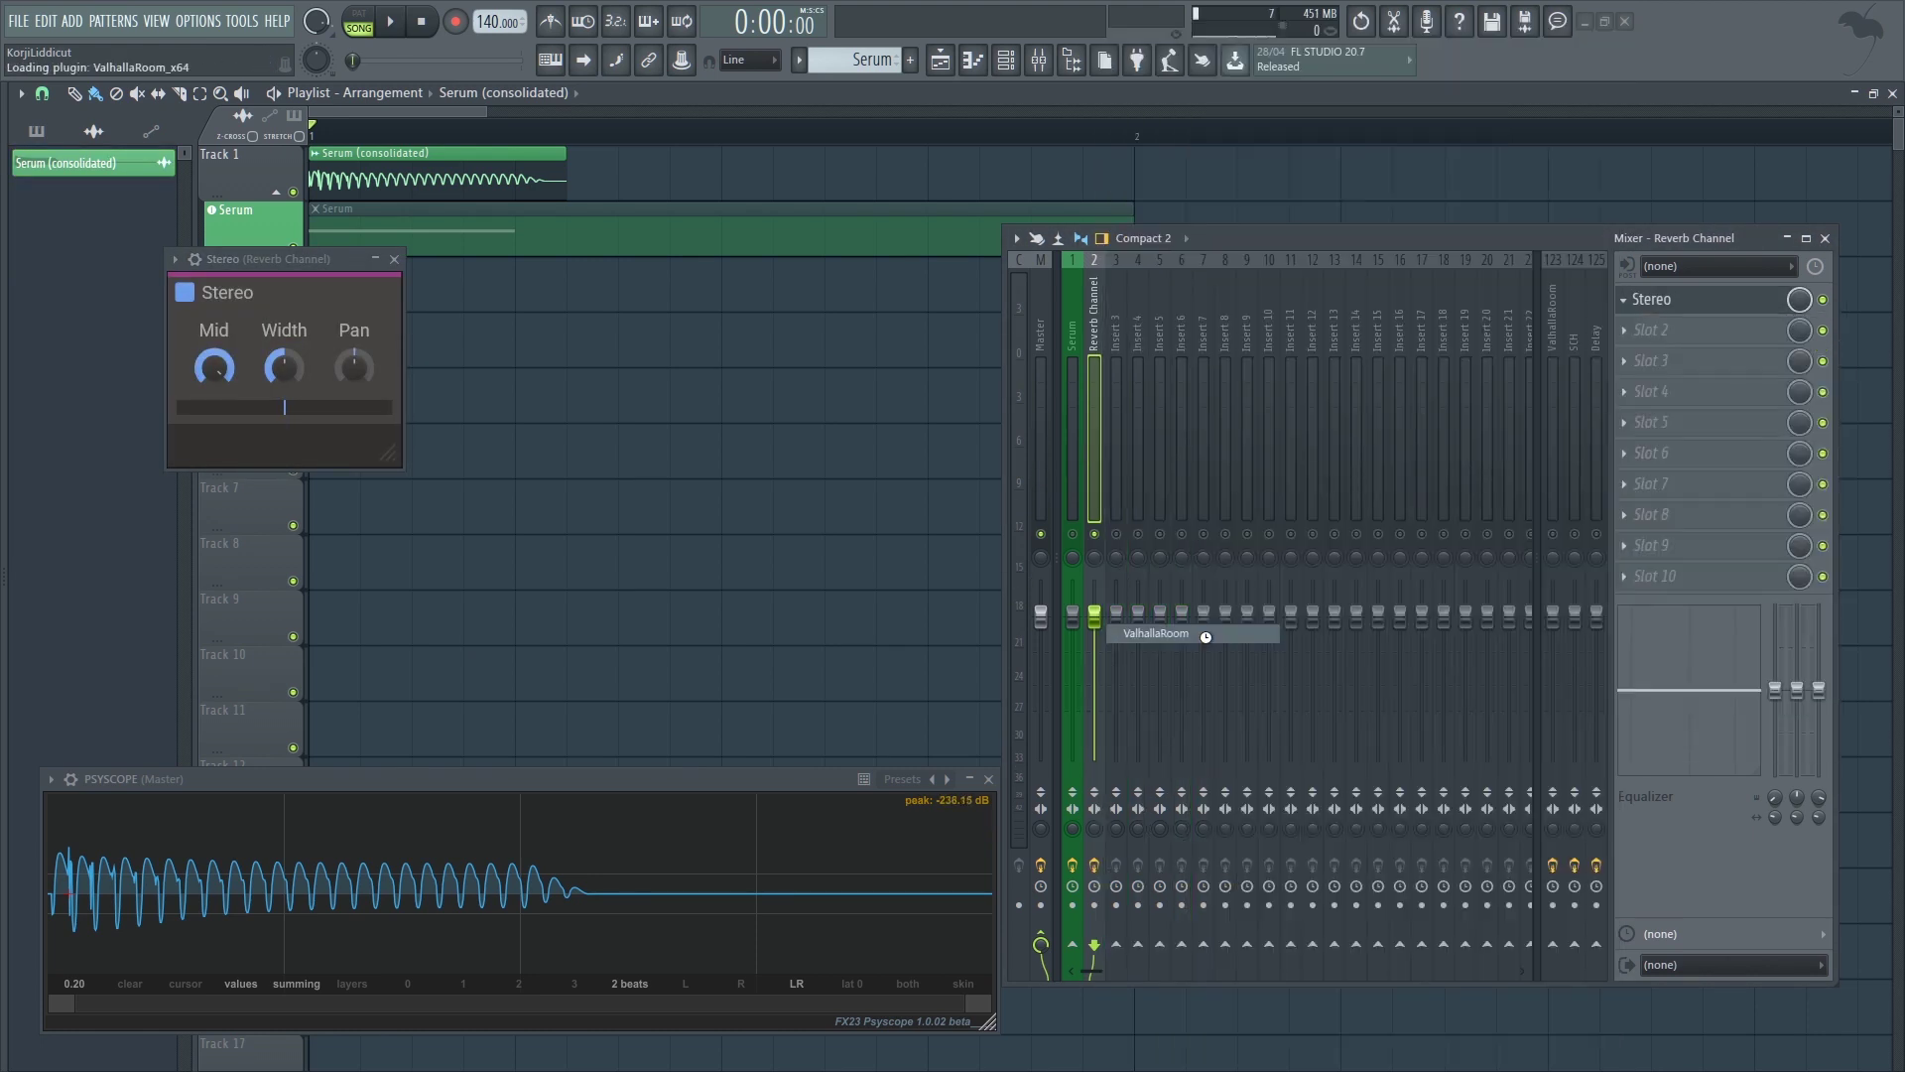
- Set ValhallaRoom's mix to 98.6%, decay to 0.12 s and high cut to 11020 Hz
left_click_drag(492, 259, 829, 292)
left_click_drag(554, 570, 570, 431)
left_click(552, 421)
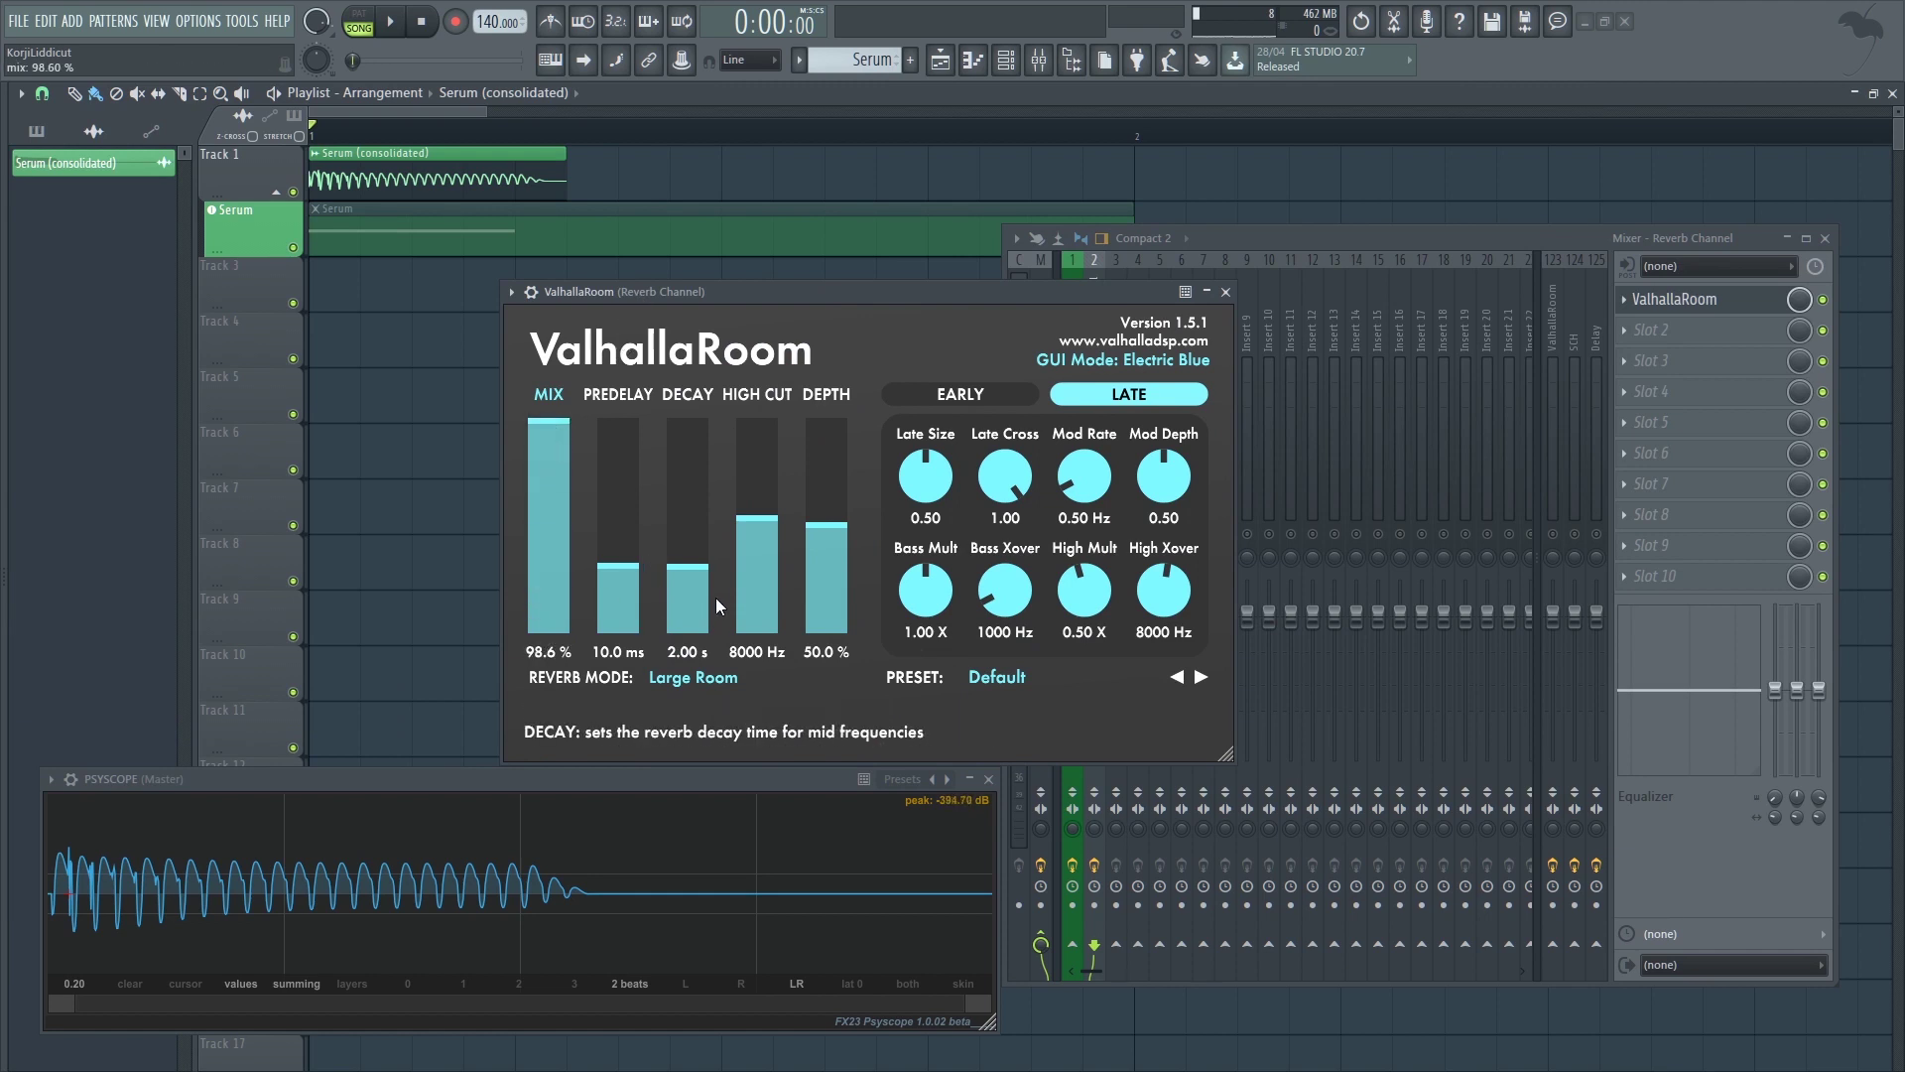
left_click_drag(700, 623, 701, 616)
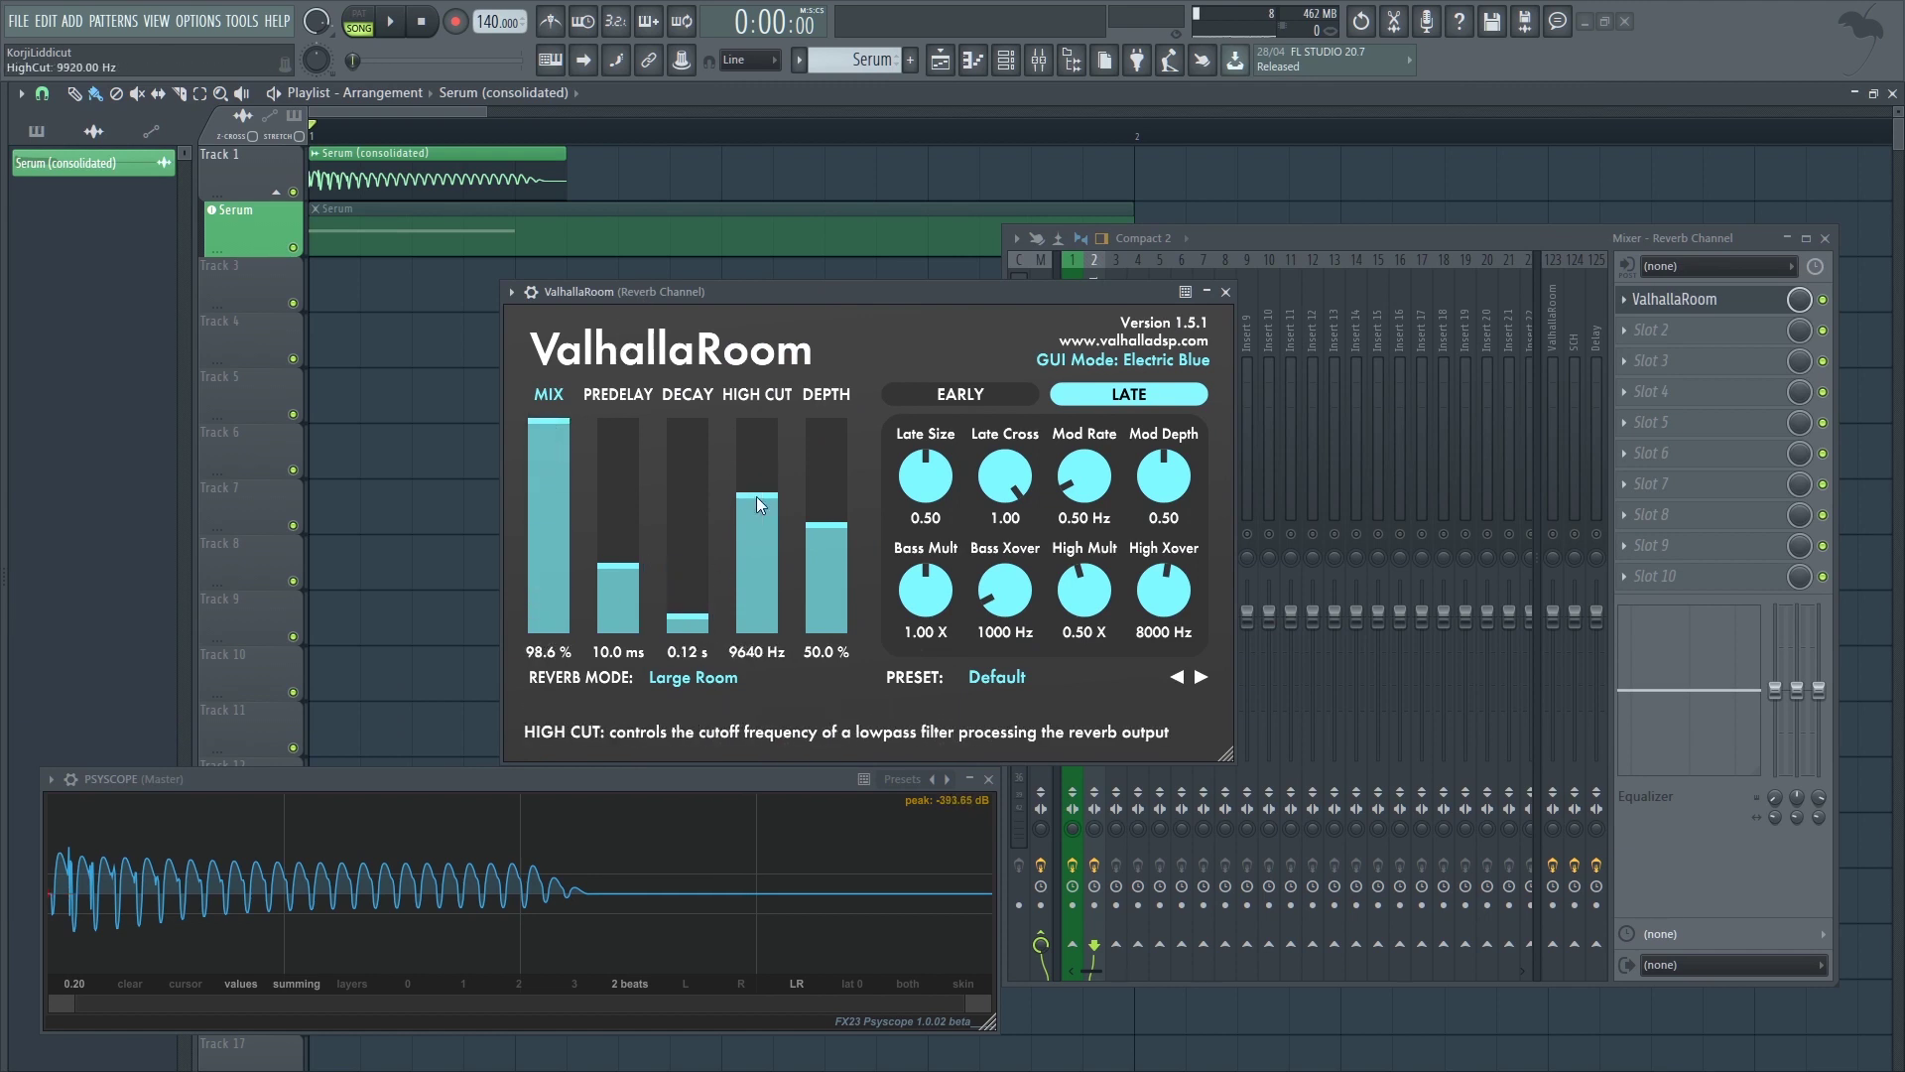
left_click_drag(757, 496, 764, 466)
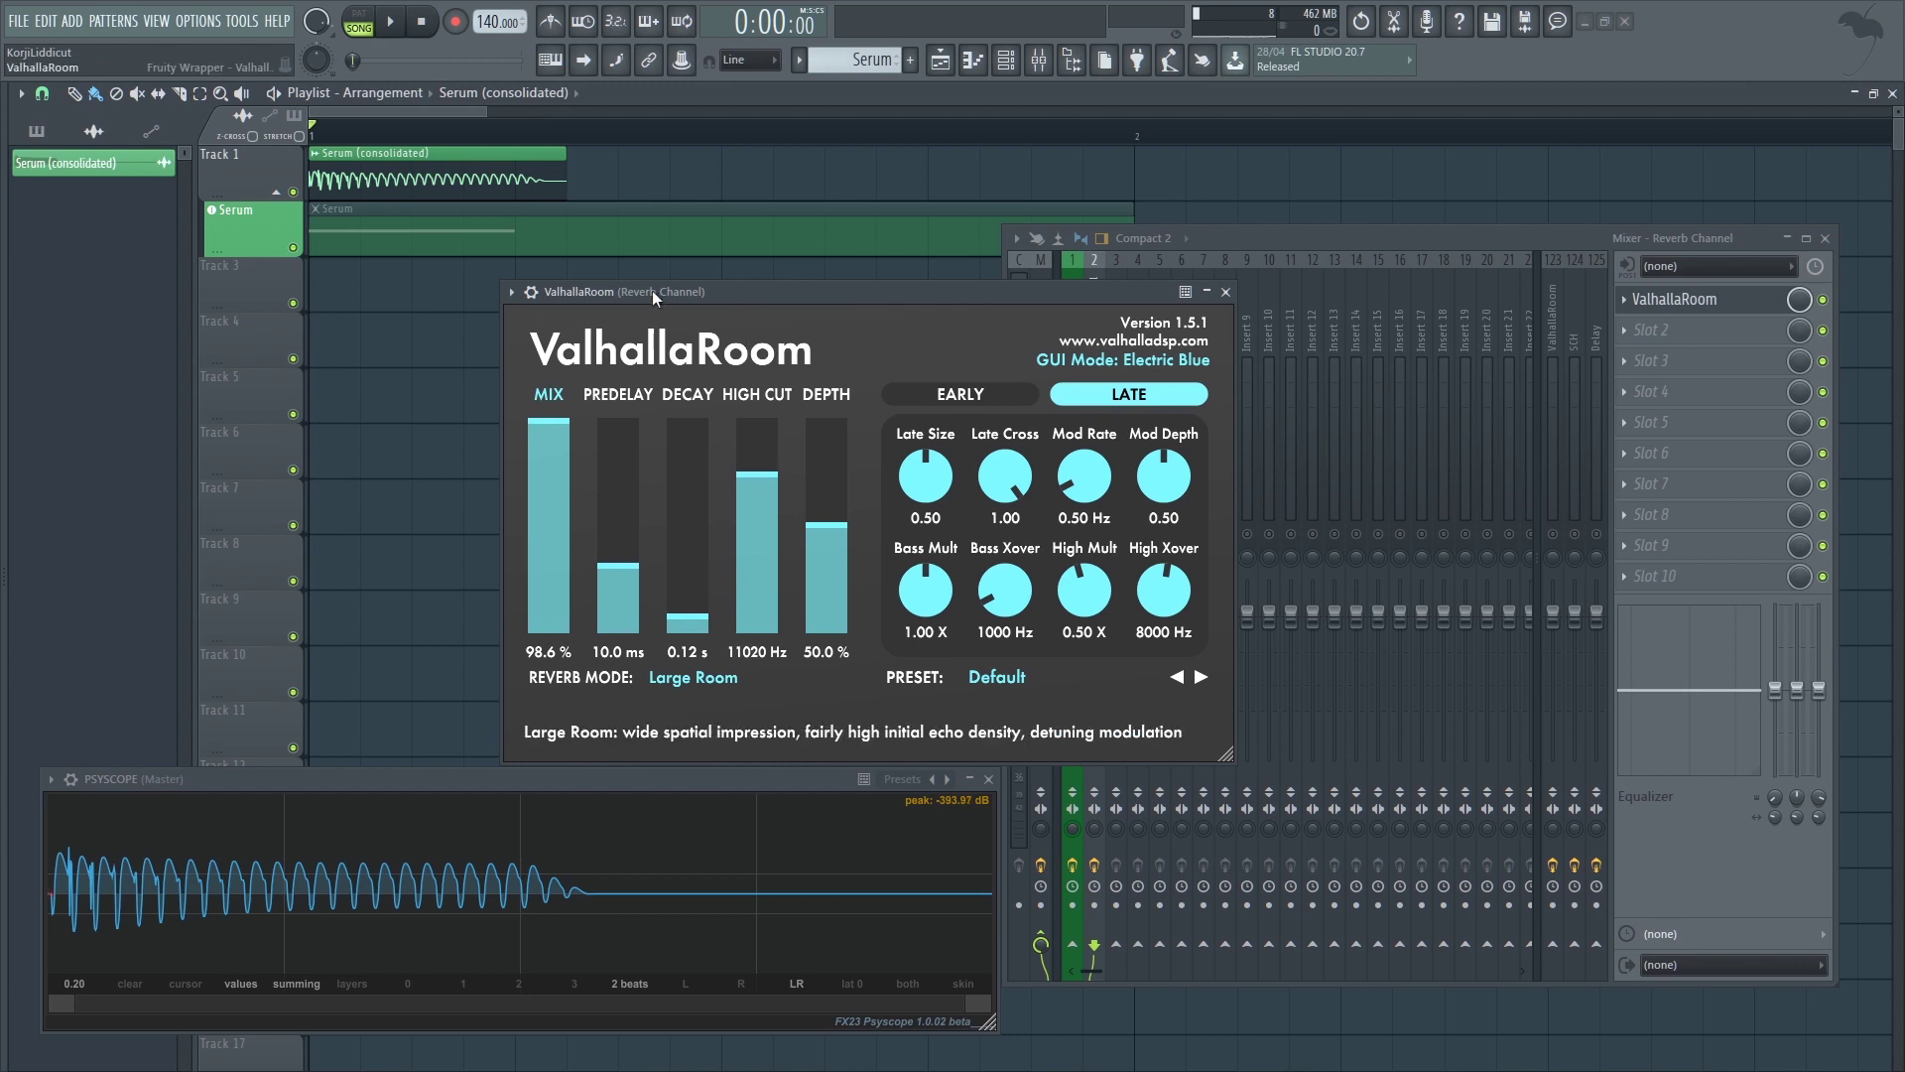
- Set the reverb's predelay to 0.0 ms, decay to 0.10 s and depth to 97.2%, auditioning it in playback
left_click_drag(652, 290, 624, 289)
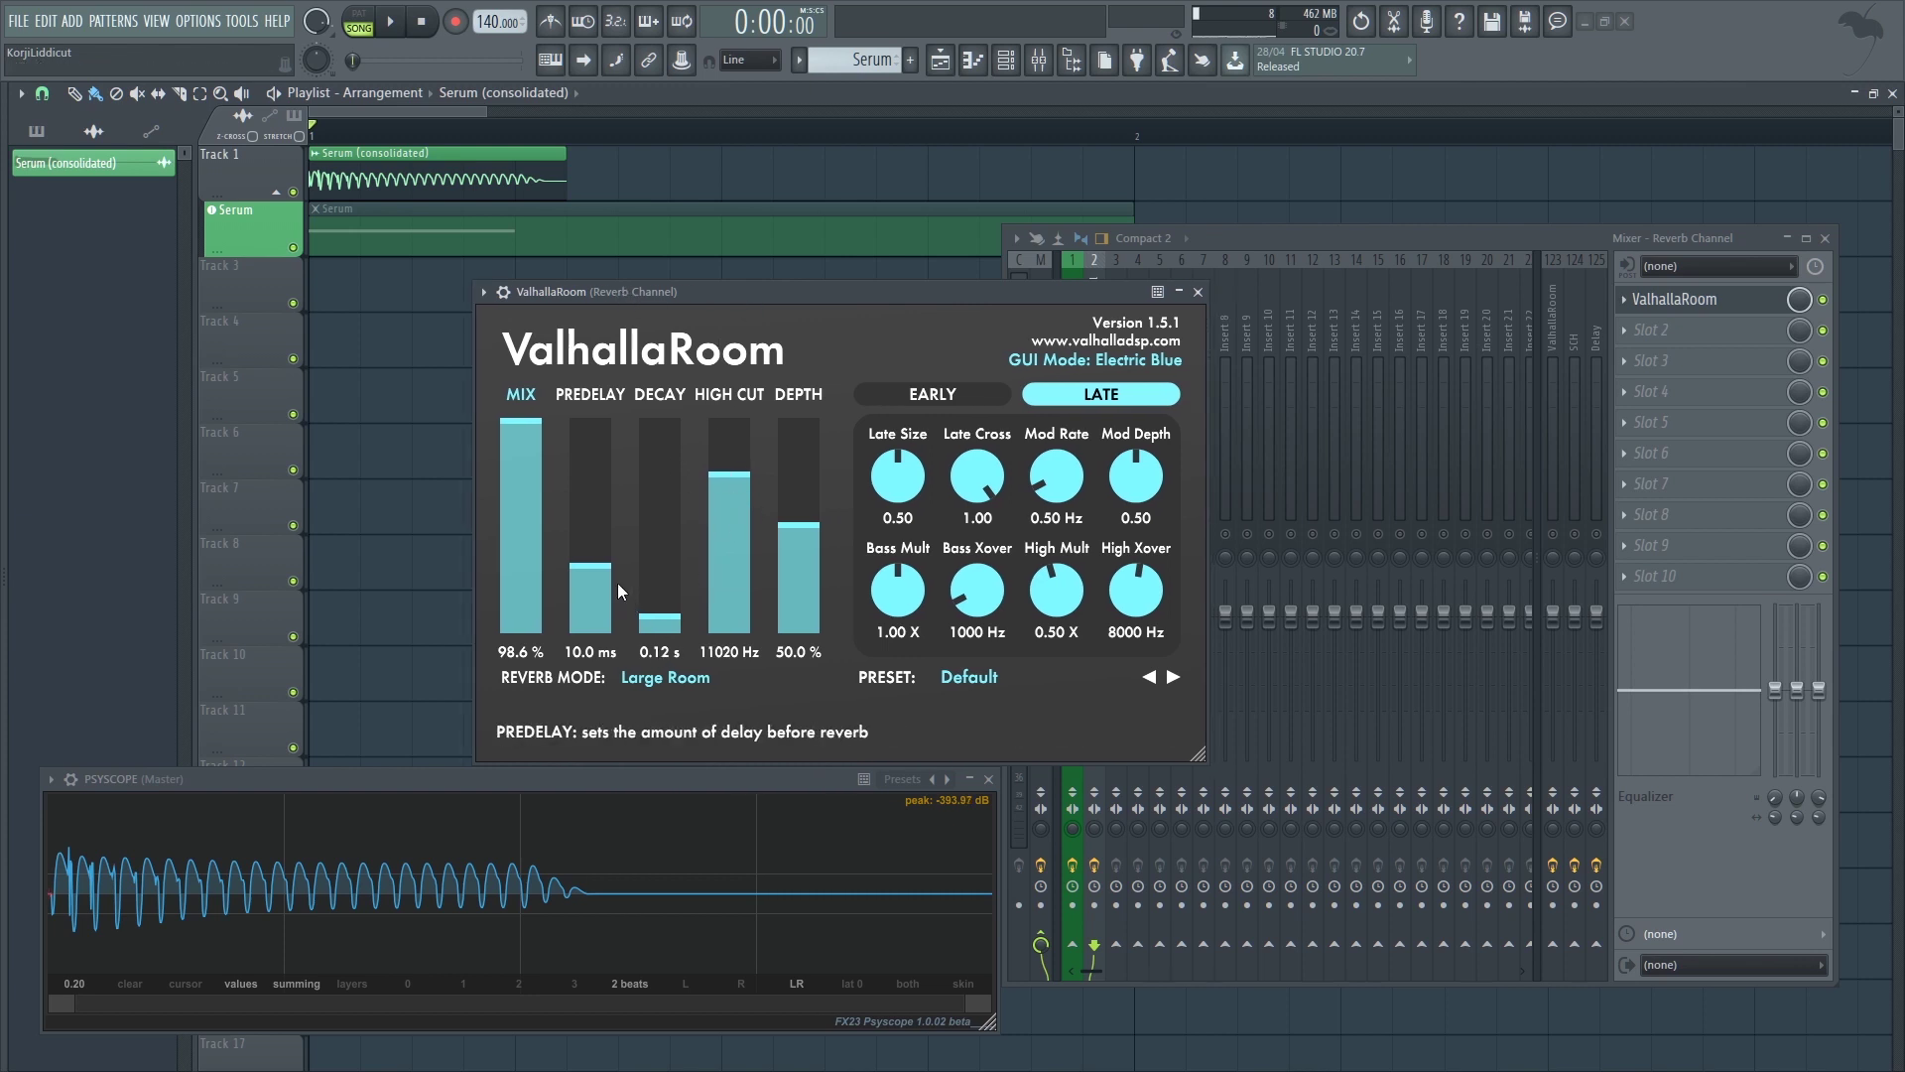
left_click_drag(591, 561, 659, 631)
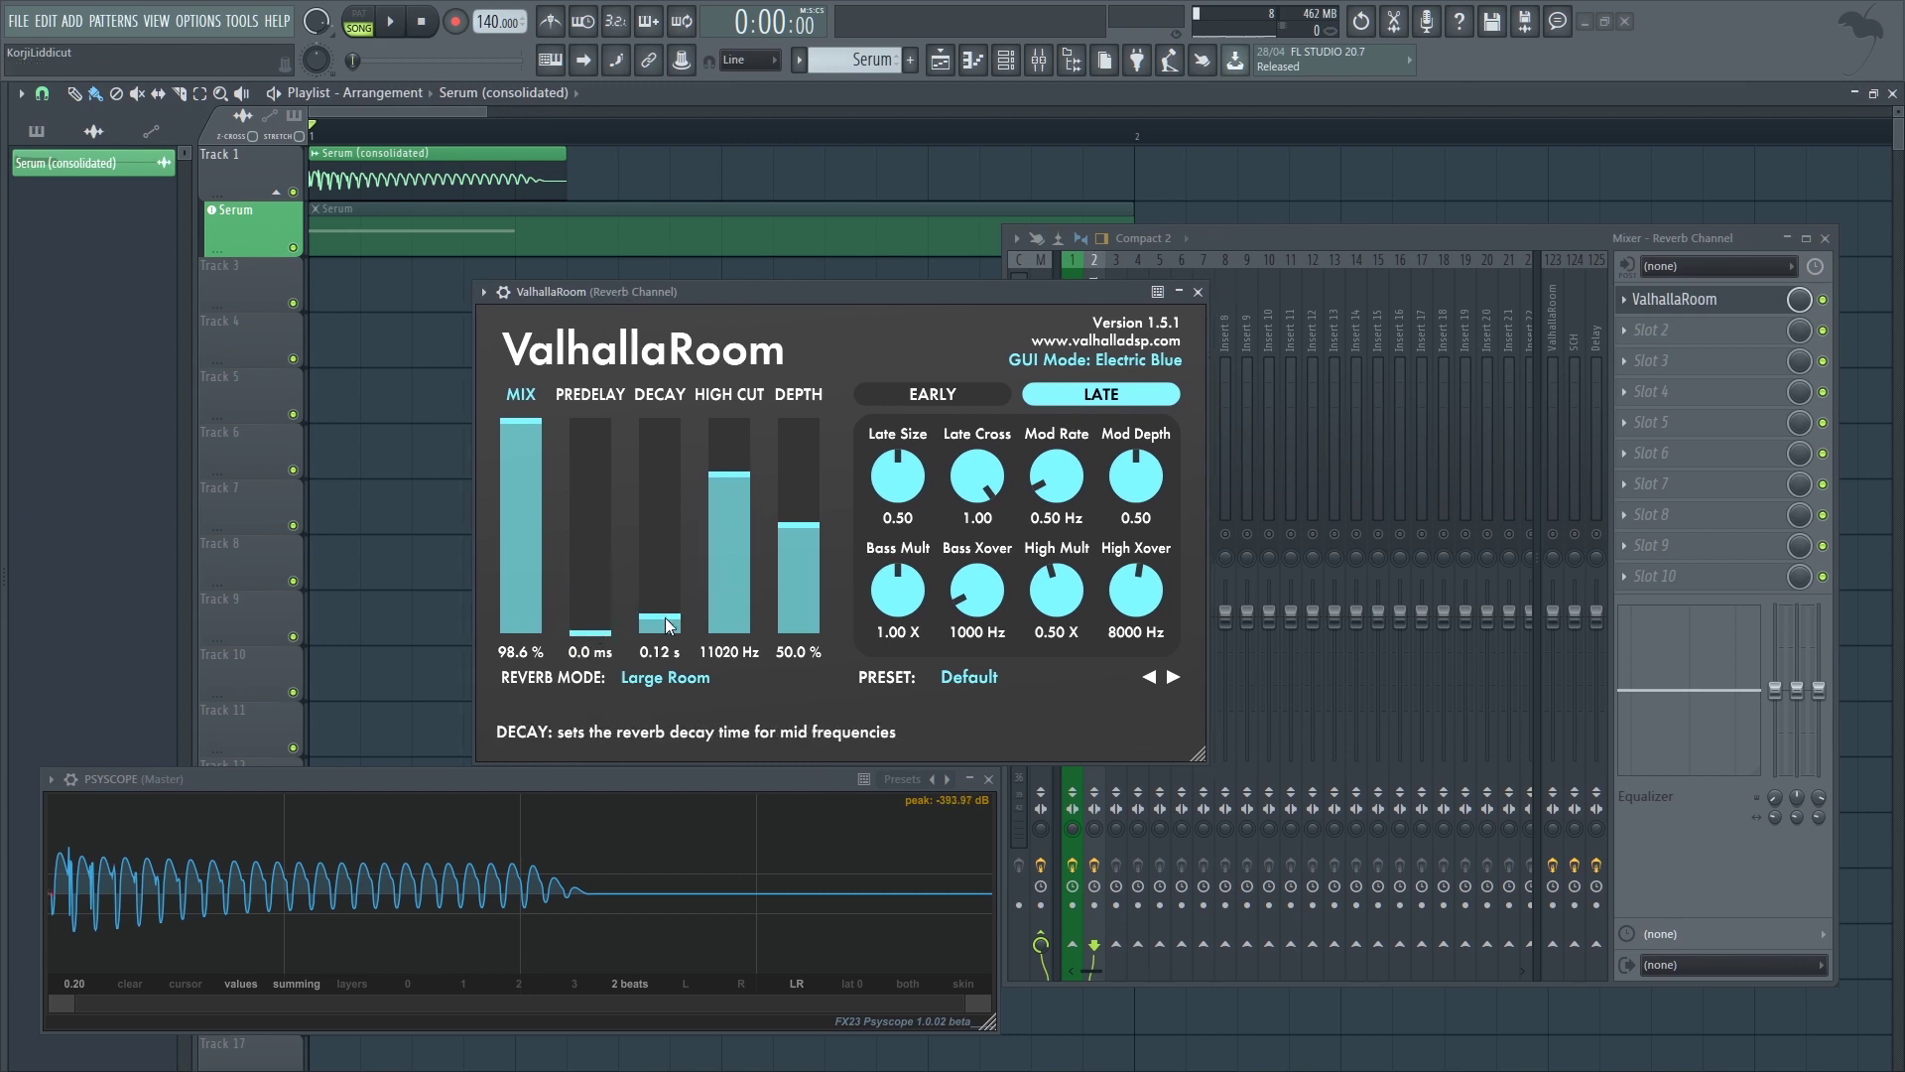
key("space")
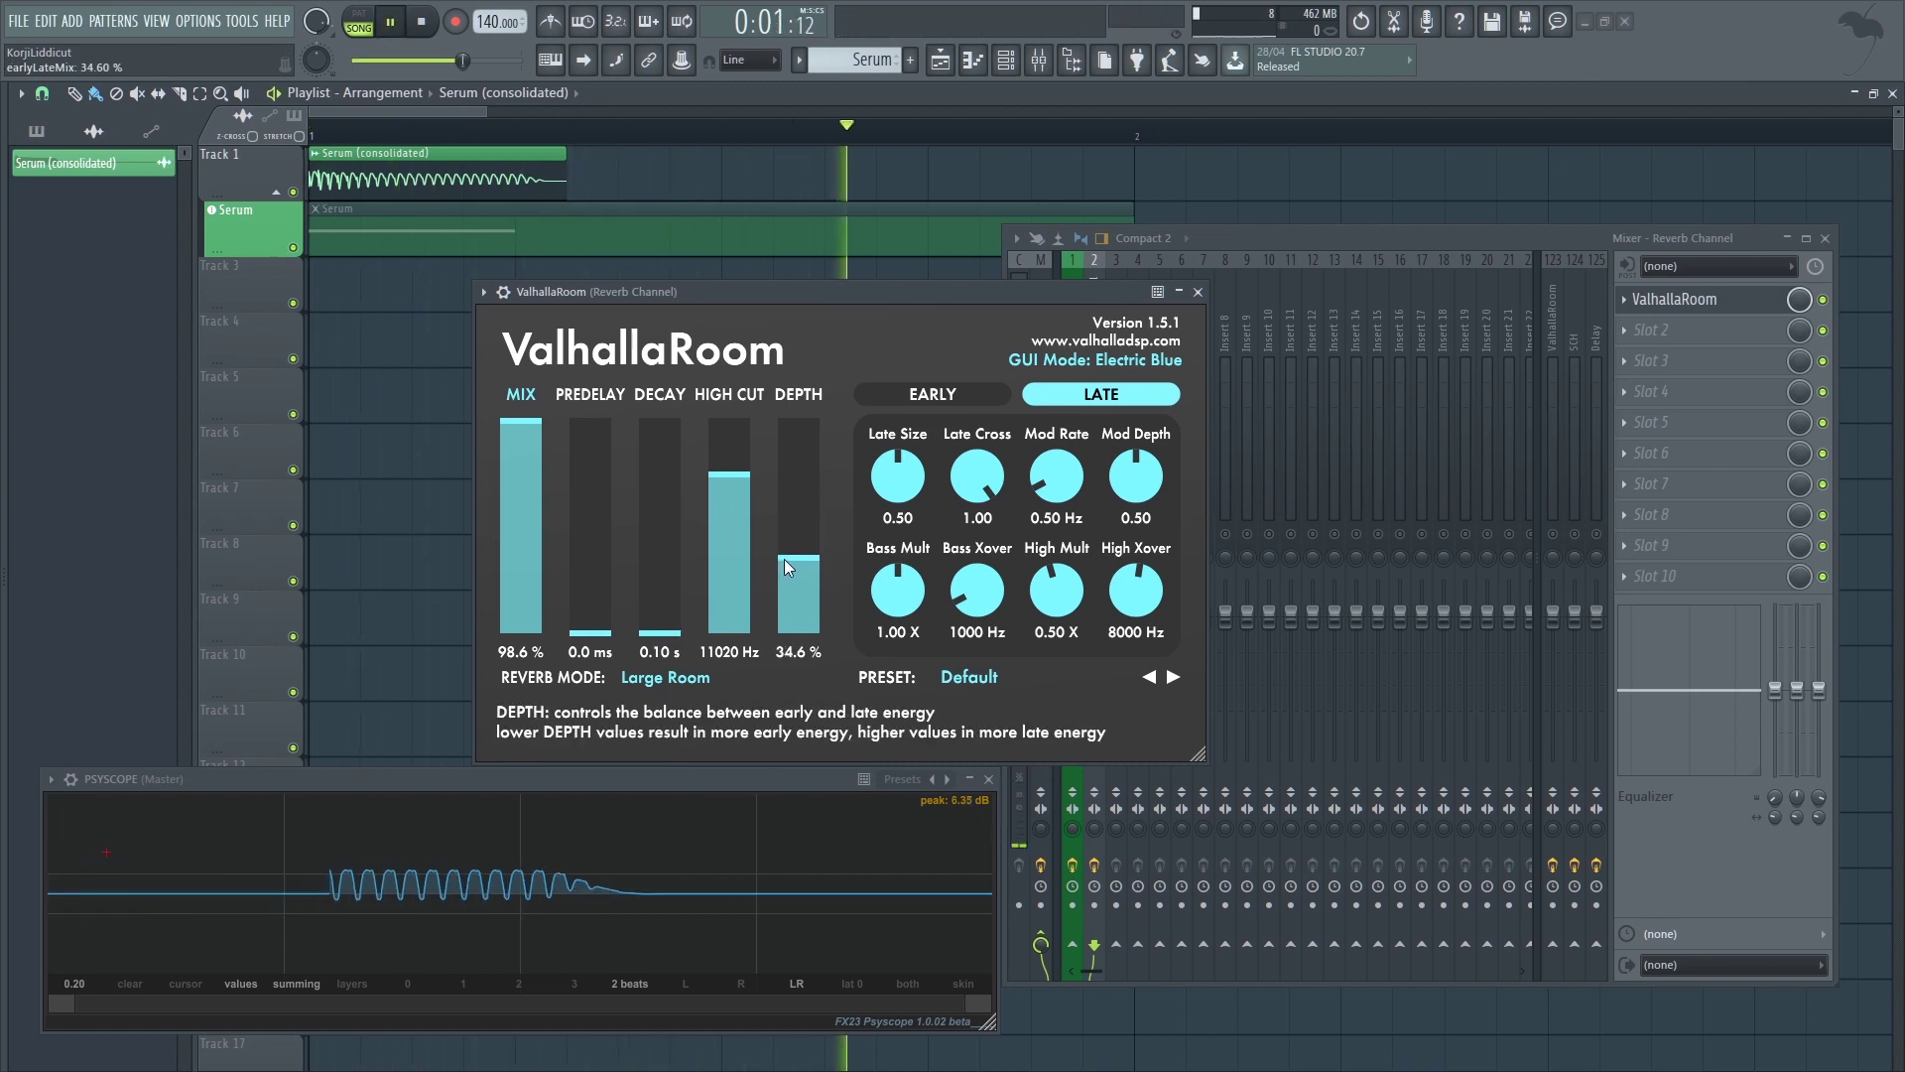
left_click_drag(798, 557, 799, 425)
- Loop the first half of bar 1, set the reverb depth to 41.5%, and move the ValhallaRoom window clear of the mixer
left_click_drag(680, 129, 312, 129)
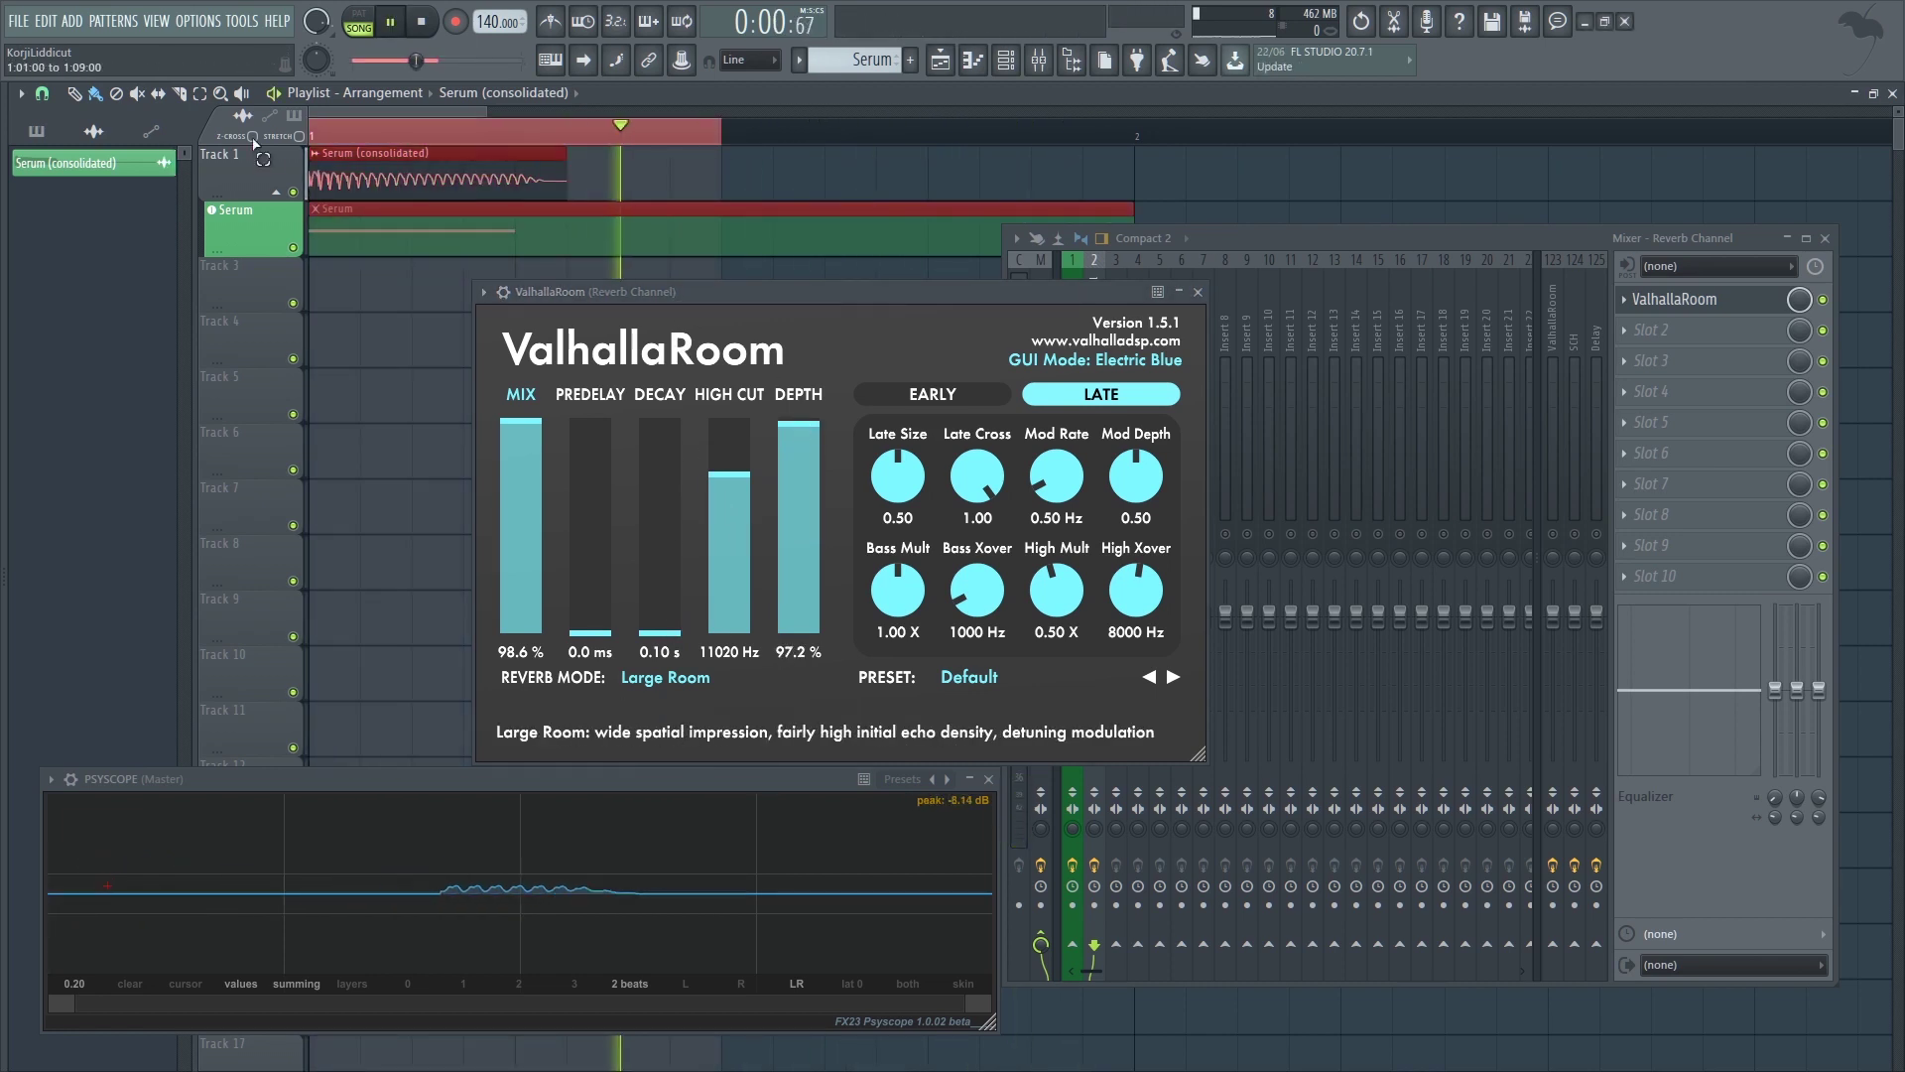
left_click_drag(801, 426, 808, 538)
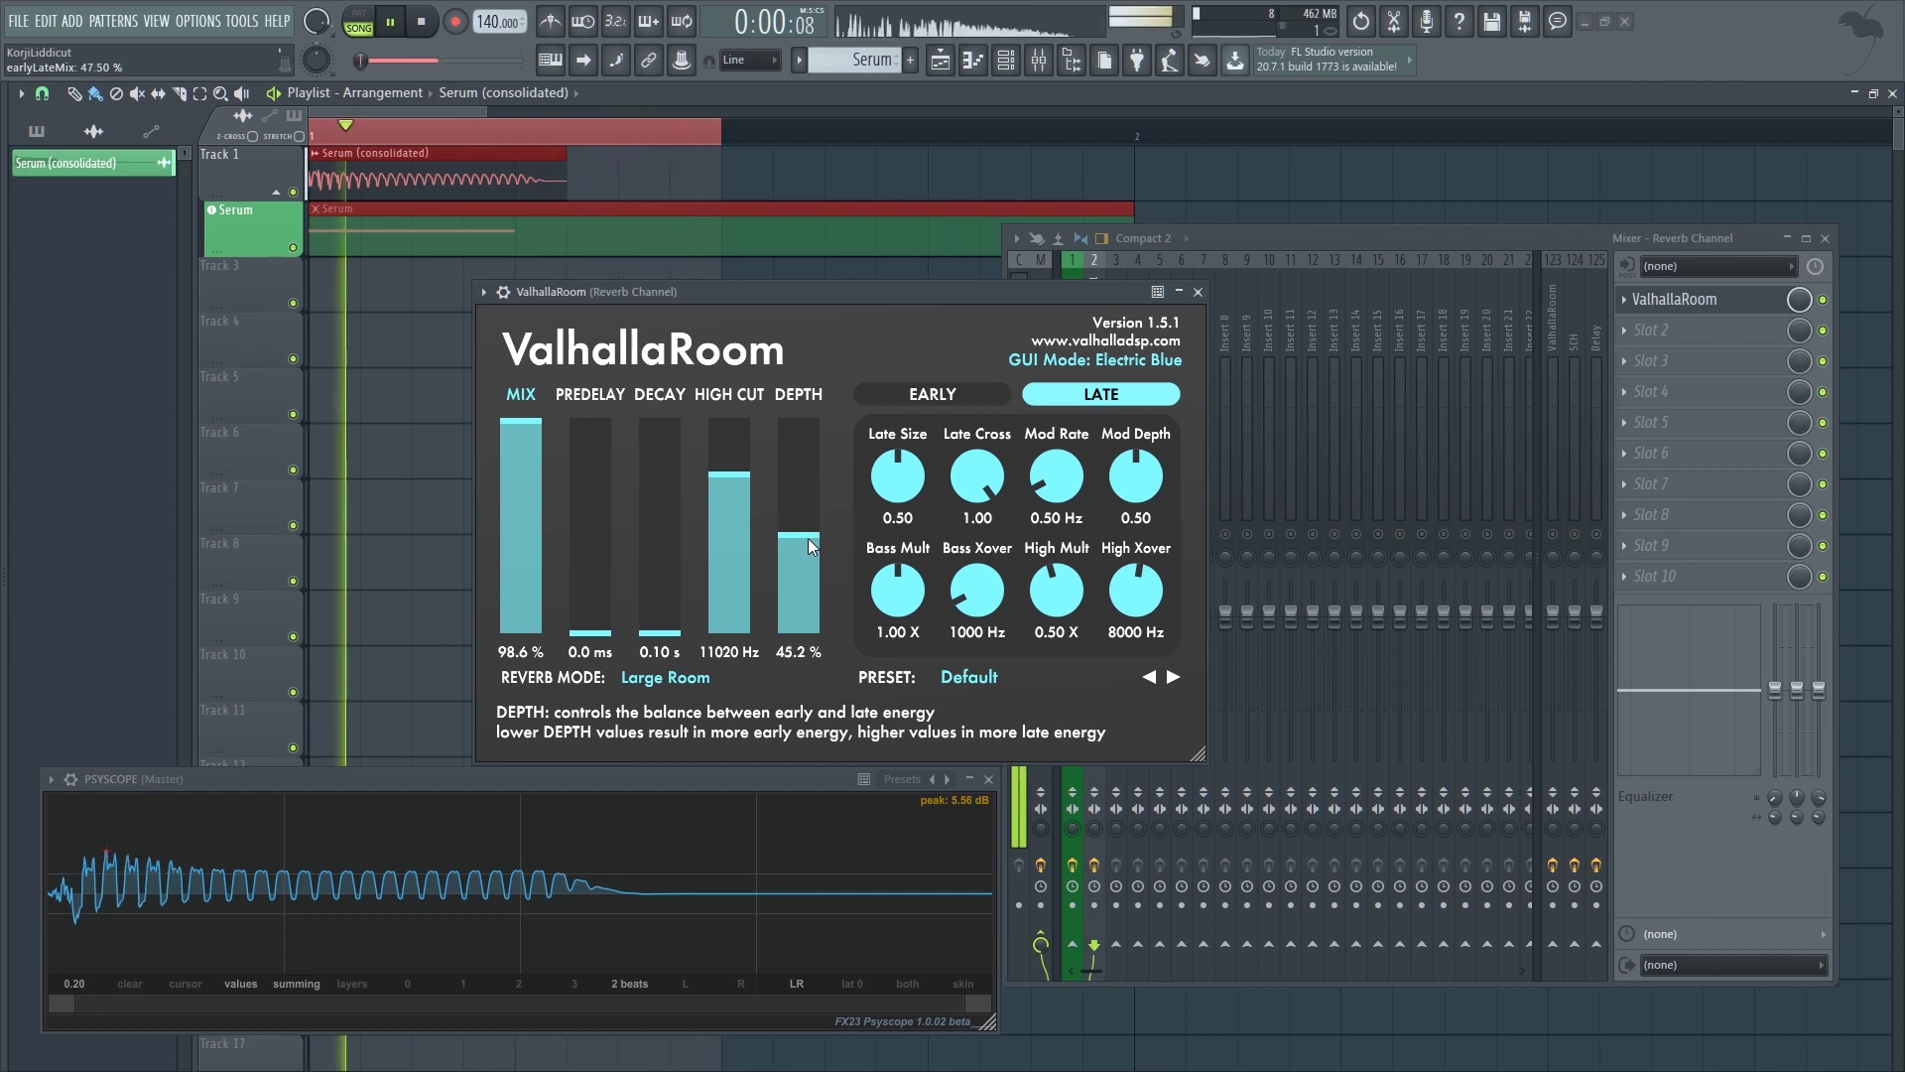
left_click_drag(784, 292, 592, 295)
key("space")
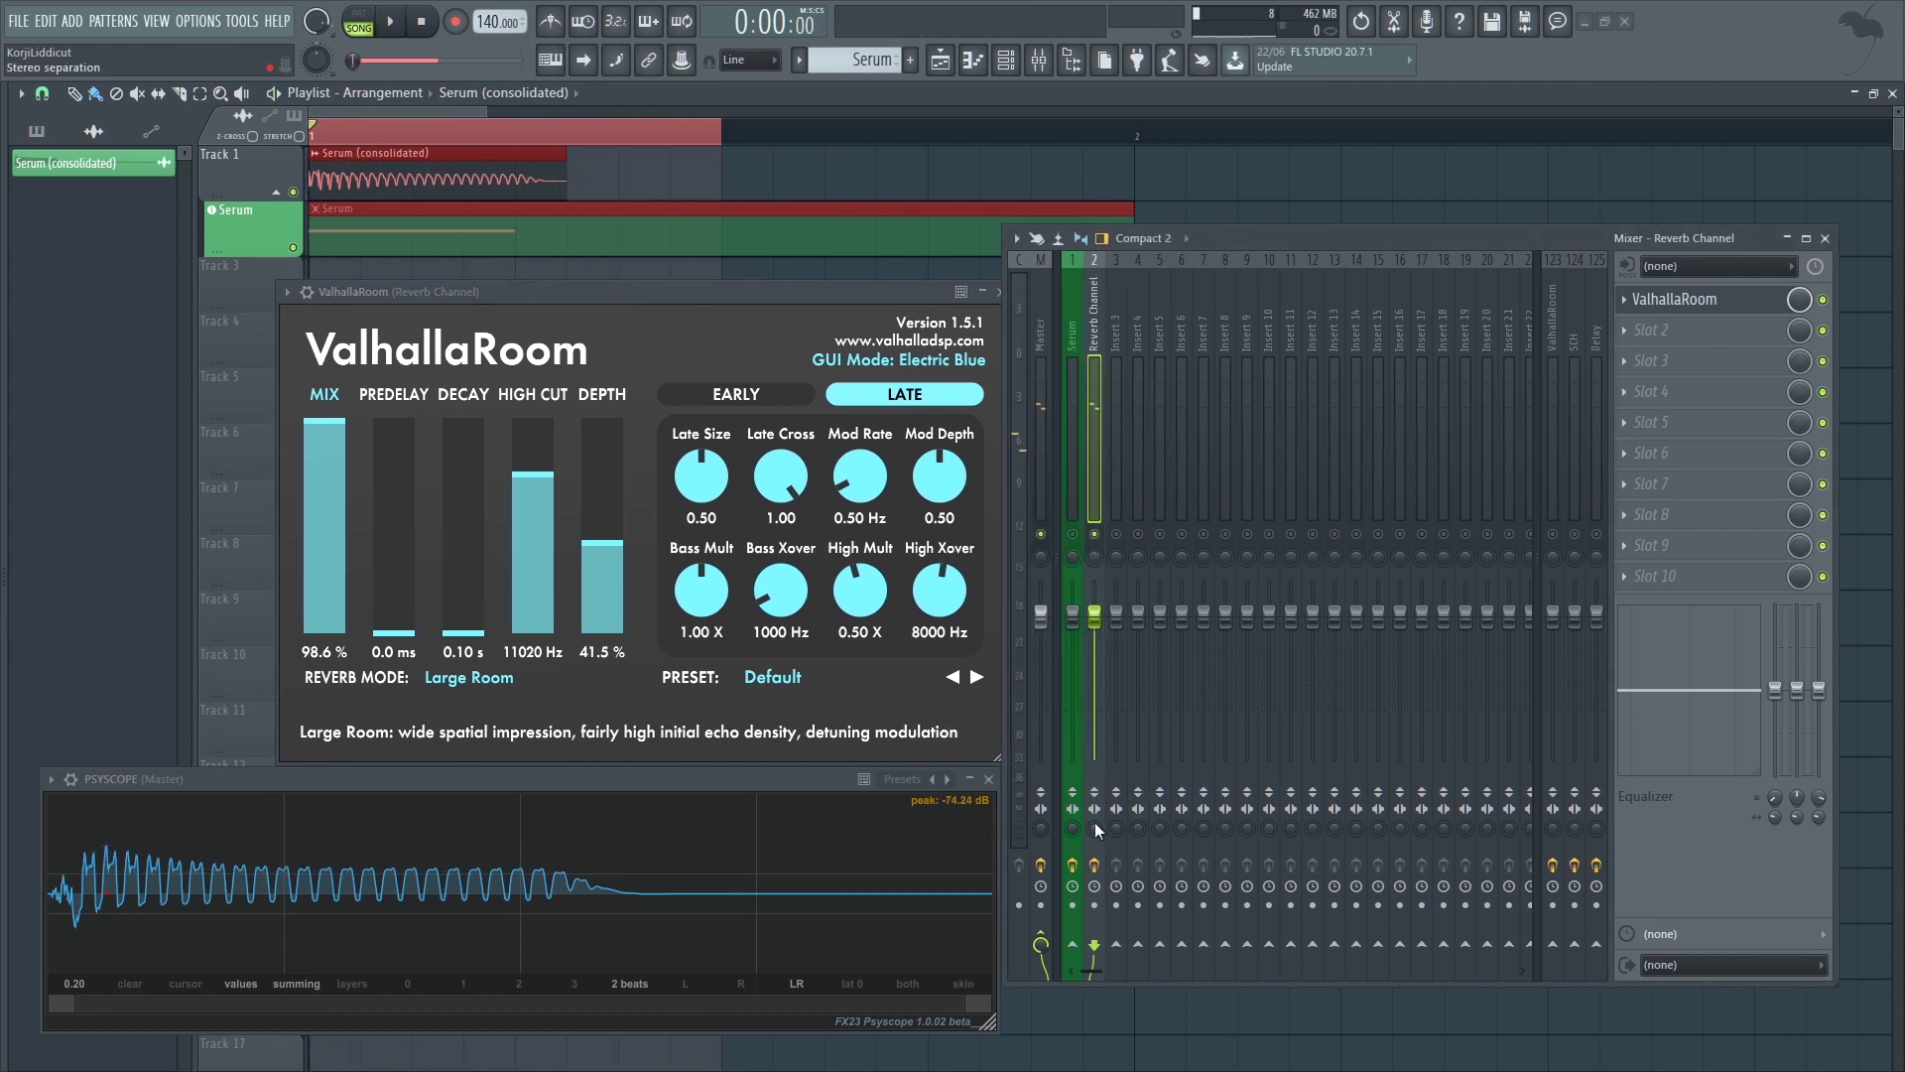
- Adjust the Reverb Channel's stereo separation and set ValhallaRoom's depth to 70.0% during playback
left_click_drag(1096, 831, 1095, 794)
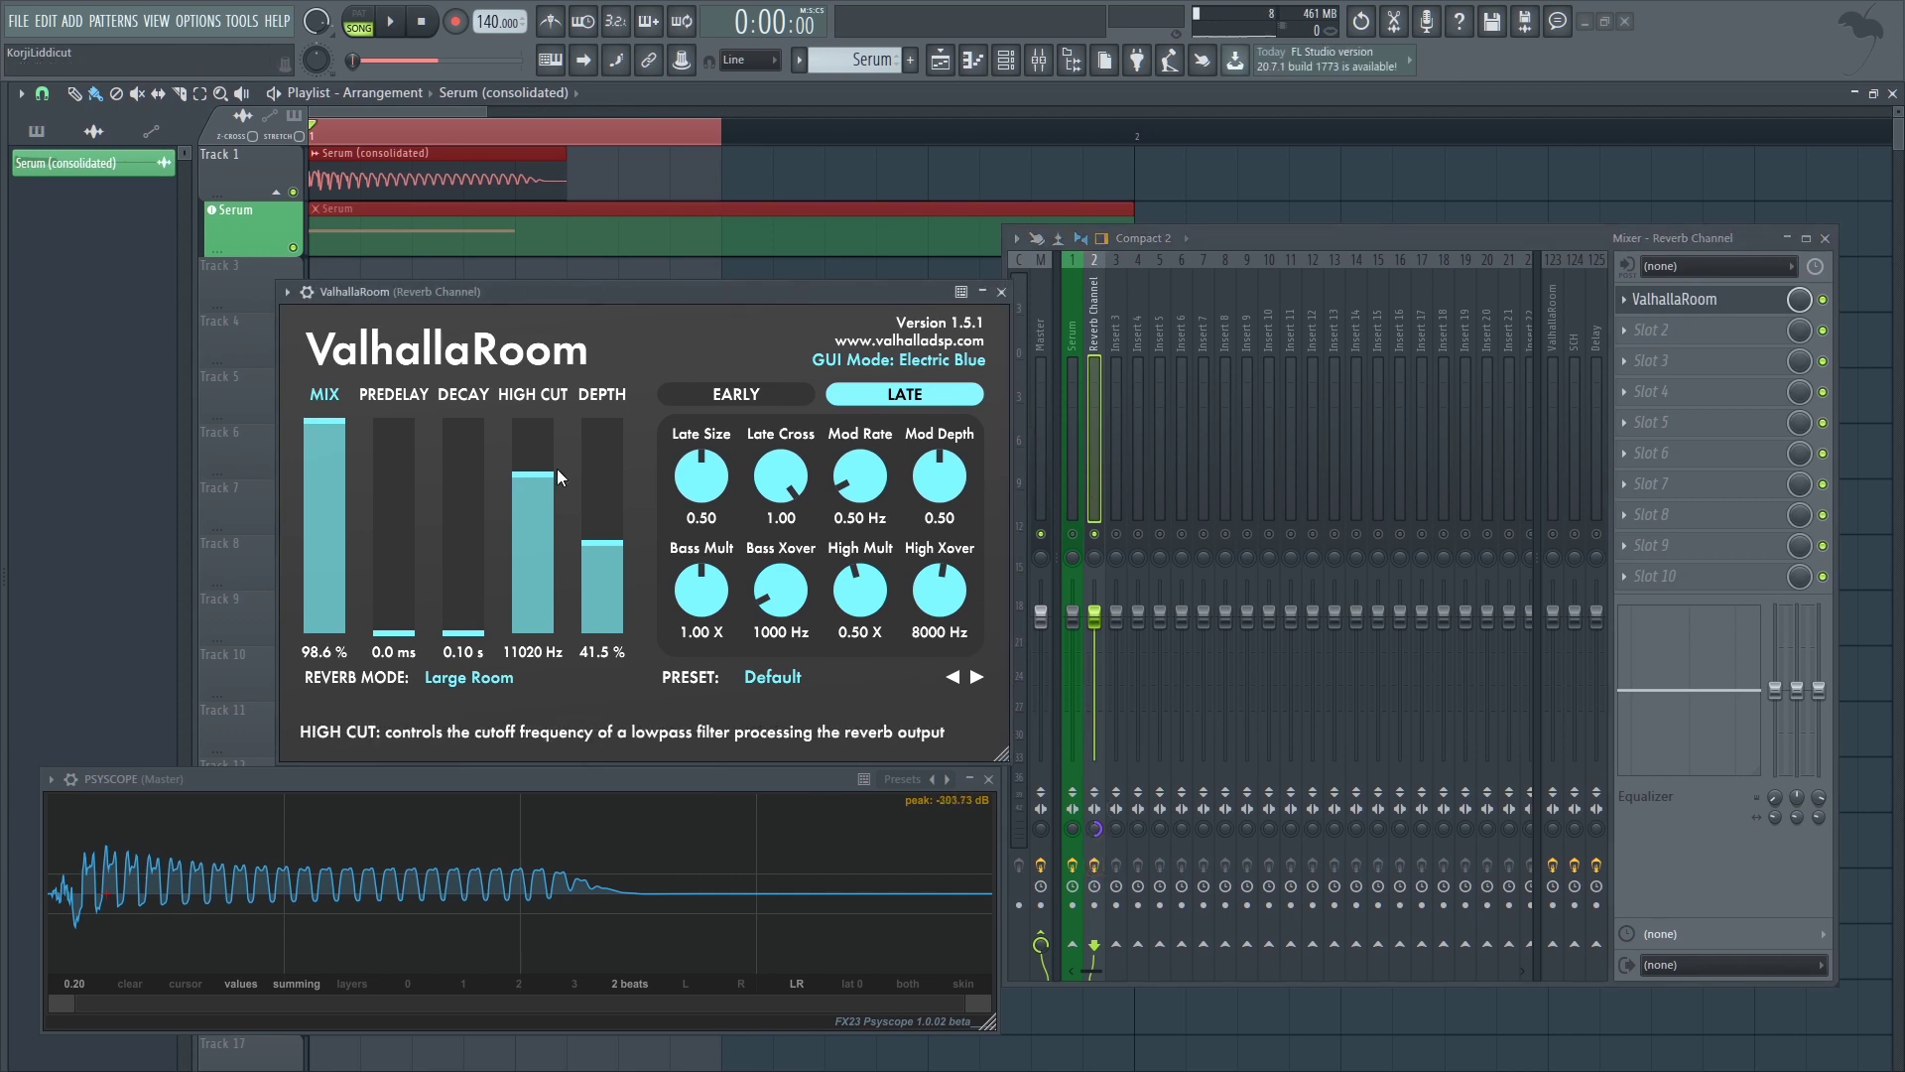
key("space")
left_click_drag(607, 544, 614, 483)
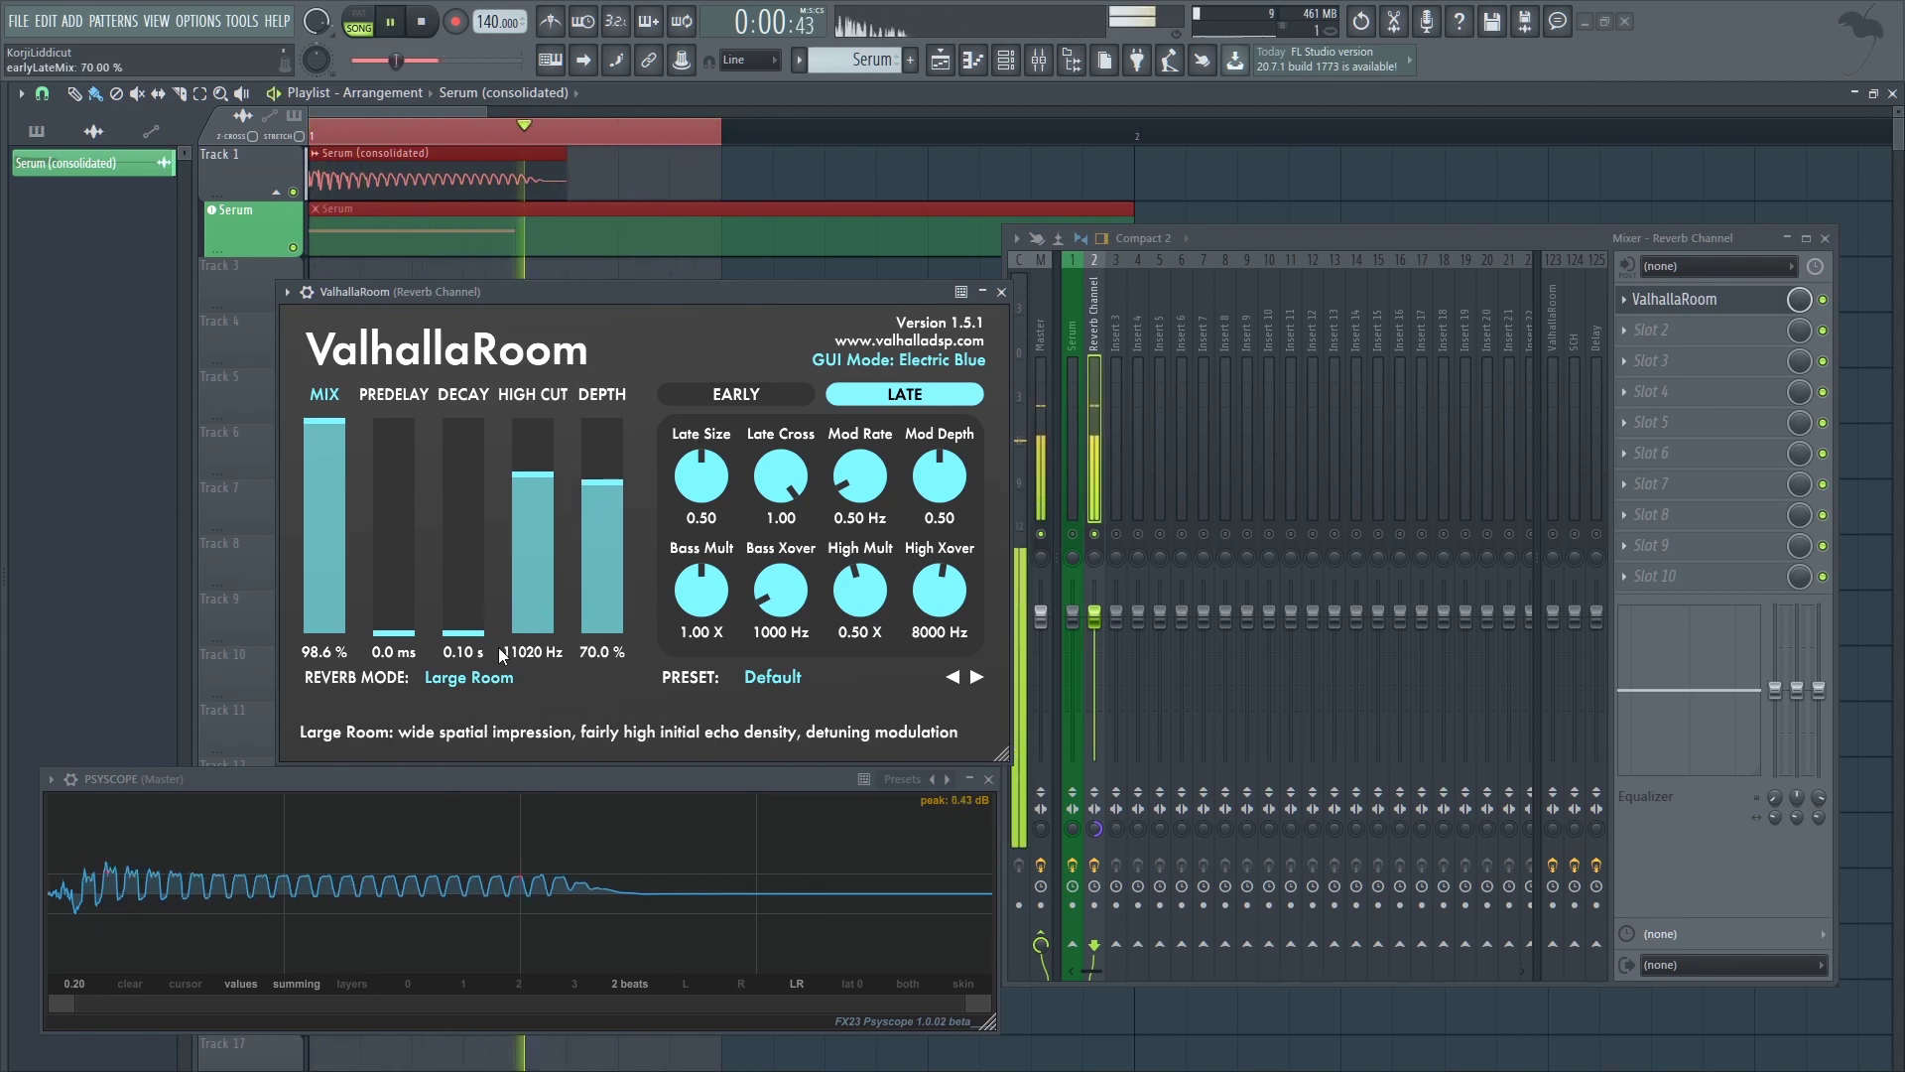
- Set ValhallaRoom's depth to 48.4%, then shrink its window slightly and reposition it clear of the mixer and PSYSCOPE
left_click(594, 585)
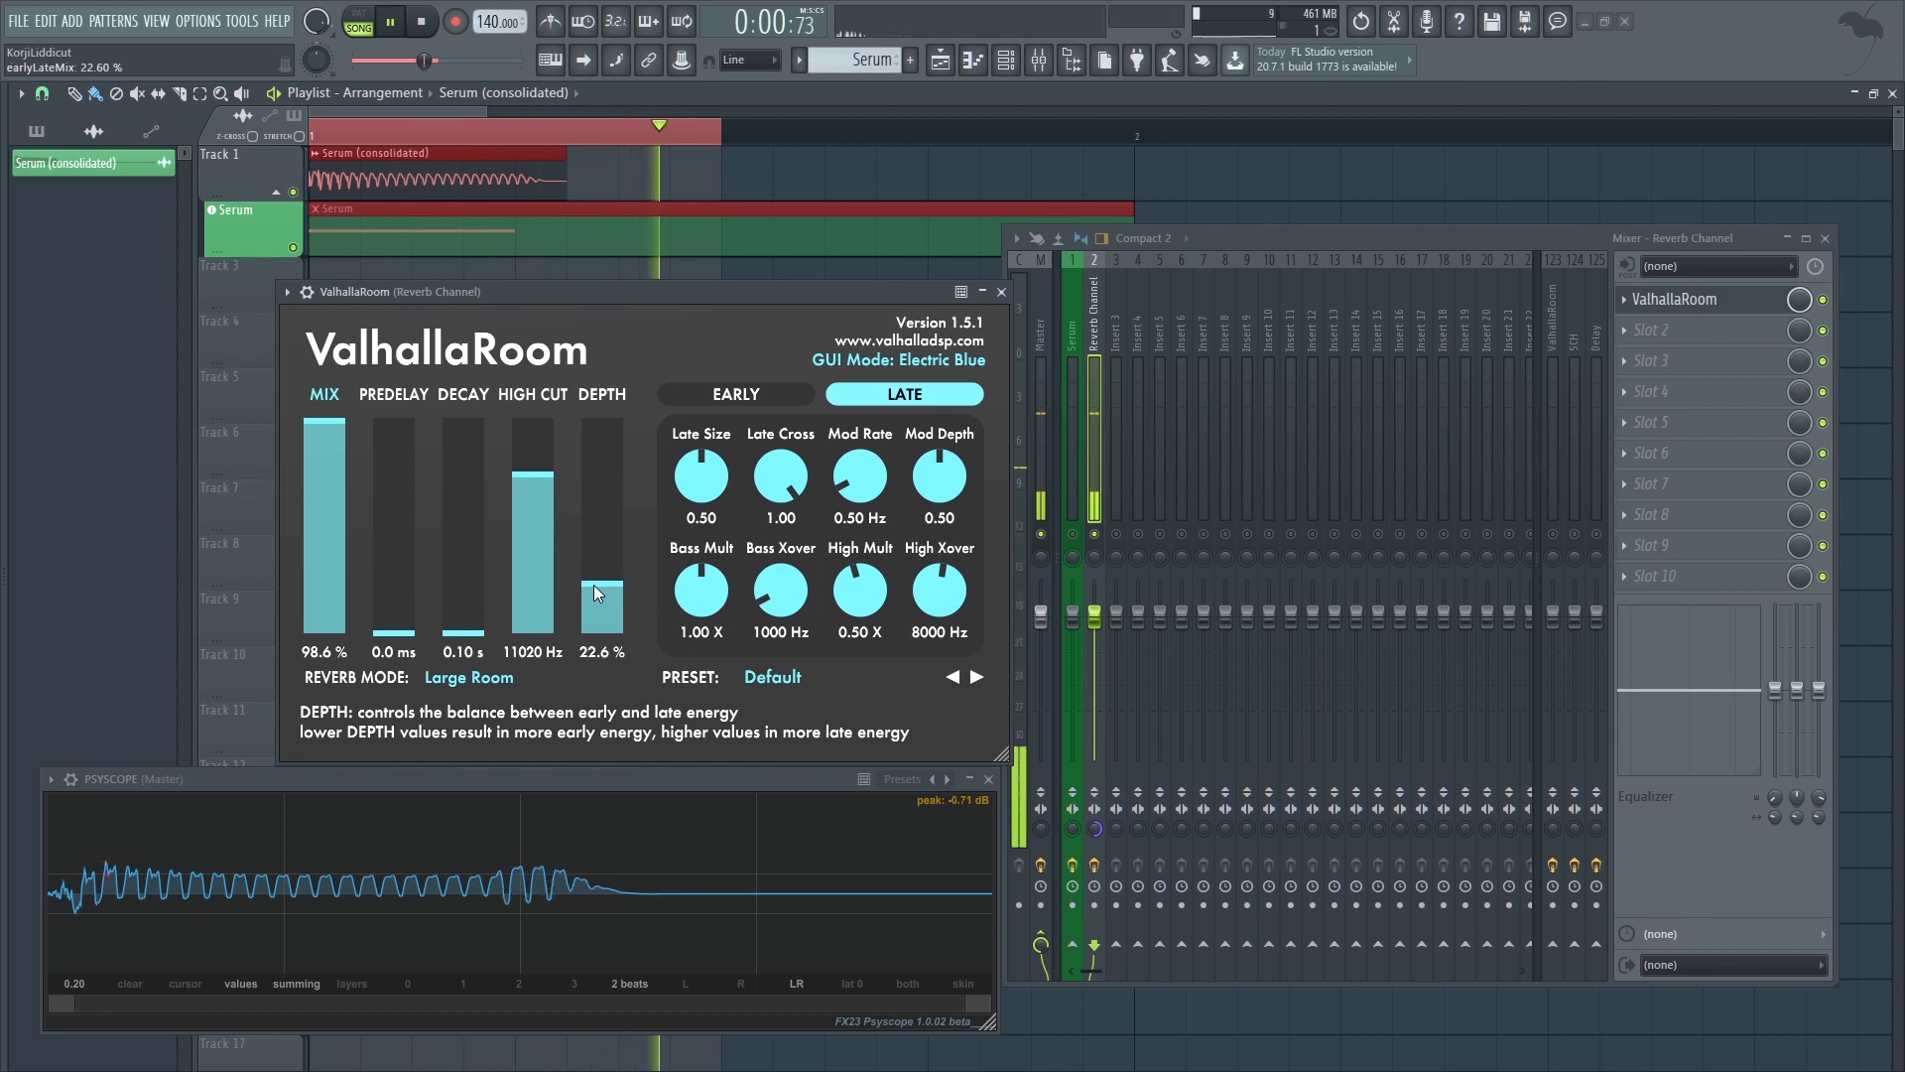
key("space")
left_click_drag(607, 286, 579, 290)
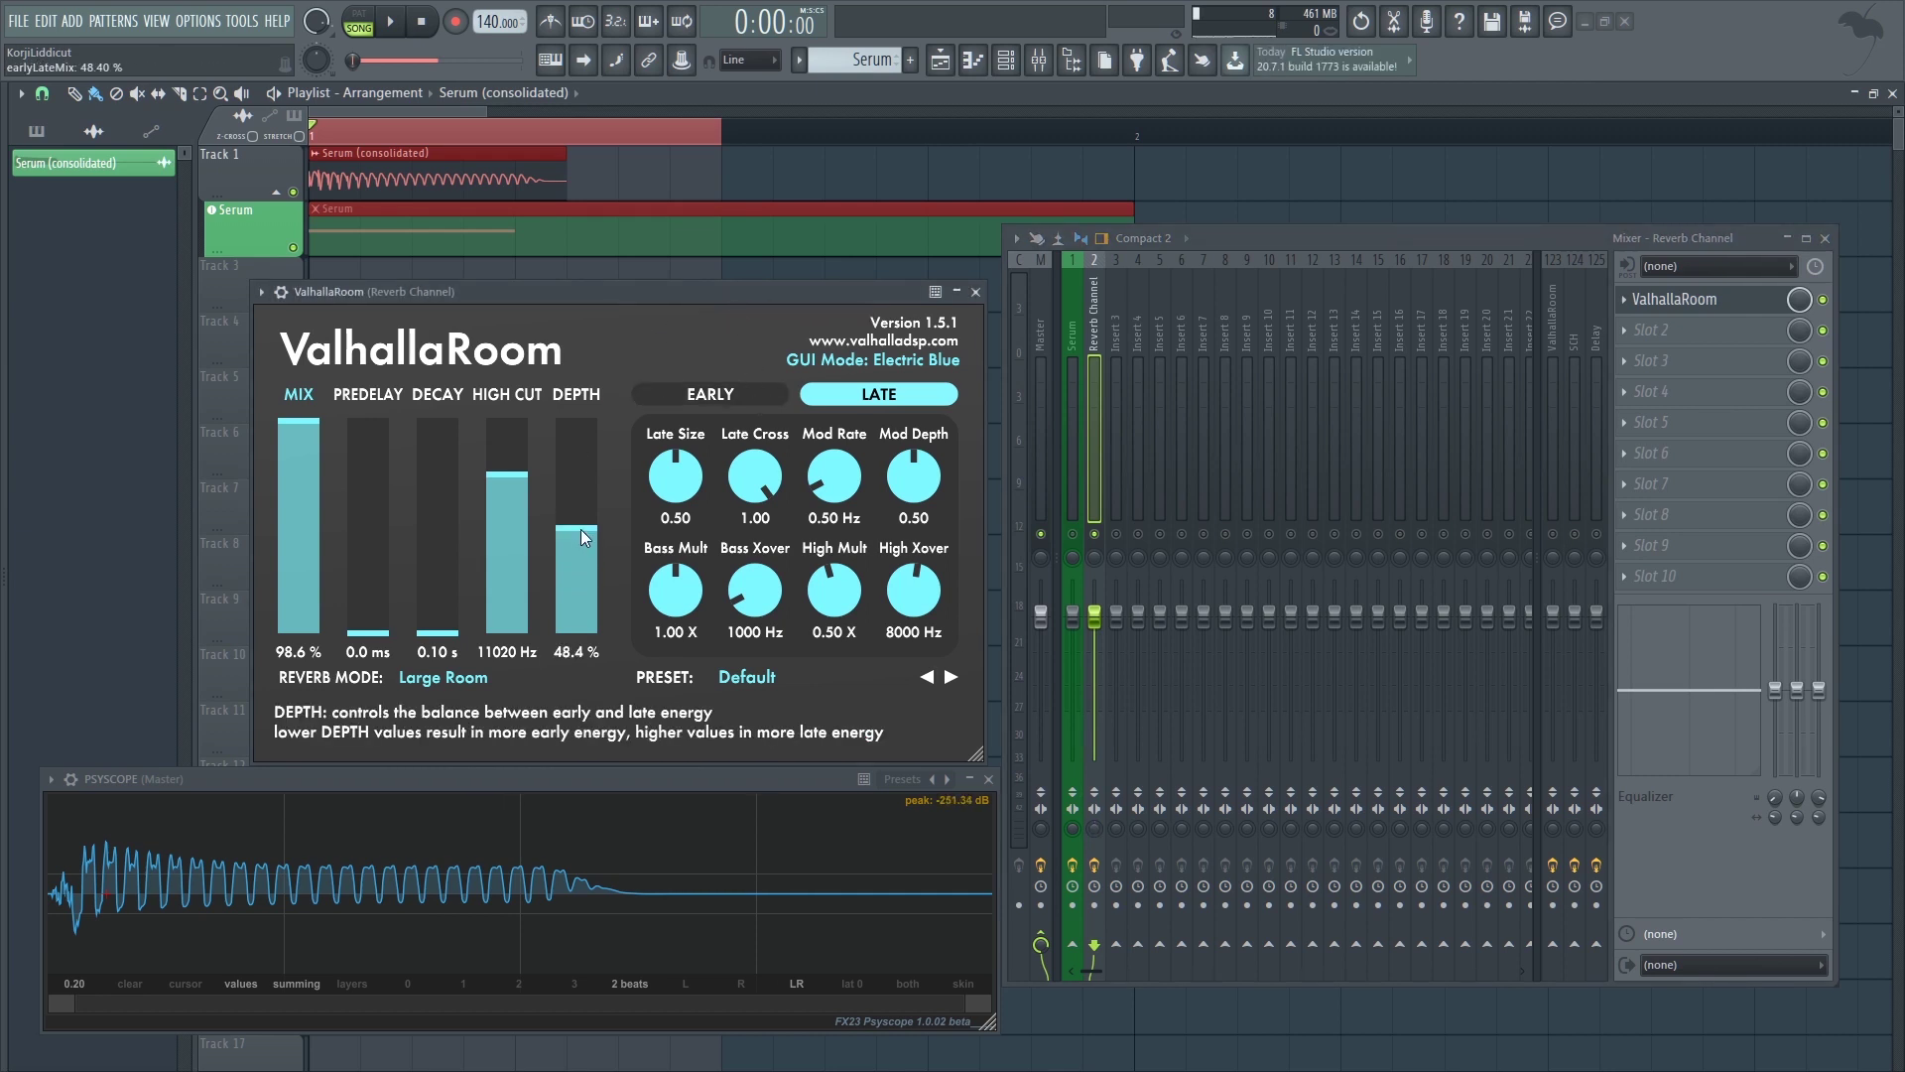
left_click_drag(567, 289, 519, 257)
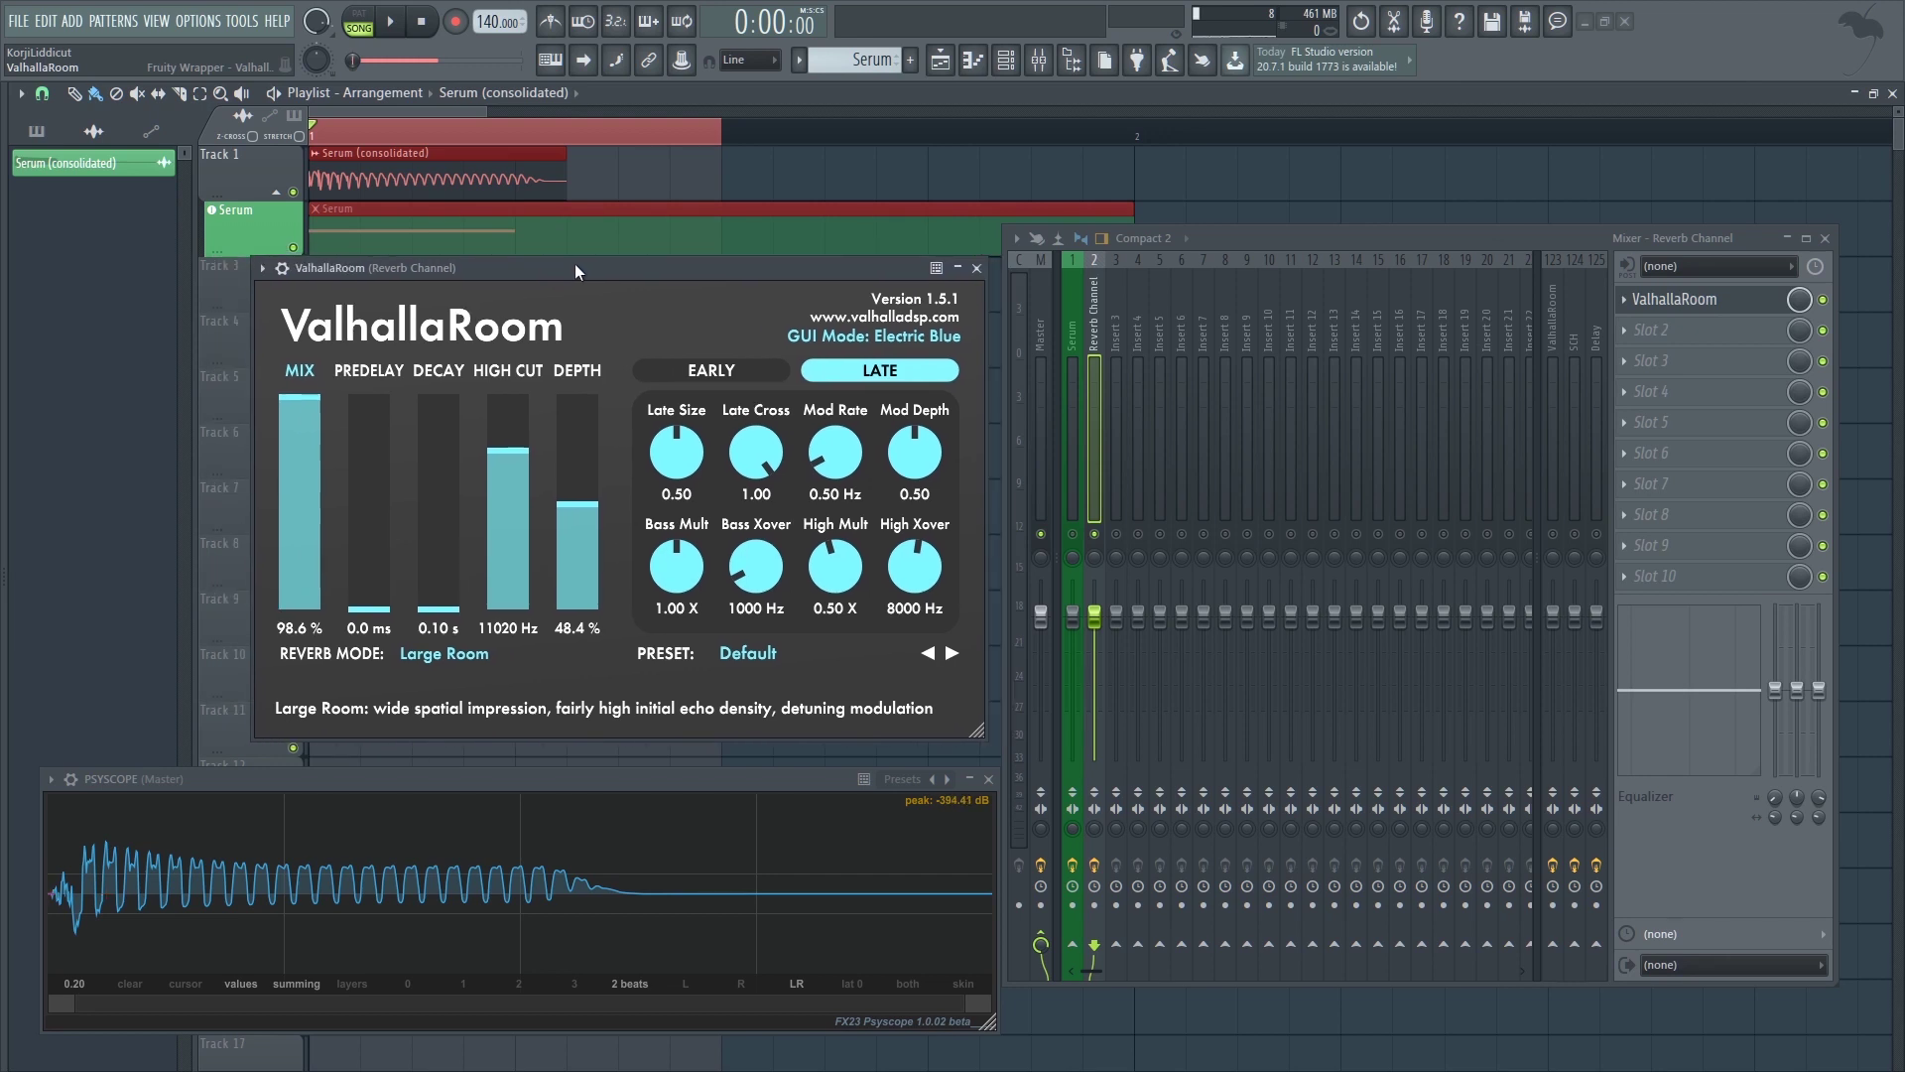
mouse_move(931, 718)
left_mouse_down()
mouse_move(997, 769)
mouse_move(911, 710)
left_mouse_up()
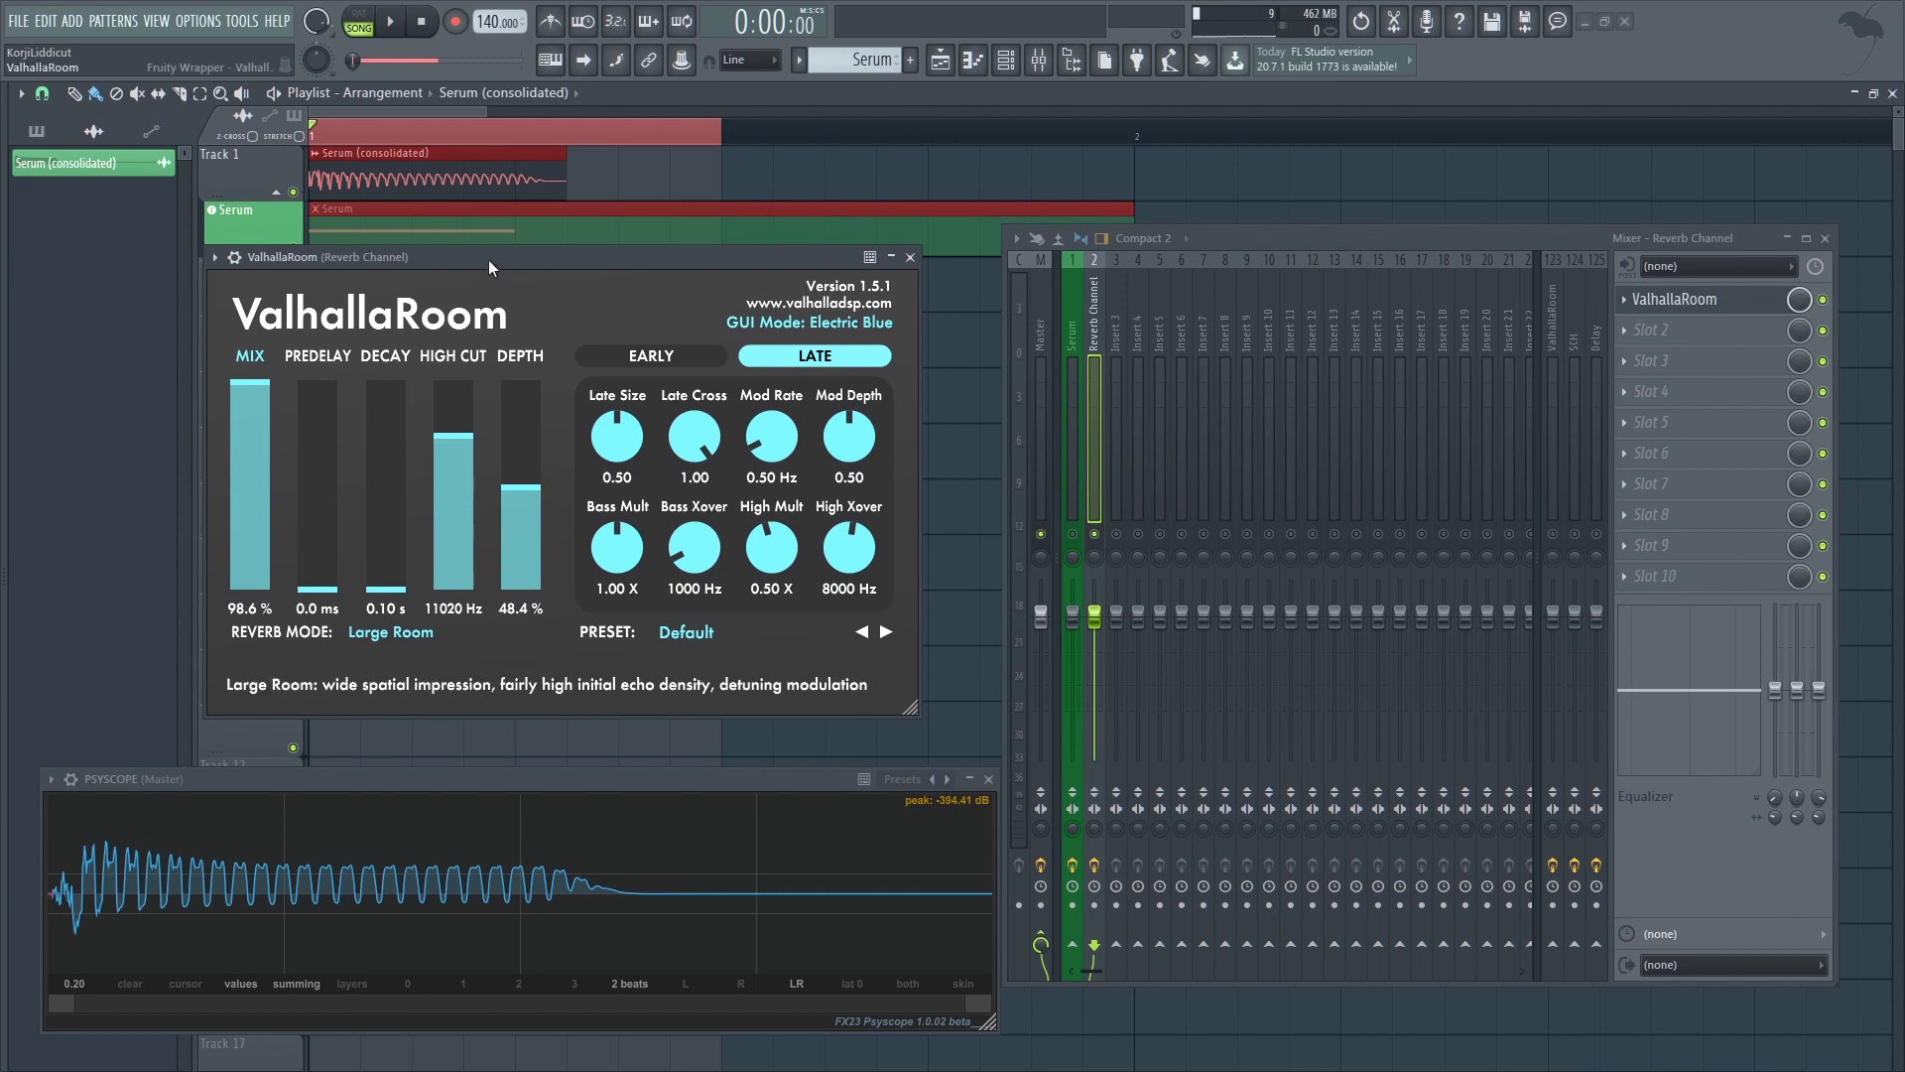
left_click_drag(488, 259, 510, 265)
- Set ValhallaRoom's depth to 36.5% during playback and audition the loop
key("space")
mouse_move(541, 486)
left_mouse_down()
mouse_move(545, 448)
mouse_move(545, 520)
left_mouse_up()
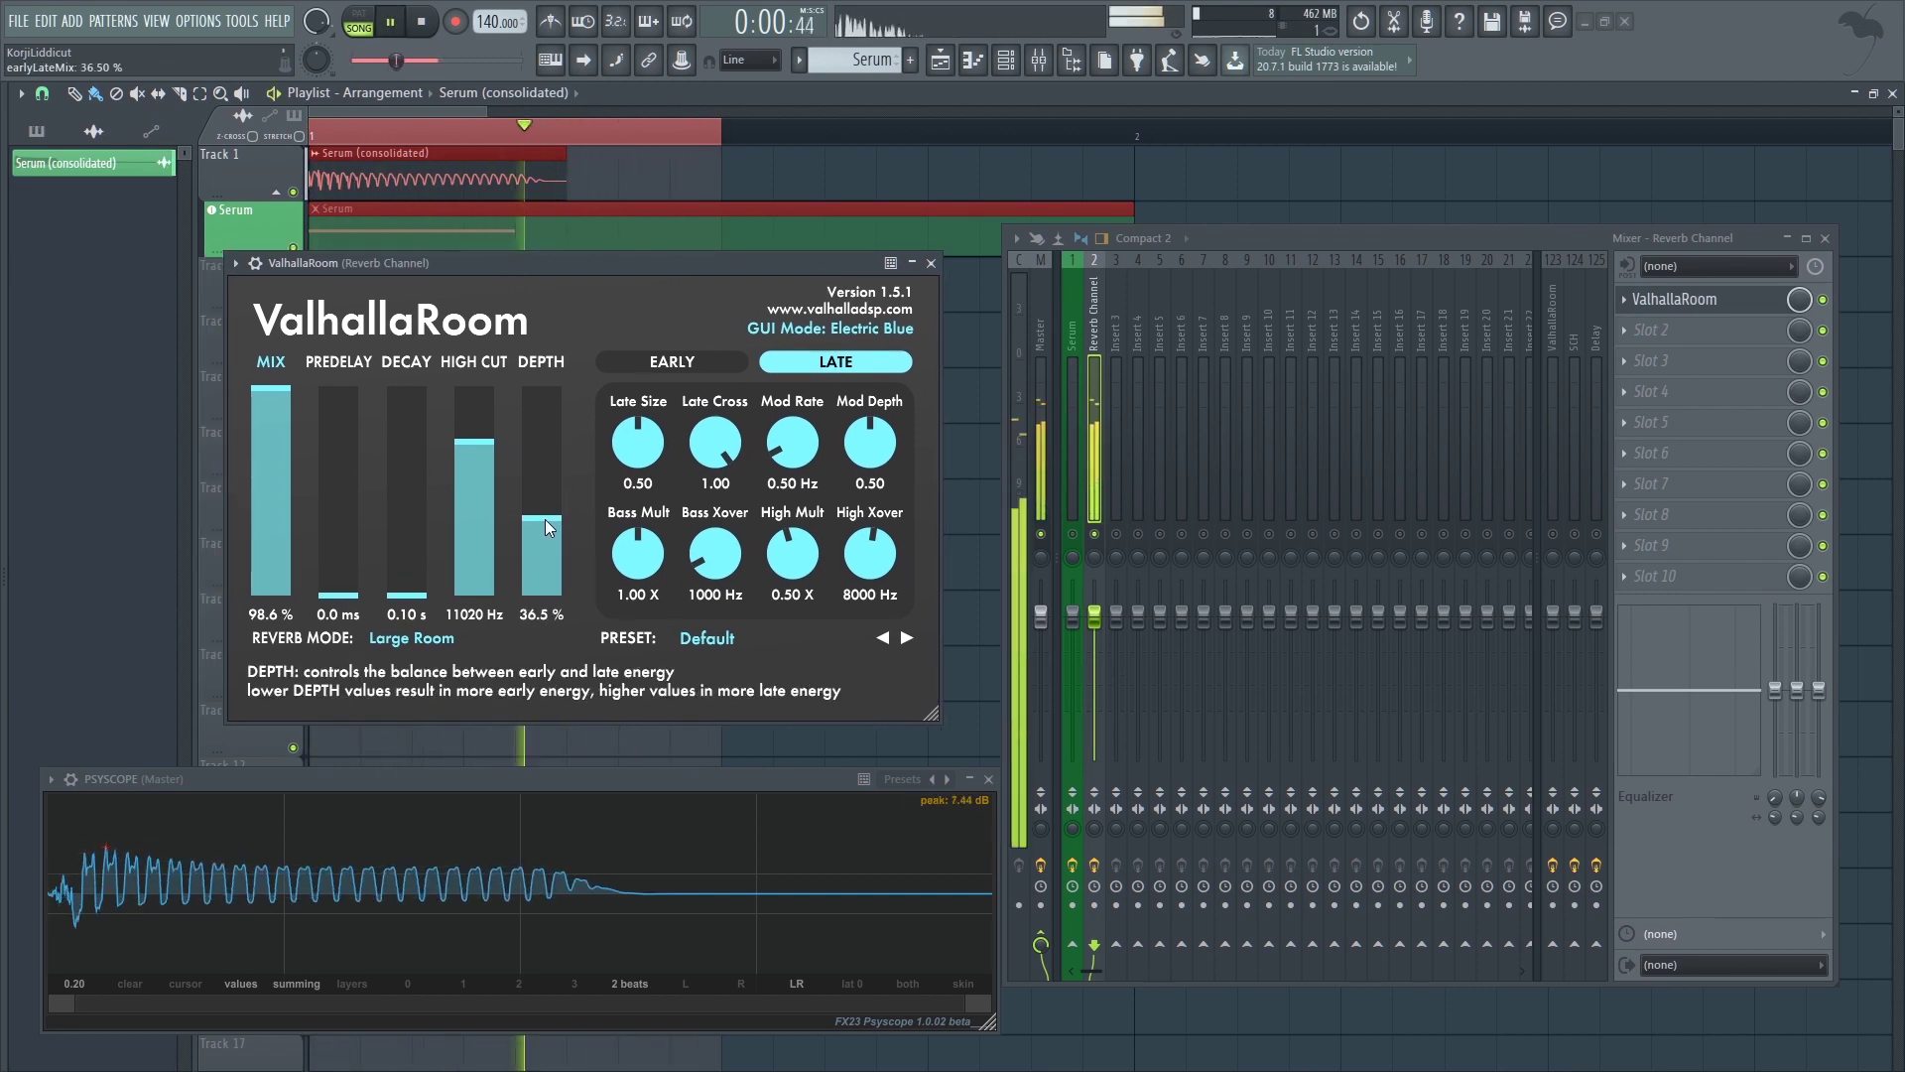
key("space")
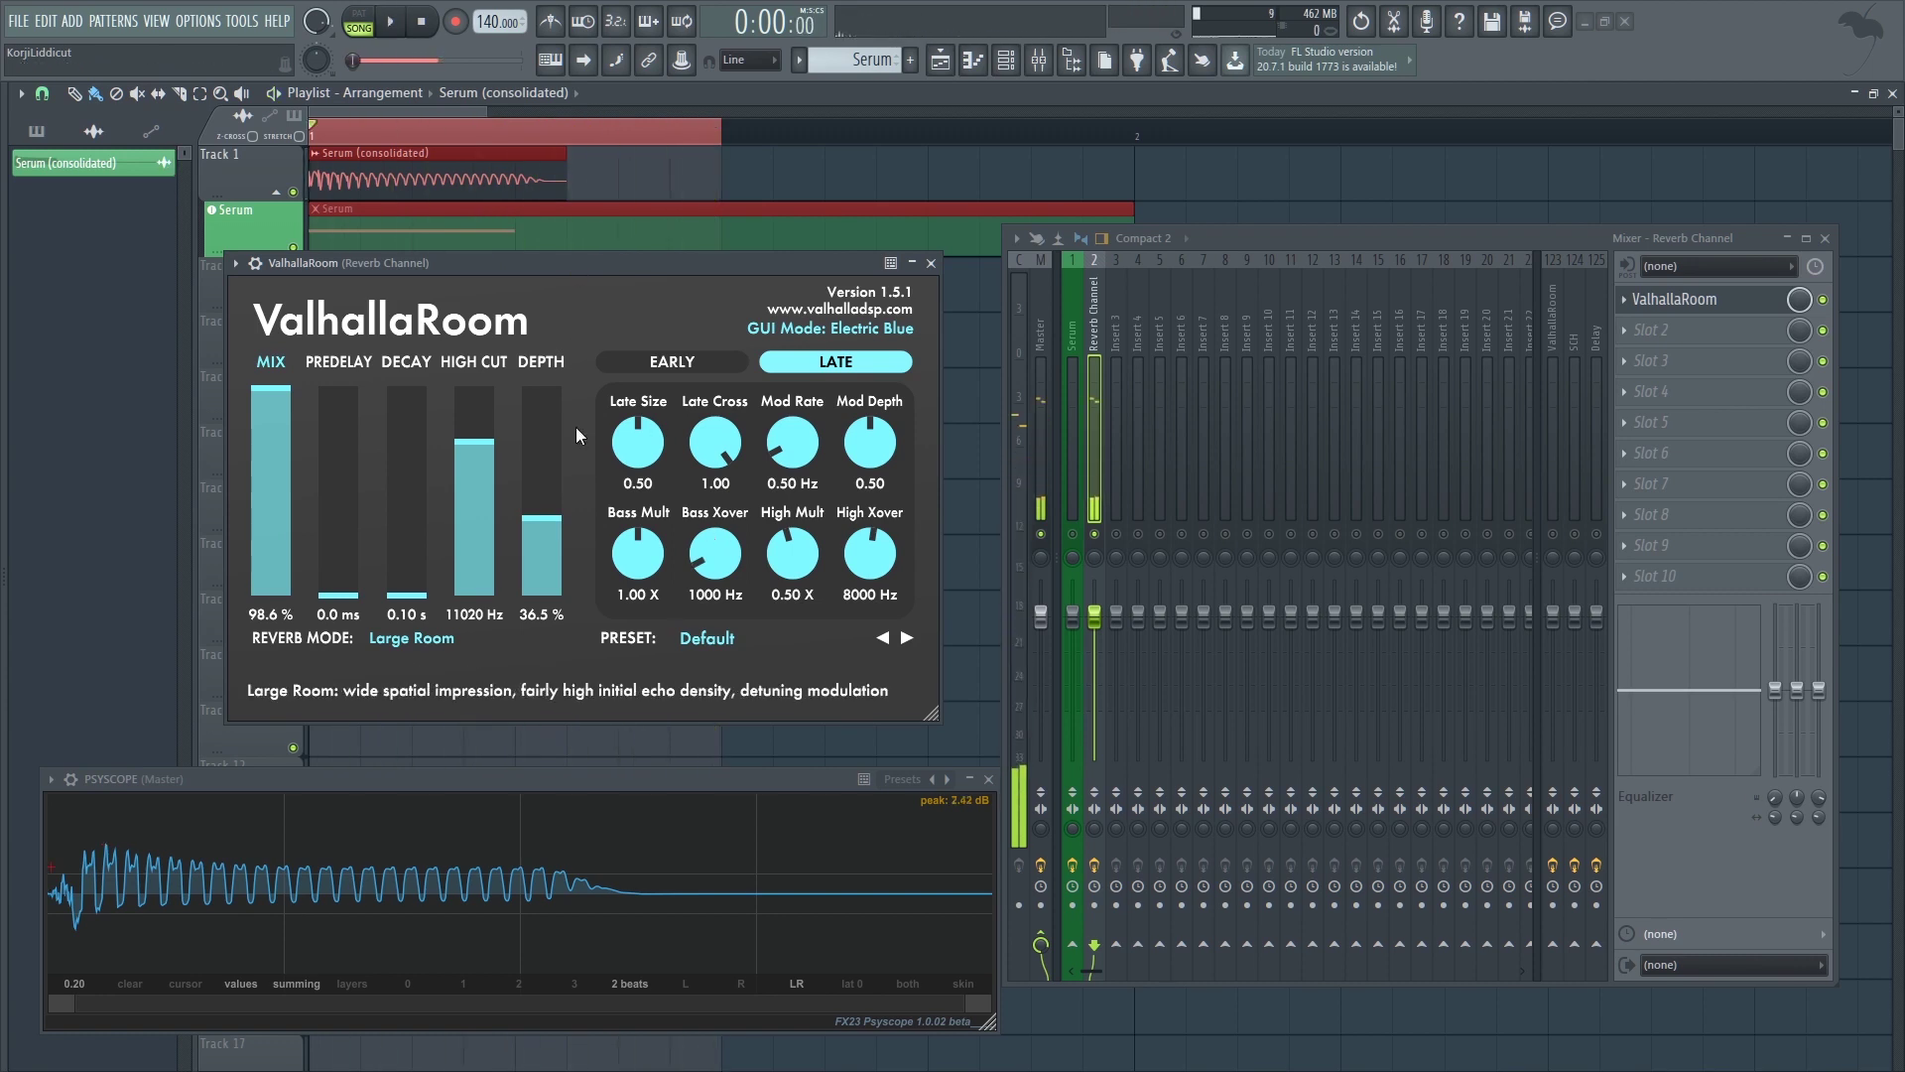
key("space")
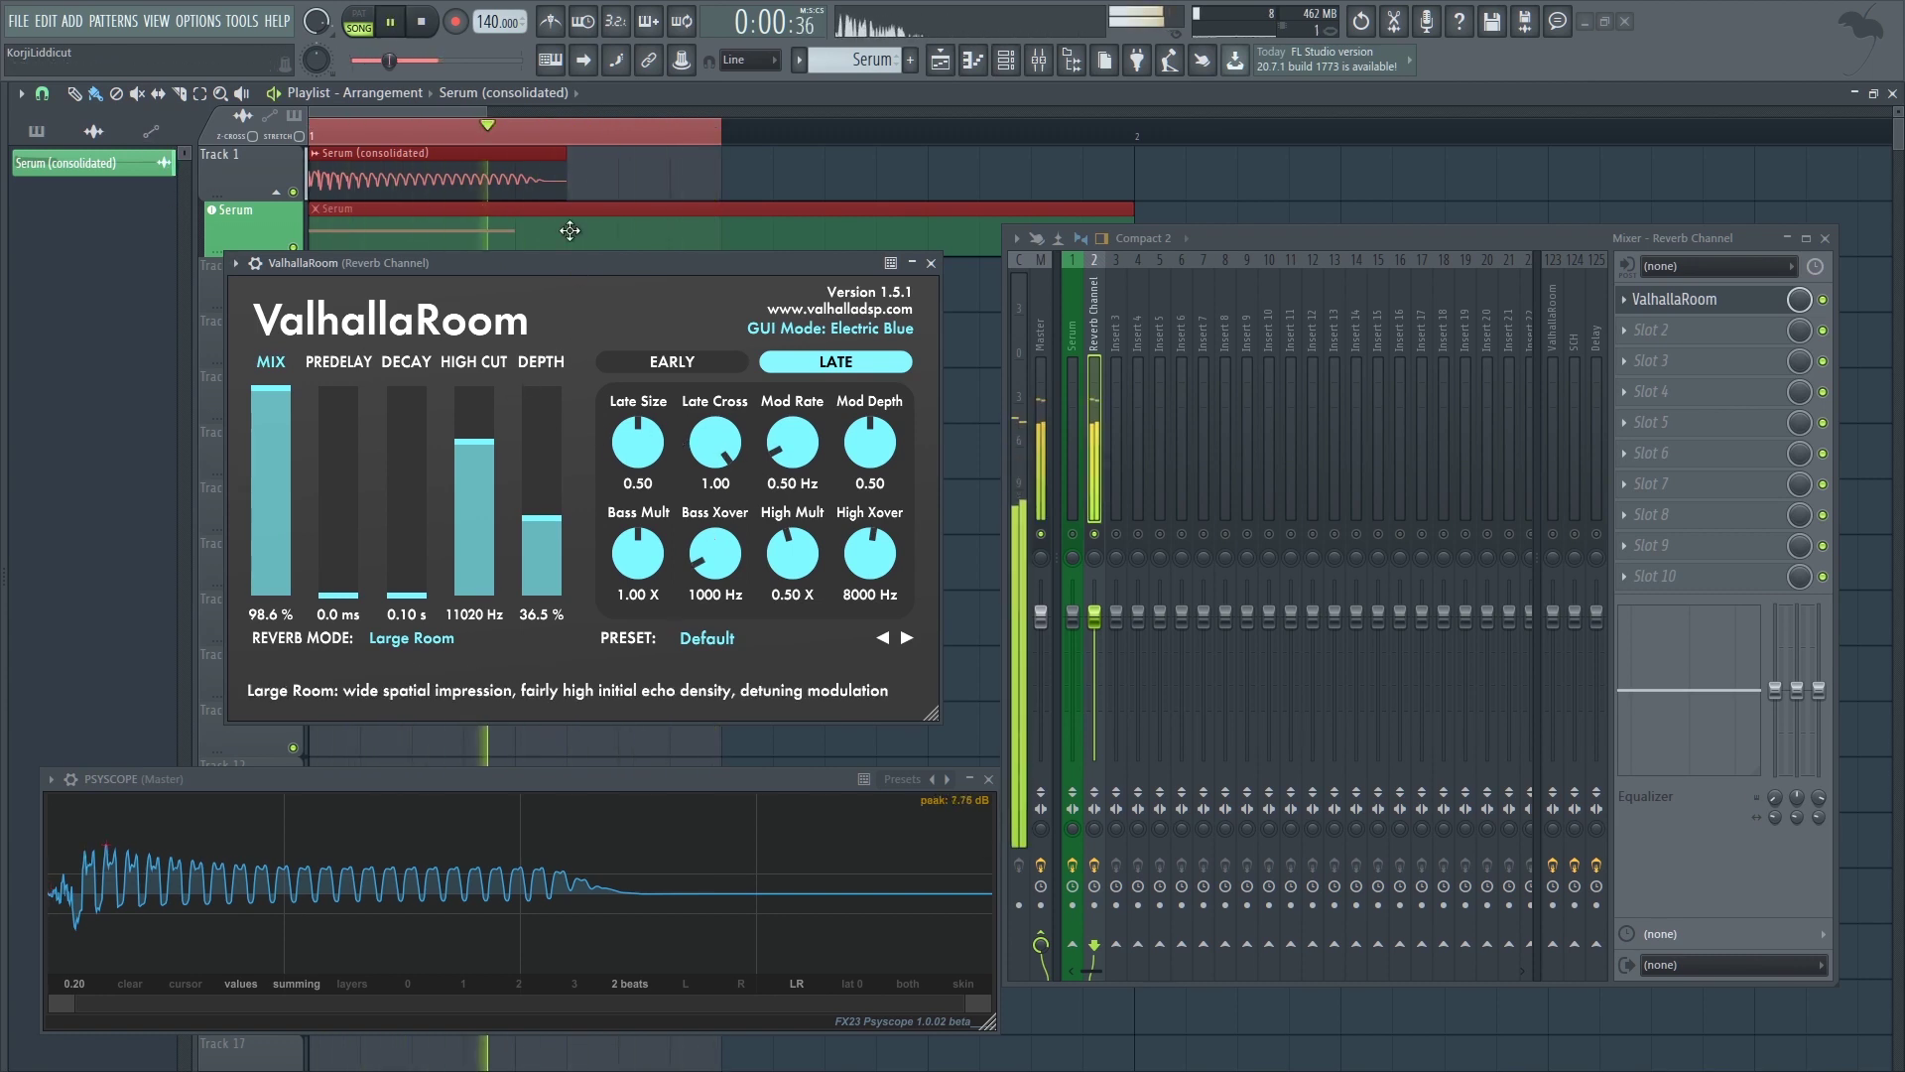
key("space")
- Shorten the Serum (consolidated) sample with its length control and a full fade-out, checking the result in playback
double_click(506, 174)
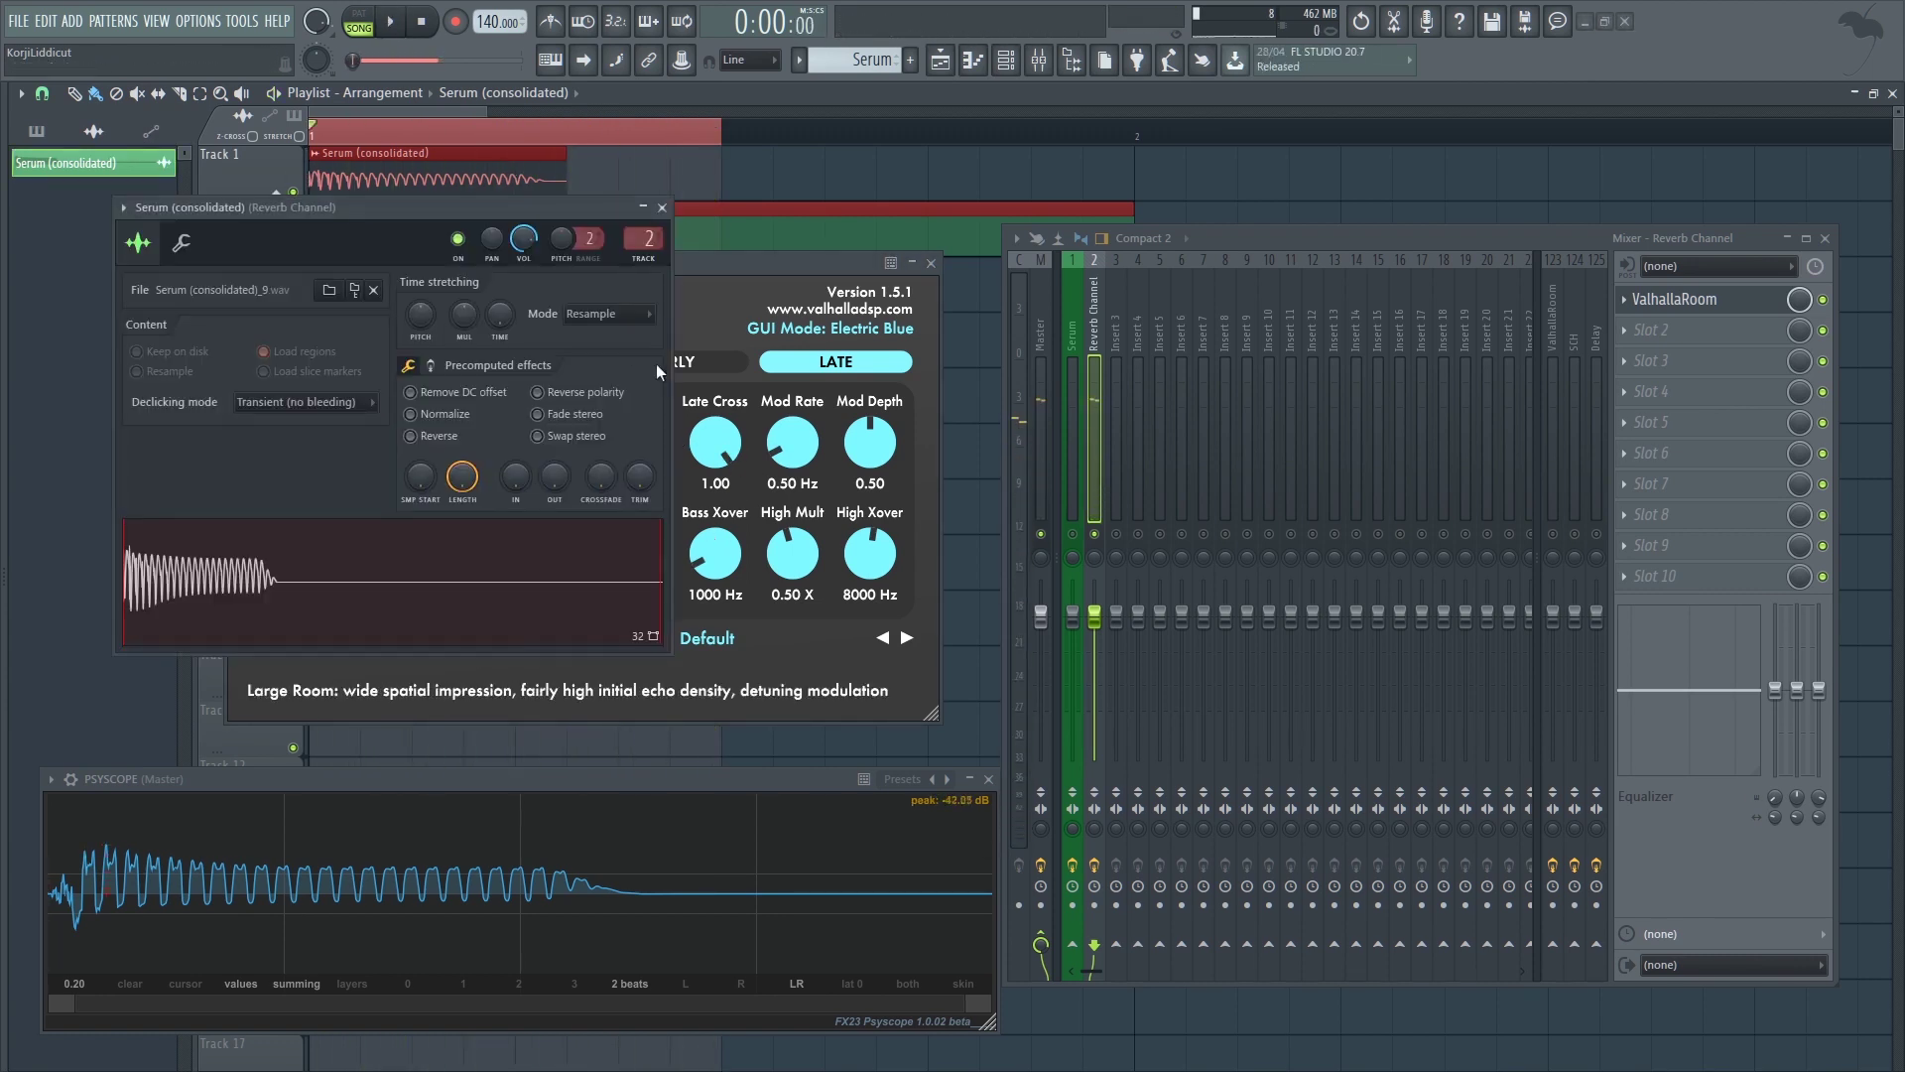
key("space")
left_click_drag(555, 477, 463, 517)
key("space")
key("space")
key("space")
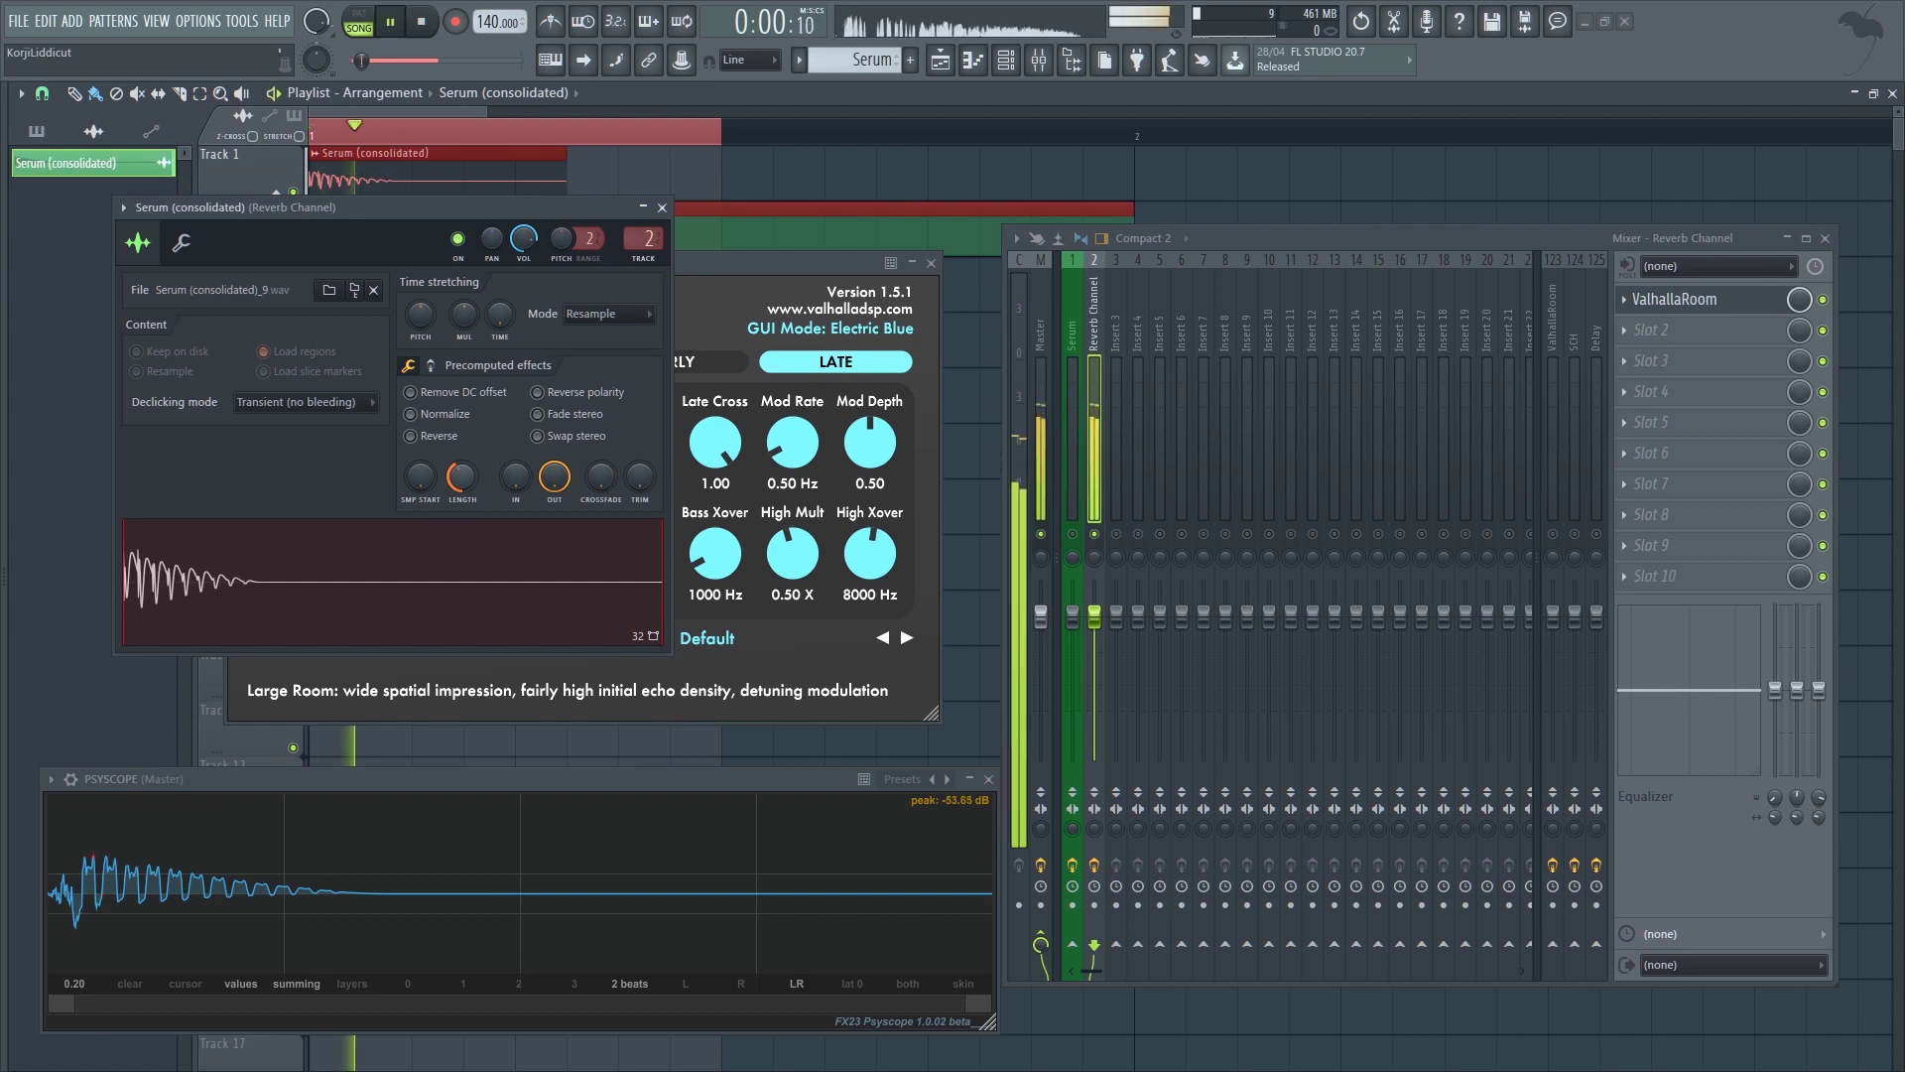
- Place a Fruity Parametric EQ 2 with the 100 Hz Cut preset before ValhallaRoom and close the sample's settings window
left_click(1677, 330)
left_click(1193, 355)
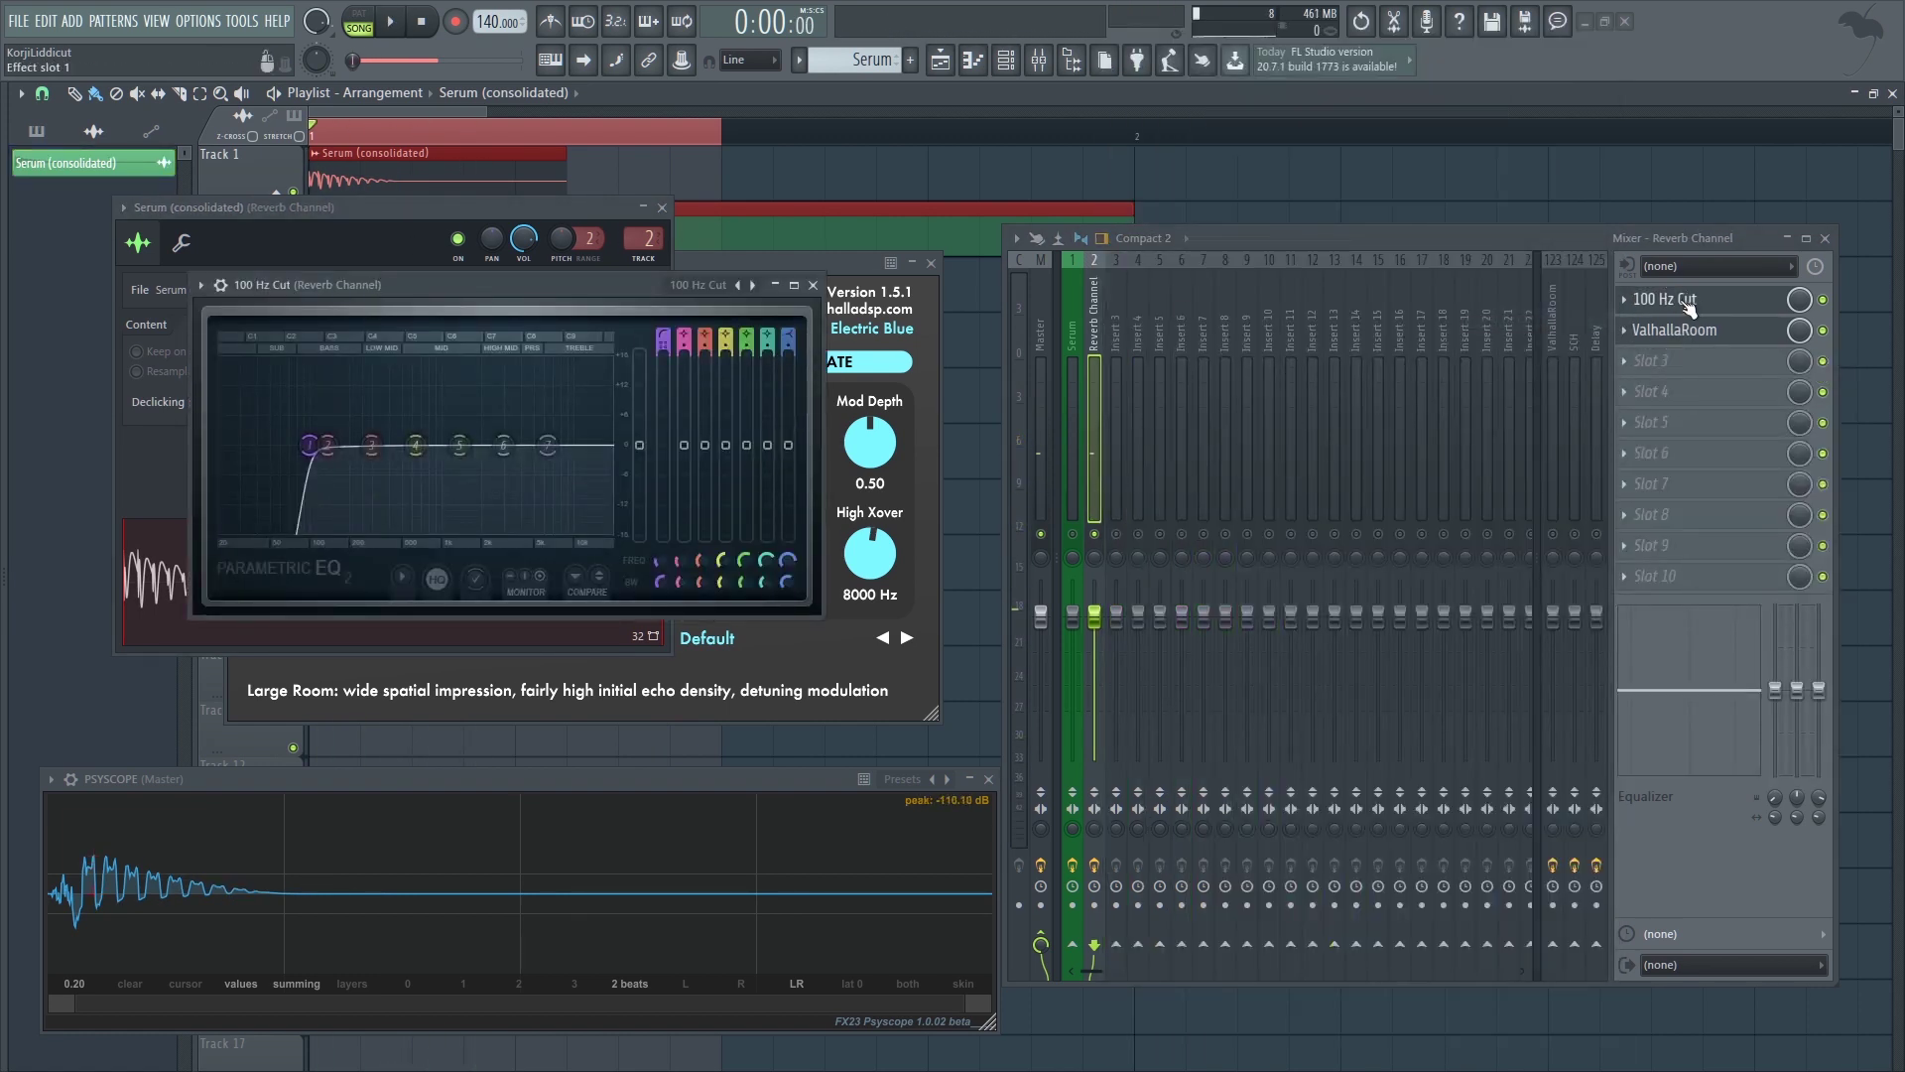
left_click(432, 258)
left_click(662, 207)
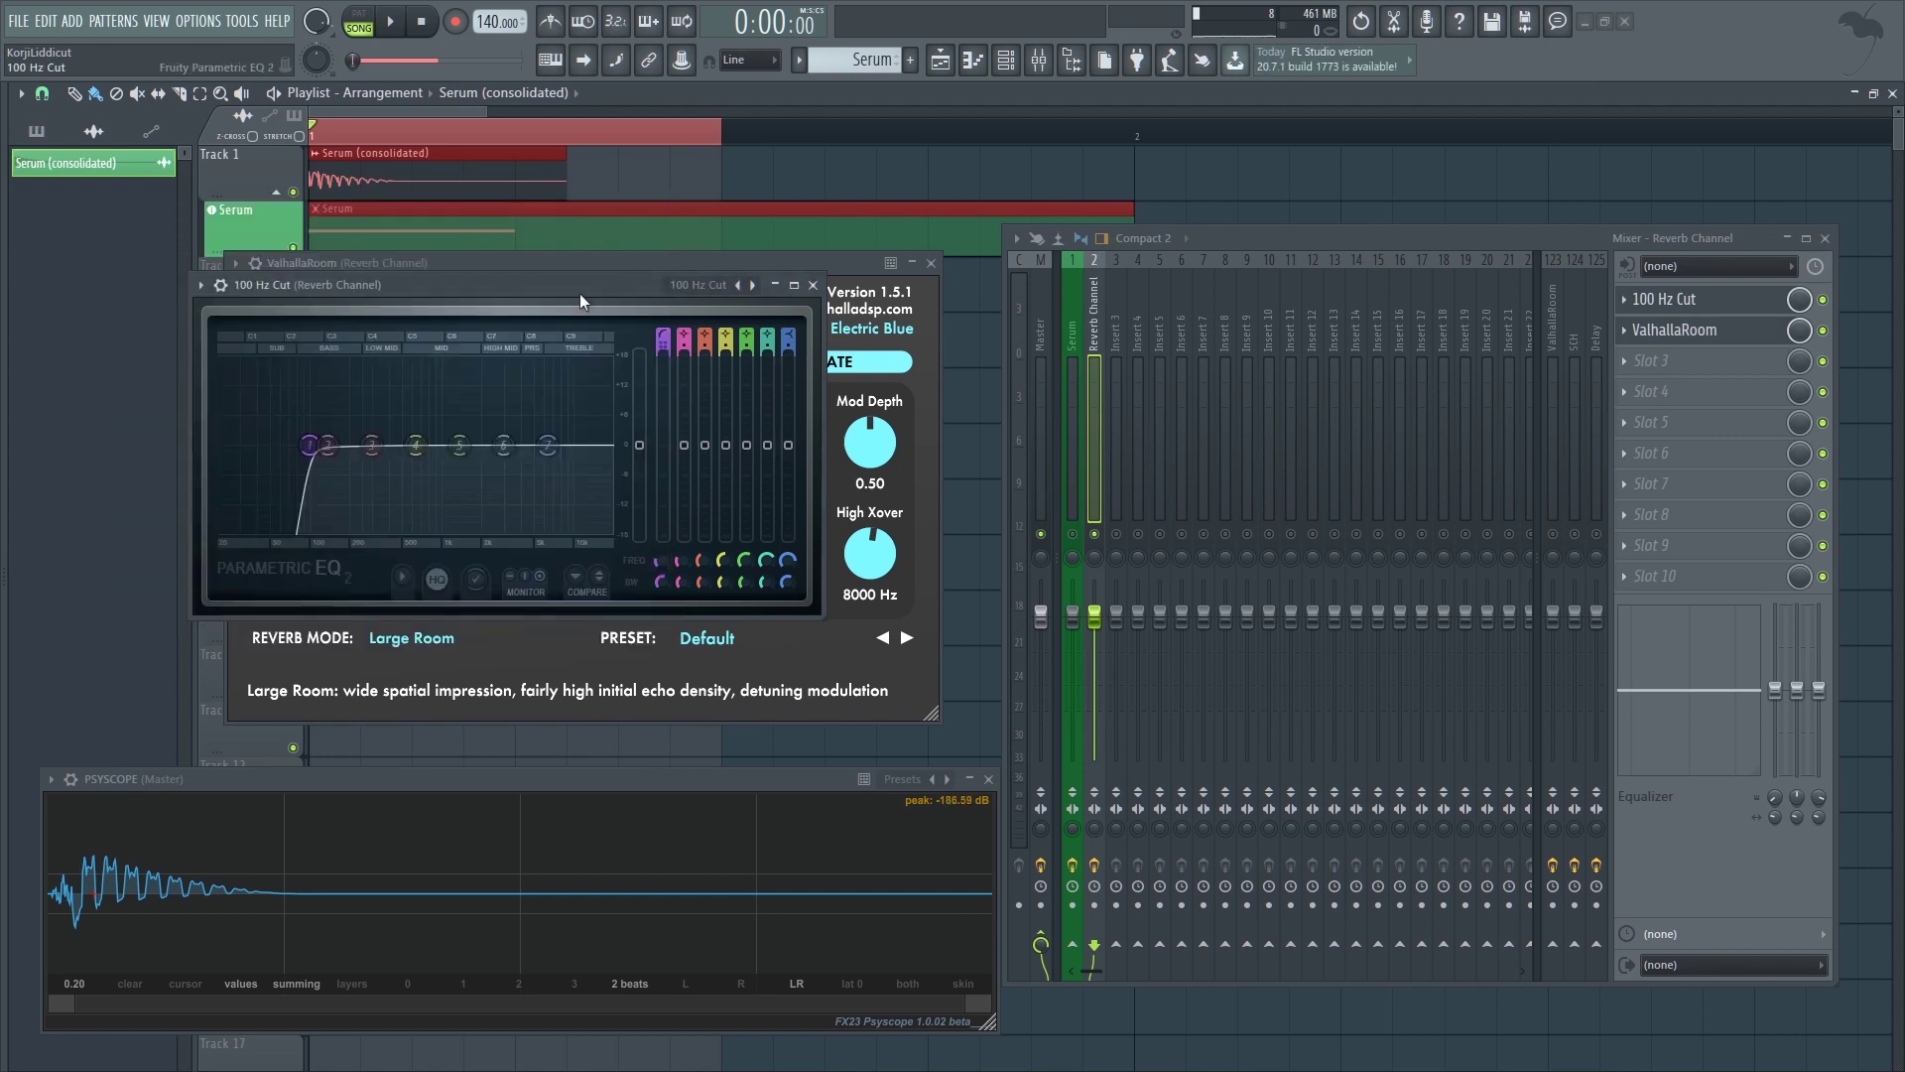
- Raise the EQ's low-cut band into the low mids and audition the loop
left_click_drag(572, 288, 632, 248)
left_click_drag(369, 402, 437, 408)
key("space")
key("space")
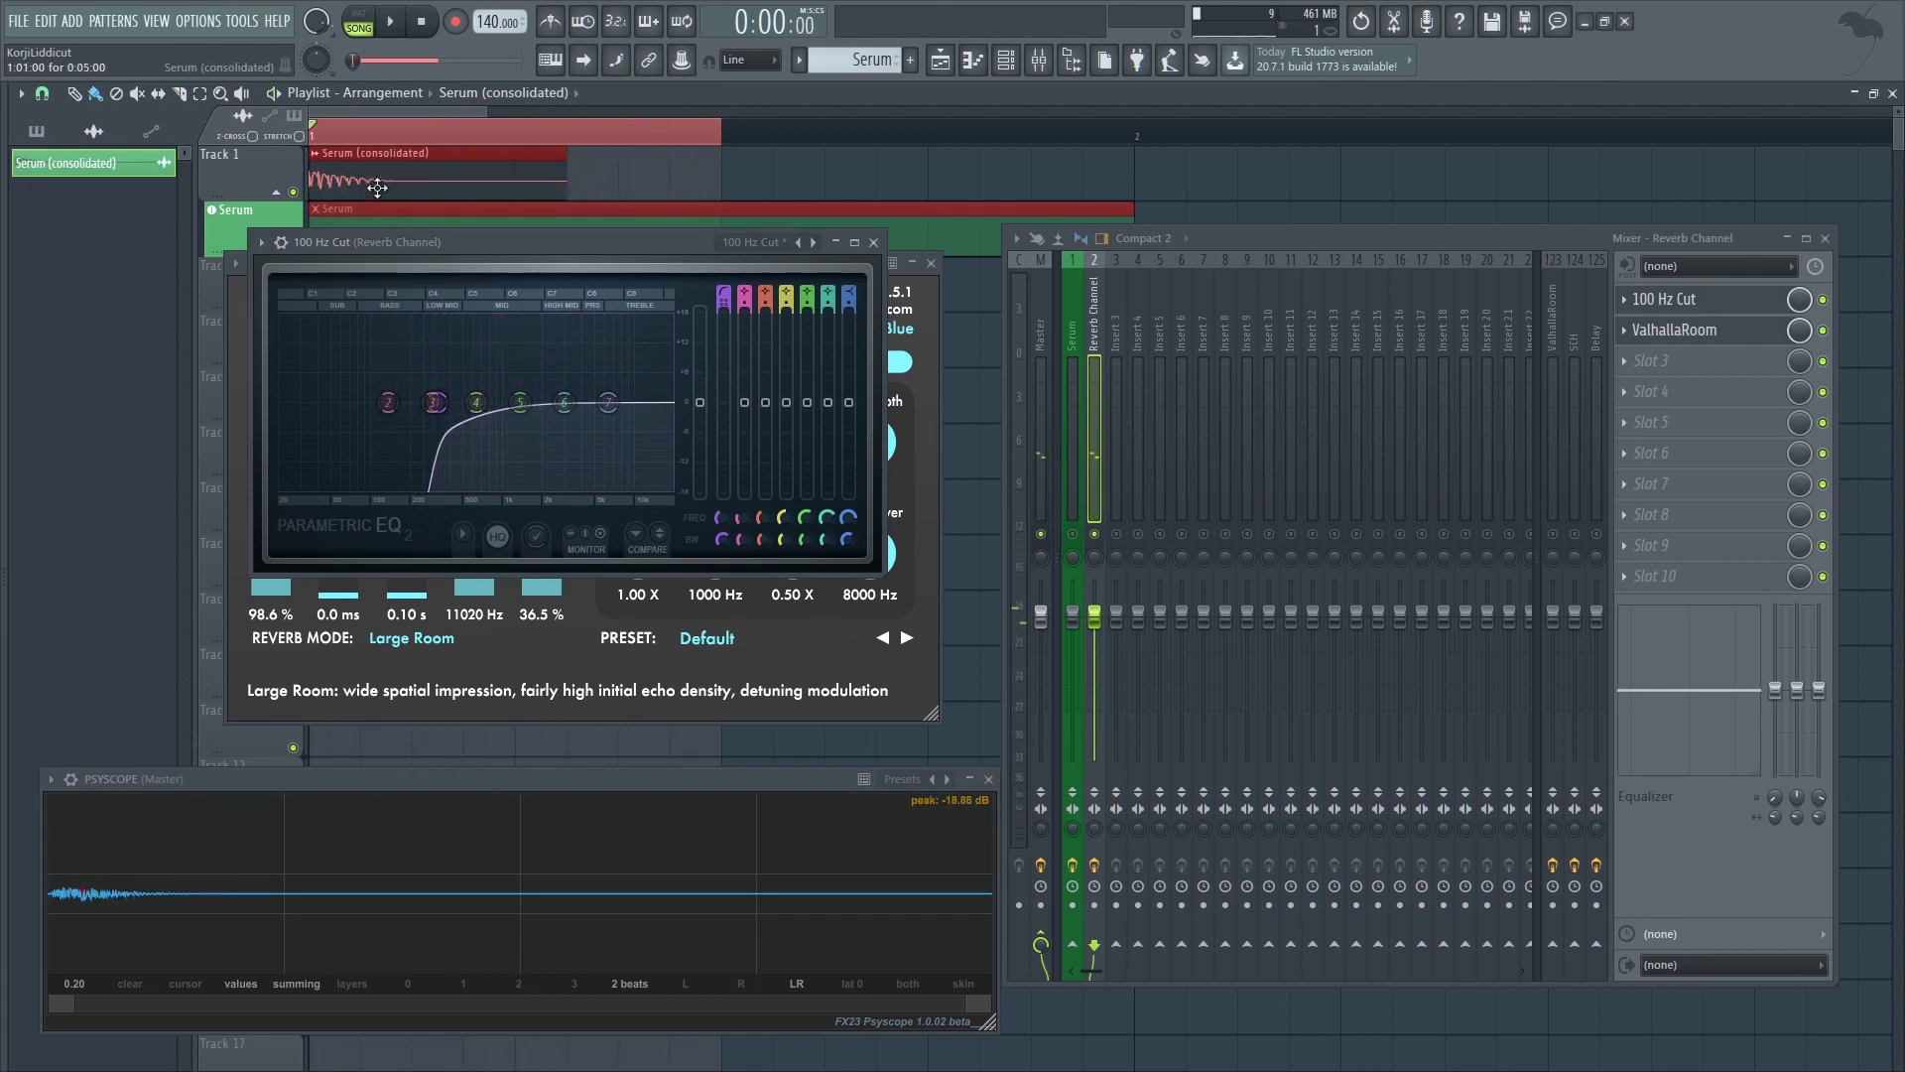
- Normalize the Serum (consolidated) sample, play the loop, and close the sample's settings
double_click(375, 188)
left_click(410, 413)
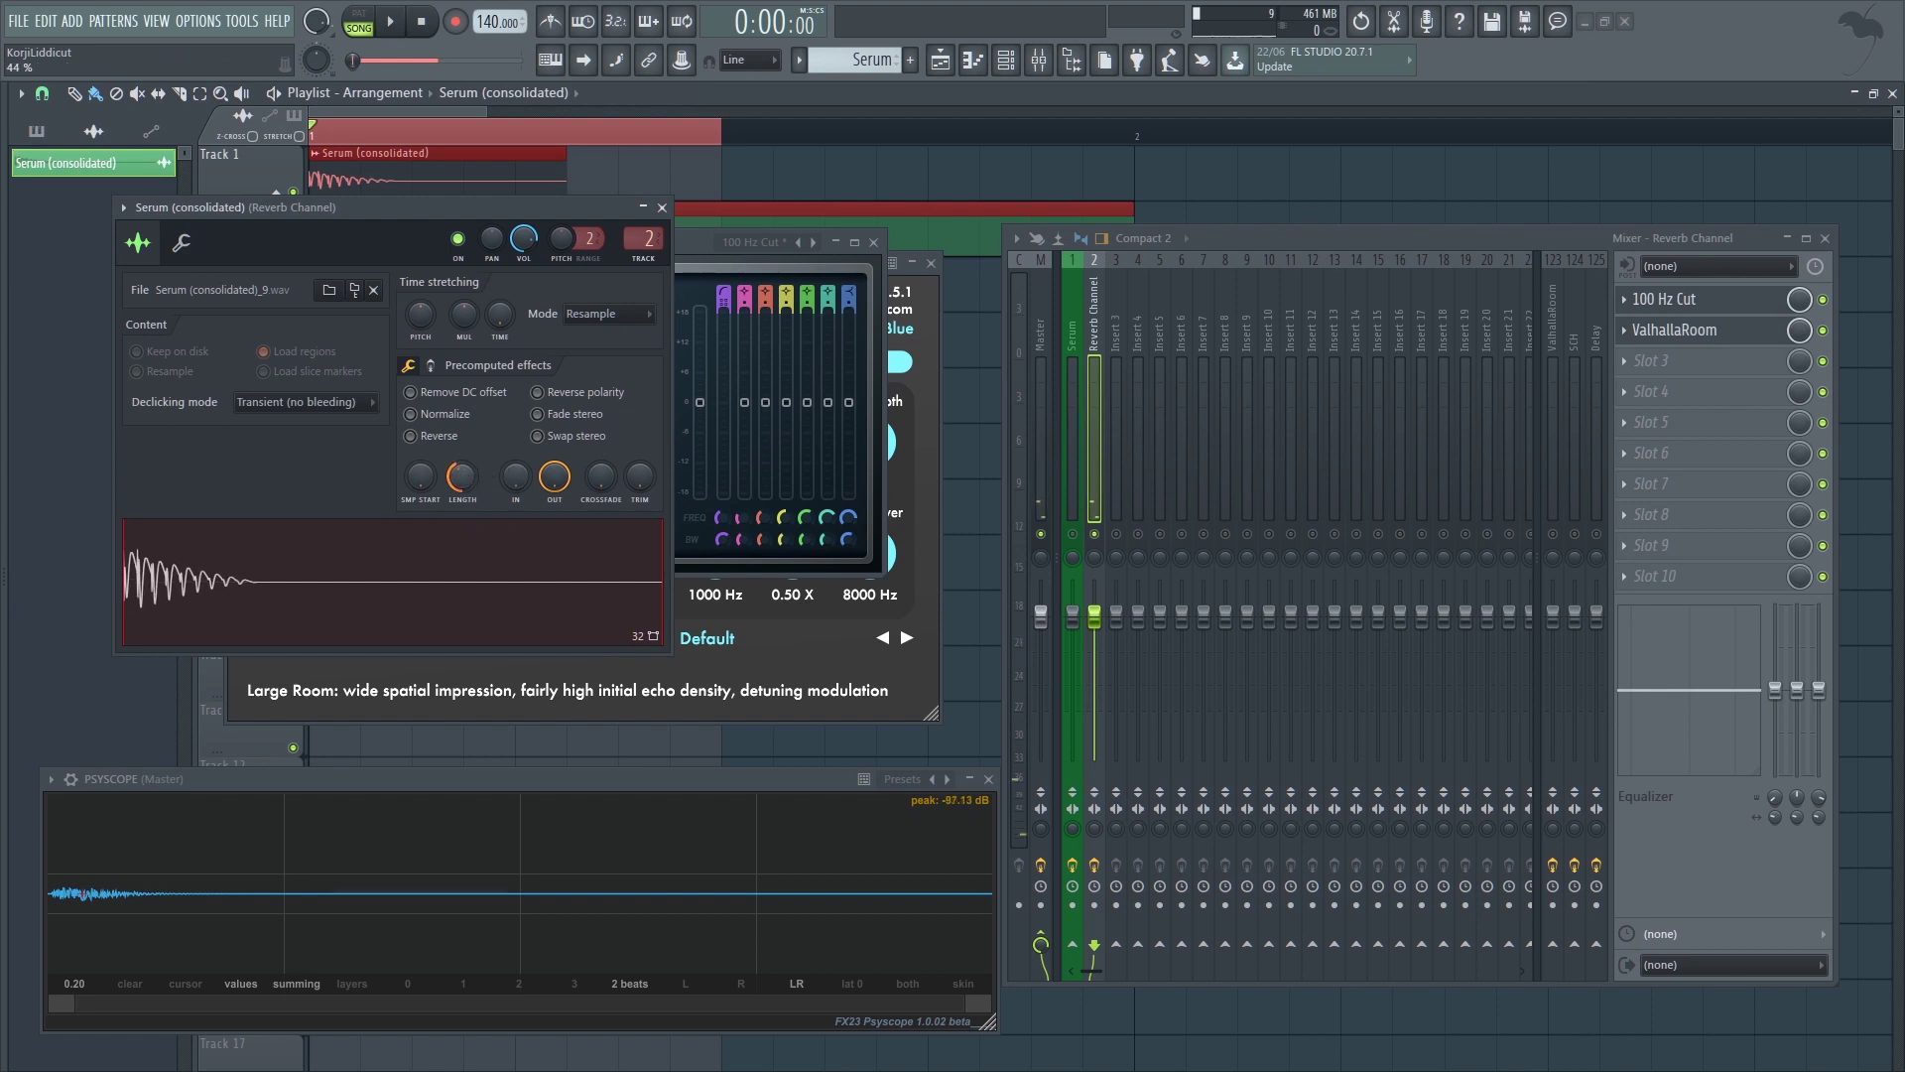
key("space")
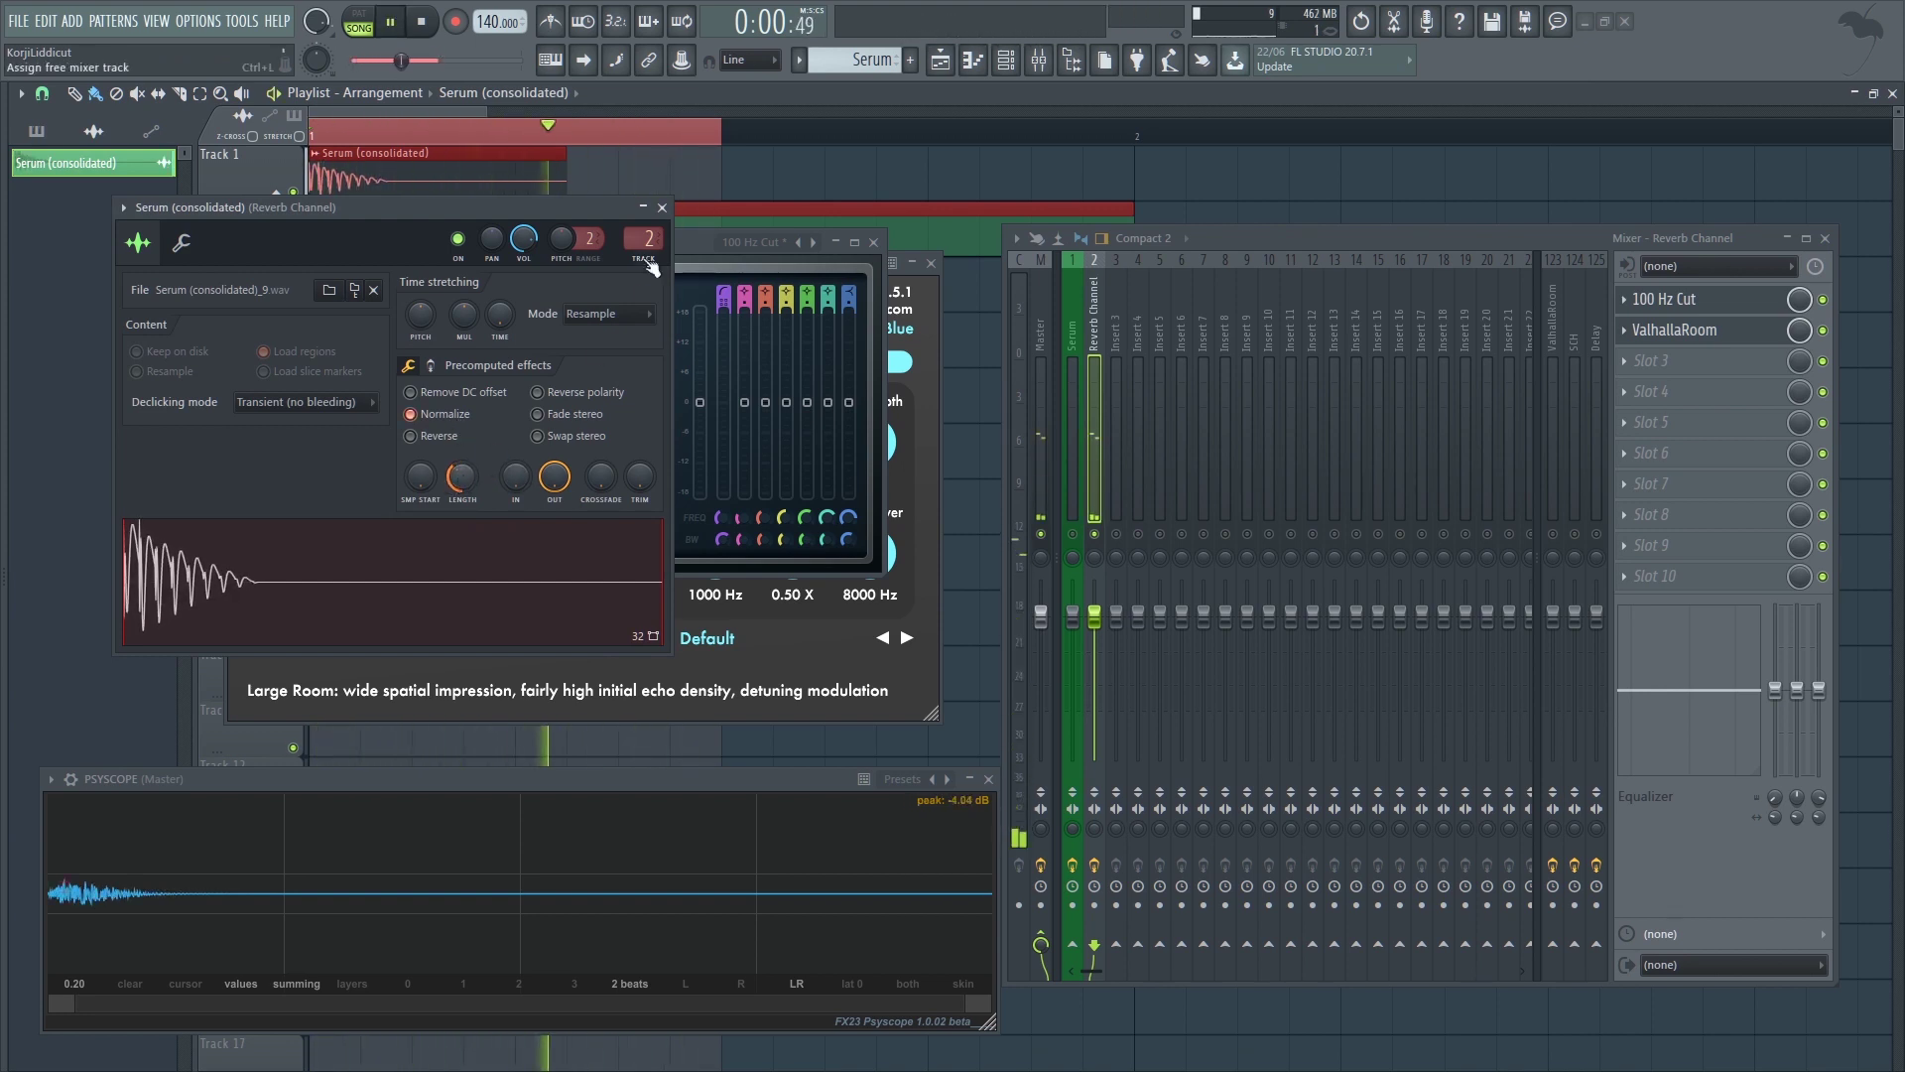
left_click(663, 208)
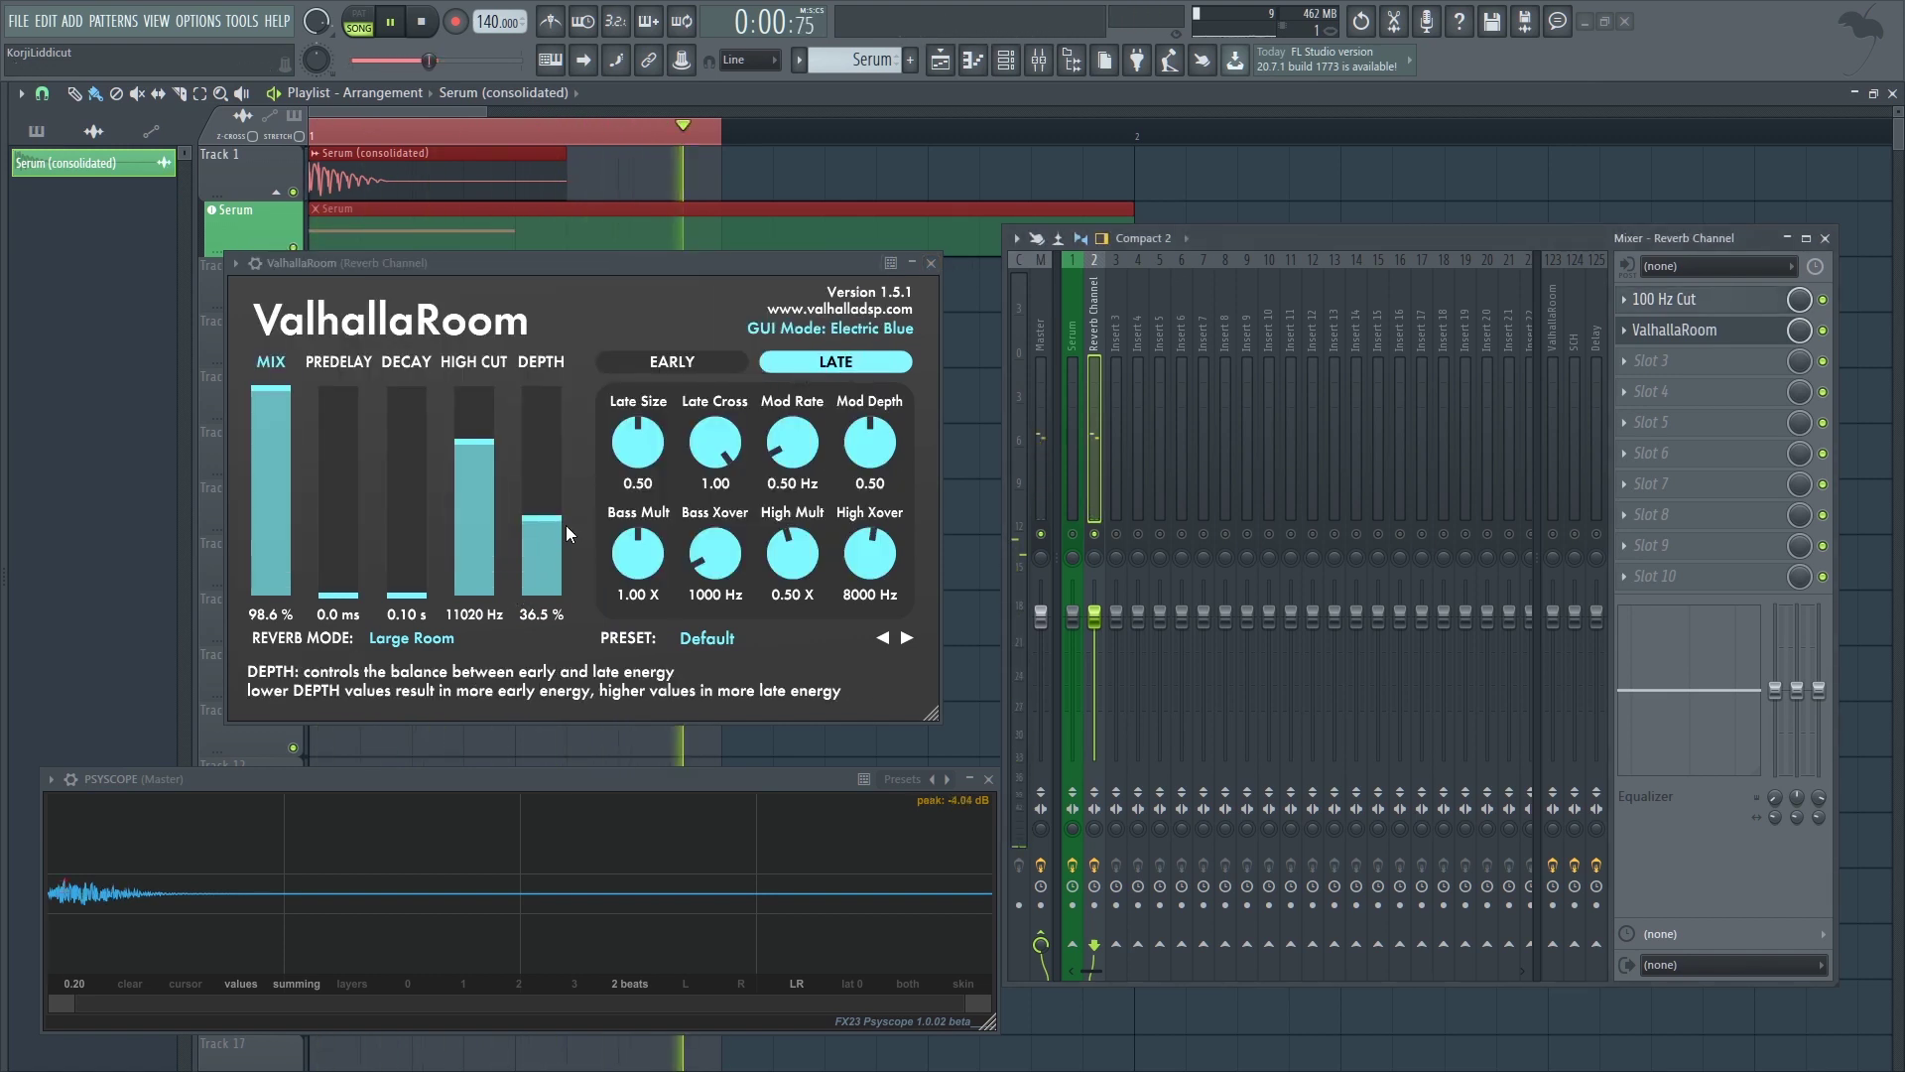
- Set ValhallaRoom's depth to 64.9%, and compare the sound with the 100 Hz Cut EQ bypassed and re-enabled
left_click_drag(549, 536, 542, 461)
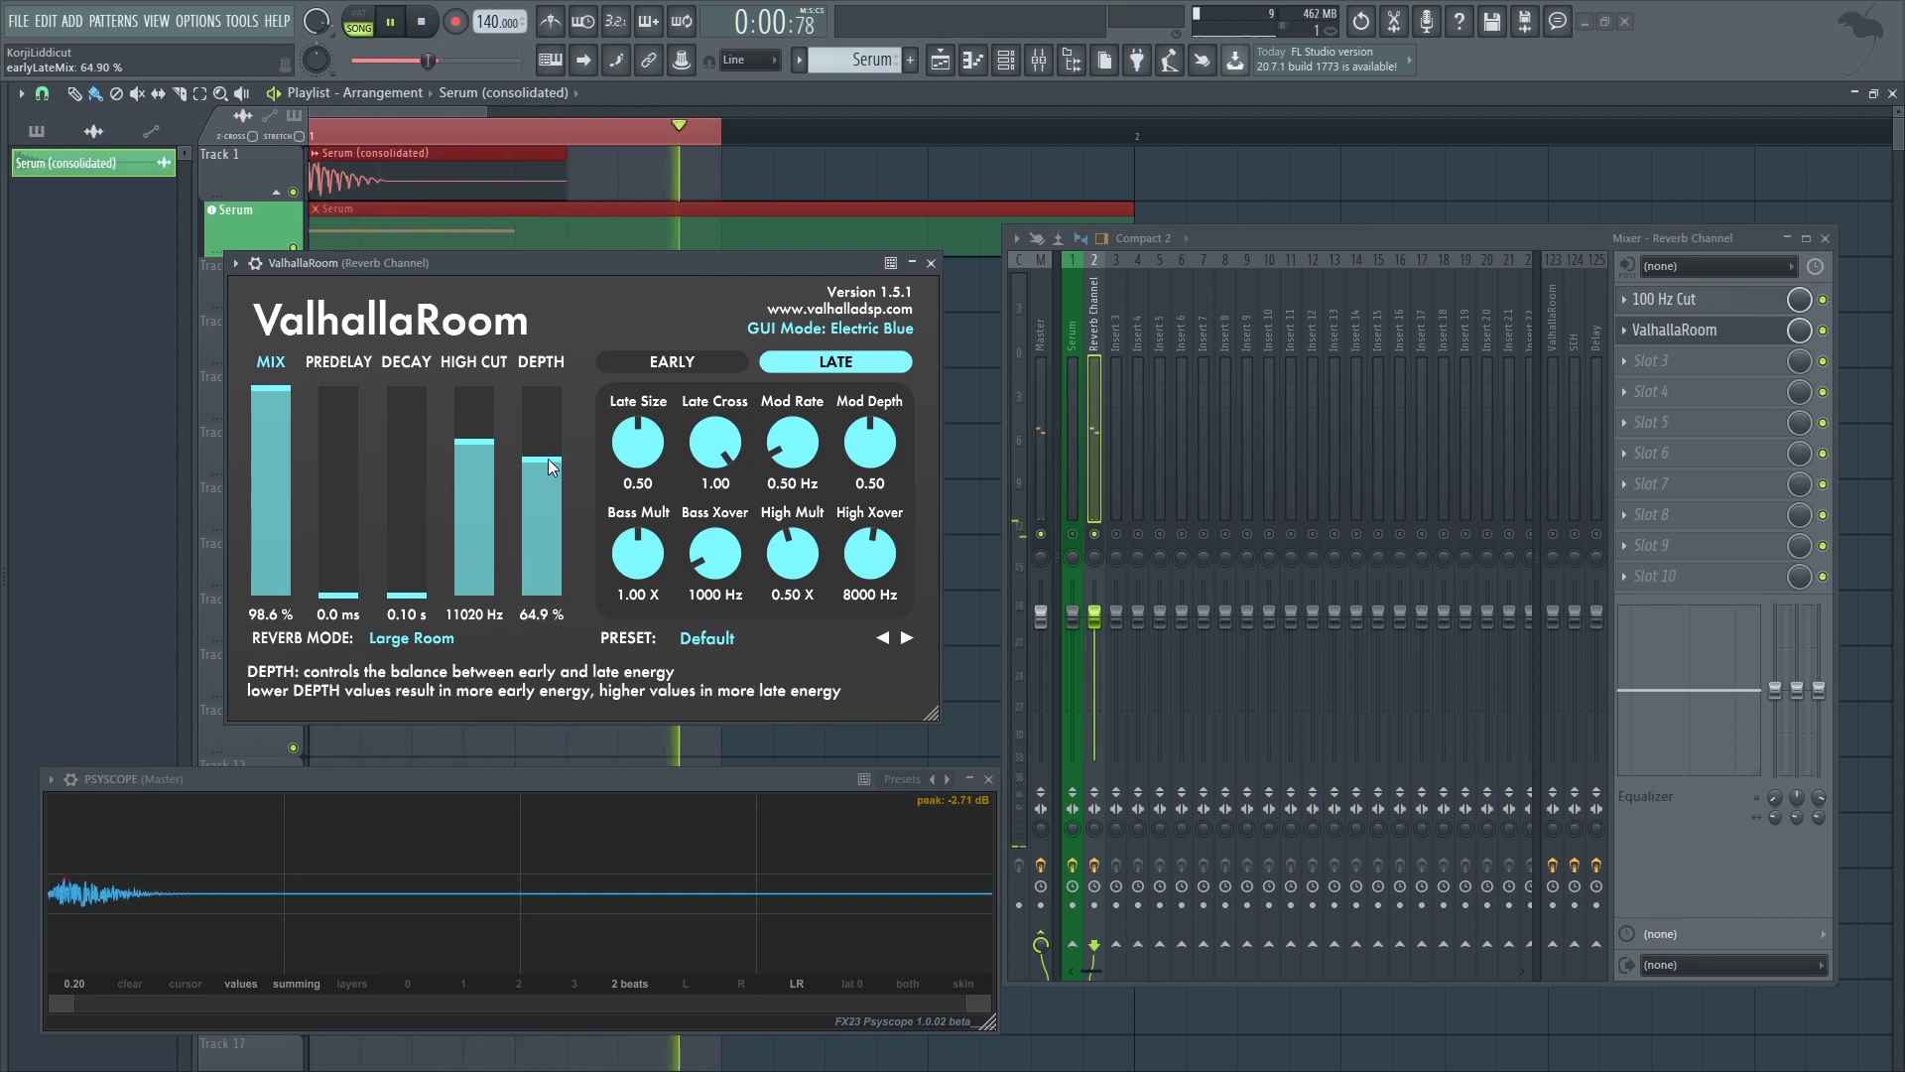
left_click(1870, 299)
right_click(1871, 300)
left_click(1823, 300)
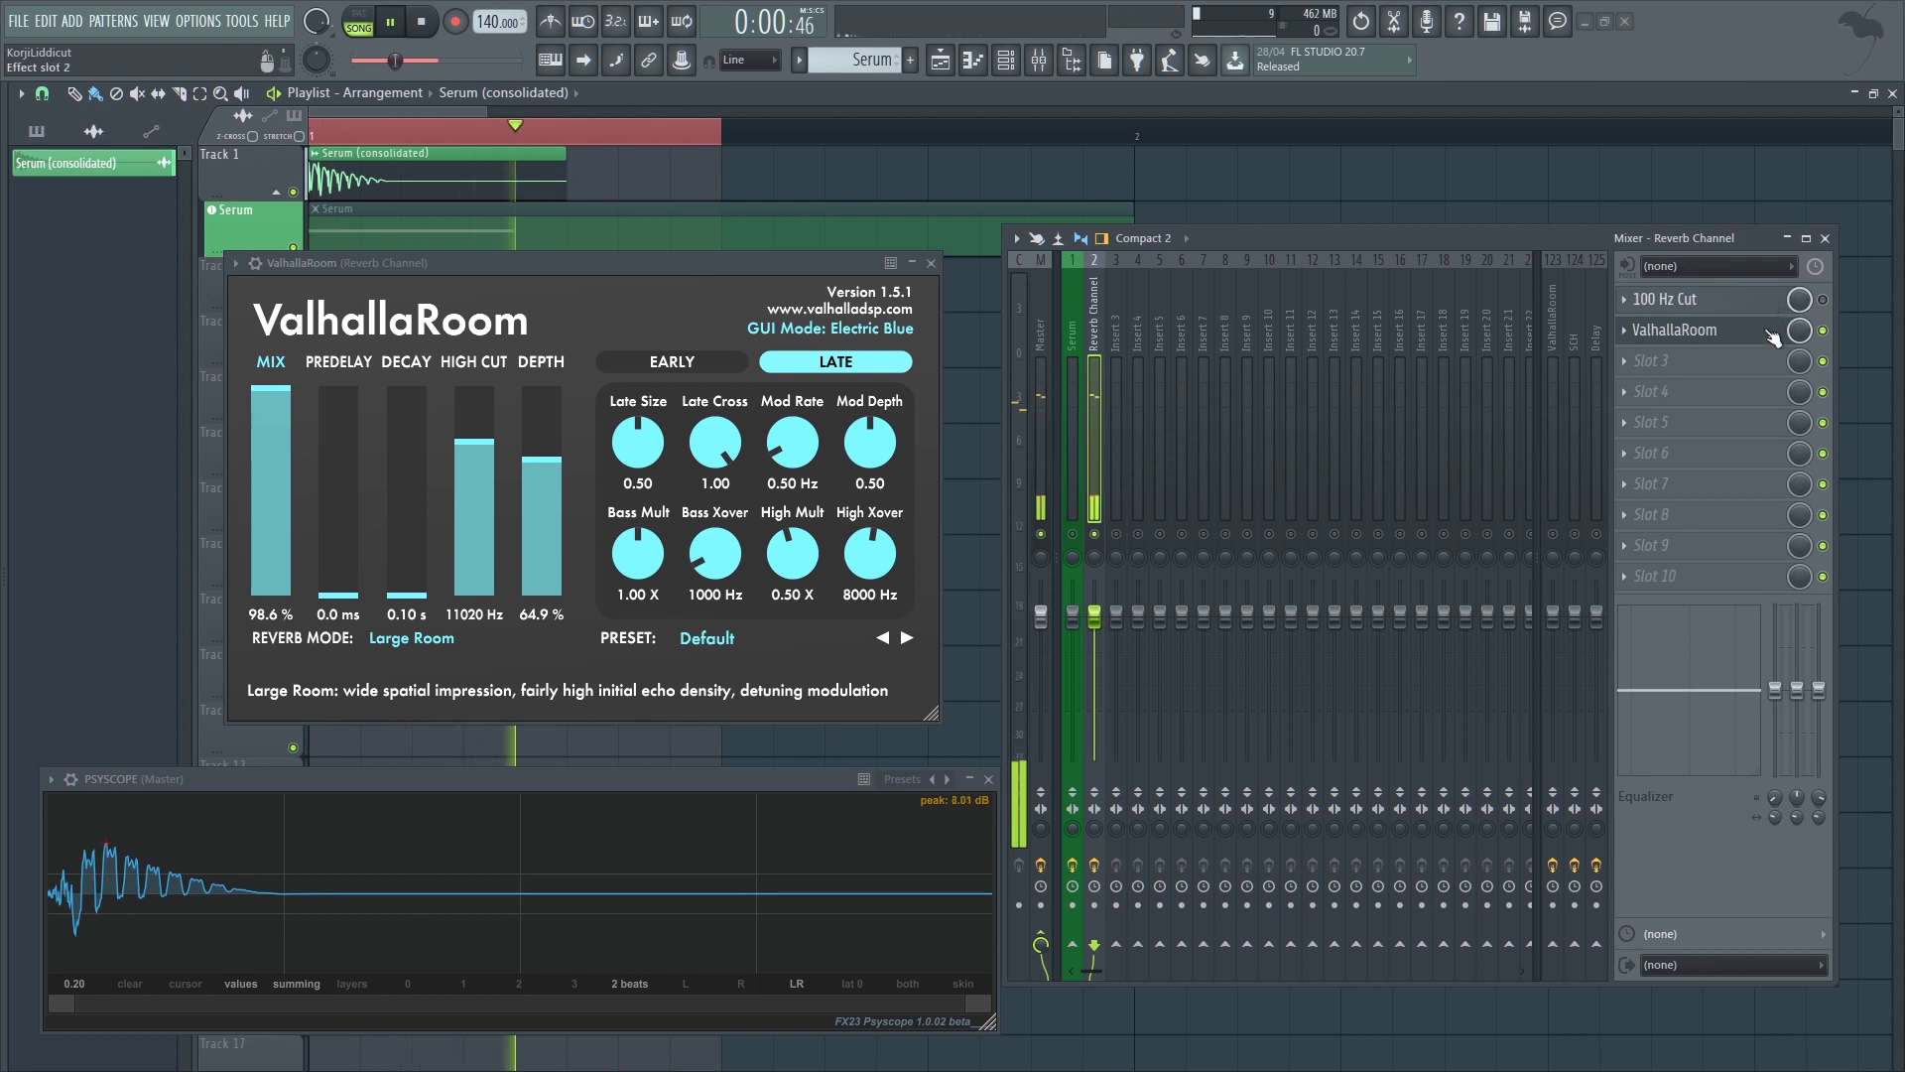
left_click_drag(1826, 316, 1826, 336)
scroll(1746, 336, "up", 1)
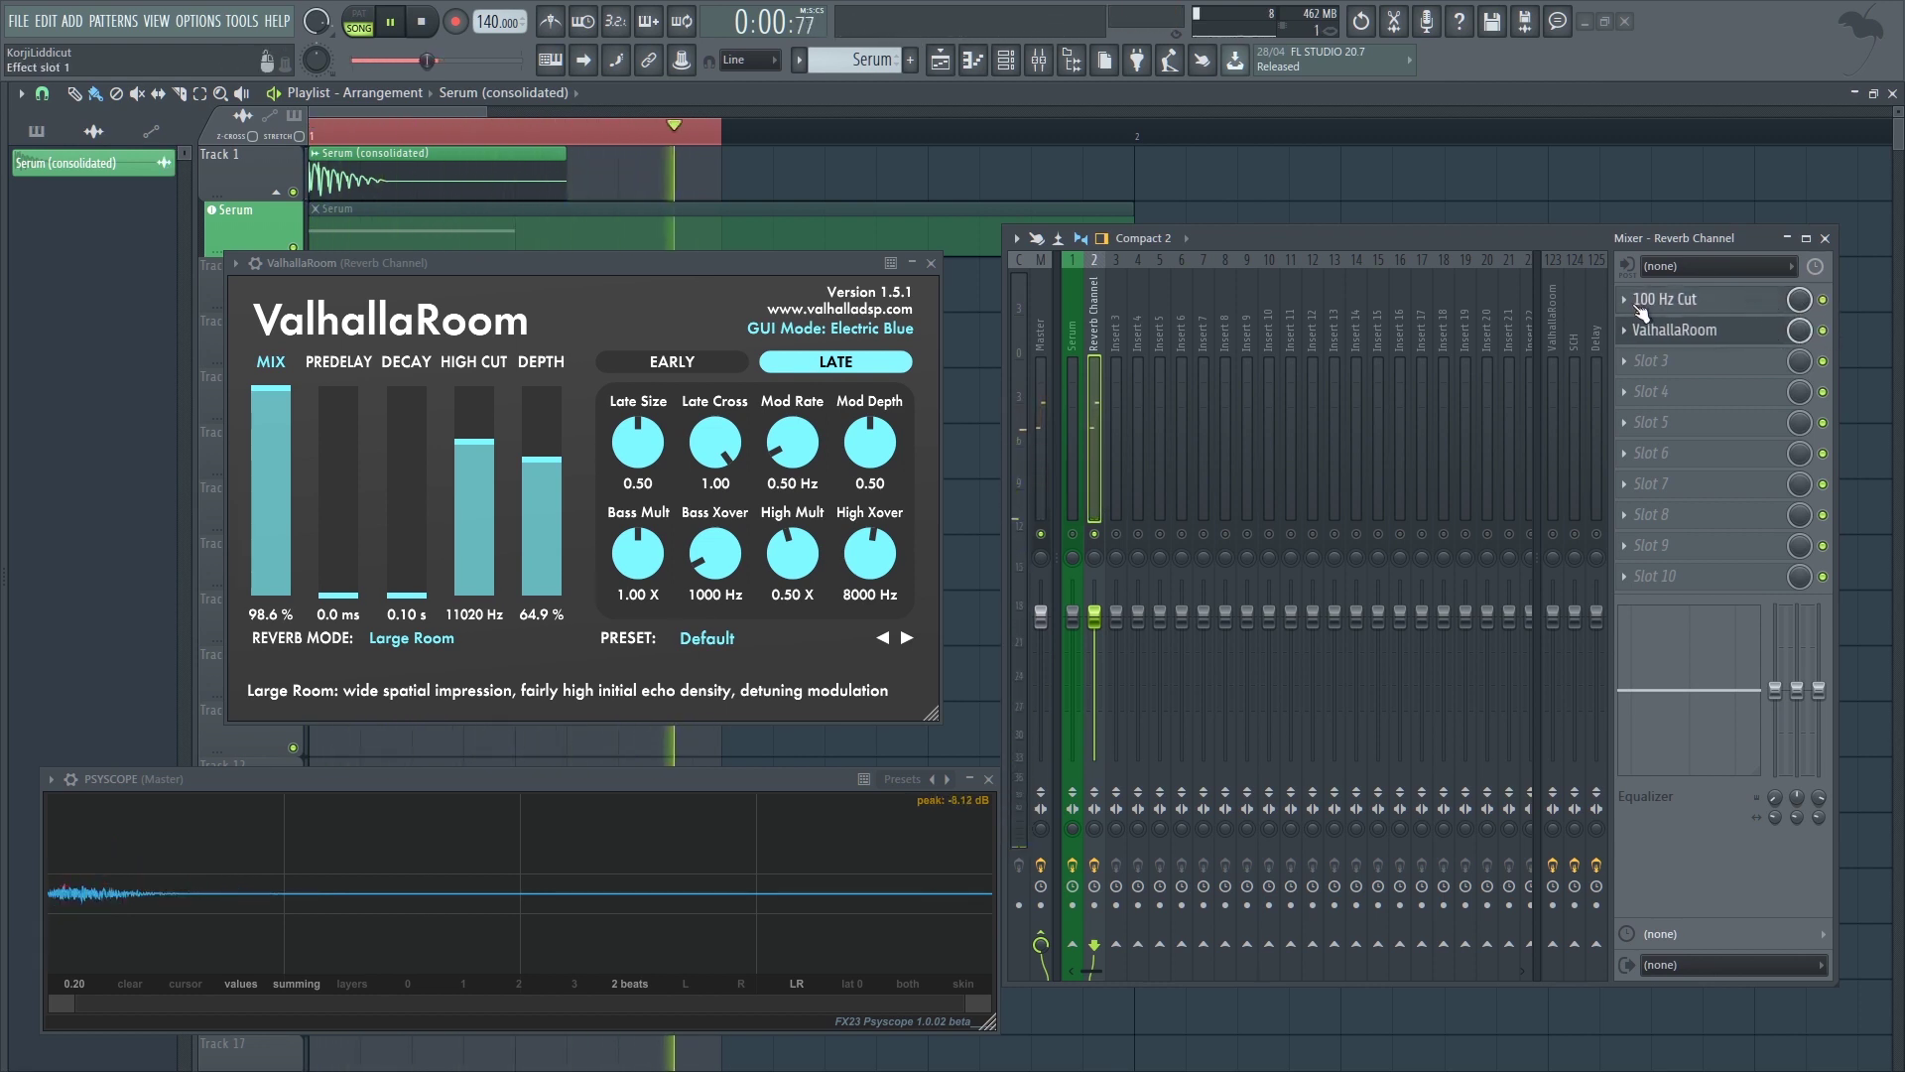
- Add a copy of the 100 Hz Cut EQ in slot 3 after ValhallaRoom and lower its low-cut frequency
left_click(1624, 301)
left_click_drag(1645, 416, 1656, 368)
left_click_drag(351, 105, 1130, 503)
key("space")
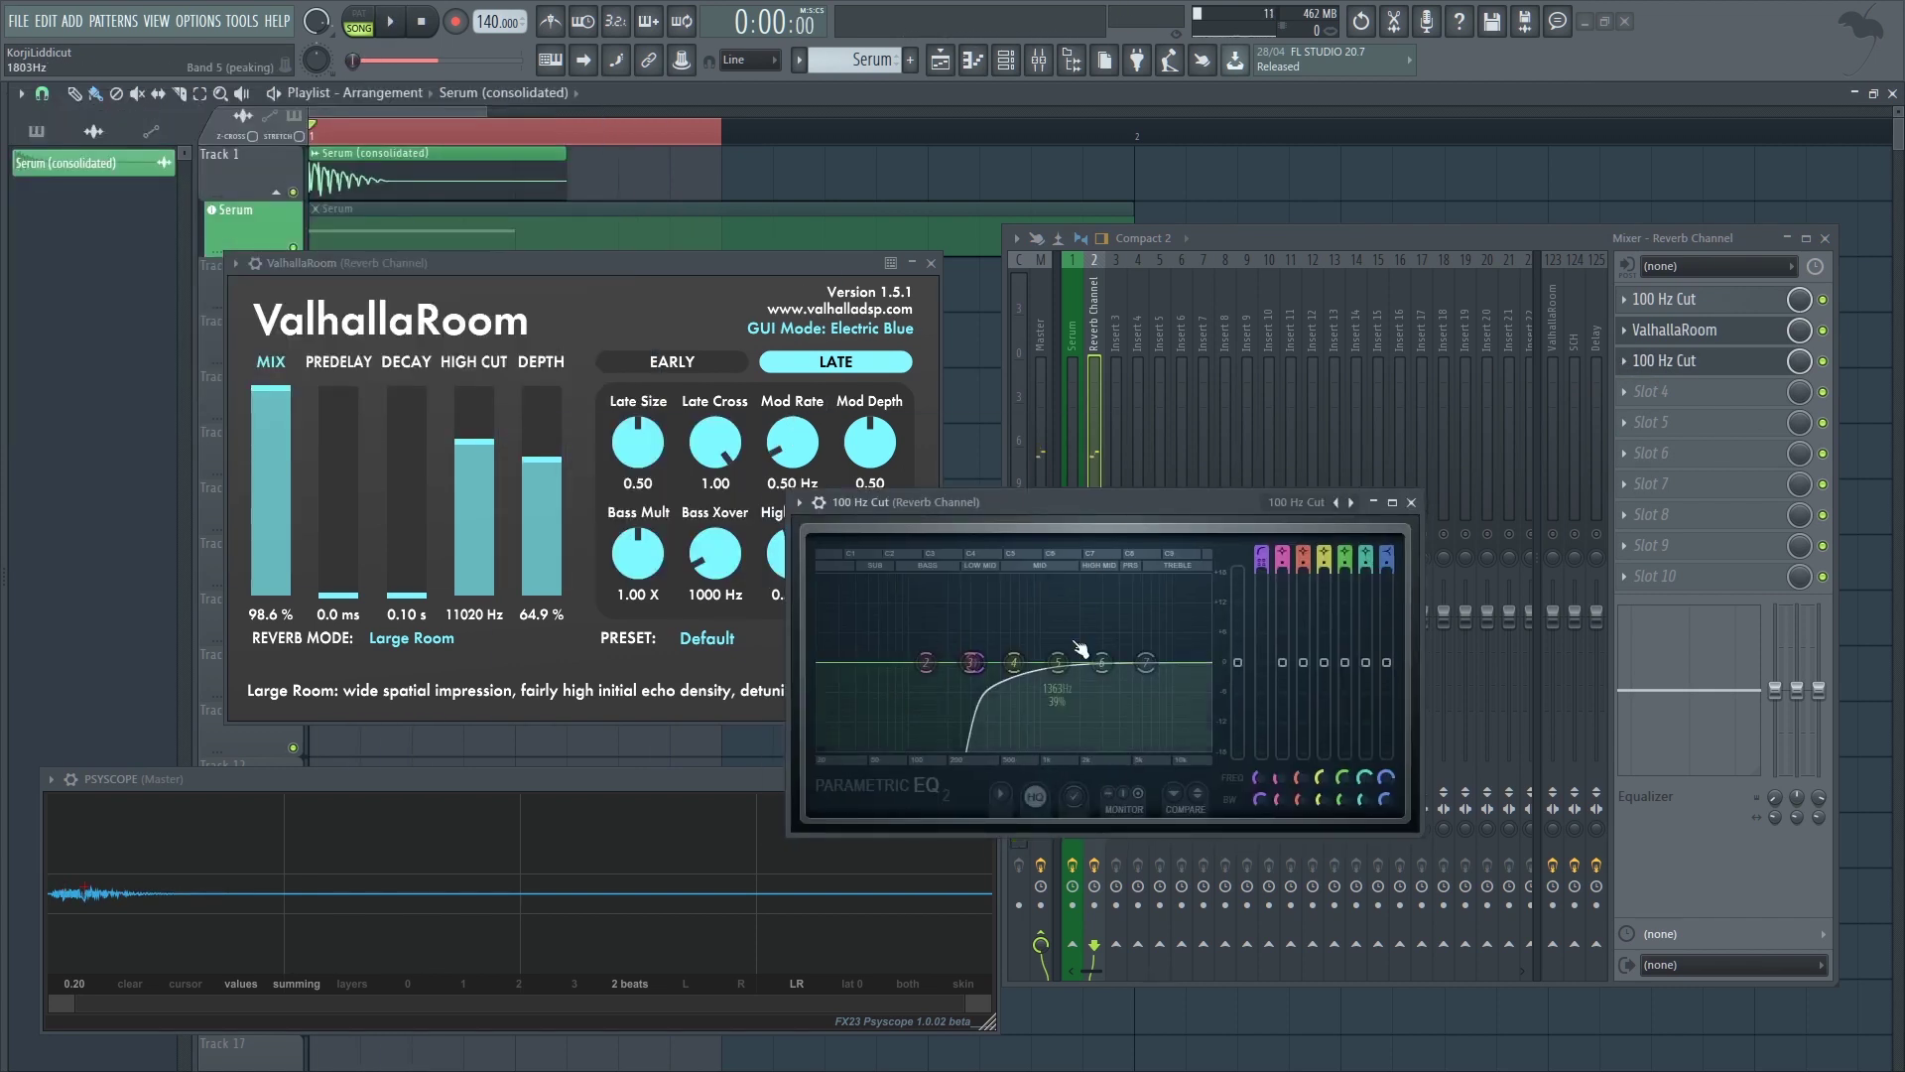
left_click_drag(995, 695, 945, 678)
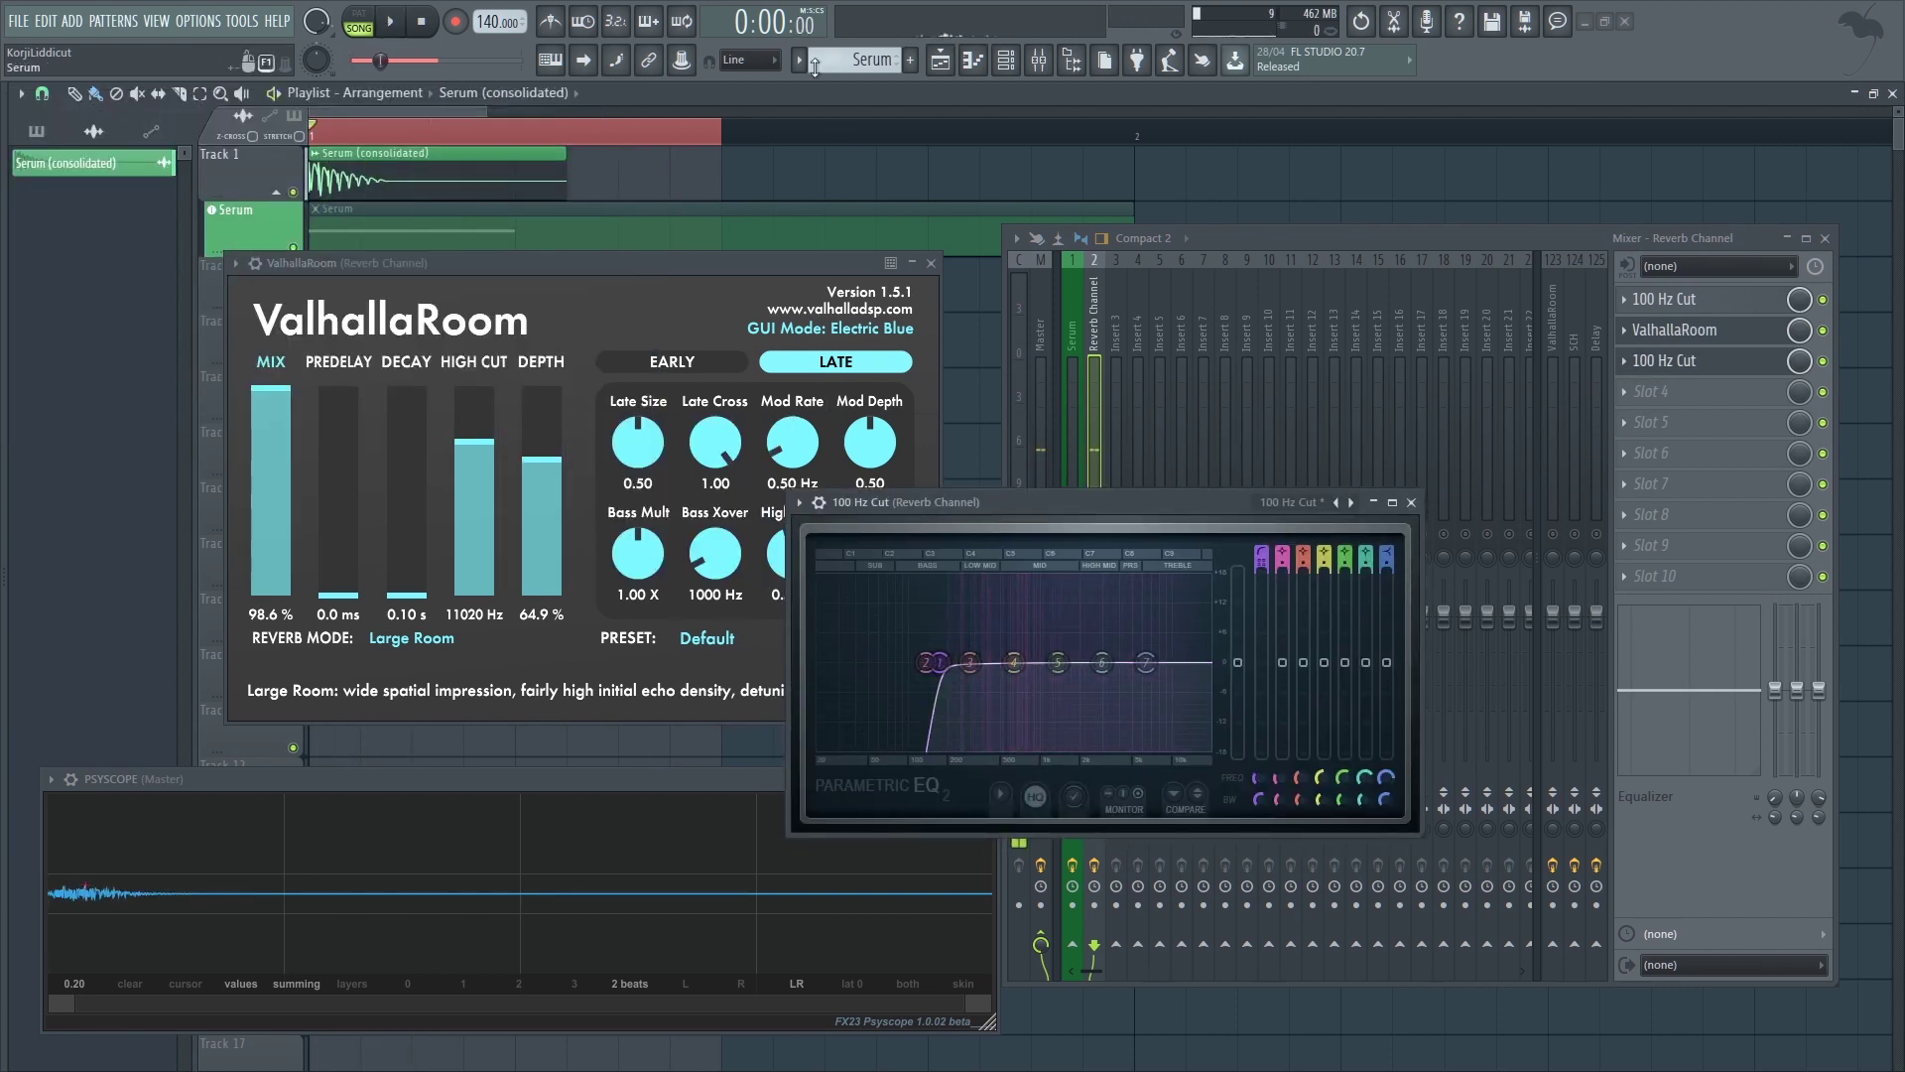
- Close the ValhallaRoom and EQ windows, then consolidate the processed Track 1 clip to a stereo WAV with insert effects enabled
left_click(931, 263)
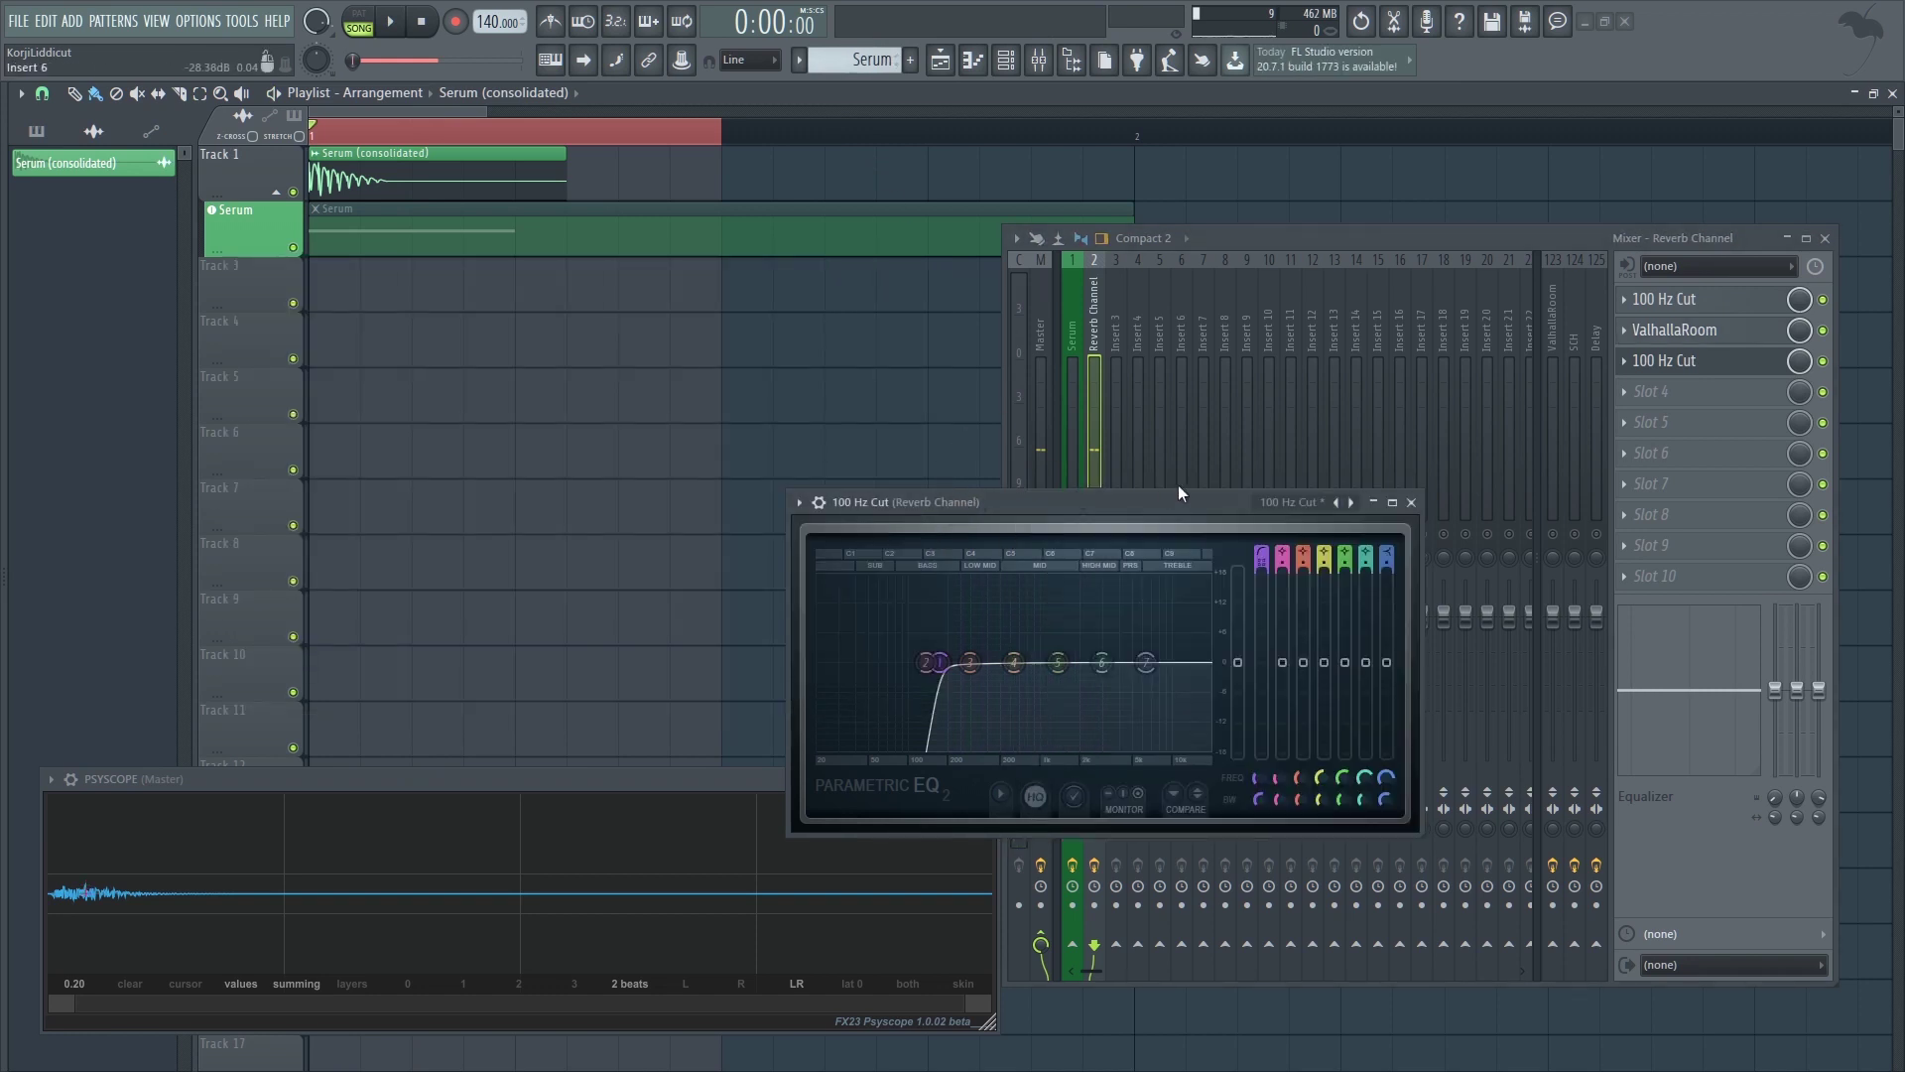
left_click(1411, 502)
key("space")
key("space")
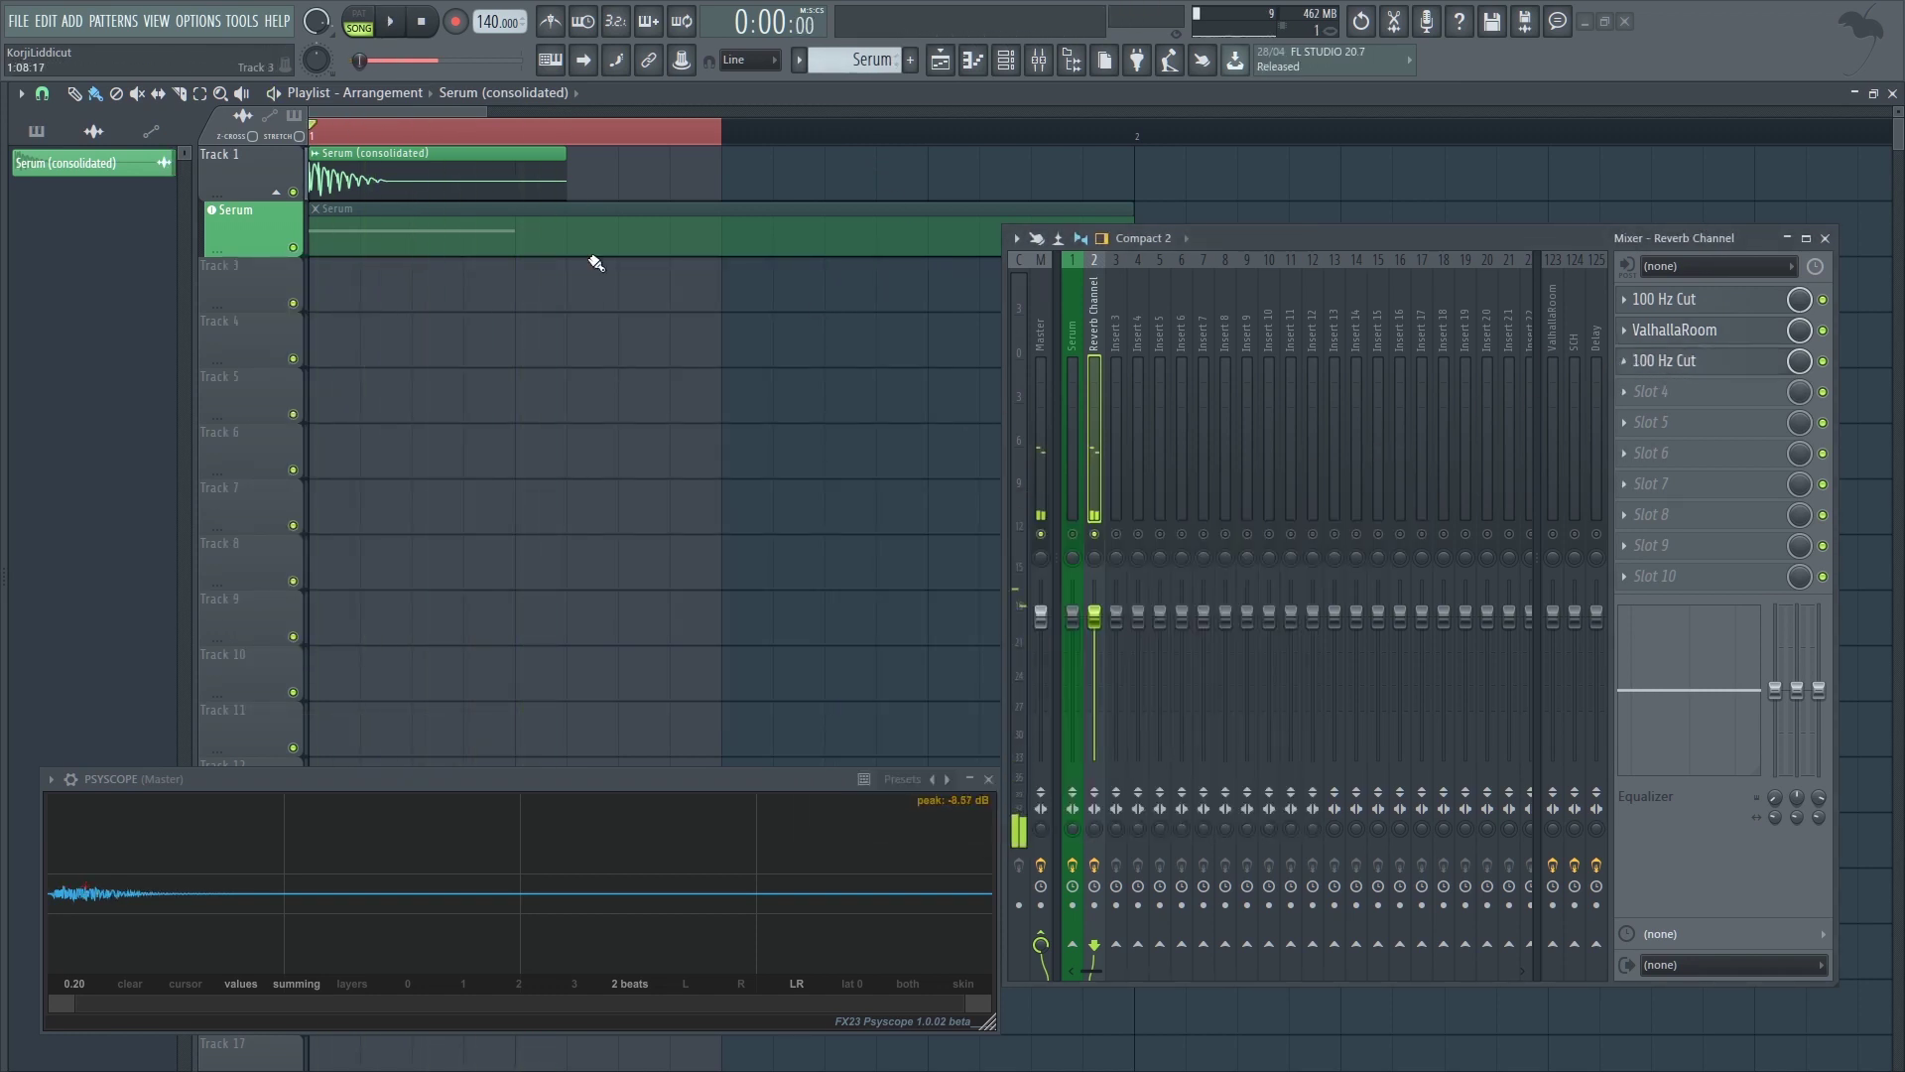
key("ctrl+alt+c")
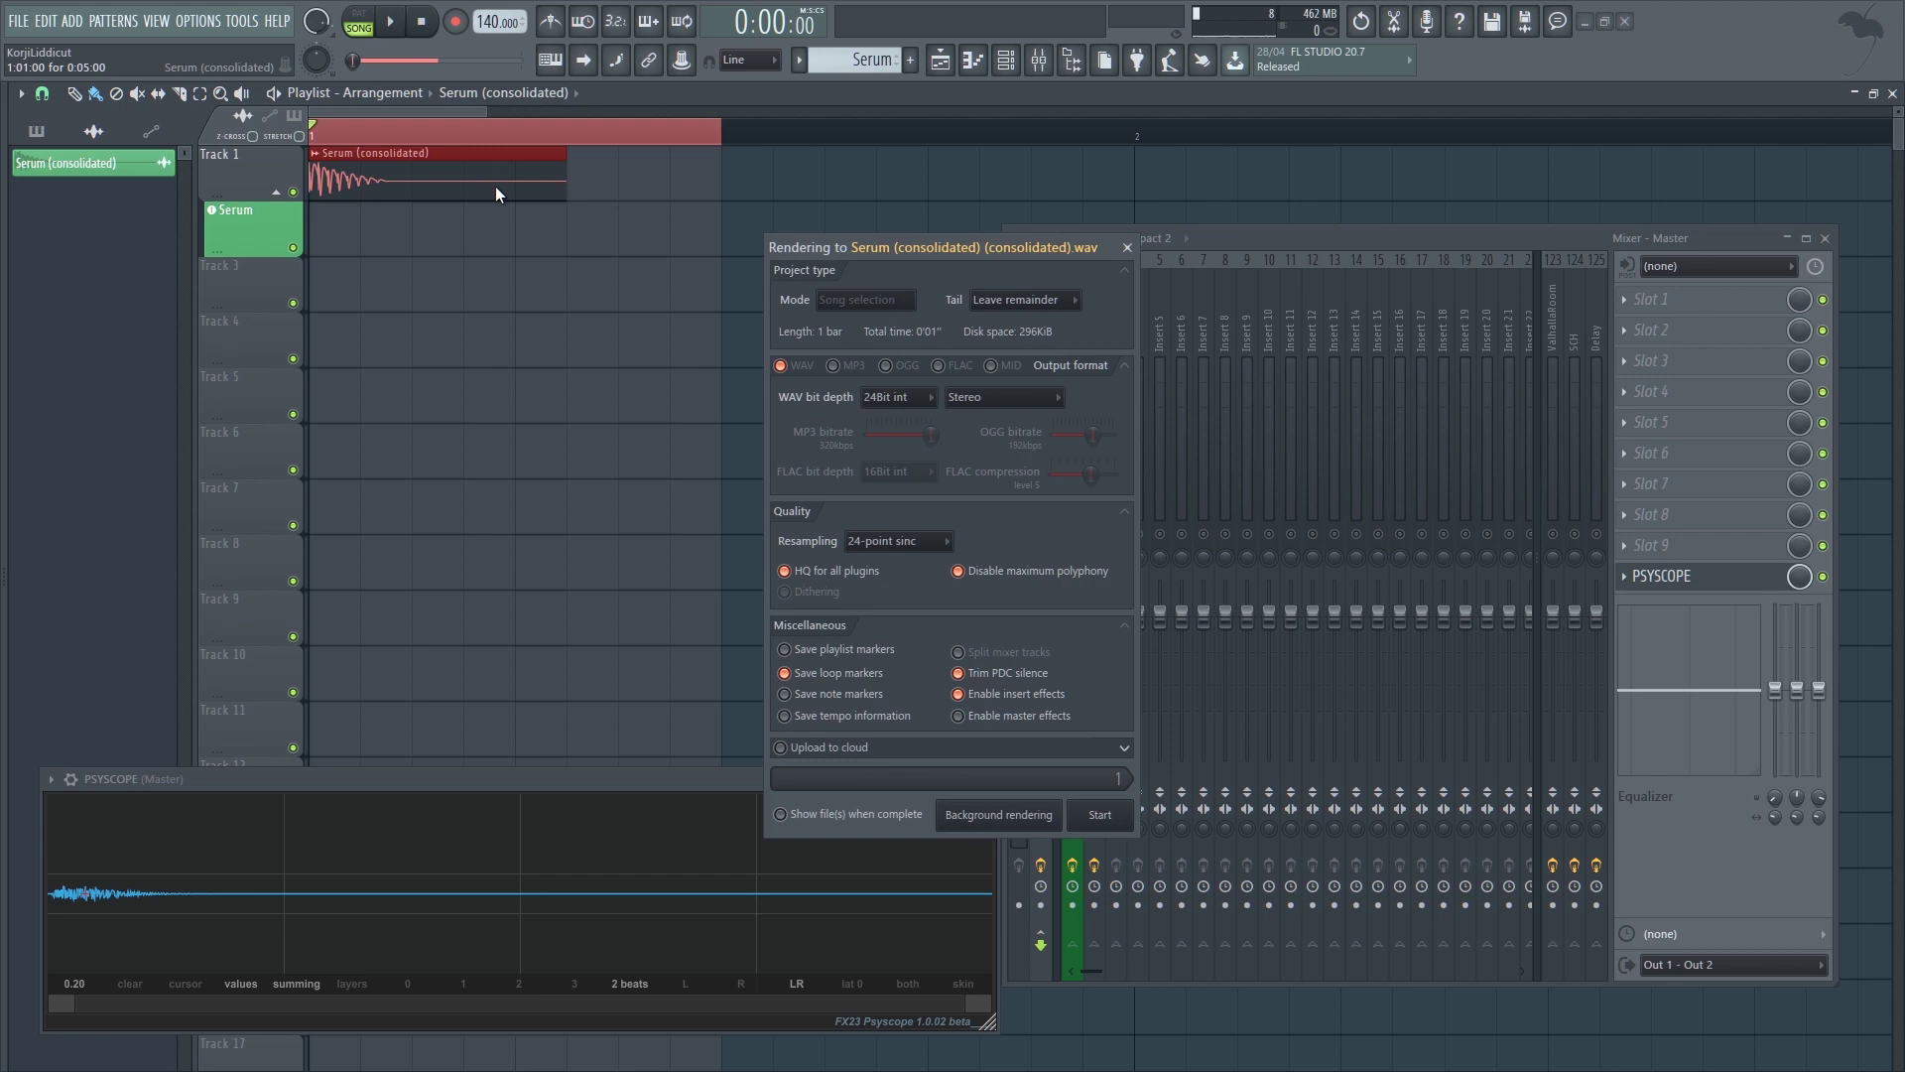
key("Return")
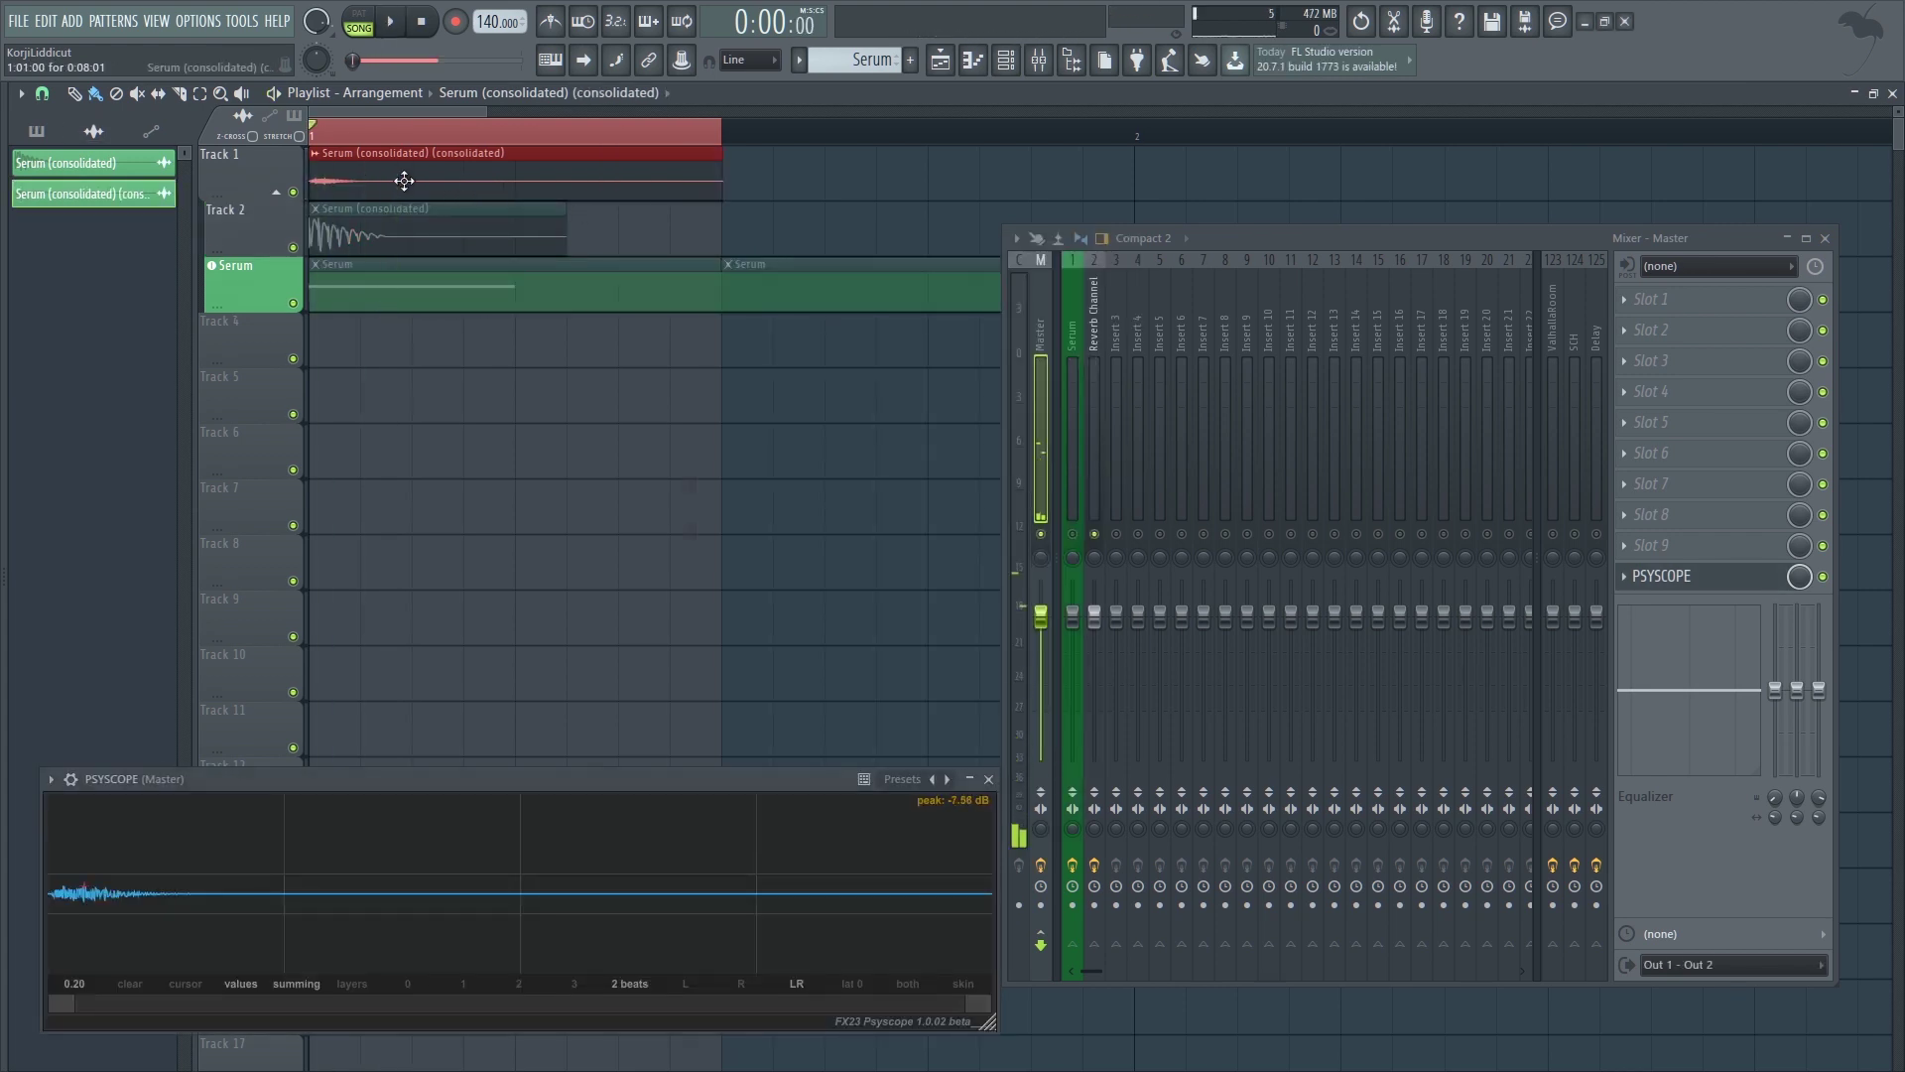
- Open the newly consolidated clip in Edison and trim it to the first 0.180 s
double_click(404, 180)
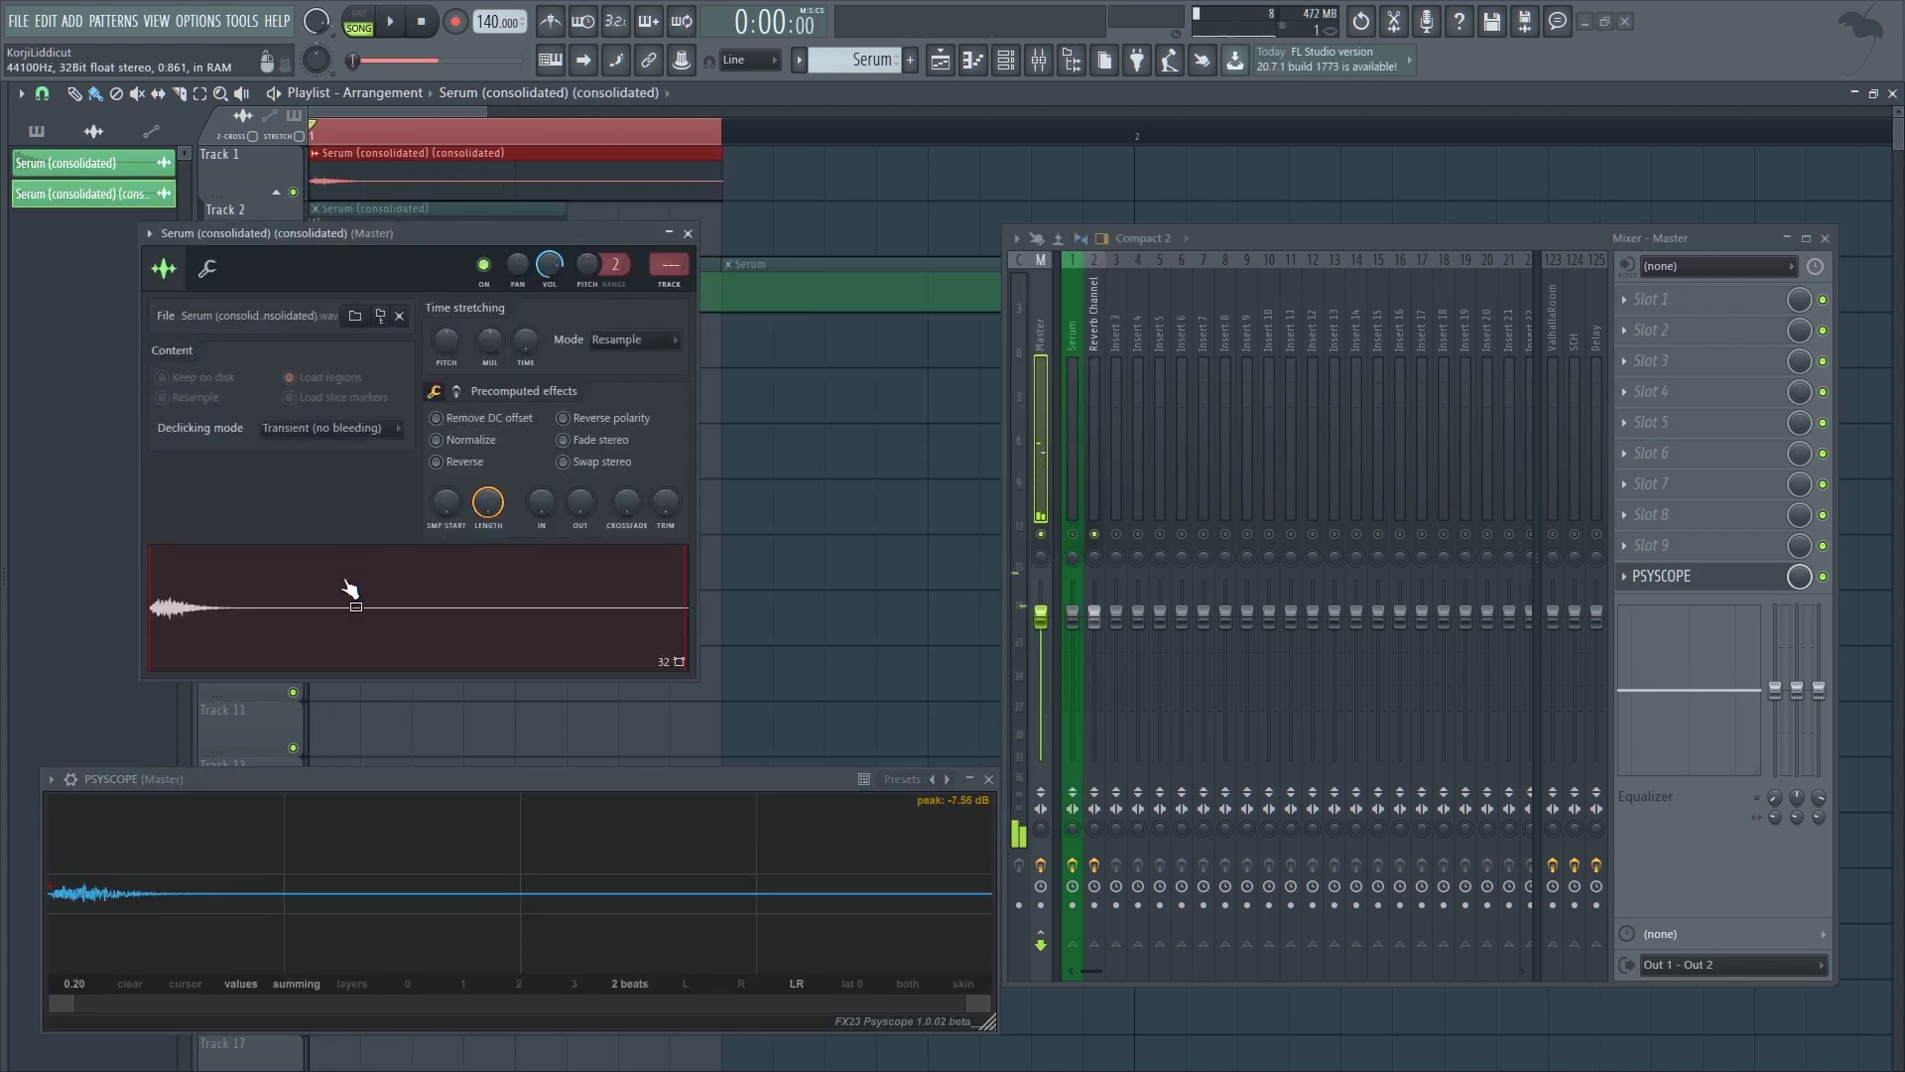
key("ctrl+e")
left_click_drag(412, 176, 921, 284)
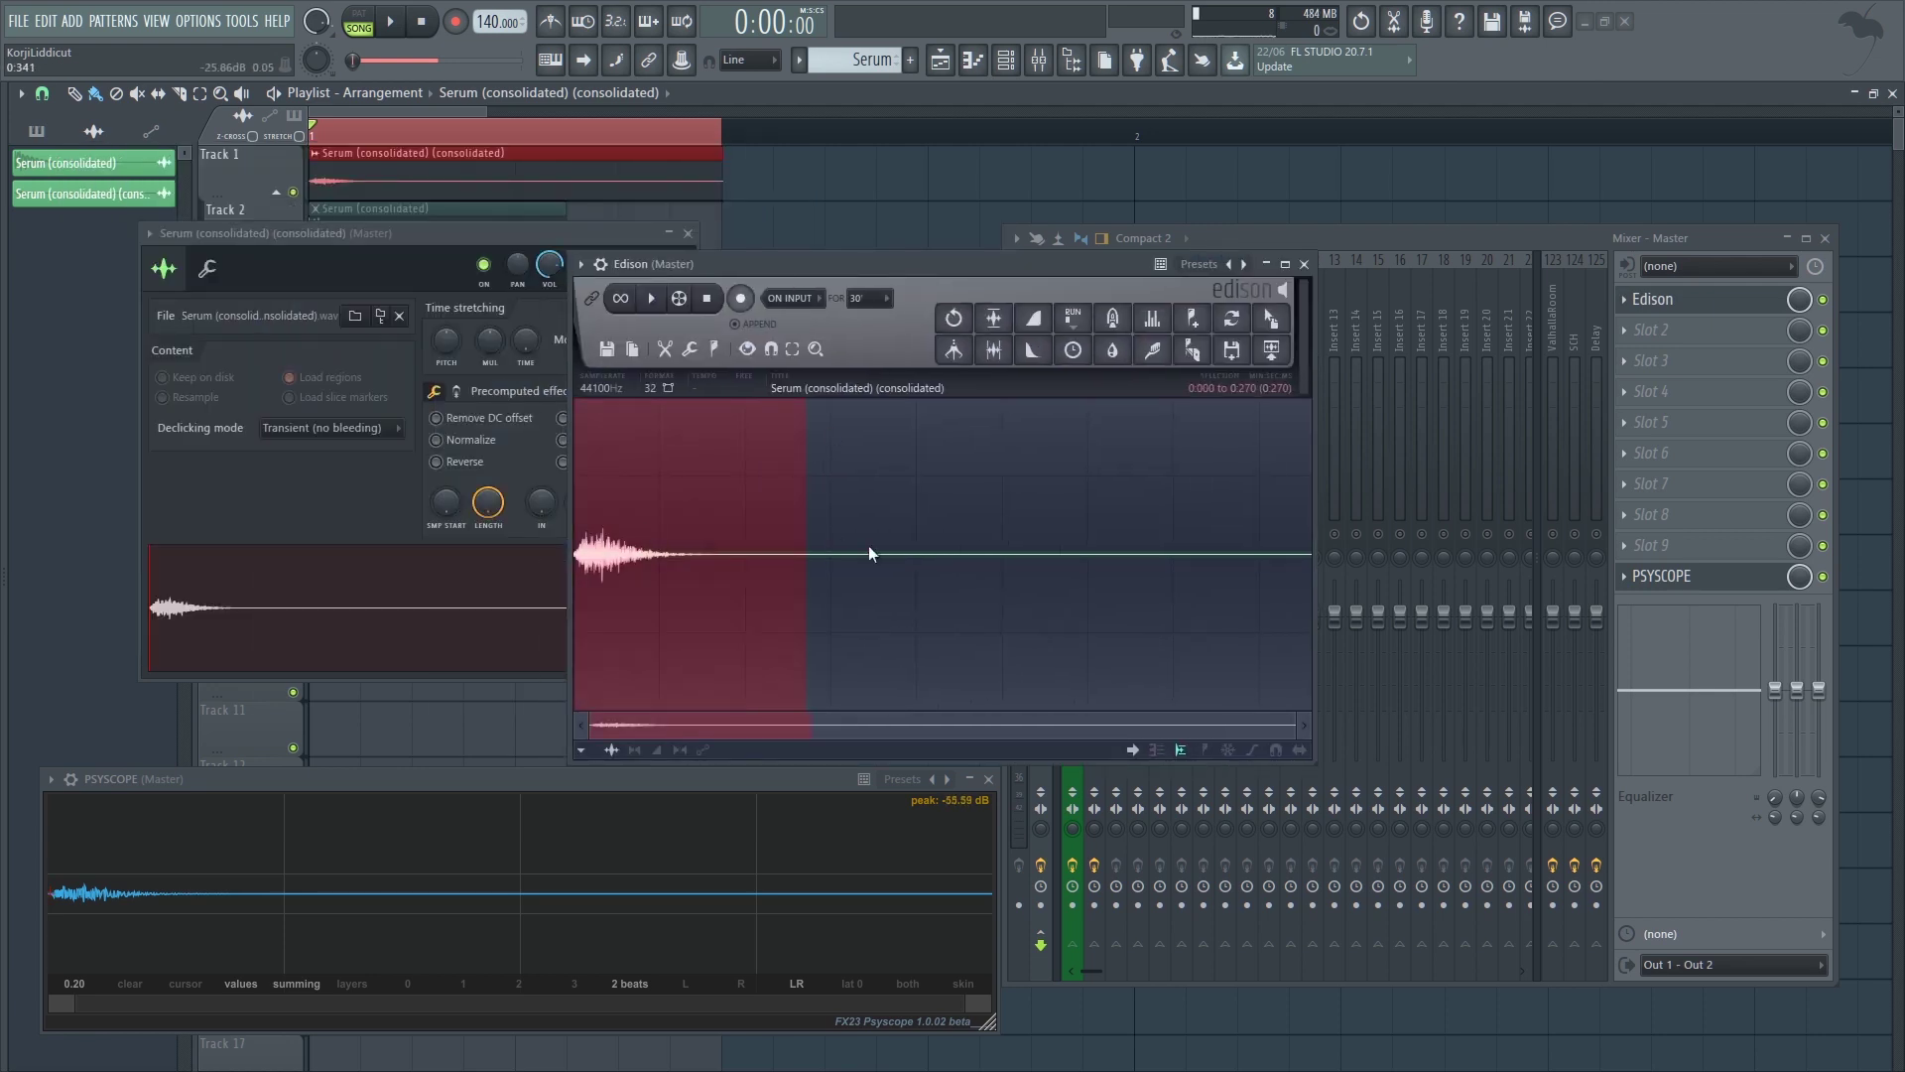
key("space")
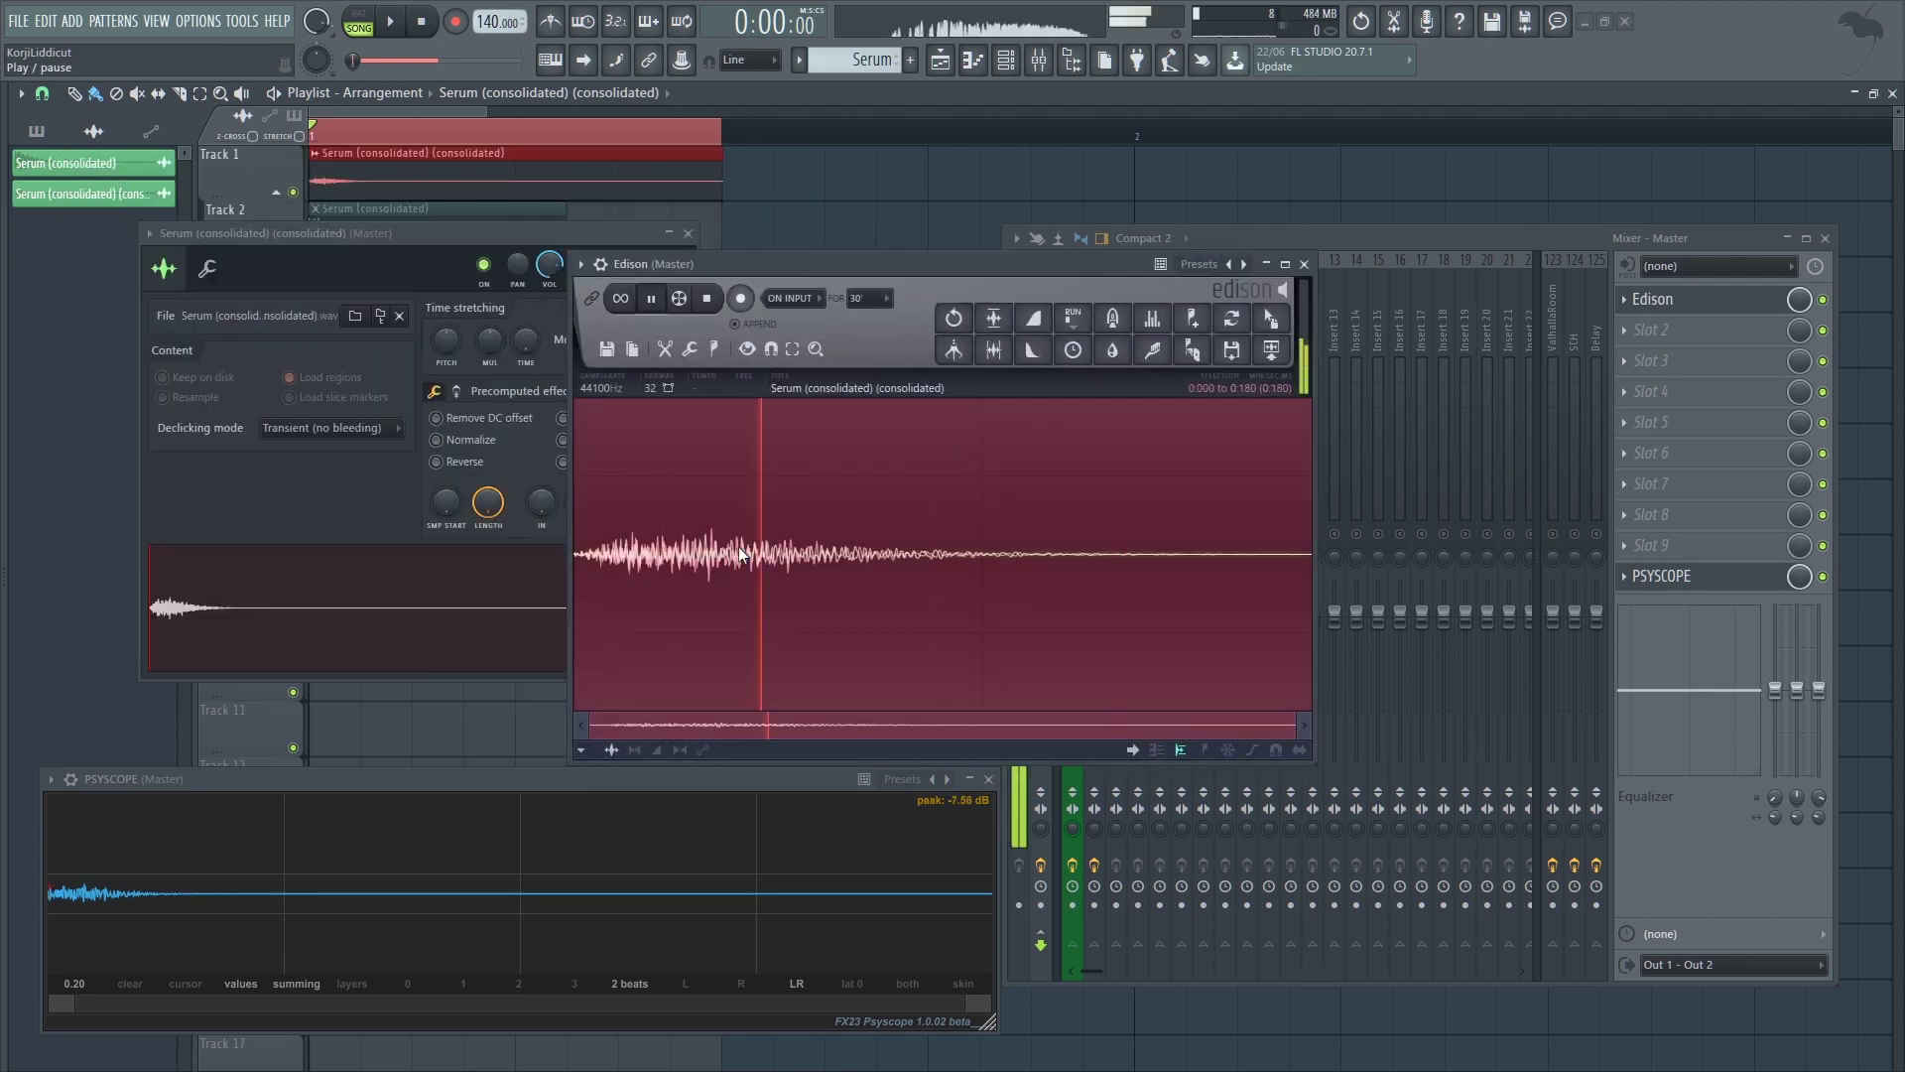
- Normalize the trimmed audio in Edison and replace the Track 1 clip's sample with it, closing the editing windows
key("ctrl+n")
key("space")
left_click(807, 536)
left_click(1135, 590)
double_click(986, 508)
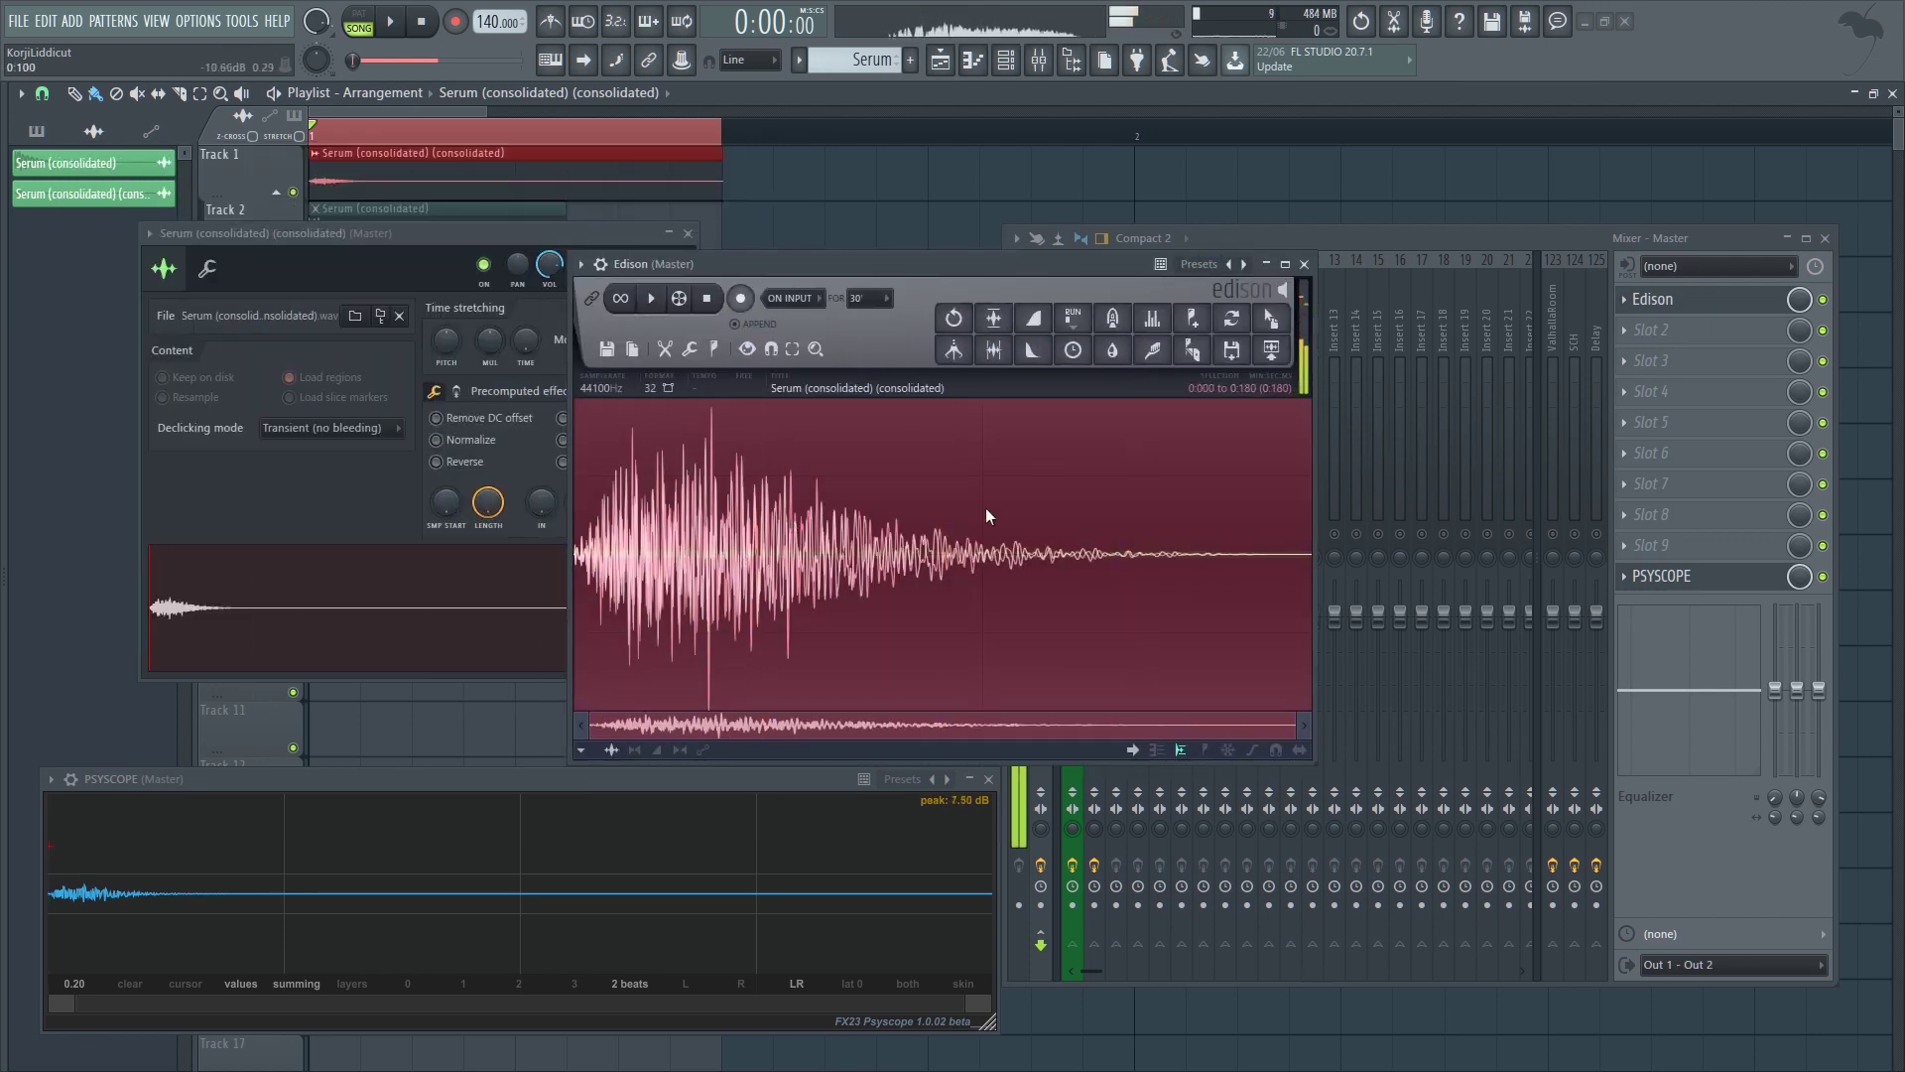
left_click_drag(1271, 318, 671, 188)
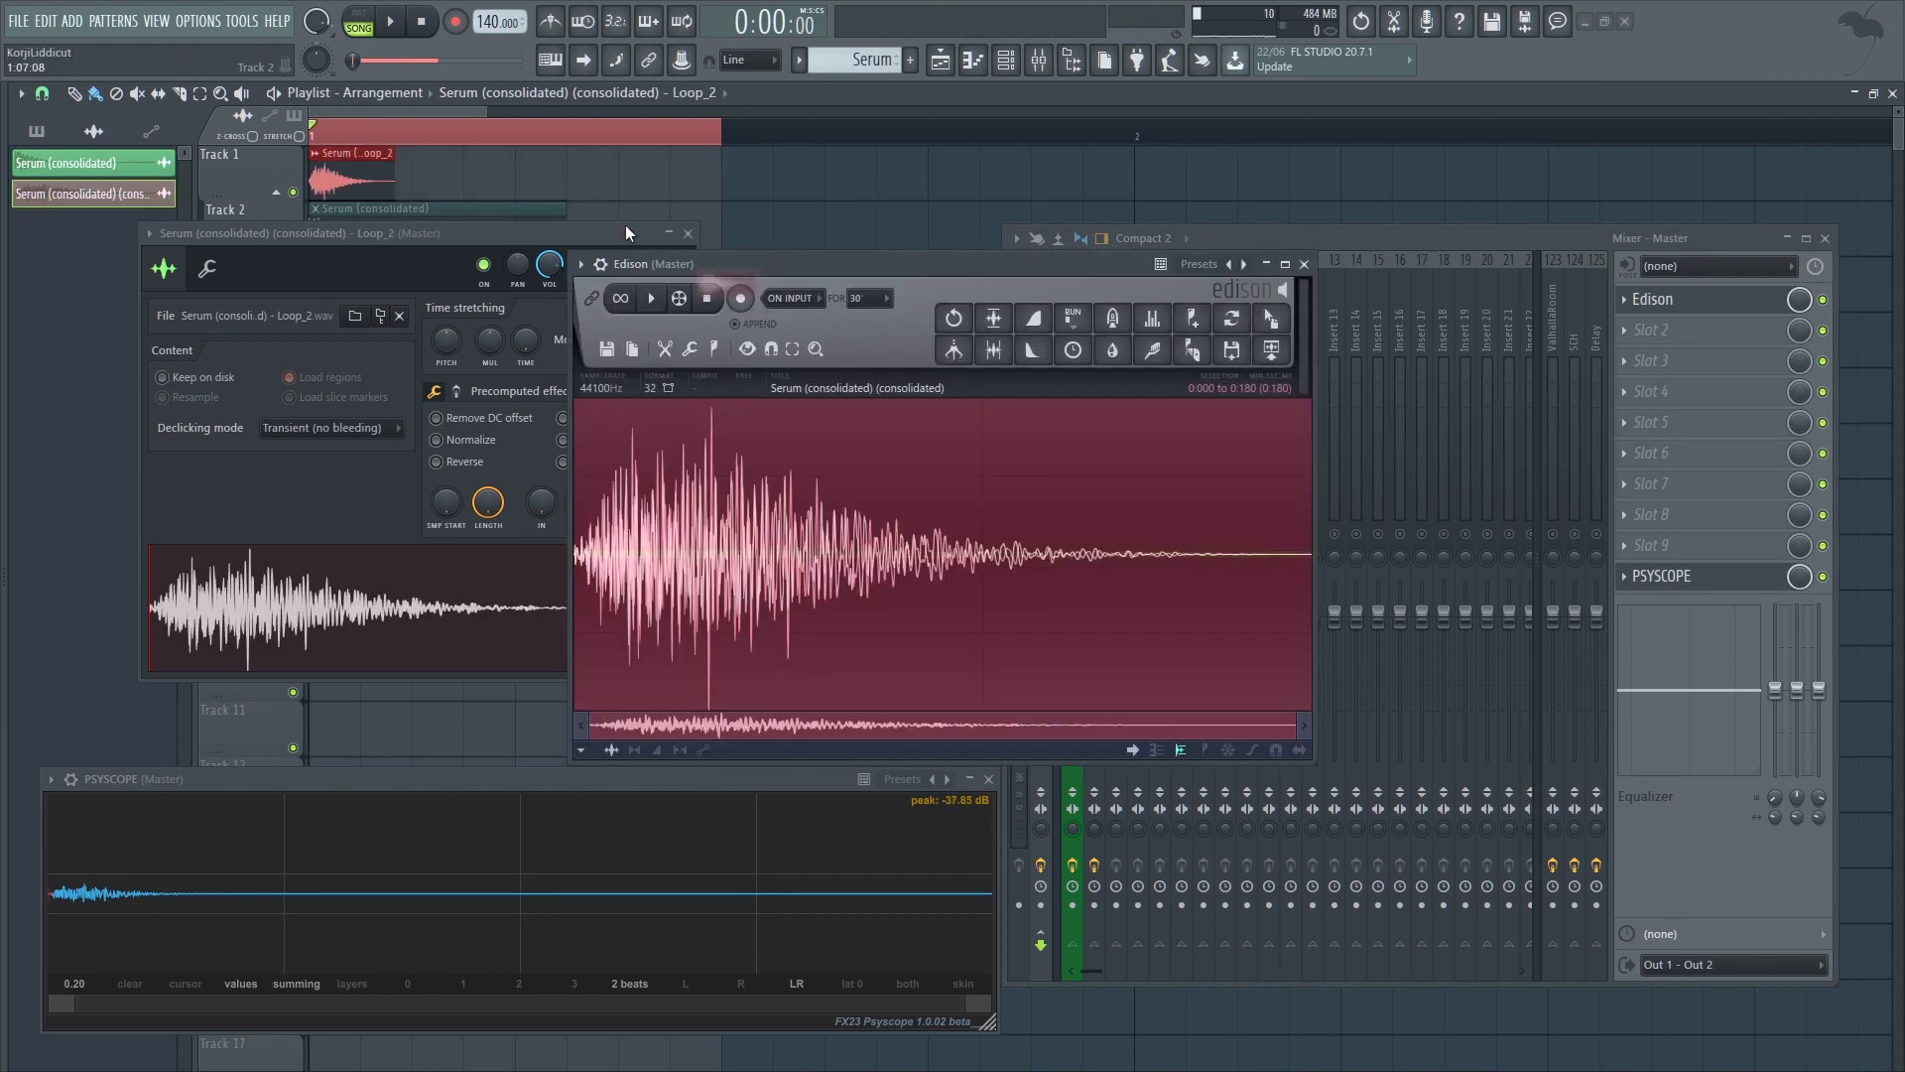
left_click(688, 233)
key("Escape")
- Audition the replaced Track 1 clip and set its sample's fade-out to 35%
key("space")
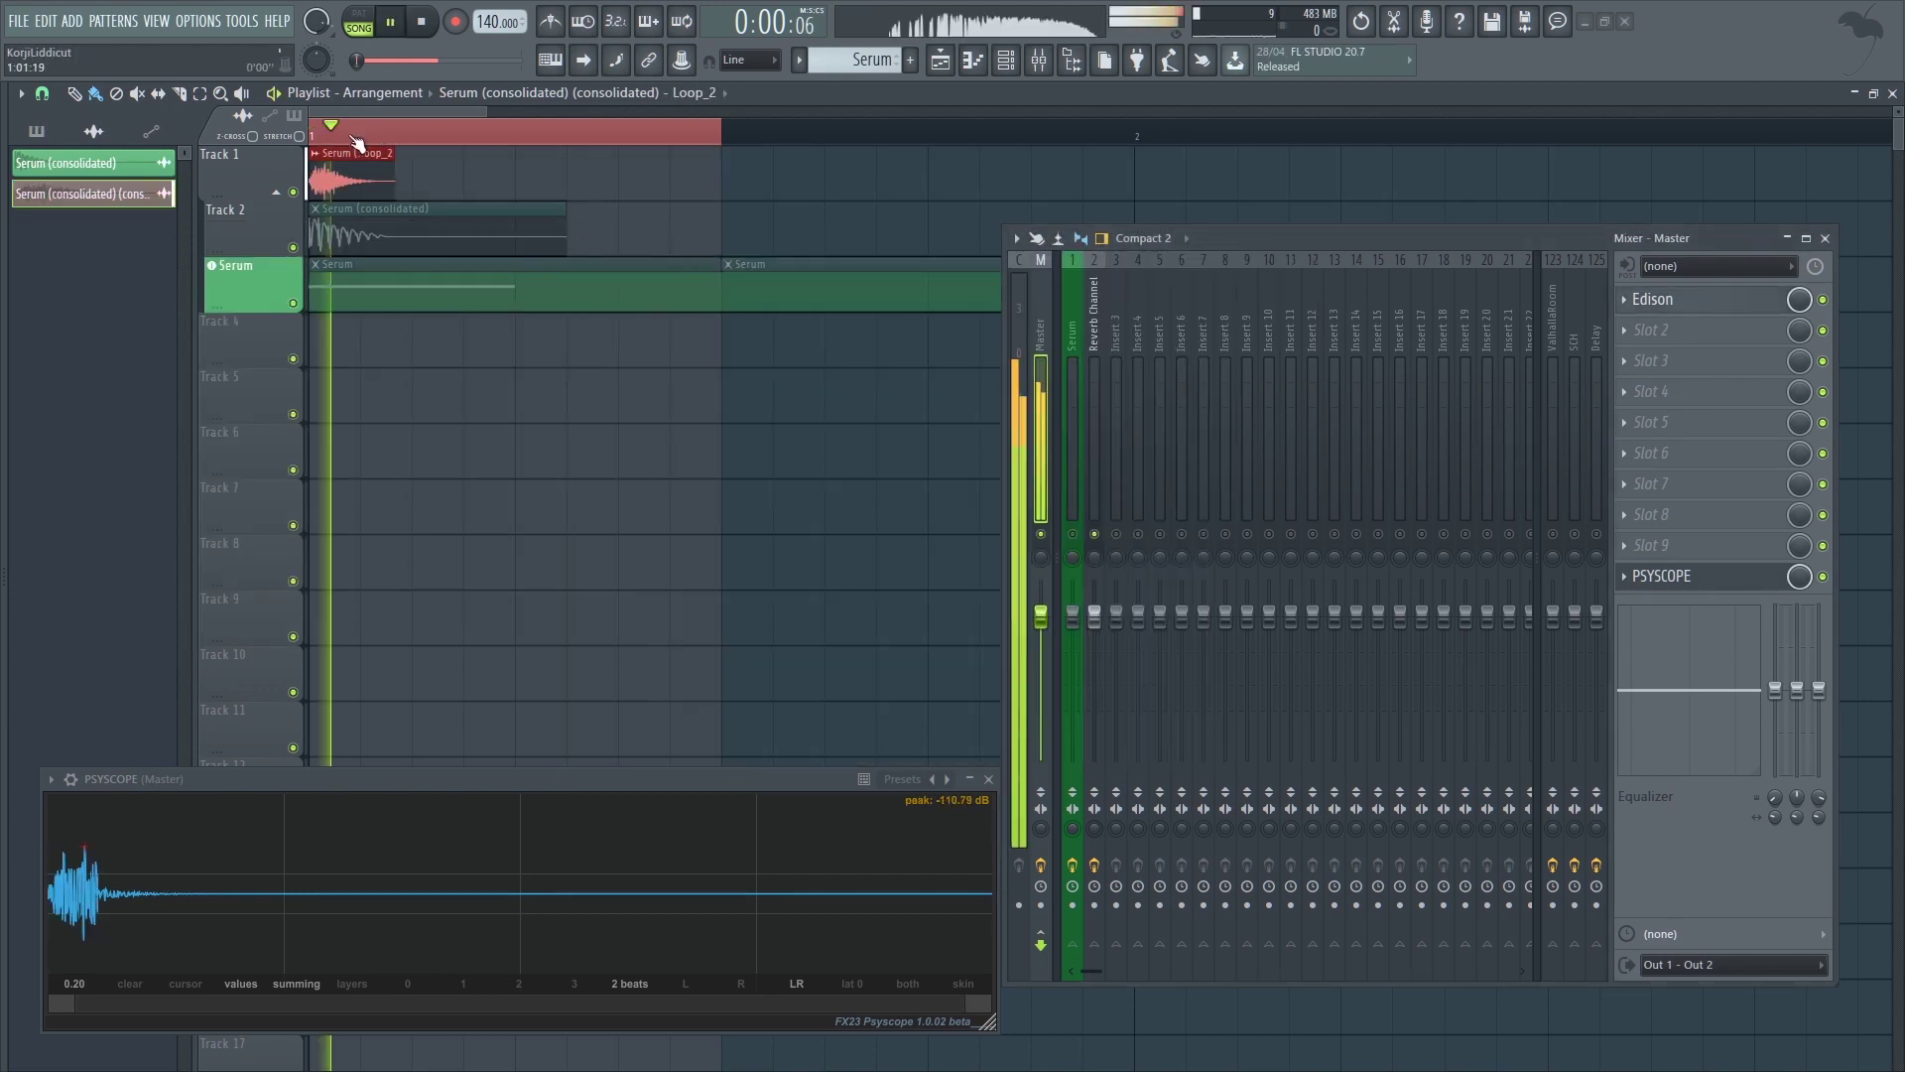
key("space")
double_click(346, 166)
left_click_drag(581, 512, 582, 503)
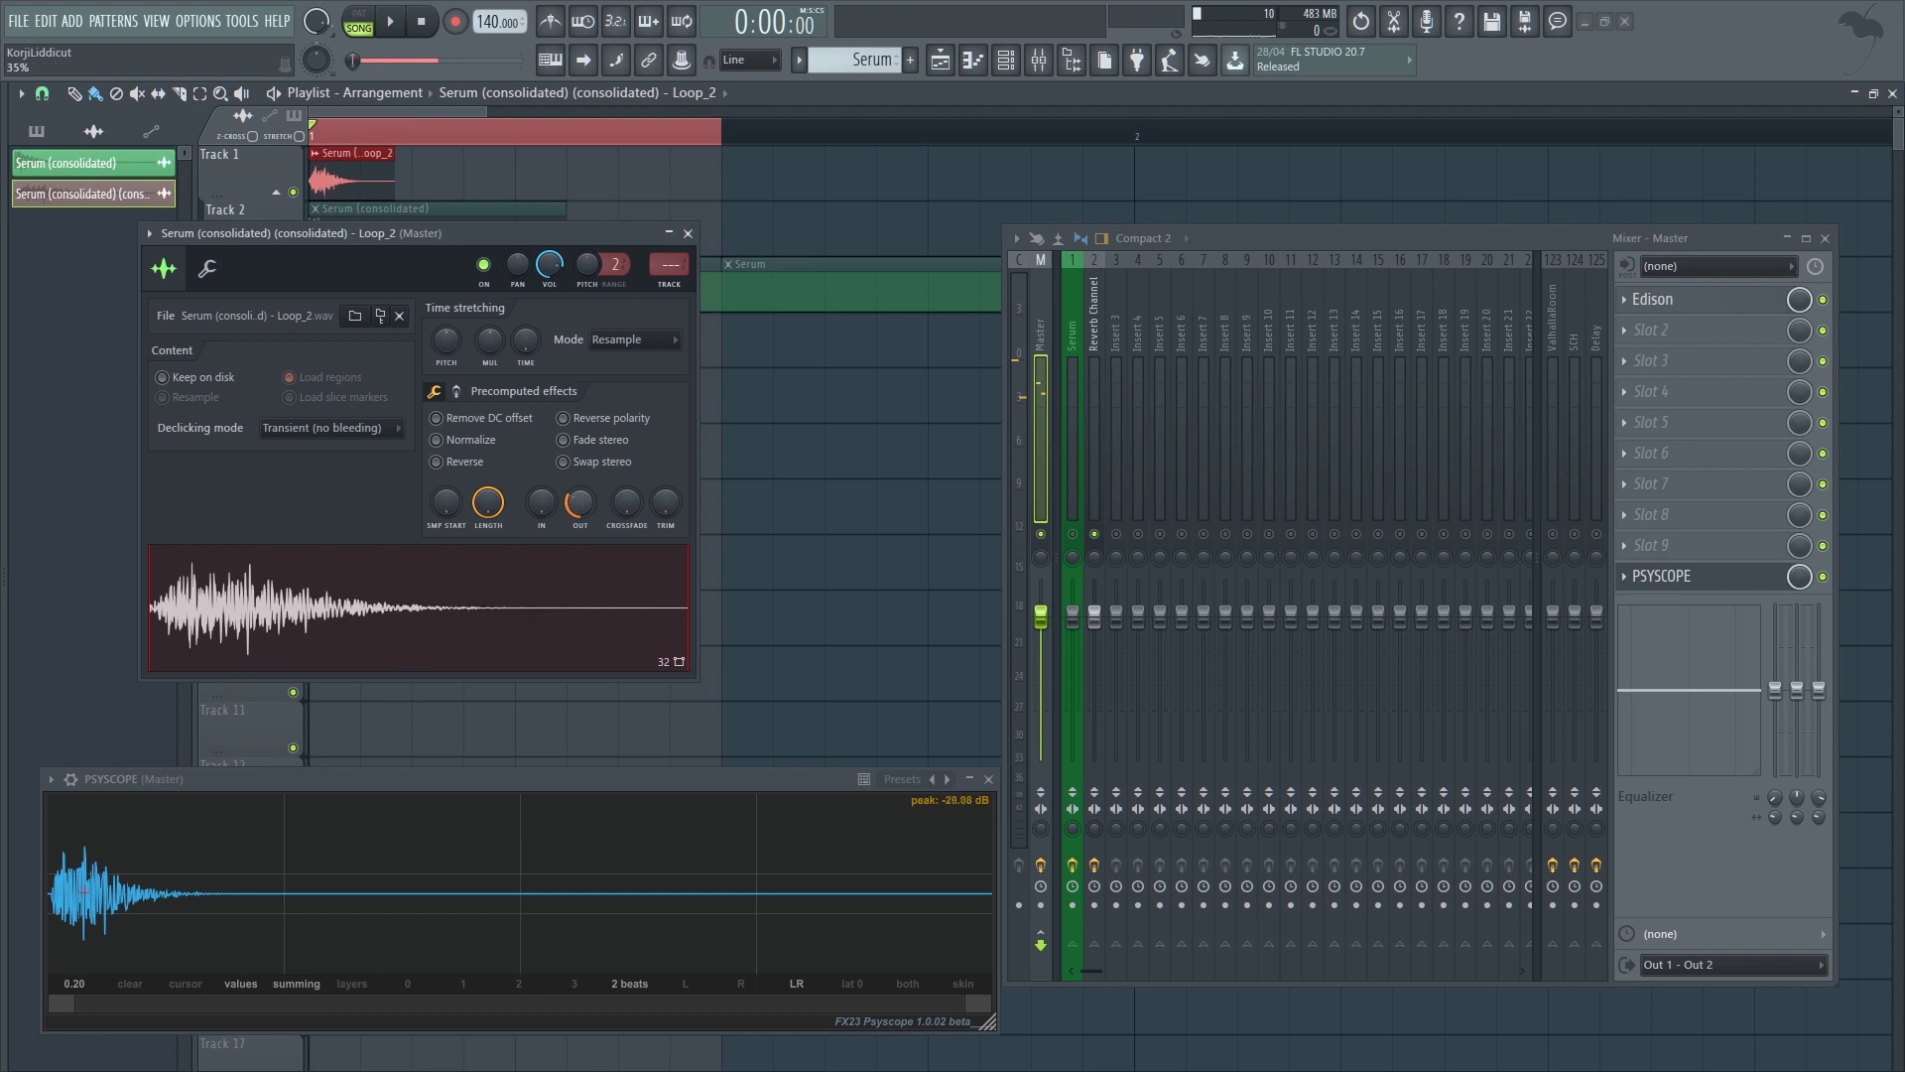
left_click(553, 626)
left_click(688, 233)
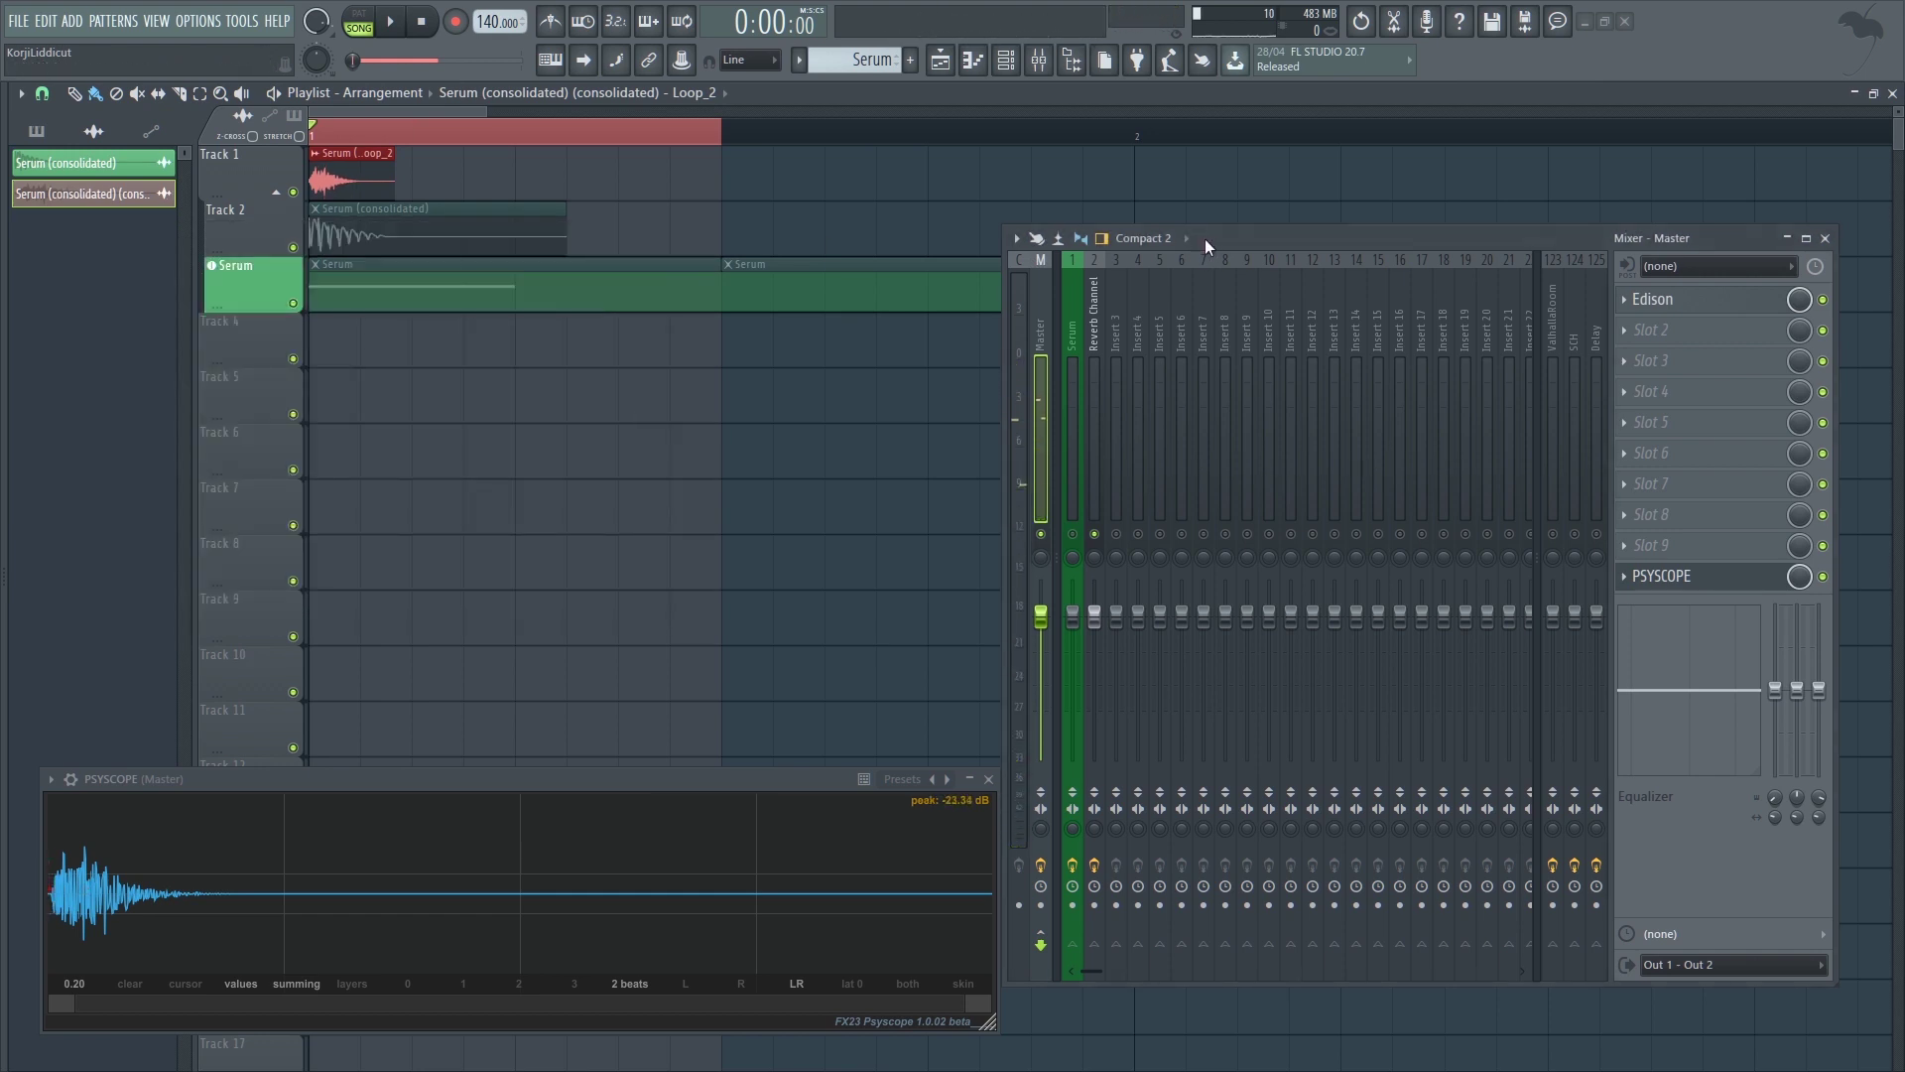
- Hide the mixer and move the Track 1 reverb clip to start at 1:02:00
key("F9")
scroll(496, 189, "up", 4)
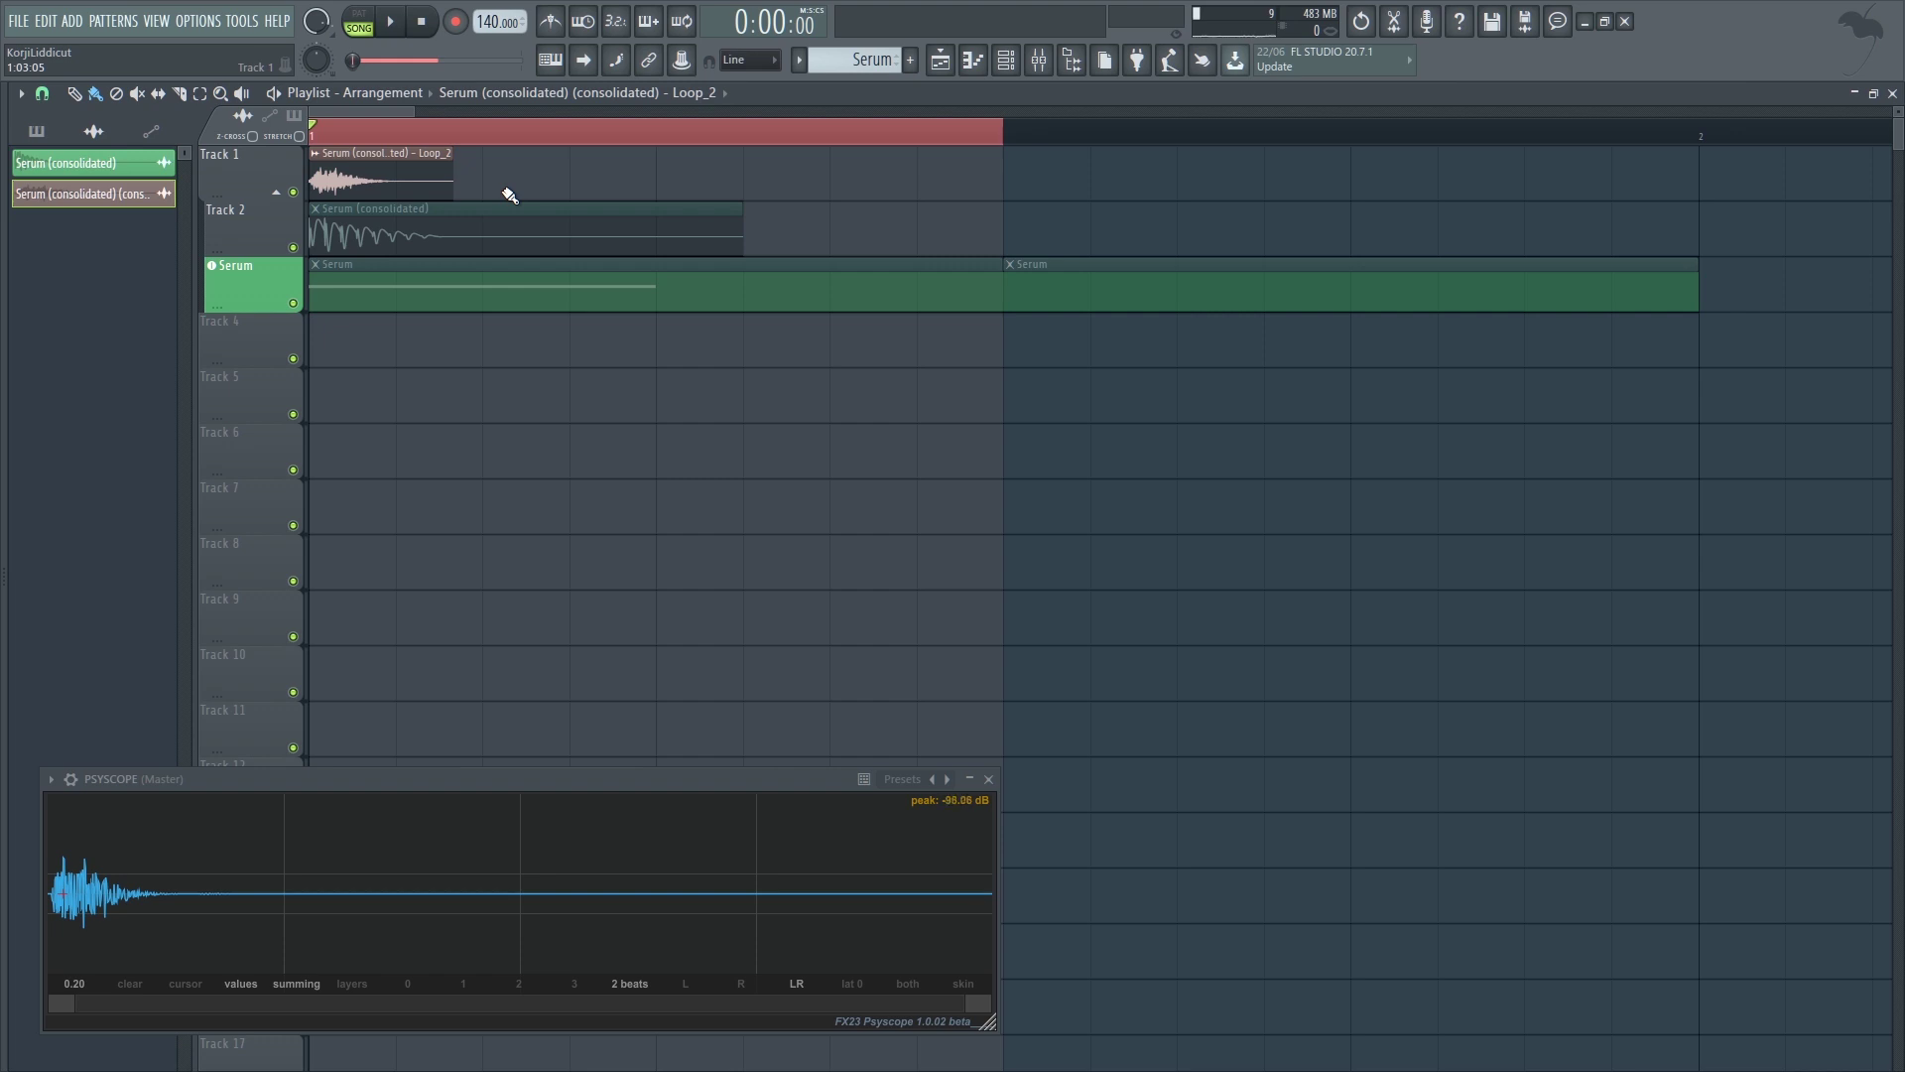
left_click_drag(455, 185, 542, 184)
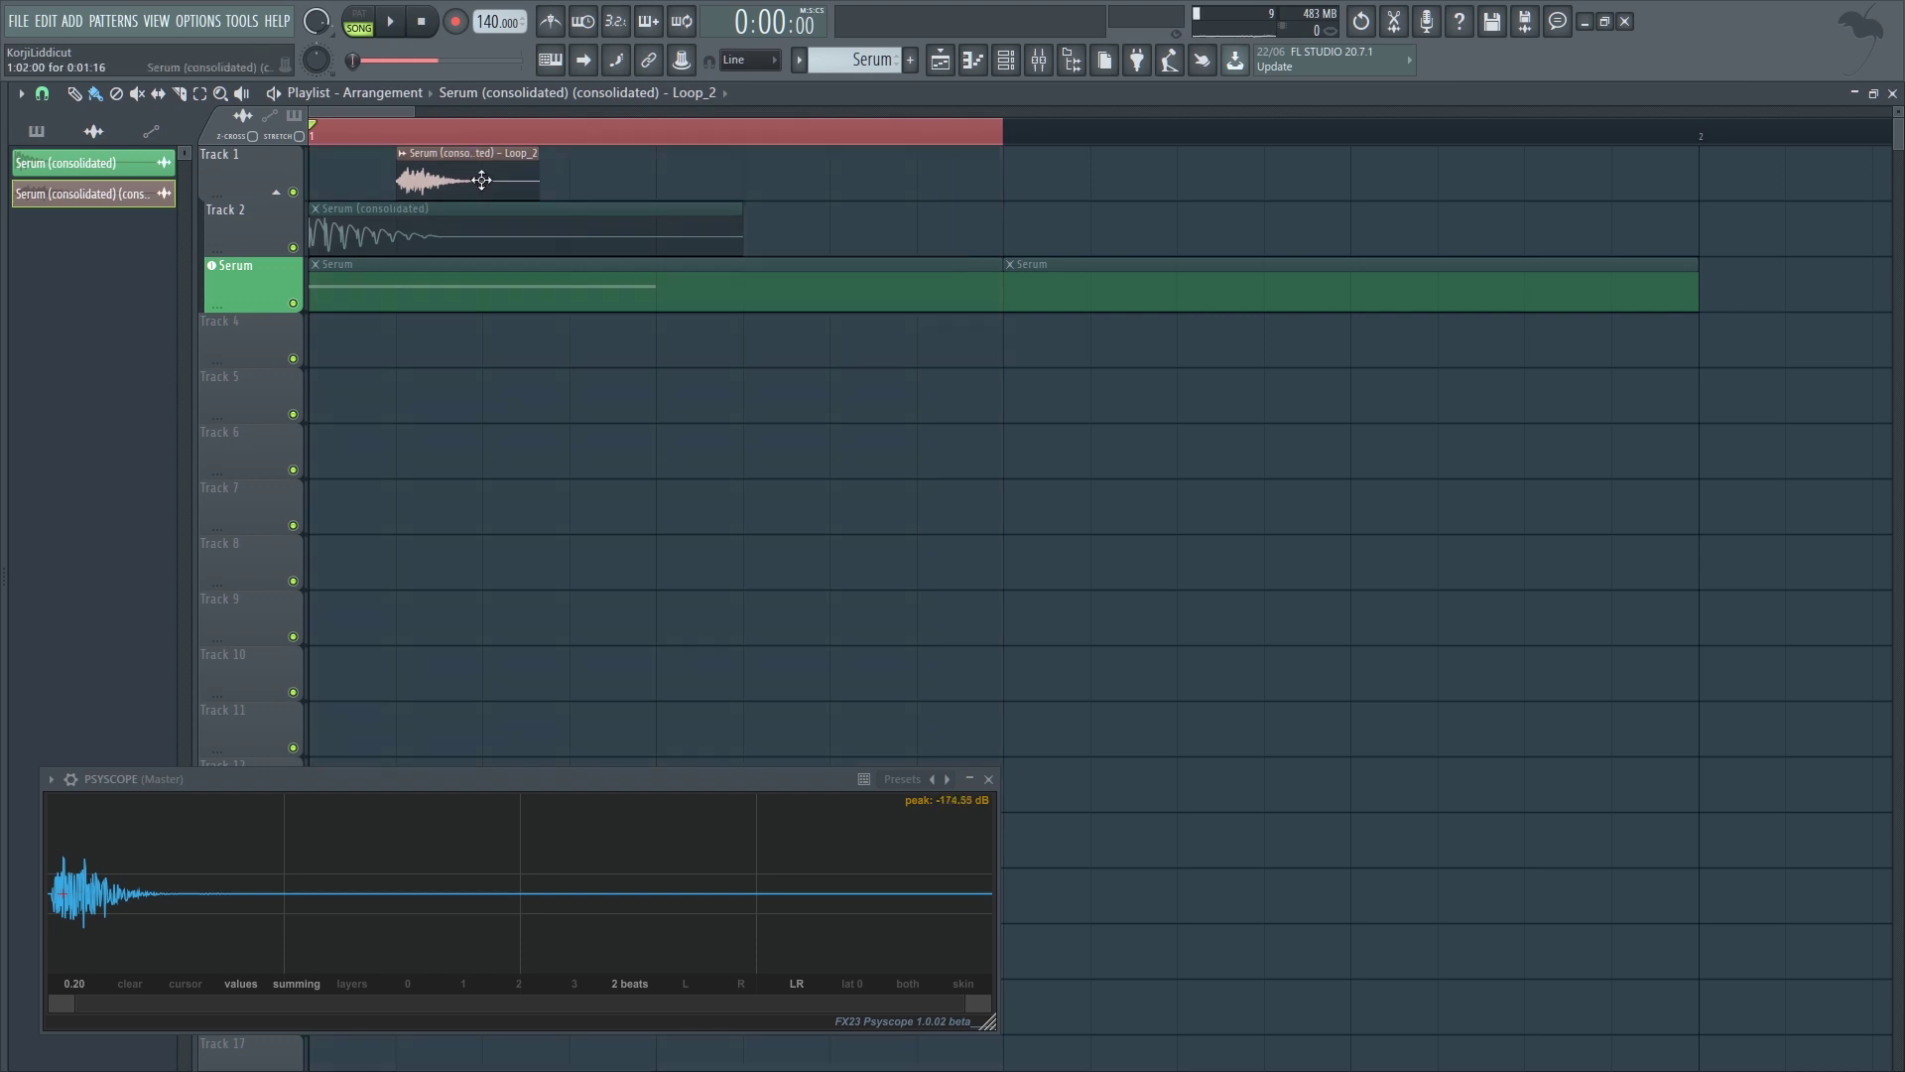
- Cut the Track 1 reverb clip down to one step (0:01:00) and duplicate it twice back to back
scroll(570, 176, "up", 3)
key("b")
right_click(605, 176)
left_click(545, 175, "ctrl")
key("ctrl+b")
key("ctrl+b")
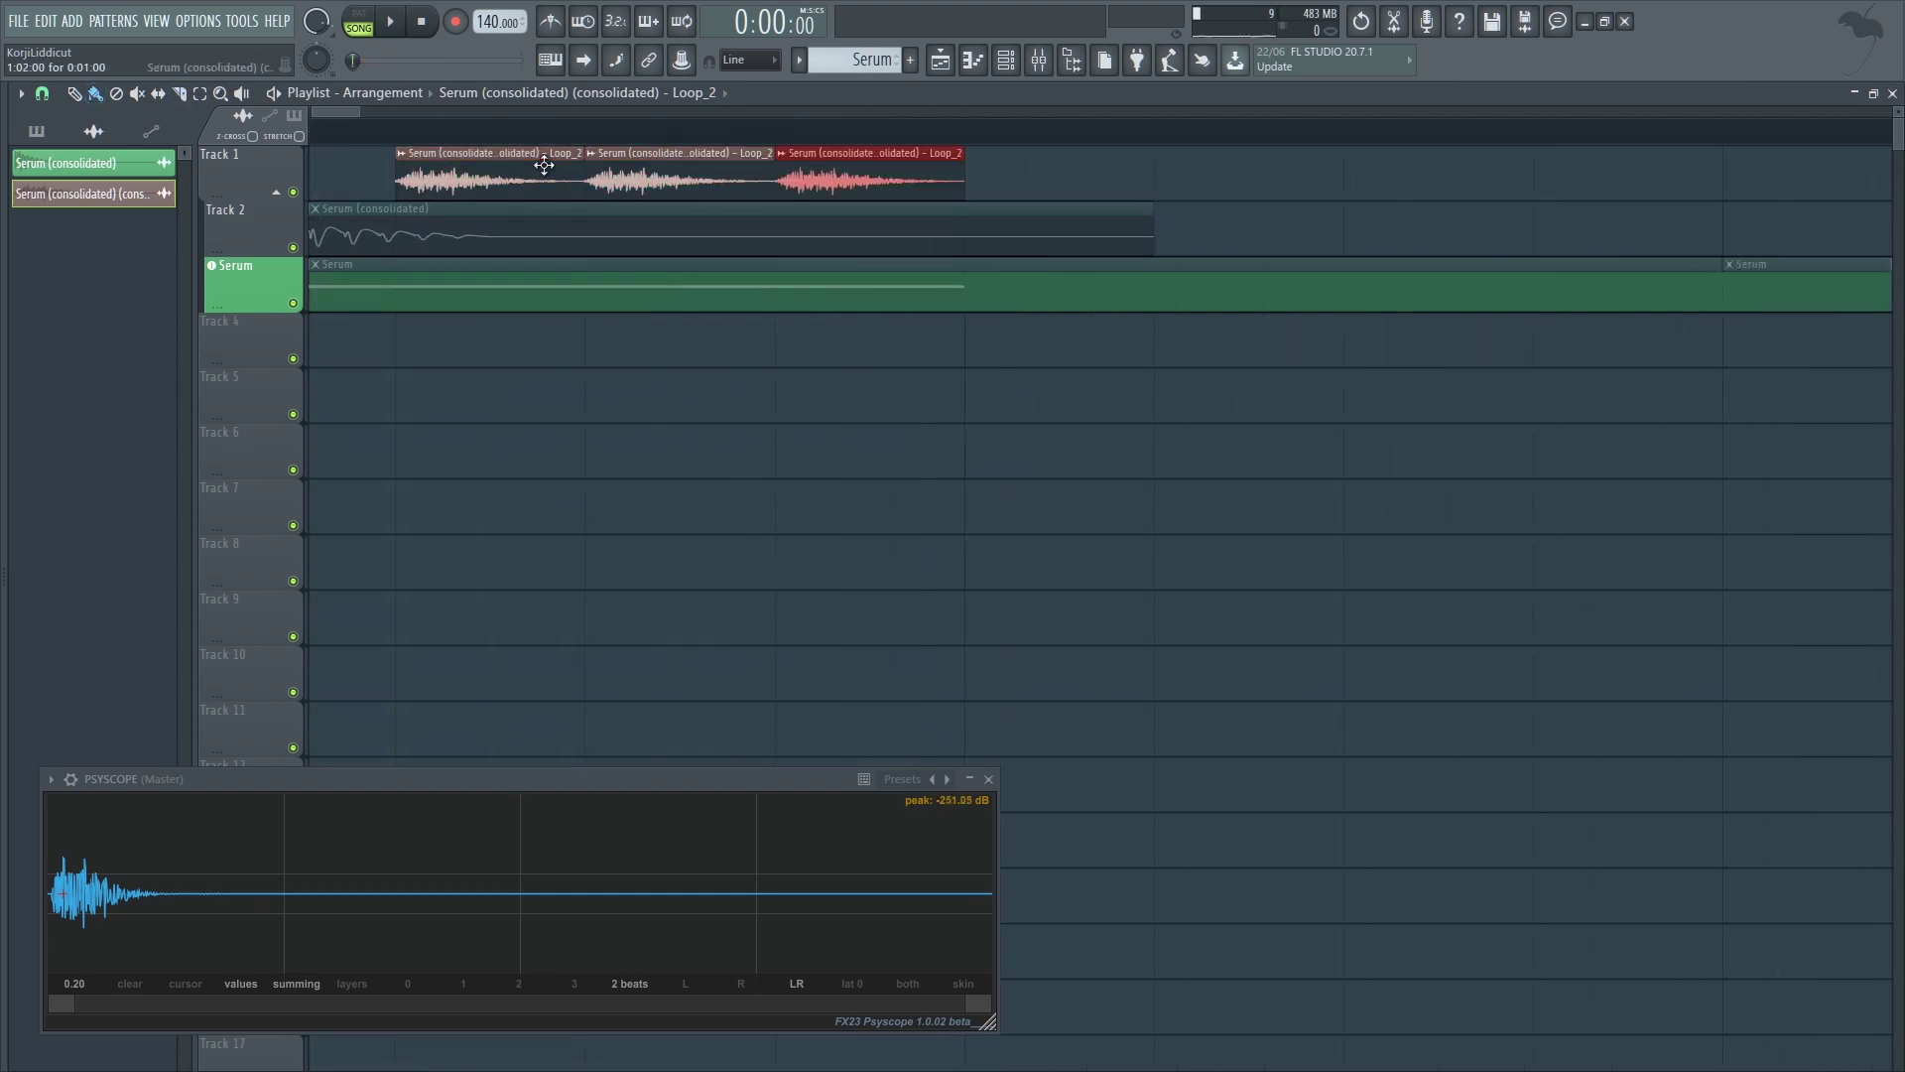
- Set the playlist loop to the first beat and add a two-step reverb clip at 1:07:00 on Track 1
scroll(545, 169, "down", 4)
scroll(578, 214, "up", 1)
left_click_drag(600, 129, 311, 129)
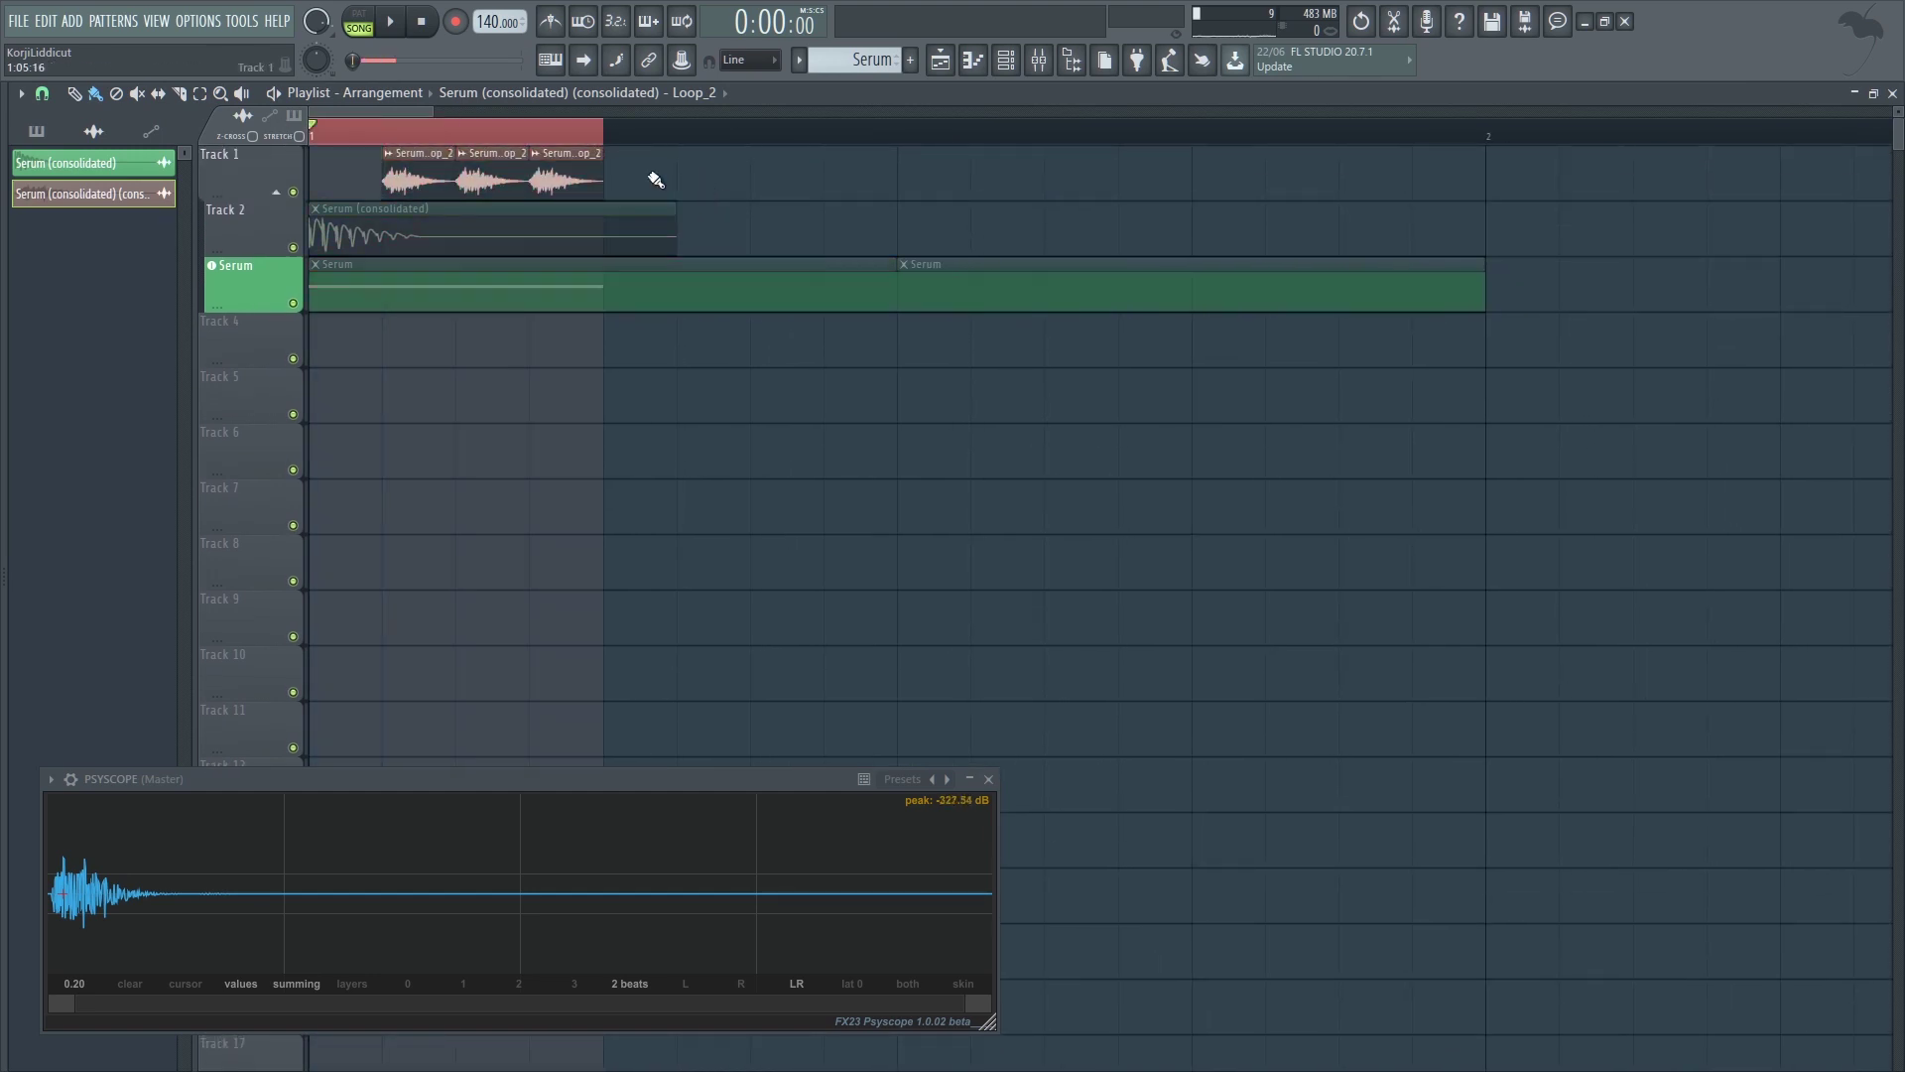
left_click_drag(697, 177, 856, 169)
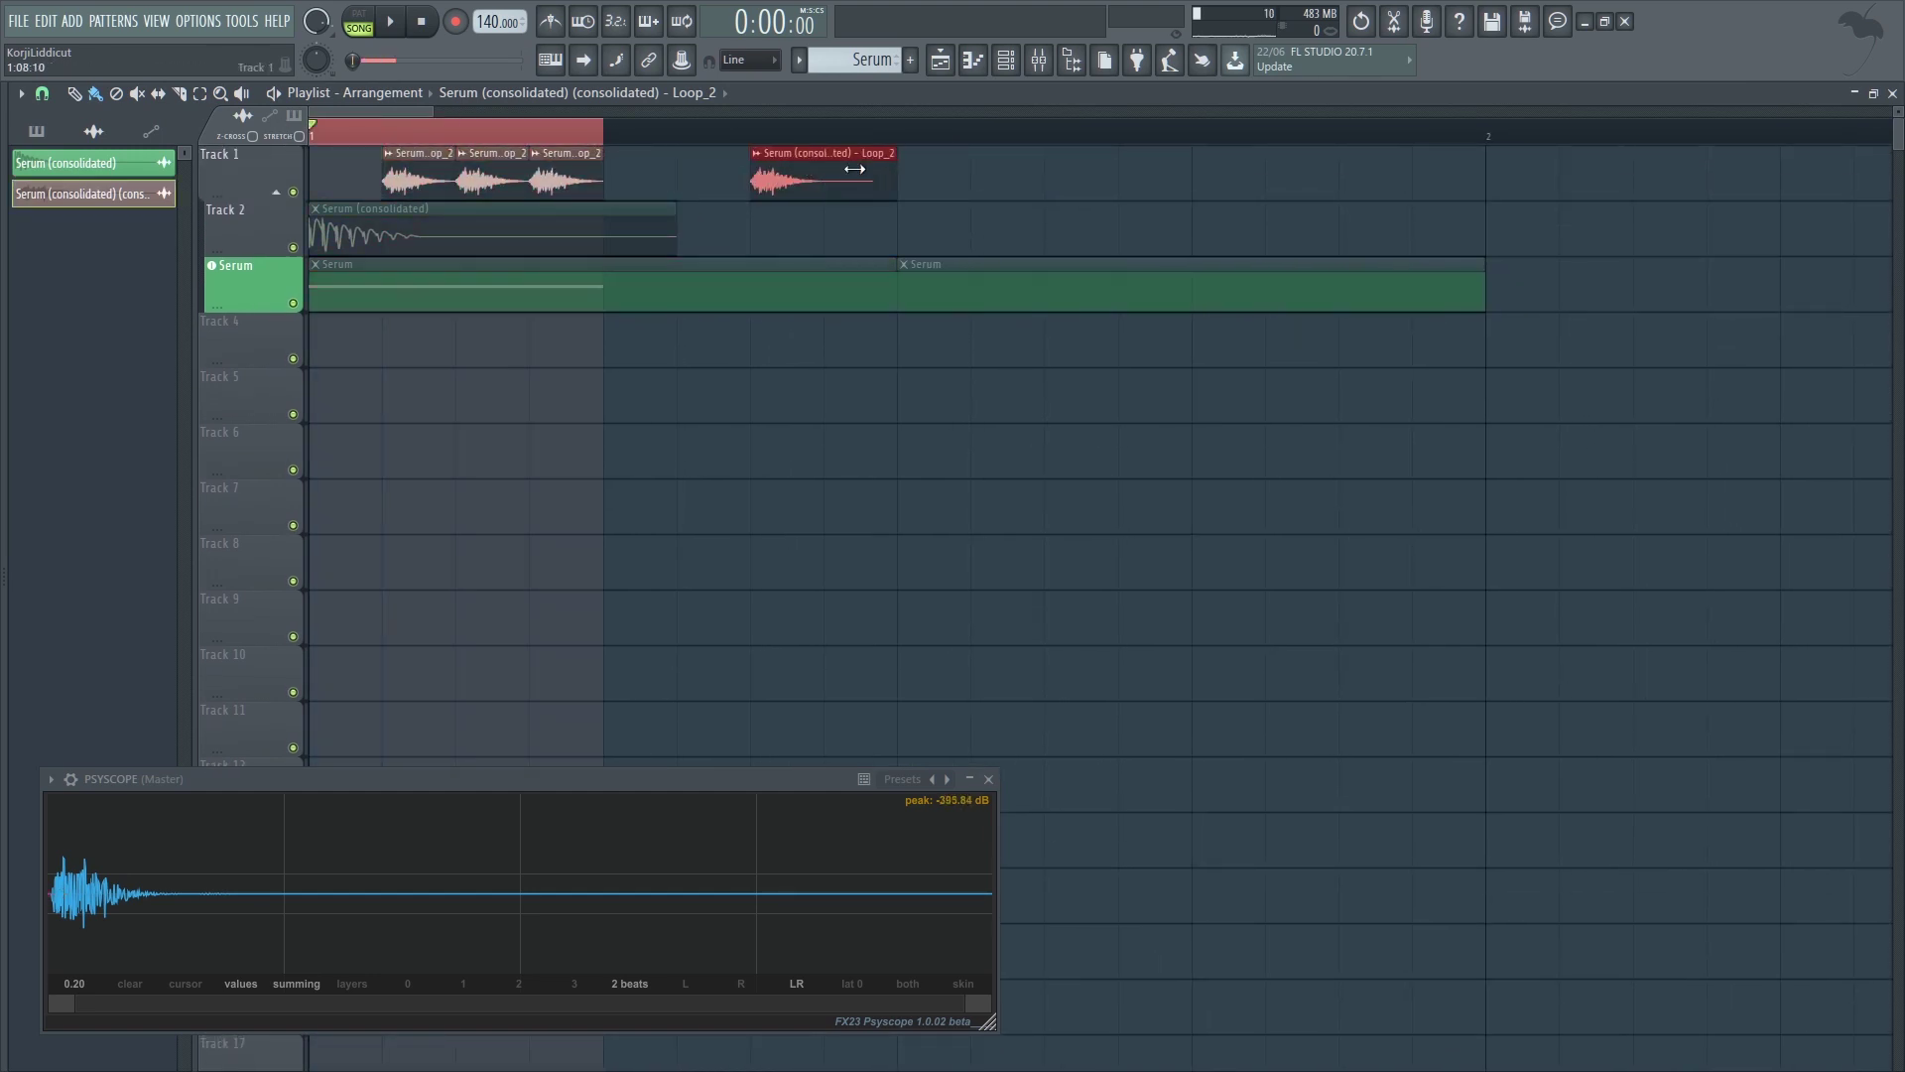
- Loop the second beat and adjust the fade-out of the new reverb clip's sample, closing its settings
left_click_drag(607, 137, 893, 121)
double_click(833, 154)
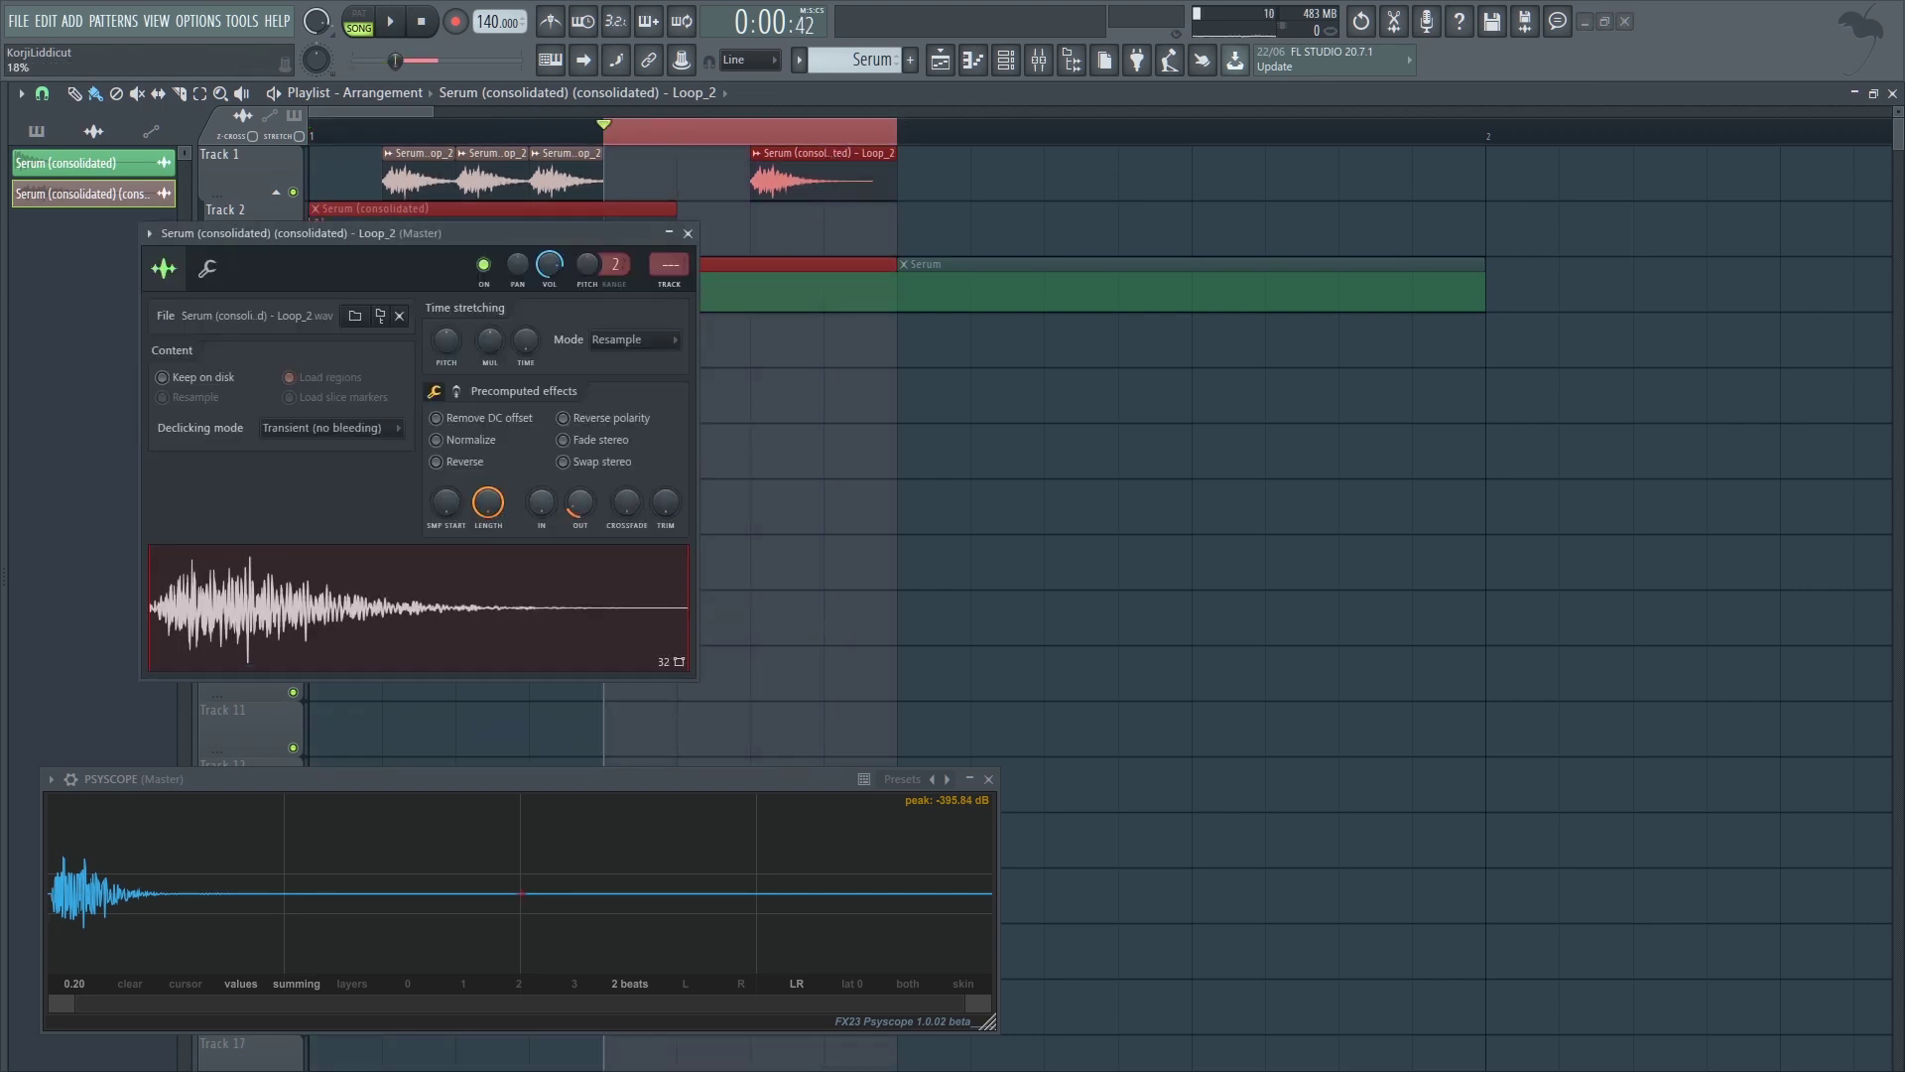
left_click(688, 233)
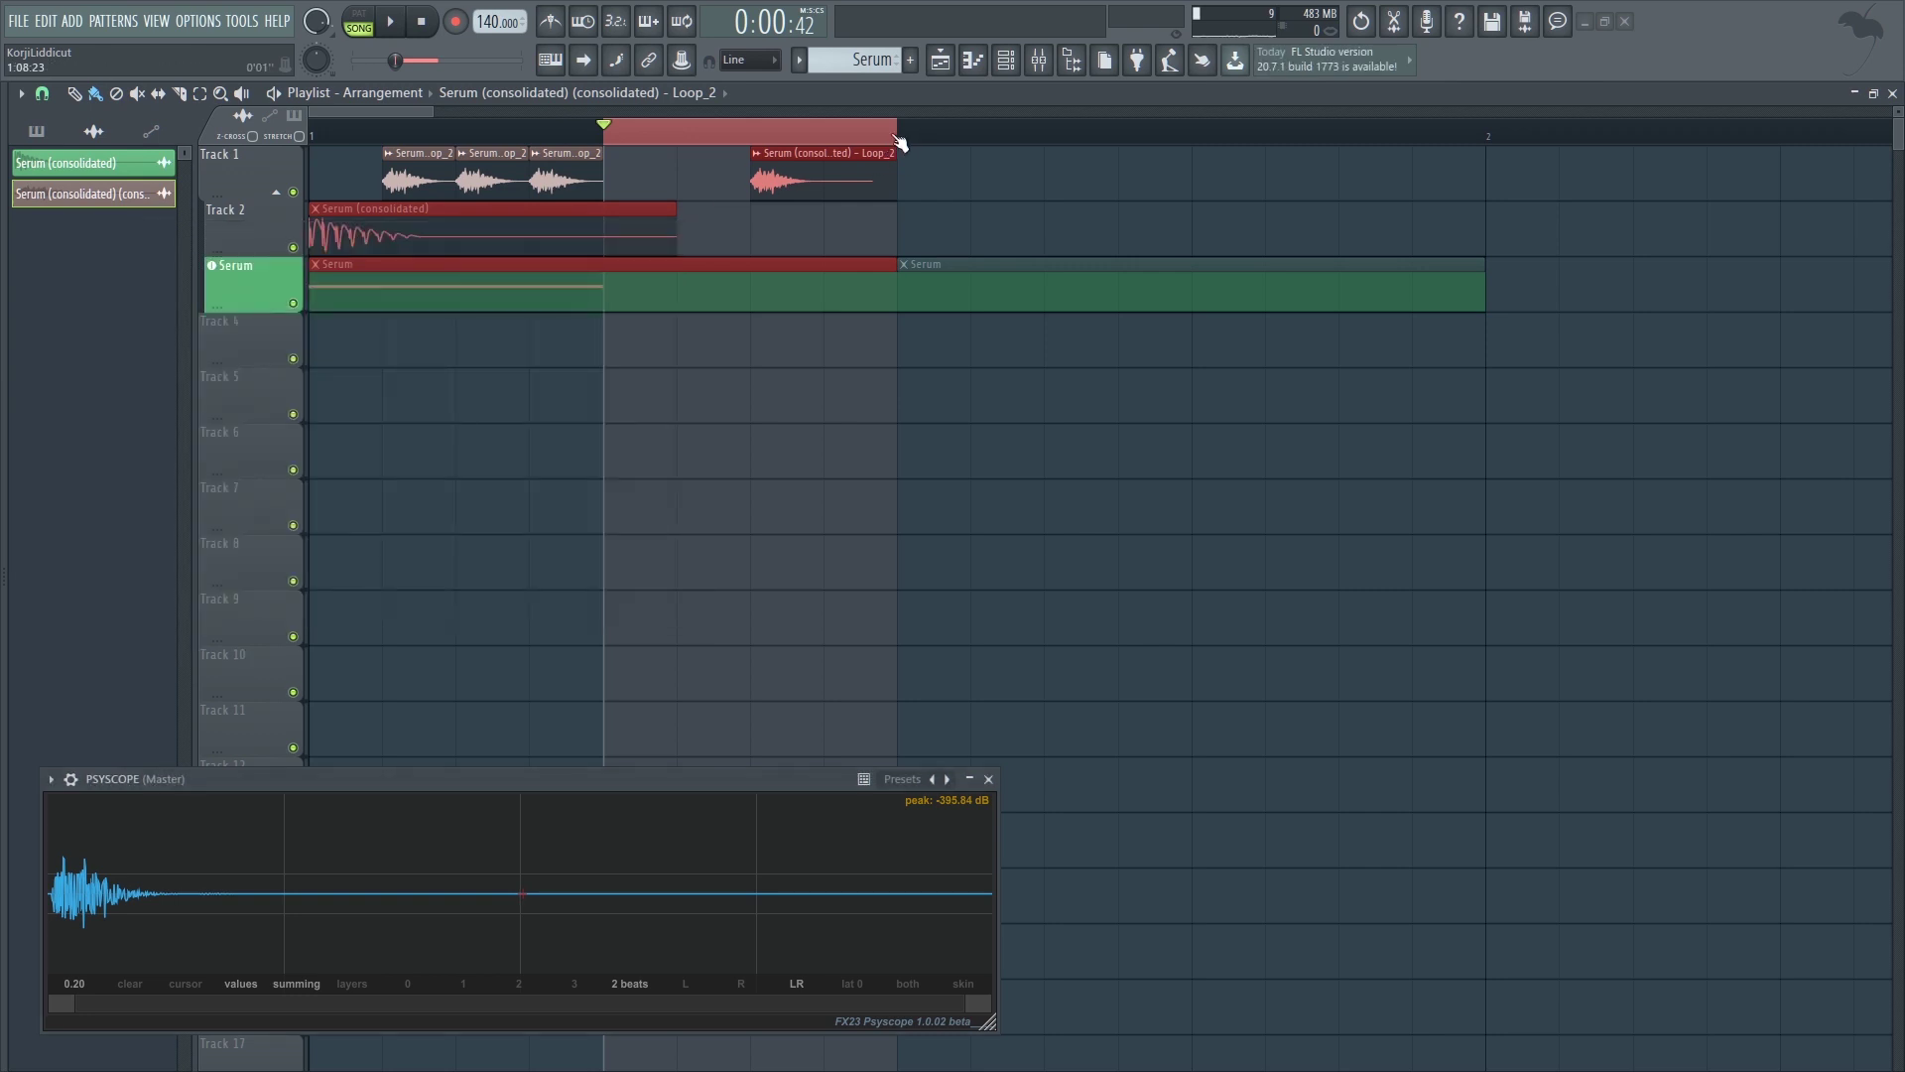
- Return the loop range to the first beat and audition the three short reverb clips
left_click_drag(897, 138, 191, 154)
left_click_drag(422, 140, 284, 149)
key("space")
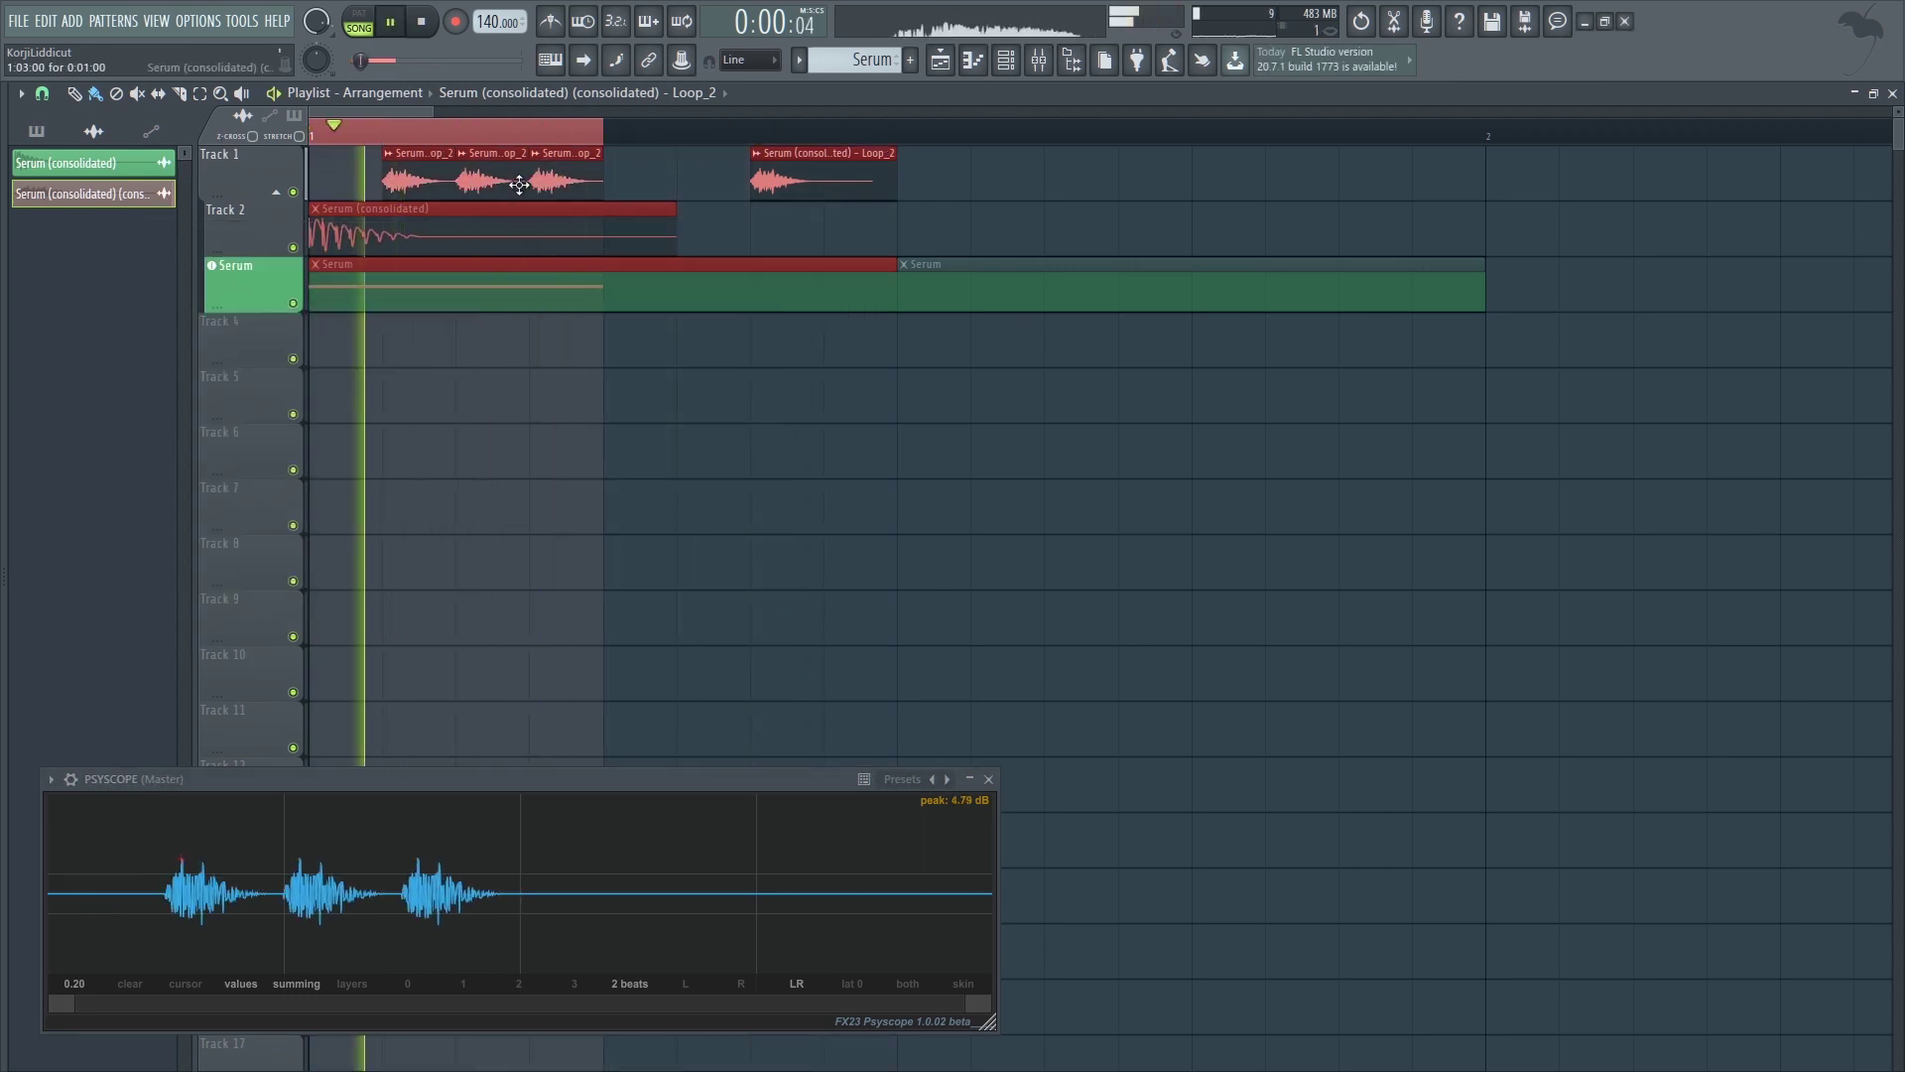
key("space")
- Route the reverb clip's sample to a free mixer track and move the Reverb Channel track to insert 16
double_click(518, 185)
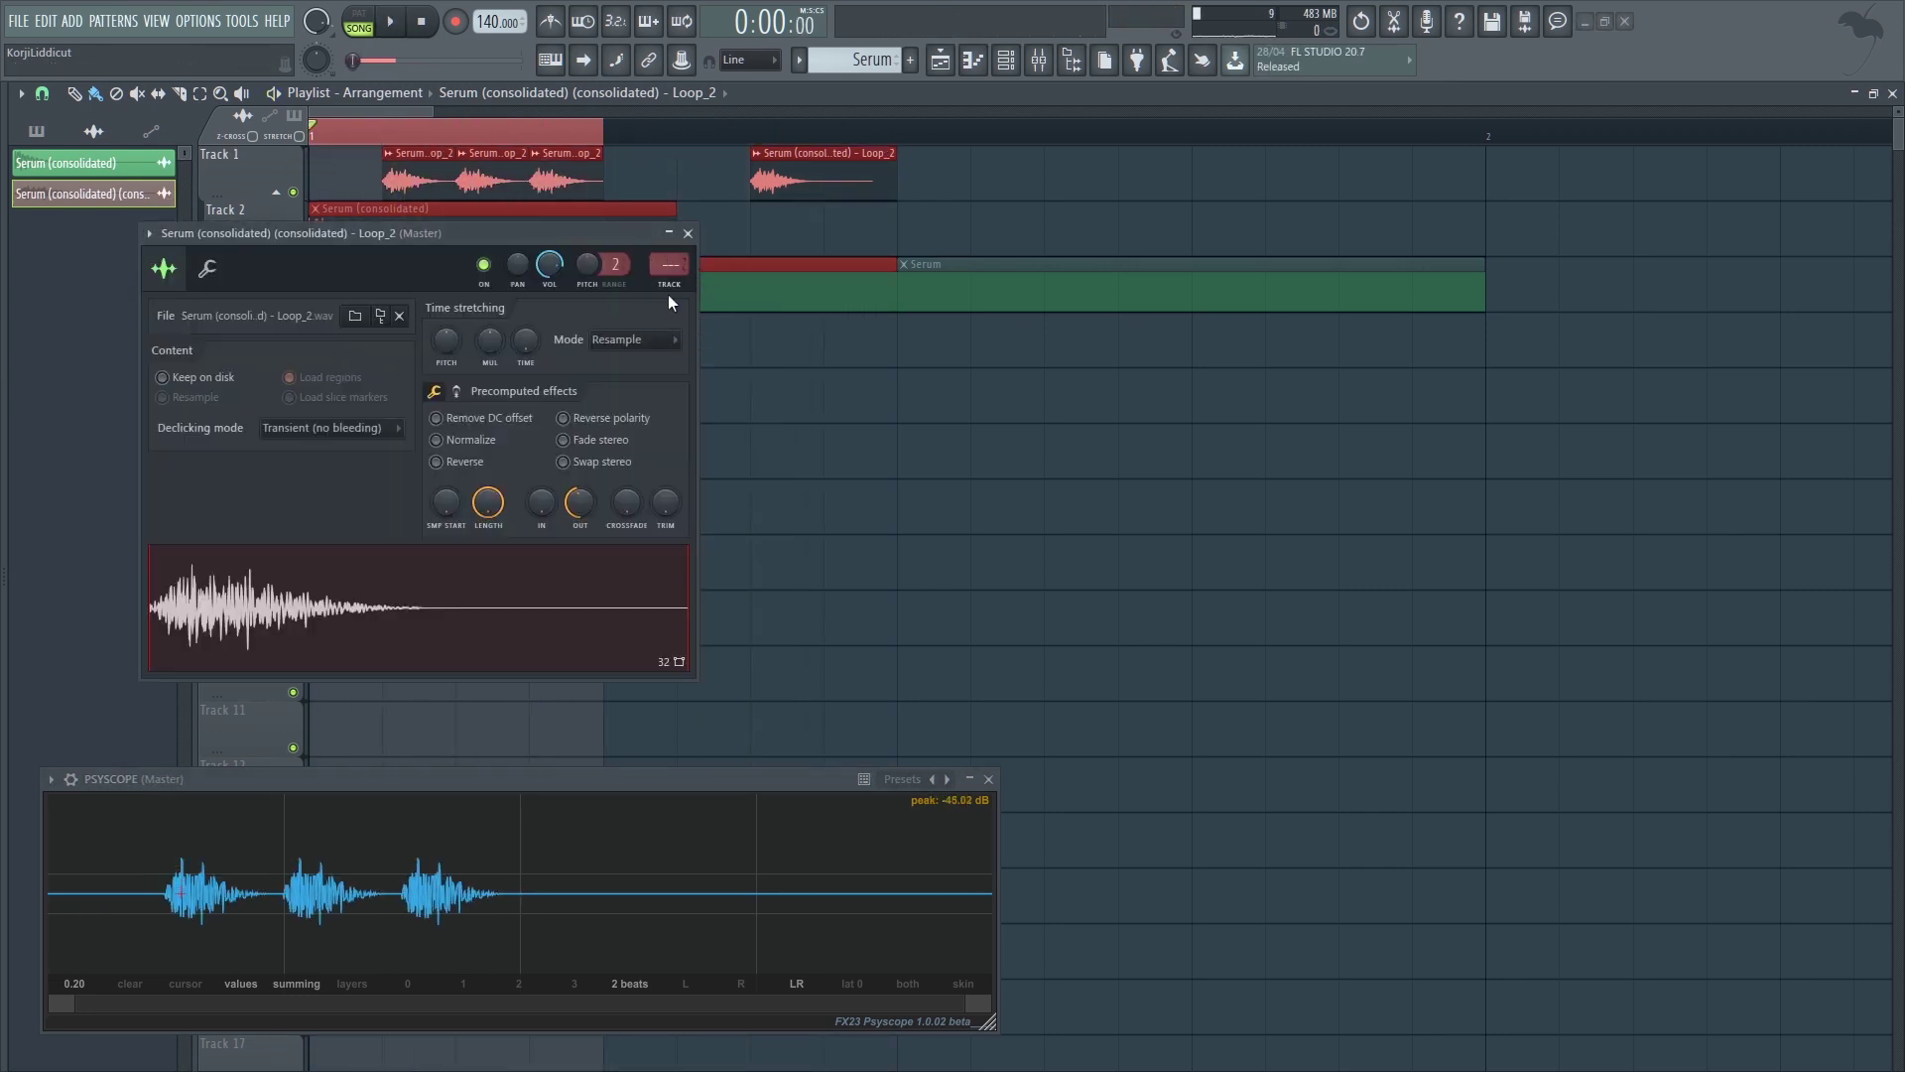
key("ctrl+l")
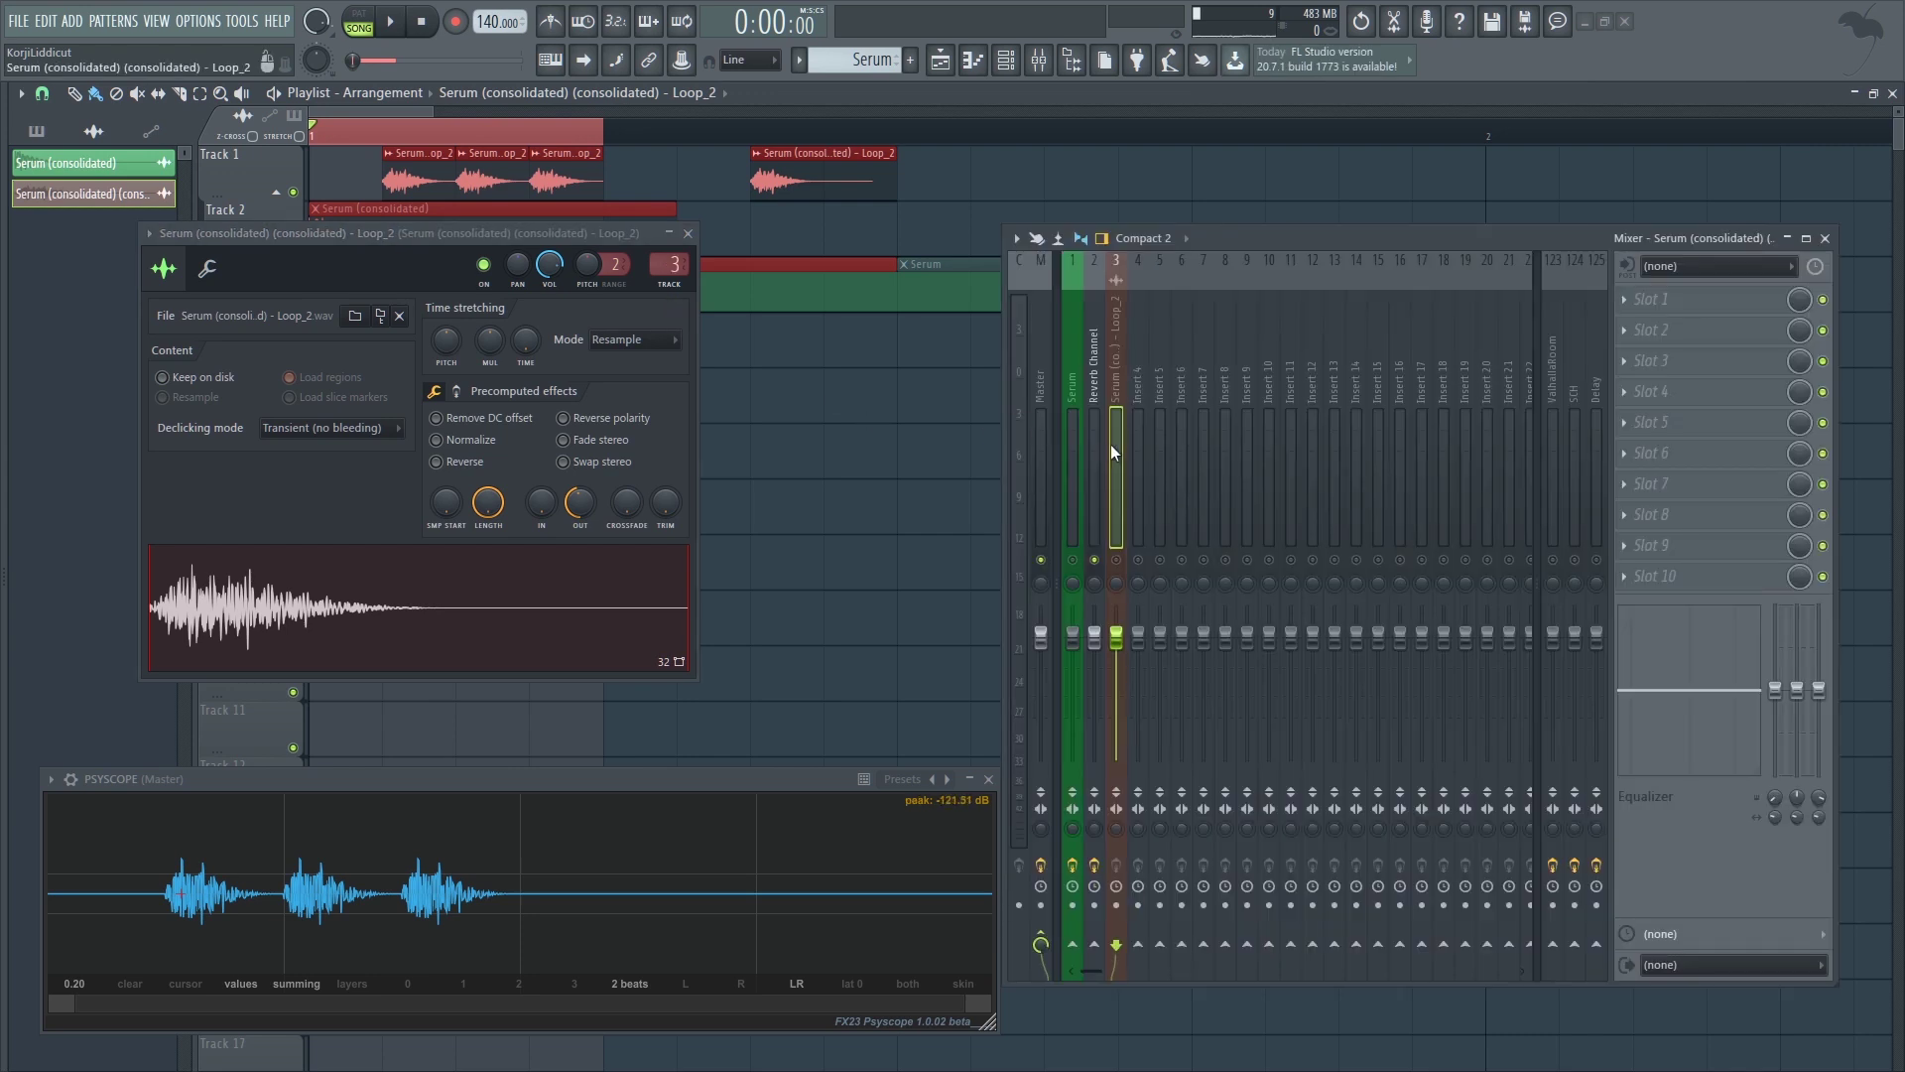
left_click(1095, 523)
key("alt+Right")
key("alt+Right")
key("alt+Right")
key("alt+Right")
key("alt+Right")
key("alt+Right")
key("alt+Right")
key("alt+Right")
key("alt+Right")
key("alt+Right")
key("alt+Right")
key("alt+Right")
key("alt+Right")
key("alt+Right")
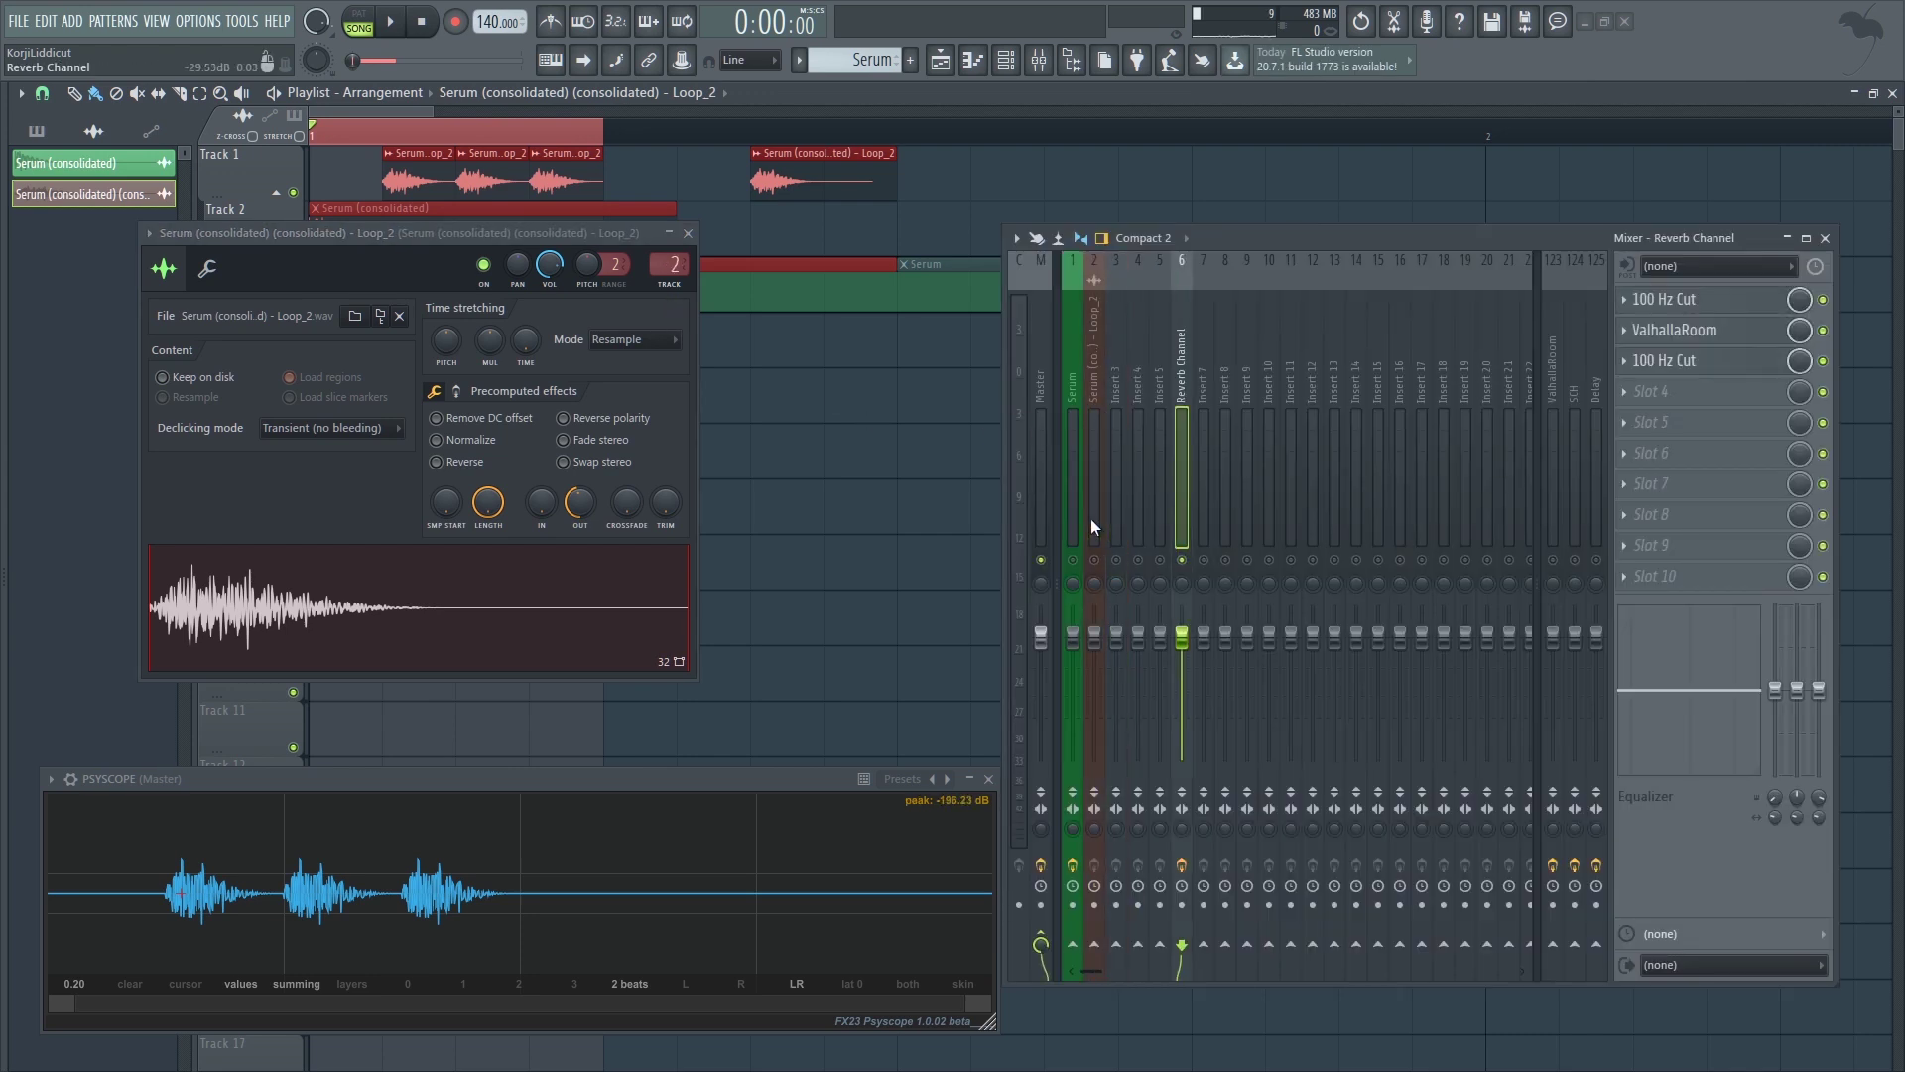
- Rename the reverb sample's mixer track on insert 2 as PsyTrance Verb
left_click(1092, 519)
key("F2")
type("P")
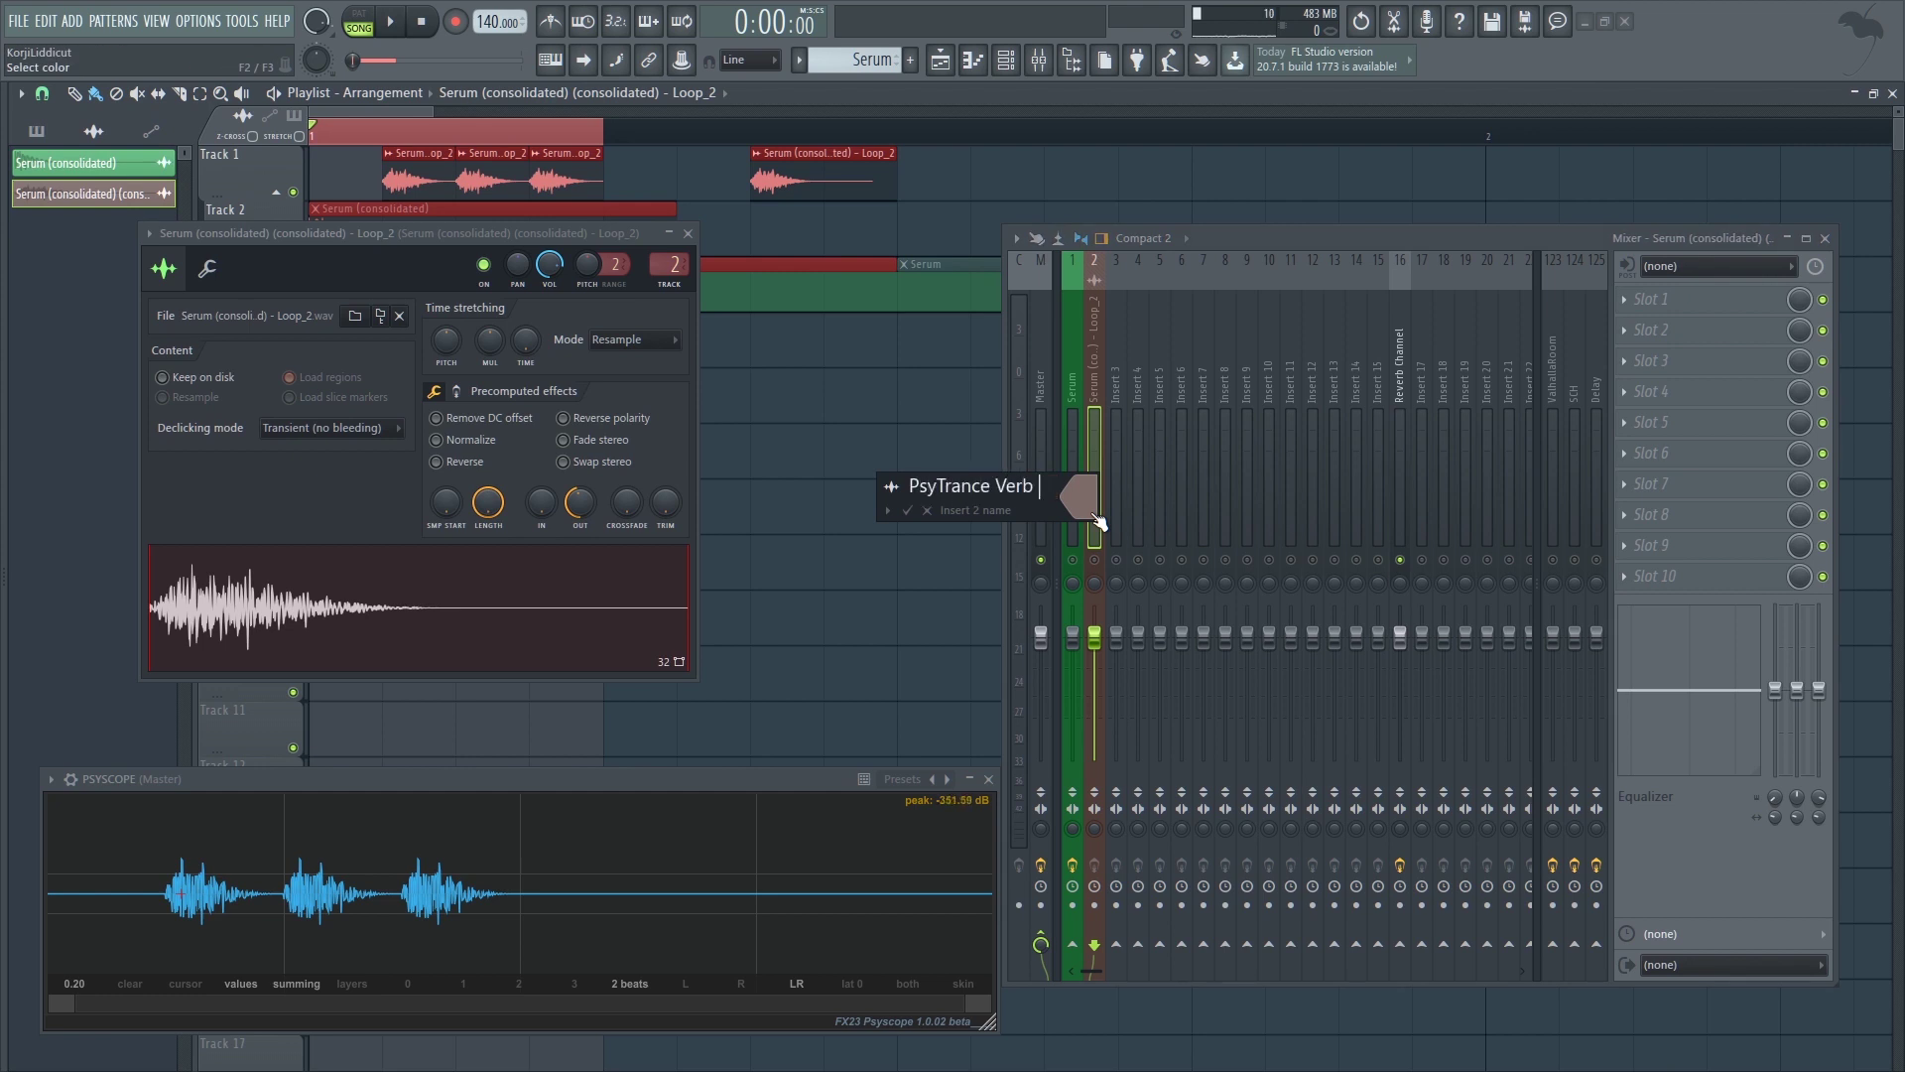
type("syTrance Verb")
key("Return")
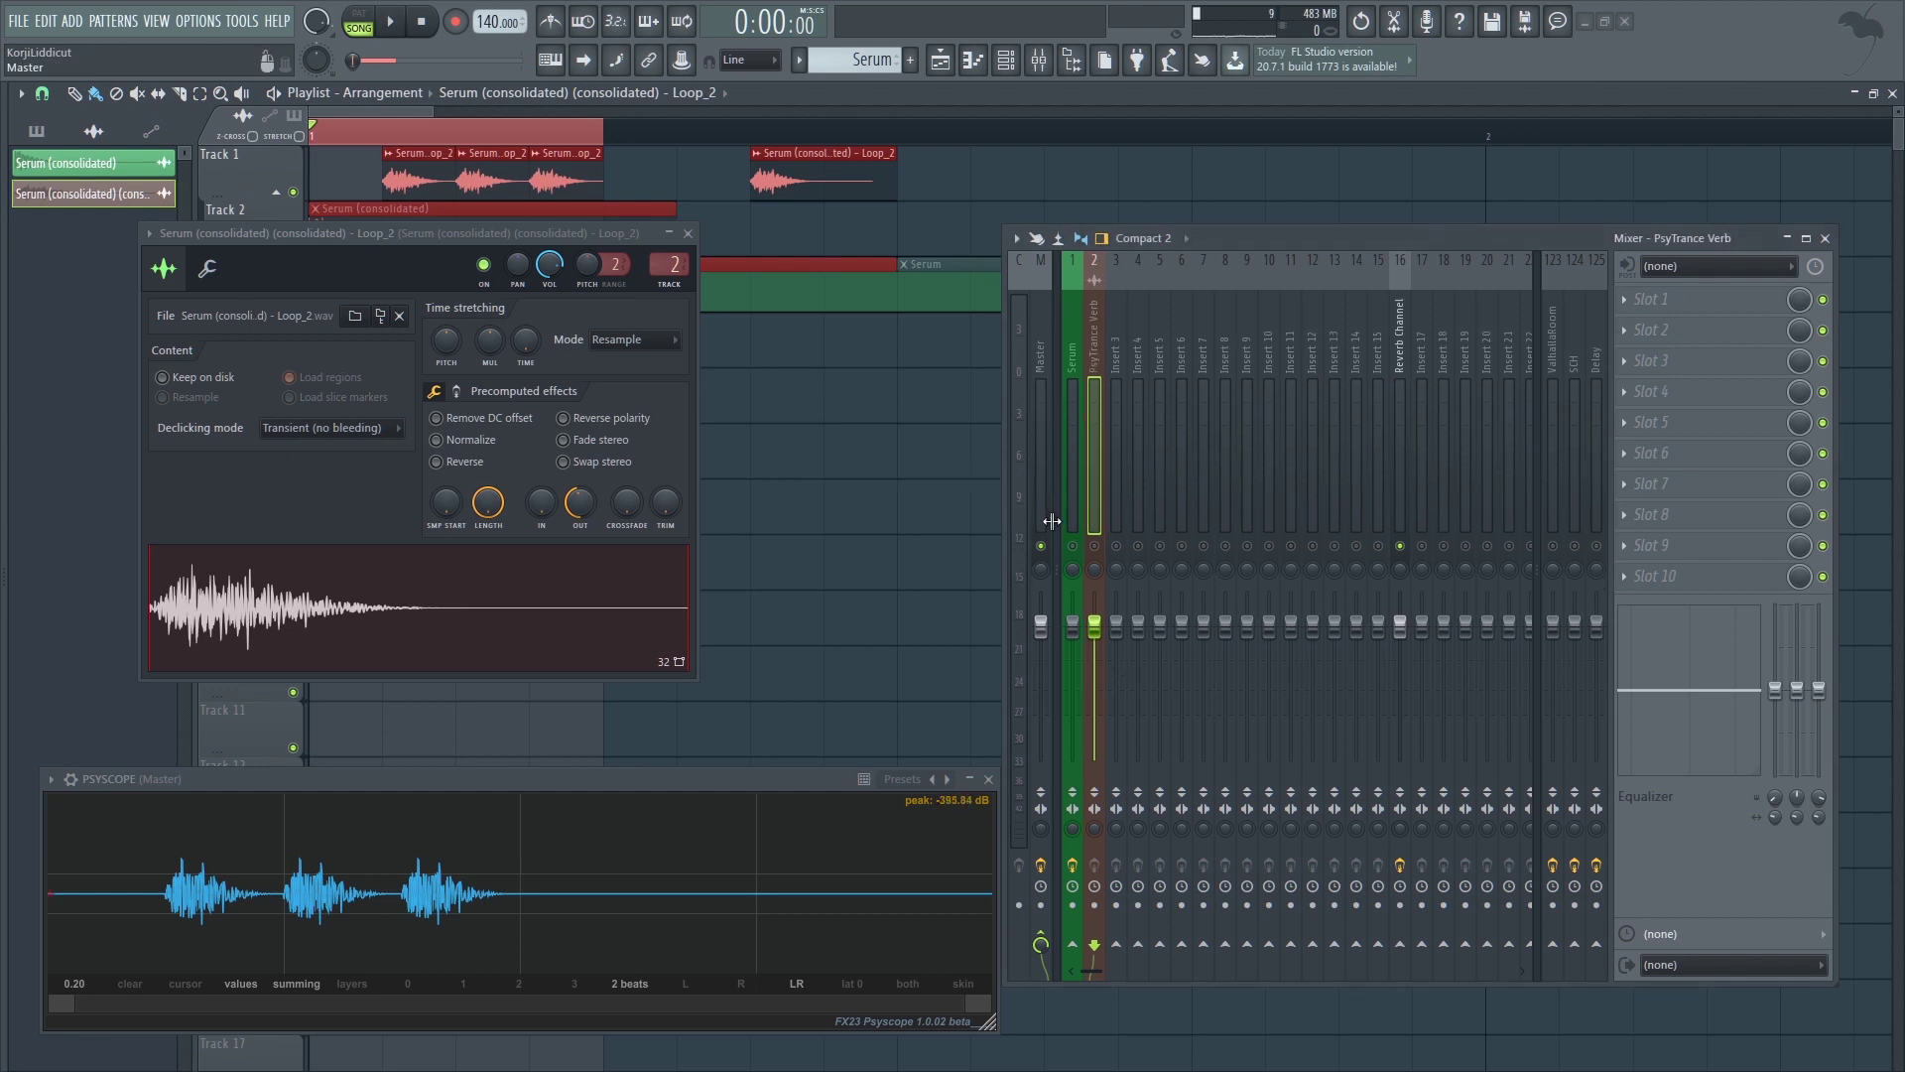
- Load the Fruity Love Philter 5 Sidechain preset into the first PsyTrance Verb effect slot and audition it
left_click(1719, 307)
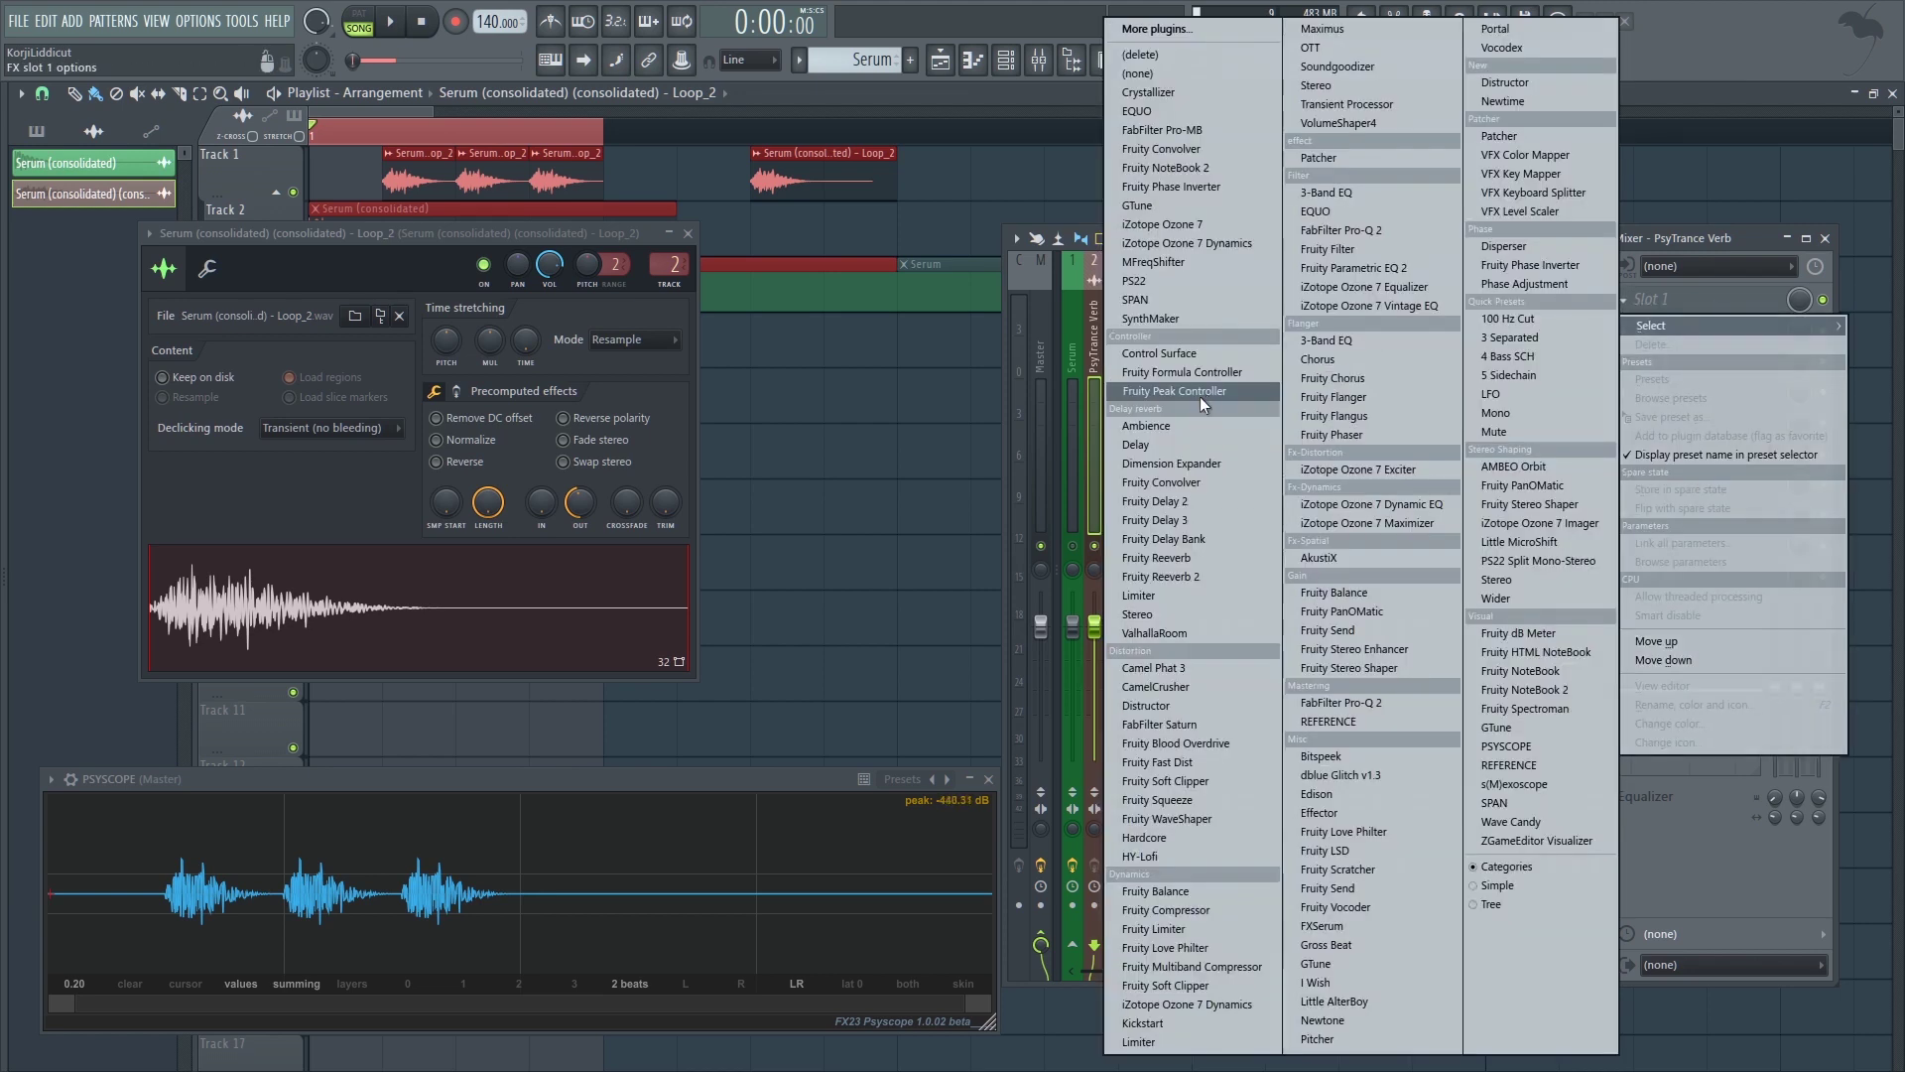
left_click(1200, 396)
key("space")
left_click_drag(262, 99, 794, 332)
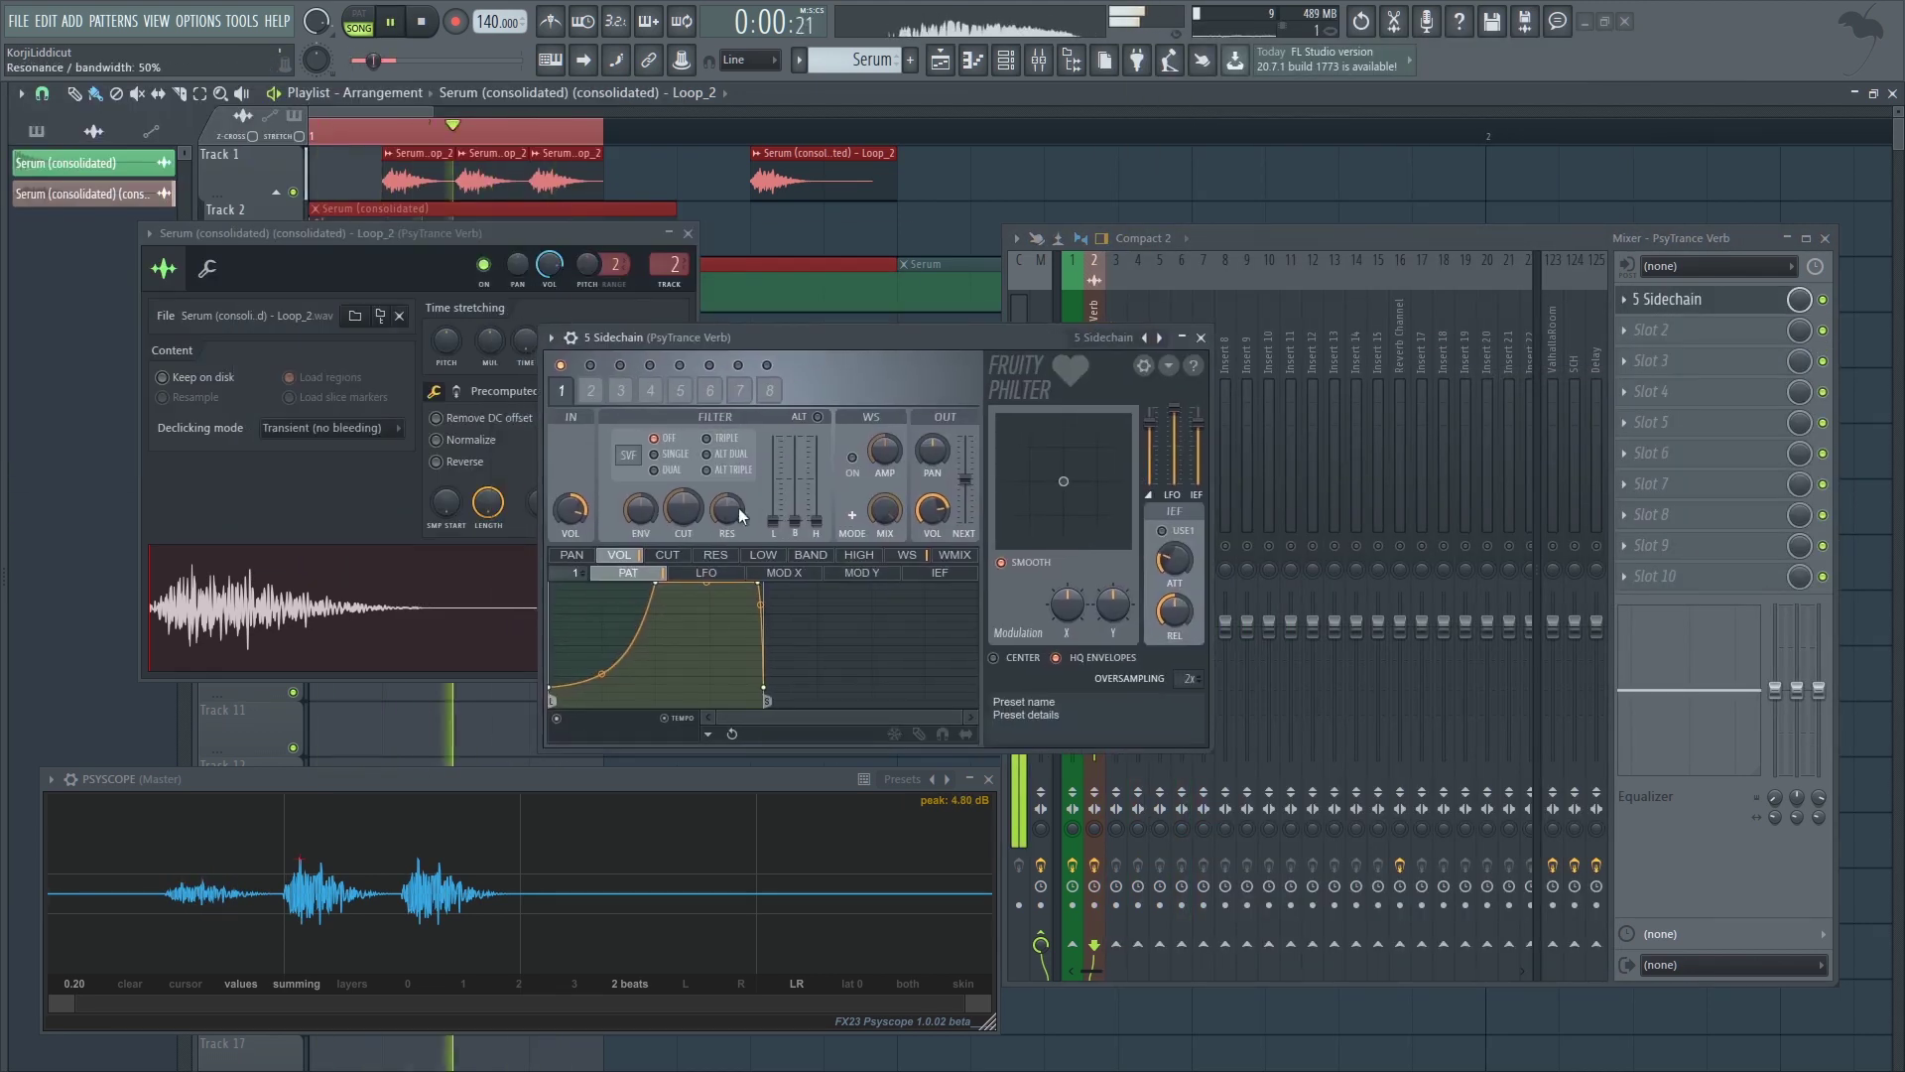
key("space")
- Reshape the falling part of the sidechain volume envelope into a gradual decay and close the sample settings
left_click_drag(761, 584, 714, 612)
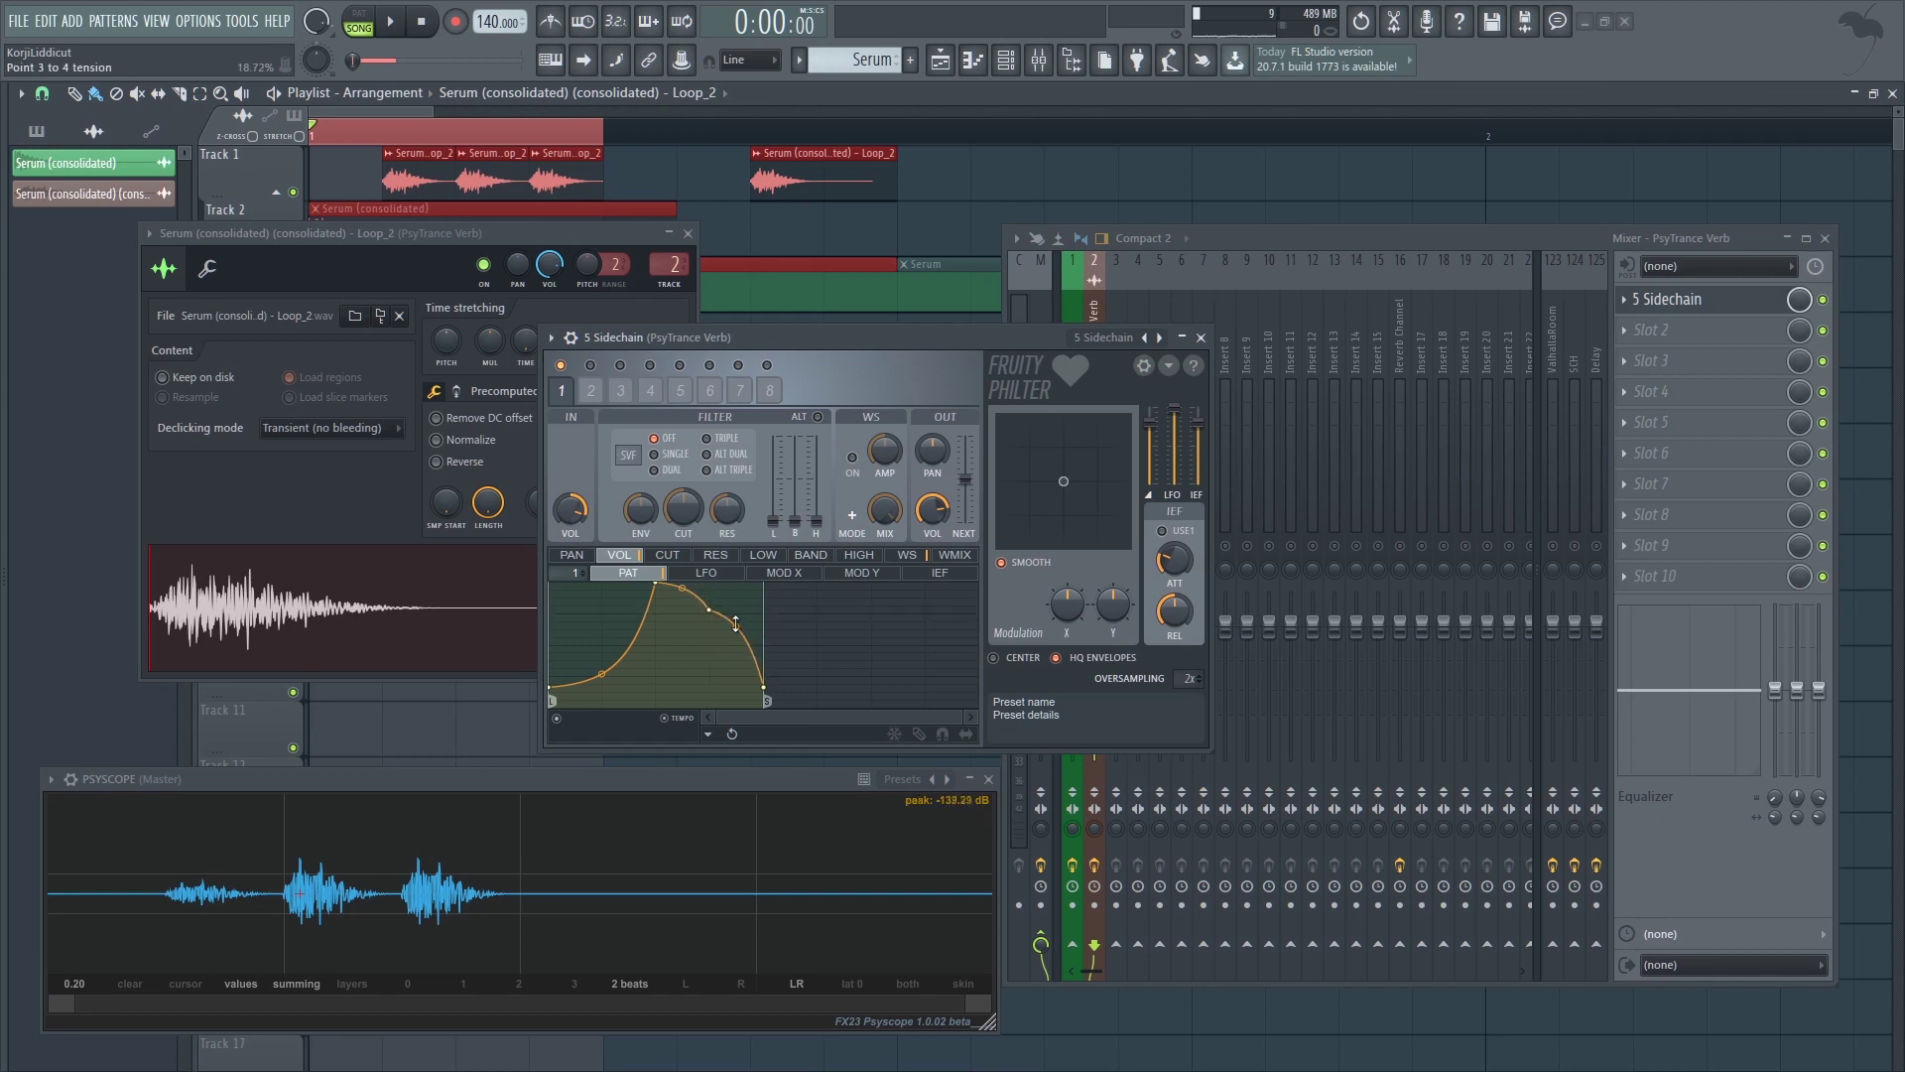
left_click(687, 234)
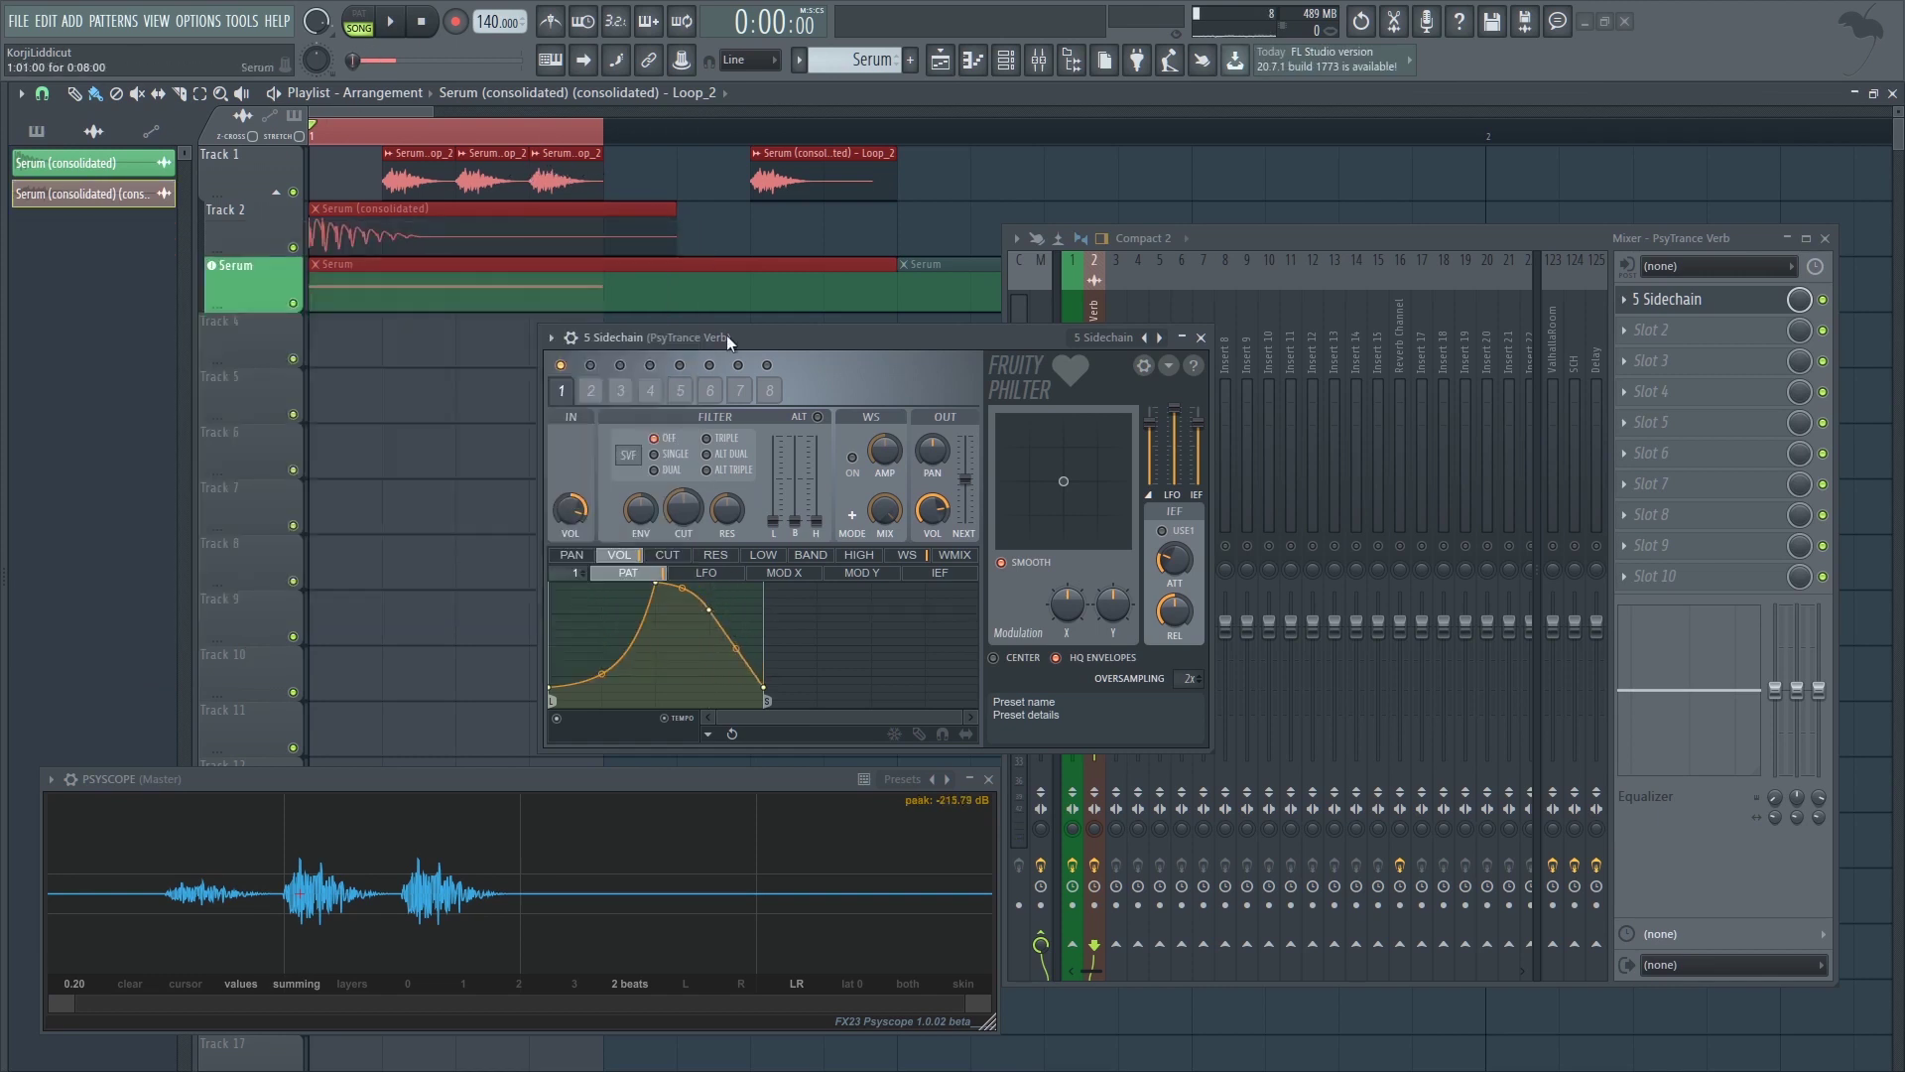
left_click_drag(730, 336, 727, 348)
- Refine the sidechain envelope's peak and add a point to its rising curve while auditioning, closing the plugin
key("space")
left_click_drag(680, 603, 670, 598)
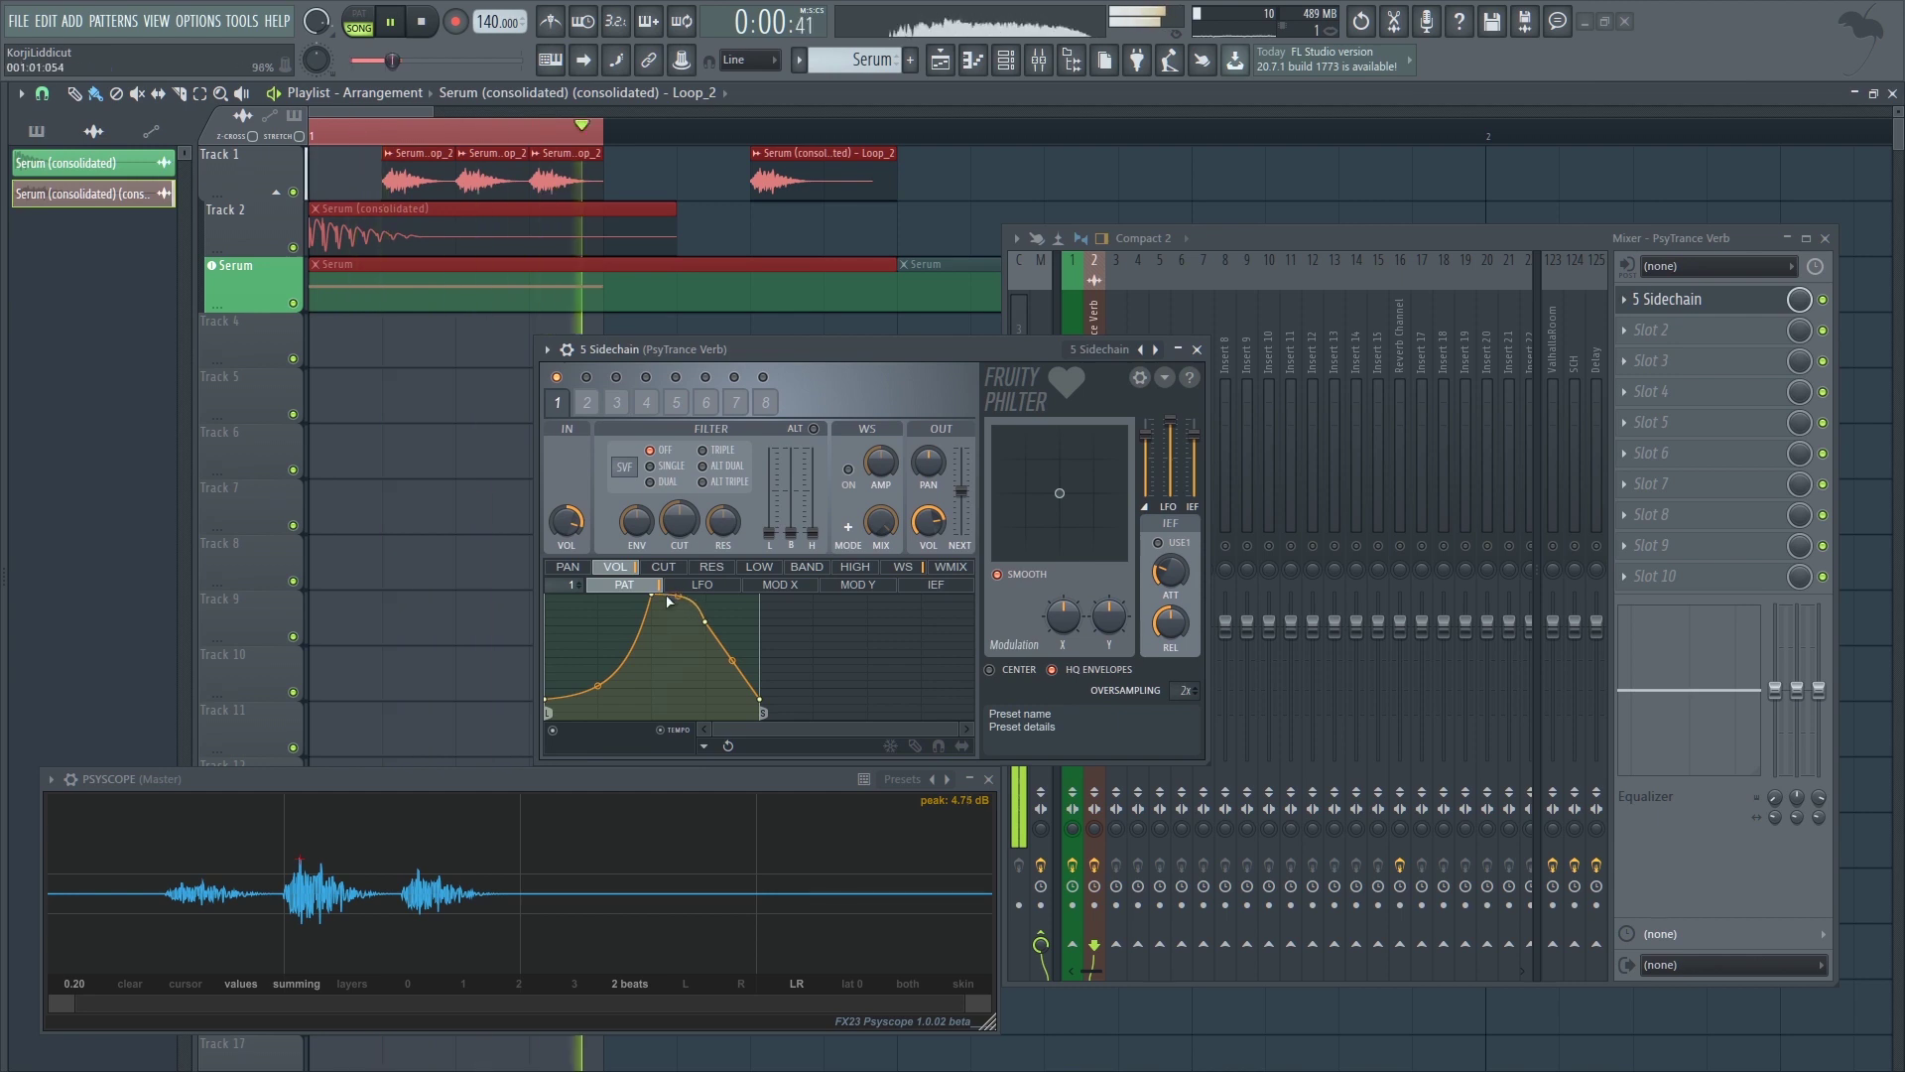
right_click(617, 677)
mouse_move(616, 677)
left_mouse_down()
mouse_move(593, 651)
mouse_move(599, 668)
left_mouse_up()
key("space")
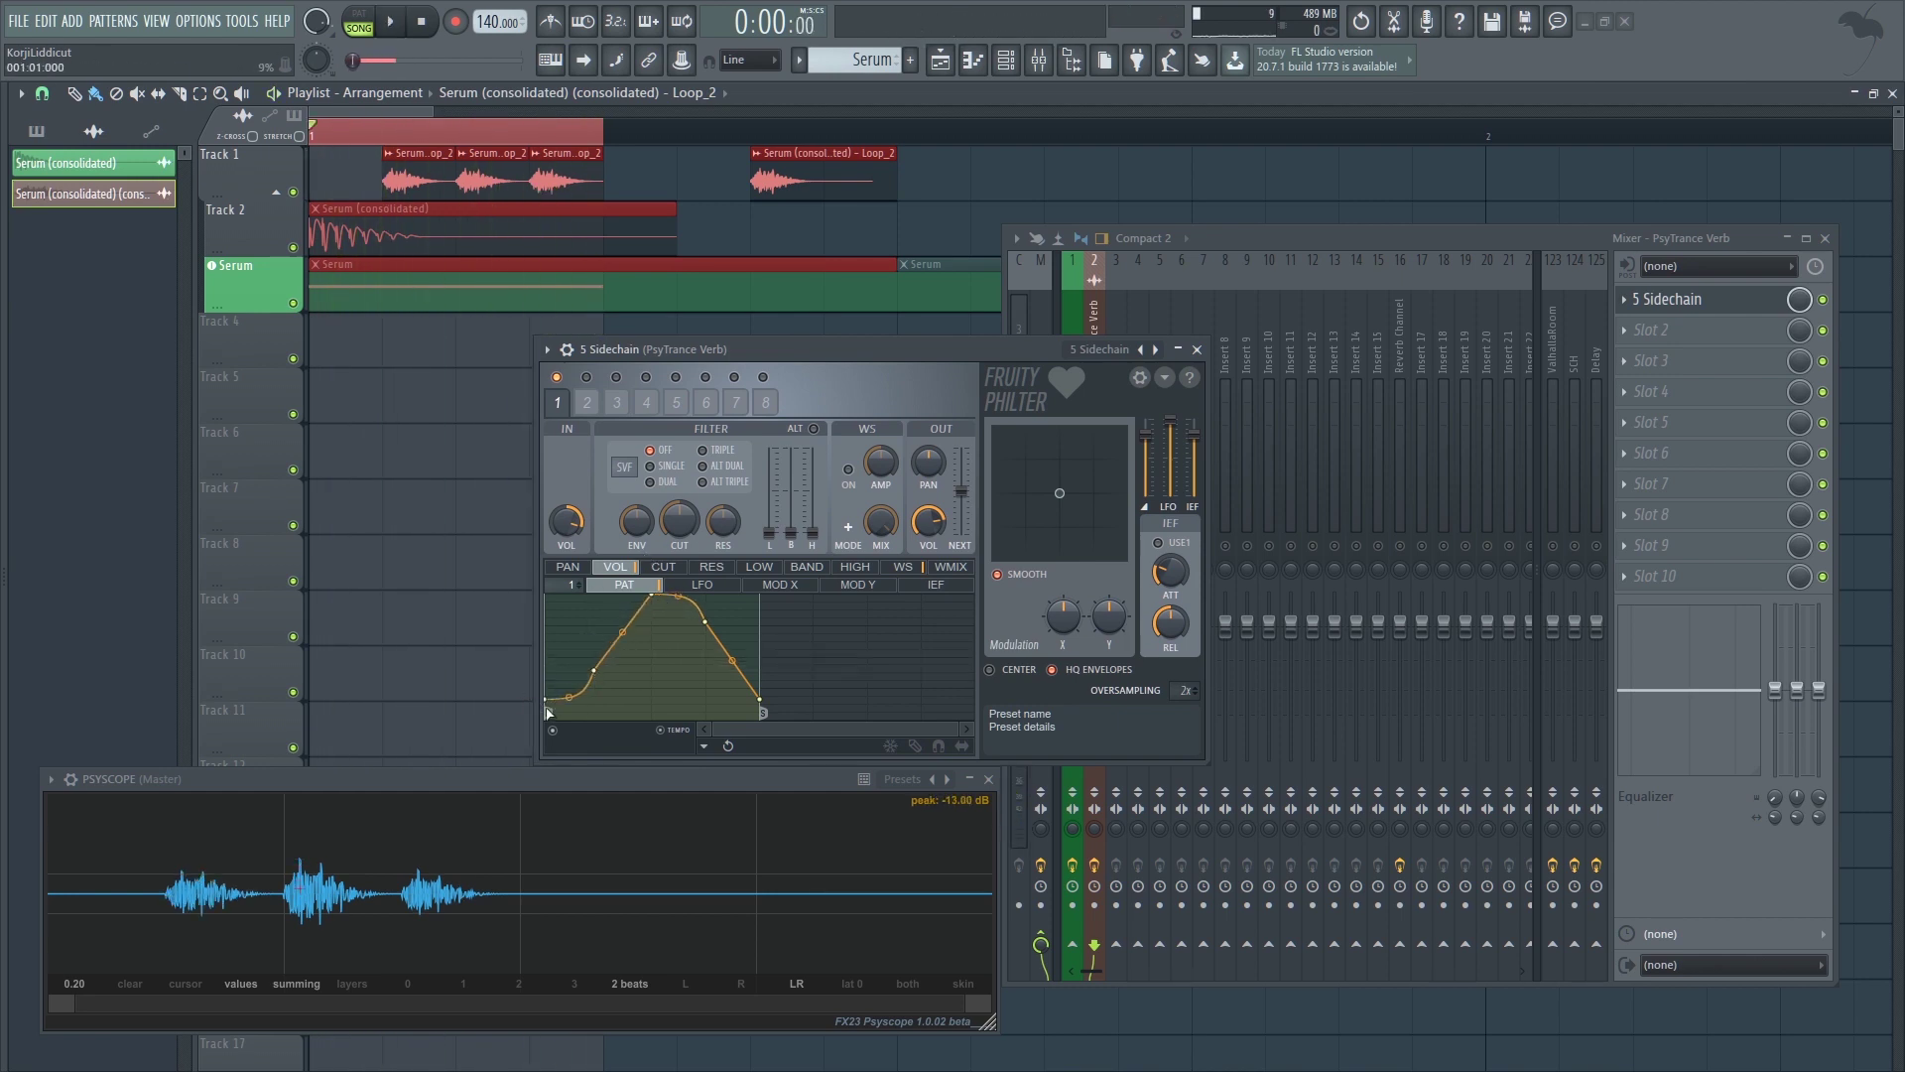
key("space")
left_click(1197, 349)
- Lower the PsyTrance Verb track's volume, pan it 32% right and audition the balance
key("space")
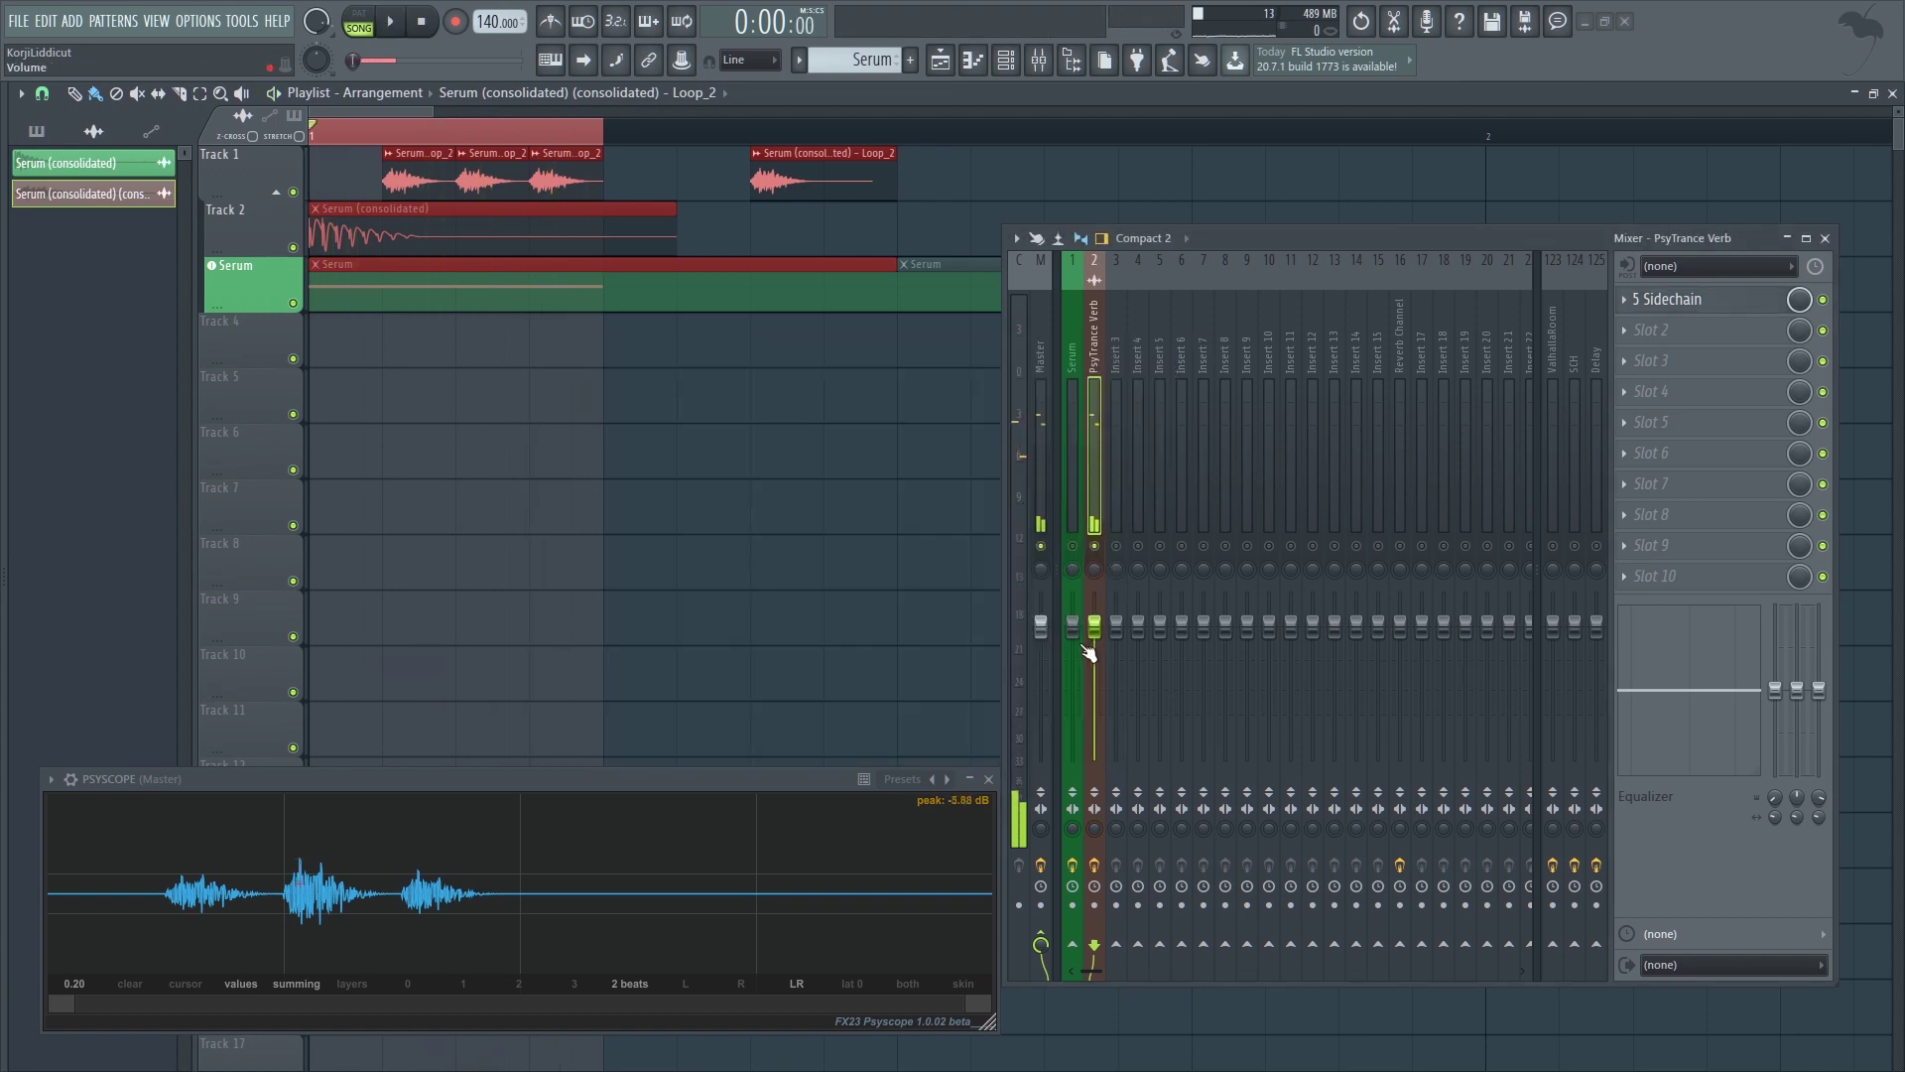
key("space")
left_click_drag(1089, 650, 1089, 704)
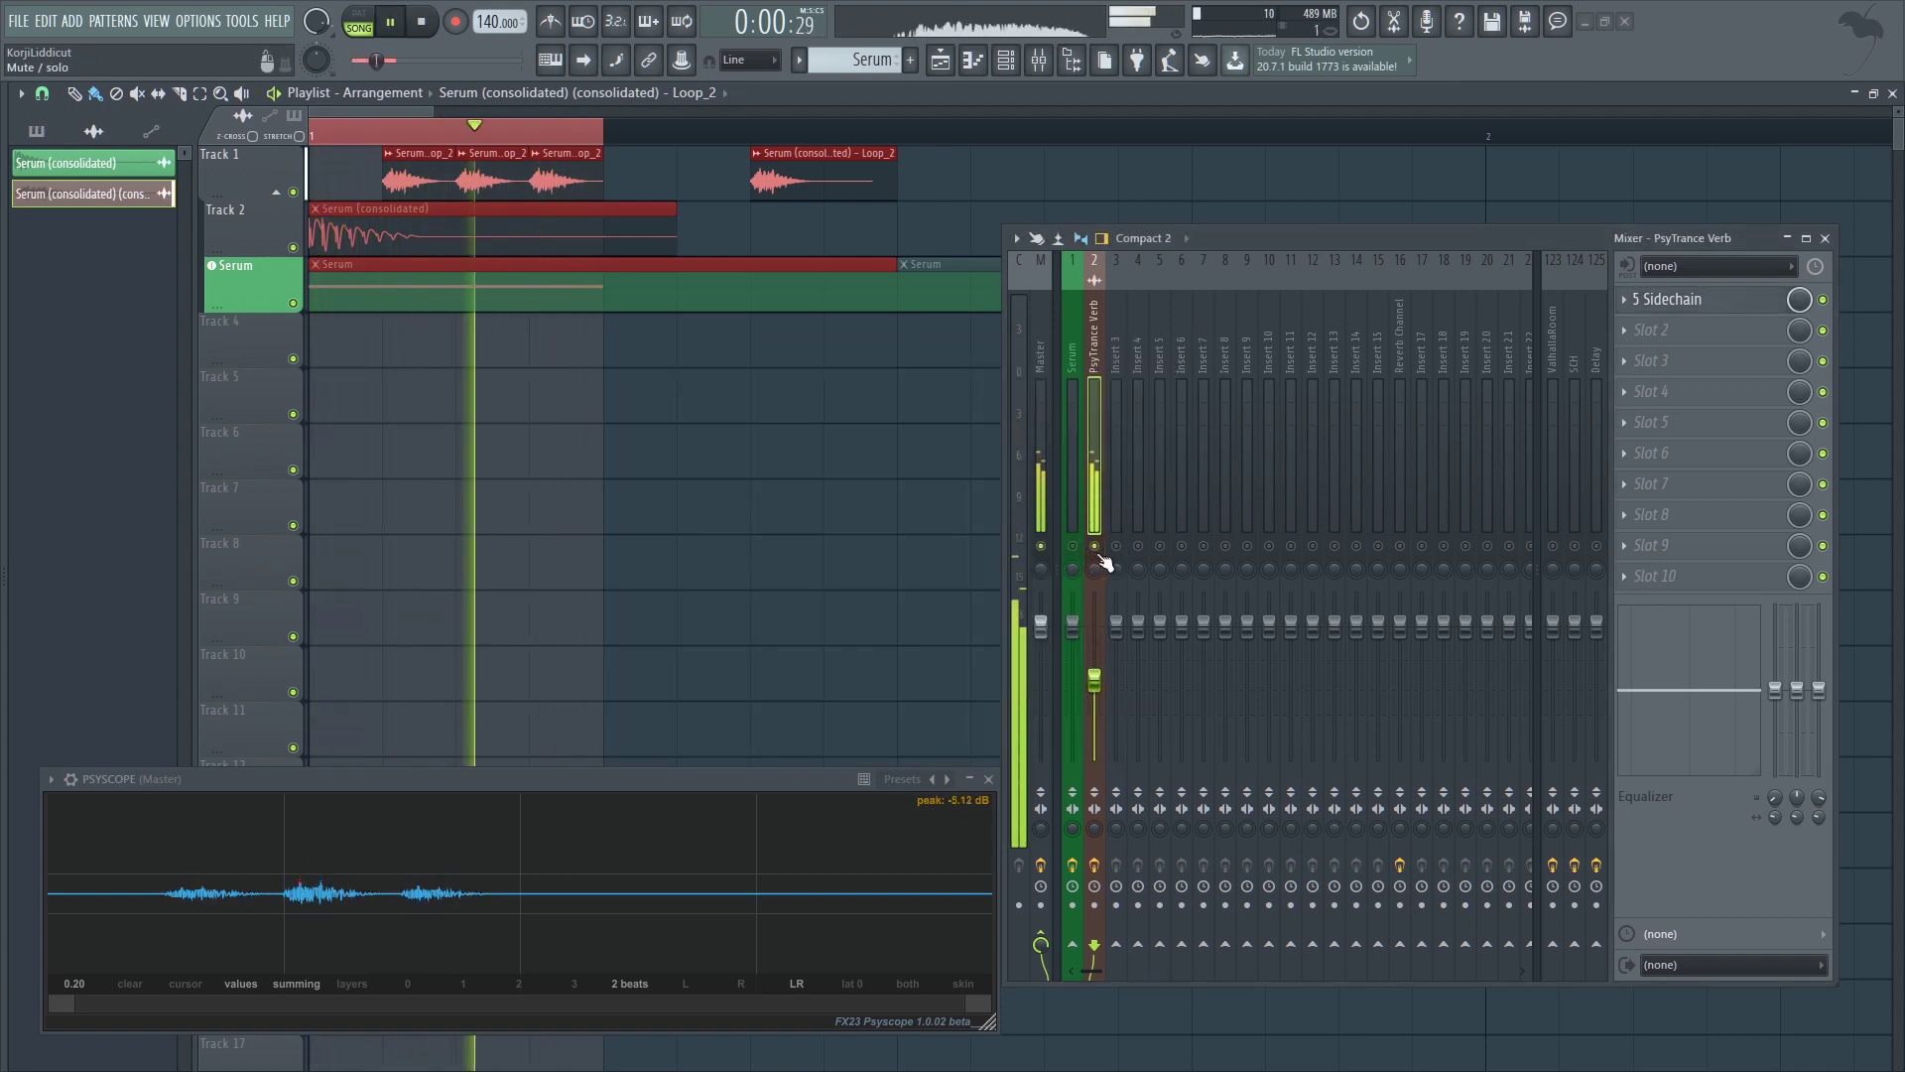
left_click_drag(1095, 569, 1094, 541)
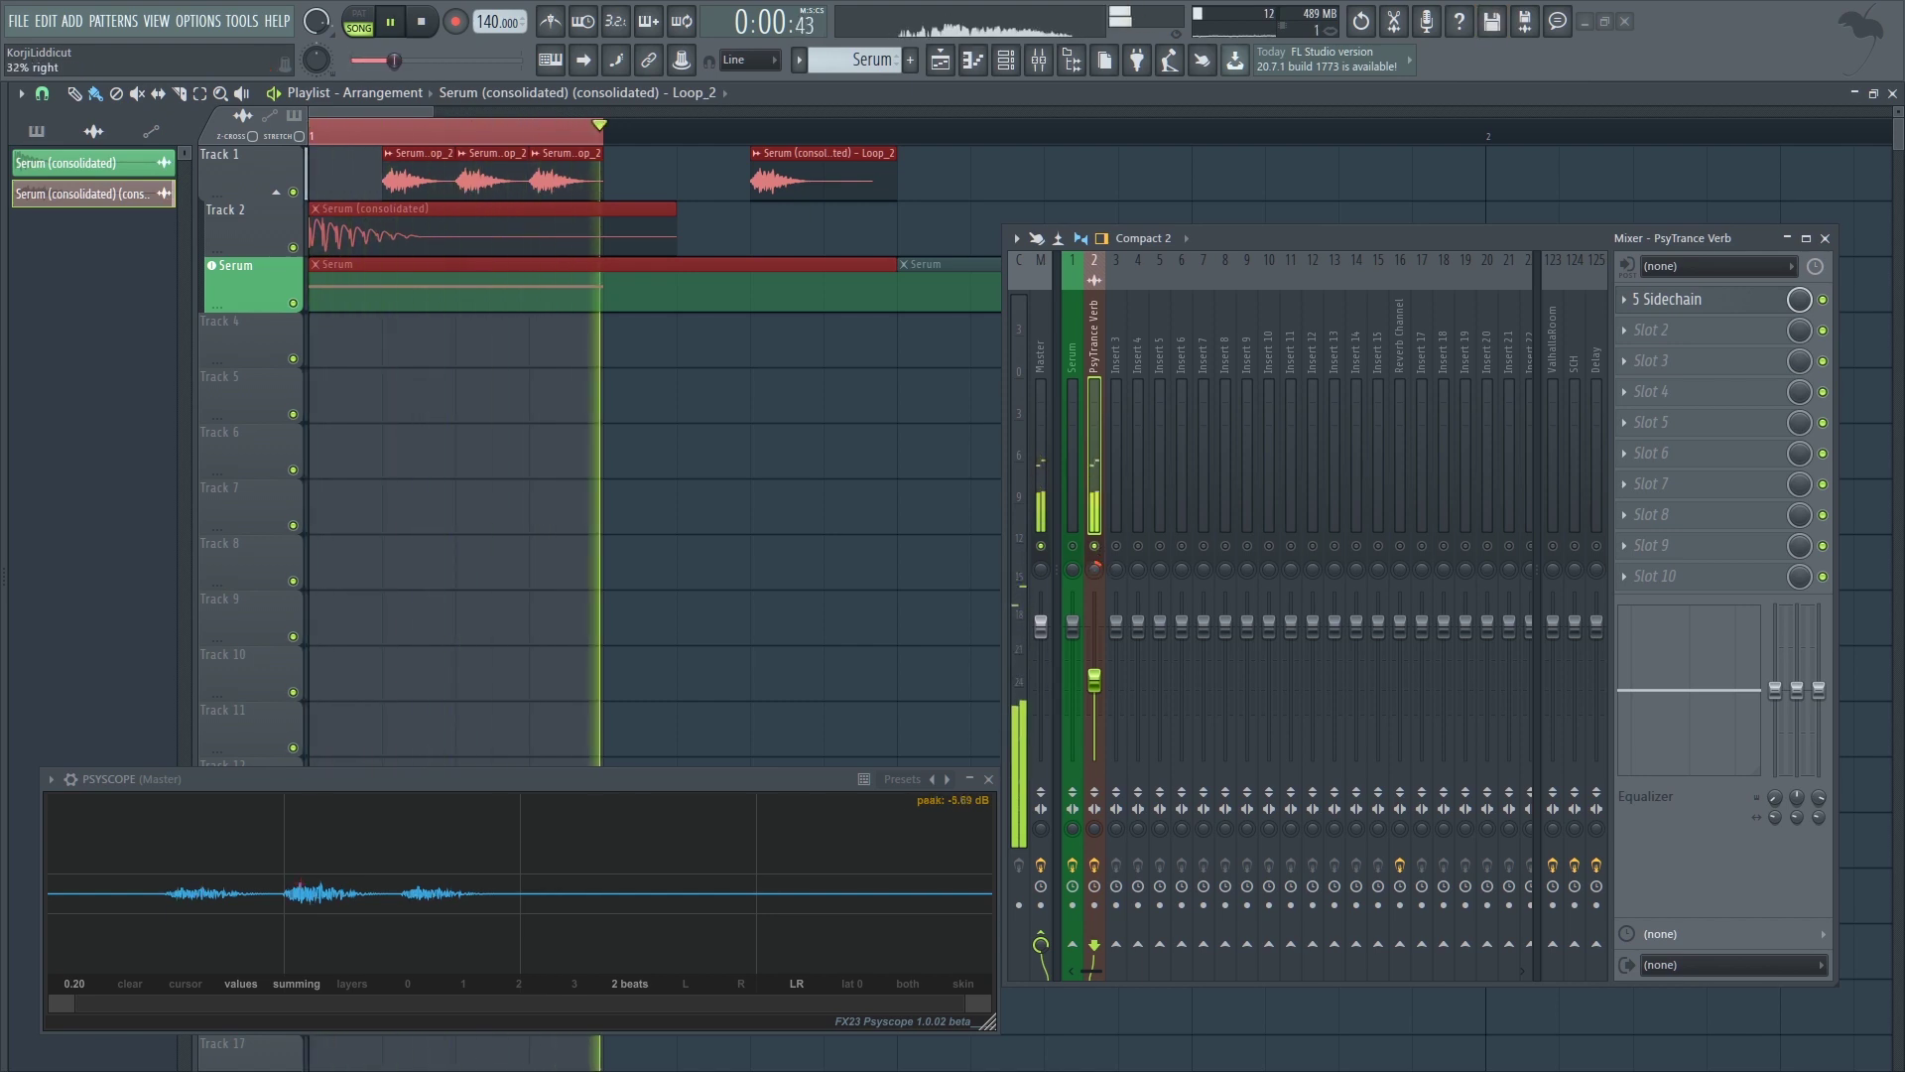
key("space")
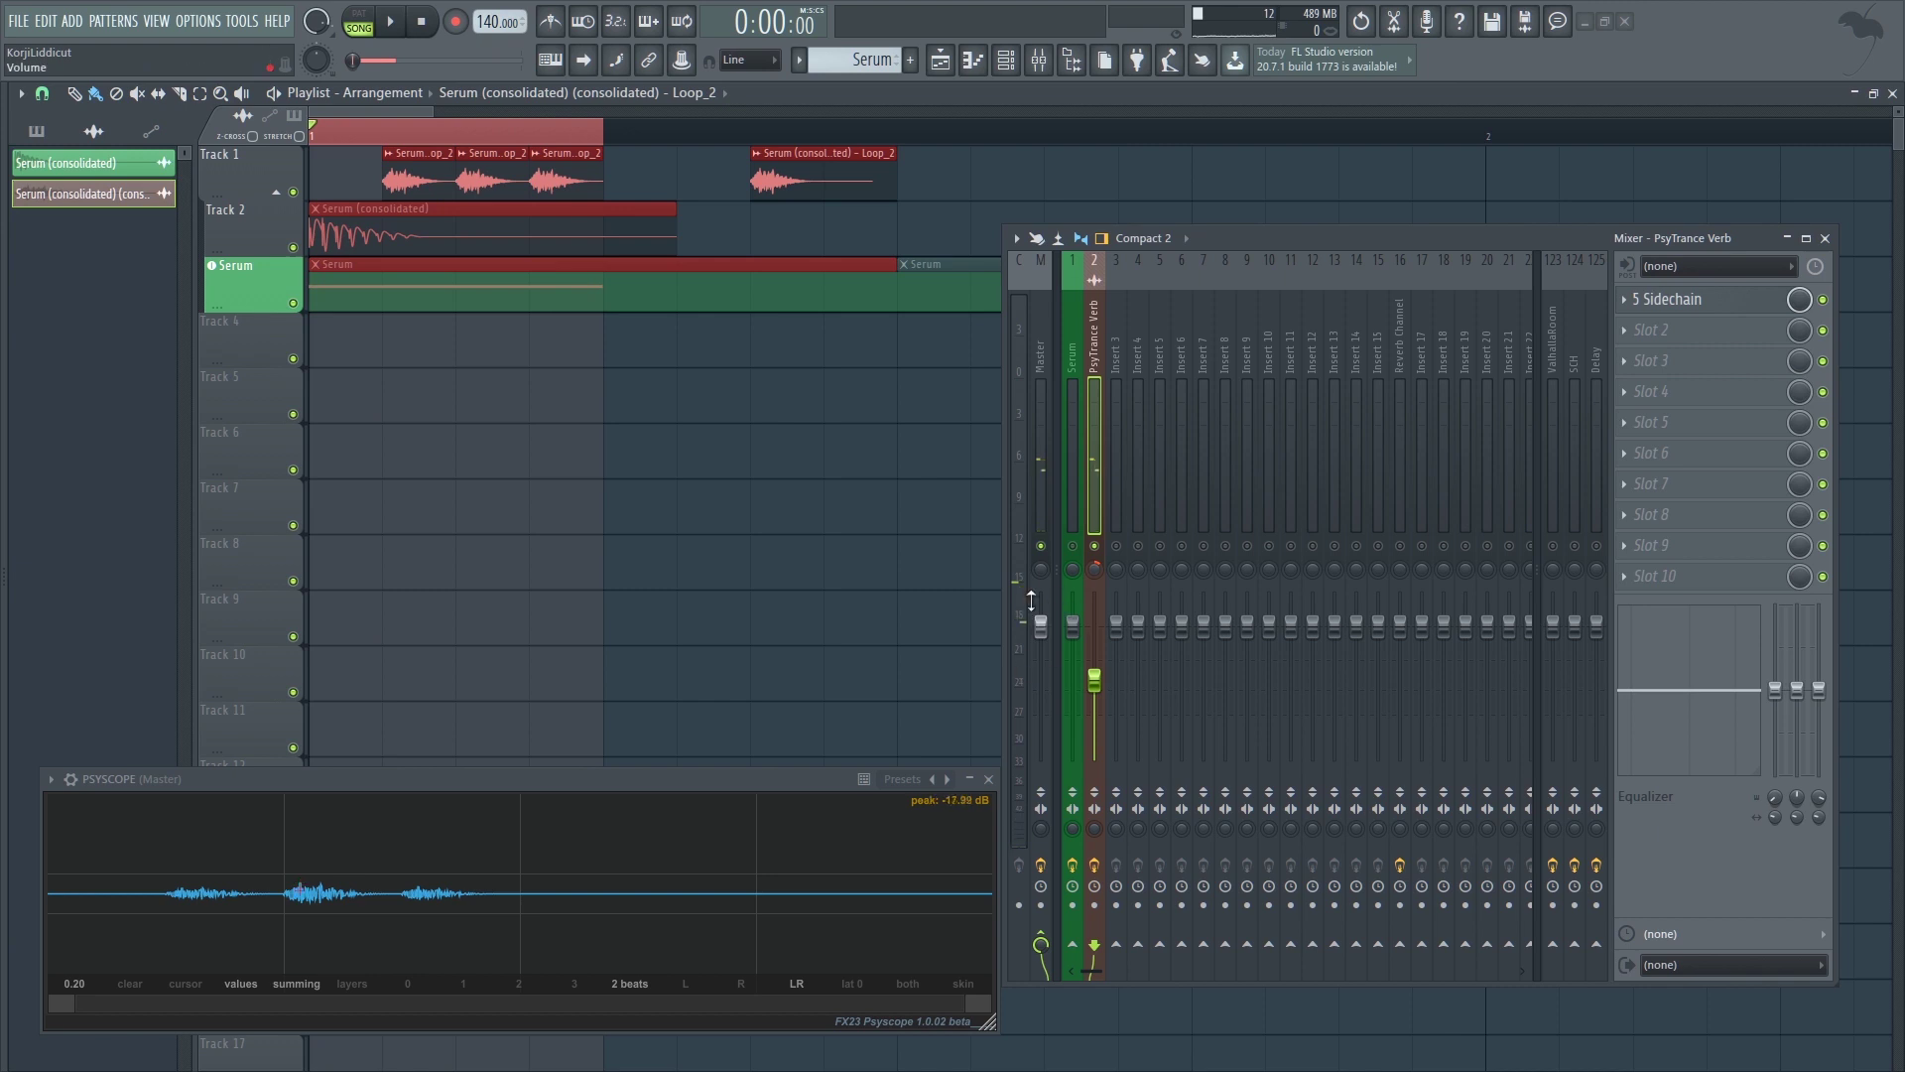
key("space")
key("space")
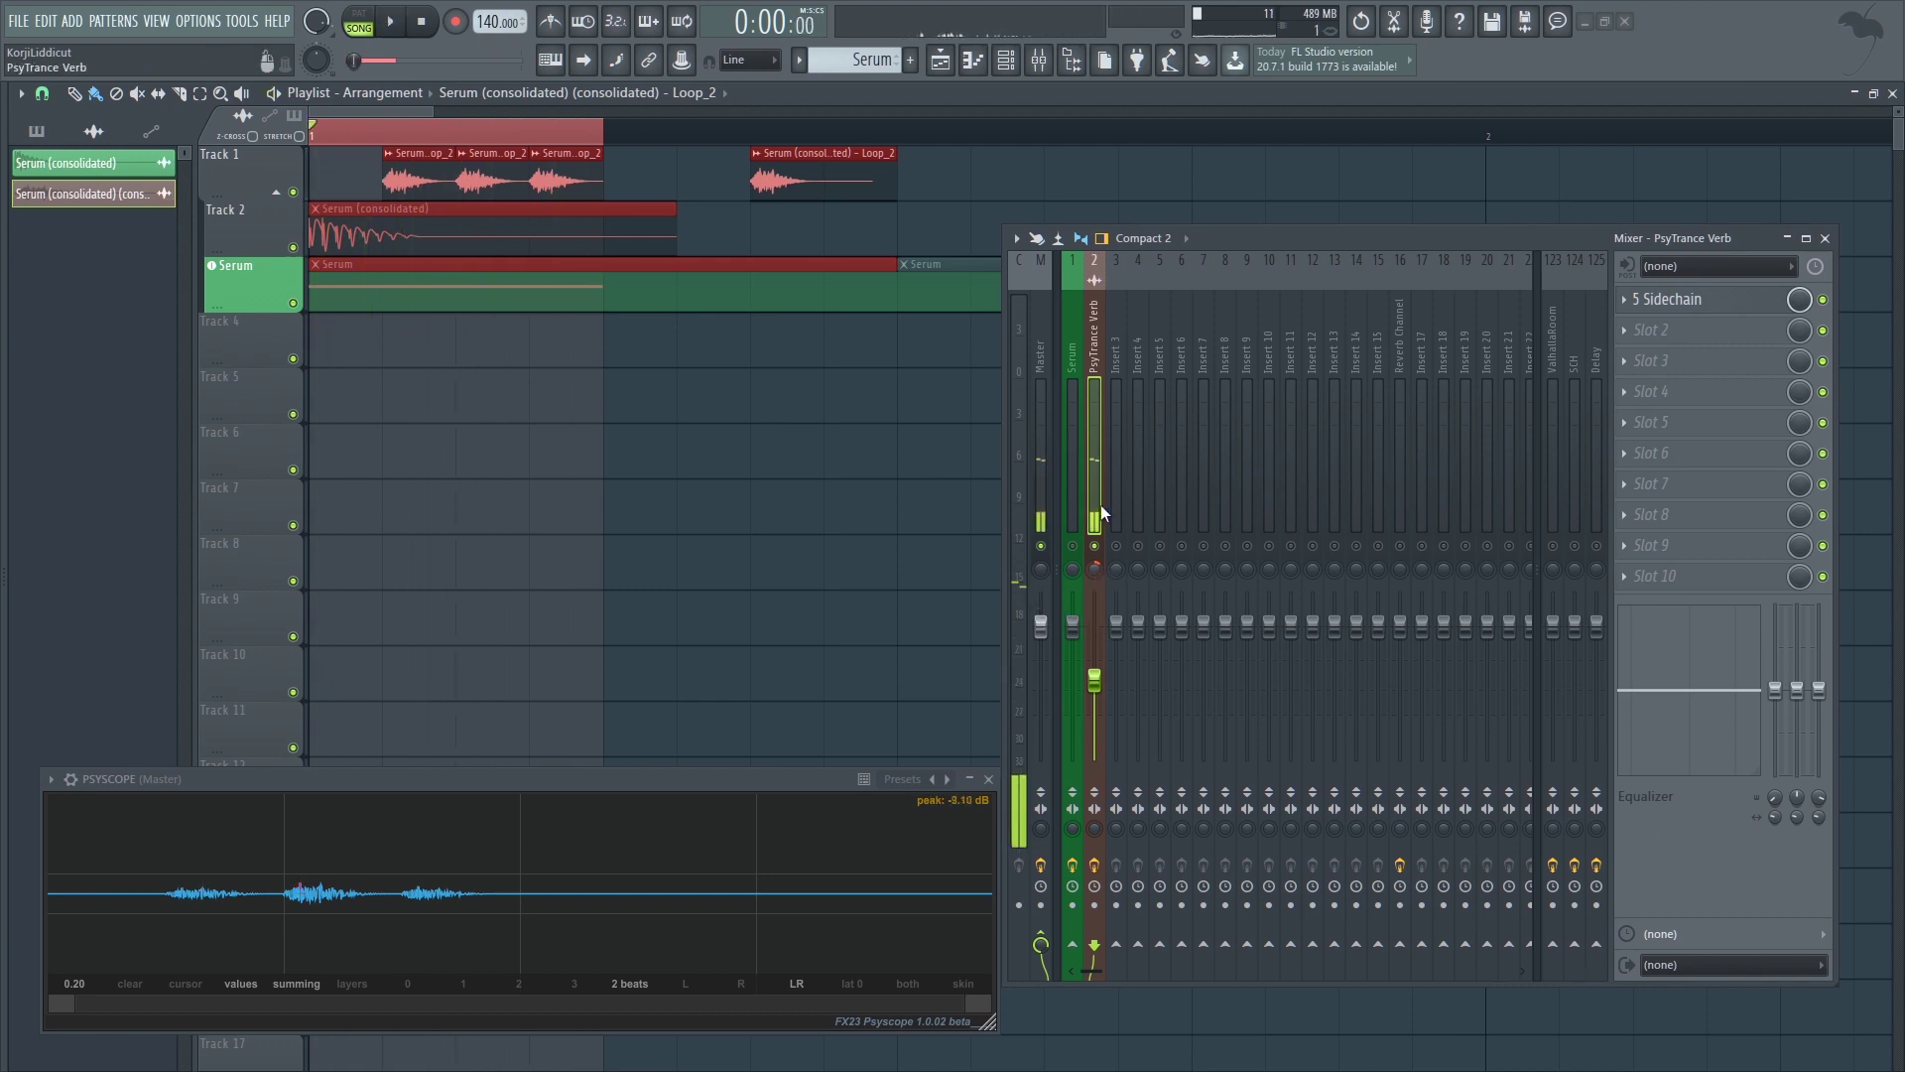
key("space")
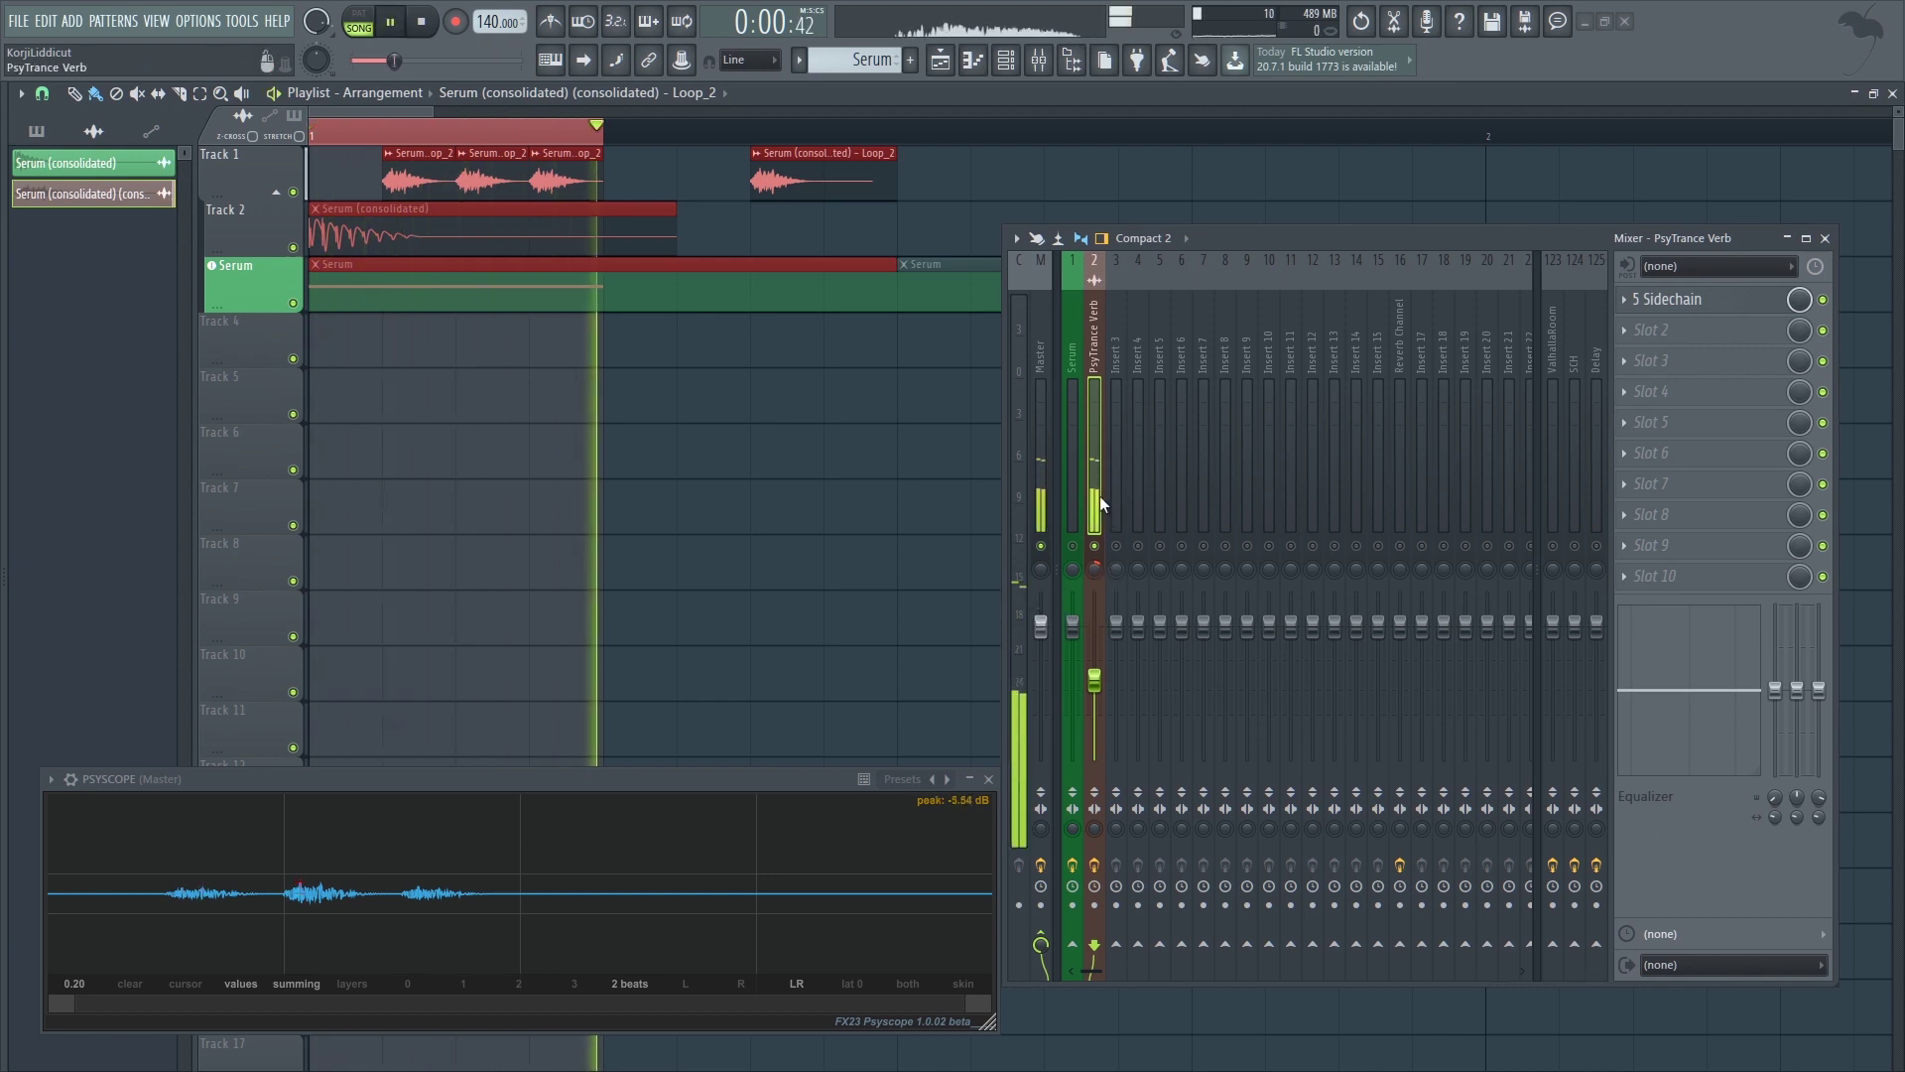
key("space")
- Adjust the reverb sample's start point and audition the result, closing the sample settings
double_click(486, 188)
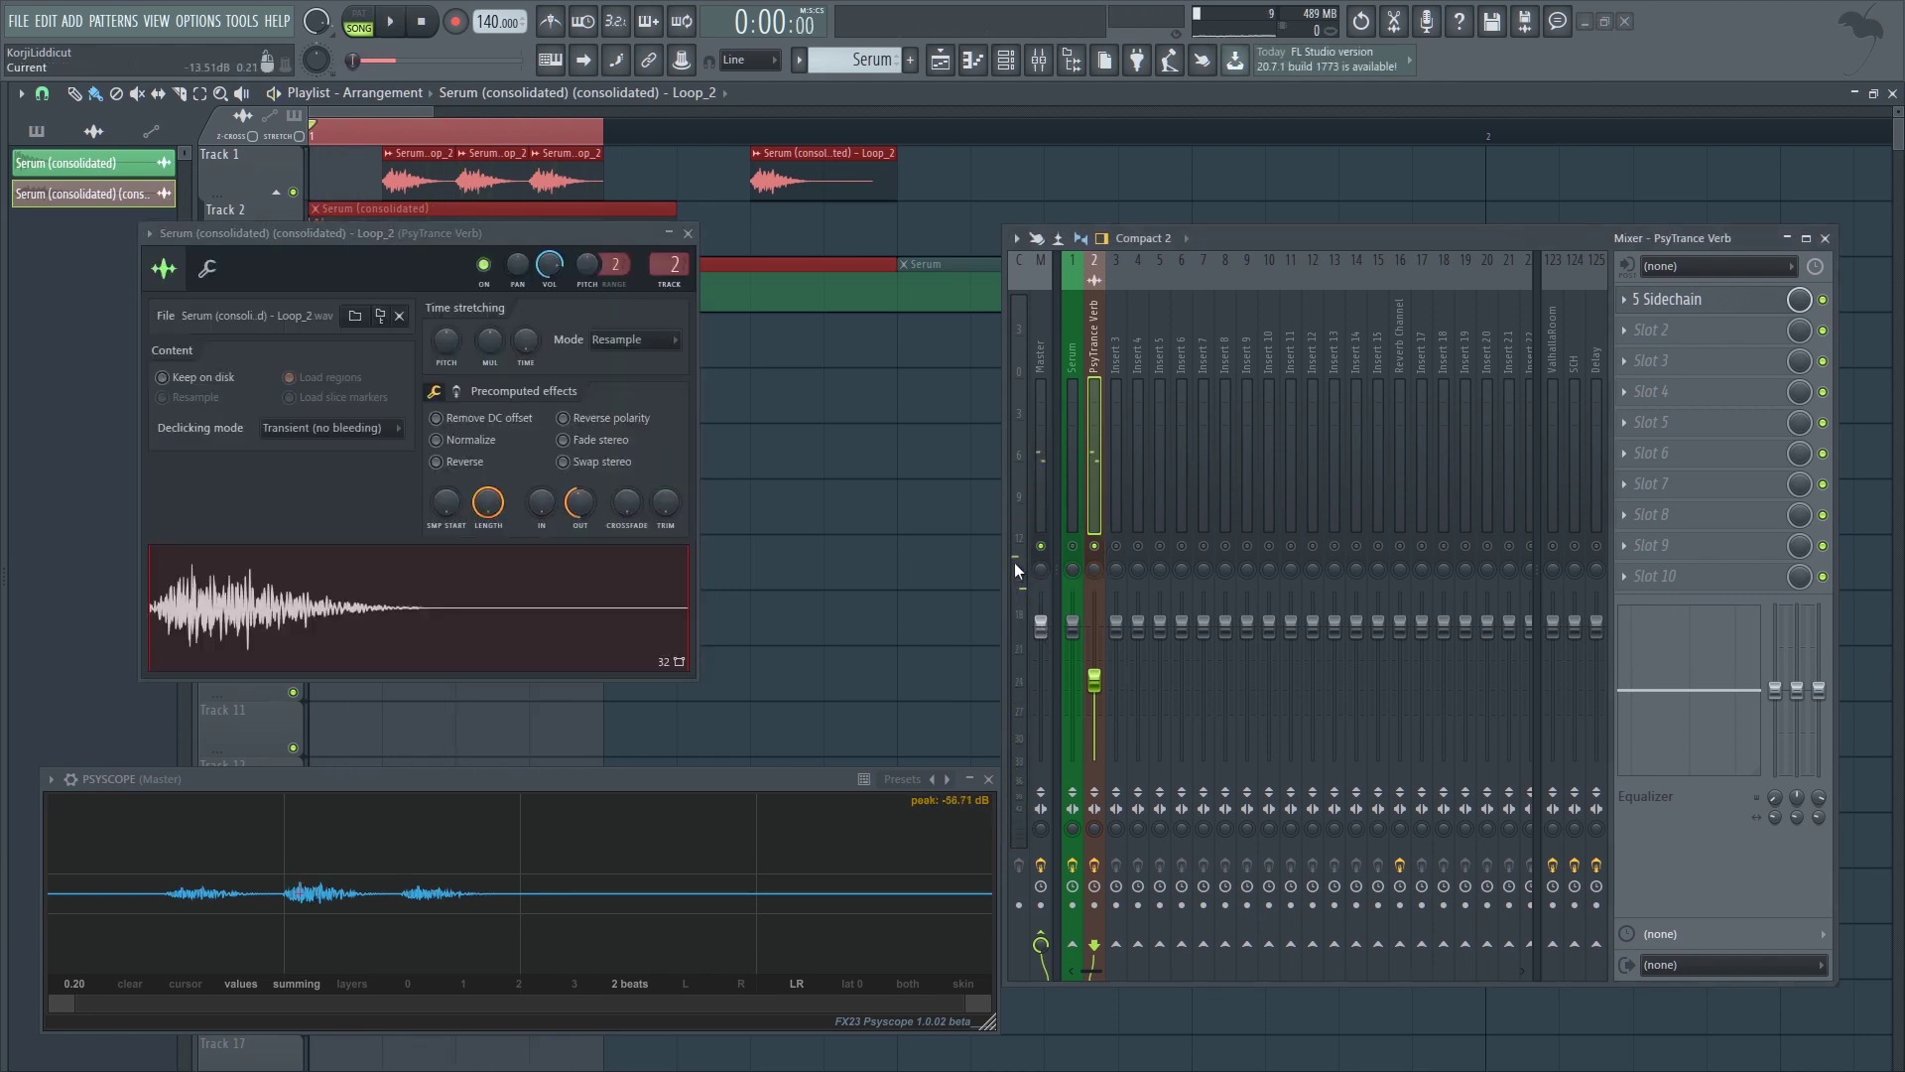
left_click_drag(461, 504, 449, 541)
key("space")
key("space")
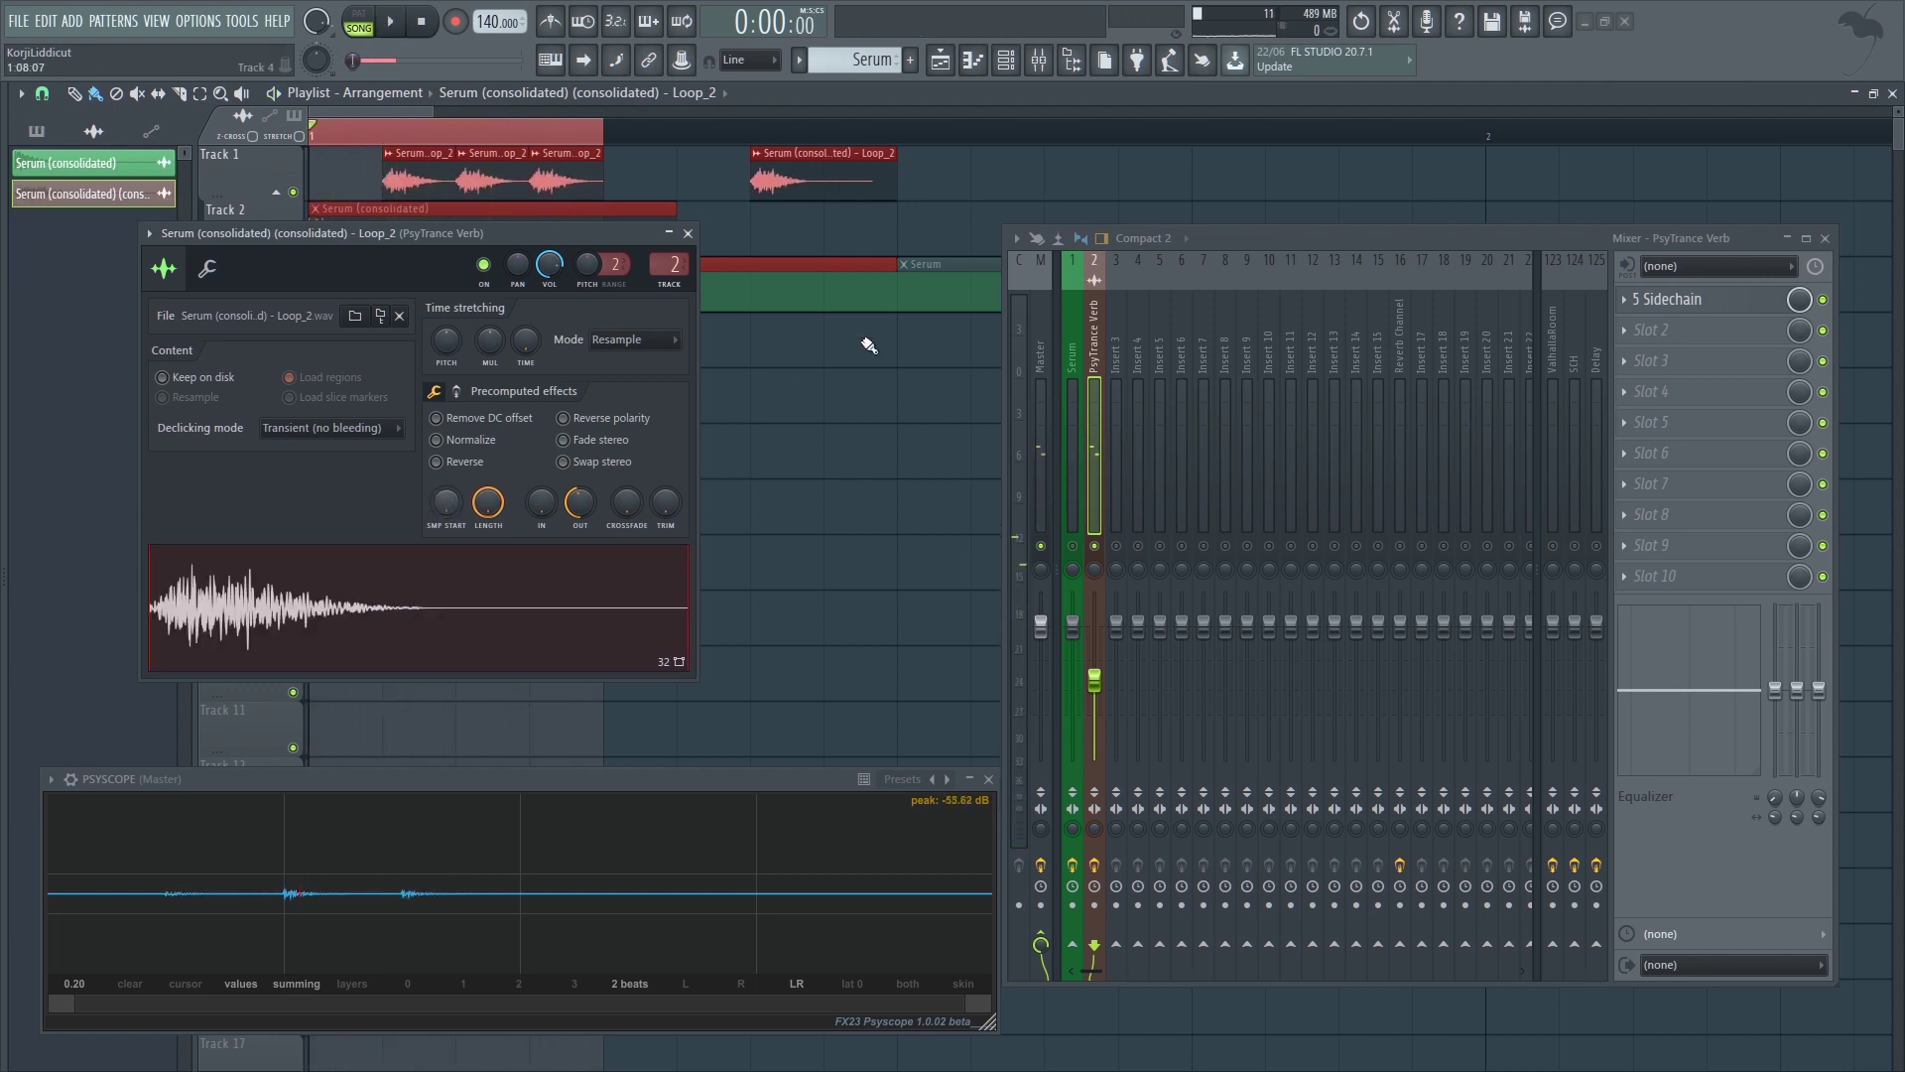
left_click(689, 233)
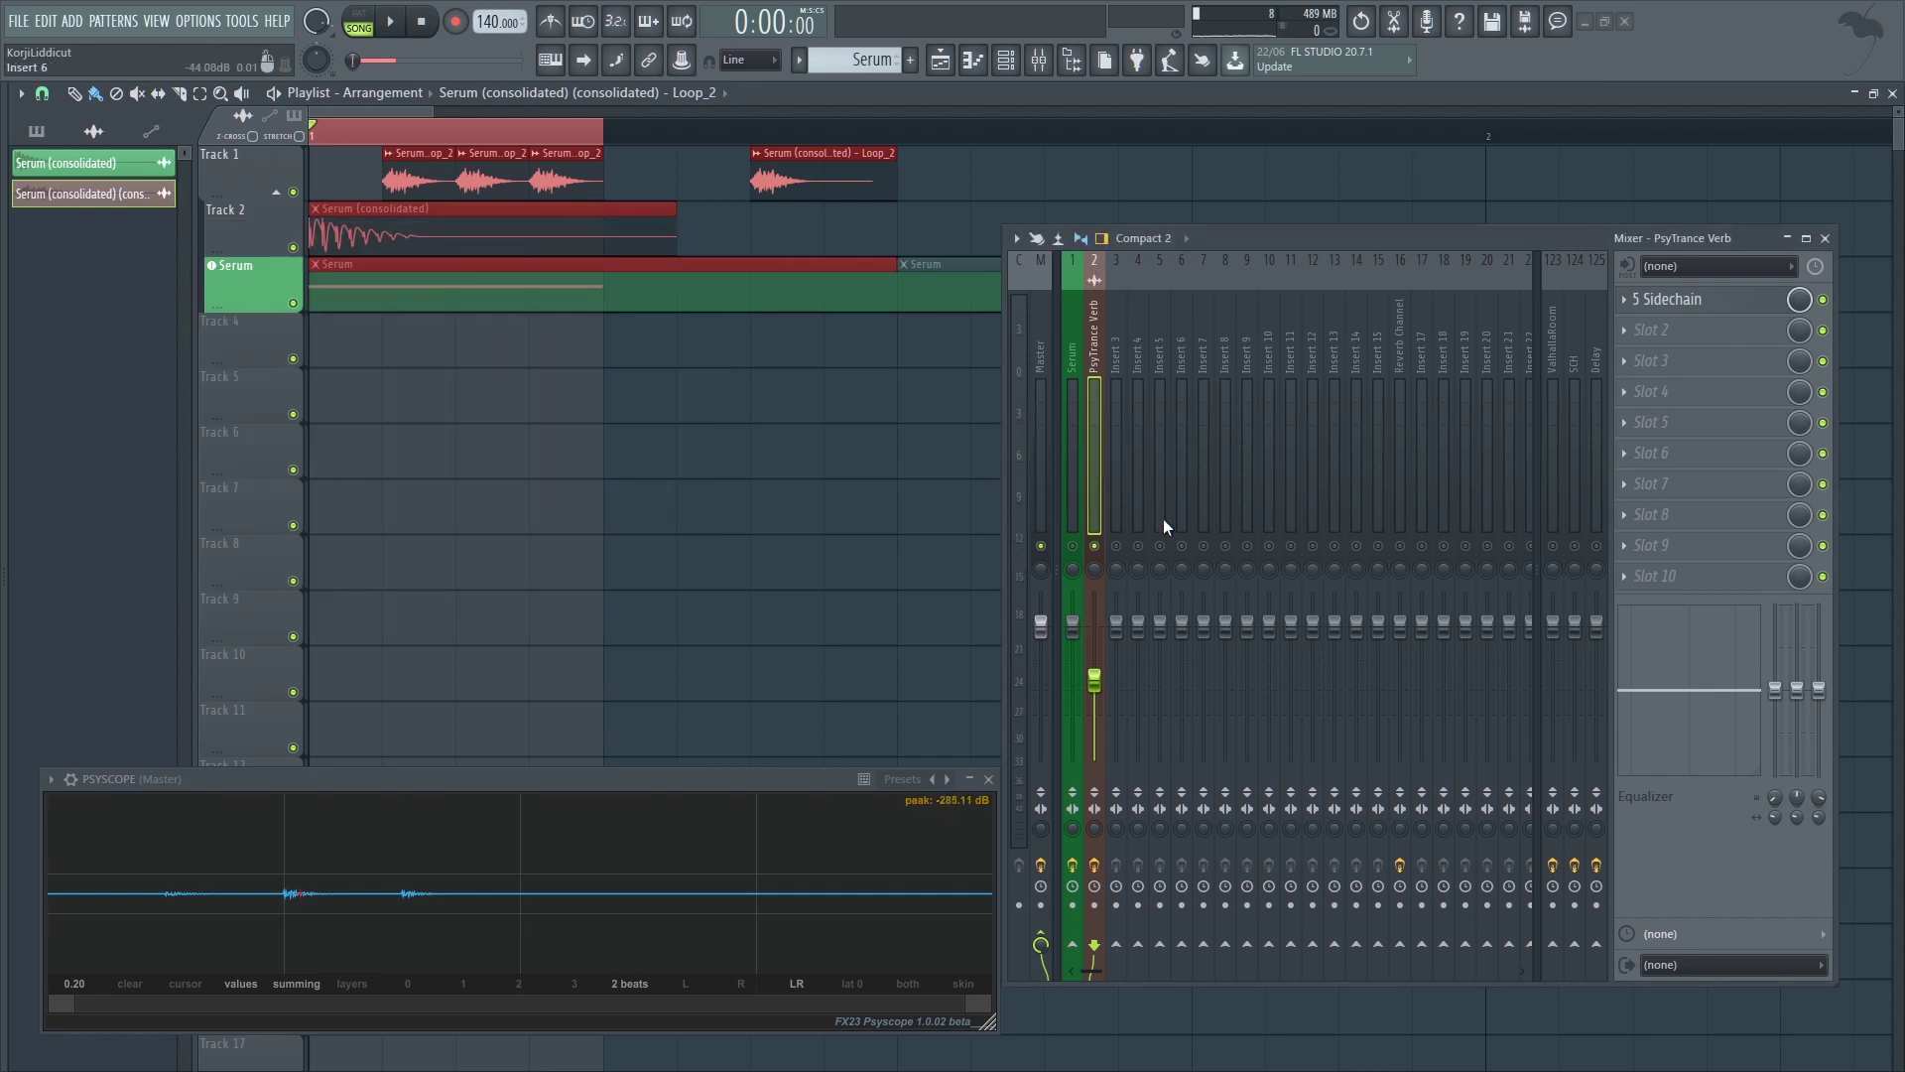
- Add the 100 Hz Cut EQ preset to PsyTrance Verb's second slot and raise its low-cut frequency during playback
left_click(1735, 331)
left_click(1498, 326)
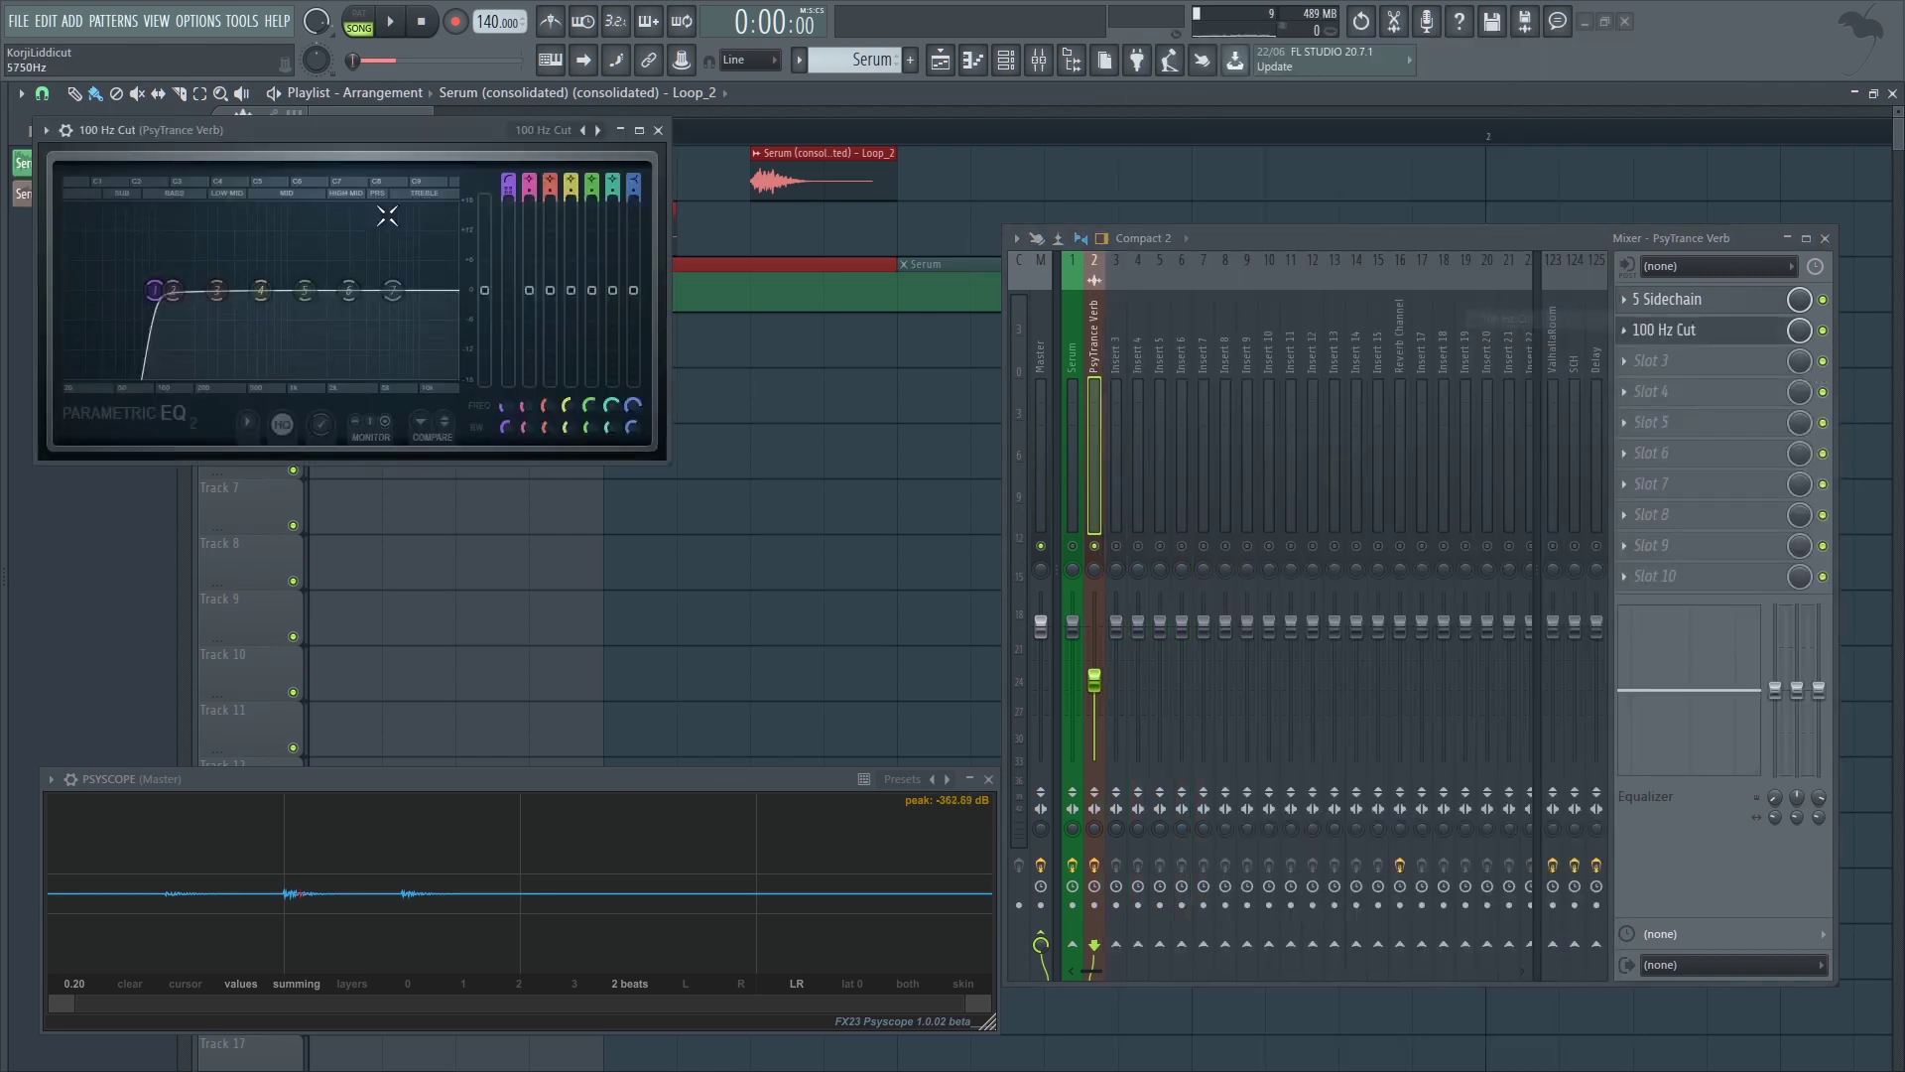
key("space")
left_click_drag(158, 290, 213, 290)
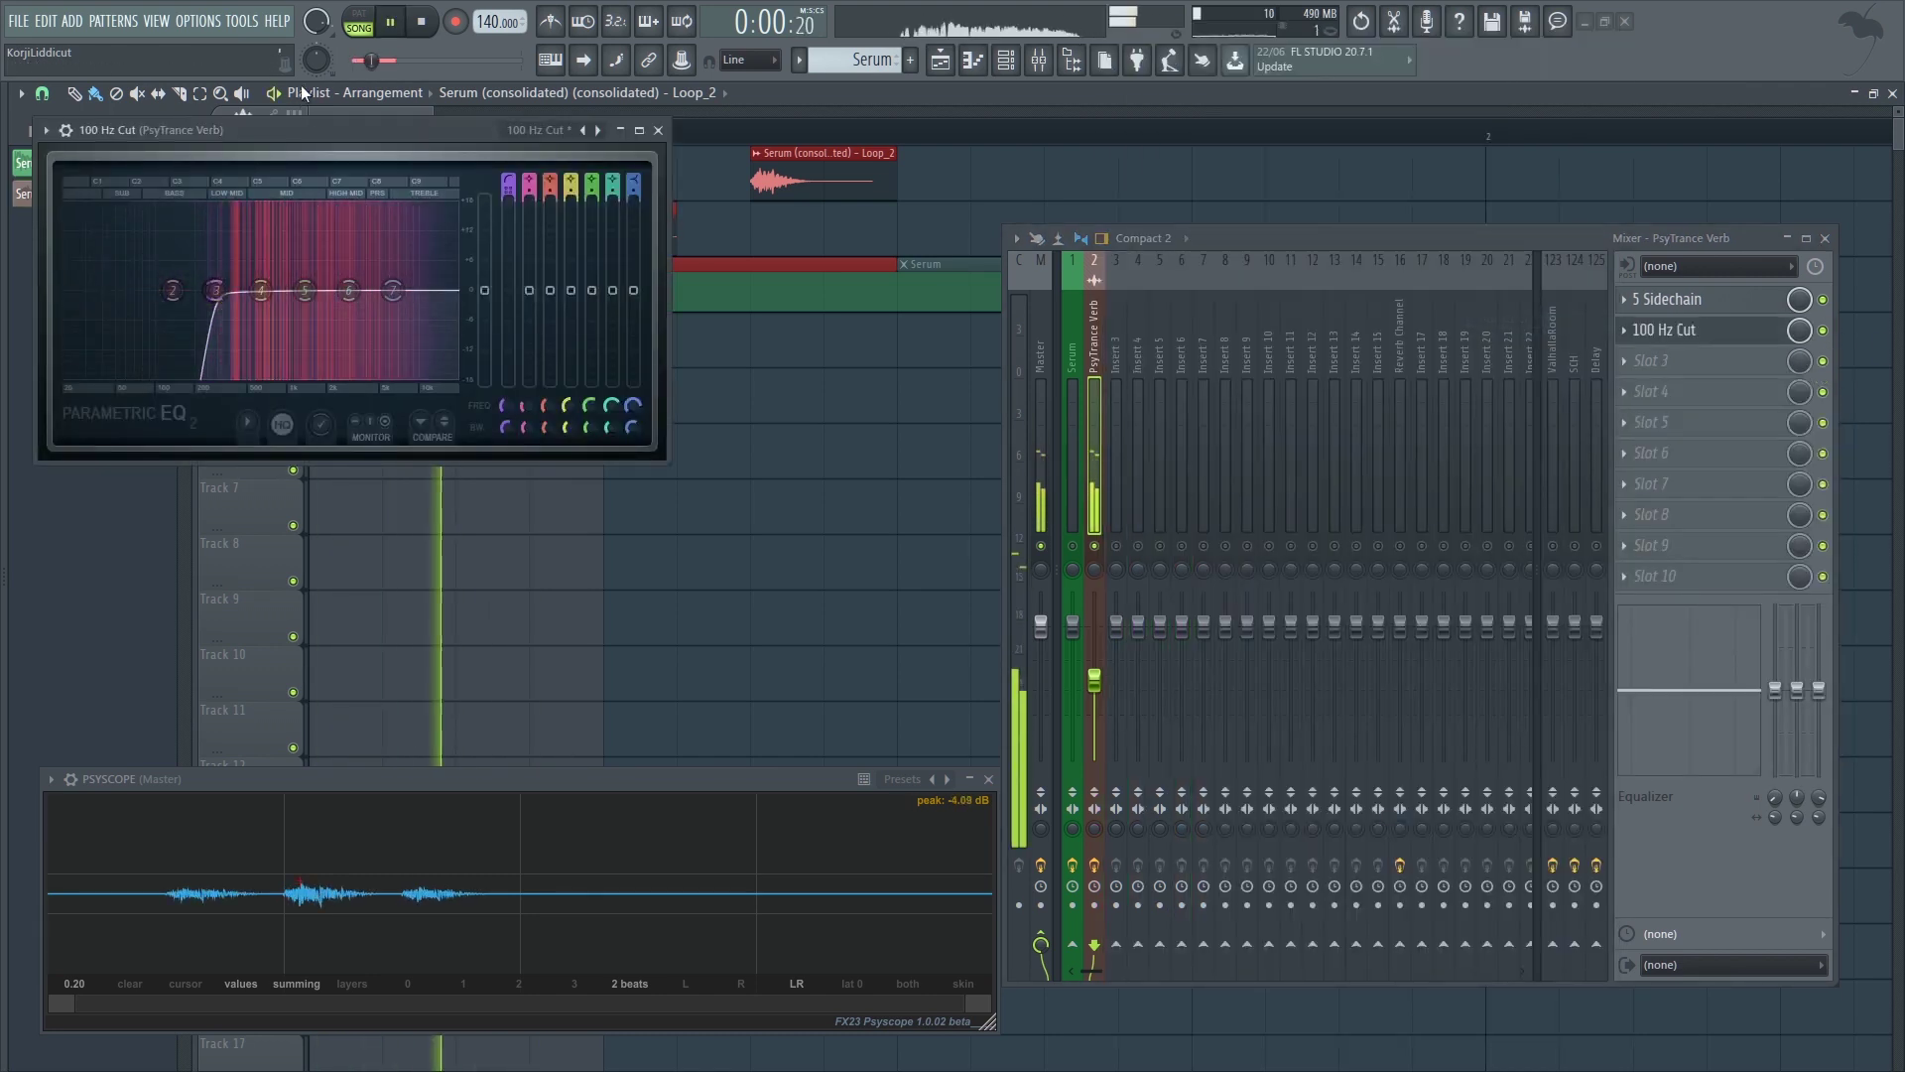
left_click_drag(301, 126, 410, 206)
key("Escape")
key("space")
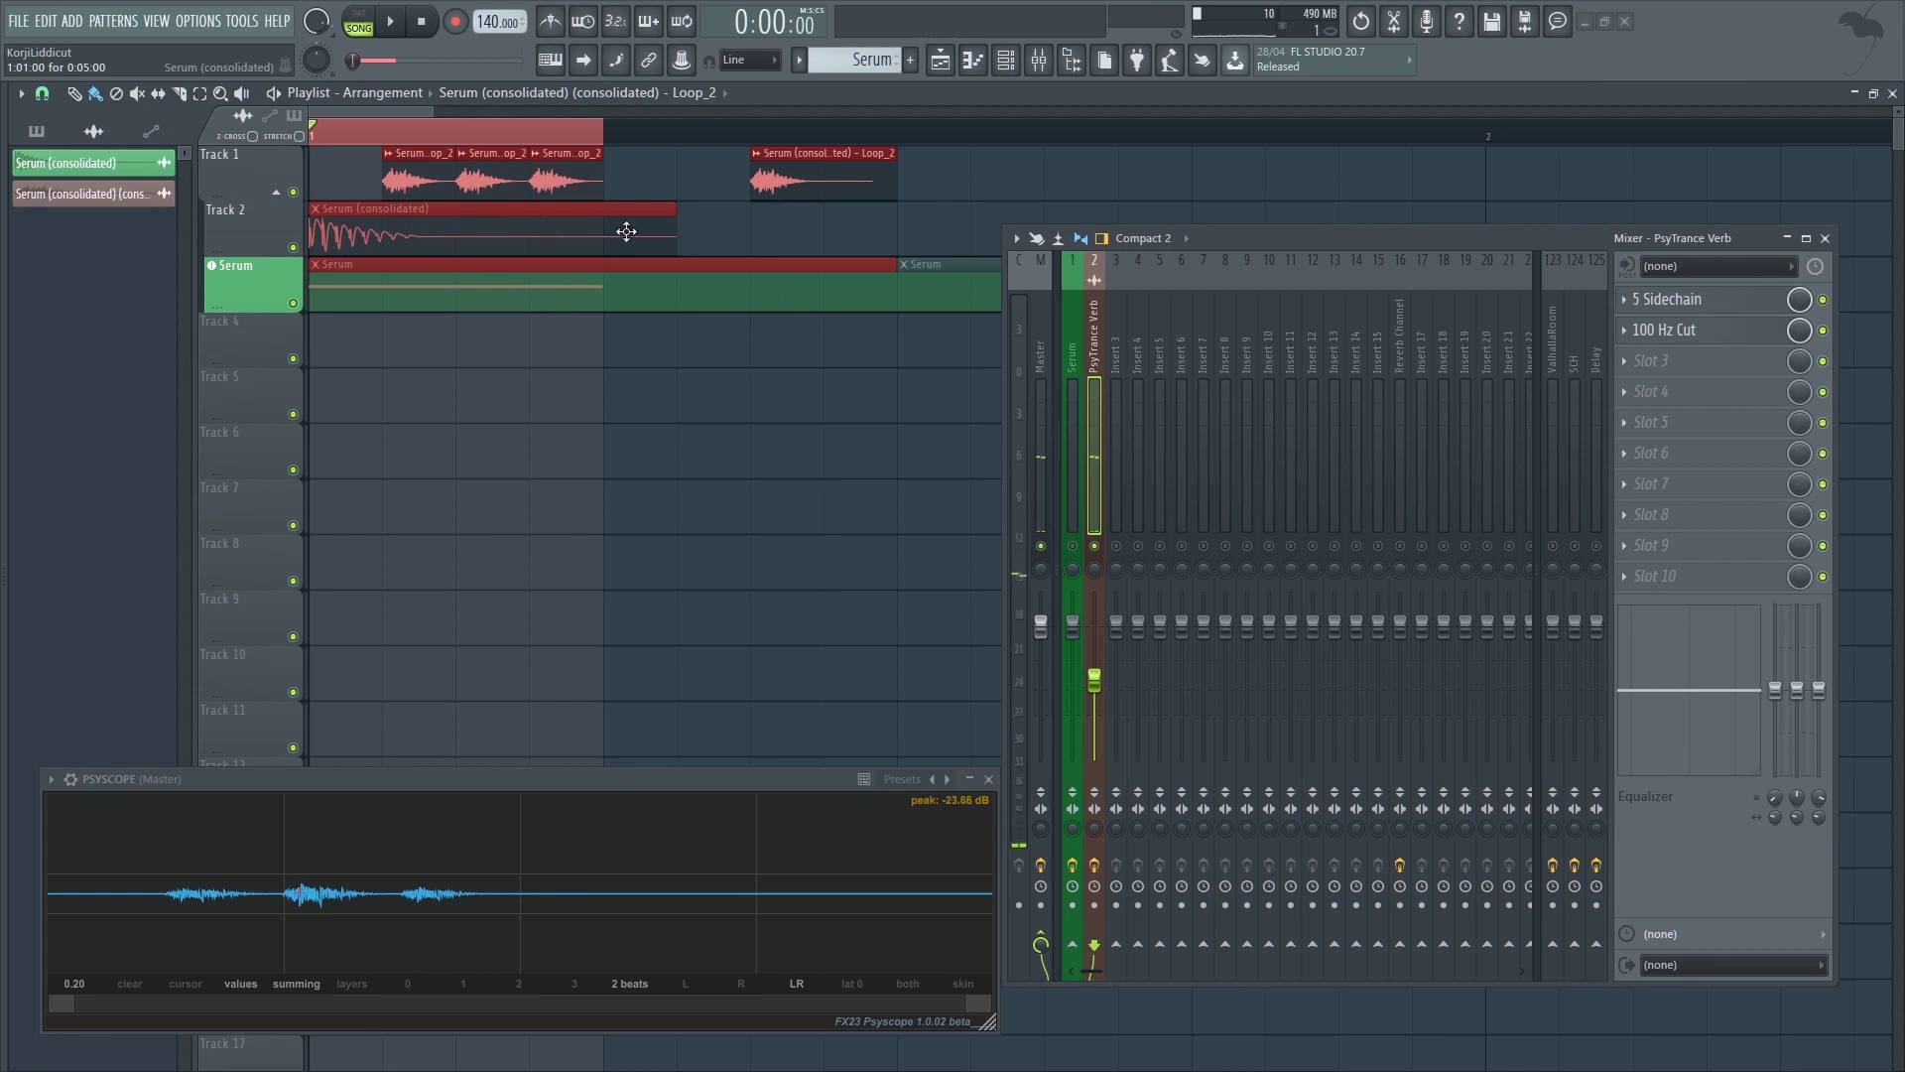
- Open the Track 2 bass clip's sample settings and route it to a free mixer track
double_click(514, 210)
left_click_drag(566, 206, 958, 496)
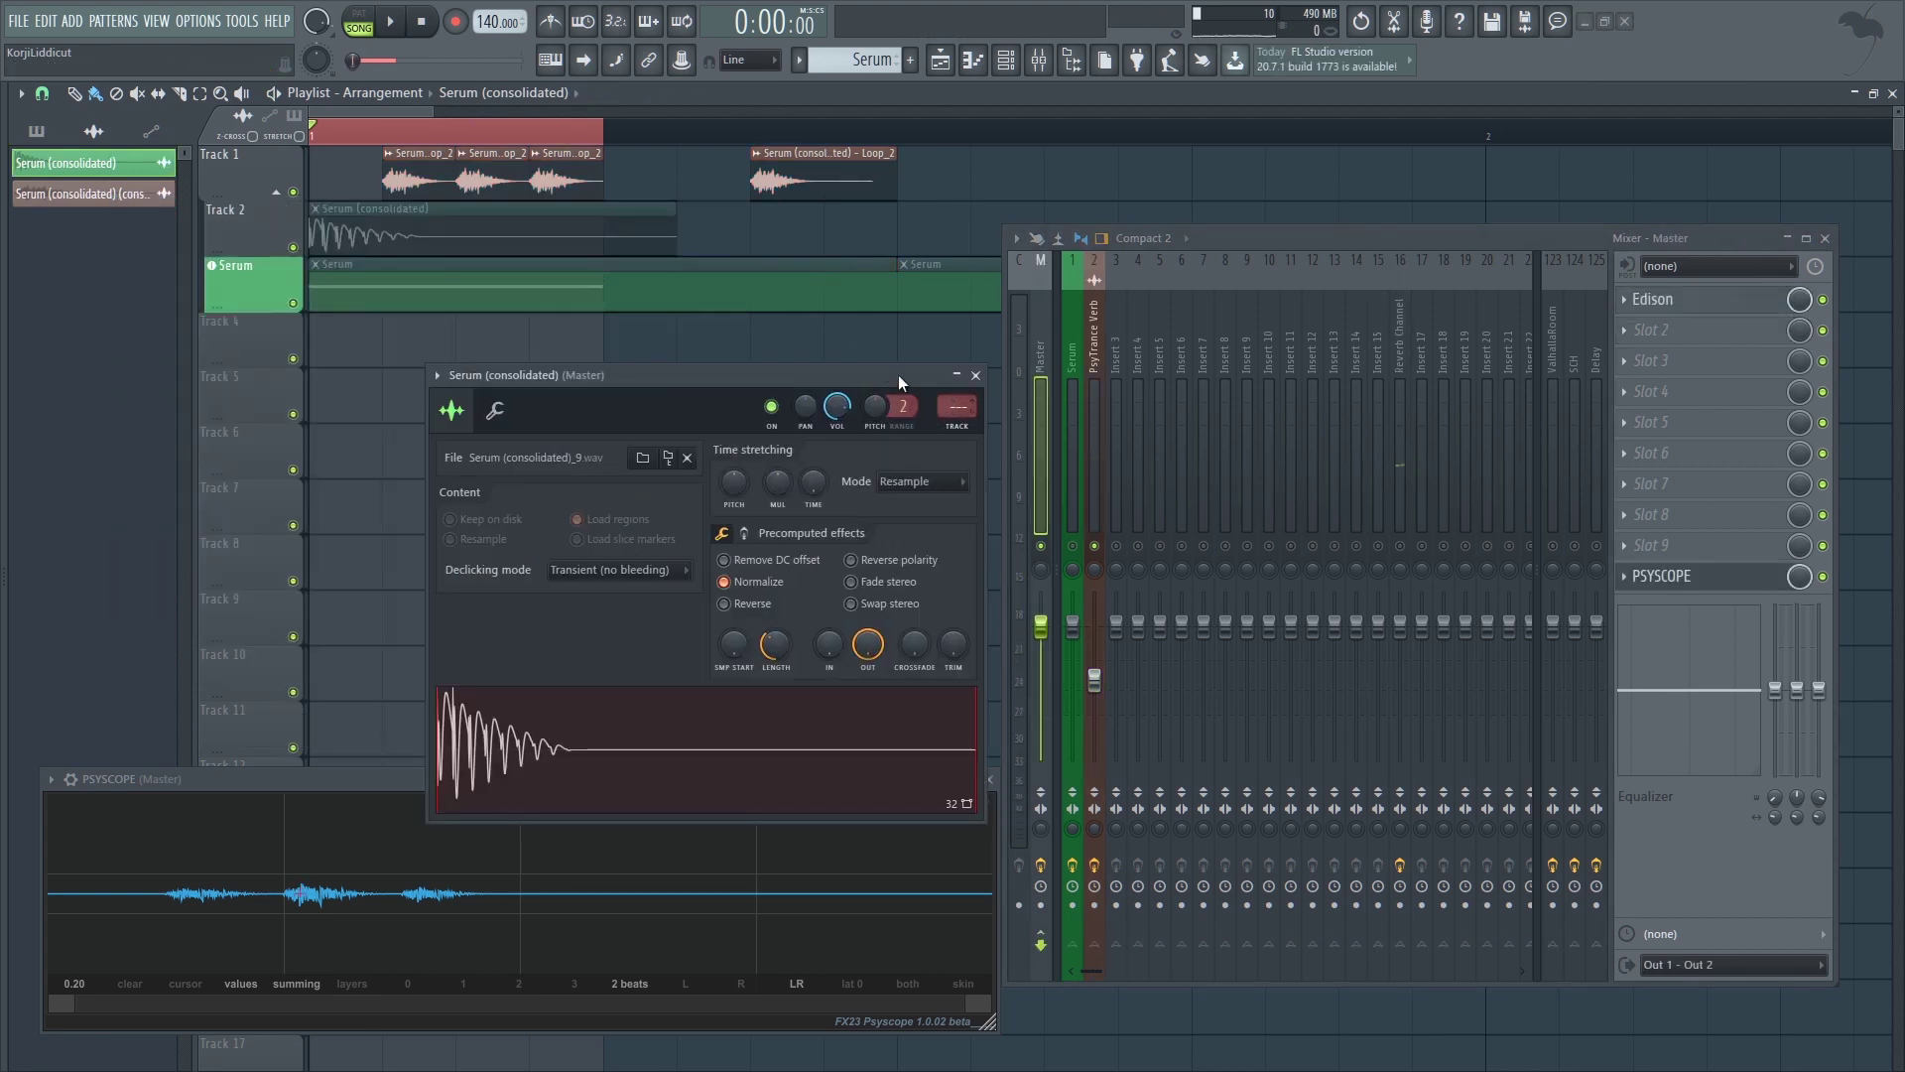
left_click(976, 375)
double_click(378, 217)
key("ctrl+l")
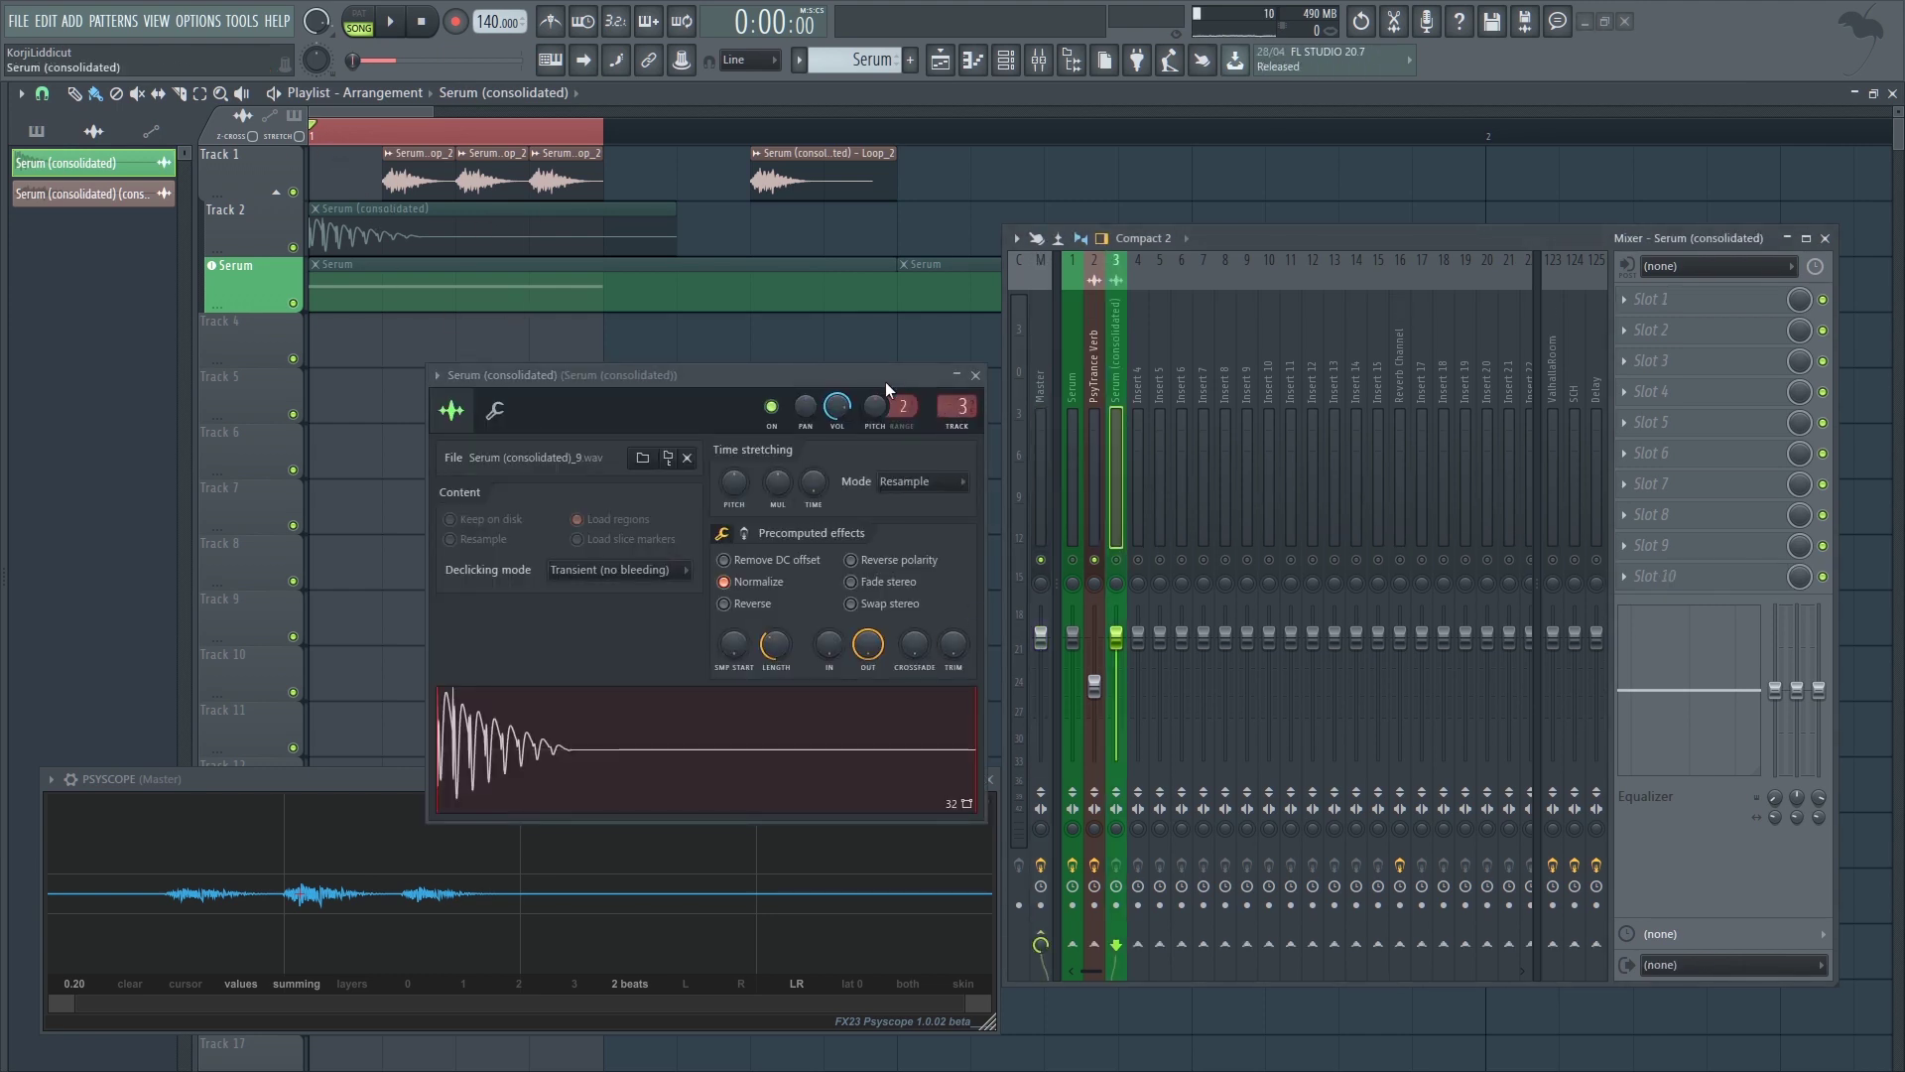
- Arrange the mixer so the consolidated bass sits on insert 1 and the original Serum track on insert 15
key("alt+Left")
key("Right")
key("Left")
key("Left")
key("alt+Right")
key("alt+Right")
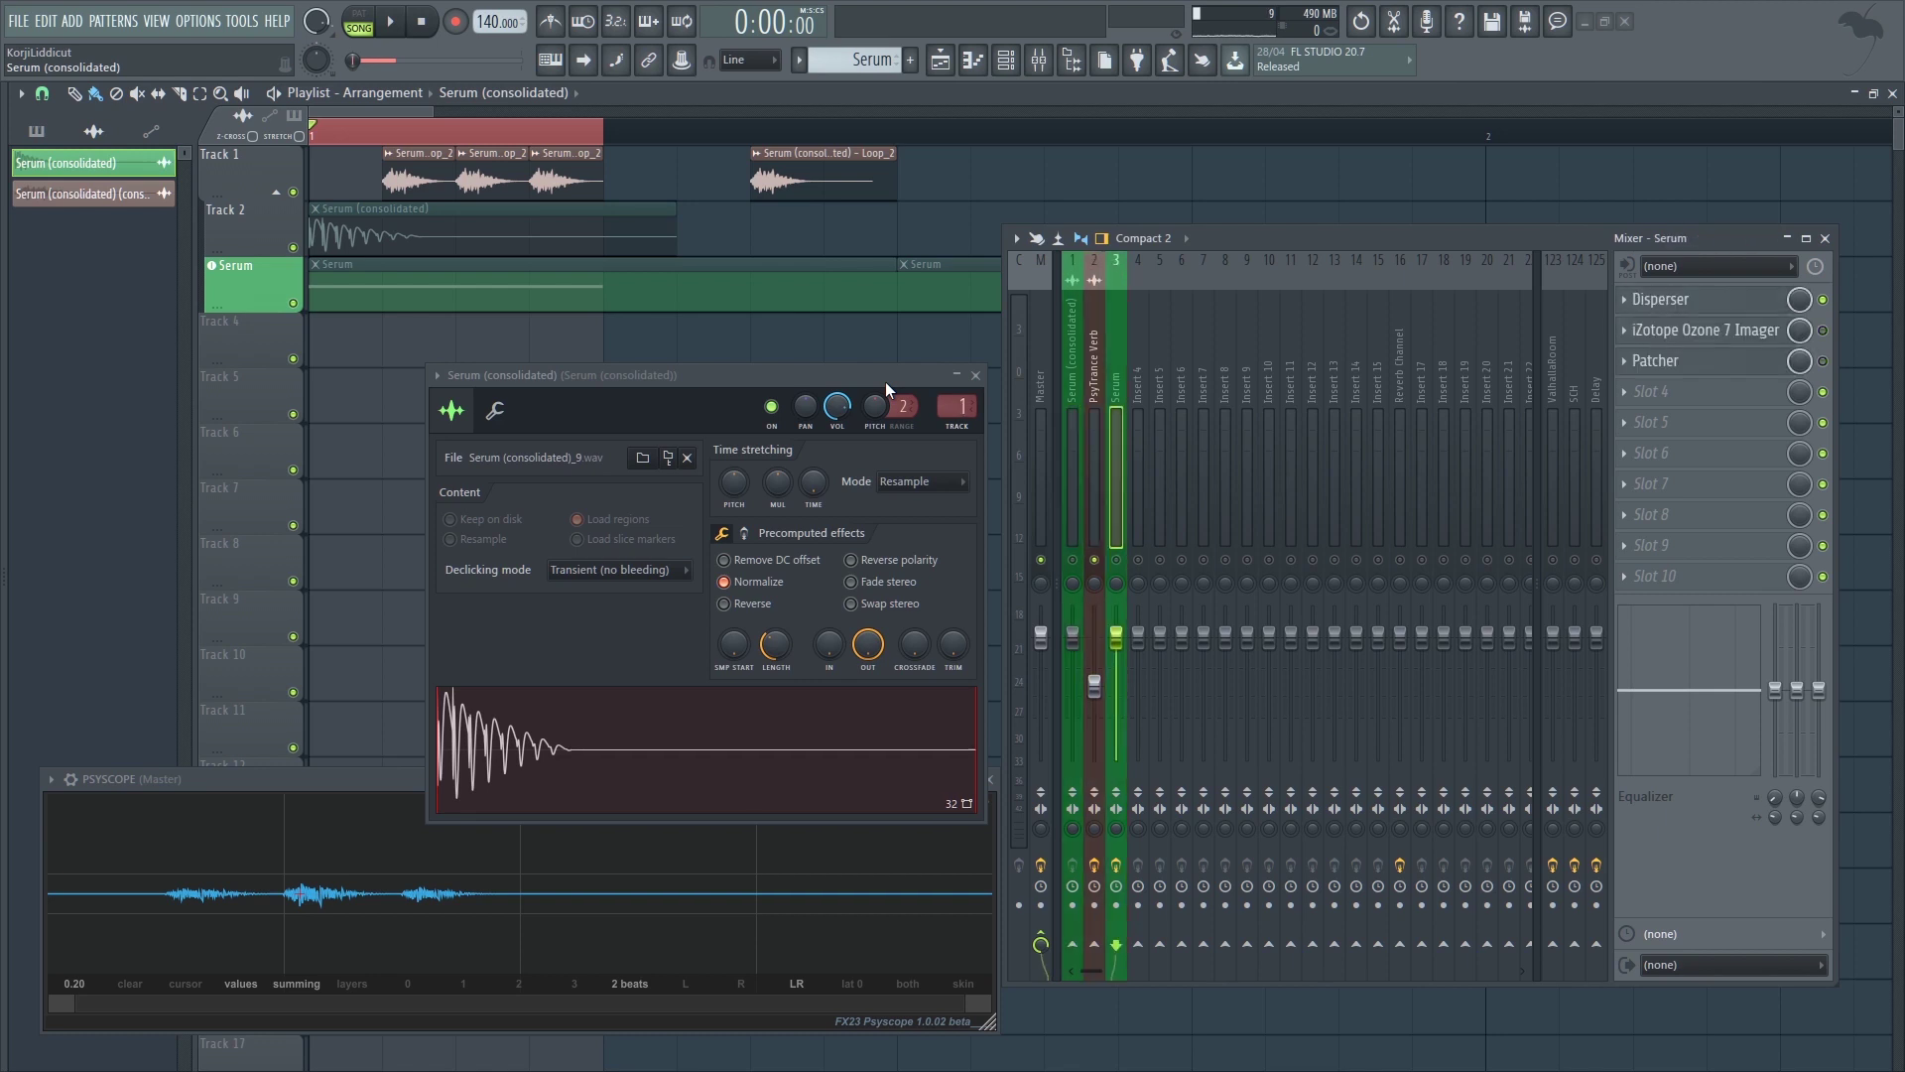
key("alt+Right")
key("alt+Right")
key("alt+Right")
key("alt+Right")
key("alt+Right")
key("alt+Right")
key("alt+Right")
key("alt+Right")
key("alt+Right")
key("alt+Right")
key("alt+Right")
key("alt+Right")
- Rename the consolidated bass's mixer track on insert 1 as PsyBass
key("Left")
key("Left")
key("Left")
key("Left")
key("Left")
key("Left")
key("Left")
key("Left")
key("Left")
key("Left")
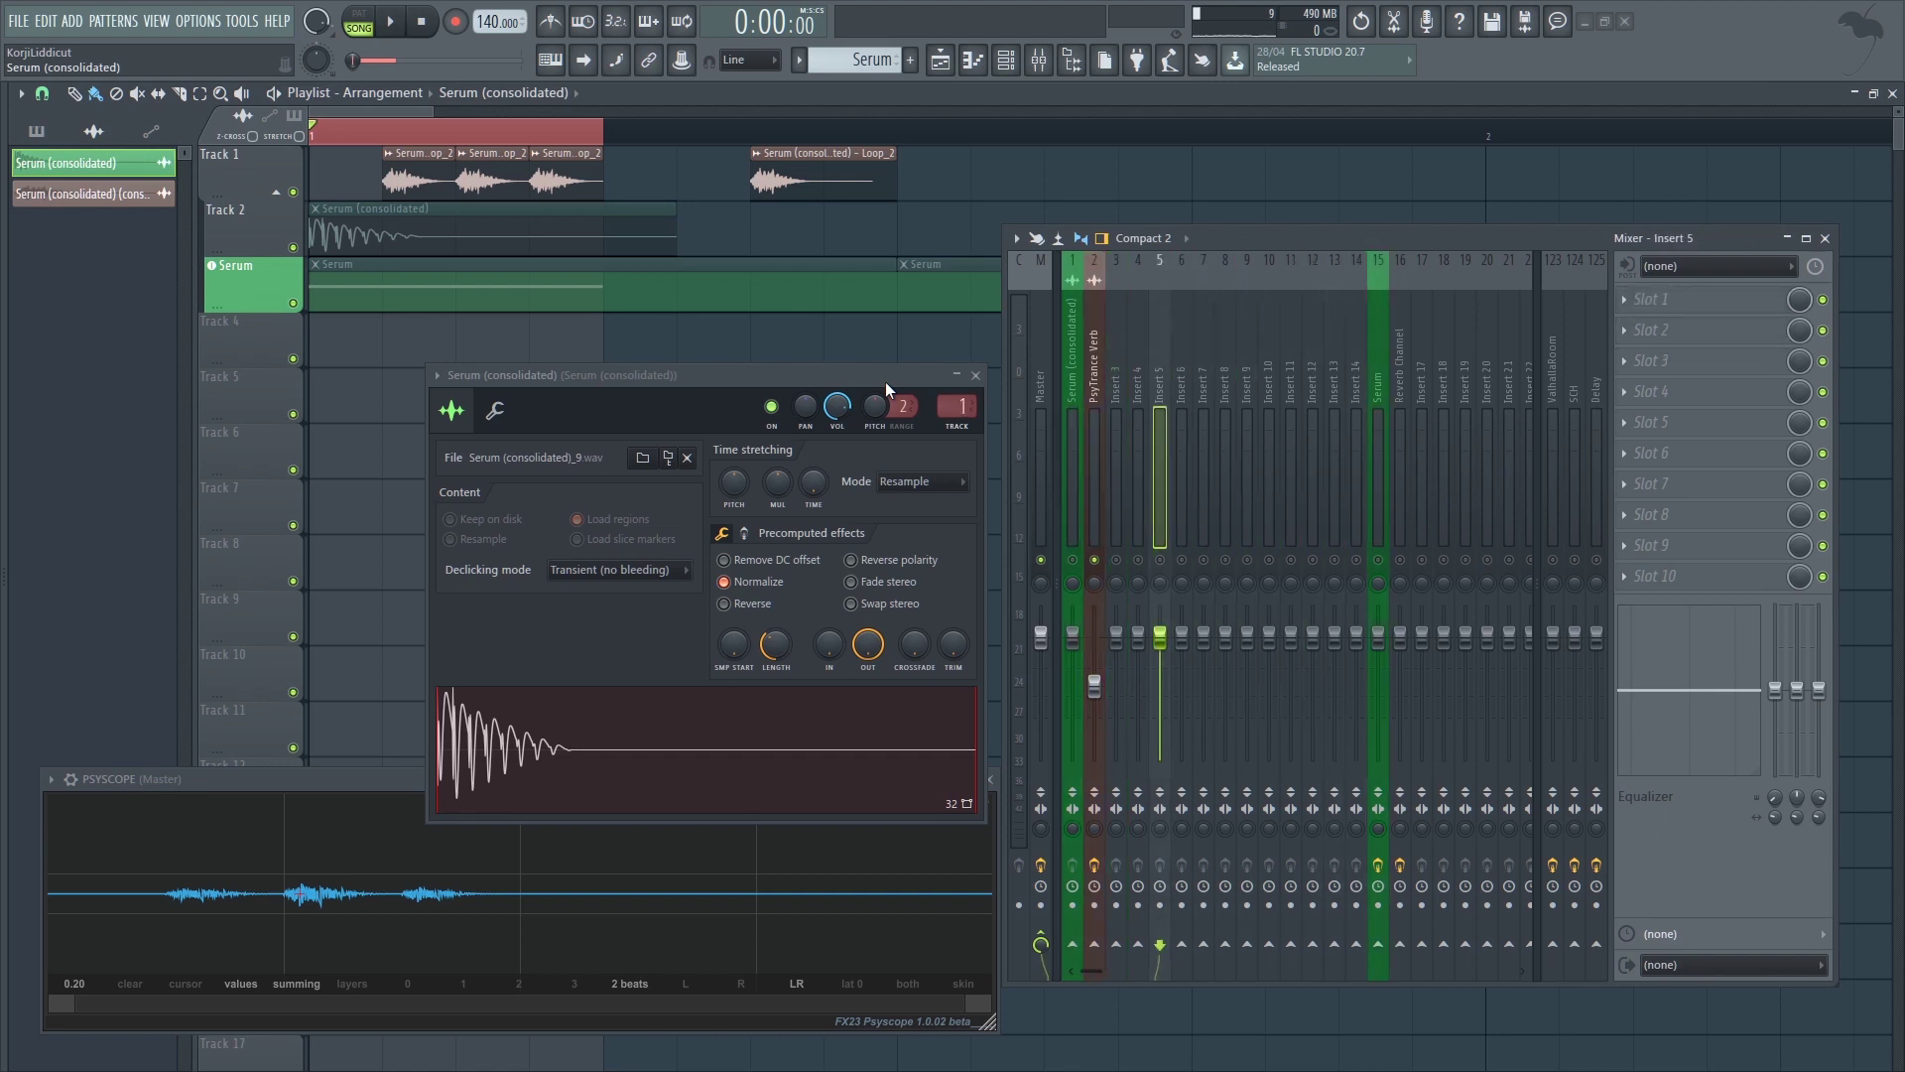
key("Left")
key("Left")
key("Left")
key("Left")
key("F2")
type("Ps")
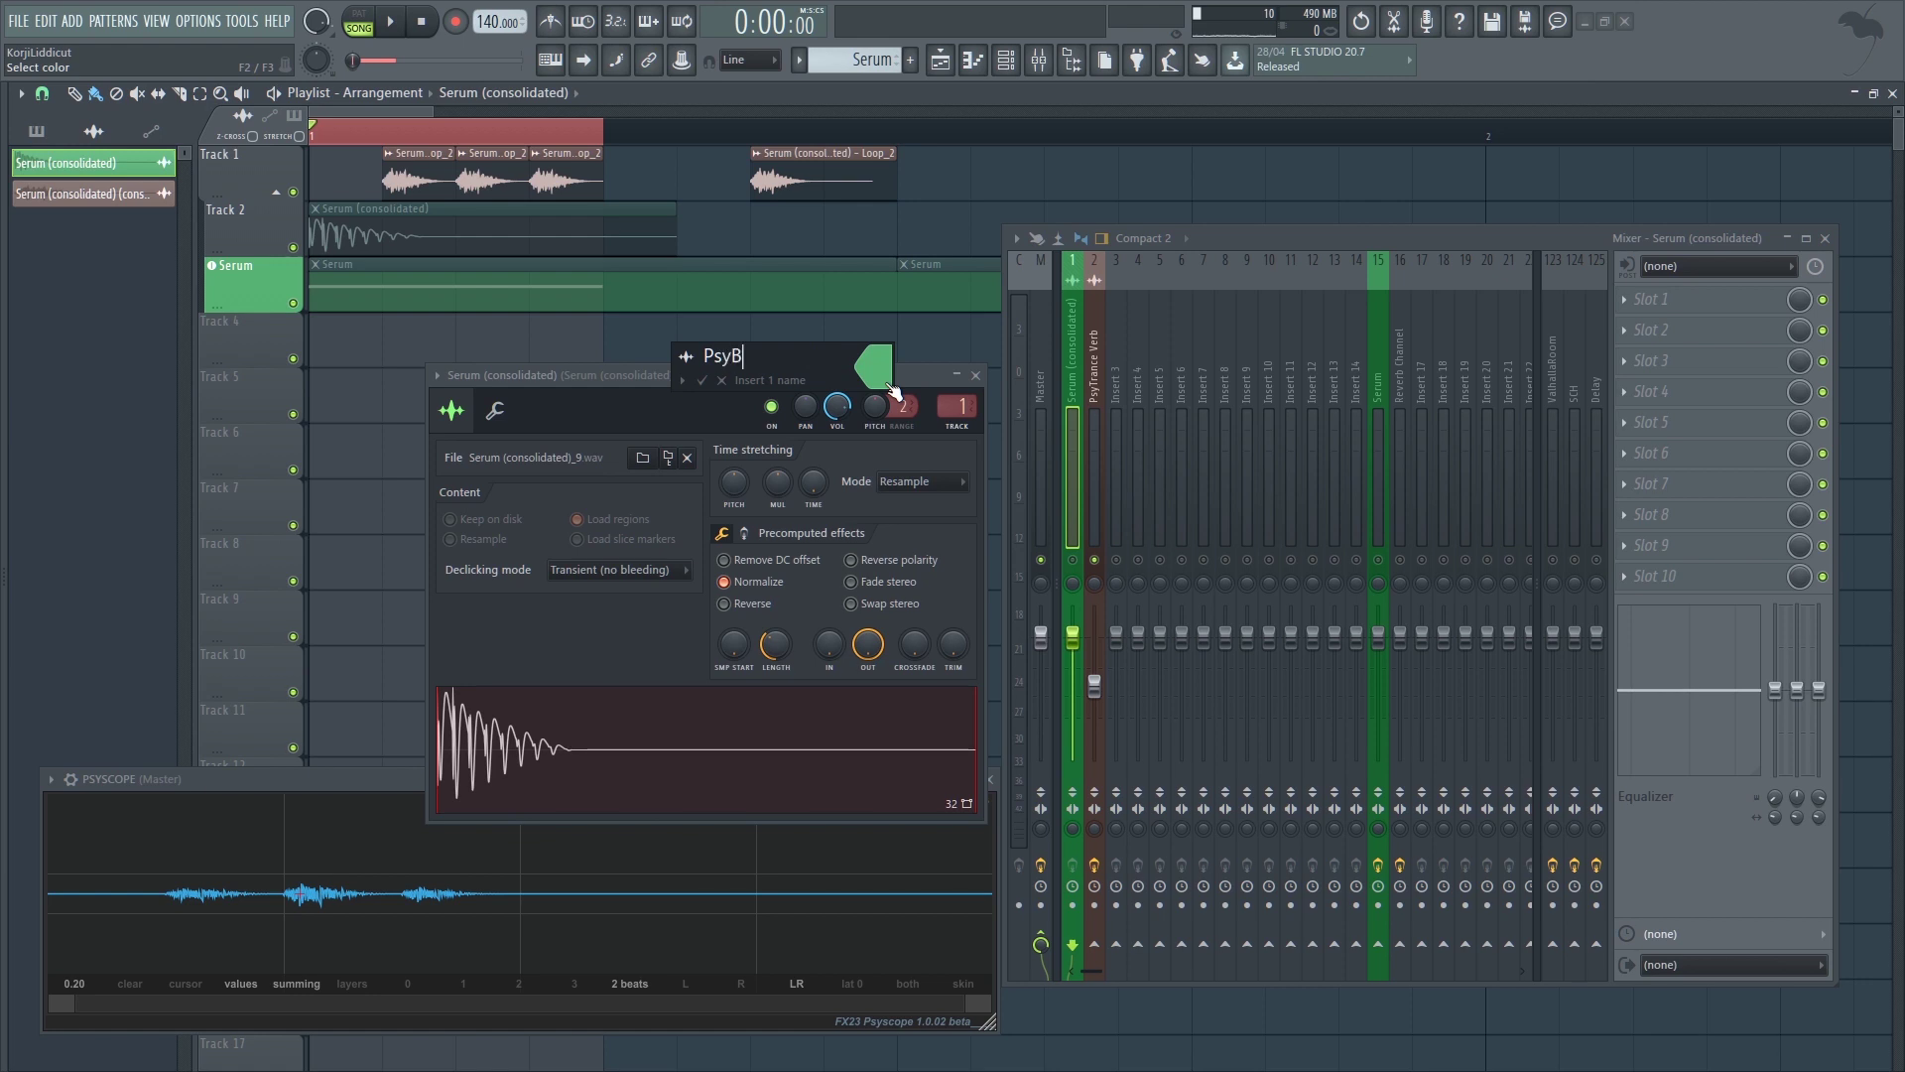
type("yBass")
key("Return")
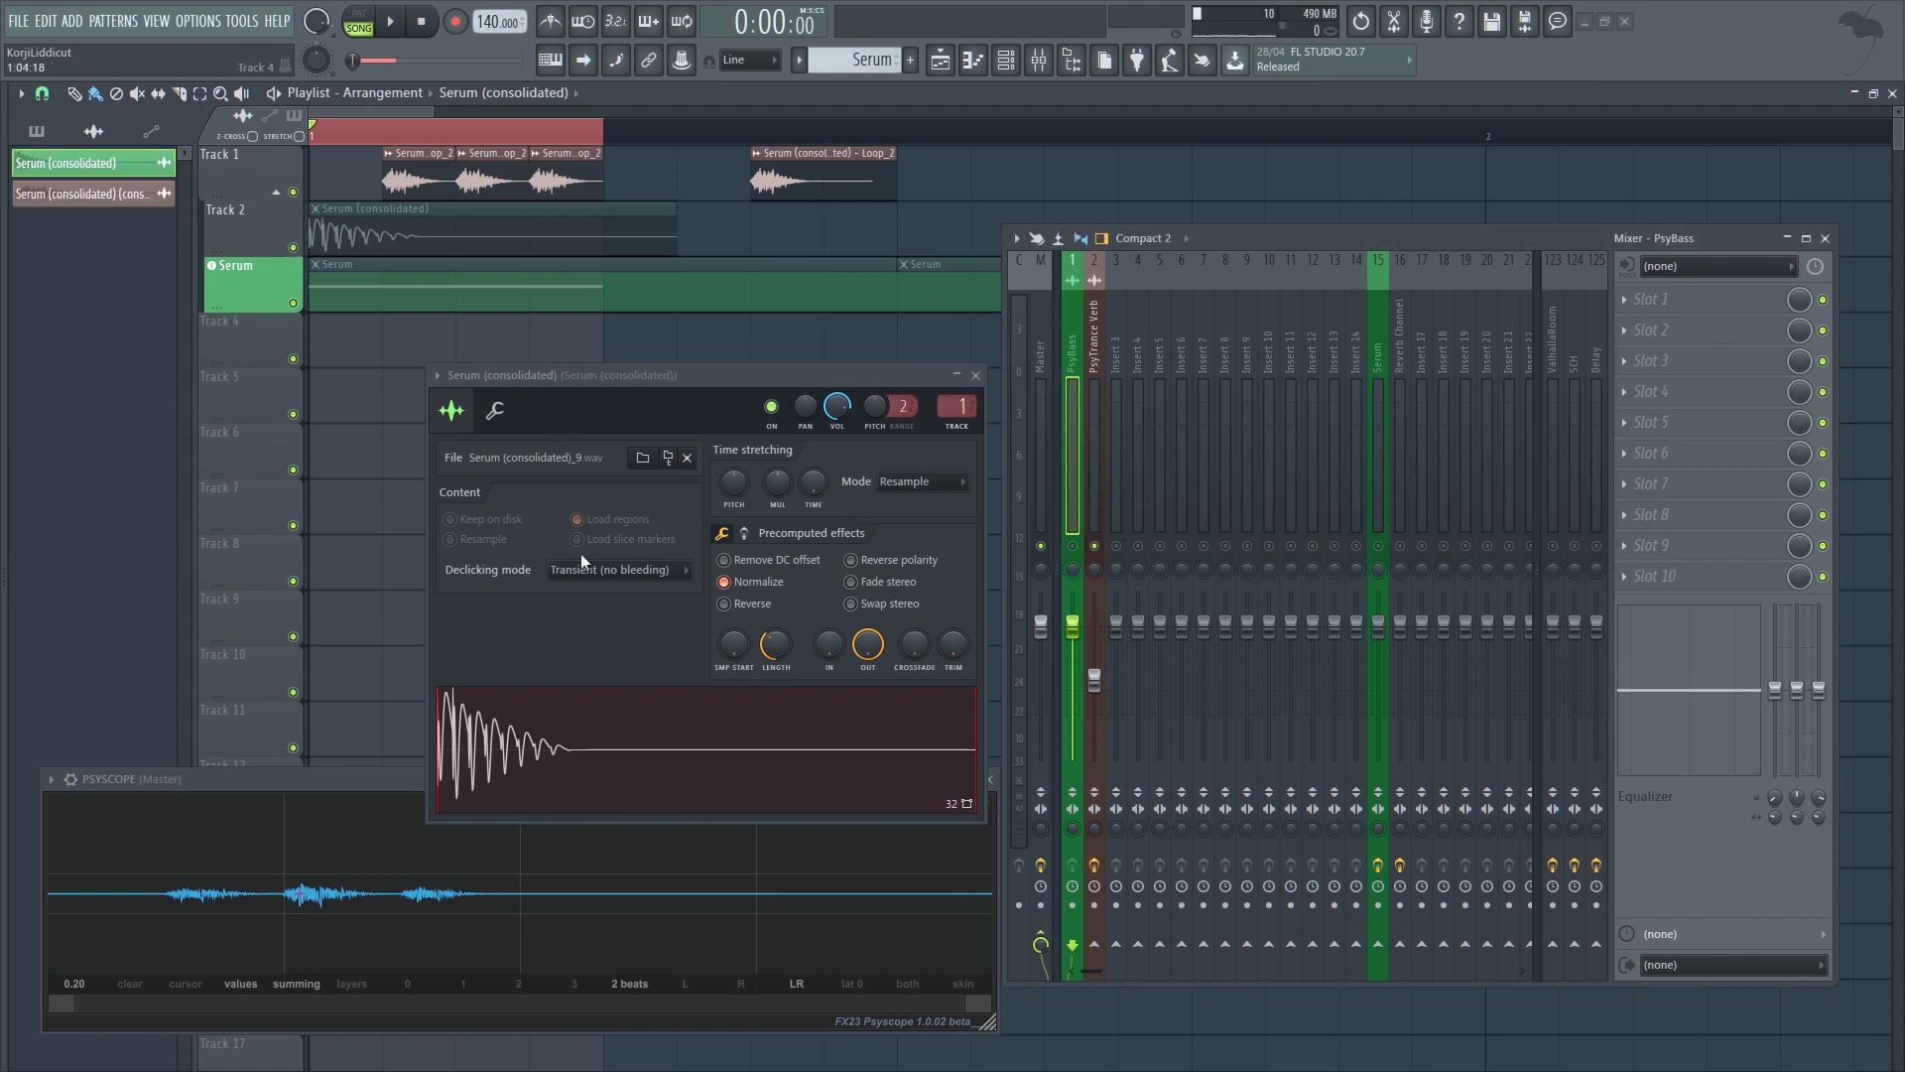
- Preview the consolidated bass sample and raise its length setting to the maximum
left_click(638, 749)
left_click_drag(776, 648, 776, 586)
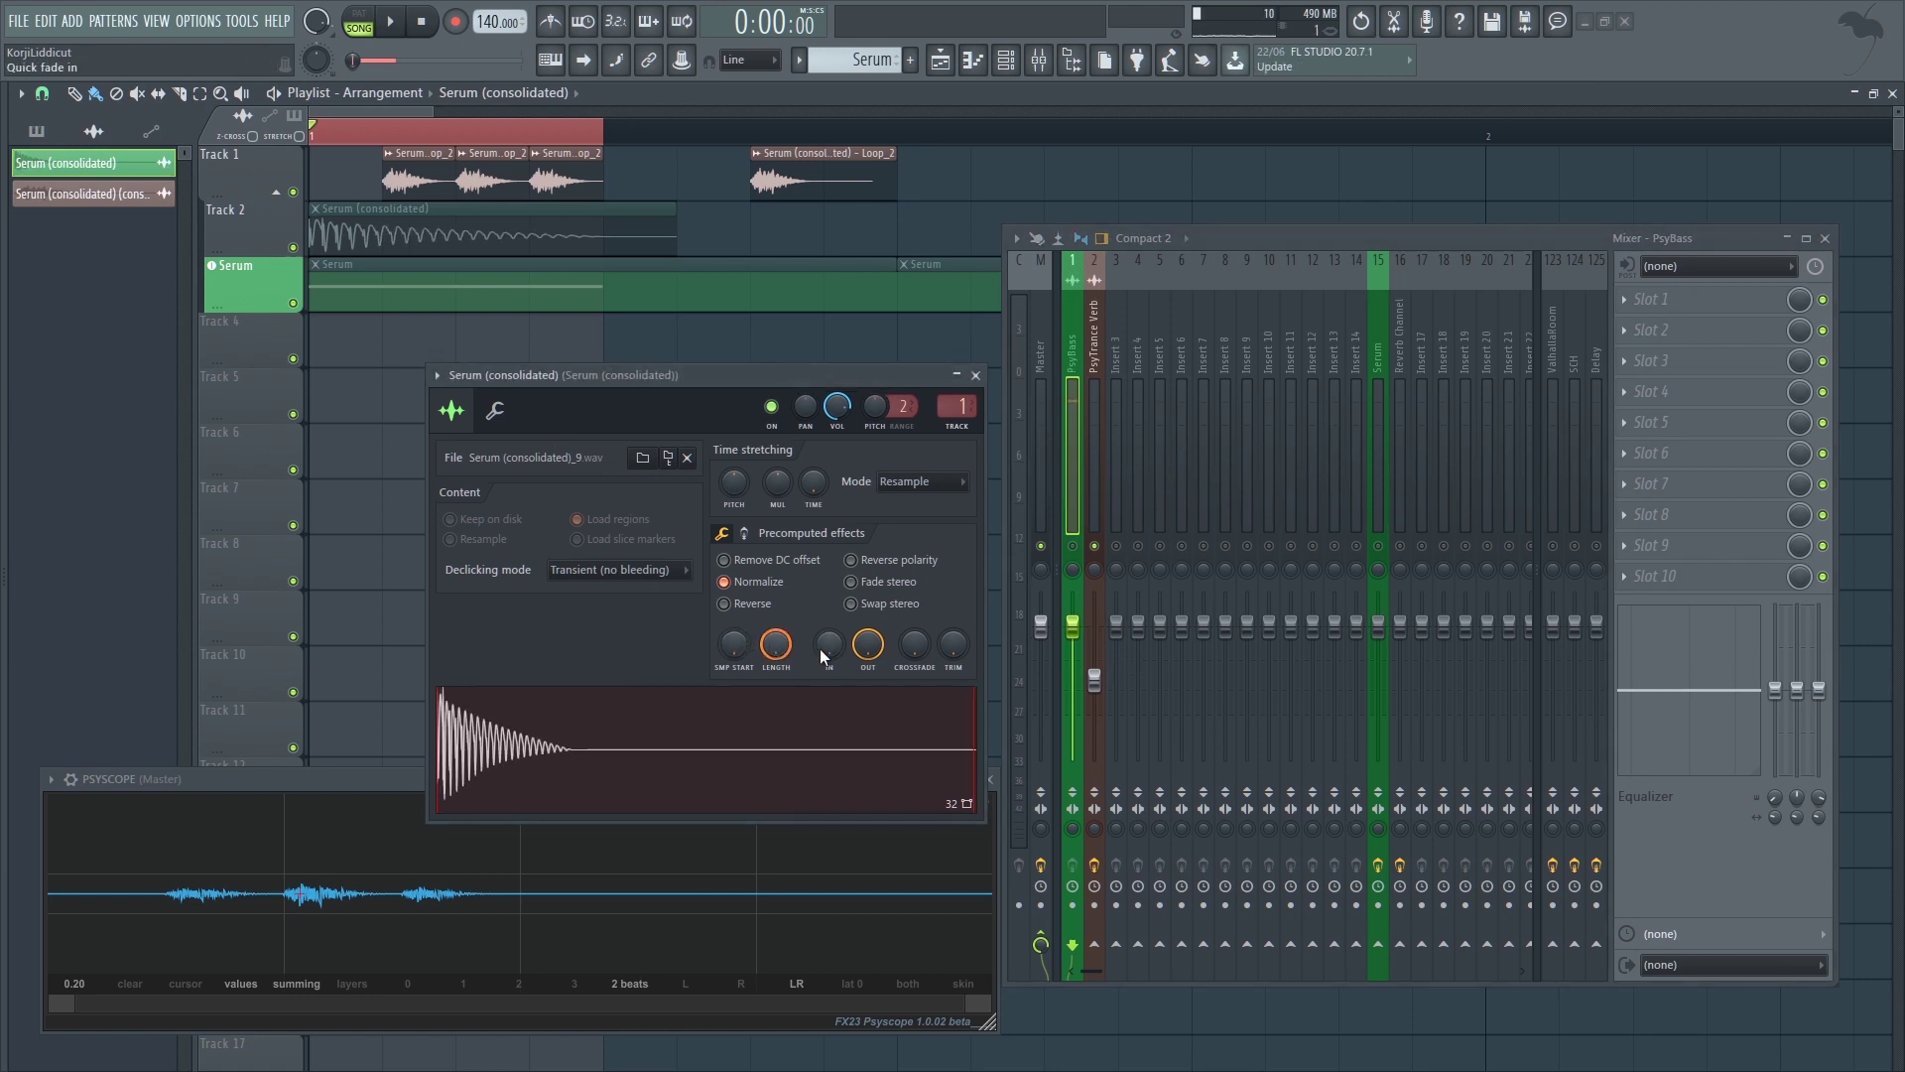
- Remove the fade-out from the consolidated bass sample, preview the result, and close its sample settings
left_click_drag(863, 650, 864, 710)
left_click(824, 748)
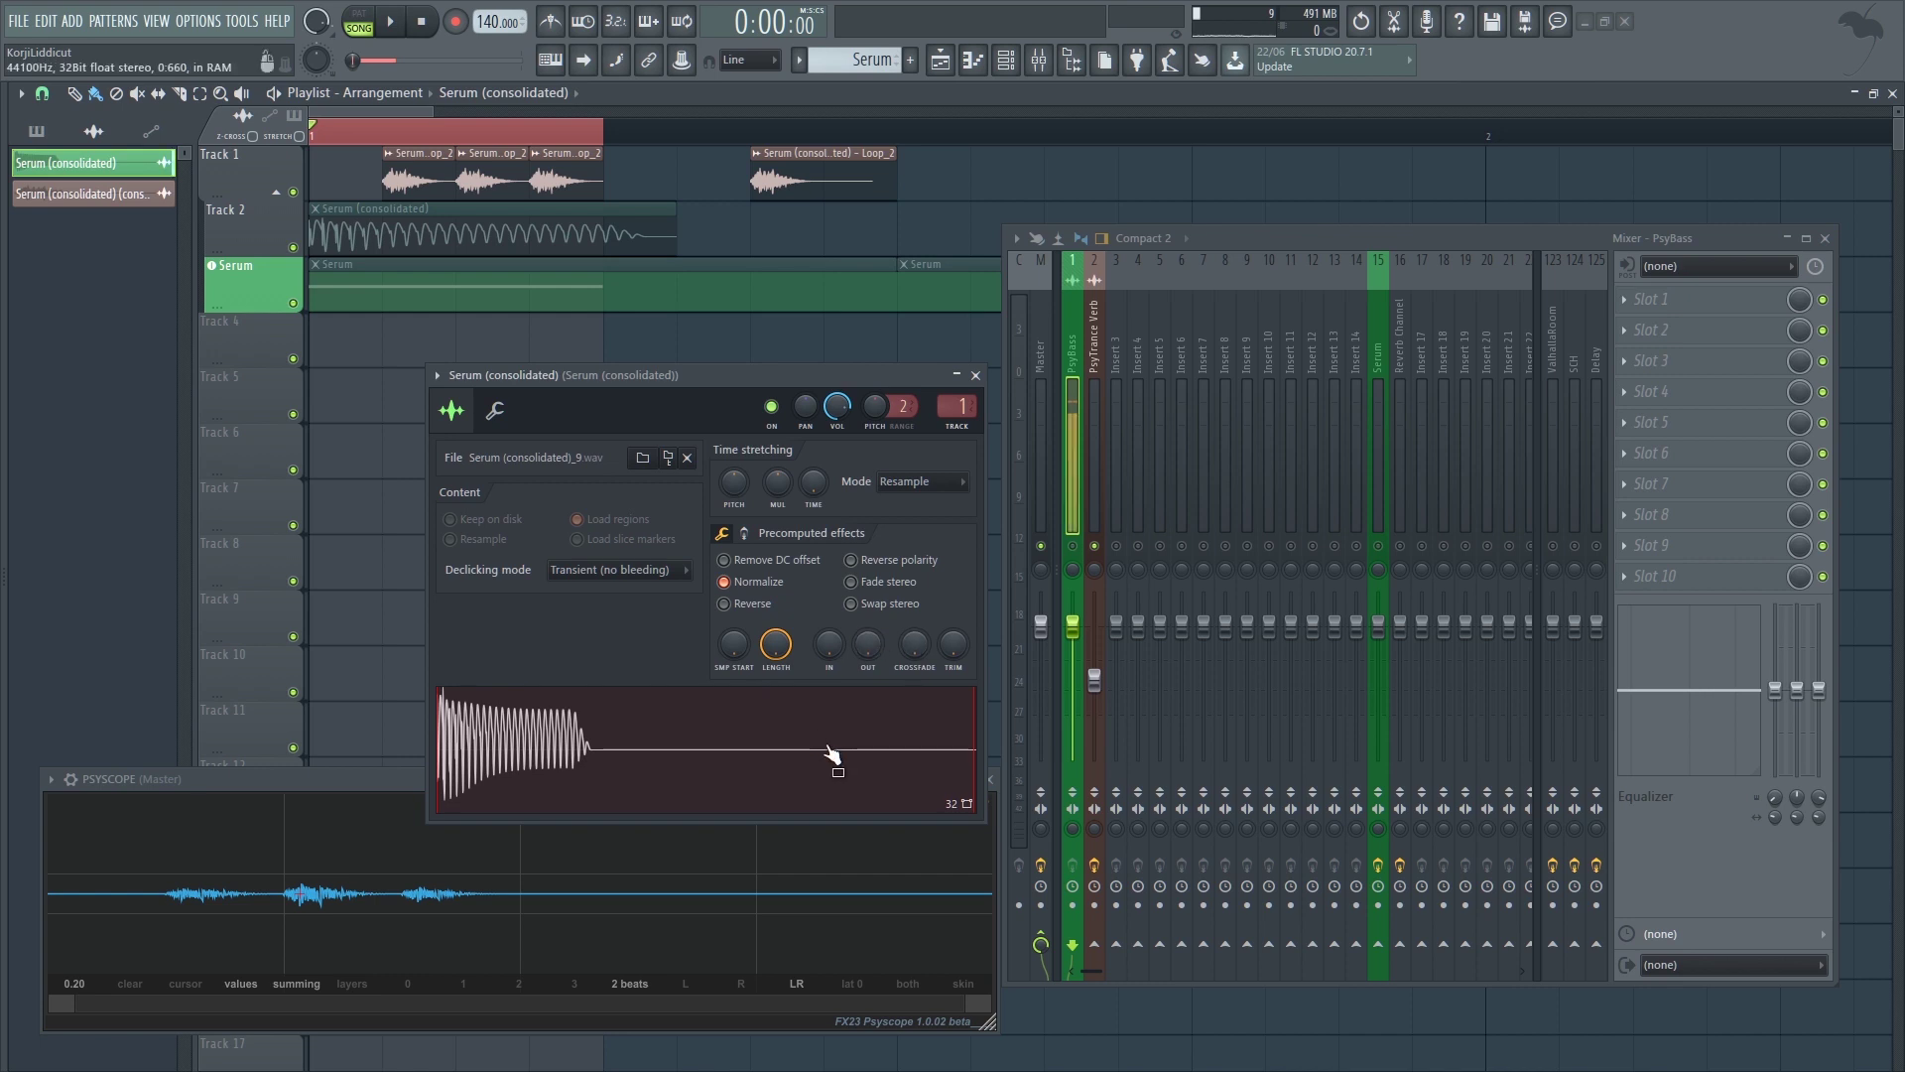
left_click(1073, 546)
left_click(690, 740)
left_click(976, 375)
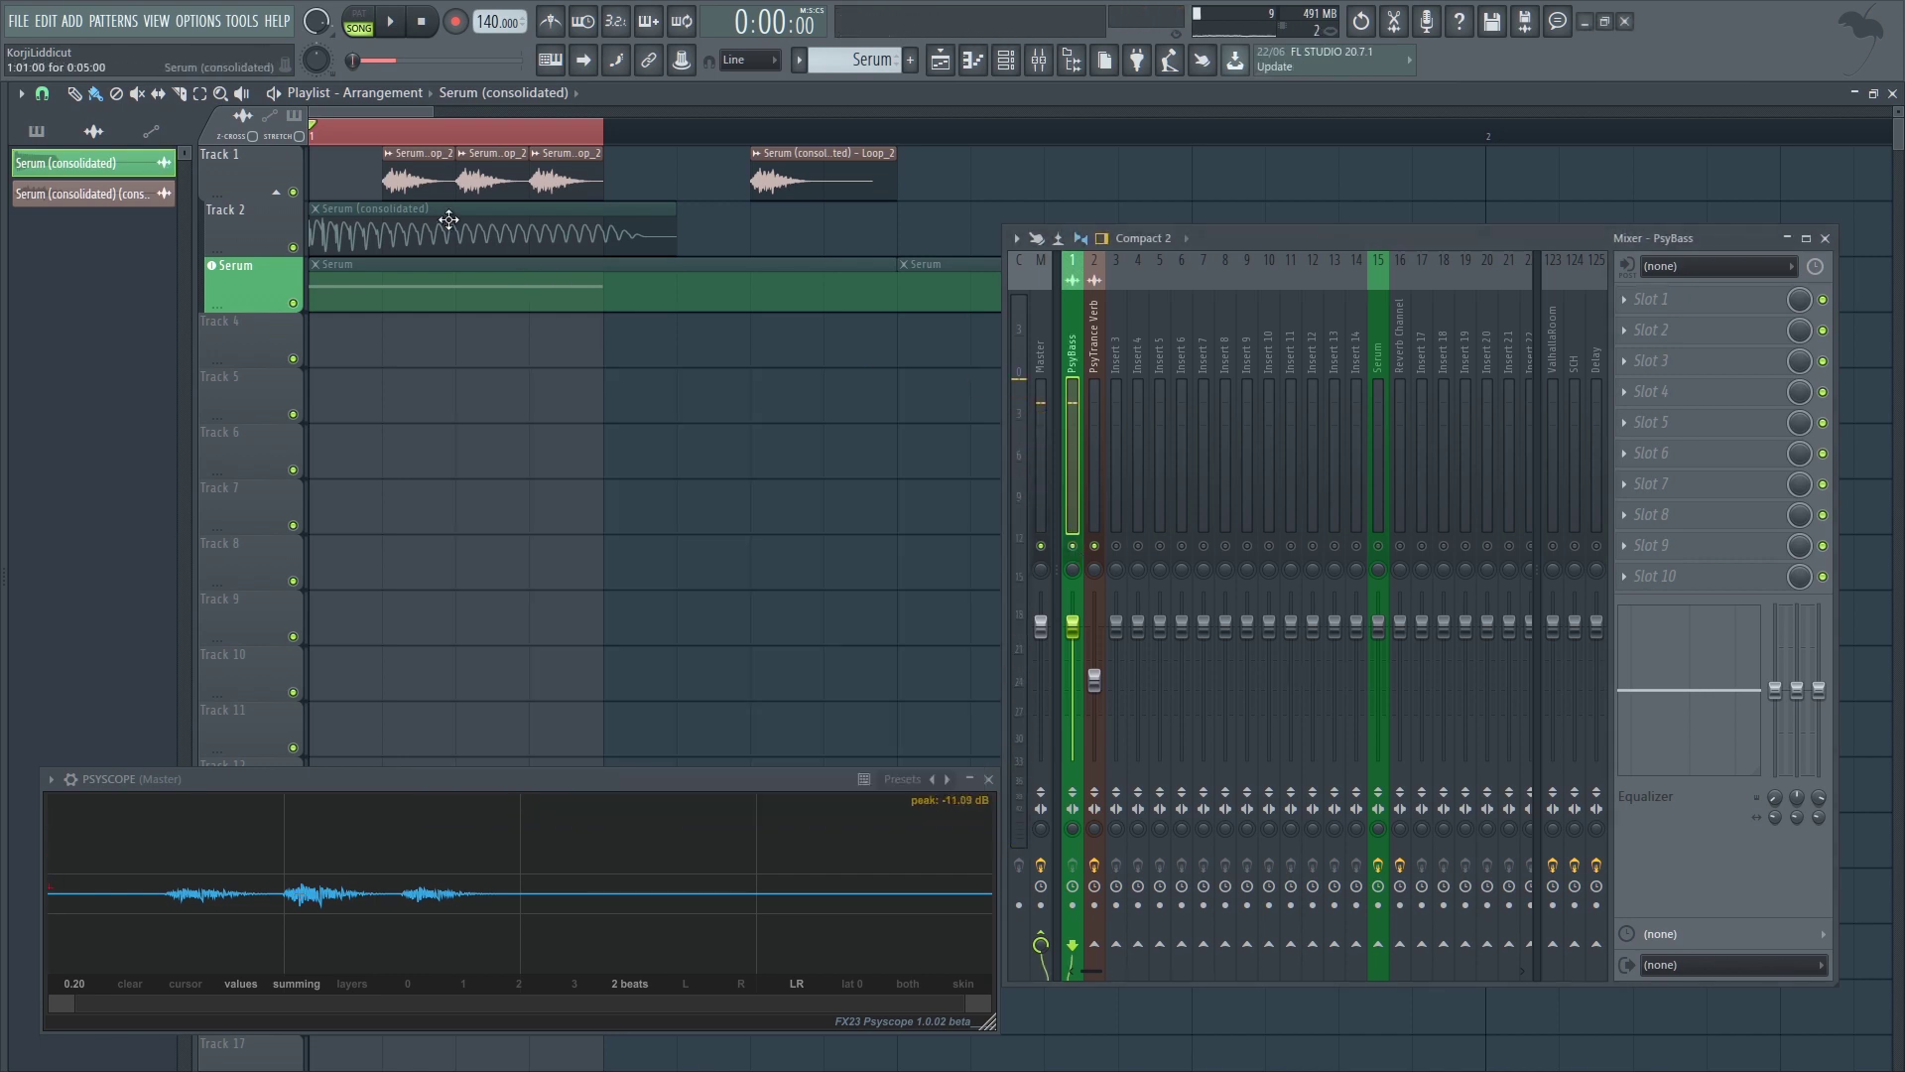
- Trim the Track 2 bass clip to one step, place it at 1:02:00 under the first reverb clip, and unmute it
key("b")
right_click(406, 238)
scroll(314, 230, "up", 3)
left_click_drag(418, 214, 579, 214)
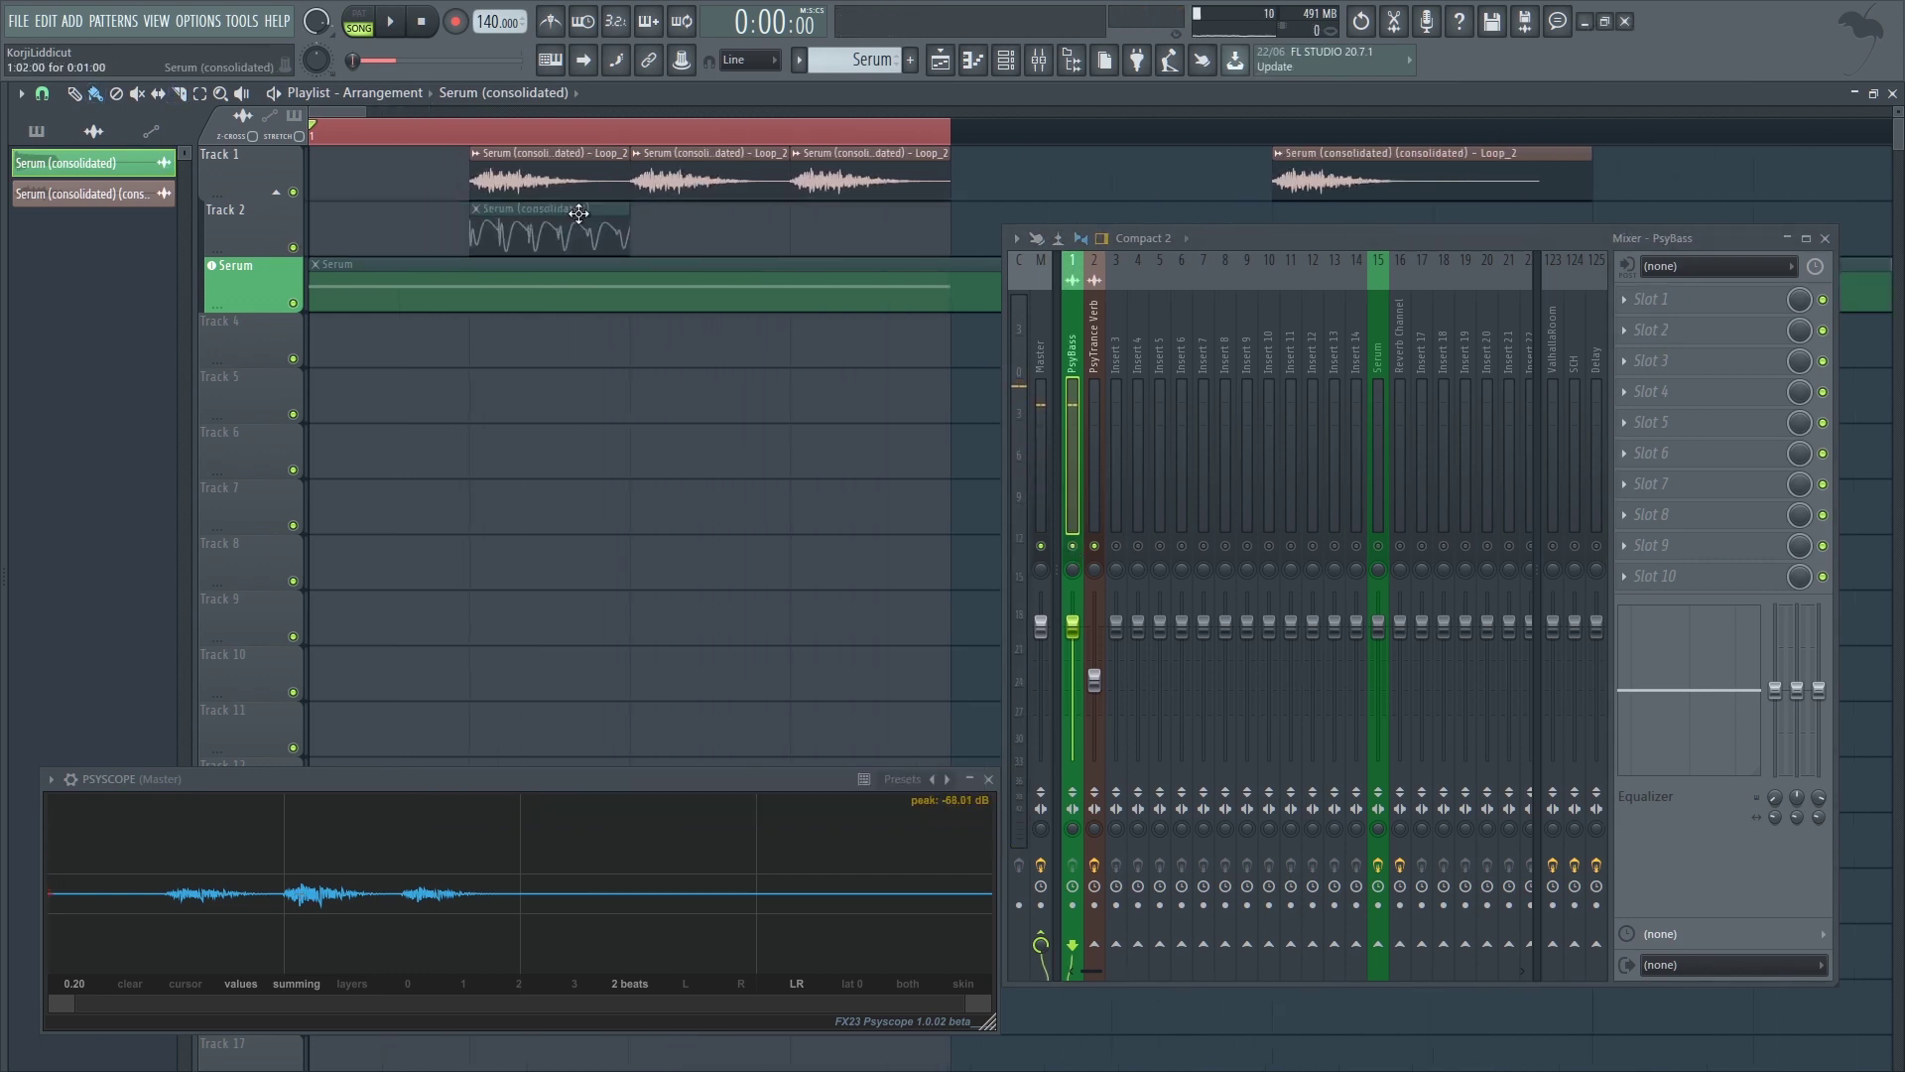
double_click(530, 229)
left_click(770, 404)
key("Escape")
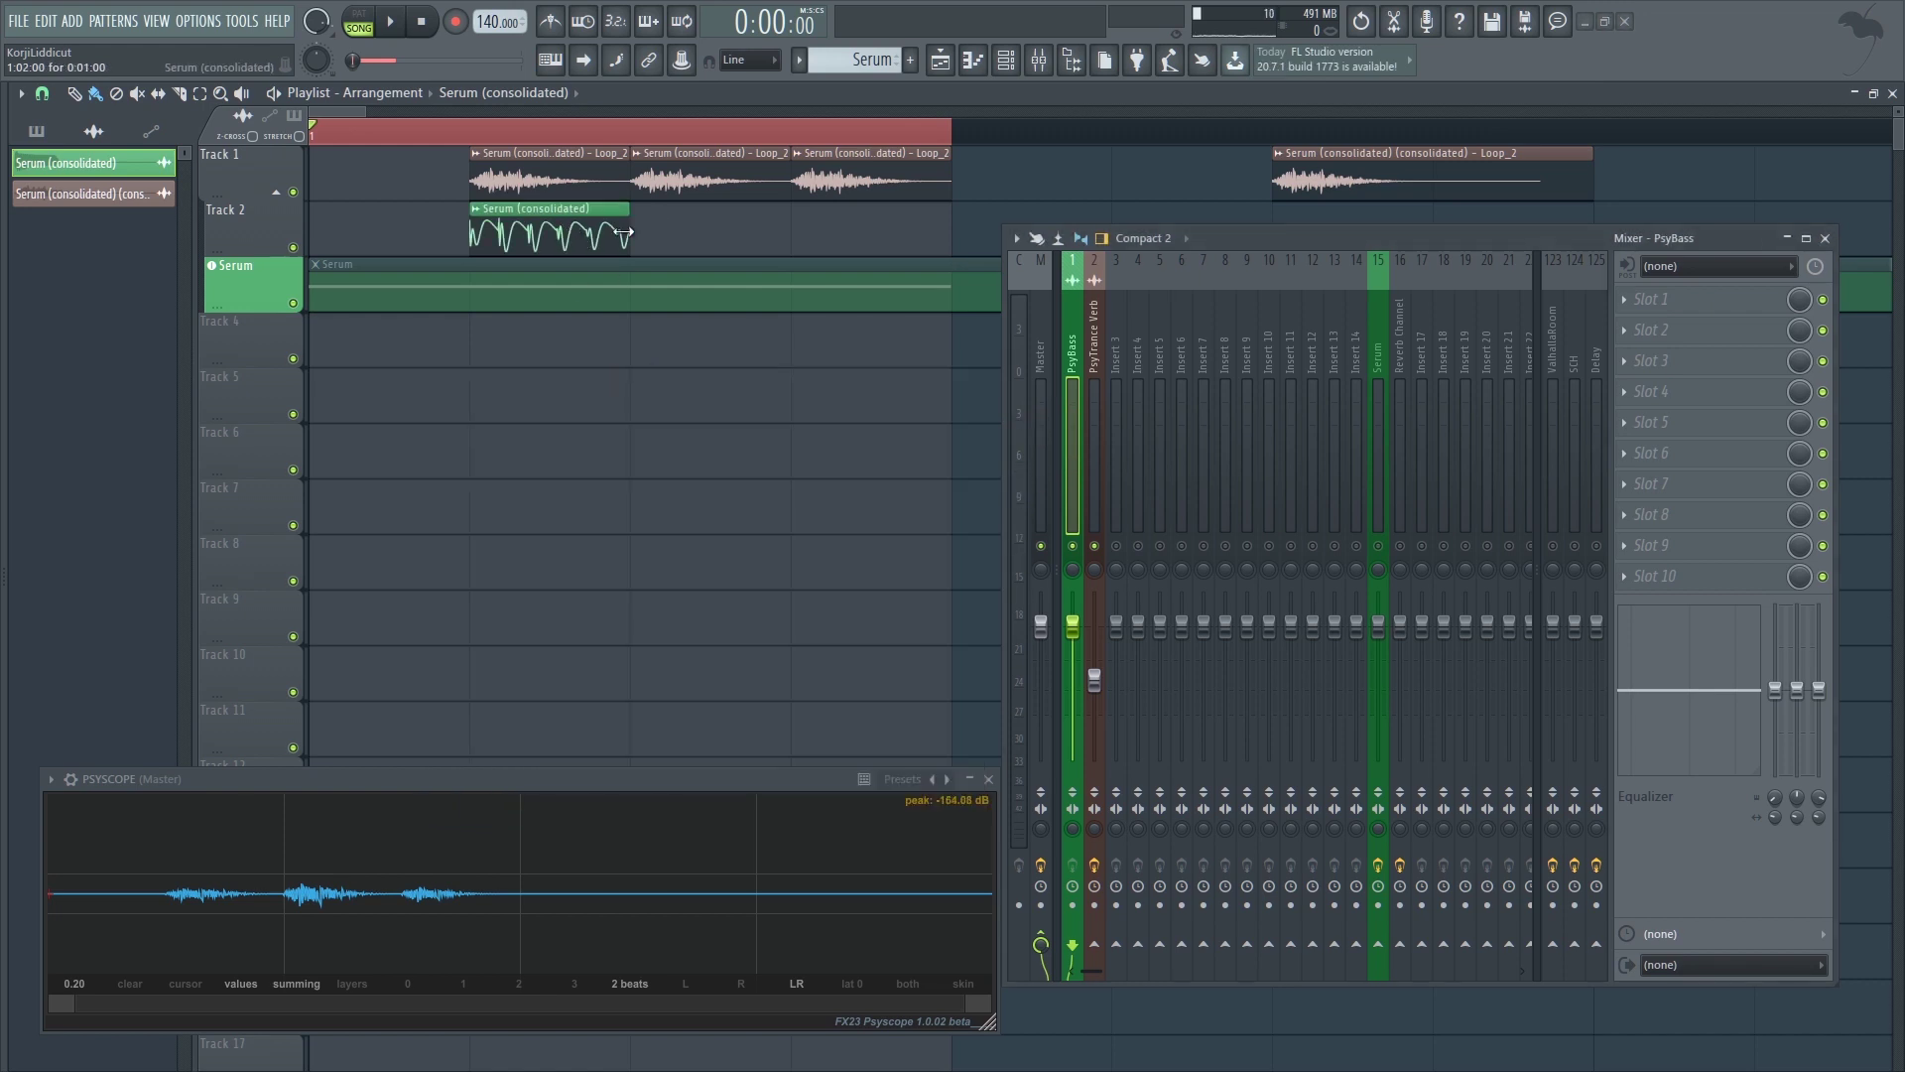
- Duplicate the one-step bass clip on Track 2 to fill the remaining two steps of the beat
left_click(607, 230, "ctrl")
key("ctrl+d")
left_click(608, 231, "ctrl")
key("ctrl+b")
key("ctrl+b")
scroll(759, 244, "down", 2)
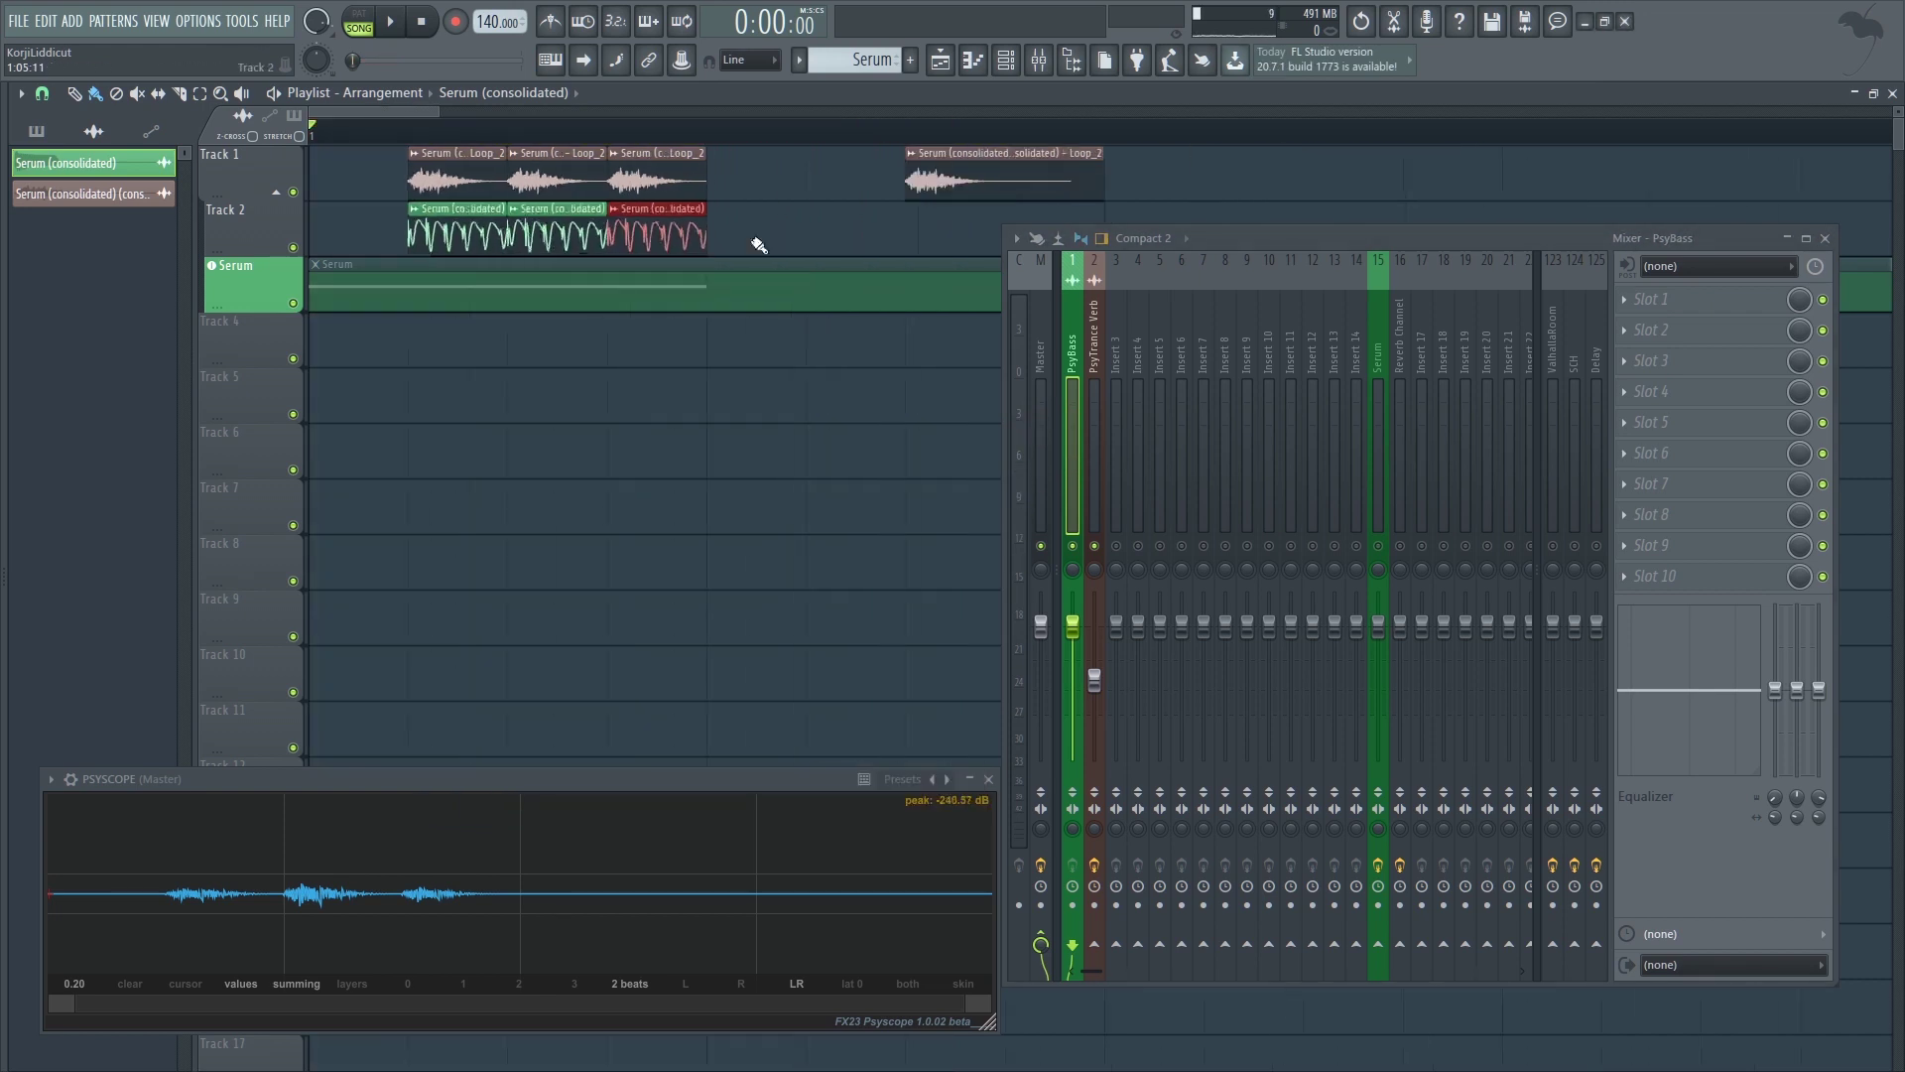
- Select the three Track 2 bass clips and change the bass sample's declicking mode to one that crossfades adjoining clips
scroll(759, 244, "down", 1)
left_click_drag(592, 238, 433, 234)
double_click(462, 234)
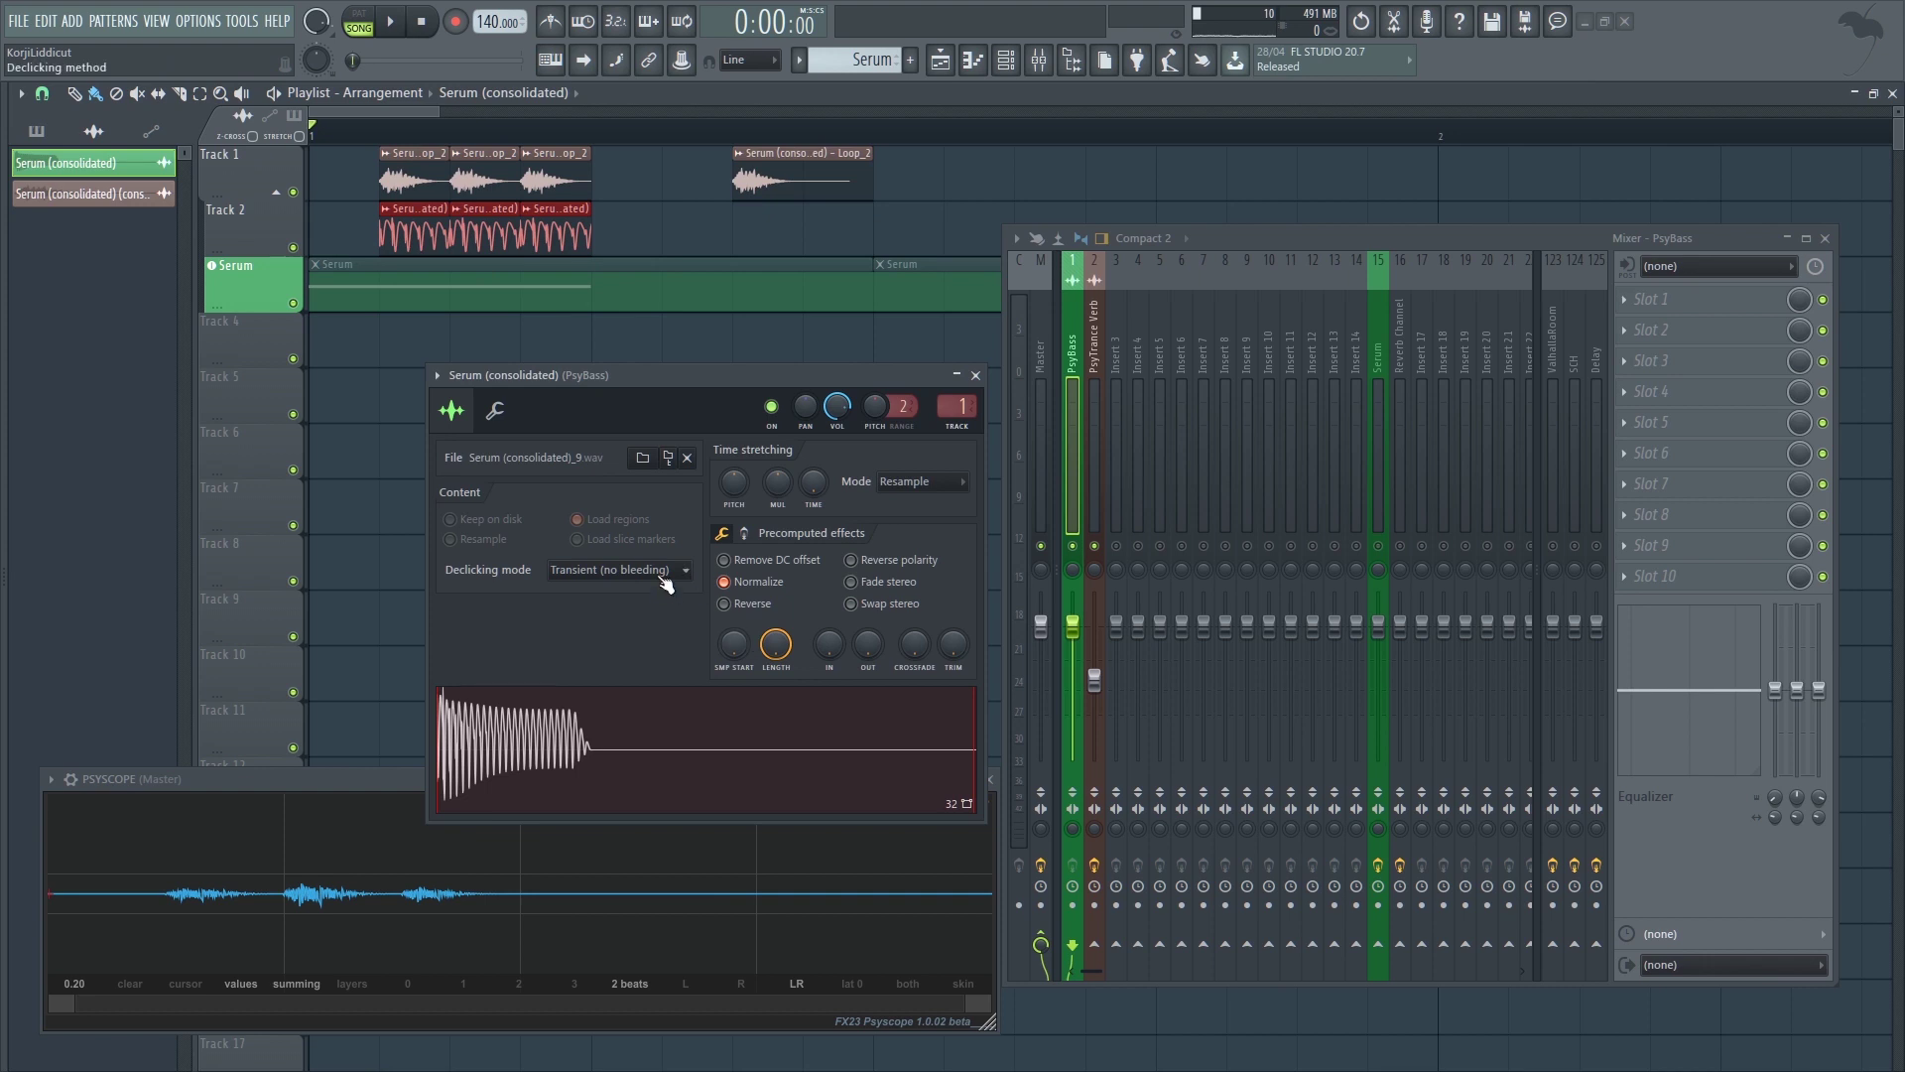
left_click(664, 583)
left_click(653, 634)
key("Escape")
scroll(635, 235, "up", 3)
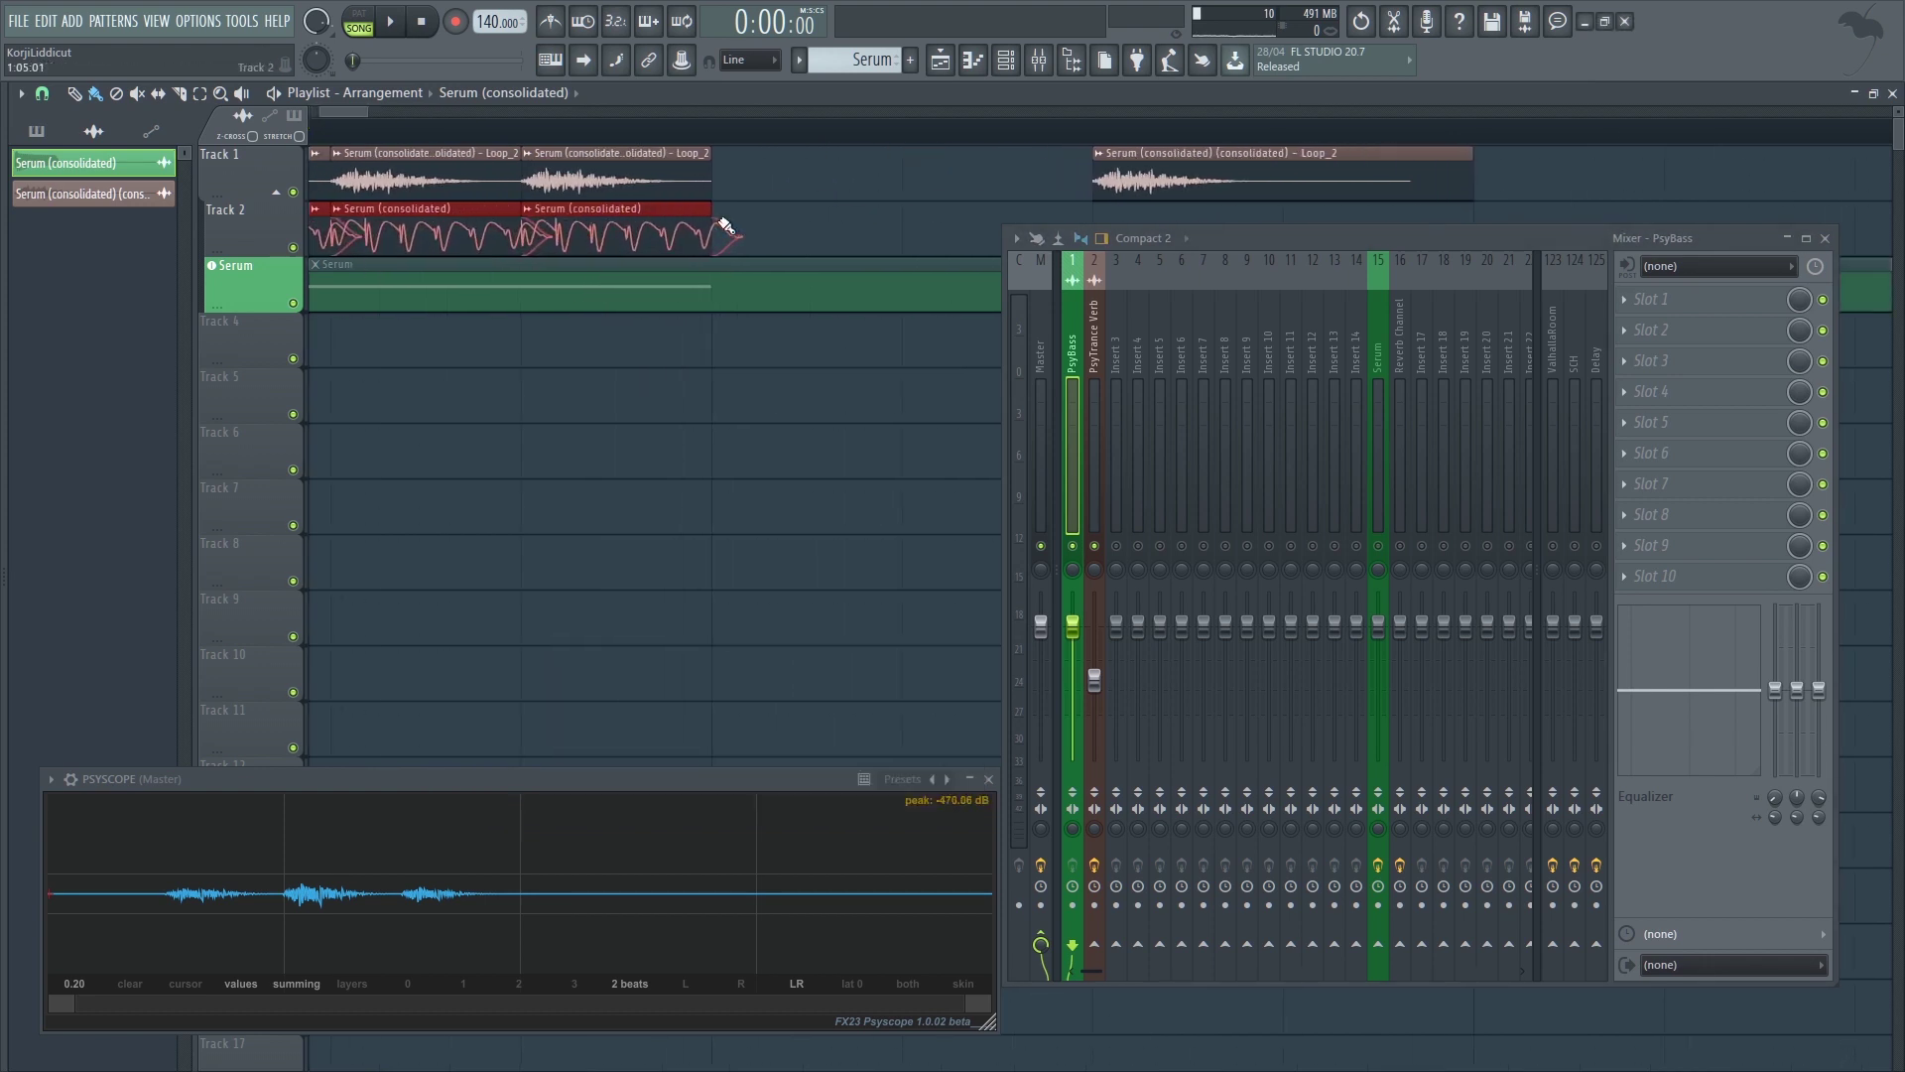
- Shorten the three Track 2 bass clips slightly to leave room for the crossfades, and select the span they cover
left_click_drag(708, 221, 681, 223)
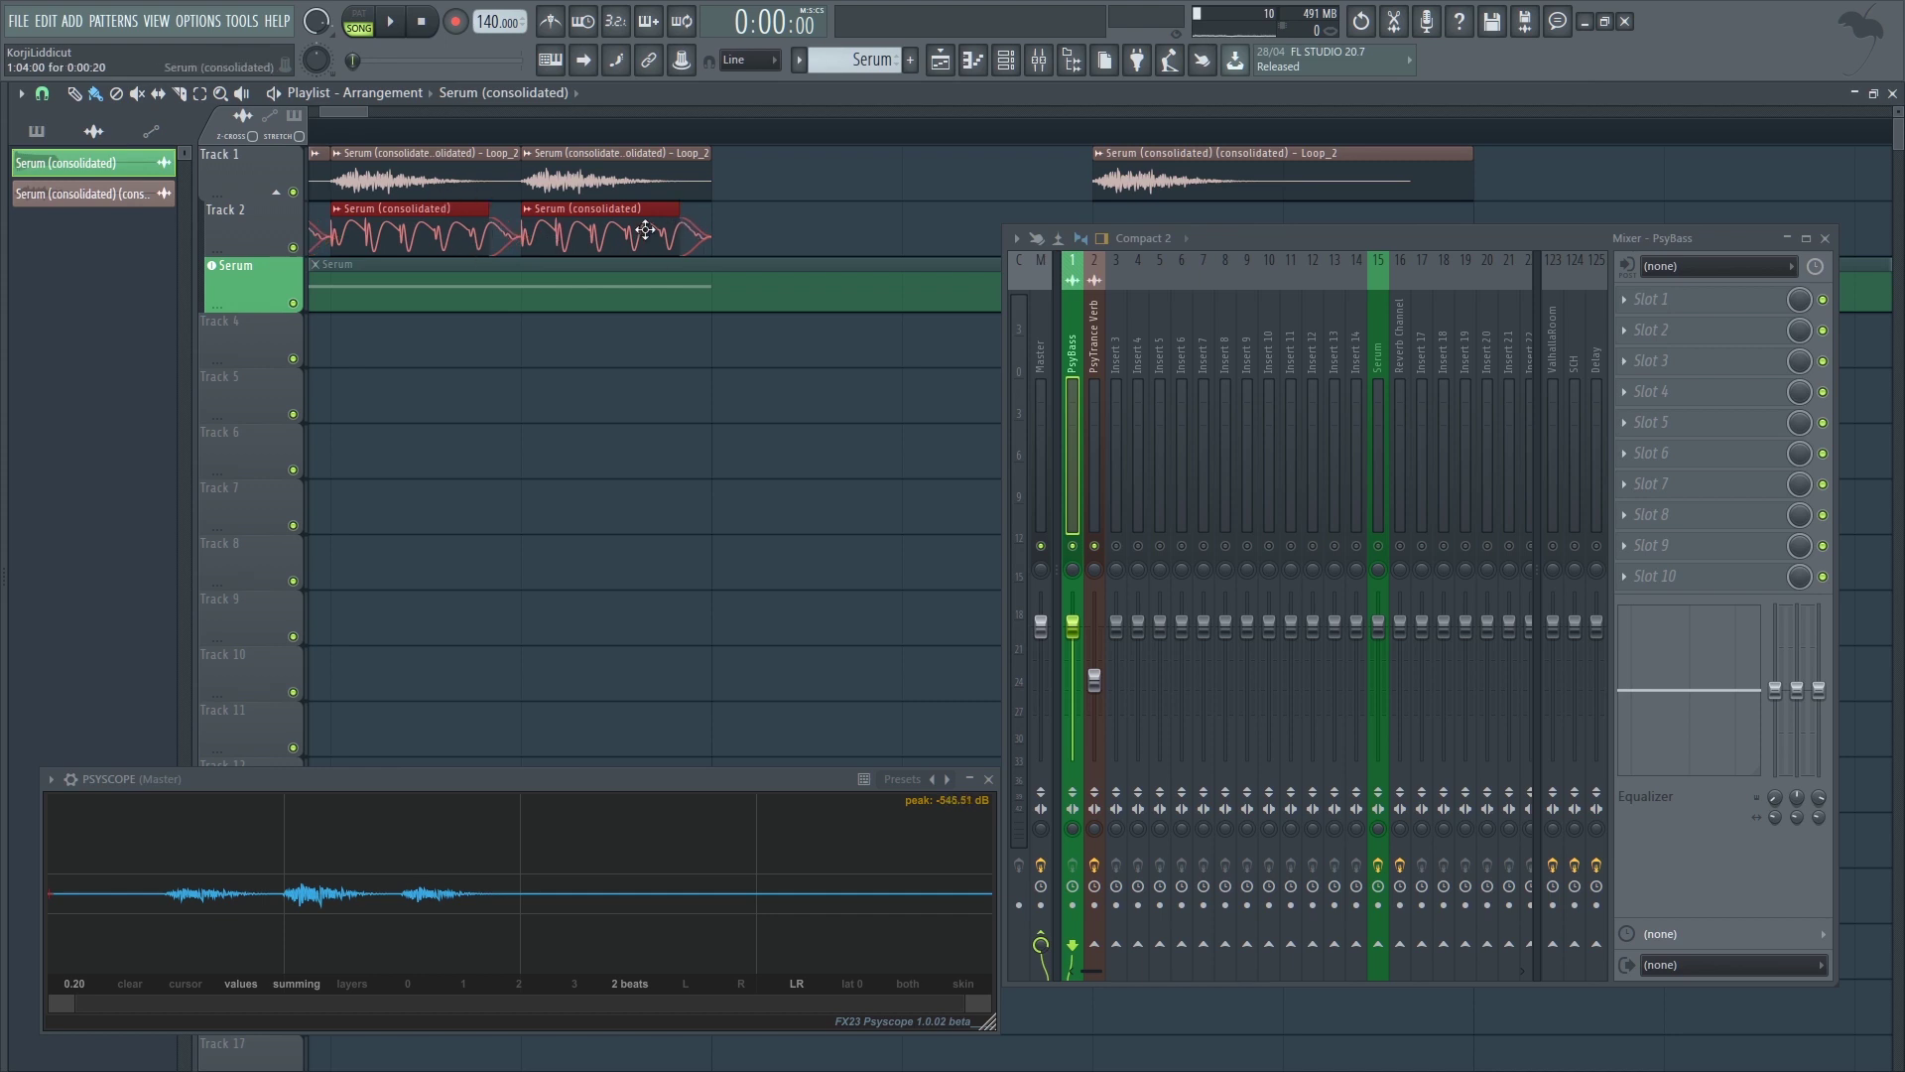
key("ctrl+b")
scroll(679, 246, "down", 3)
key("ctrl+a")
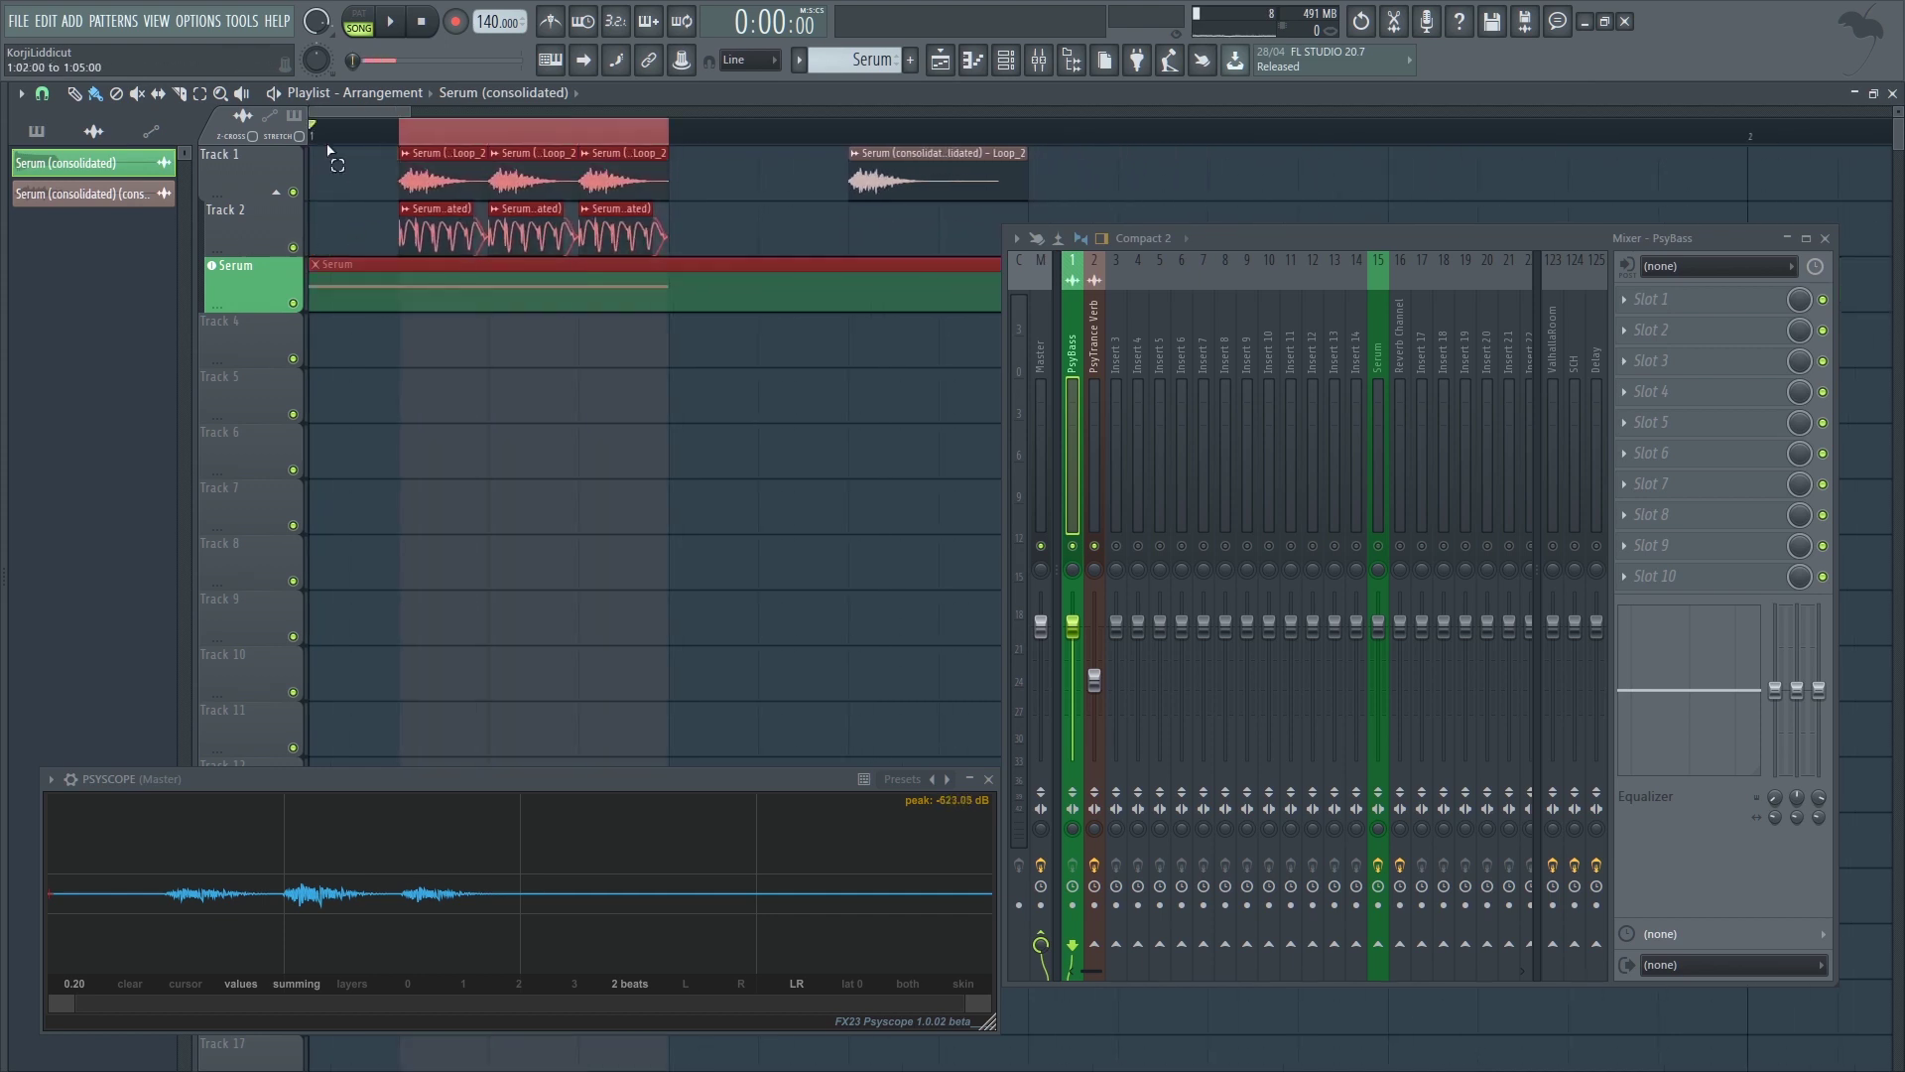
- Solo Track 2 and play the one-beat loop to inspect the bass waveform in PSYSCOPE
right_click(292, 248)
key("space")
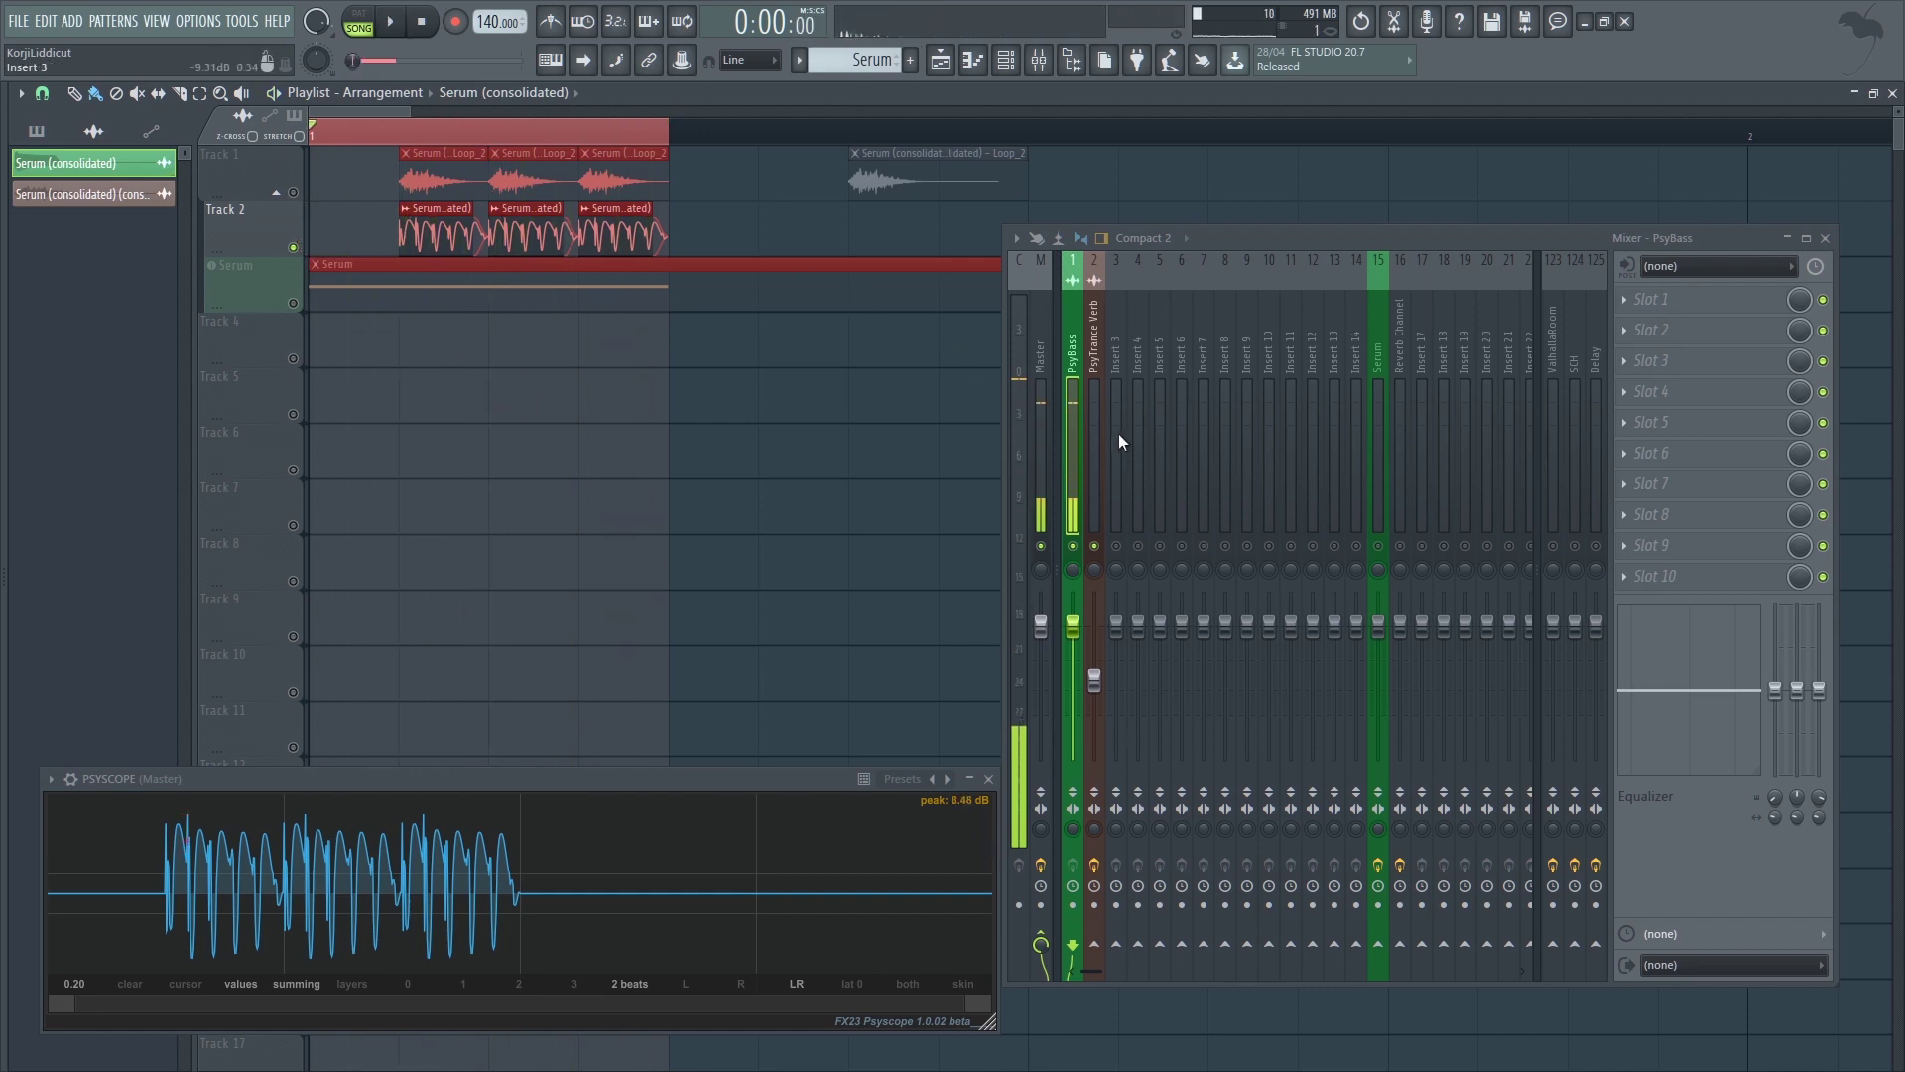
key("space")
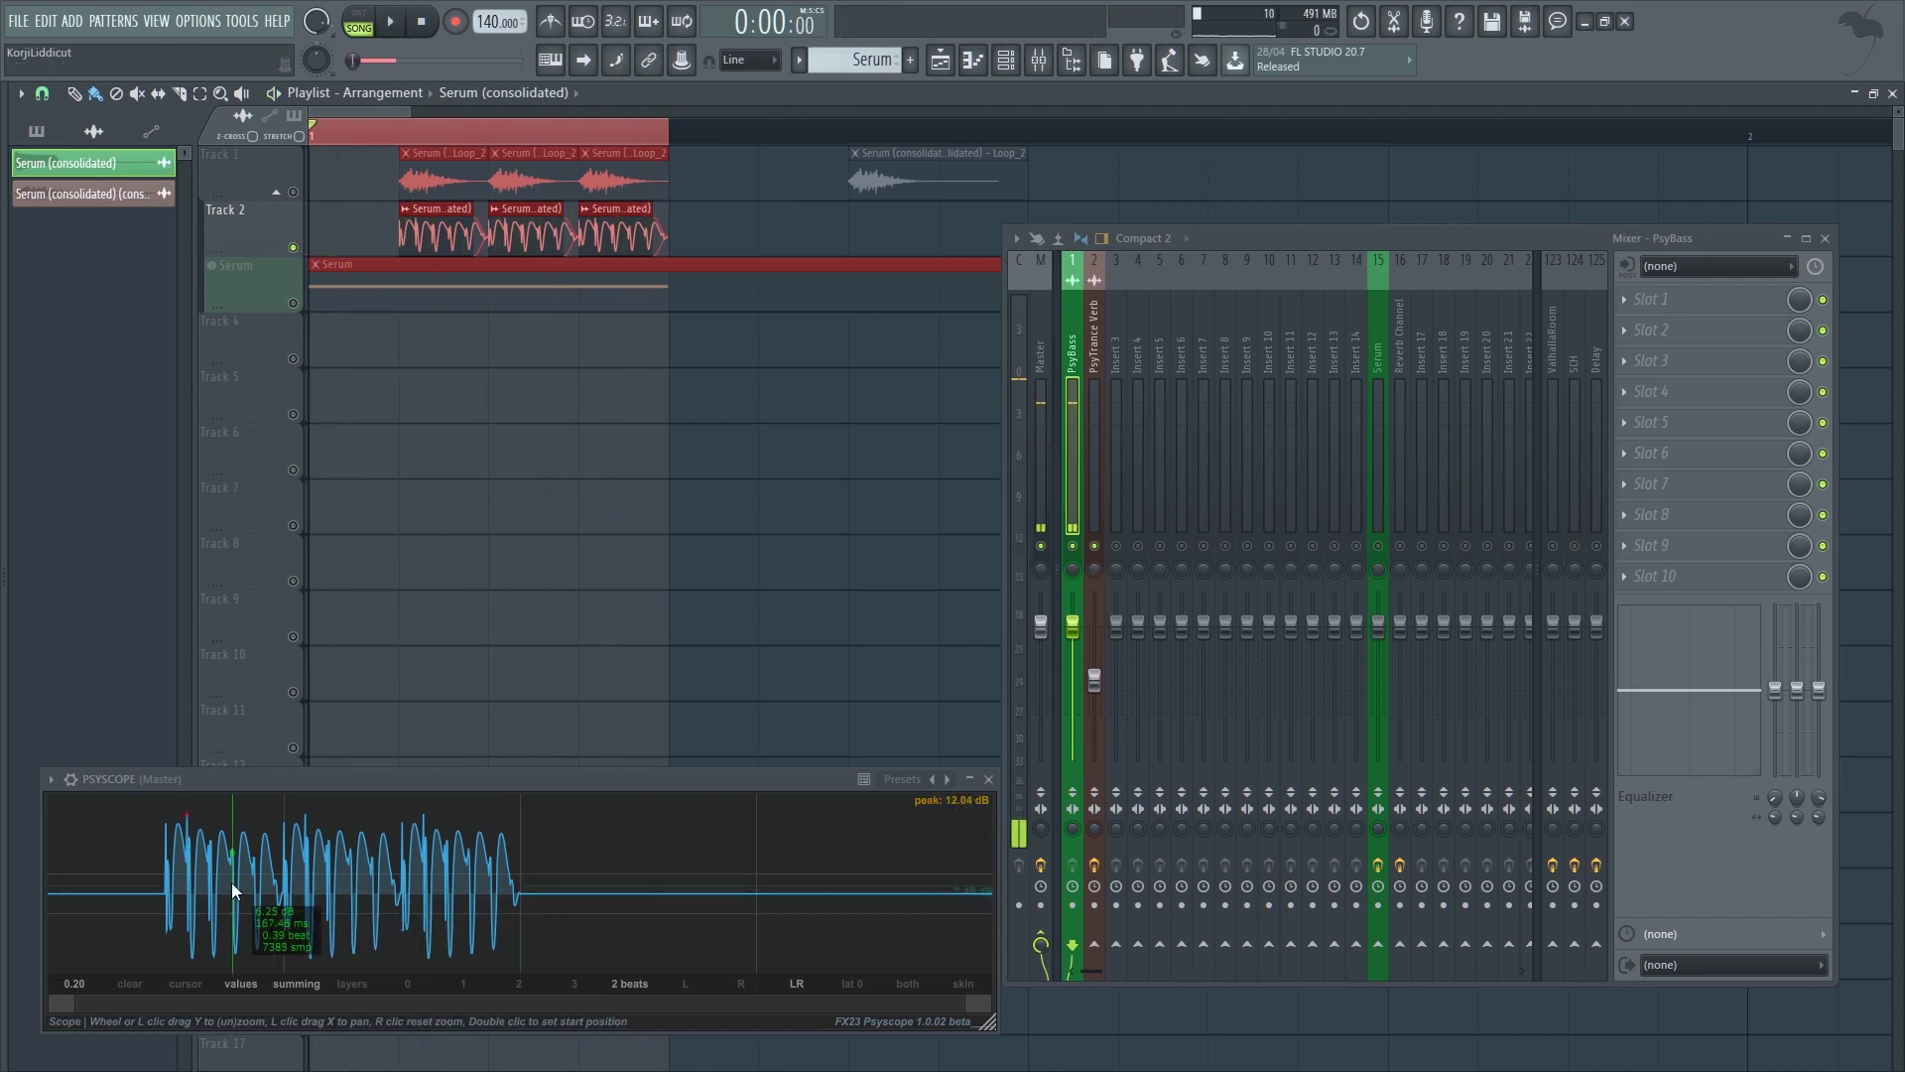
left_click_drag(206, 866, 549, 966)
left_click_drag(476, 830, 379, 684)
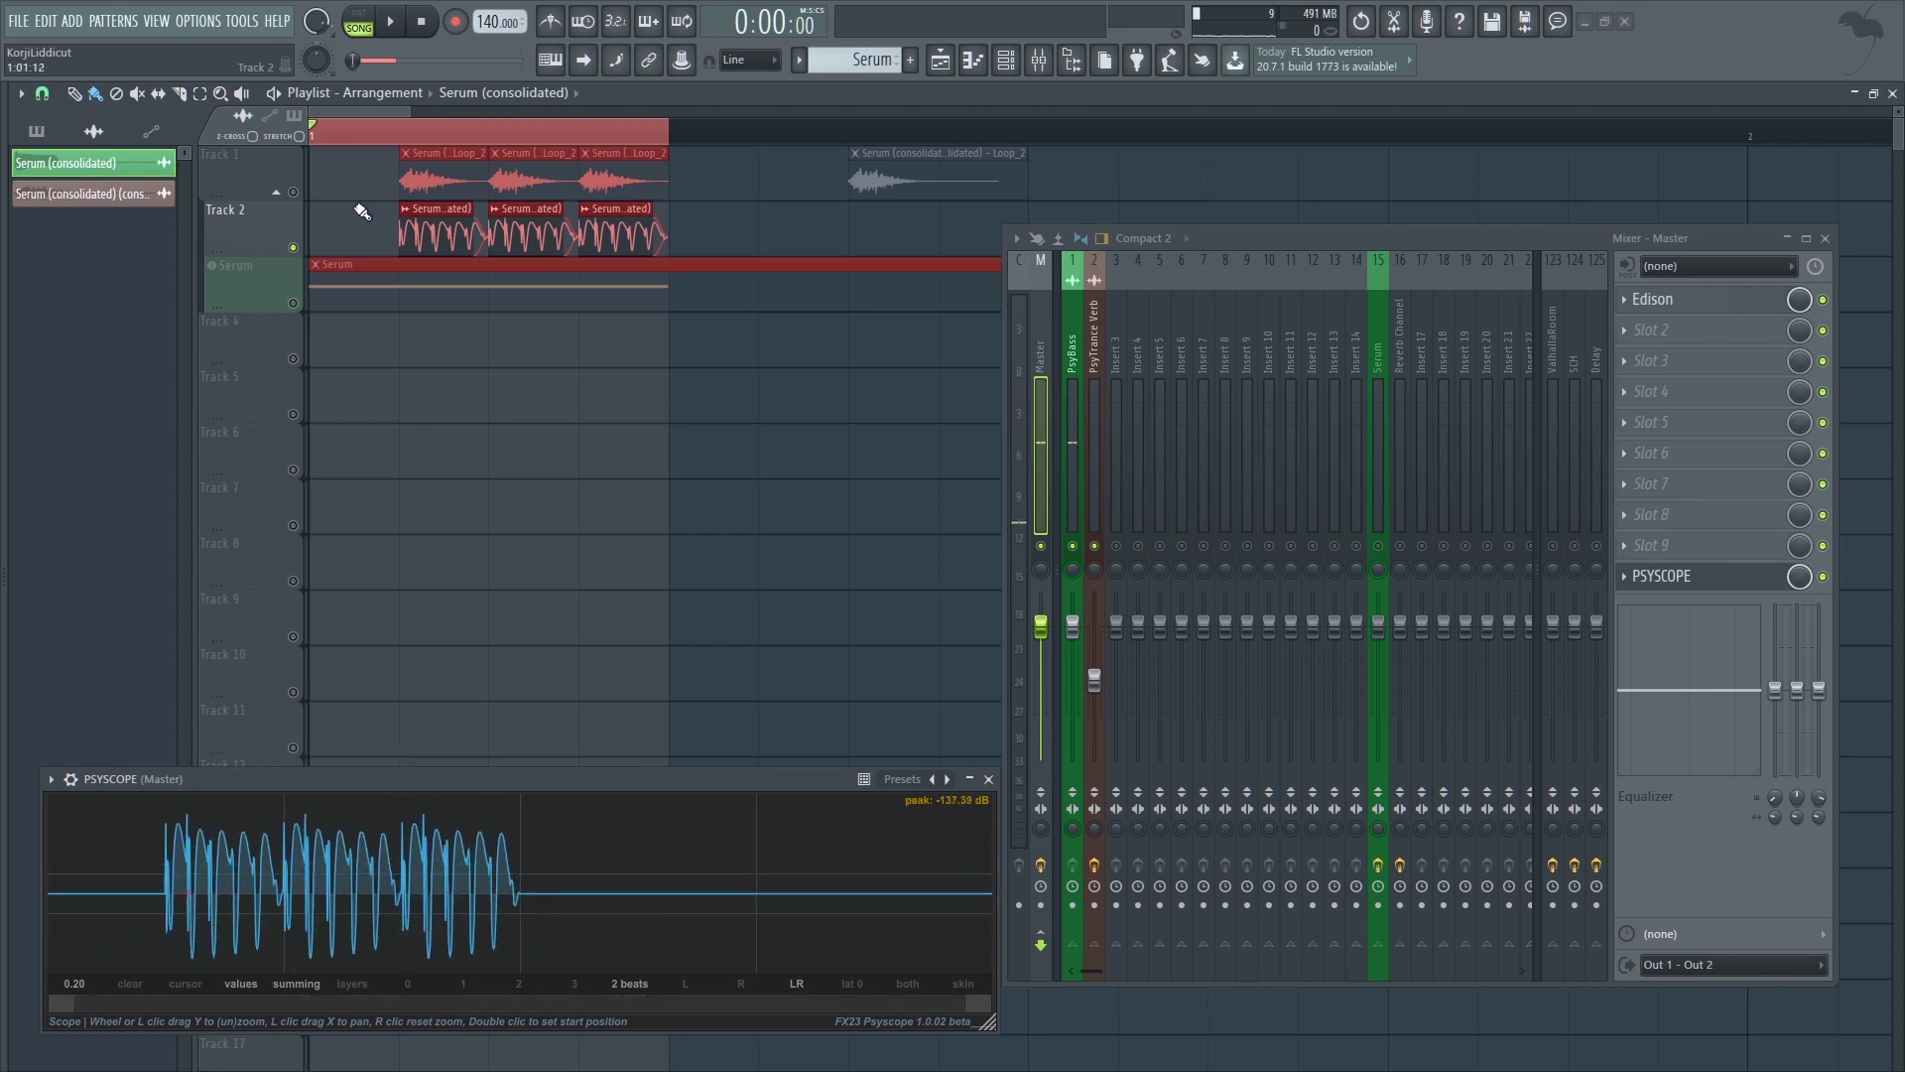
- Lower the PsyBass mixer fader and unmute the reverb layer on Track 1
left_click(1071, 454)
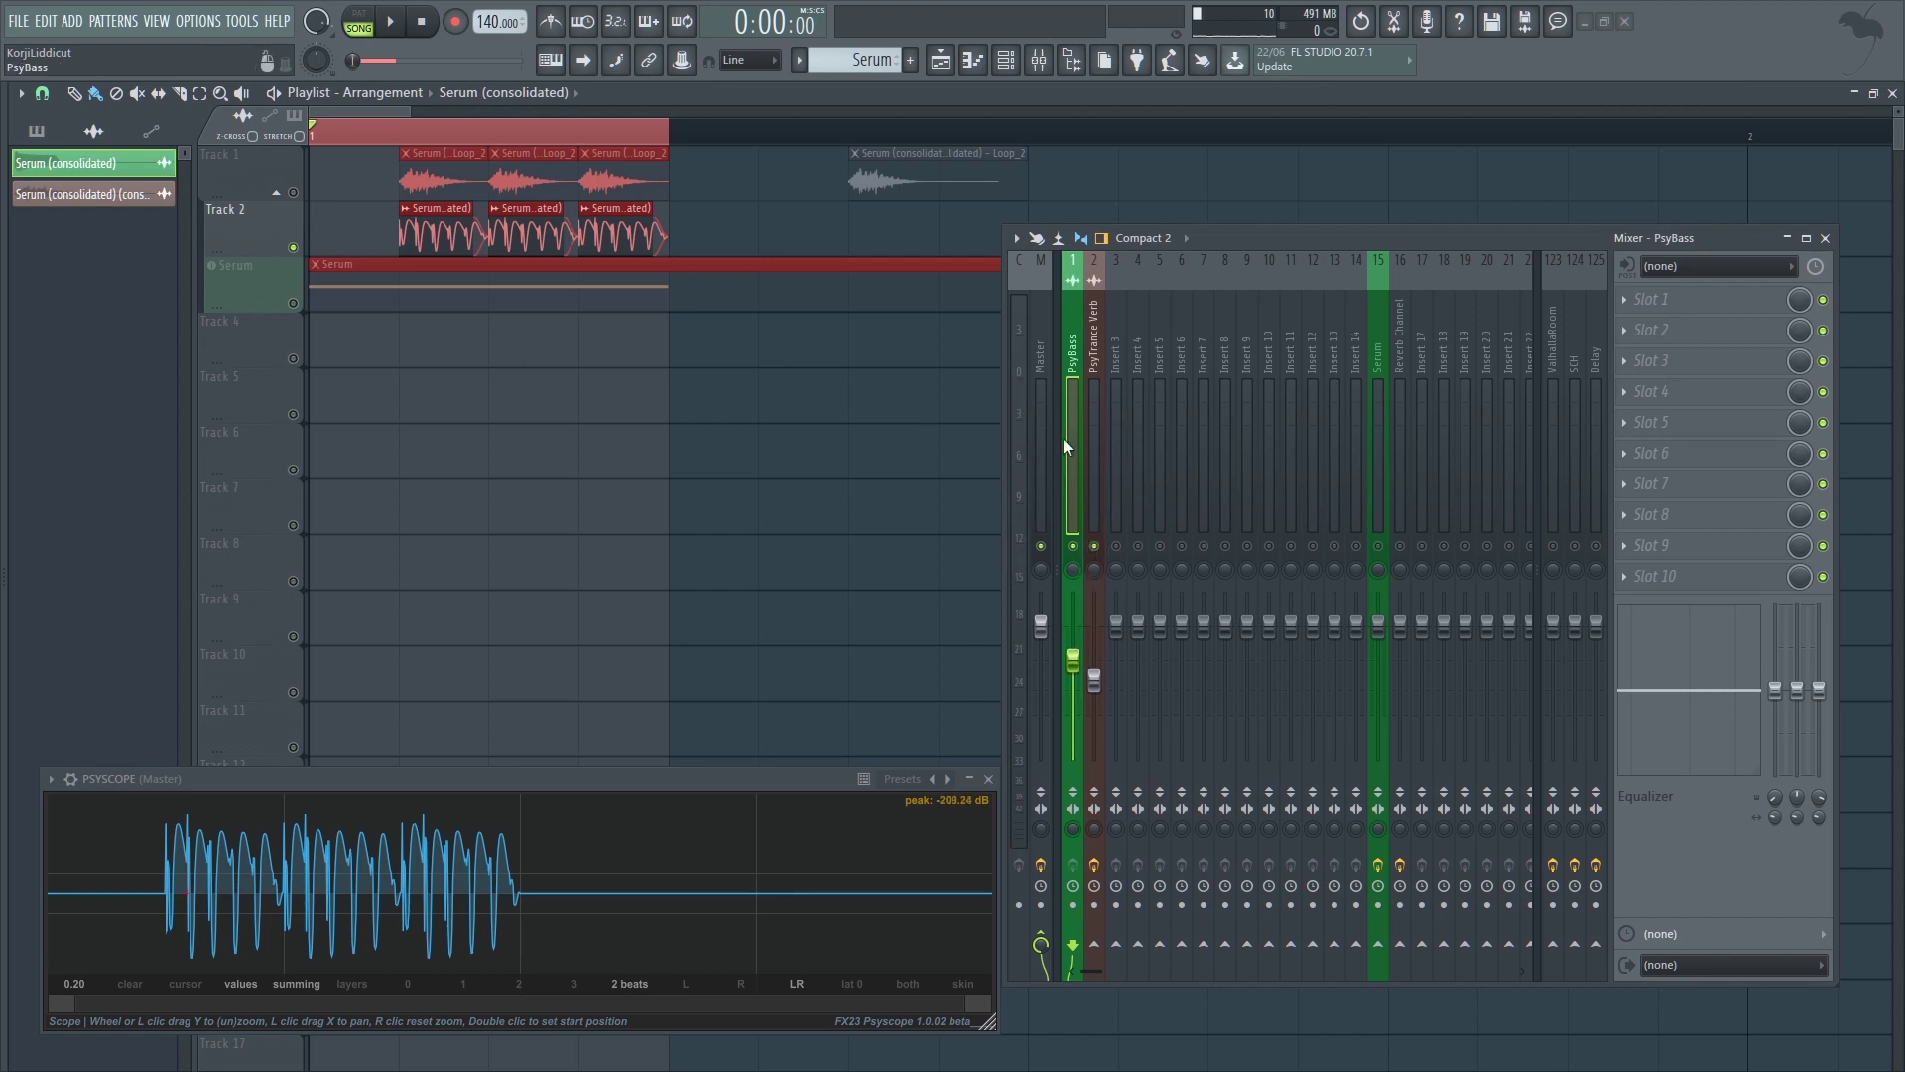
left_click(1094, 491)
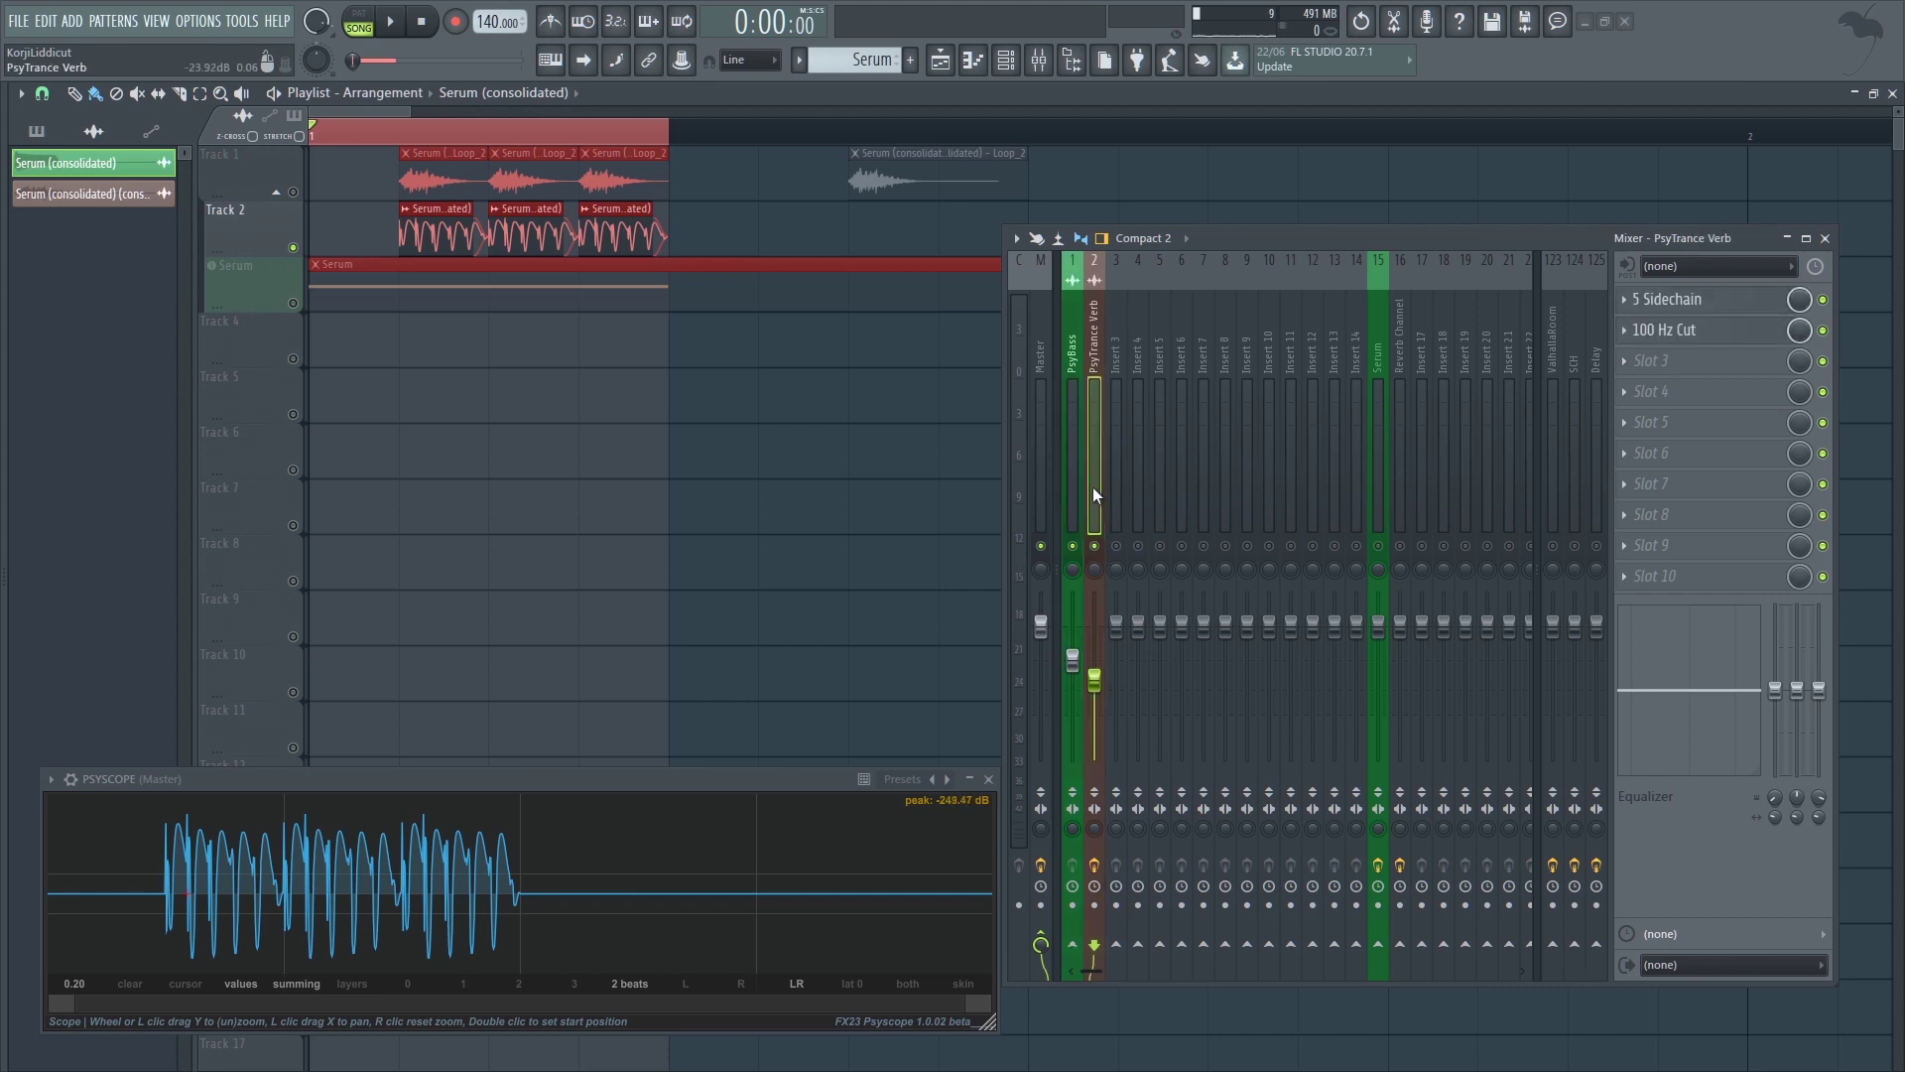
left_click(294, 192)
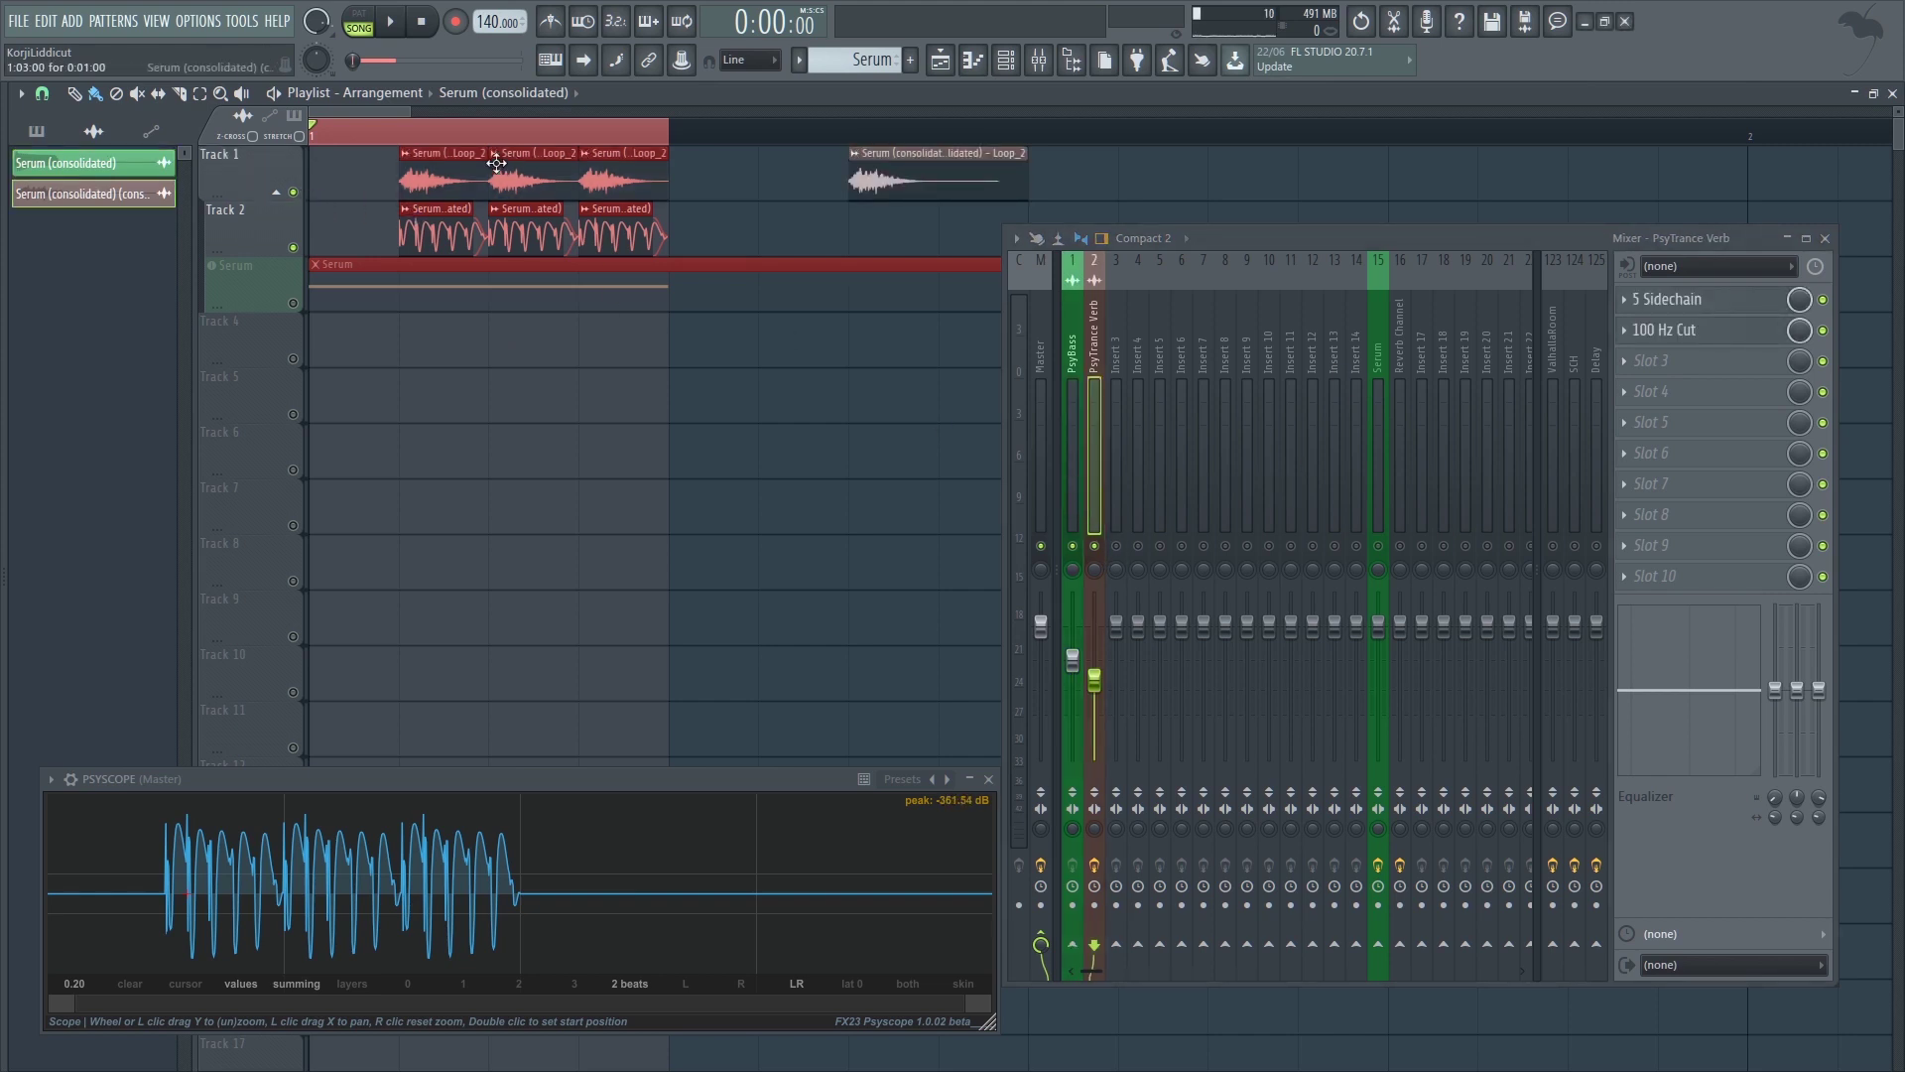
double_click(511, 171)
left_click(689, 234)
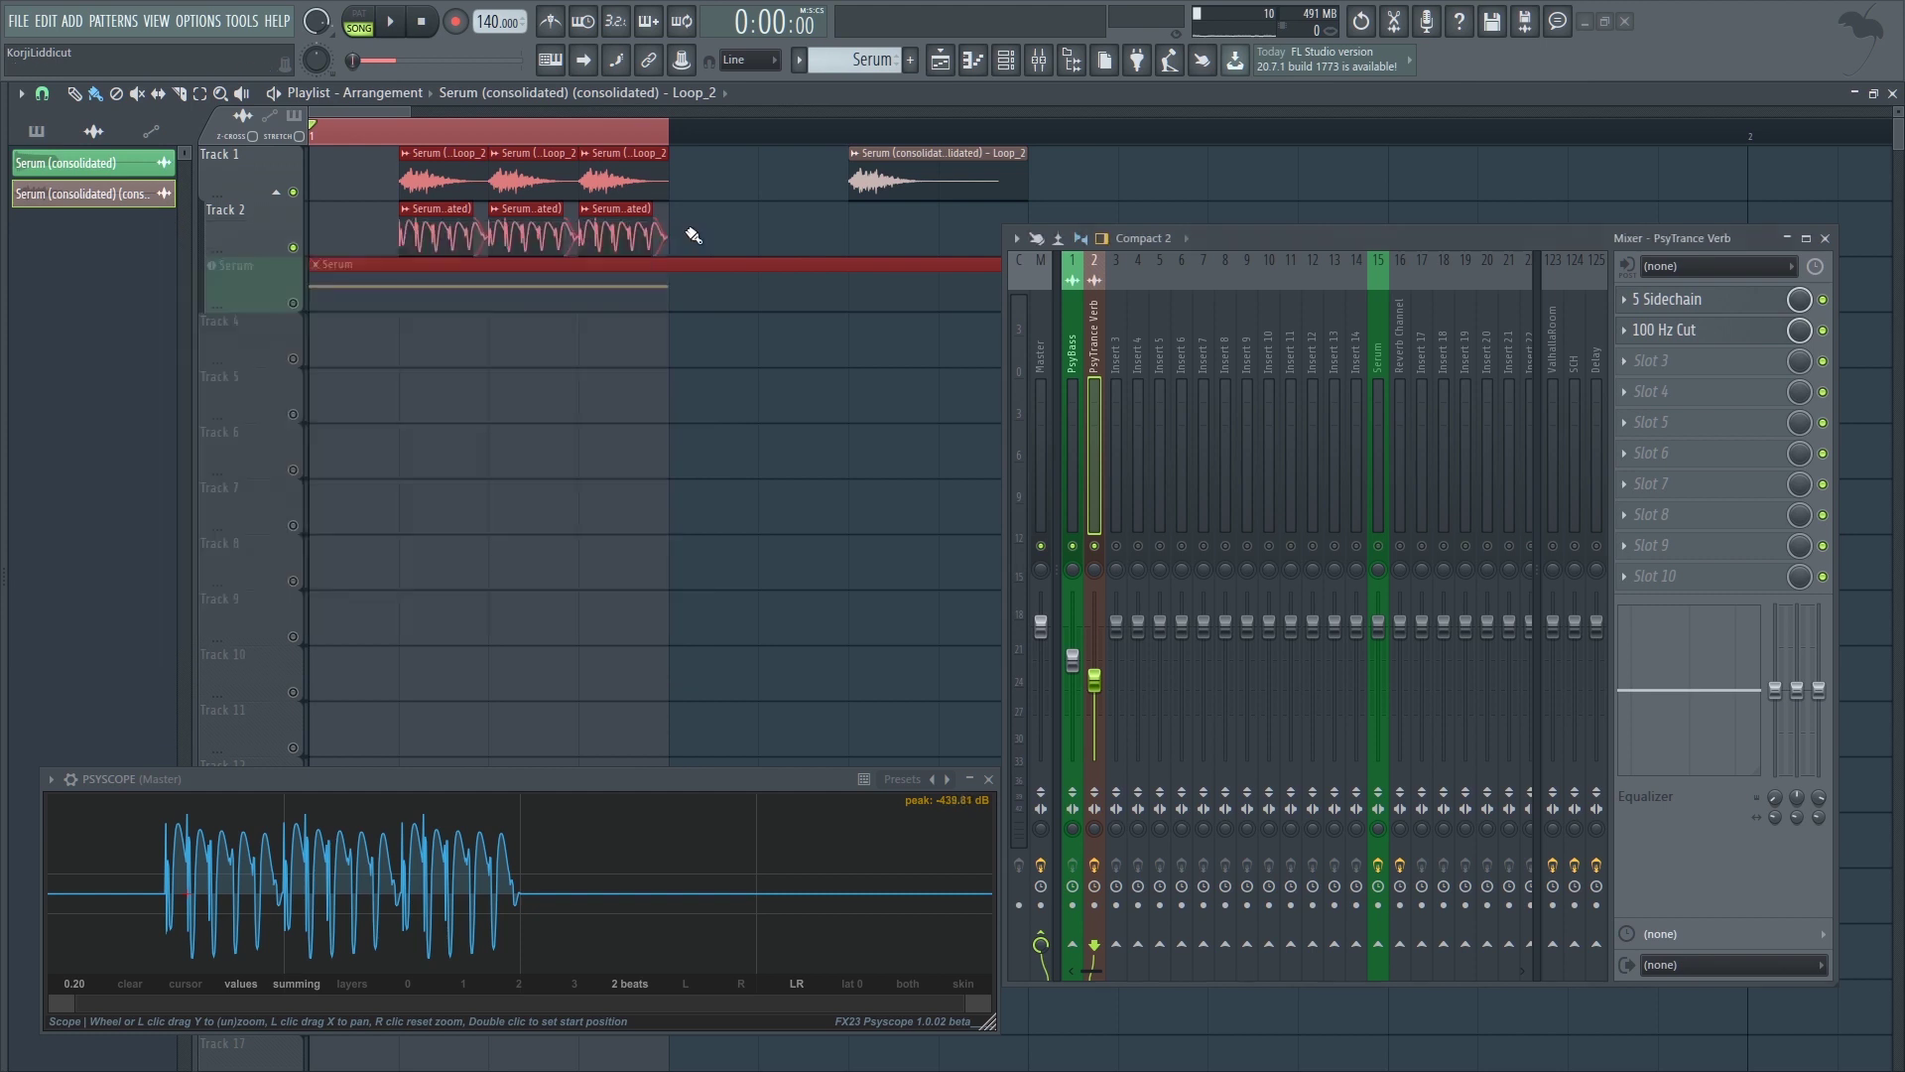
- Play the bass and reverb layers together and lower the PsyTrance Verb fader to balance them
key("space")
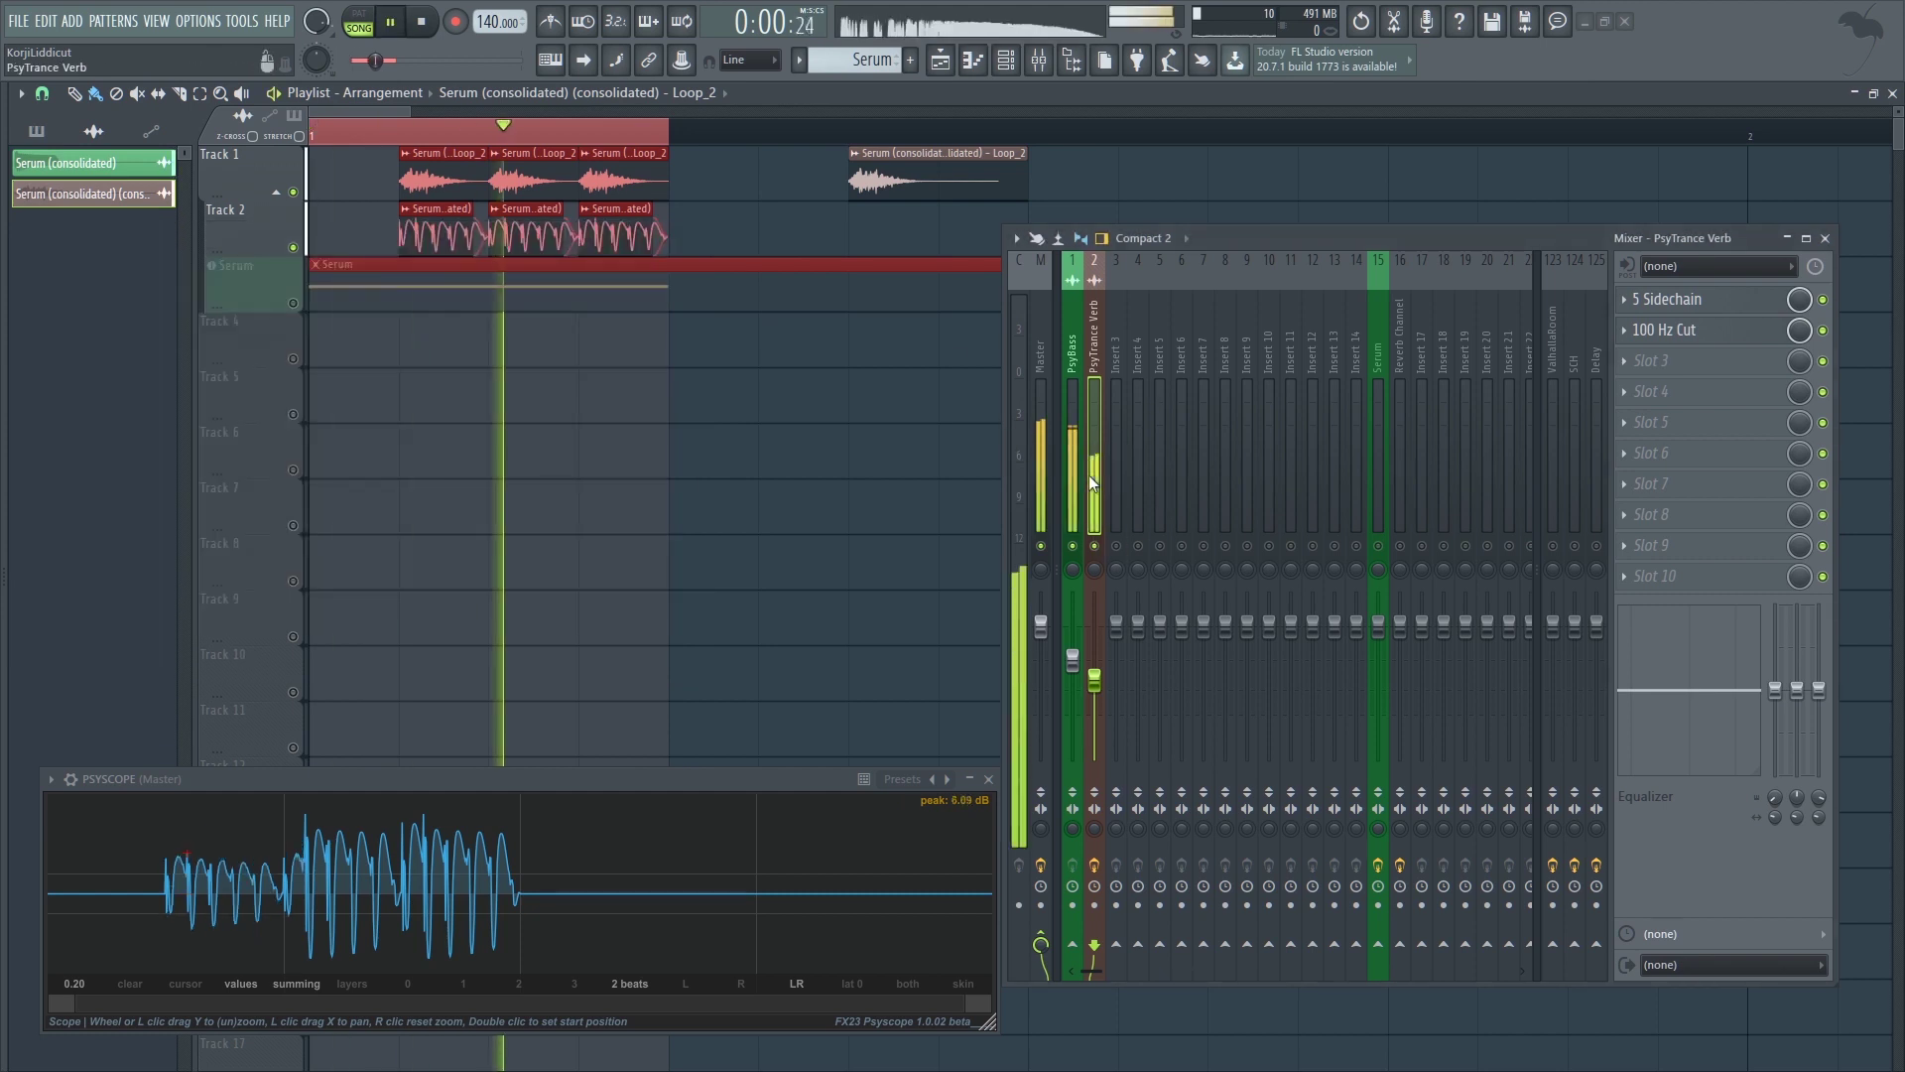
key("space")
key("space")
left_click_drag(1098, 694, 1099, 706)
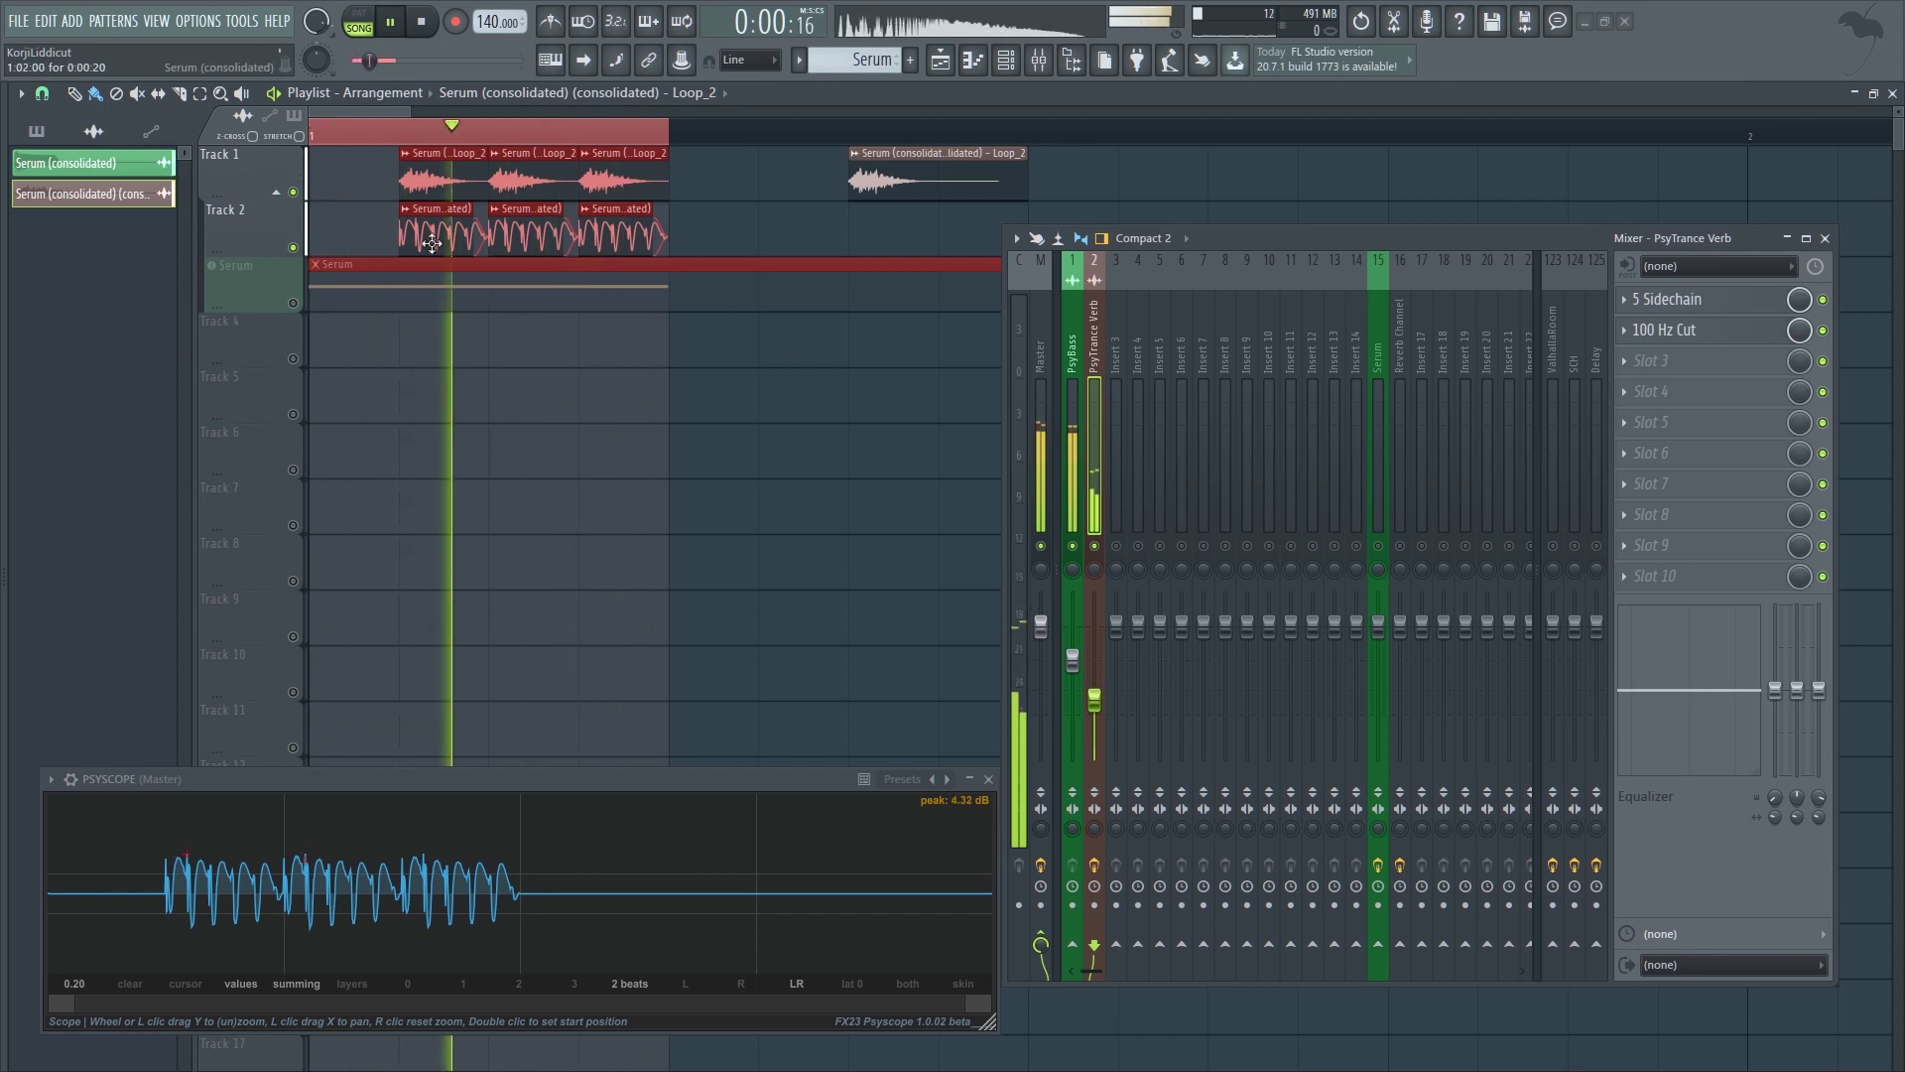
key("space")
left_click(1072, 478)
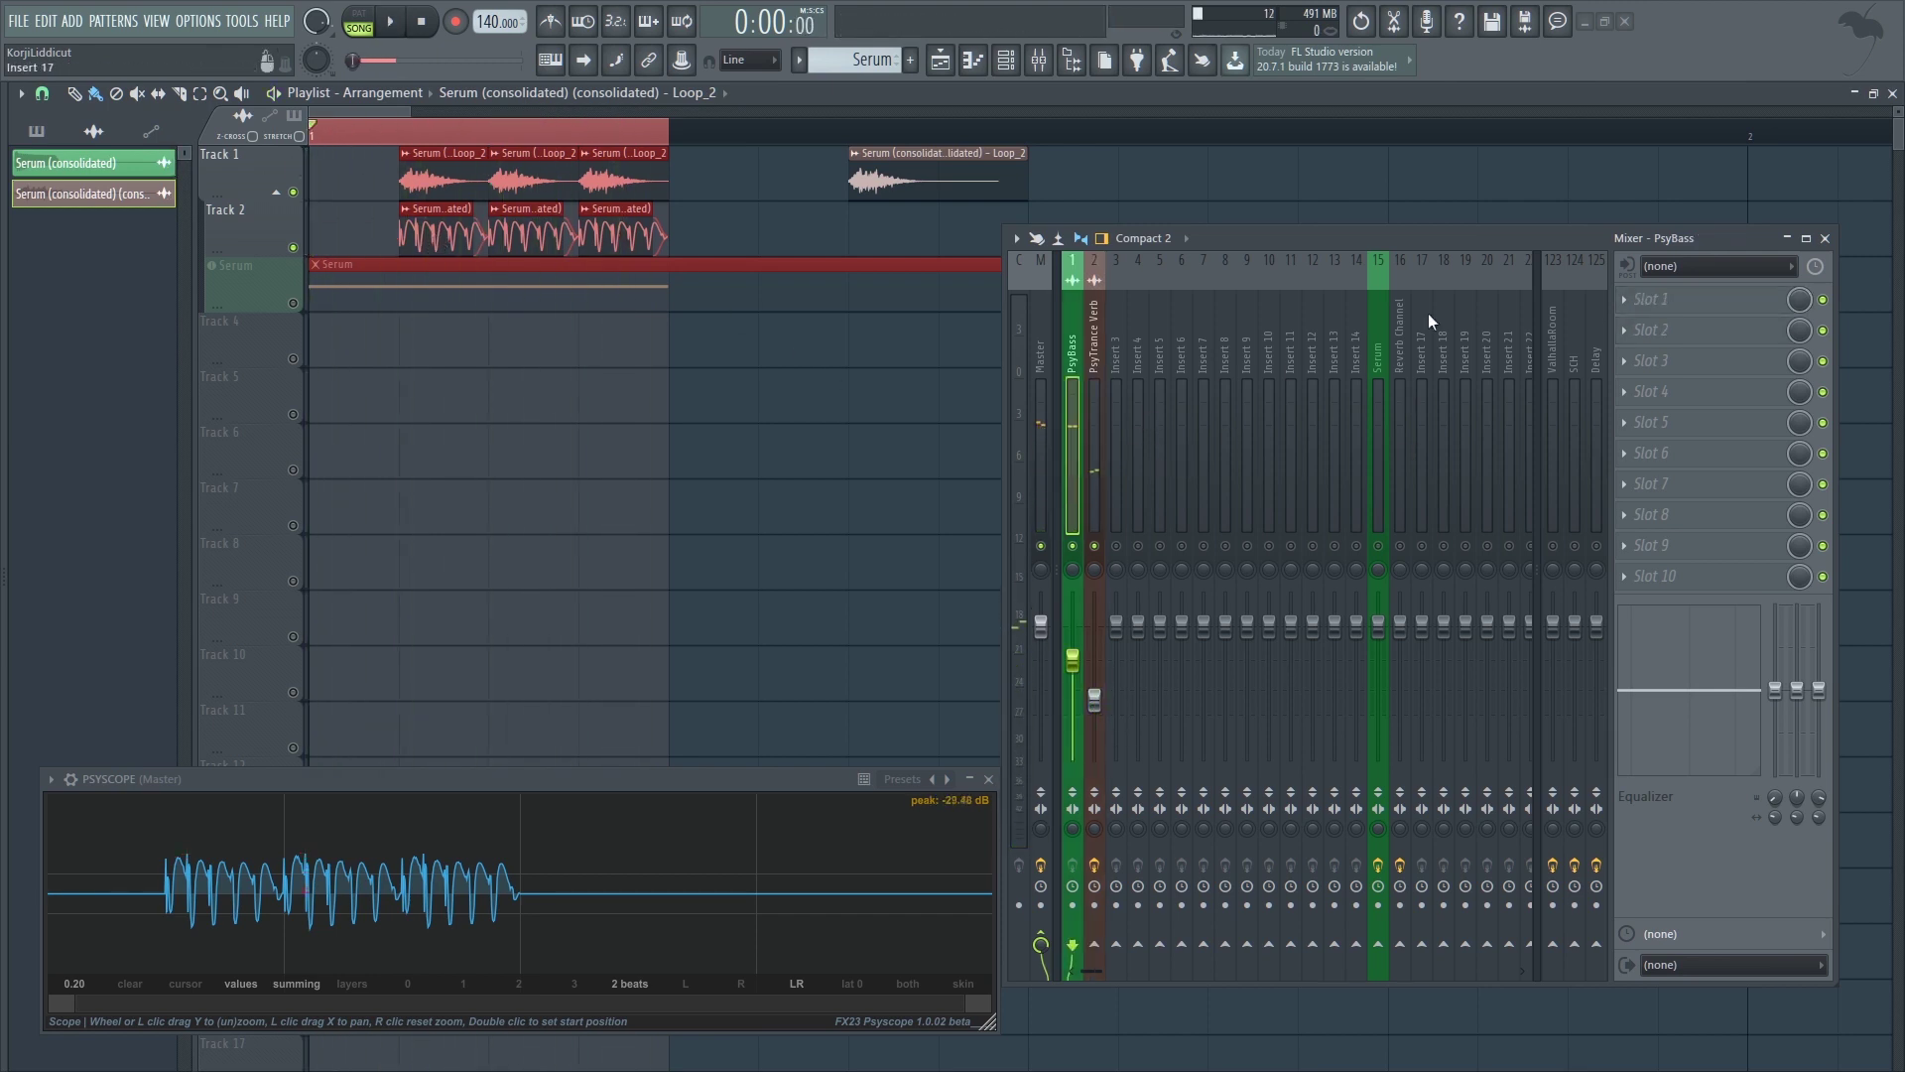
left_click(1093, 441)
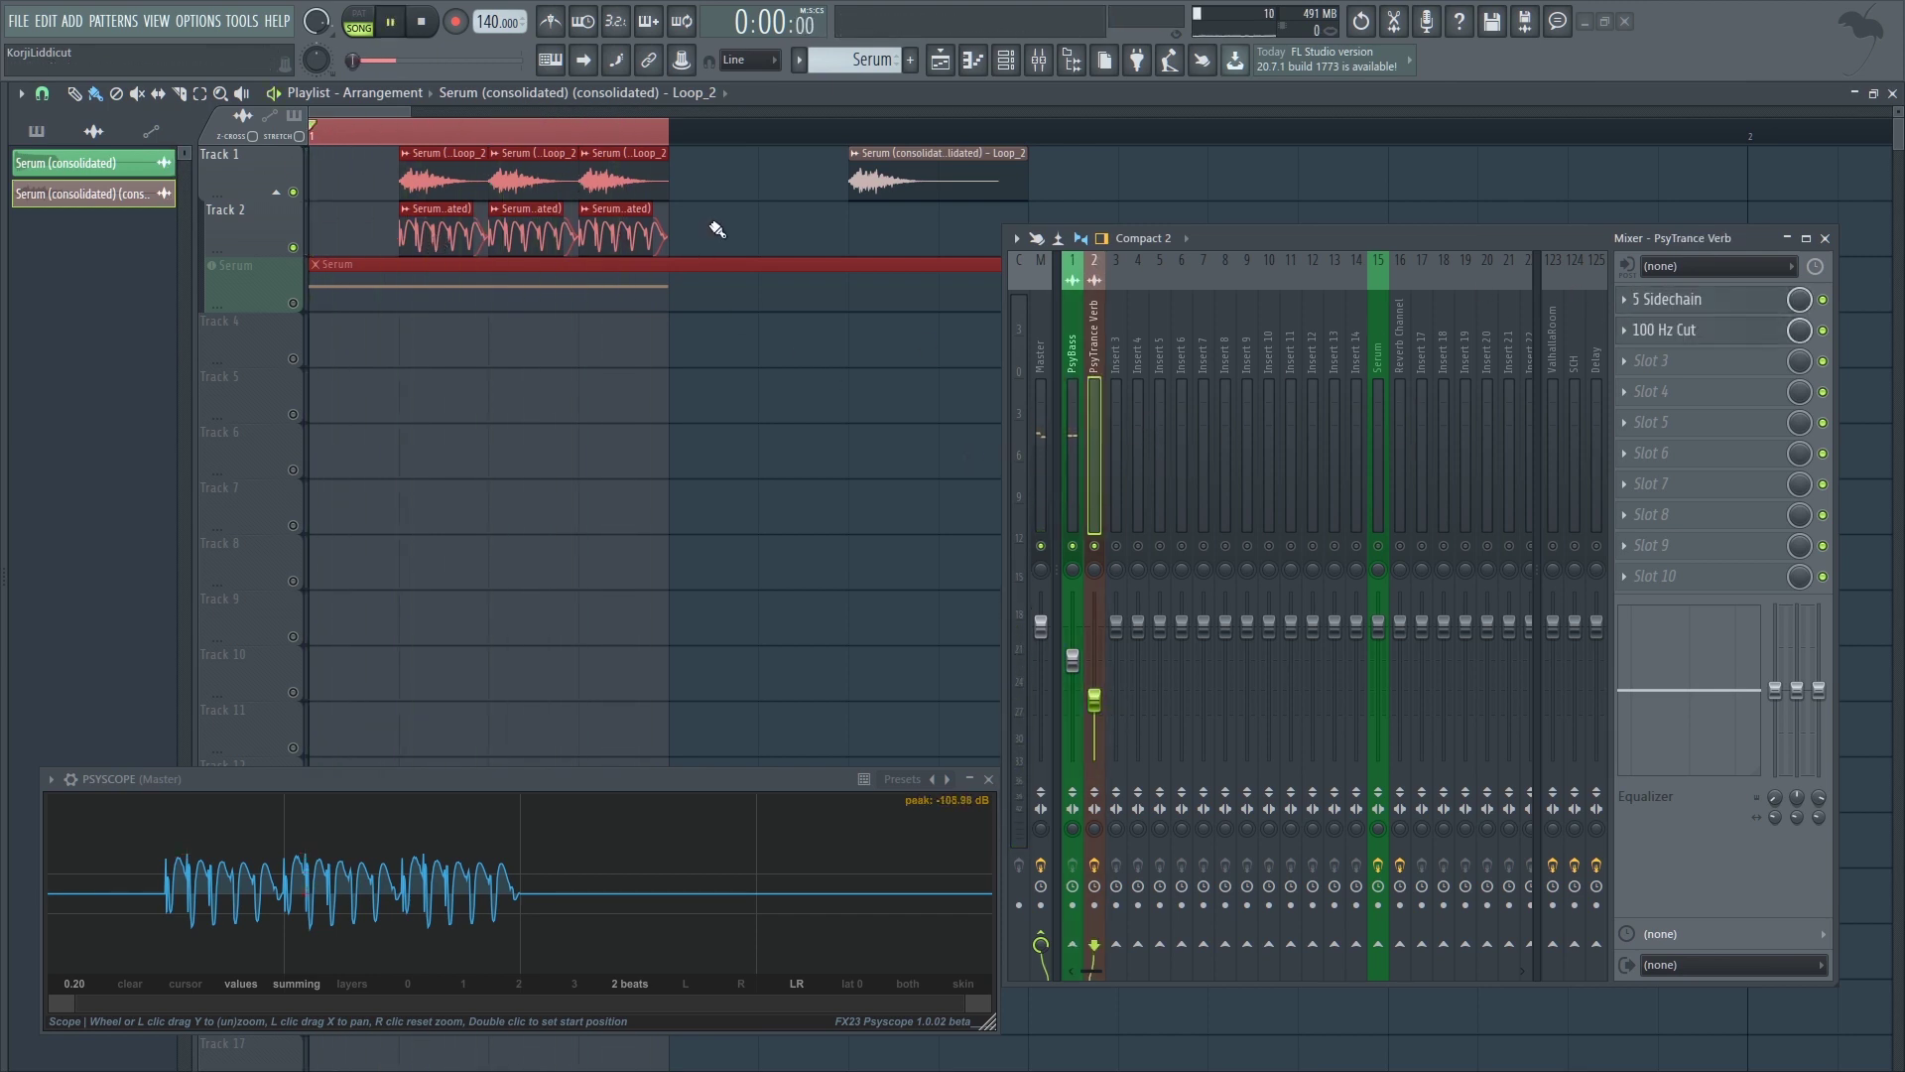
key("space")
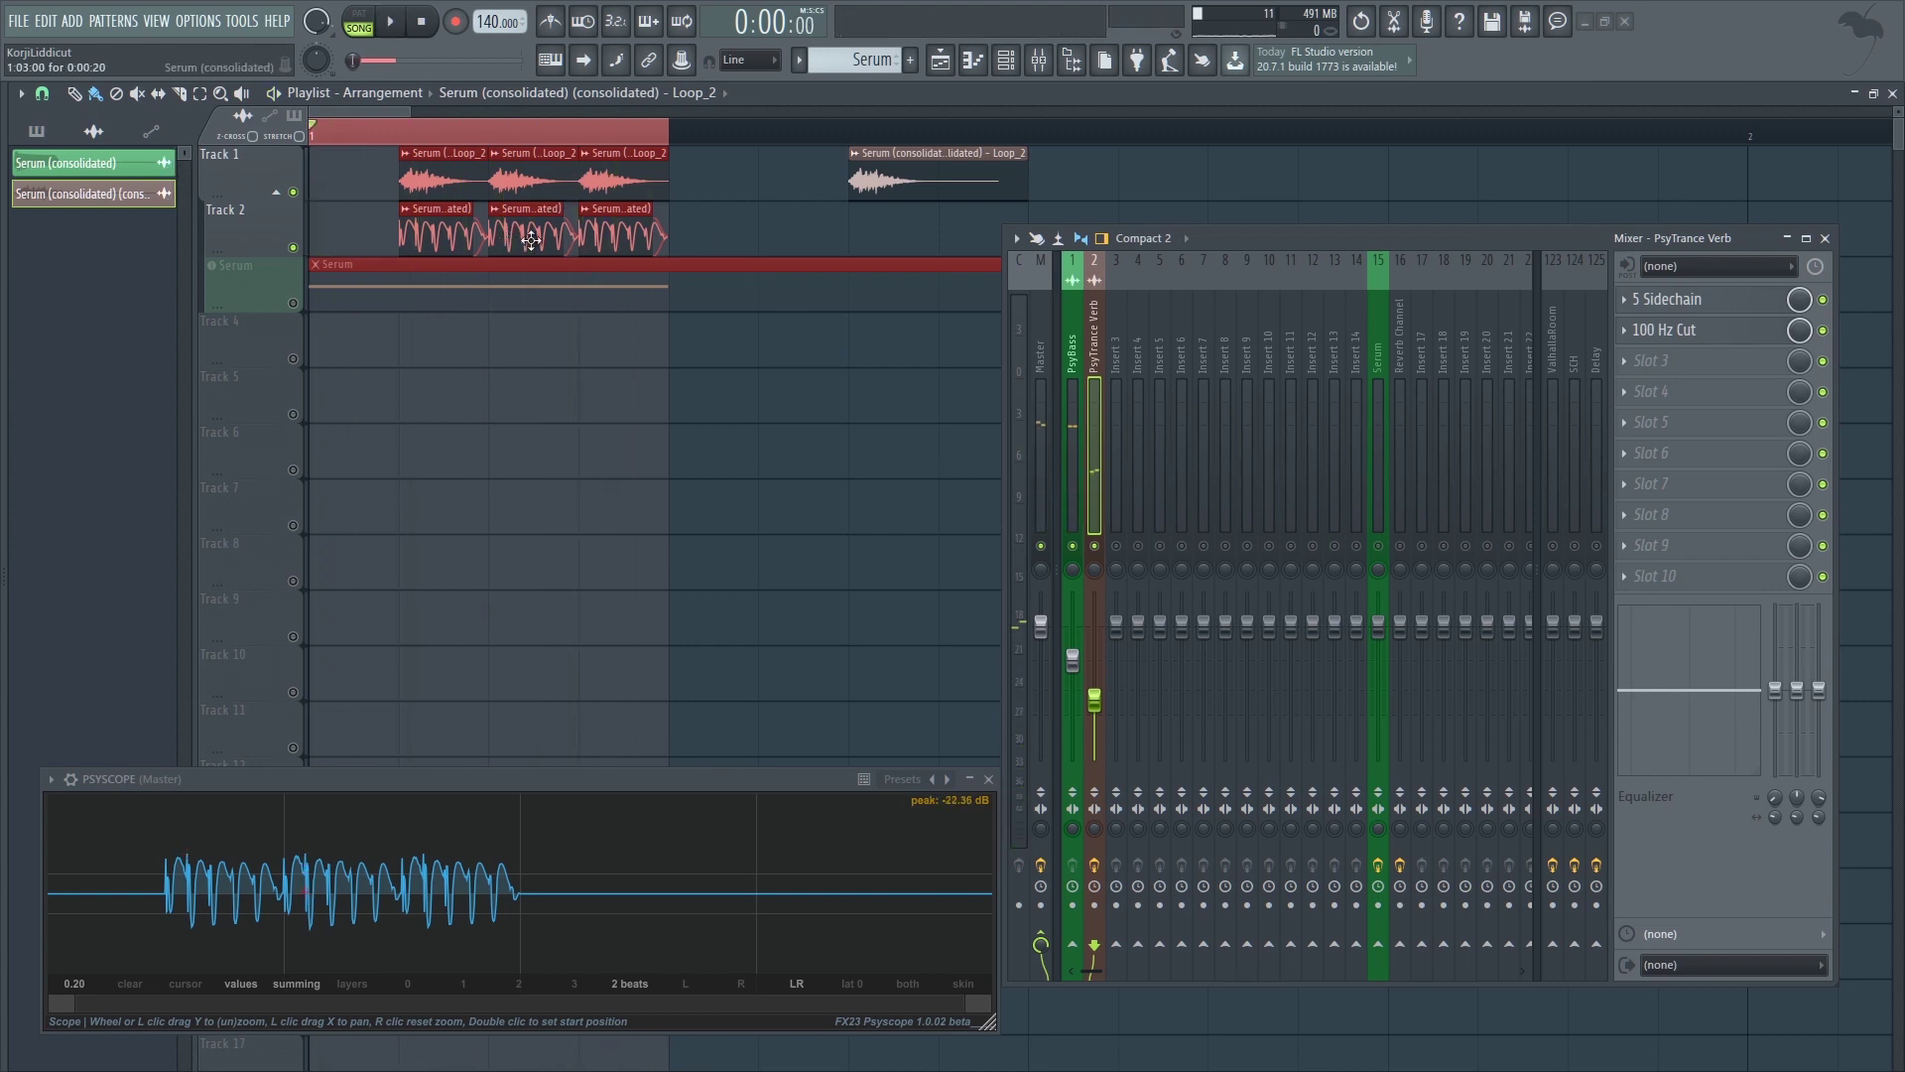
- Load the 5 Sidechain preset into the first effect slot of PsyBass and play the loop
left_click(1066, 399)
left_click(1664, 306)
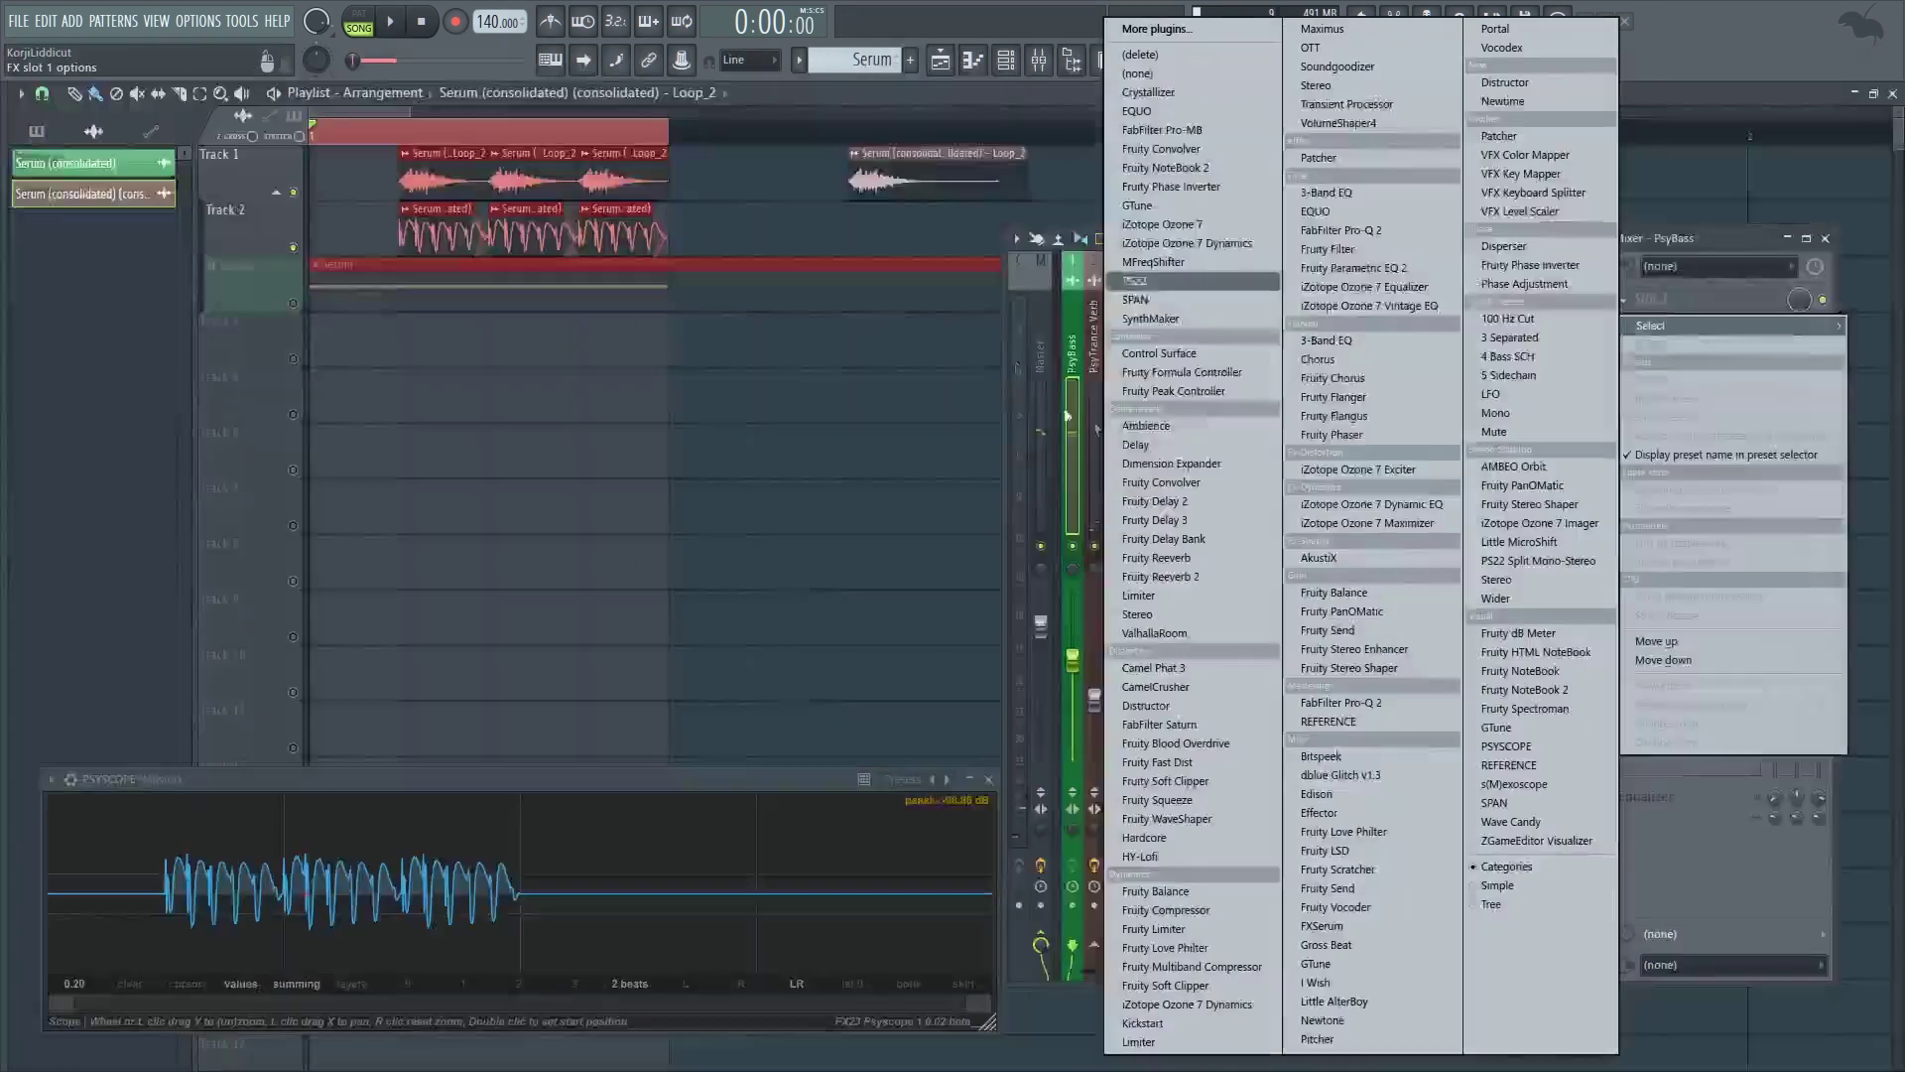
left_click(1519, 375)
left_click_drag(475, 207, 1002, 496)
key("space")
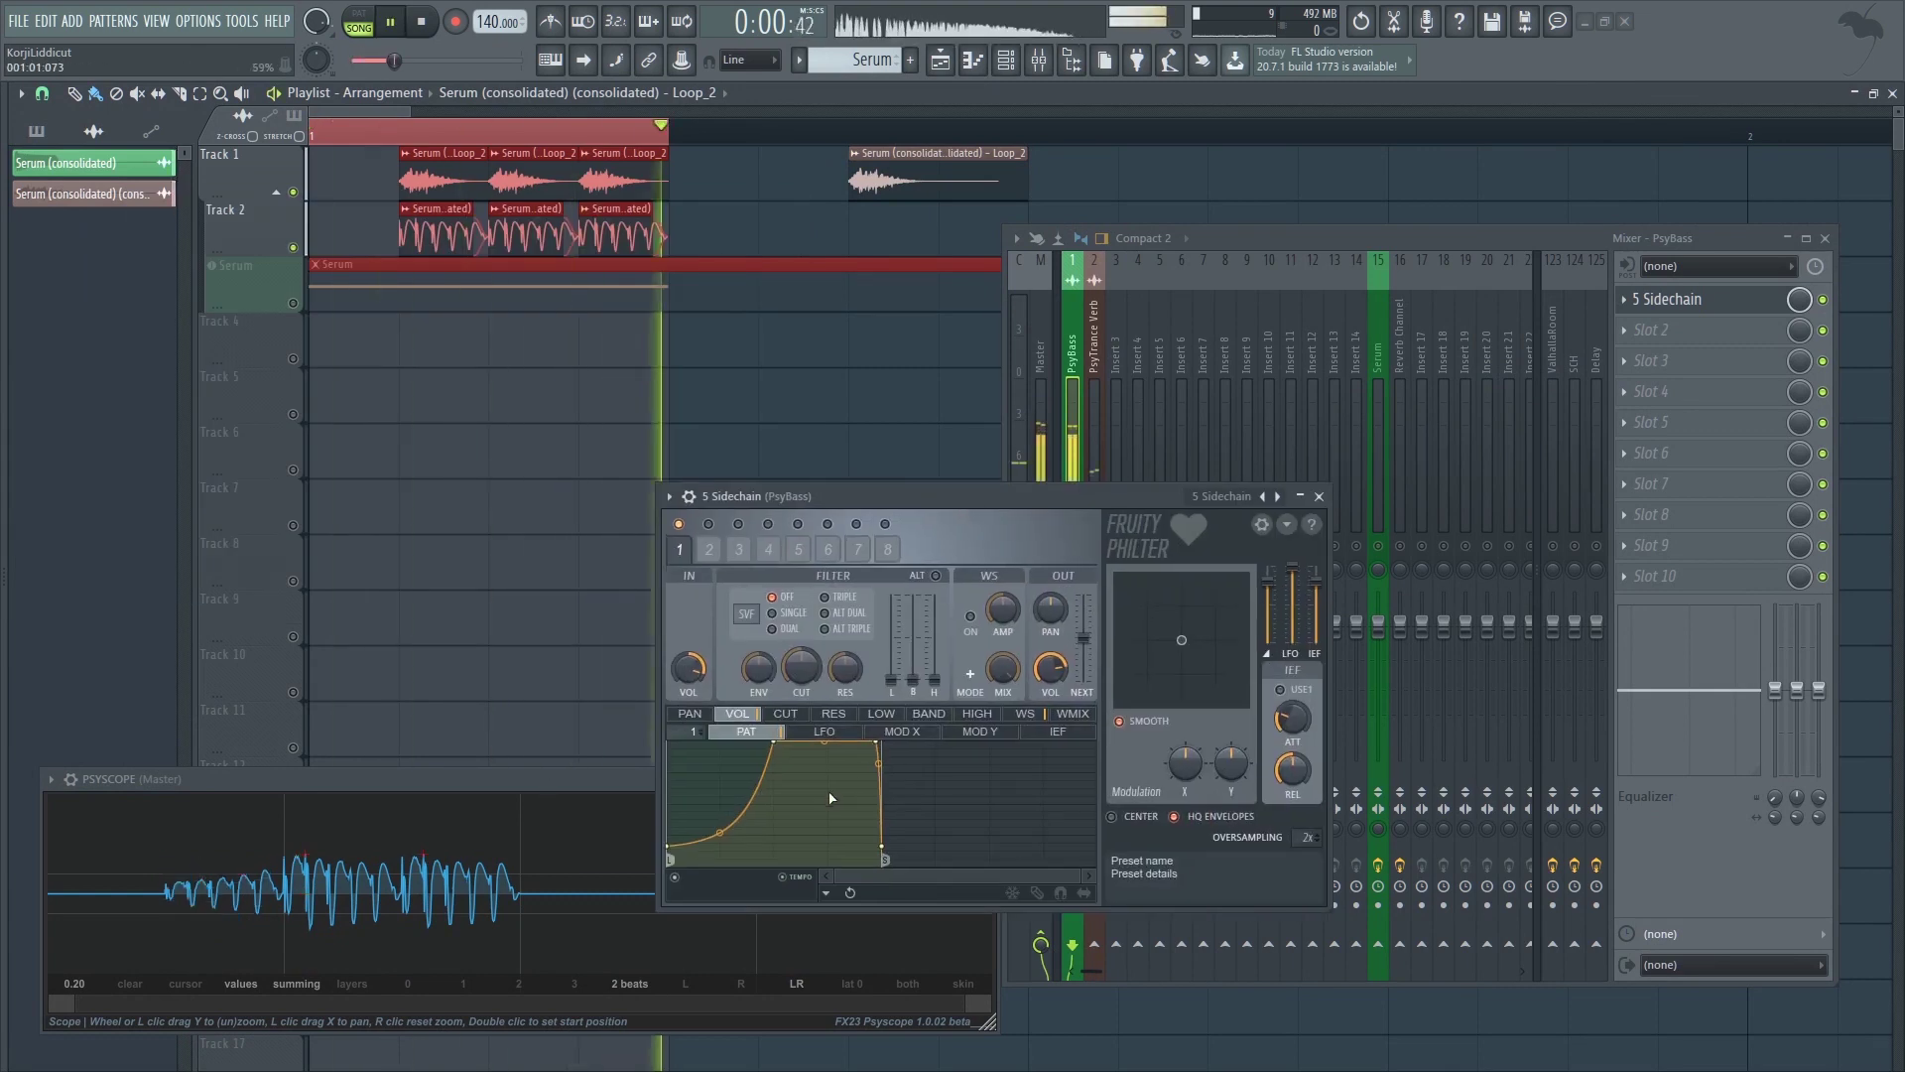
- Reshape the PsyBass sidechain volume envelope, moving its peak point to 45% and adding a low point to steepen the rise
left_click_drag(776, 741, 767, 742)
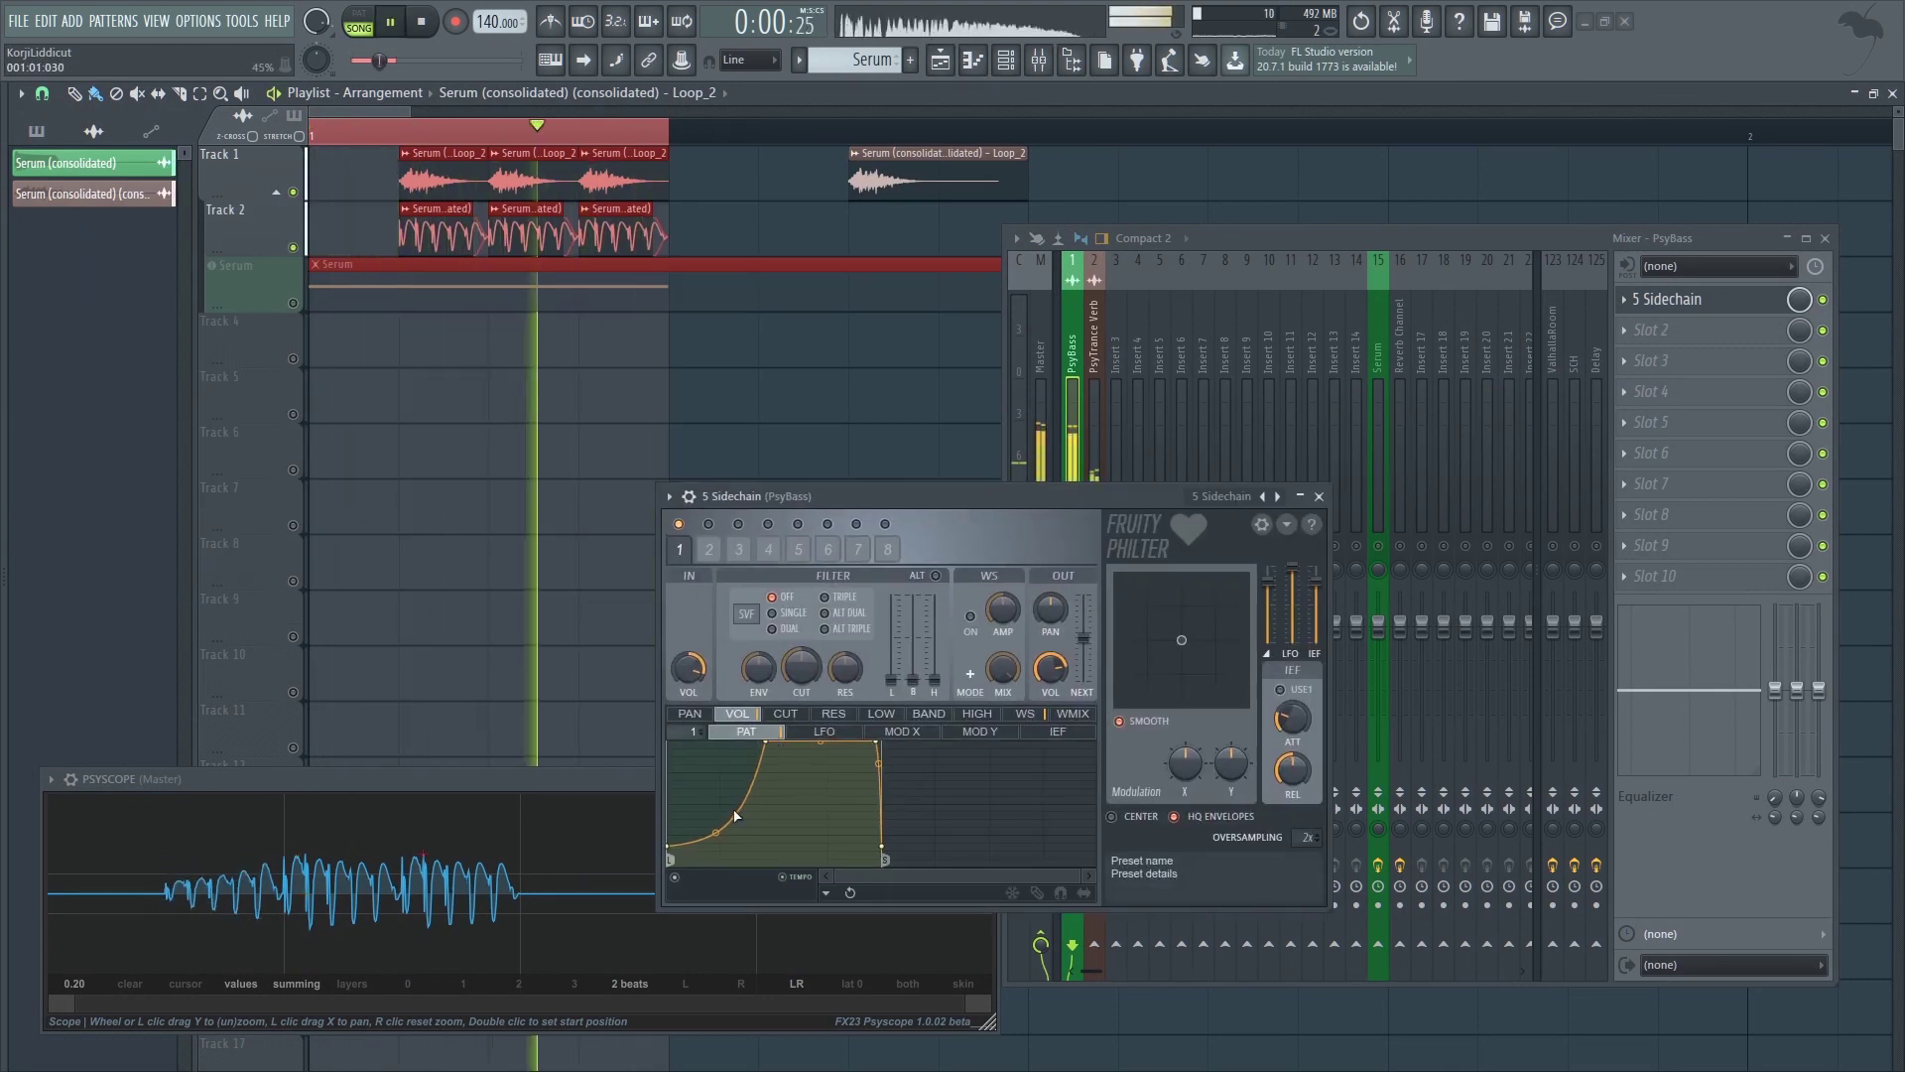
right_click(728, 812)
left_click_drag(723, 816, 723, 837)
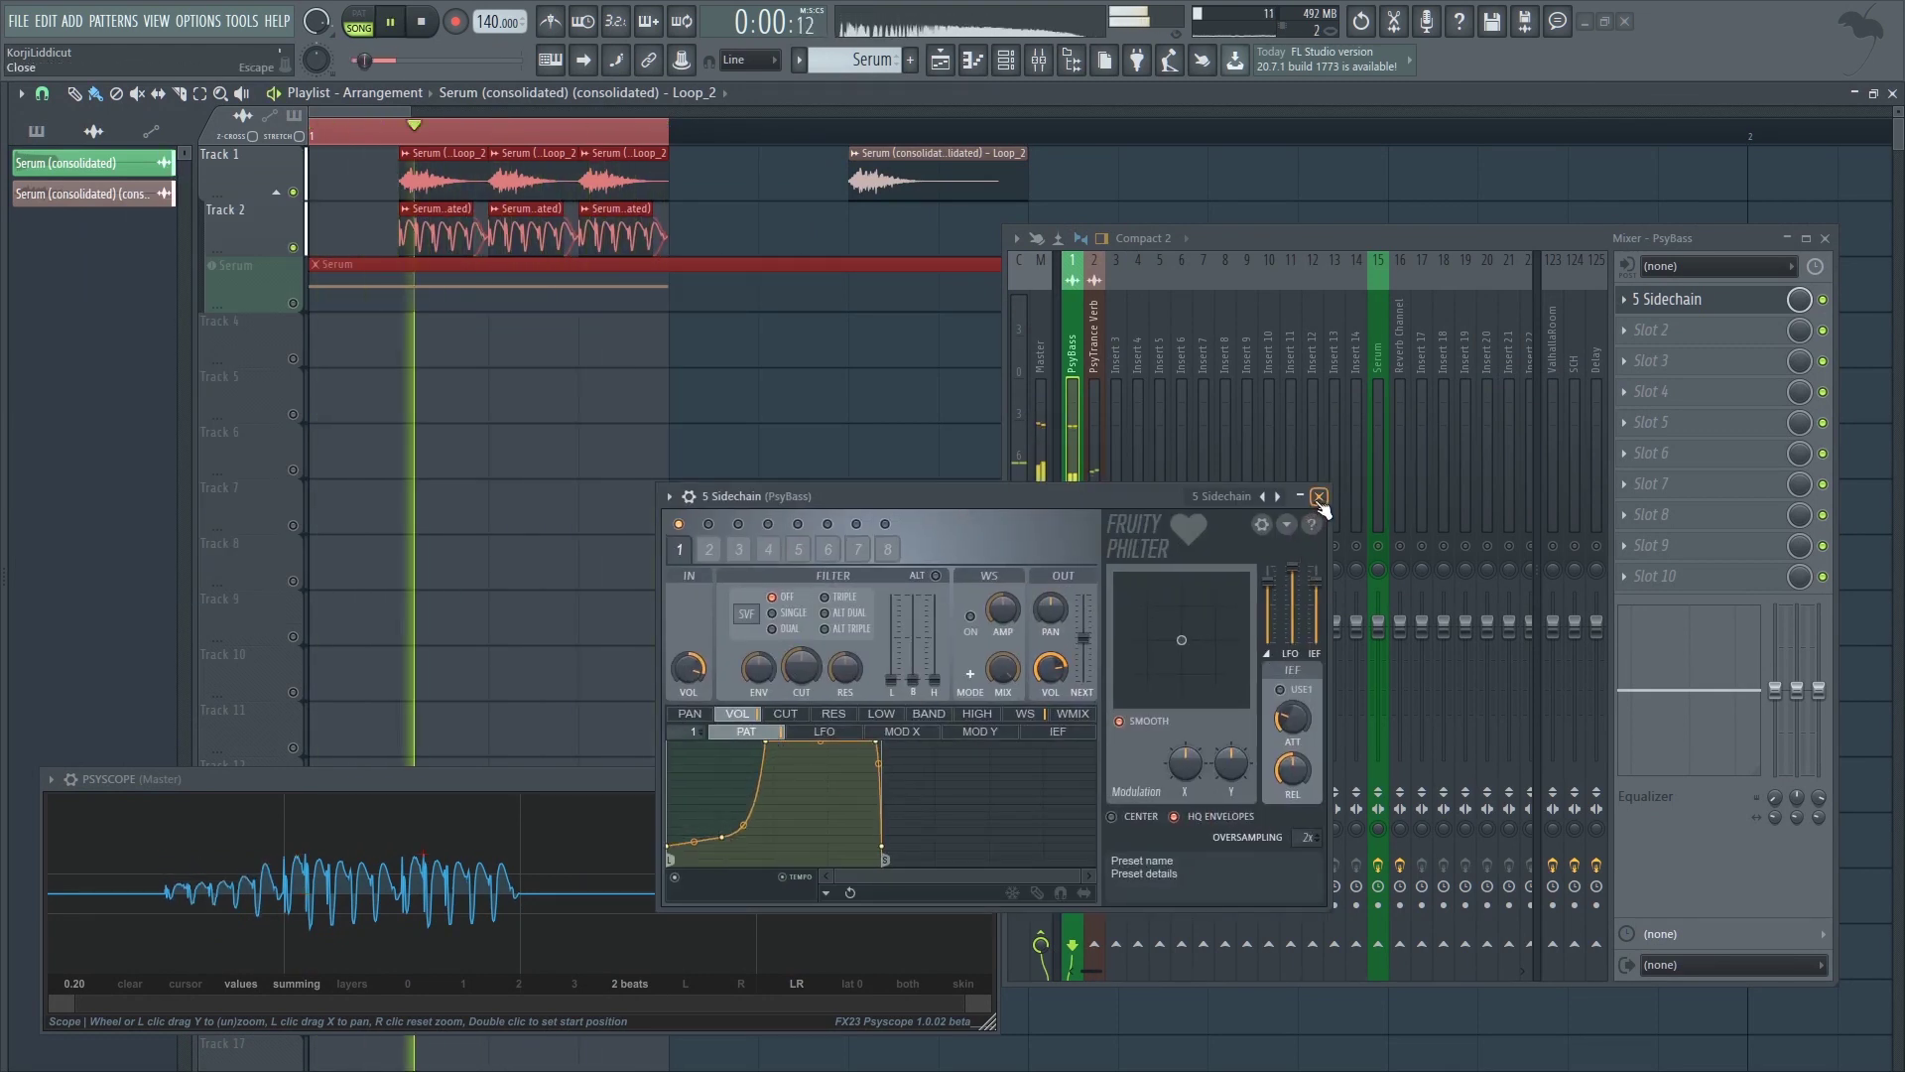
left_click(1318, 496)
key("space")
- Lower the PsyTrance Verb fader to about 31% while the loop plays
left_click(1092, 441)
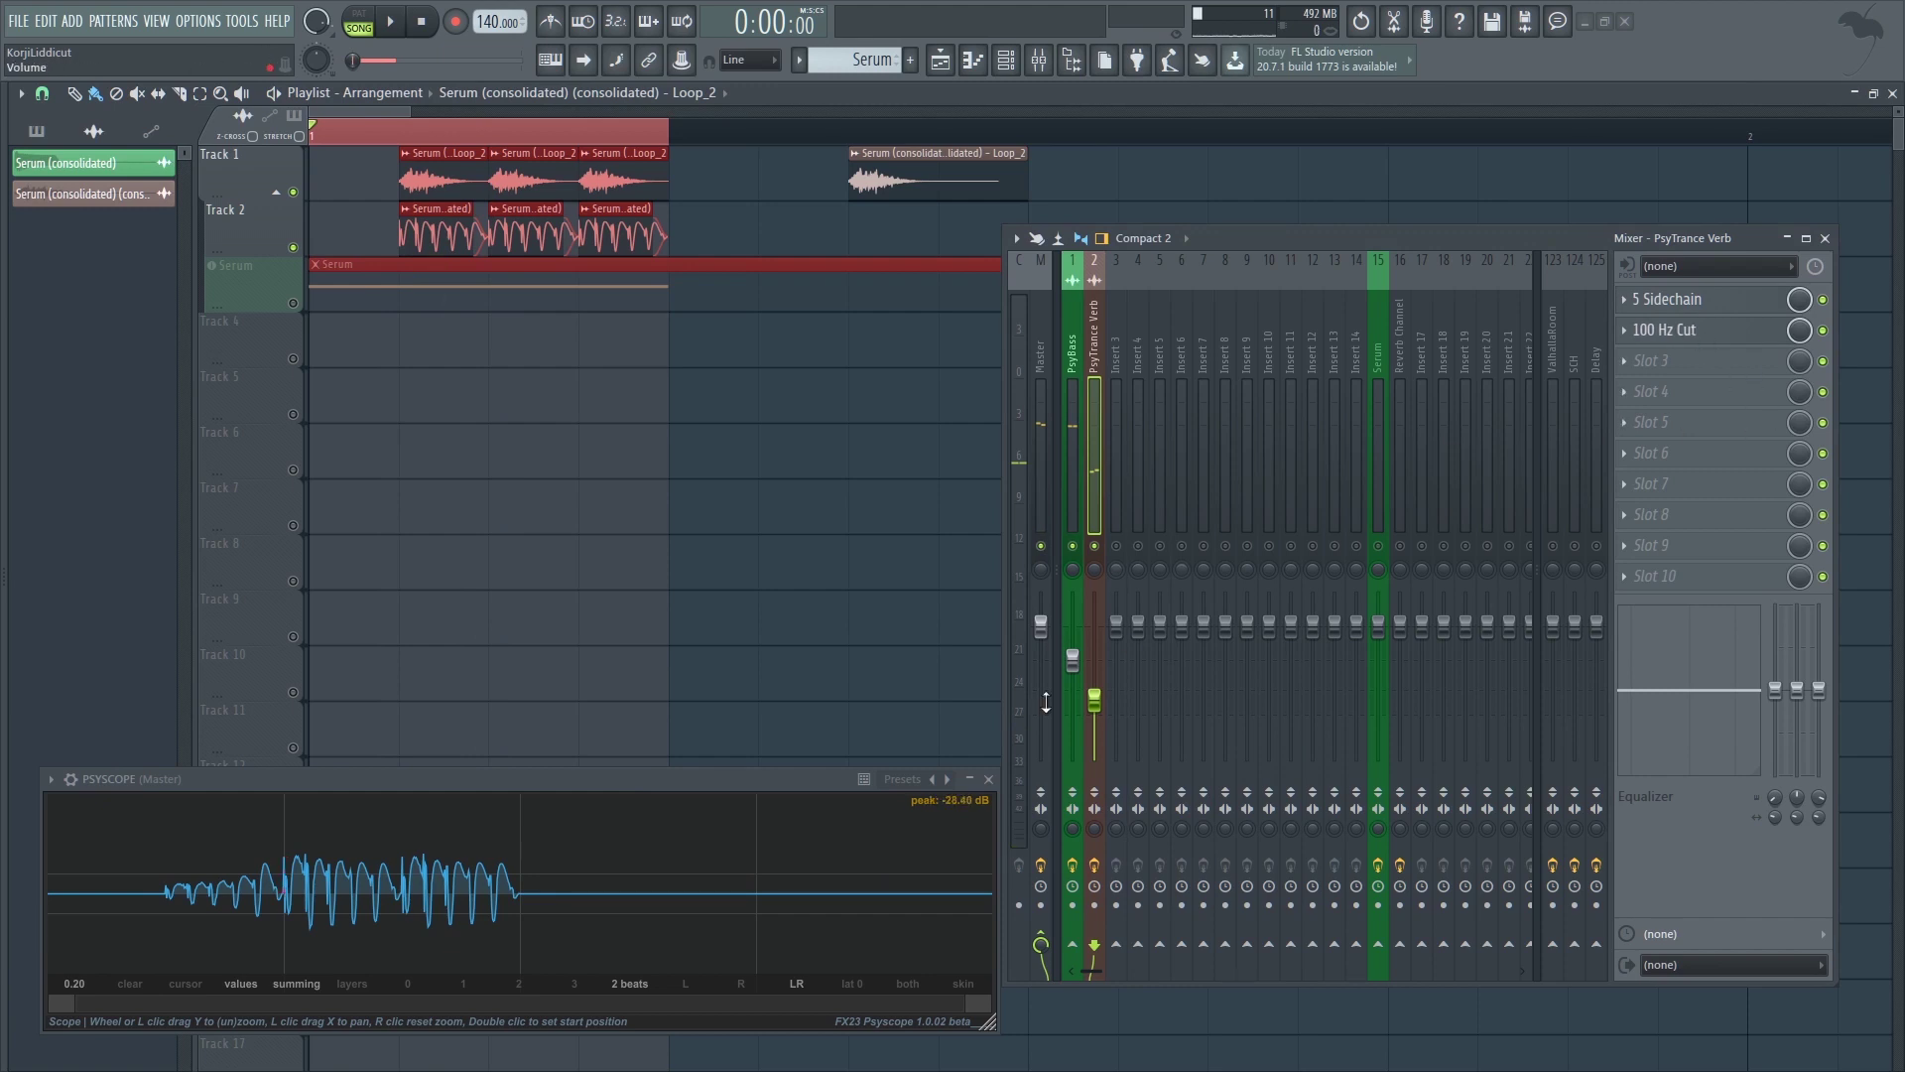
key("space")
left_click_drag(1095, 699, 1094, 717)
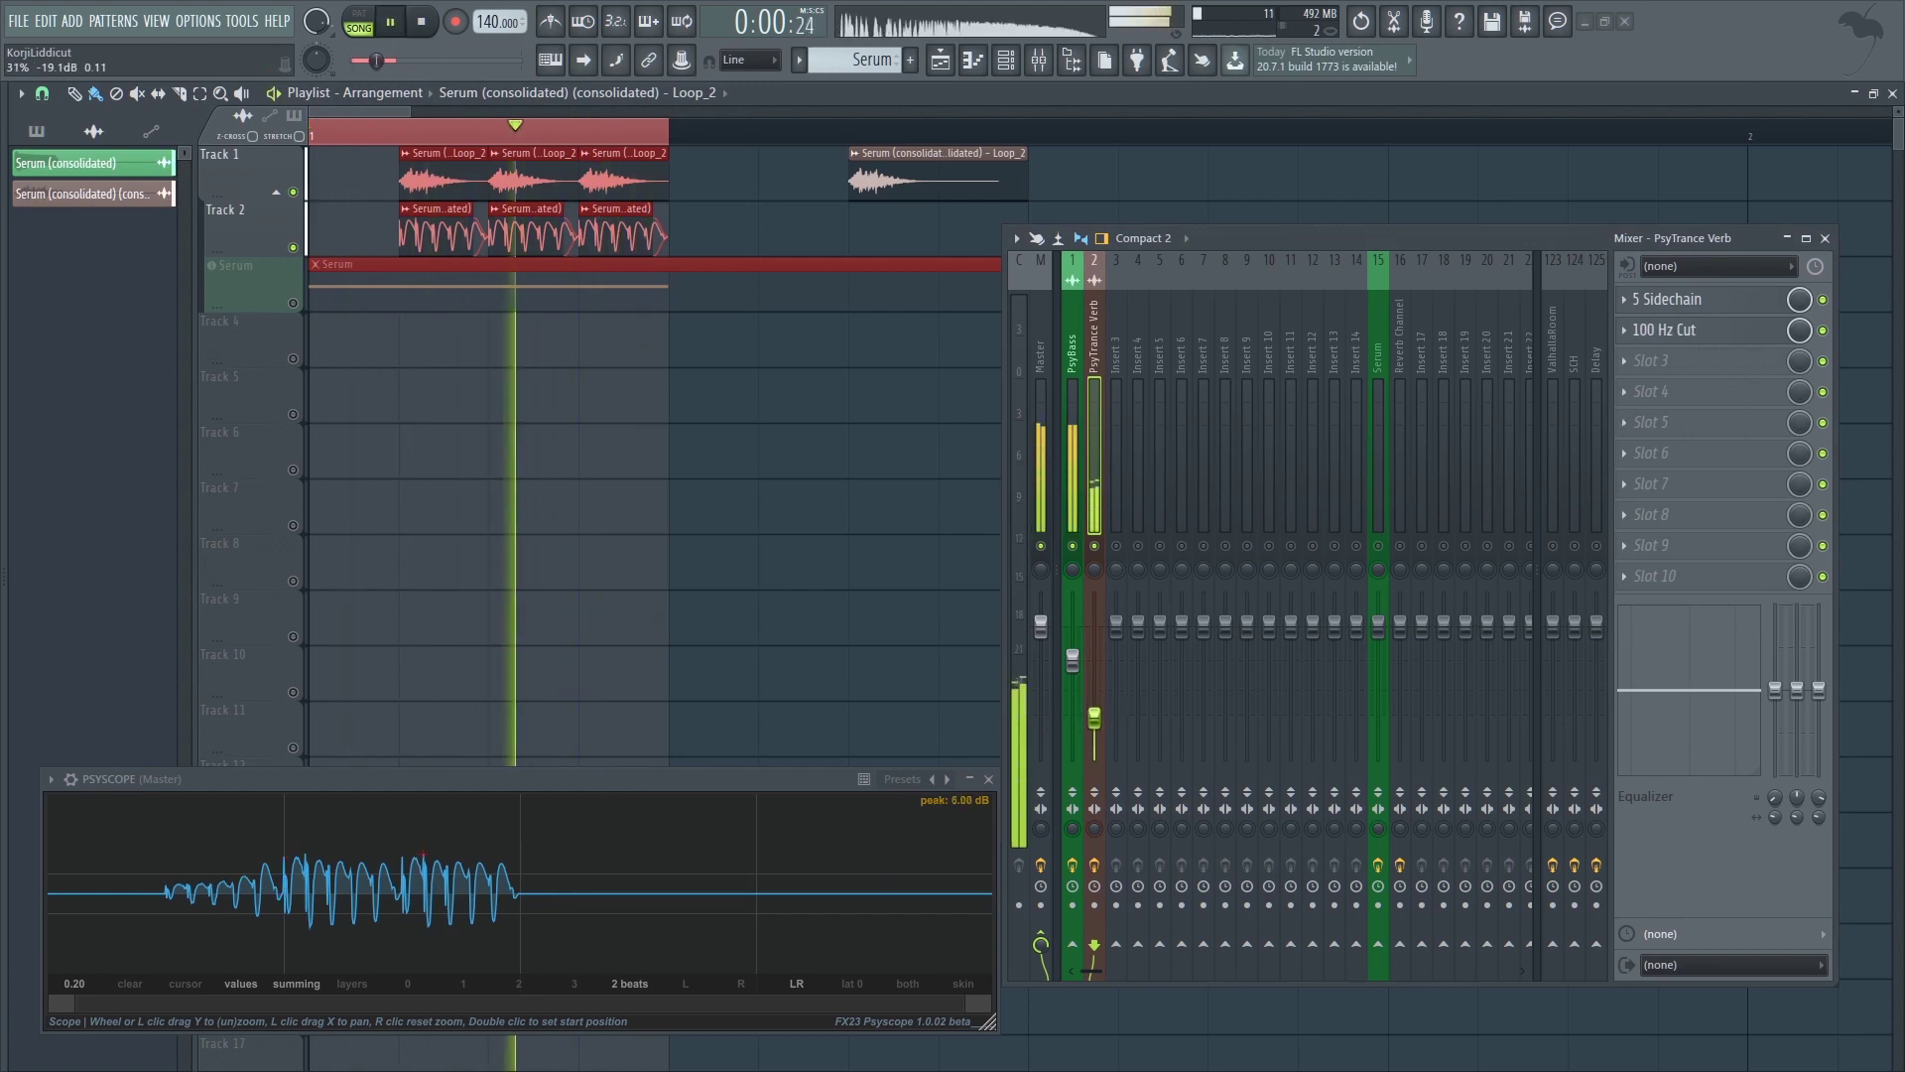
- Set the reverb sample's fade-out to 75% and readjust the PsyTrance Verb fader slightly
double_click(645, 210)
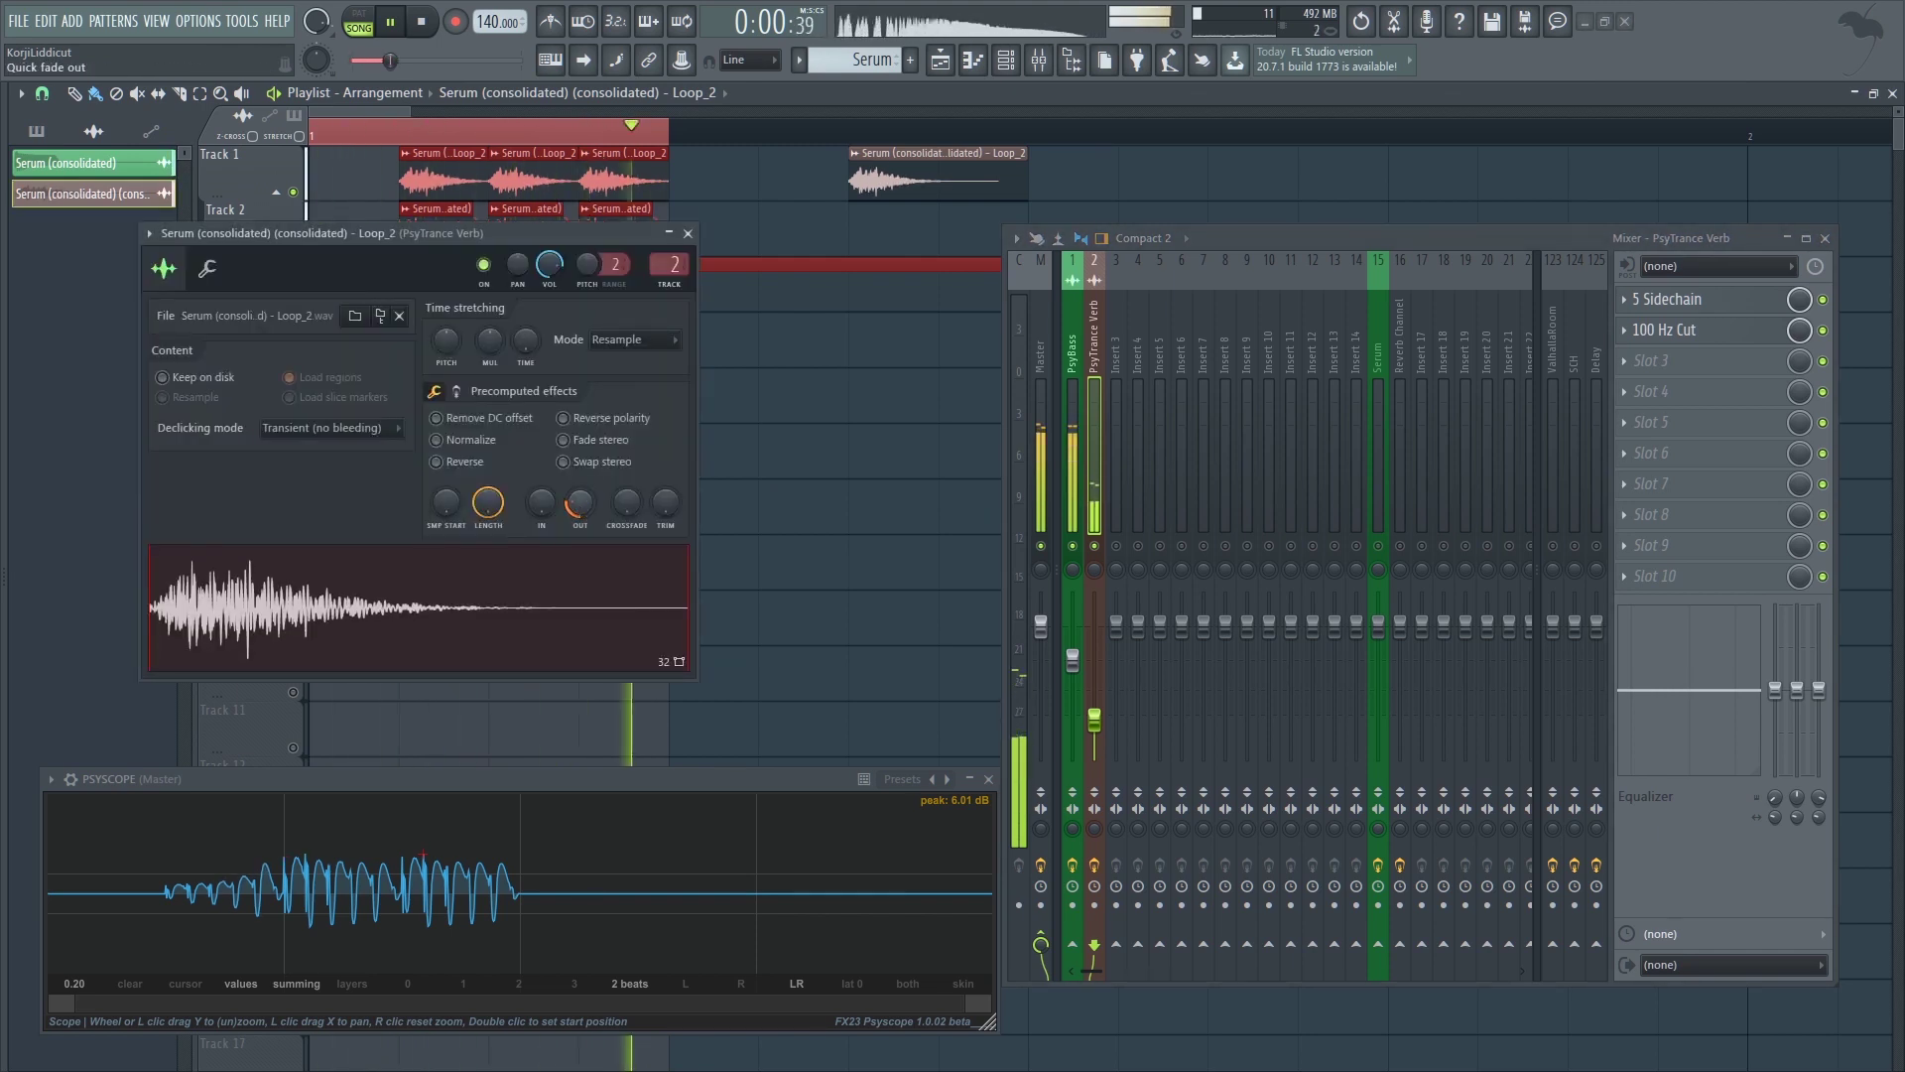
left_click_drag(581, 503, 581, 452)
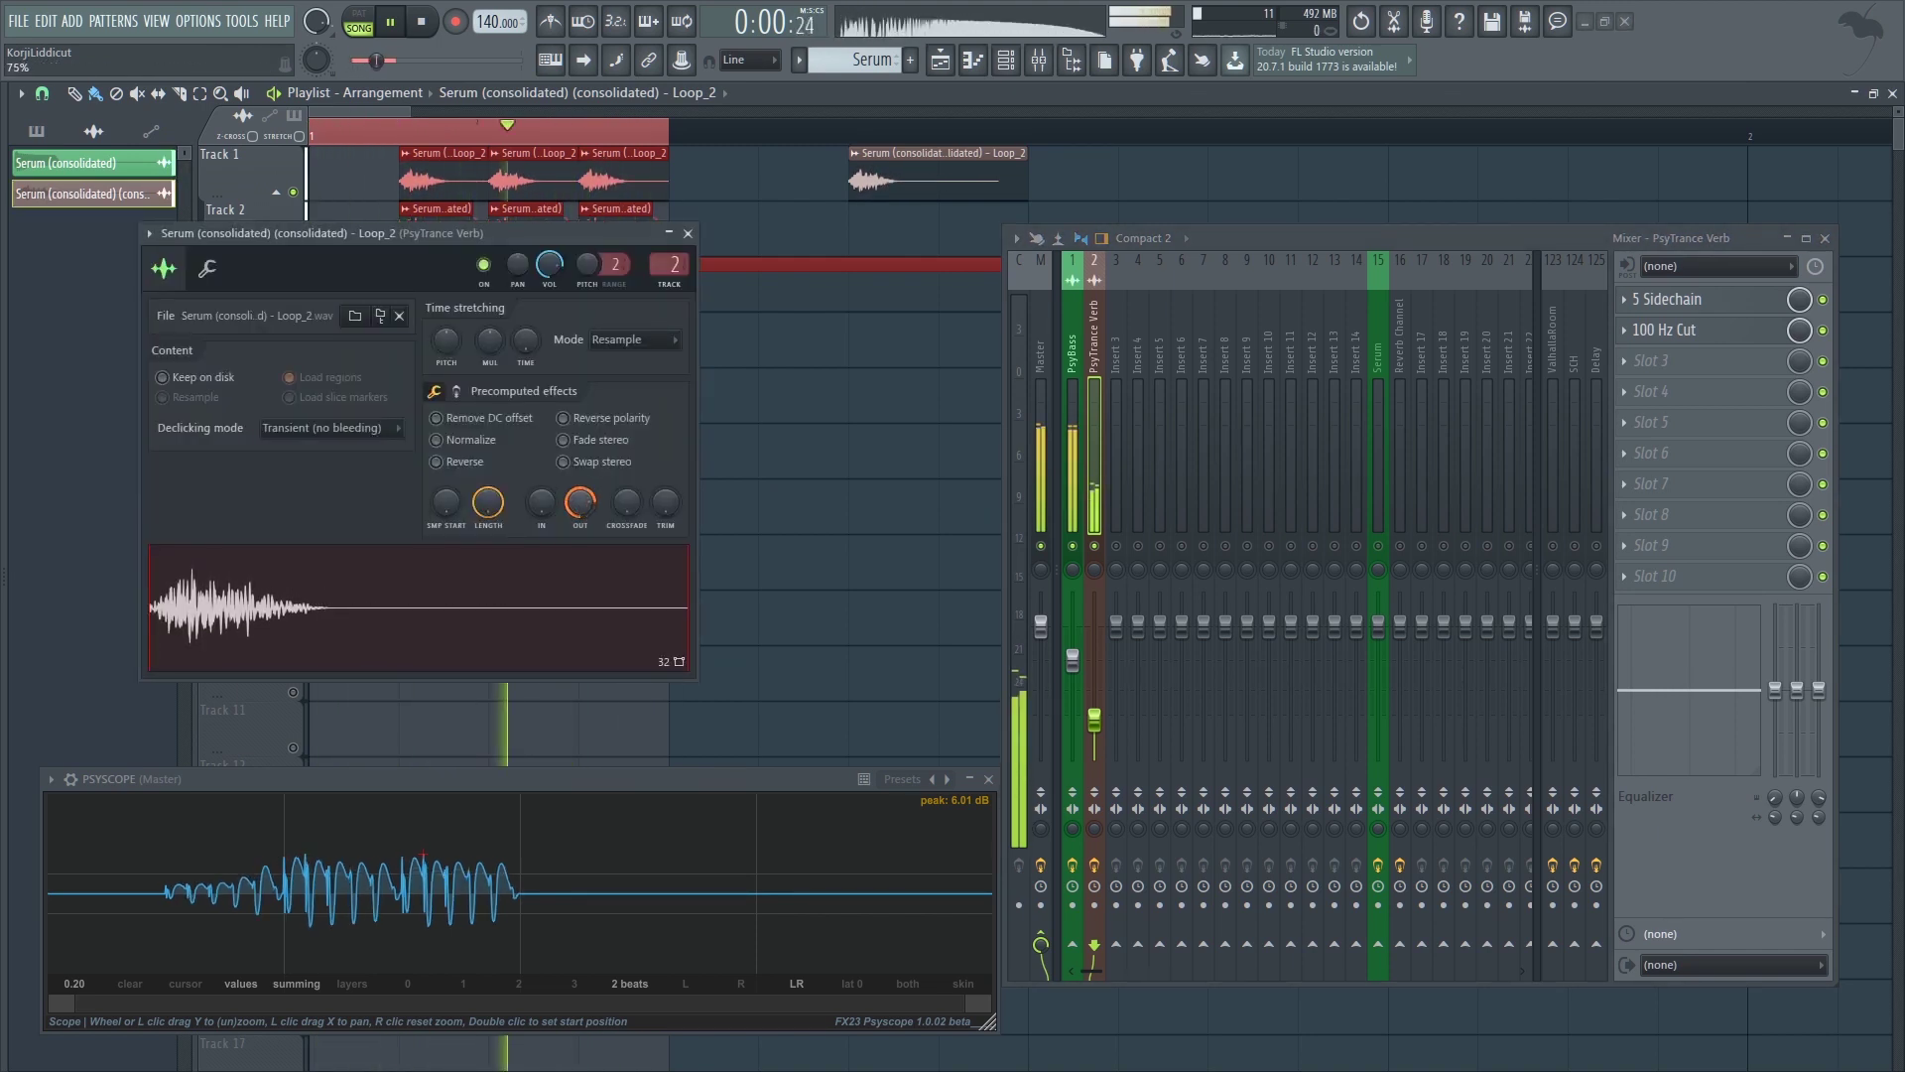
left_click(688, 234)
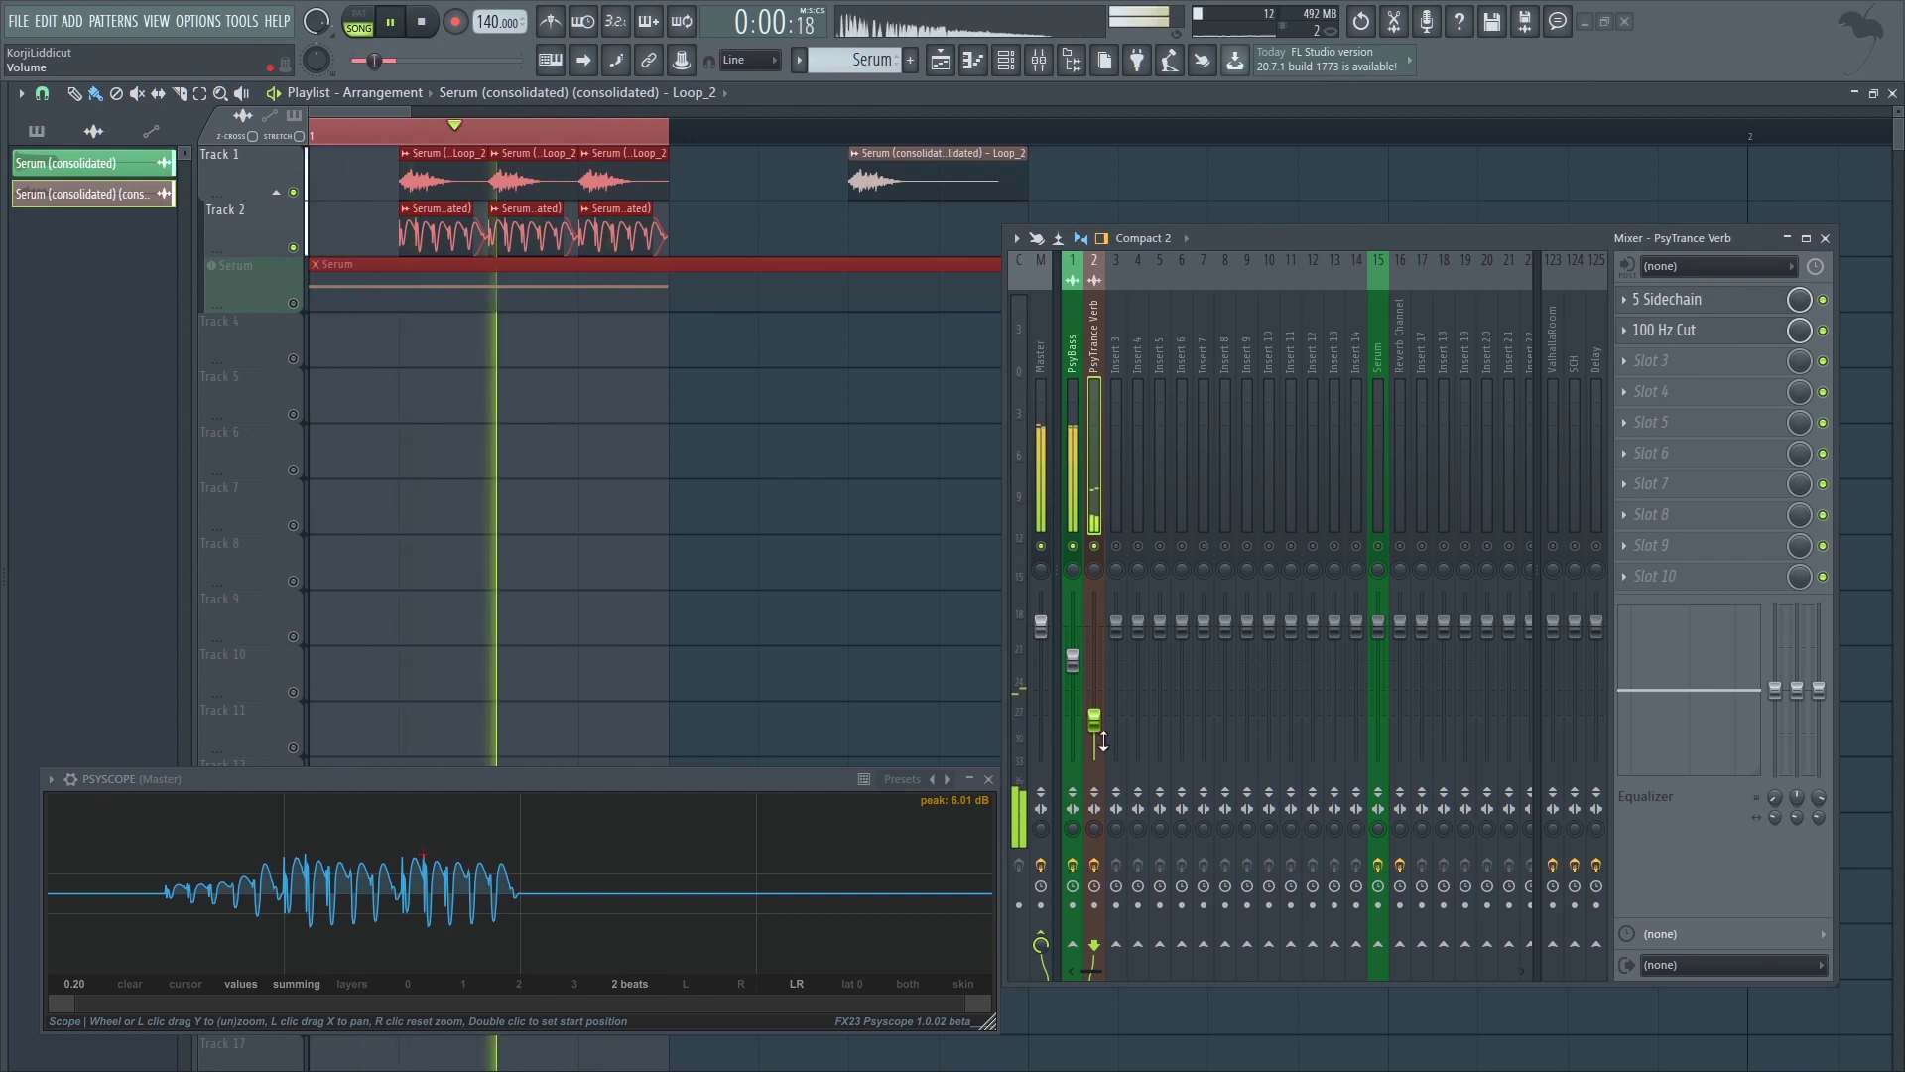
left_click_drag(1096, 725, 1098, 716)
- Reshape the PsyTrance Verb sidechain volume envelope with a lower, curved rise and a longer hold before a steep fall
left_click(1673, 301)
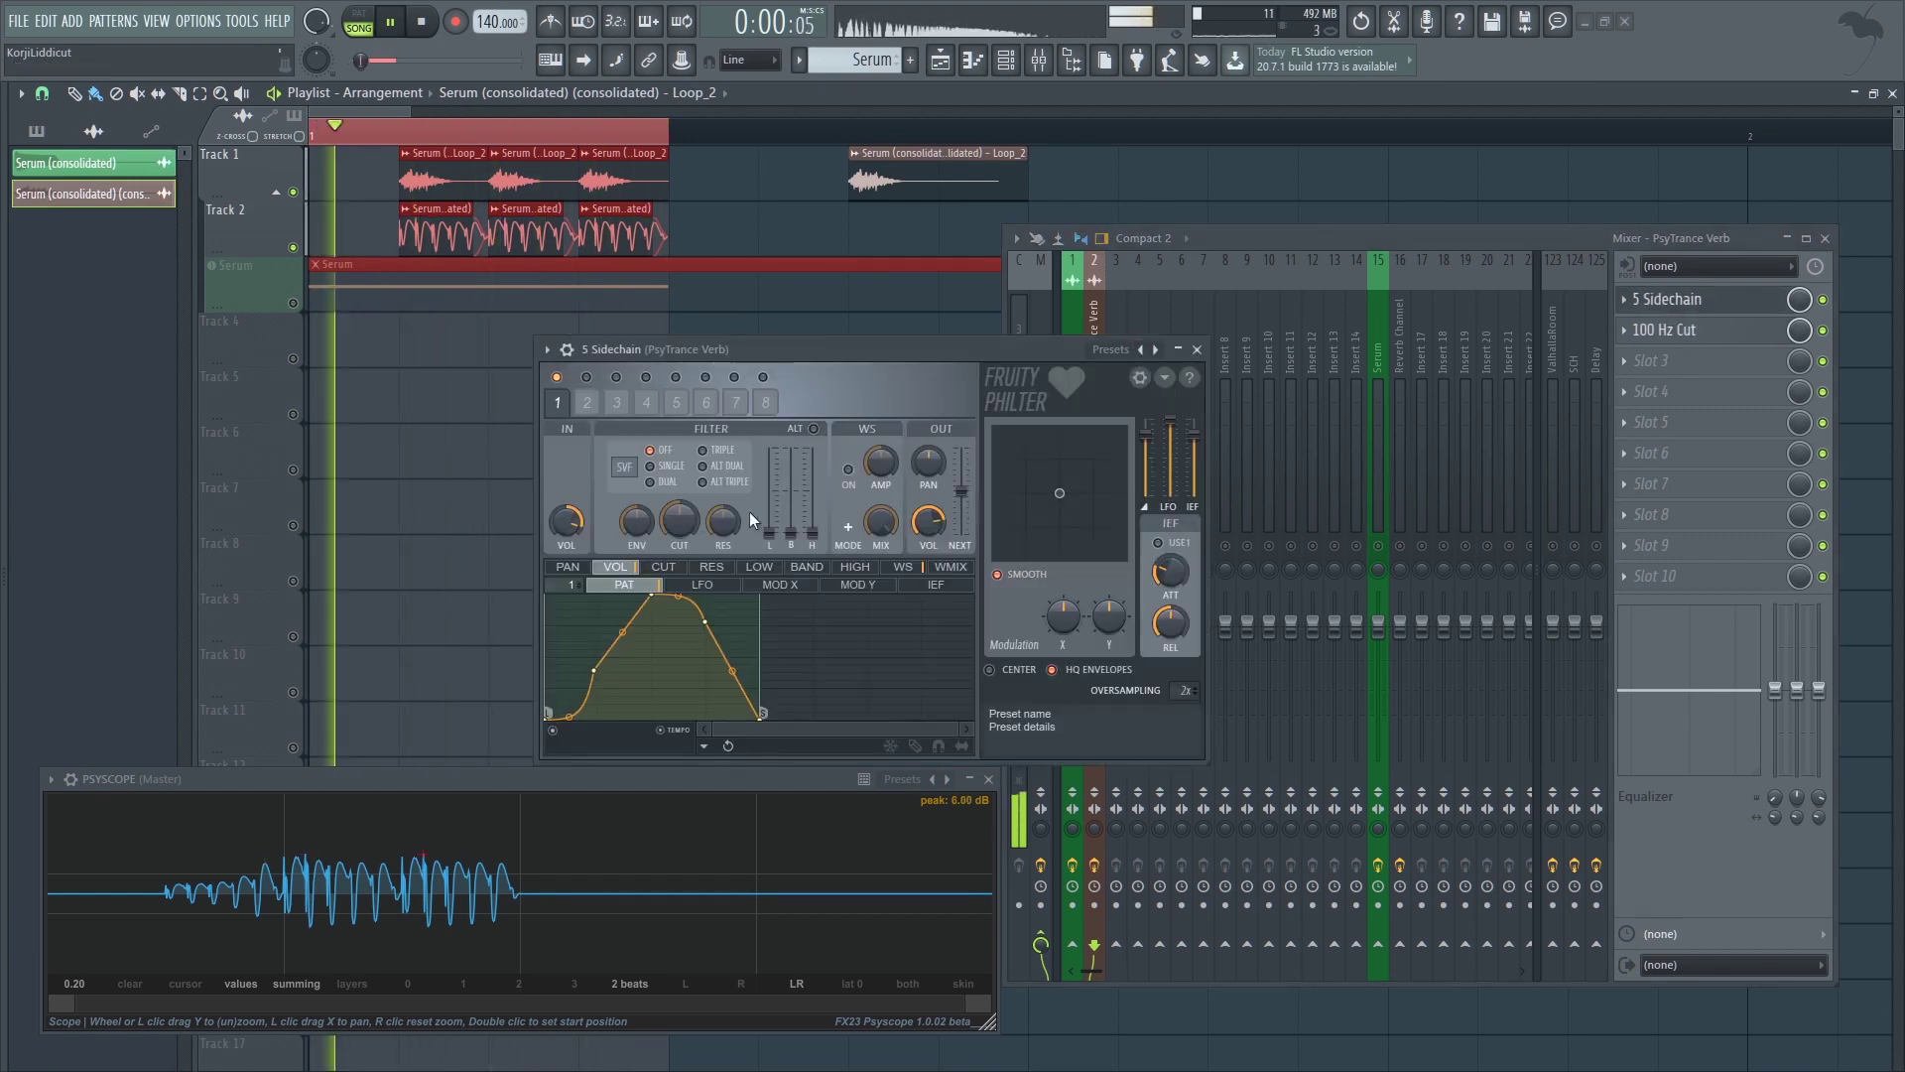
left_click_drag(627, 645, 626, 676)
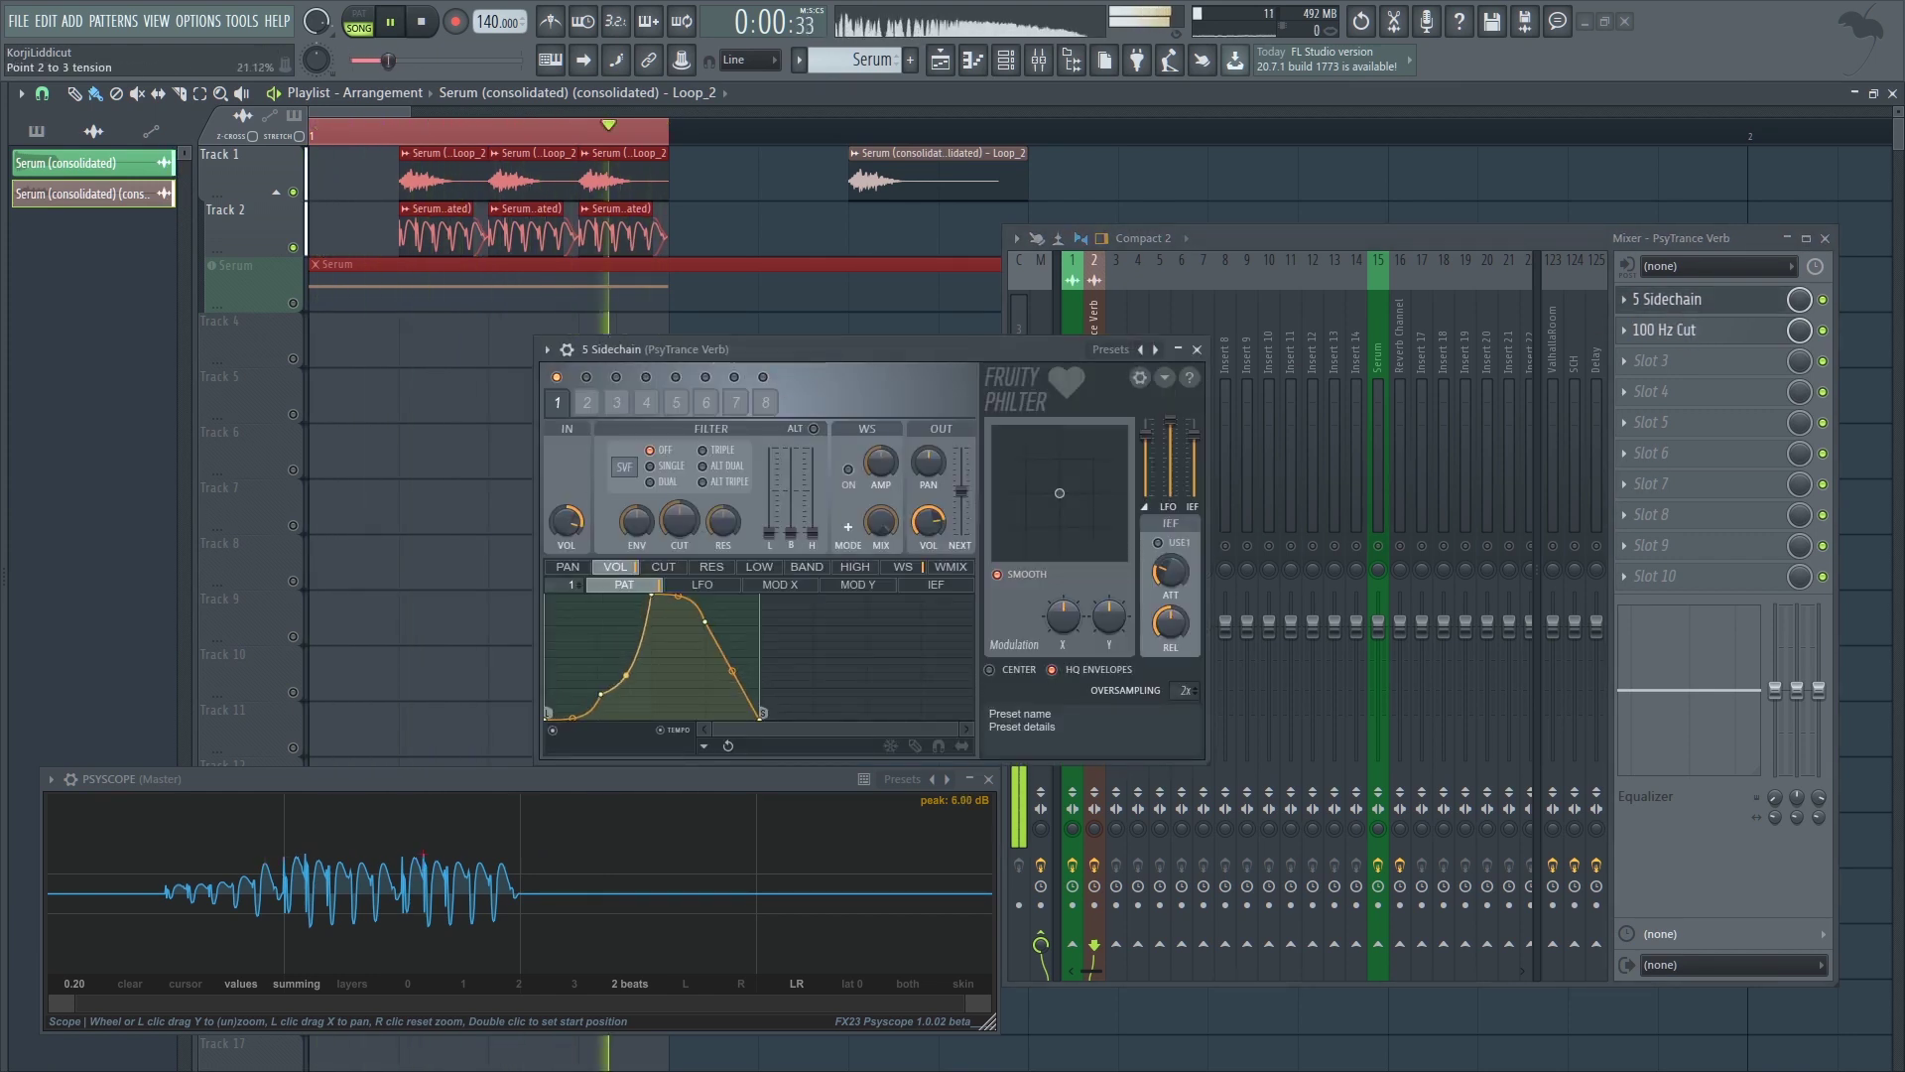
left_click_drag(706, 622, 748, 611)
key("space")
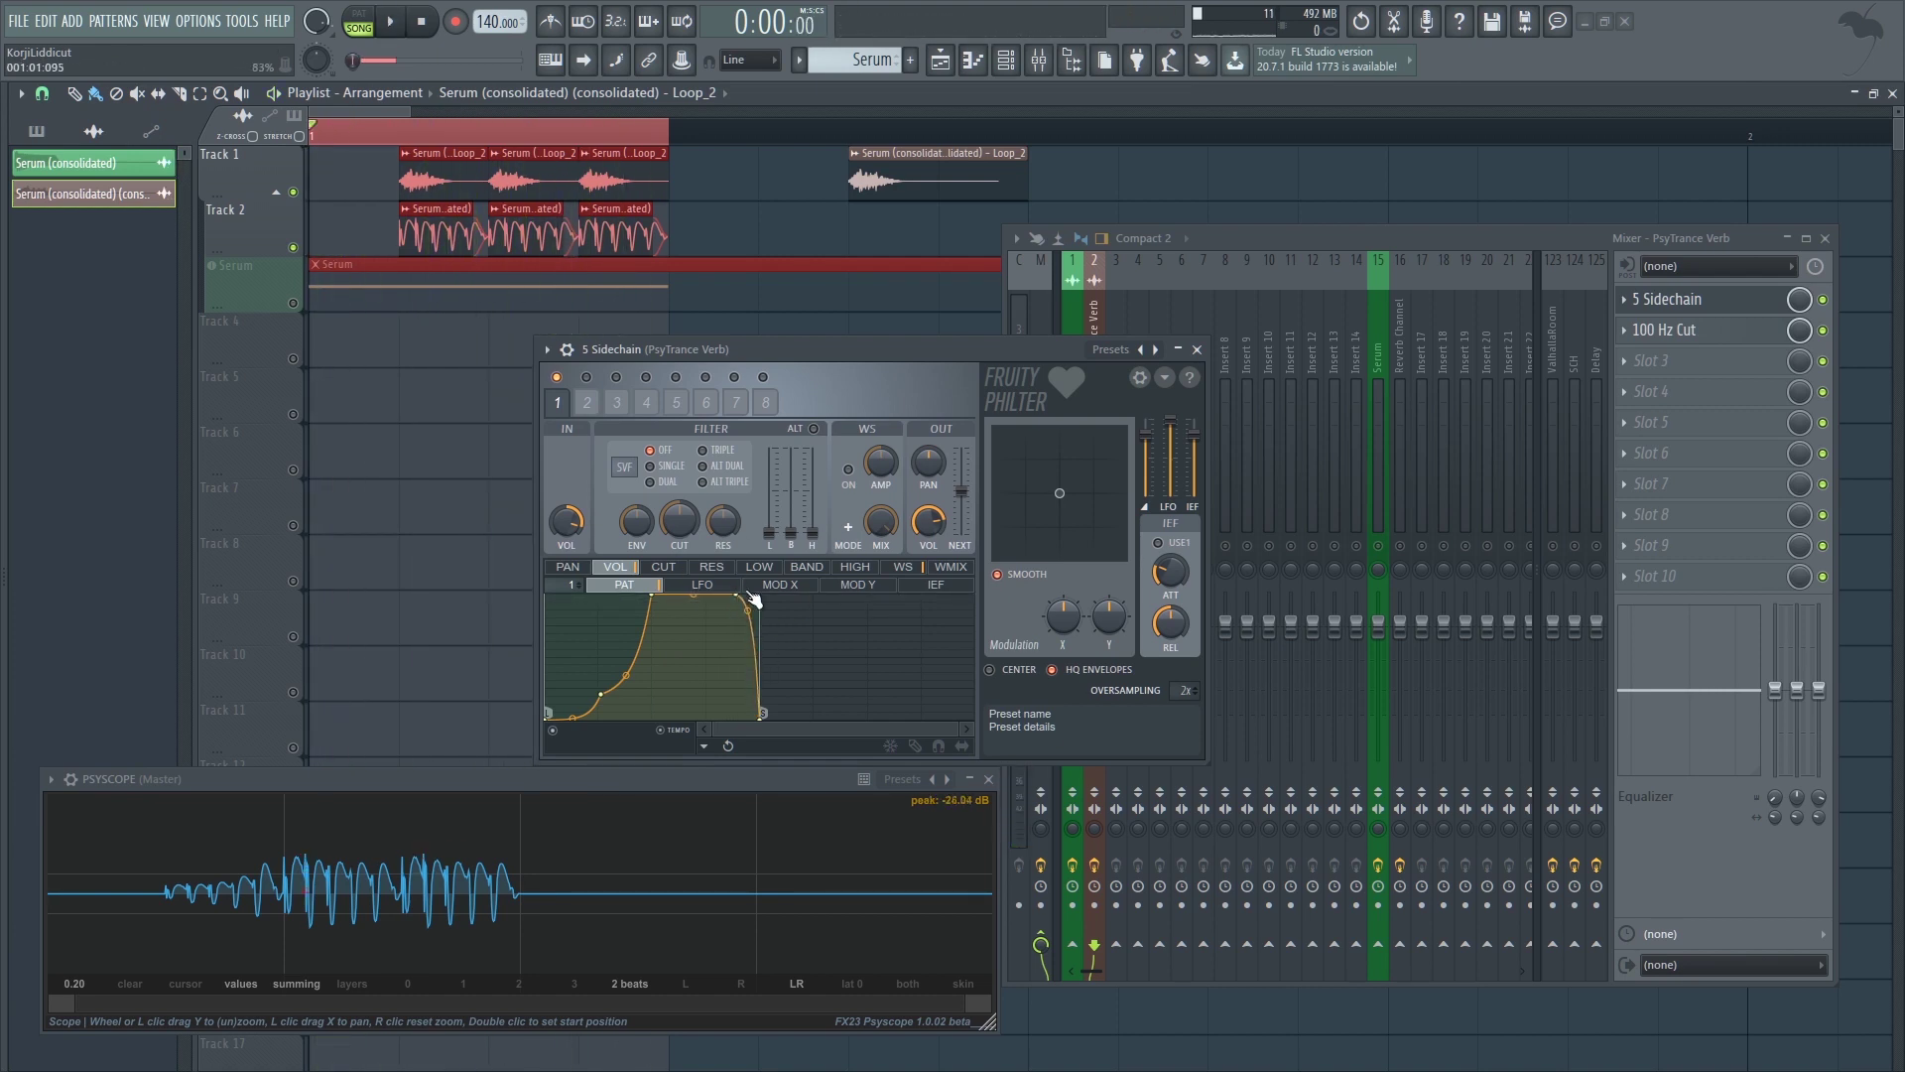
- Play the loop with the reshaped reverb sidechain and set the PsyTrance Verb fader to about 32%
left_click_drag(770, 354, 752, 347)
key("space")
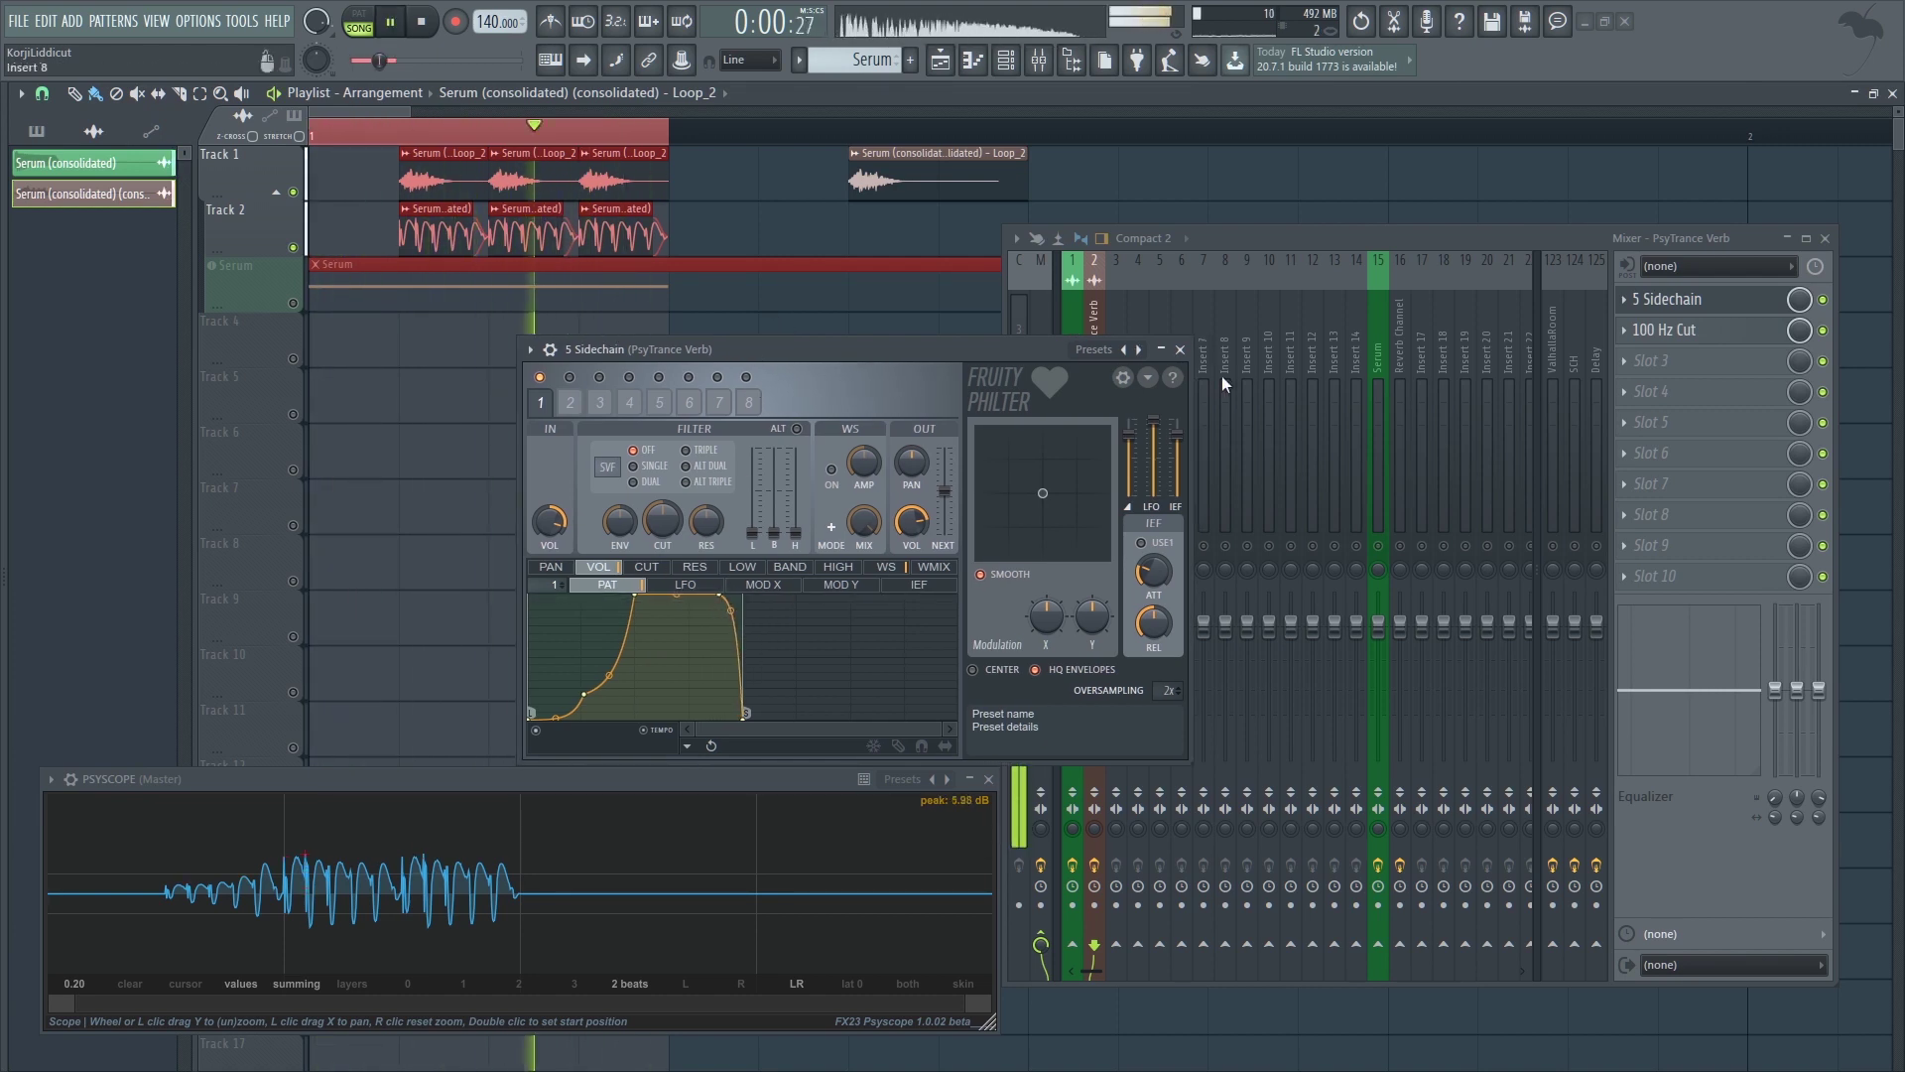
left_click(1179, 349)
left_click_drag(1094, 622, 1097, 722)
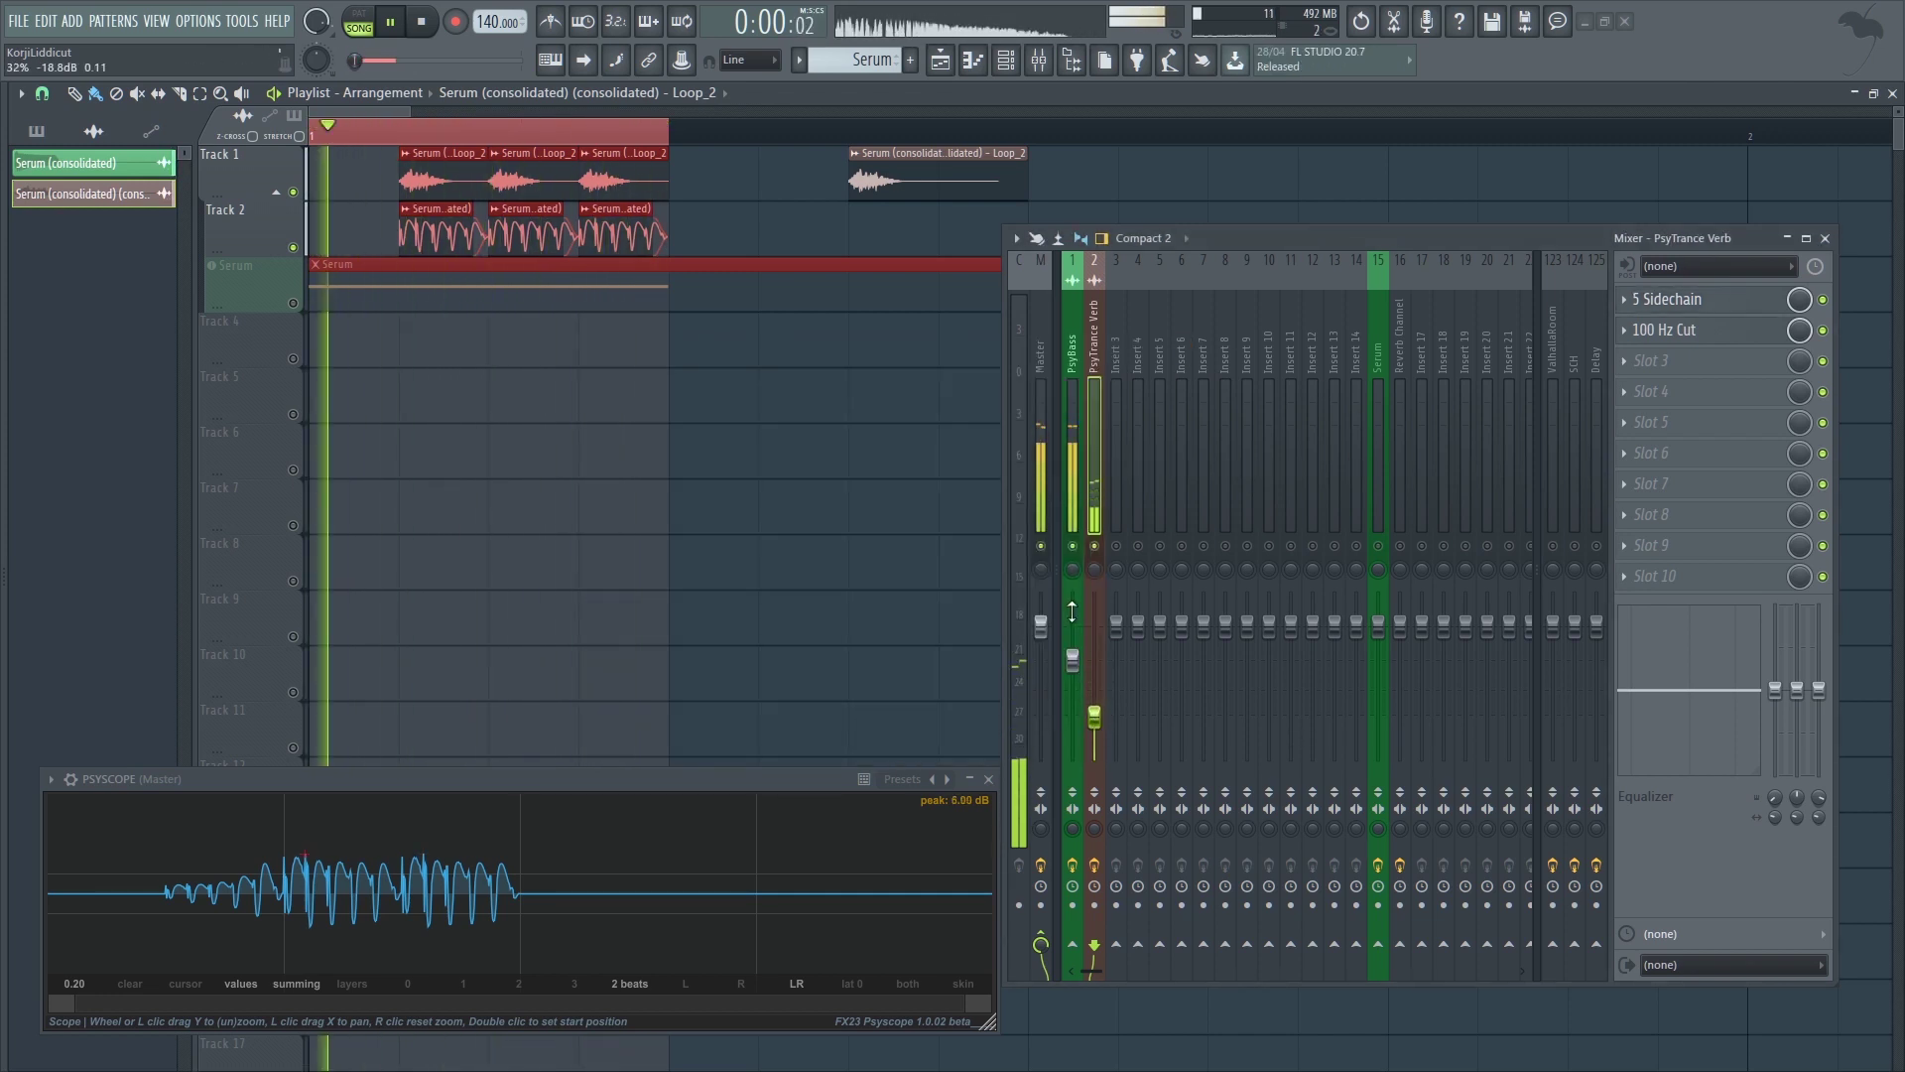
- Stop the loop and check the Master, PsyBass and PsyTrance Verb mixer tracks in turn
left_click(1045, 834)
key("space")
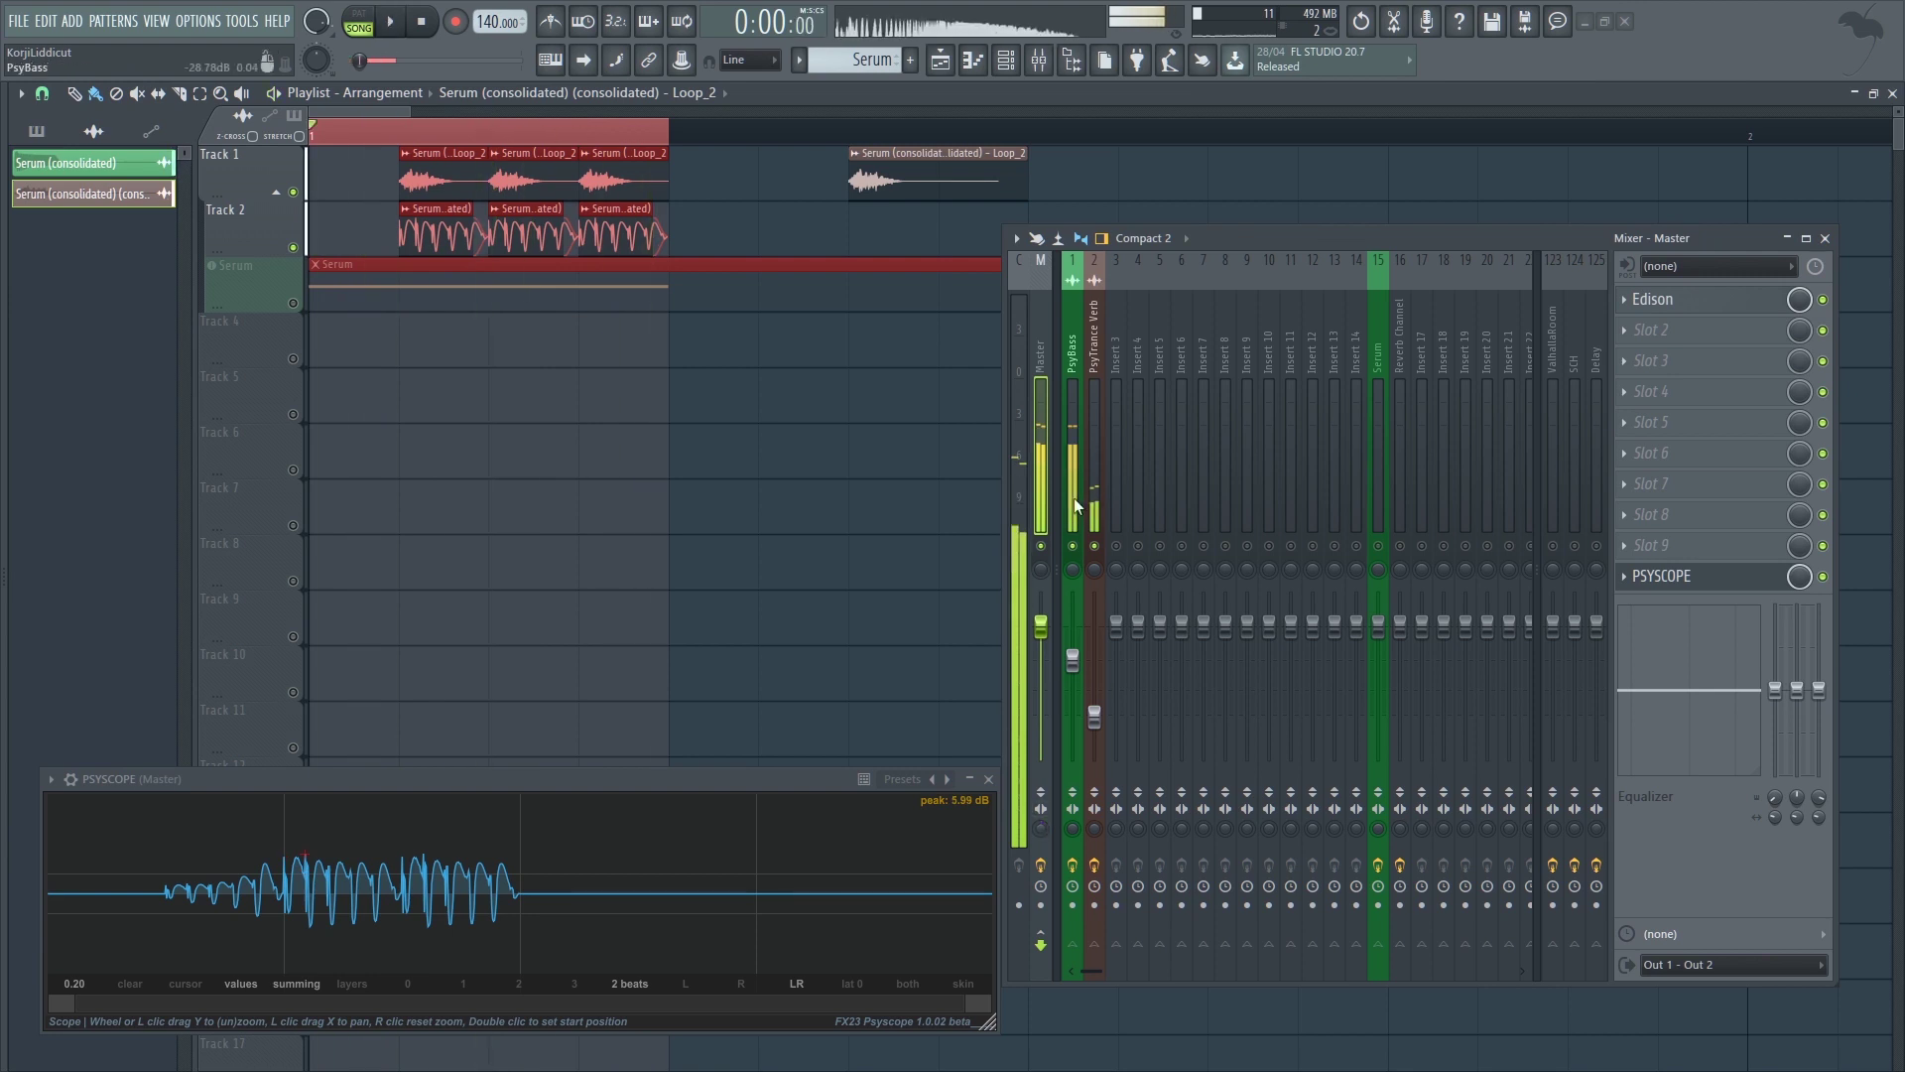
left_click(1077, 491)
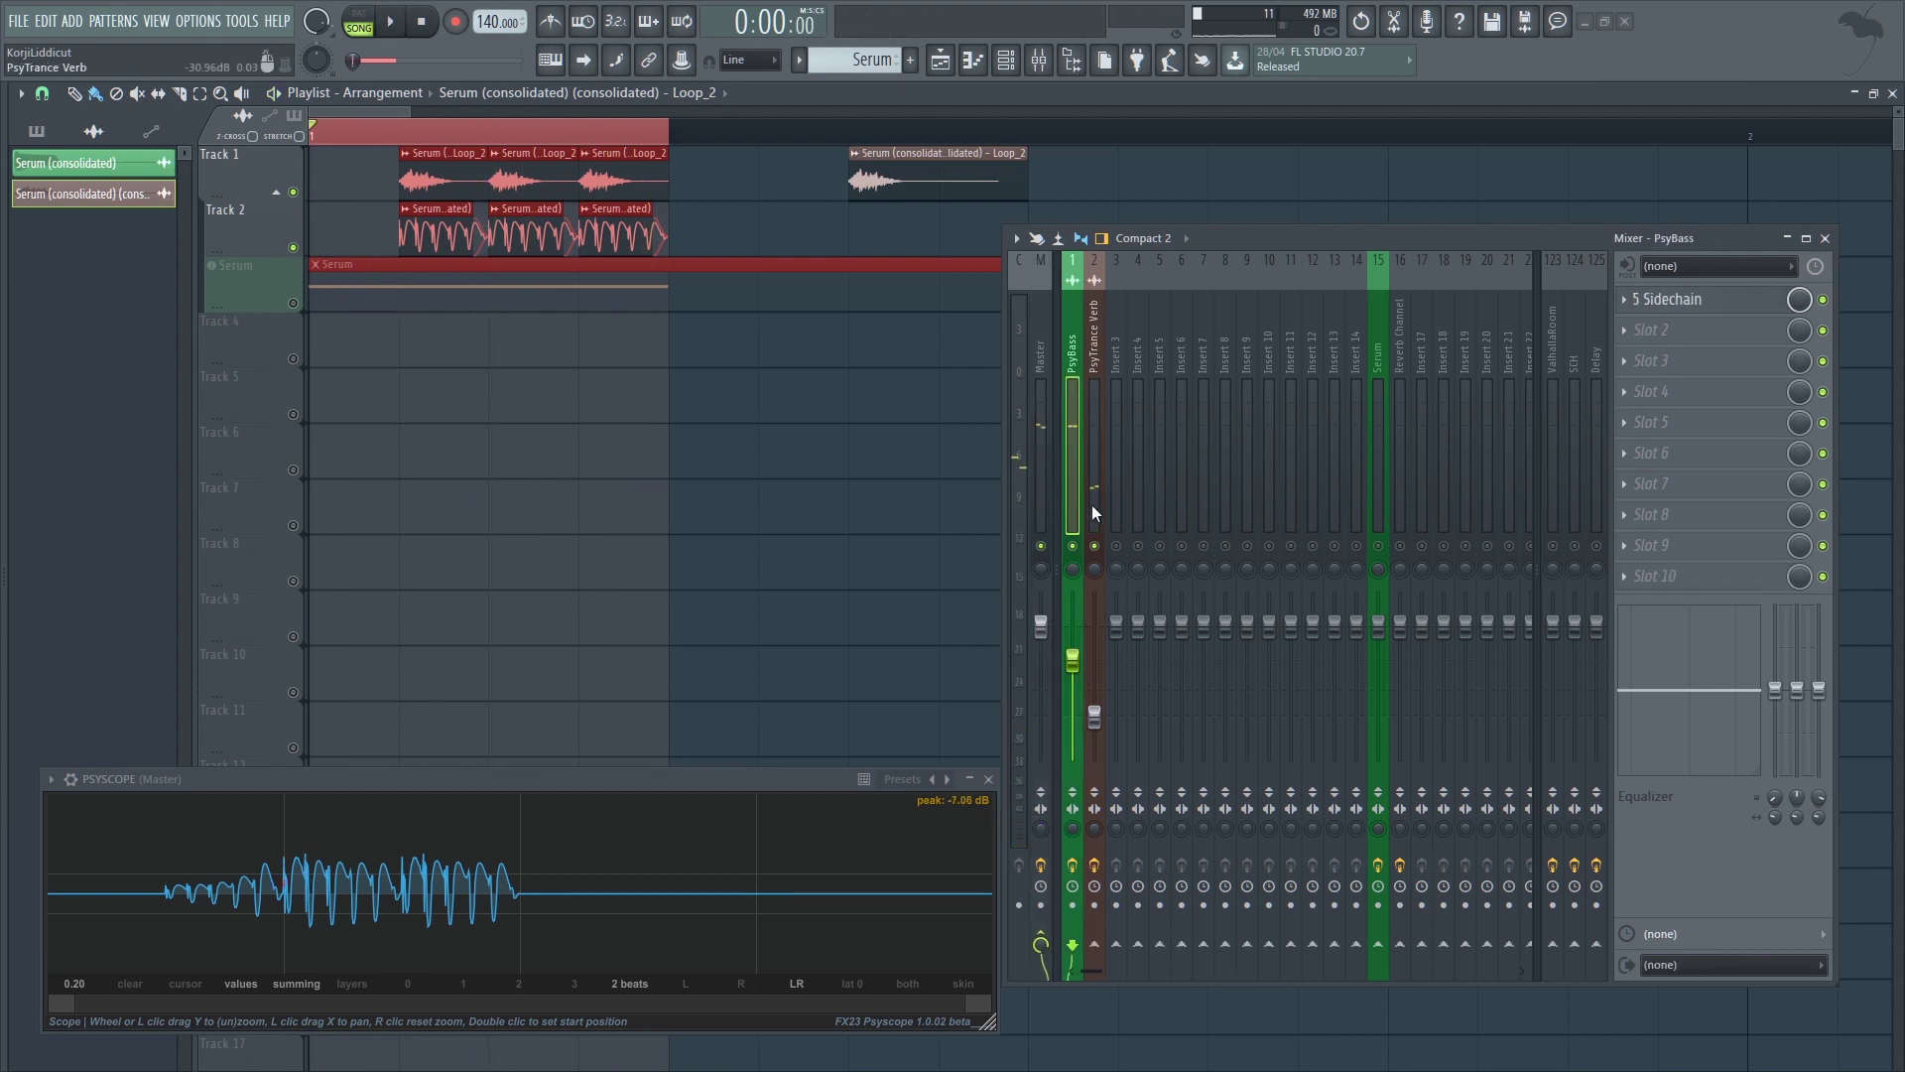
left_click(1091, 504)
left_click(1082, 500)
left_click(1087, 502)
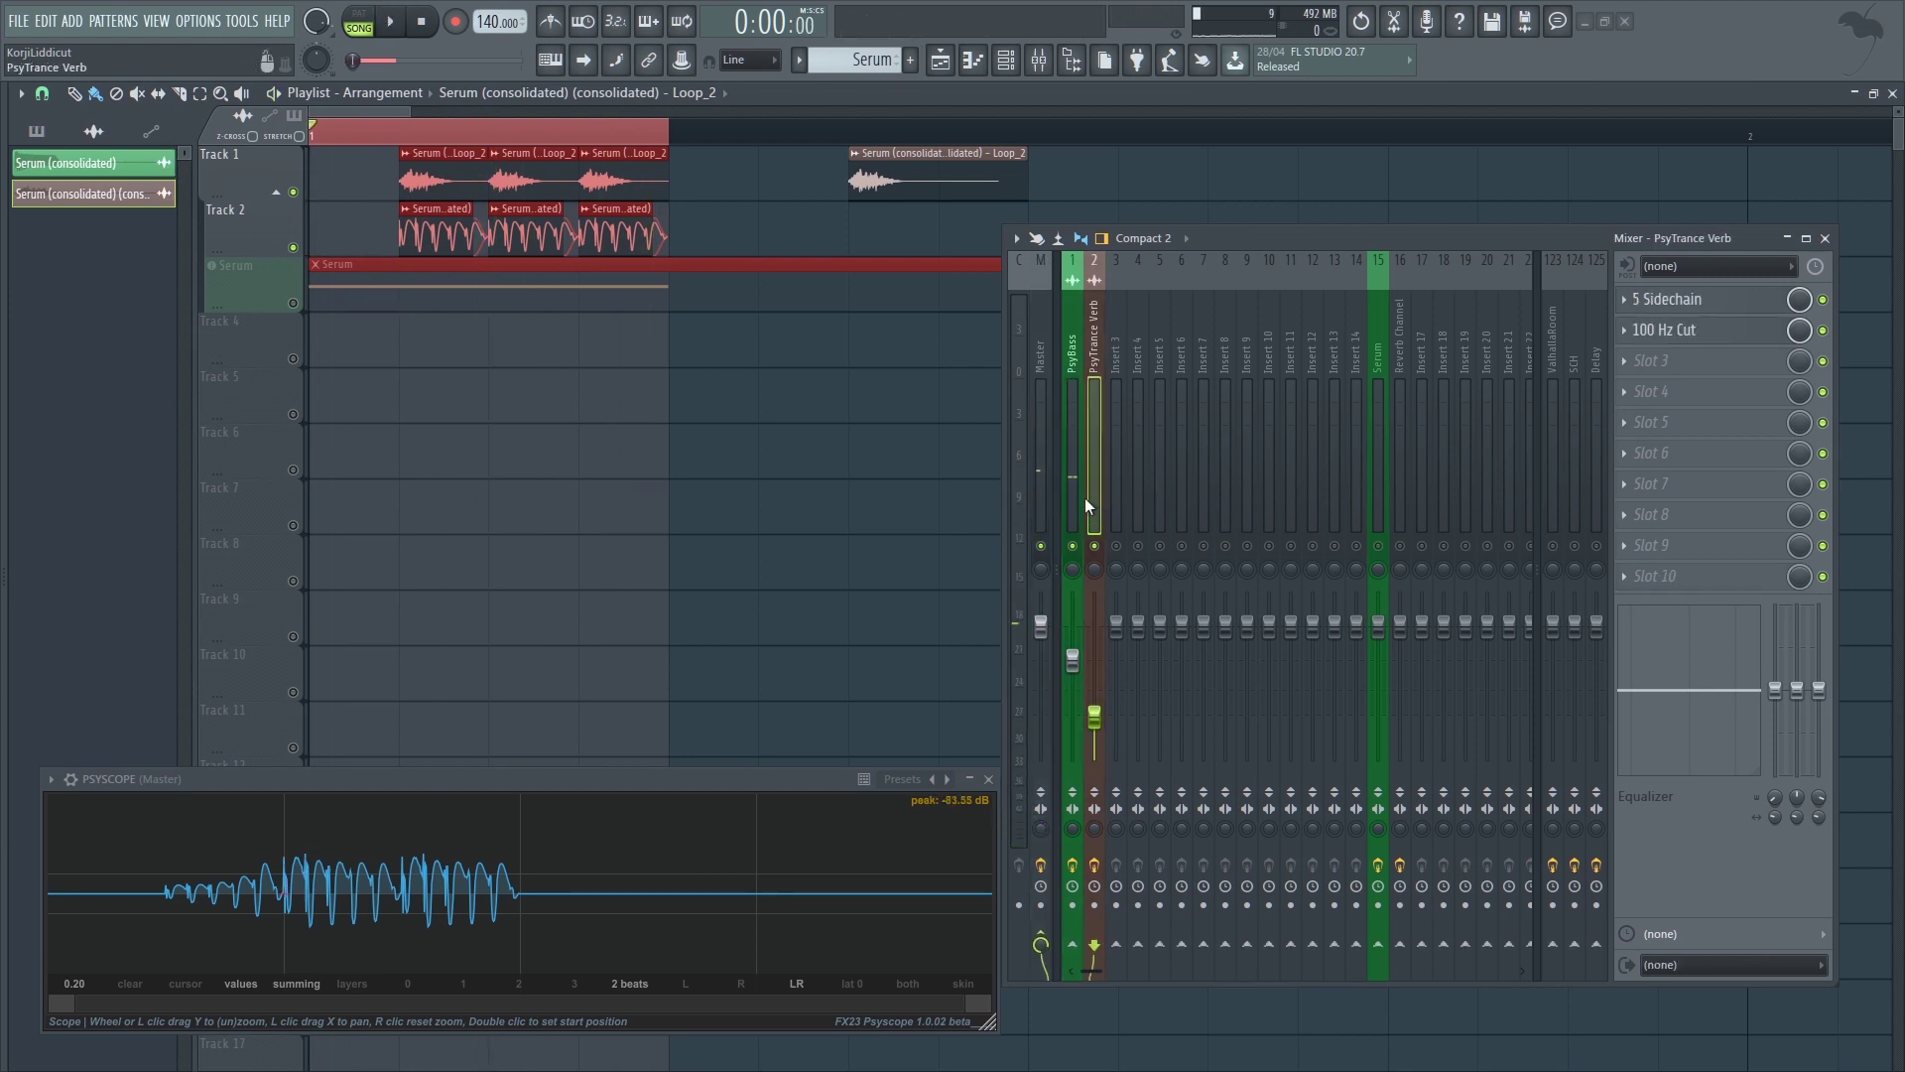
left_click(1076, 496)
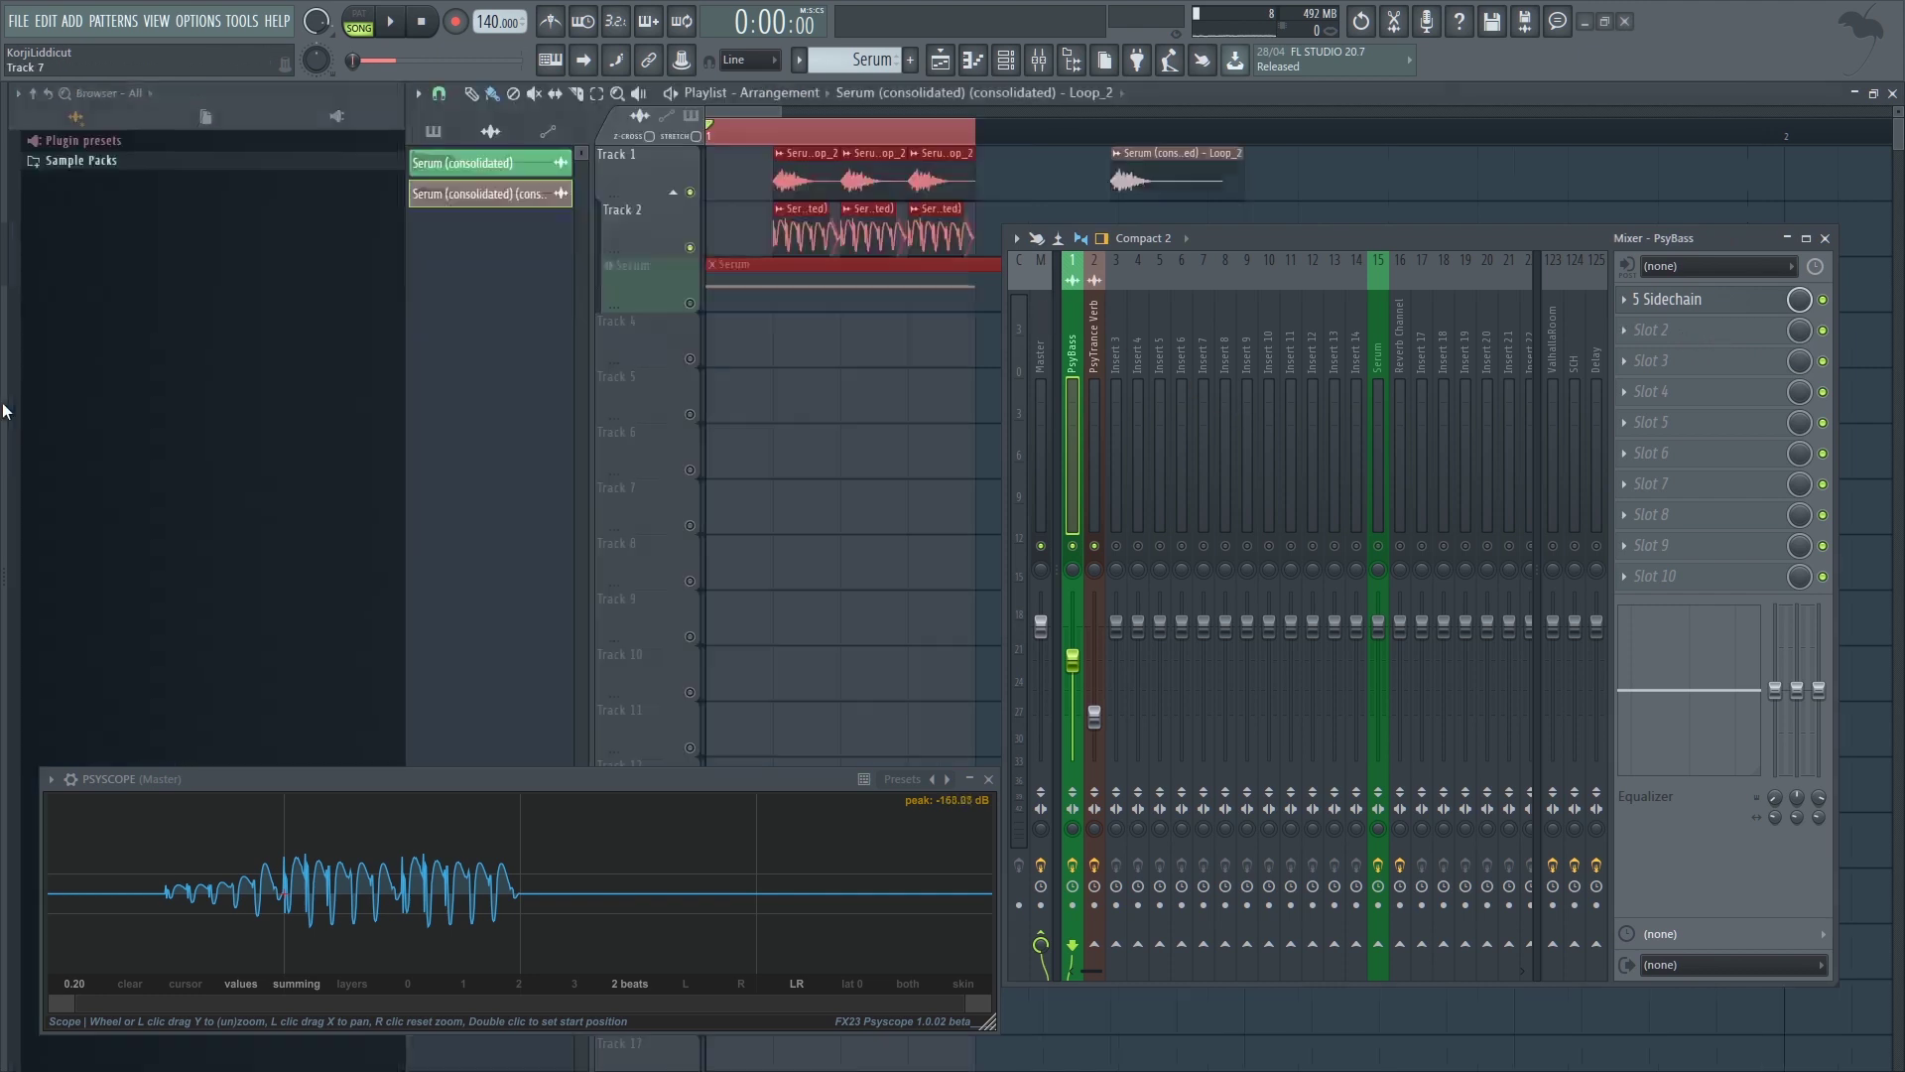
- Look into the Sample Packs folder and briefly replay the loop with the Master track selected
mouse_move(2, 269)
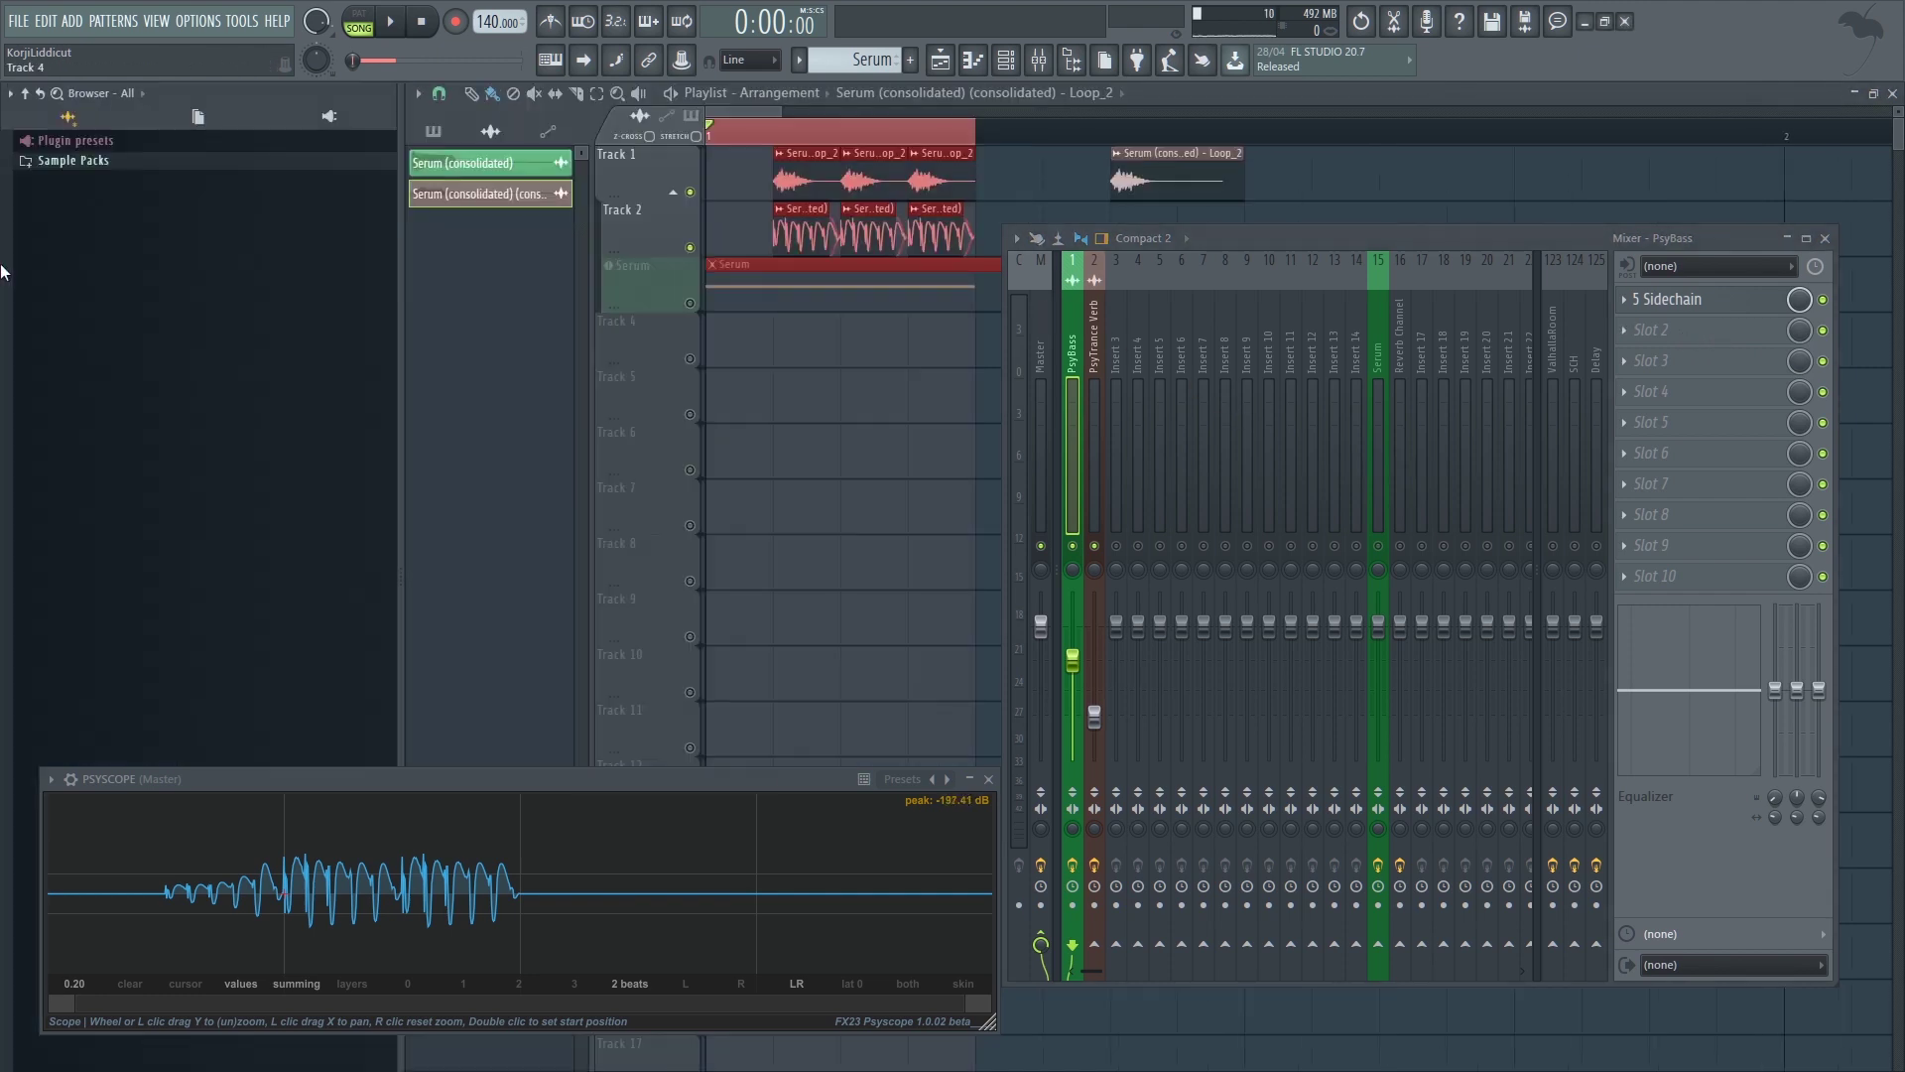
left_click(89, 162)
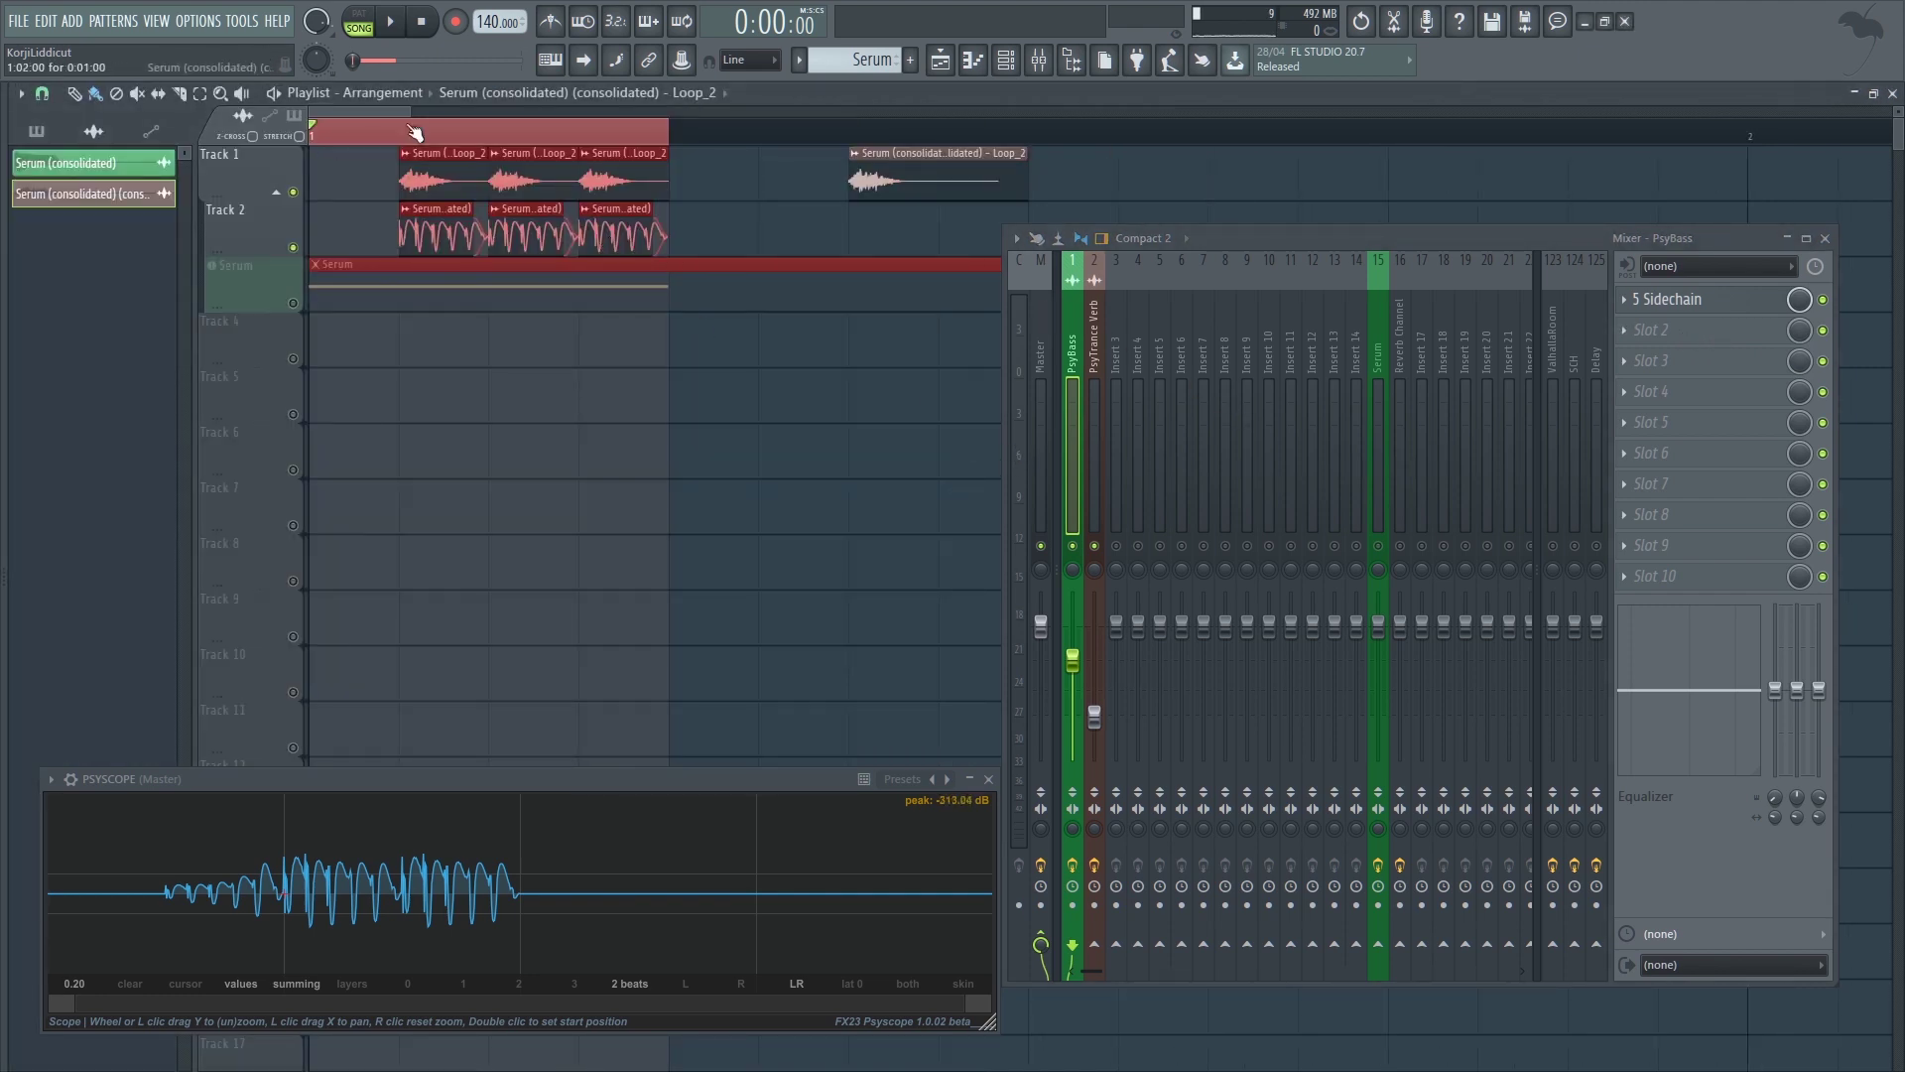
left_click(1044, 831)
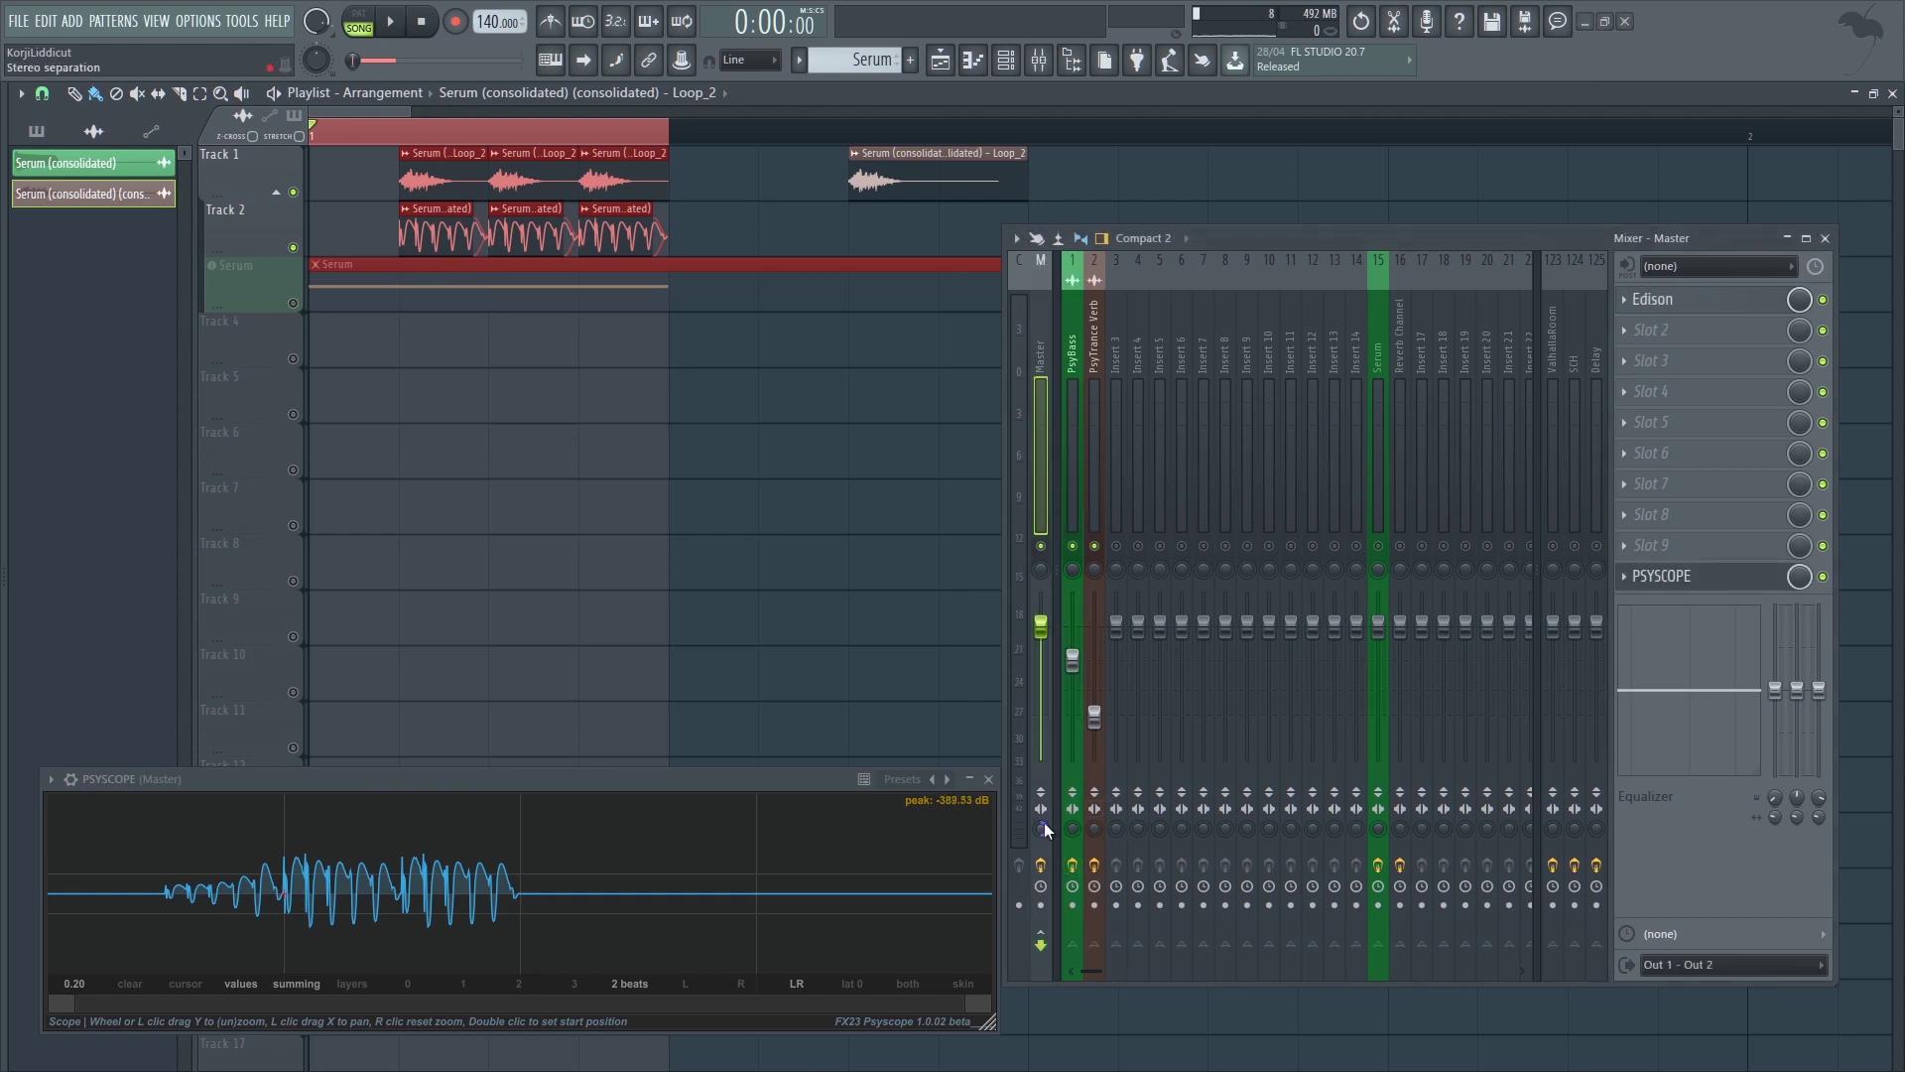
key("space")
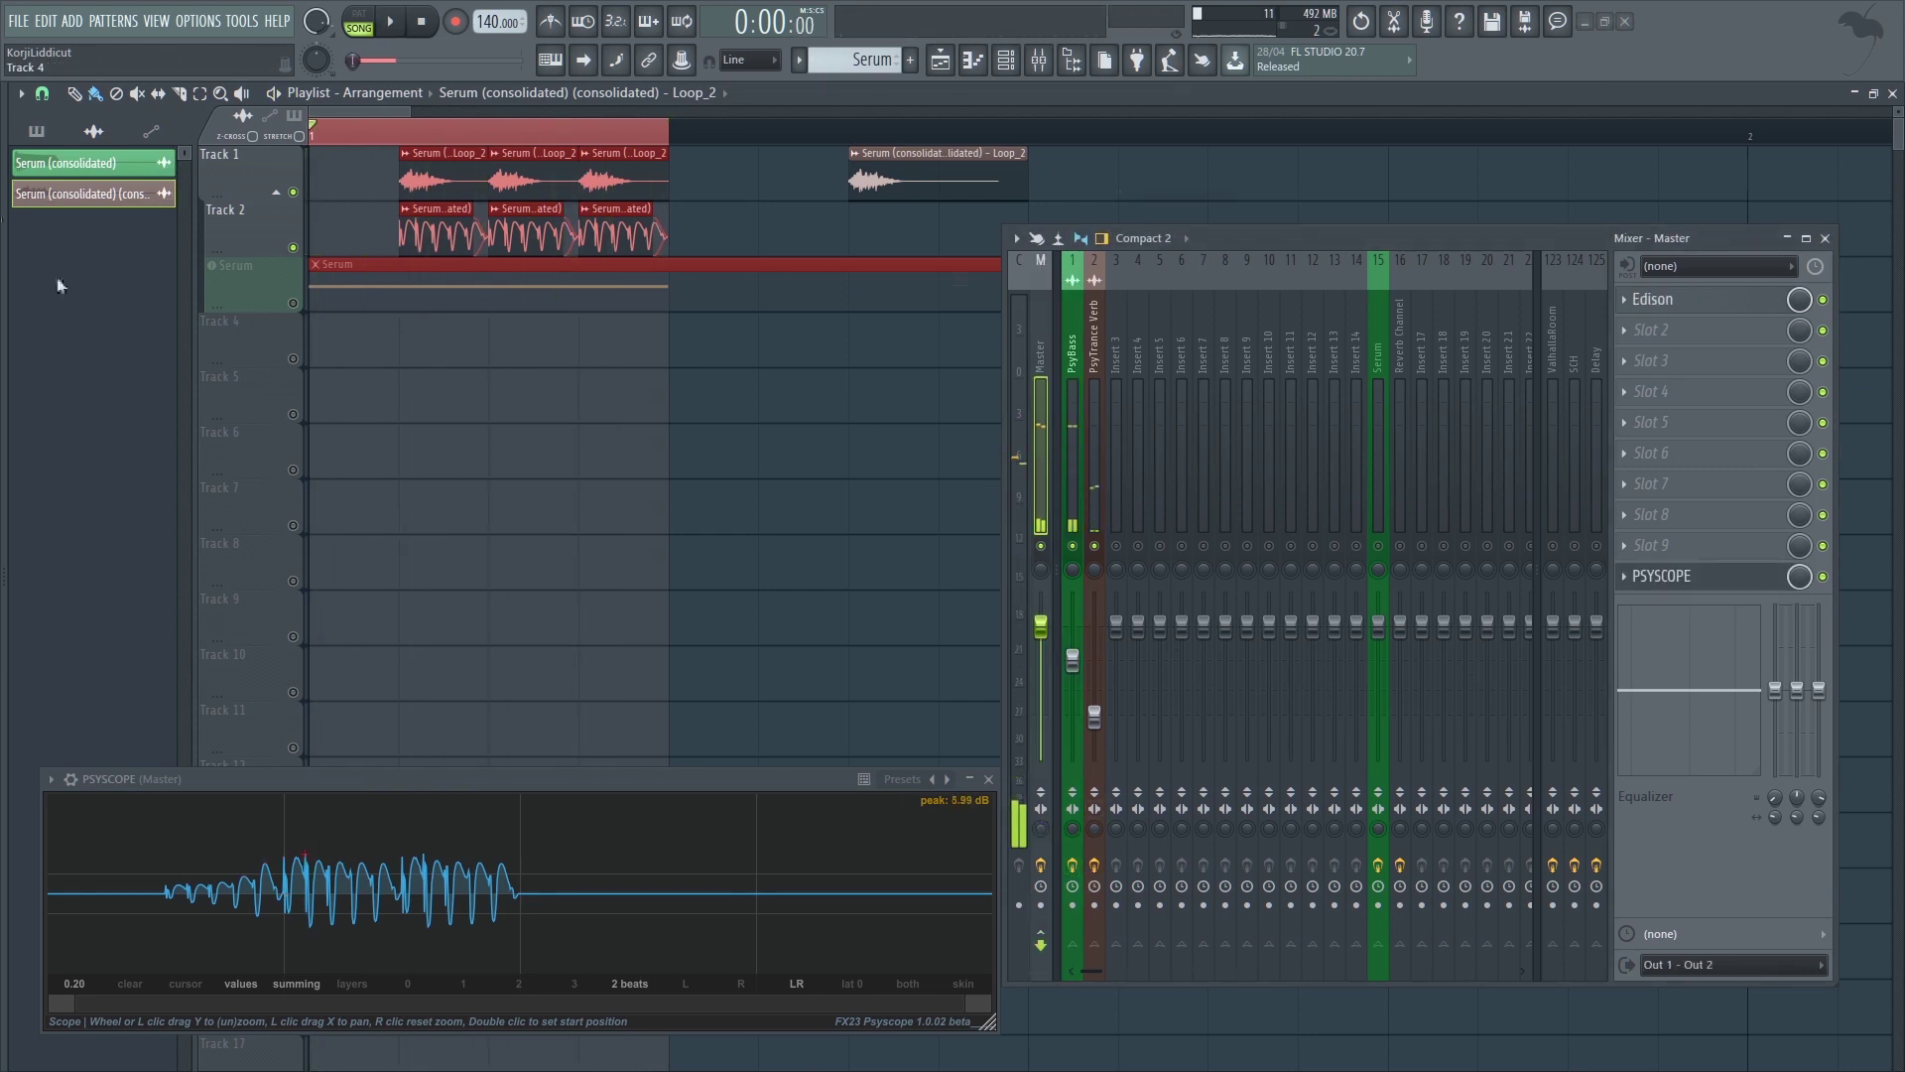
key("space")
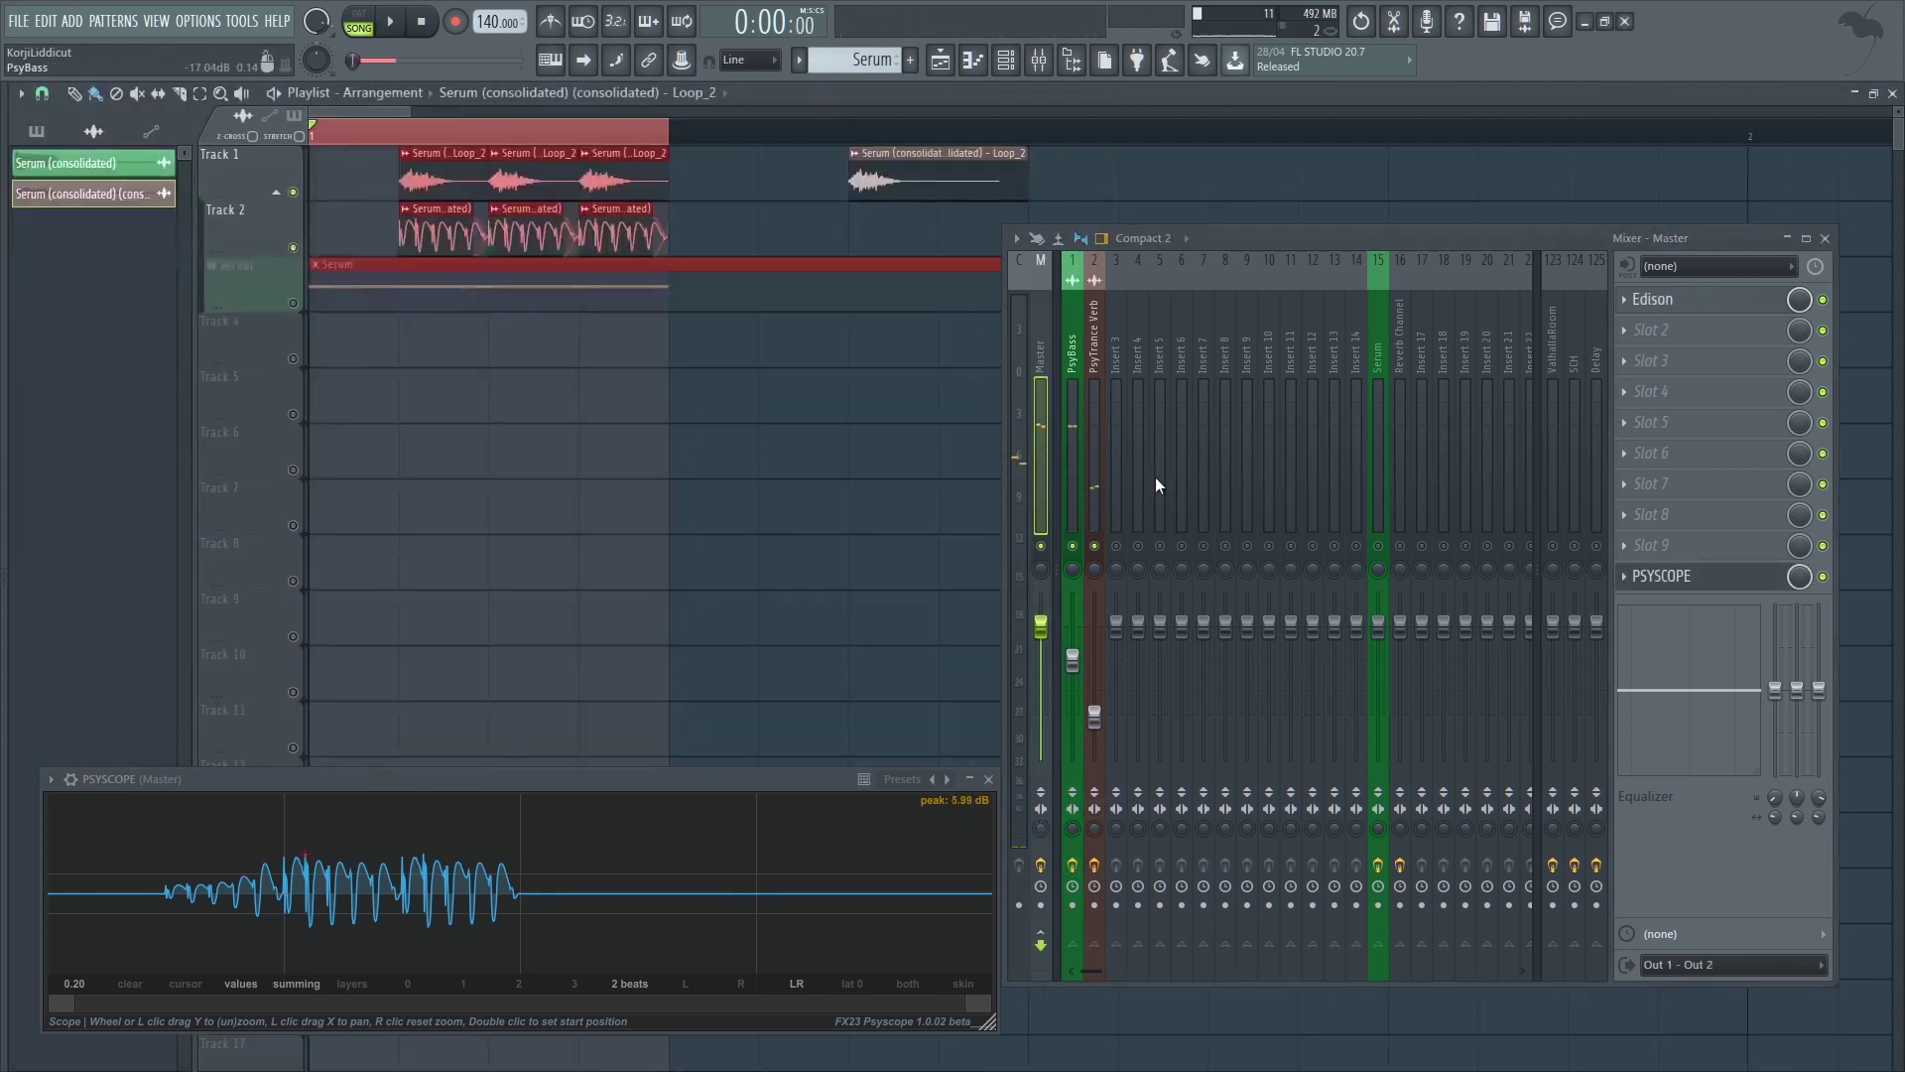
- Review the 100 Hz Cut equalizer curve on the PsyTrance Verb track
left_click(1093, 487)
left_click(1669, 331)
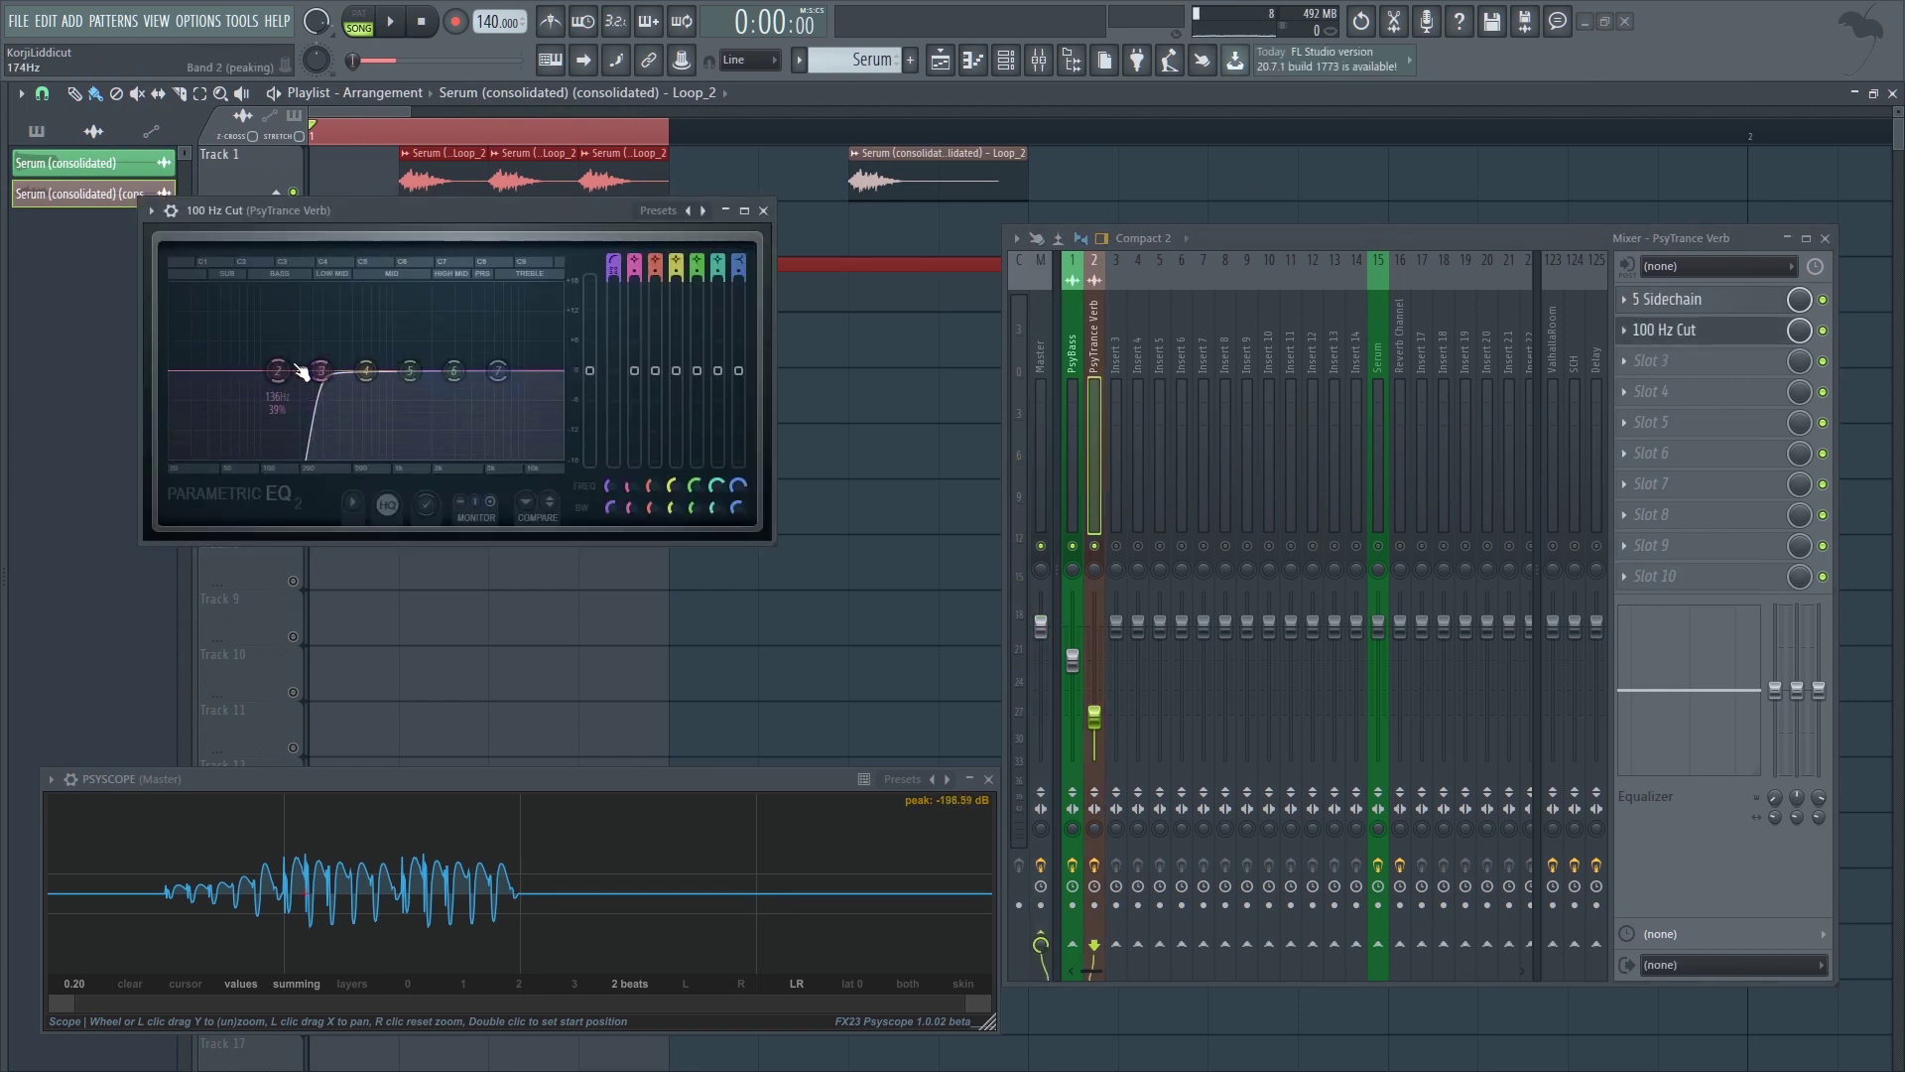
left_click(765, 211)
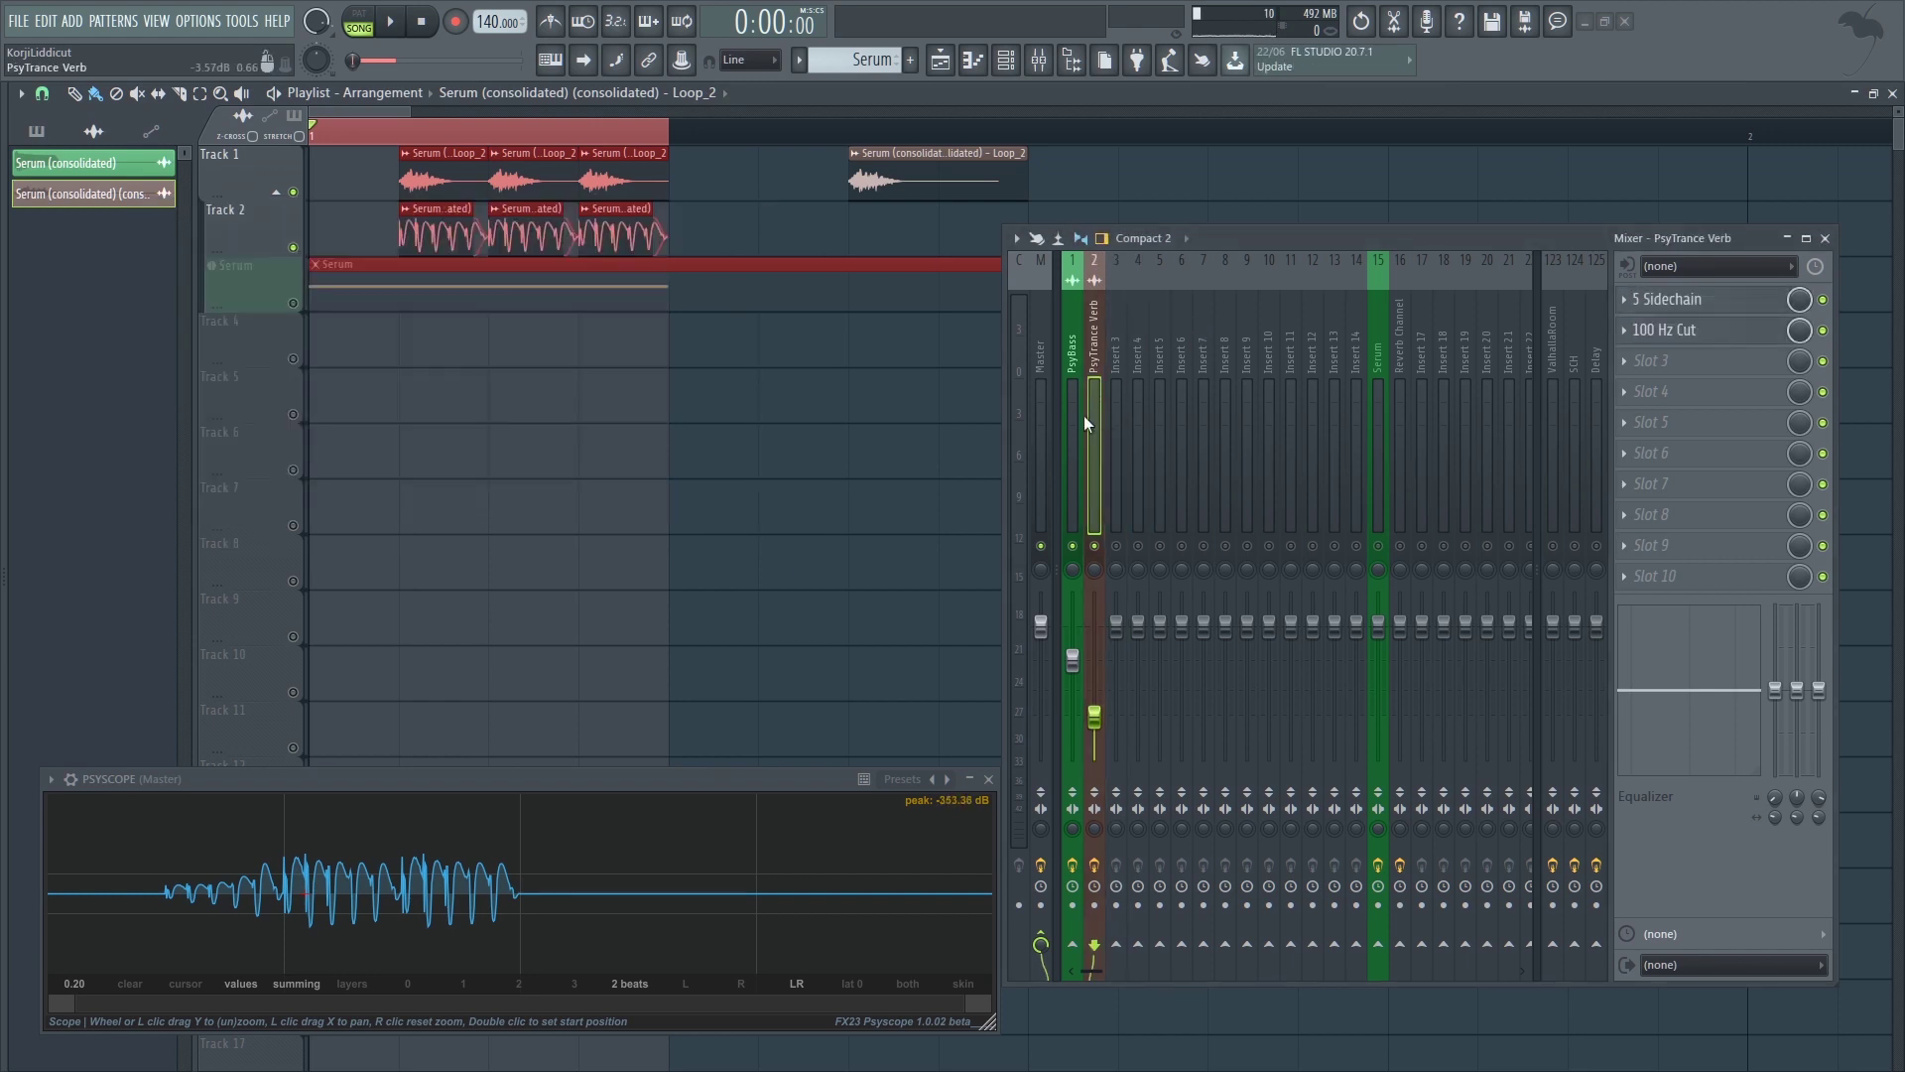
- Delete the muted Serum clip from the third playlist track and audition several samples from the Kicks folder
right_click(398, 285)
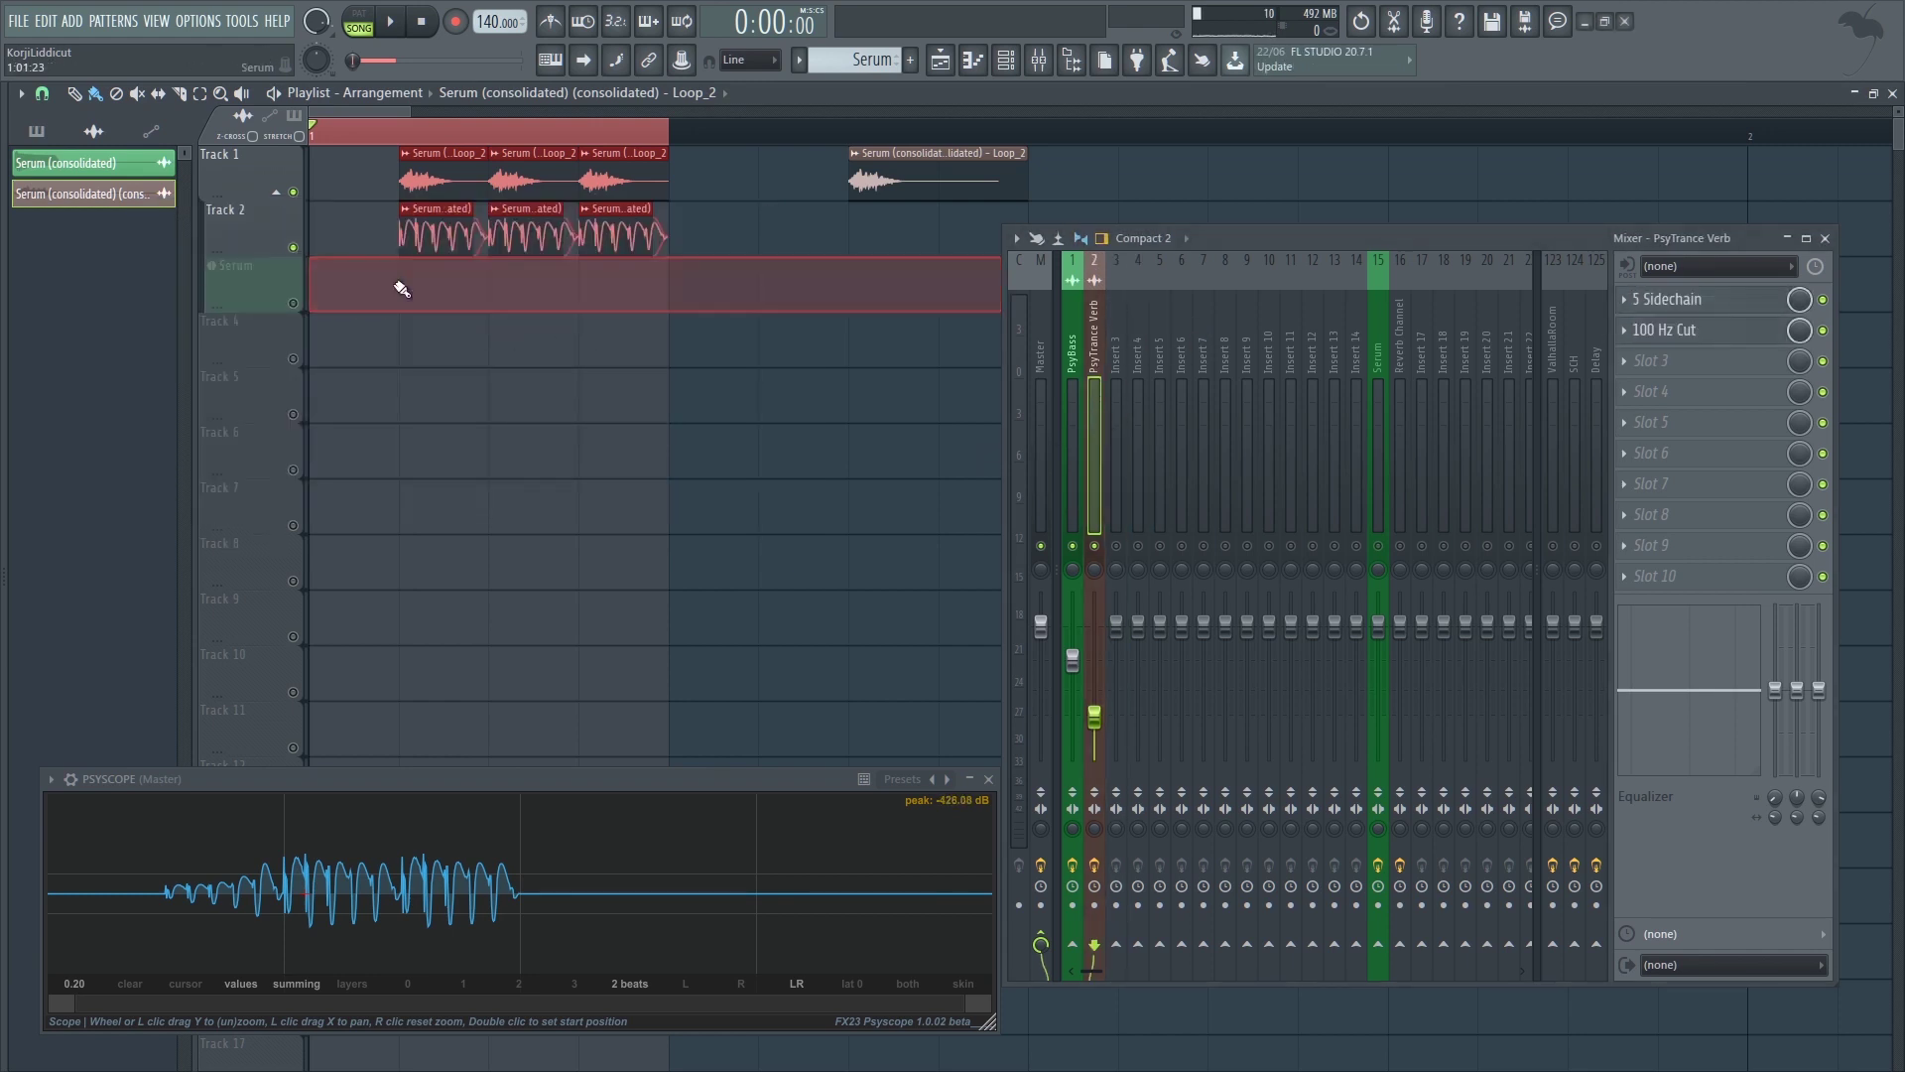
left_click(100, 633)
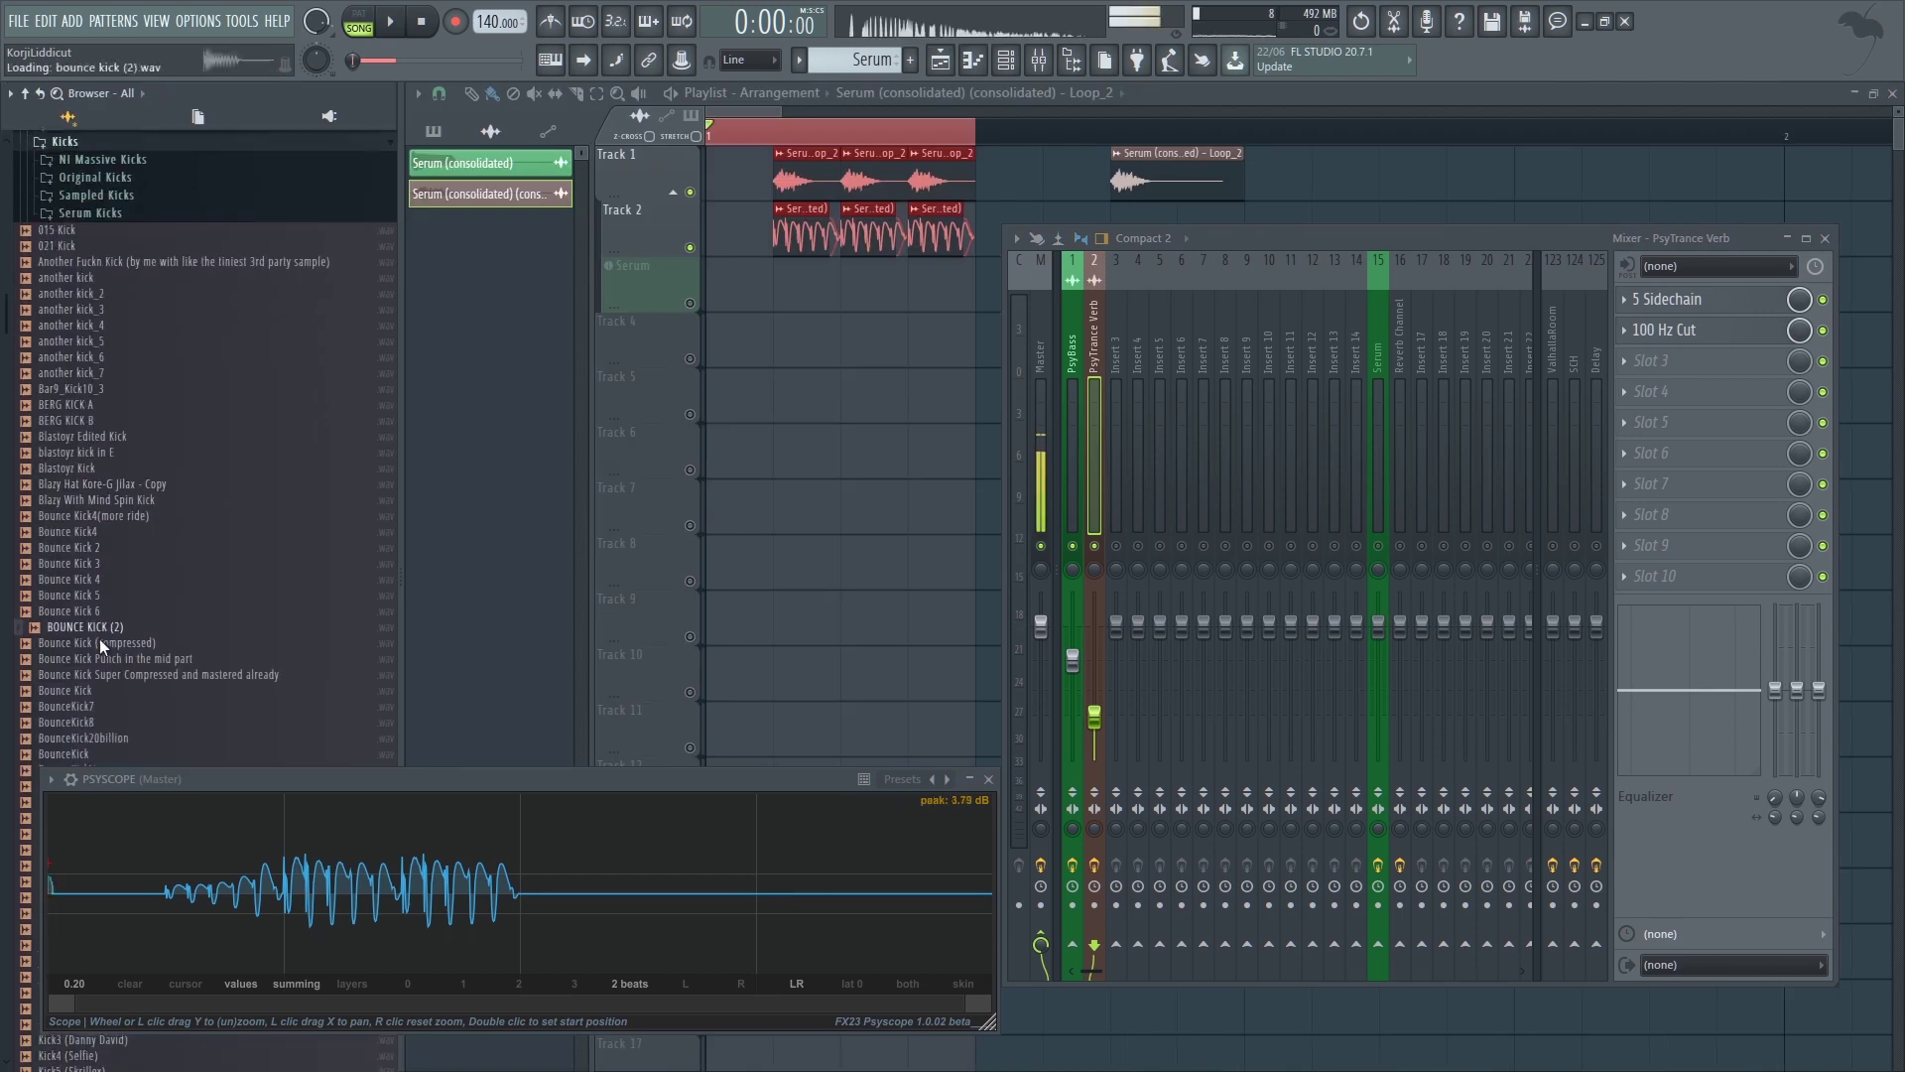
scroll(109, 571, "down", 3)
scroll(117, 496, "down", 7)
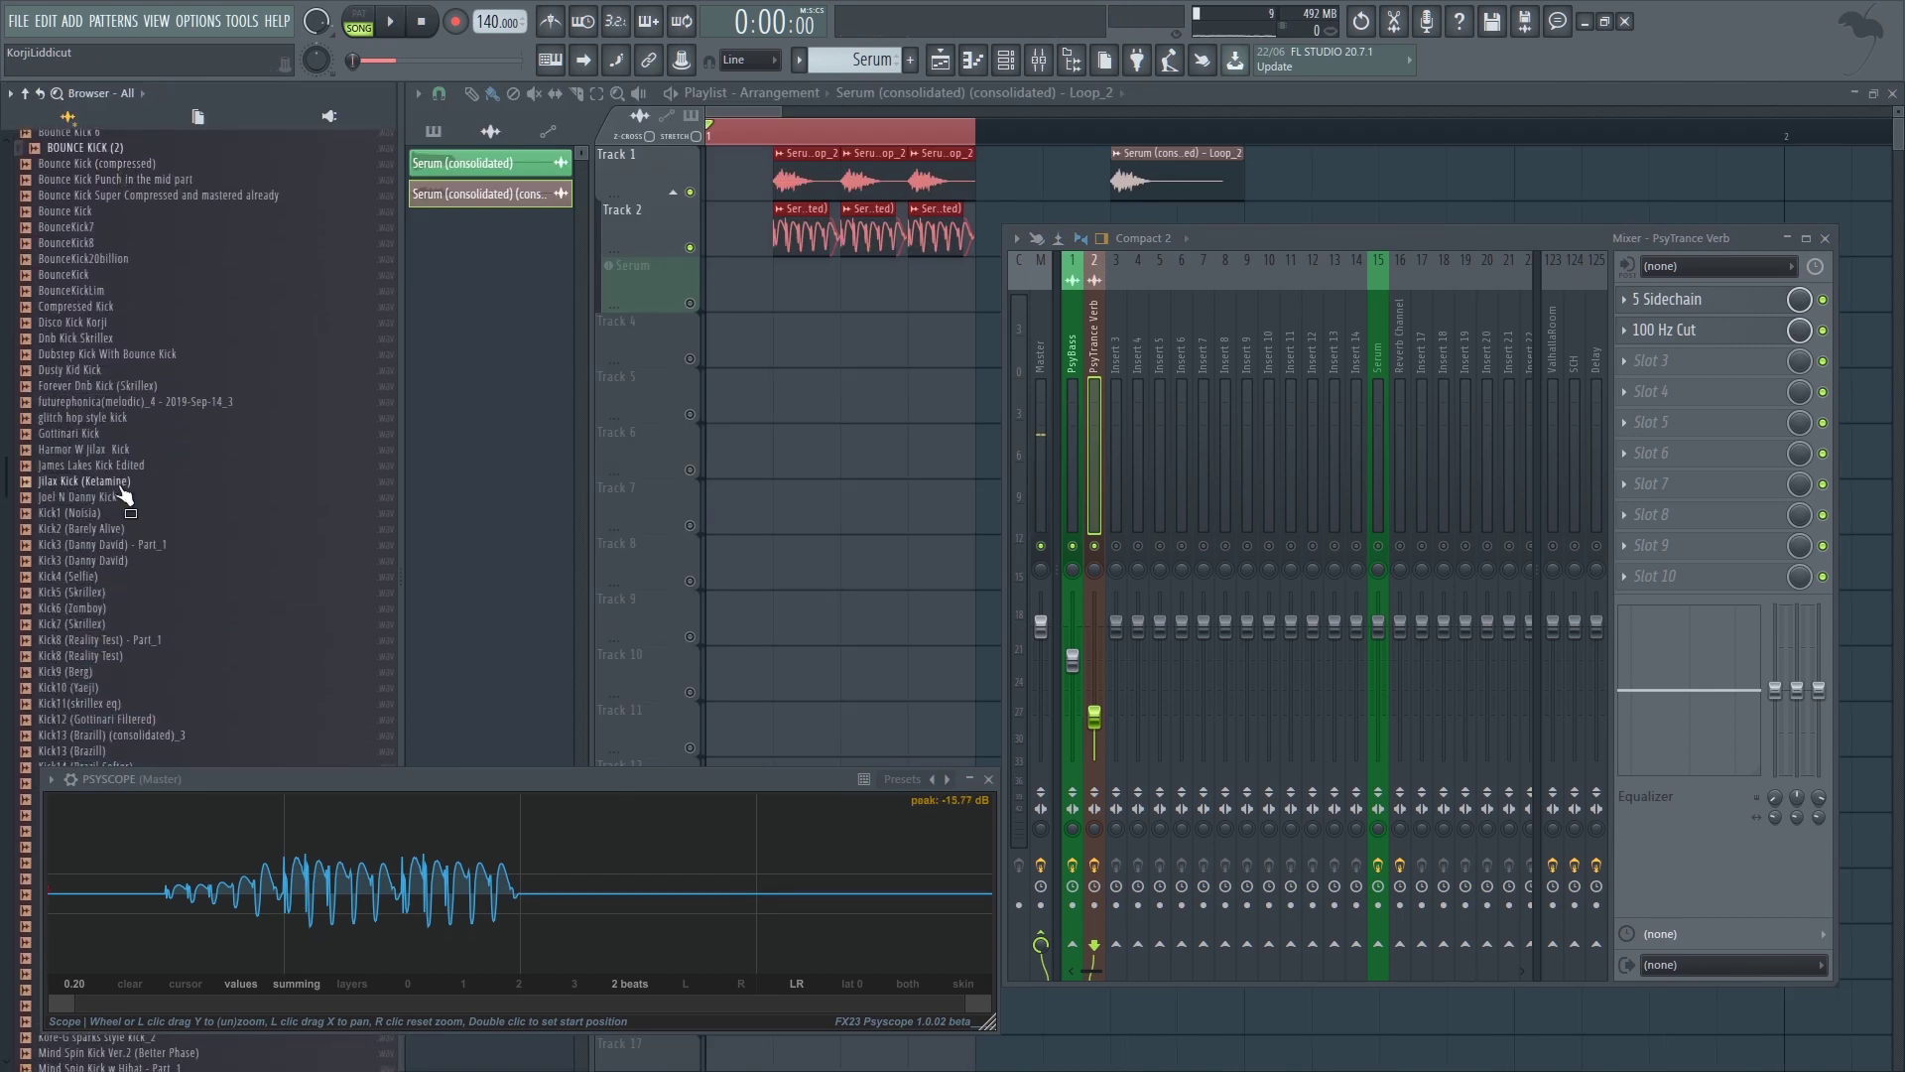
left_click(119, 544)
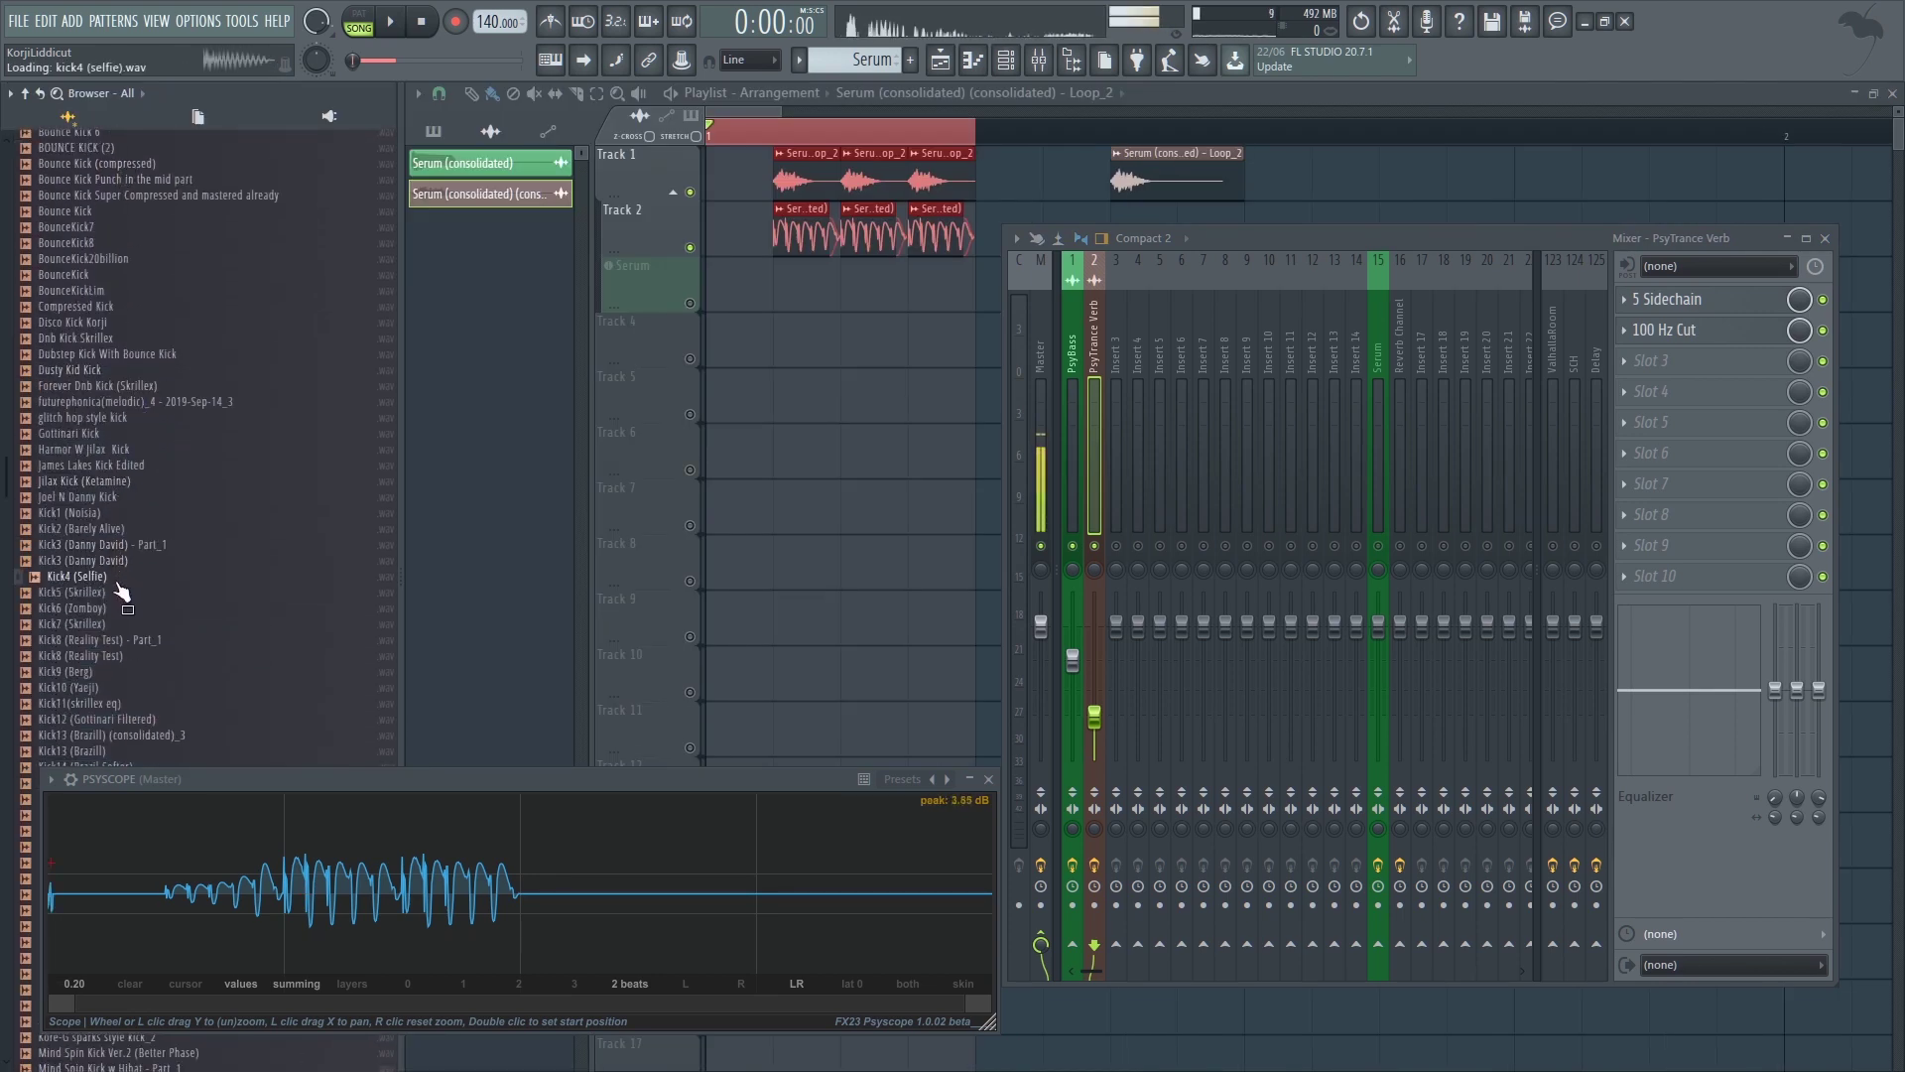
scroll(106, 524, "down", 3)
left_click(110, 466)
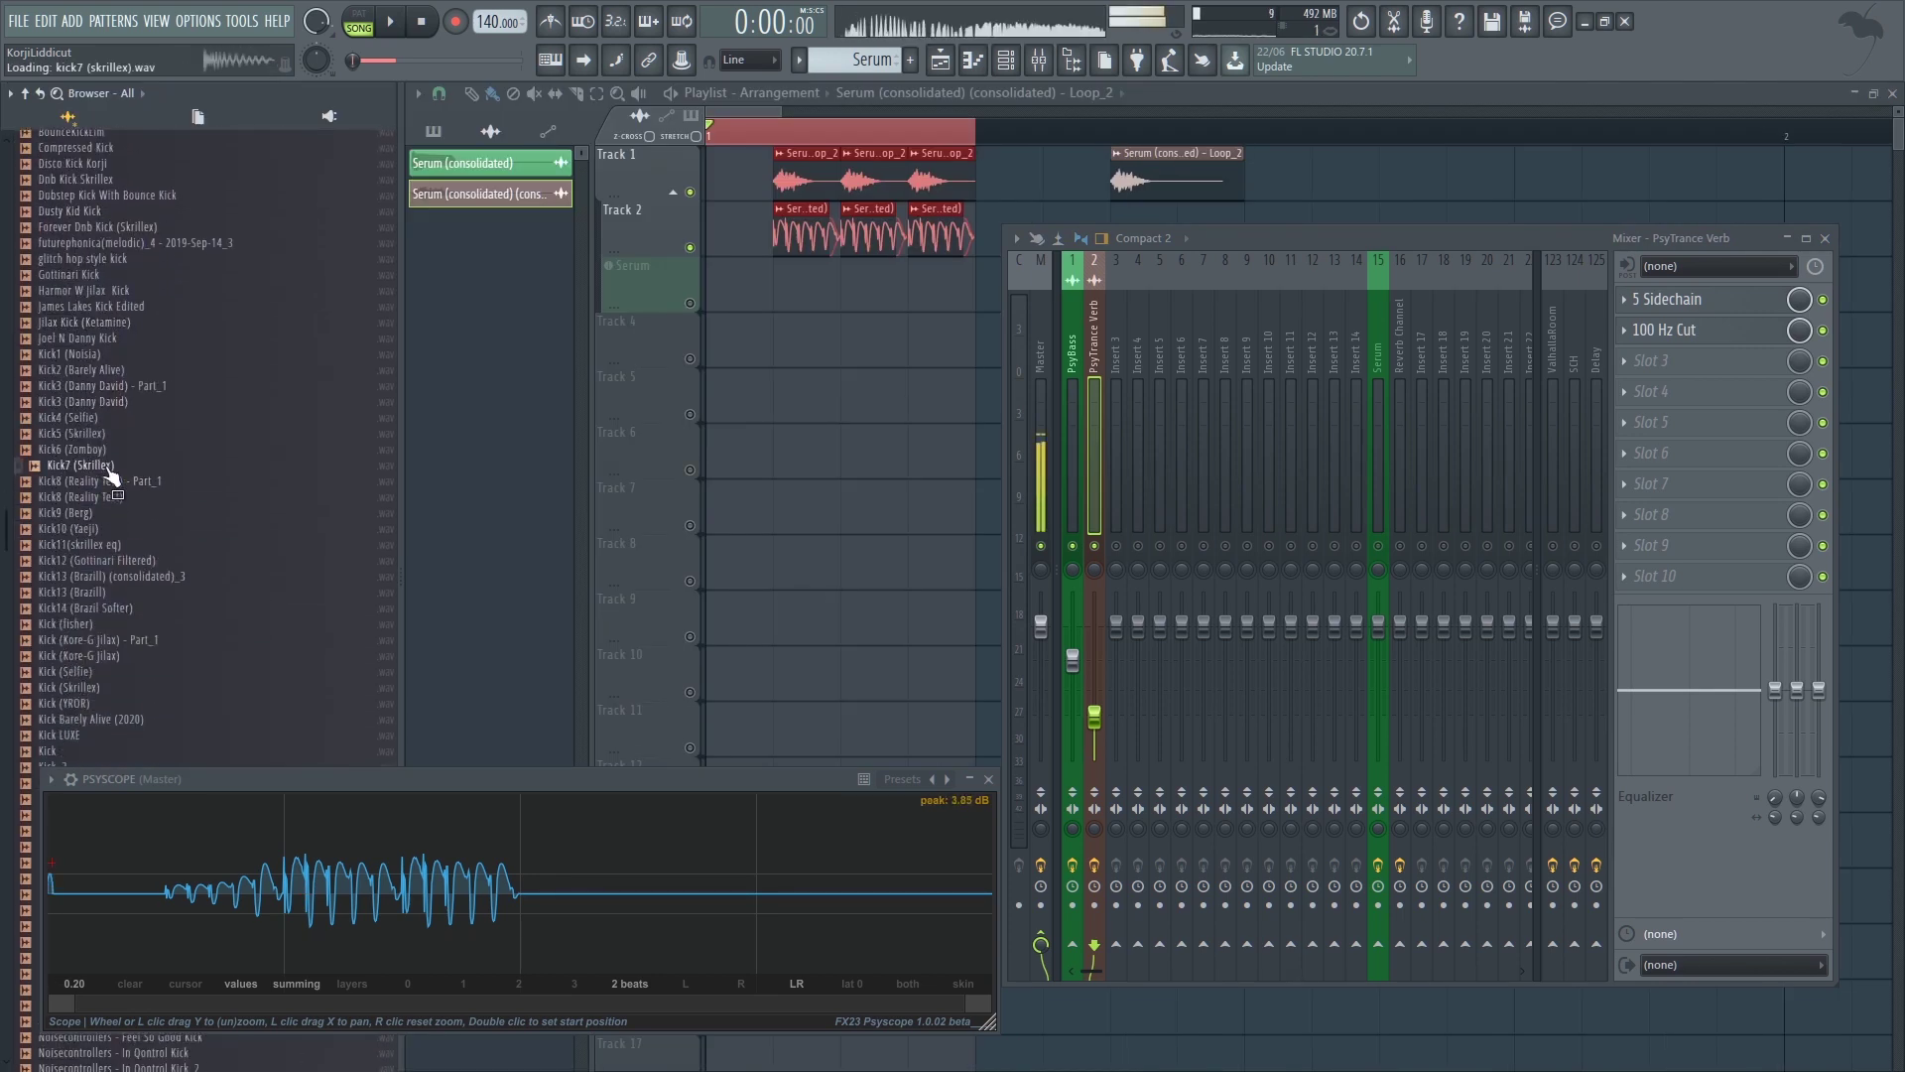
left_click(97, 595)
scroll(97, 595, "down", 3)
scroll(95, 437, "down", 3)
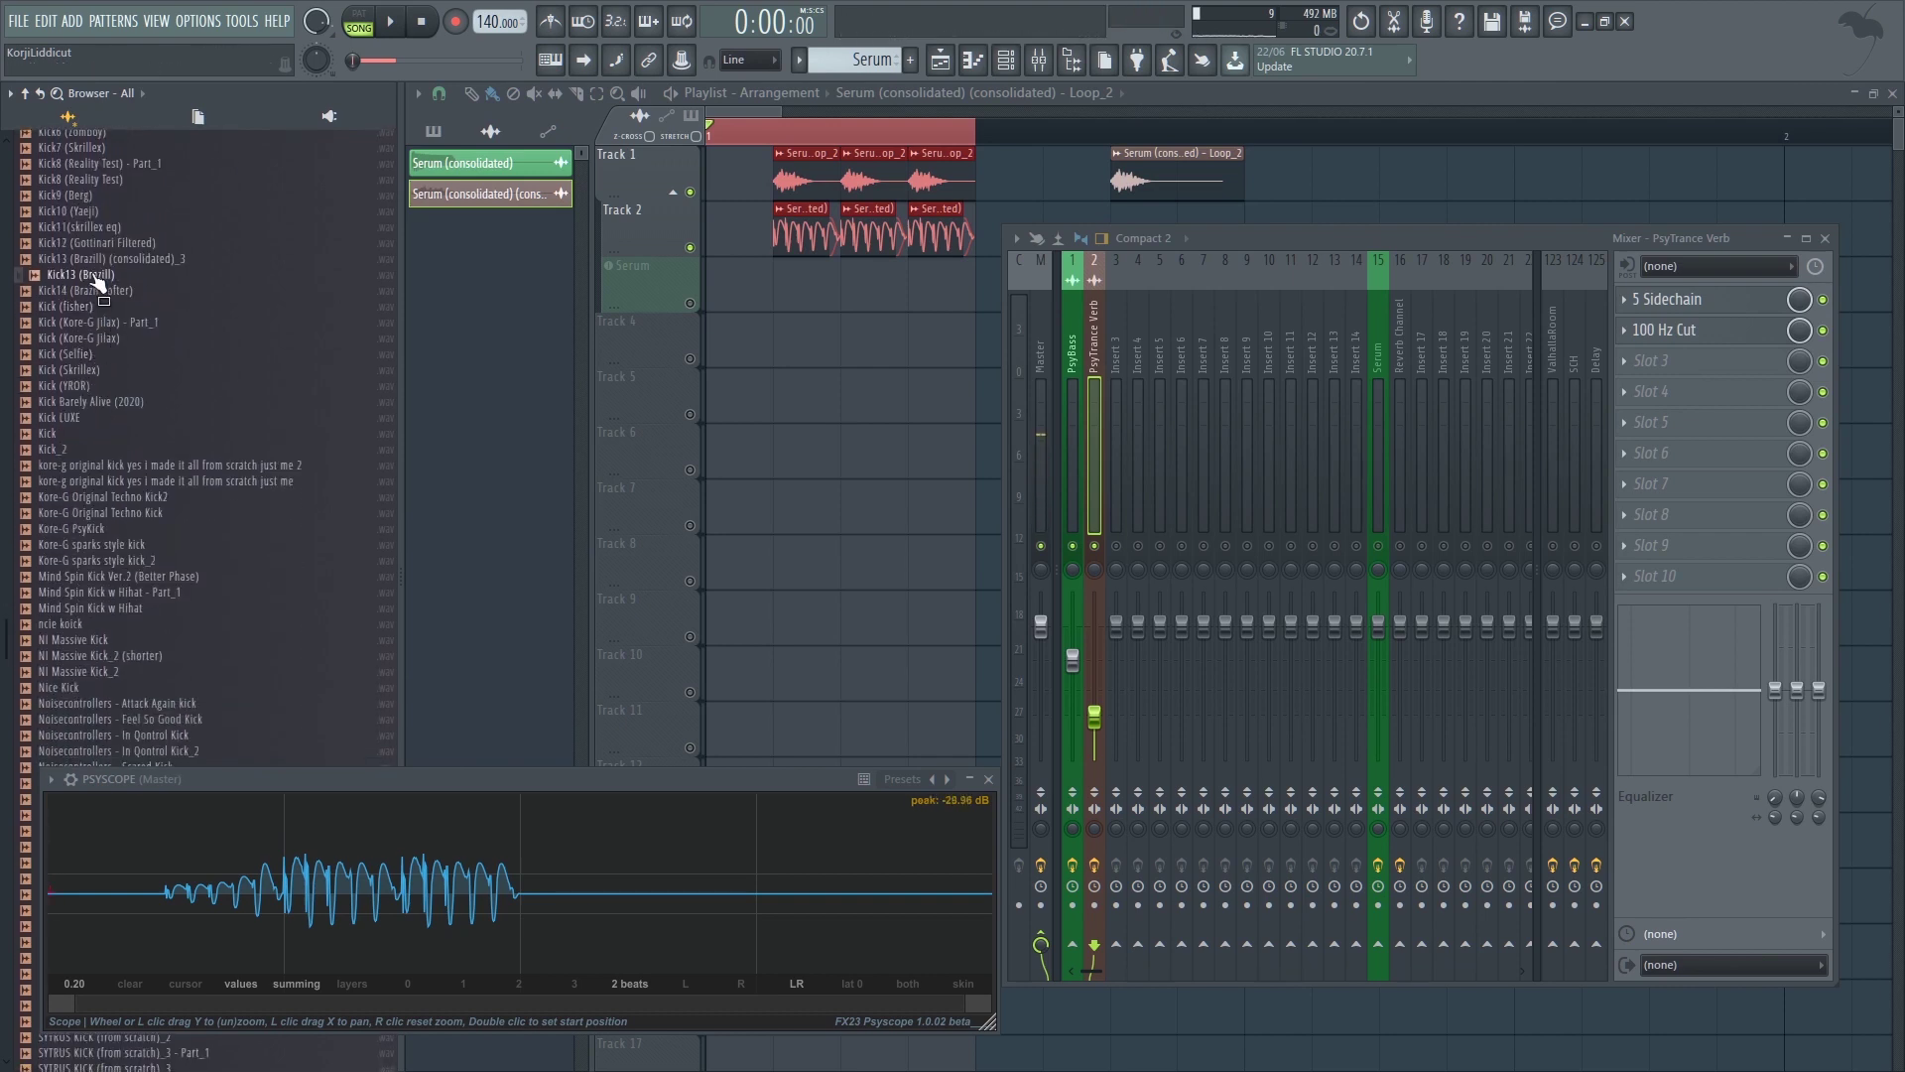
- Try the Kick13 (Brazil) sample at the start of Track 4
left_click_drag(95, 279, 333, 342)
left_click(294, 193)
left_click(295, 248)
- Audition more kicks, place Kick (Kore-G Jilax) at the start of Track 4 and play it with the bass
mouse_move(6, 385)
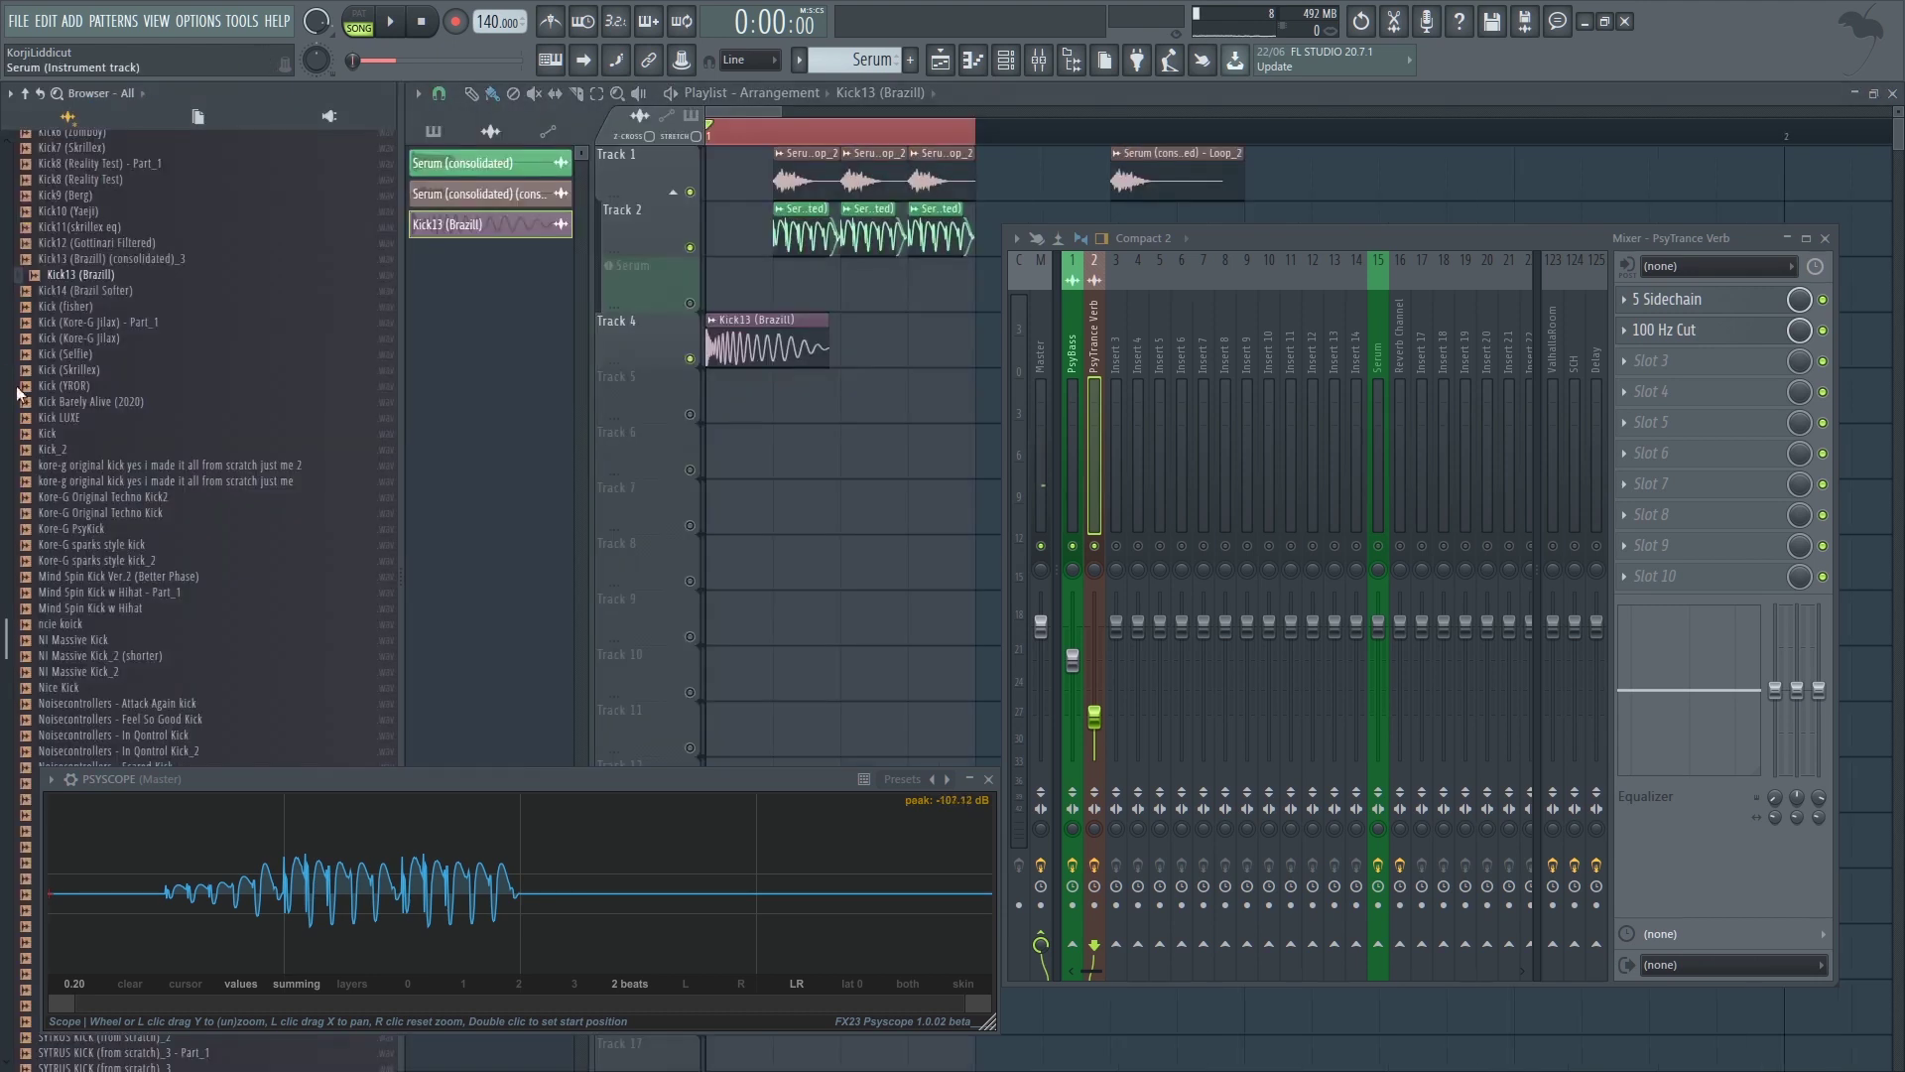
left_click(85, 450)
left_click(94, 368)
left_click(95, 356)
left_click(97, 339)
left_click_drag(96, 340, 396, 355)
key("space")
key("space")
- Route the Kick (Kore-G Jilax) sample to mixer track 3, set its fader to 75% and play the loop
double_click(522, 319)
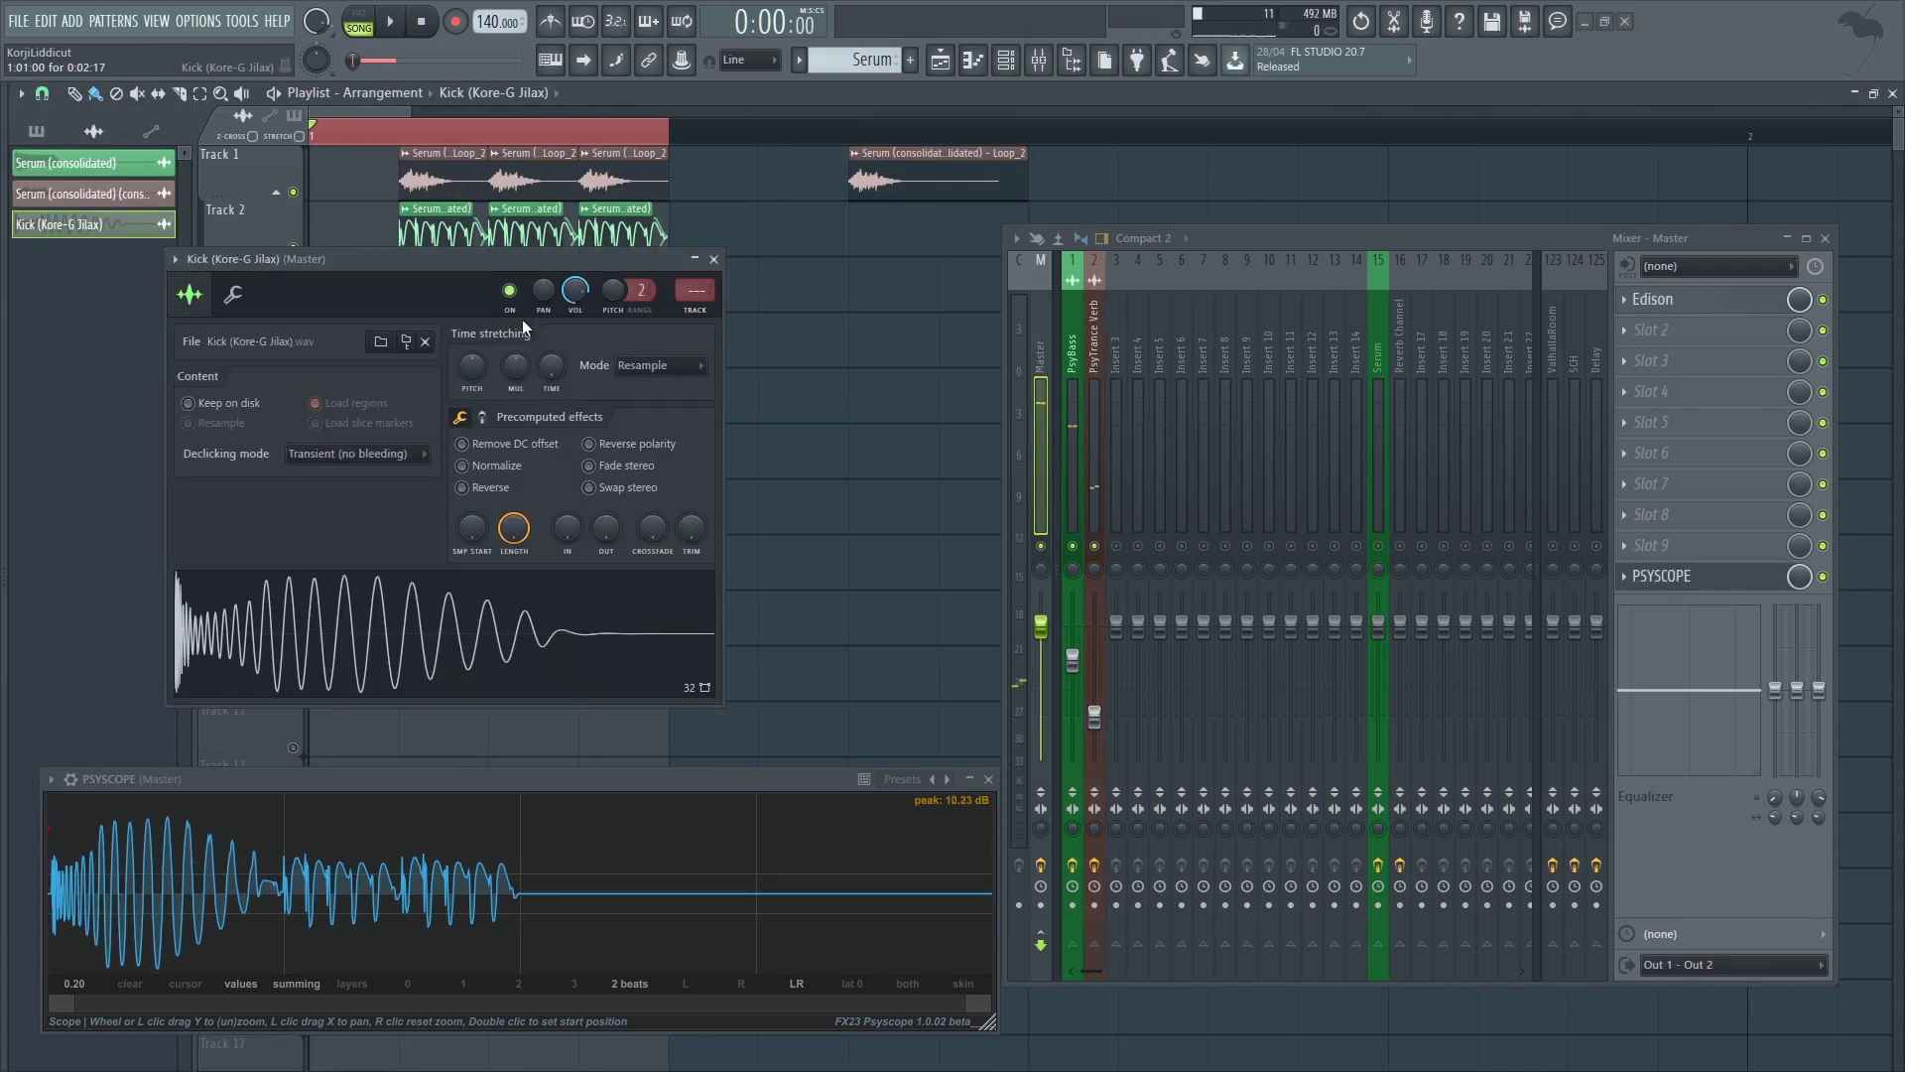
key("ctrl+l")
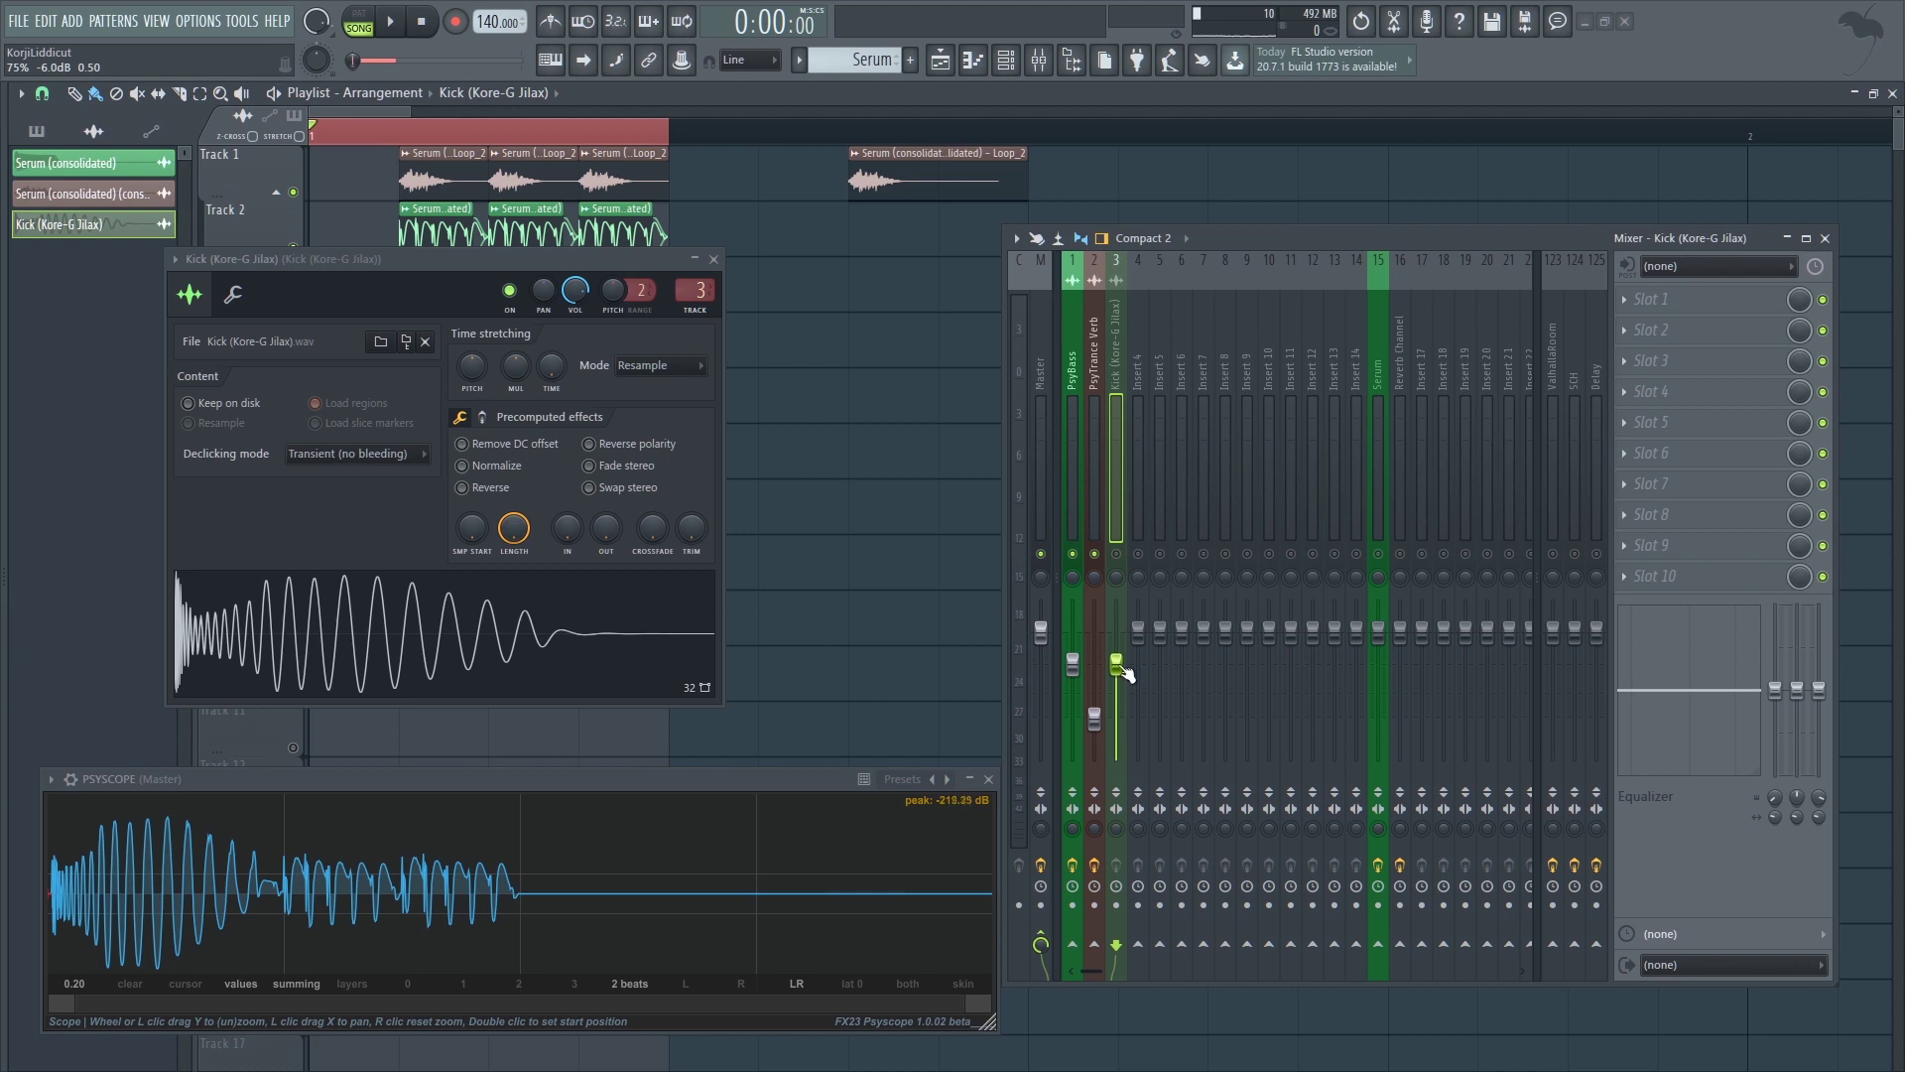
key("space")
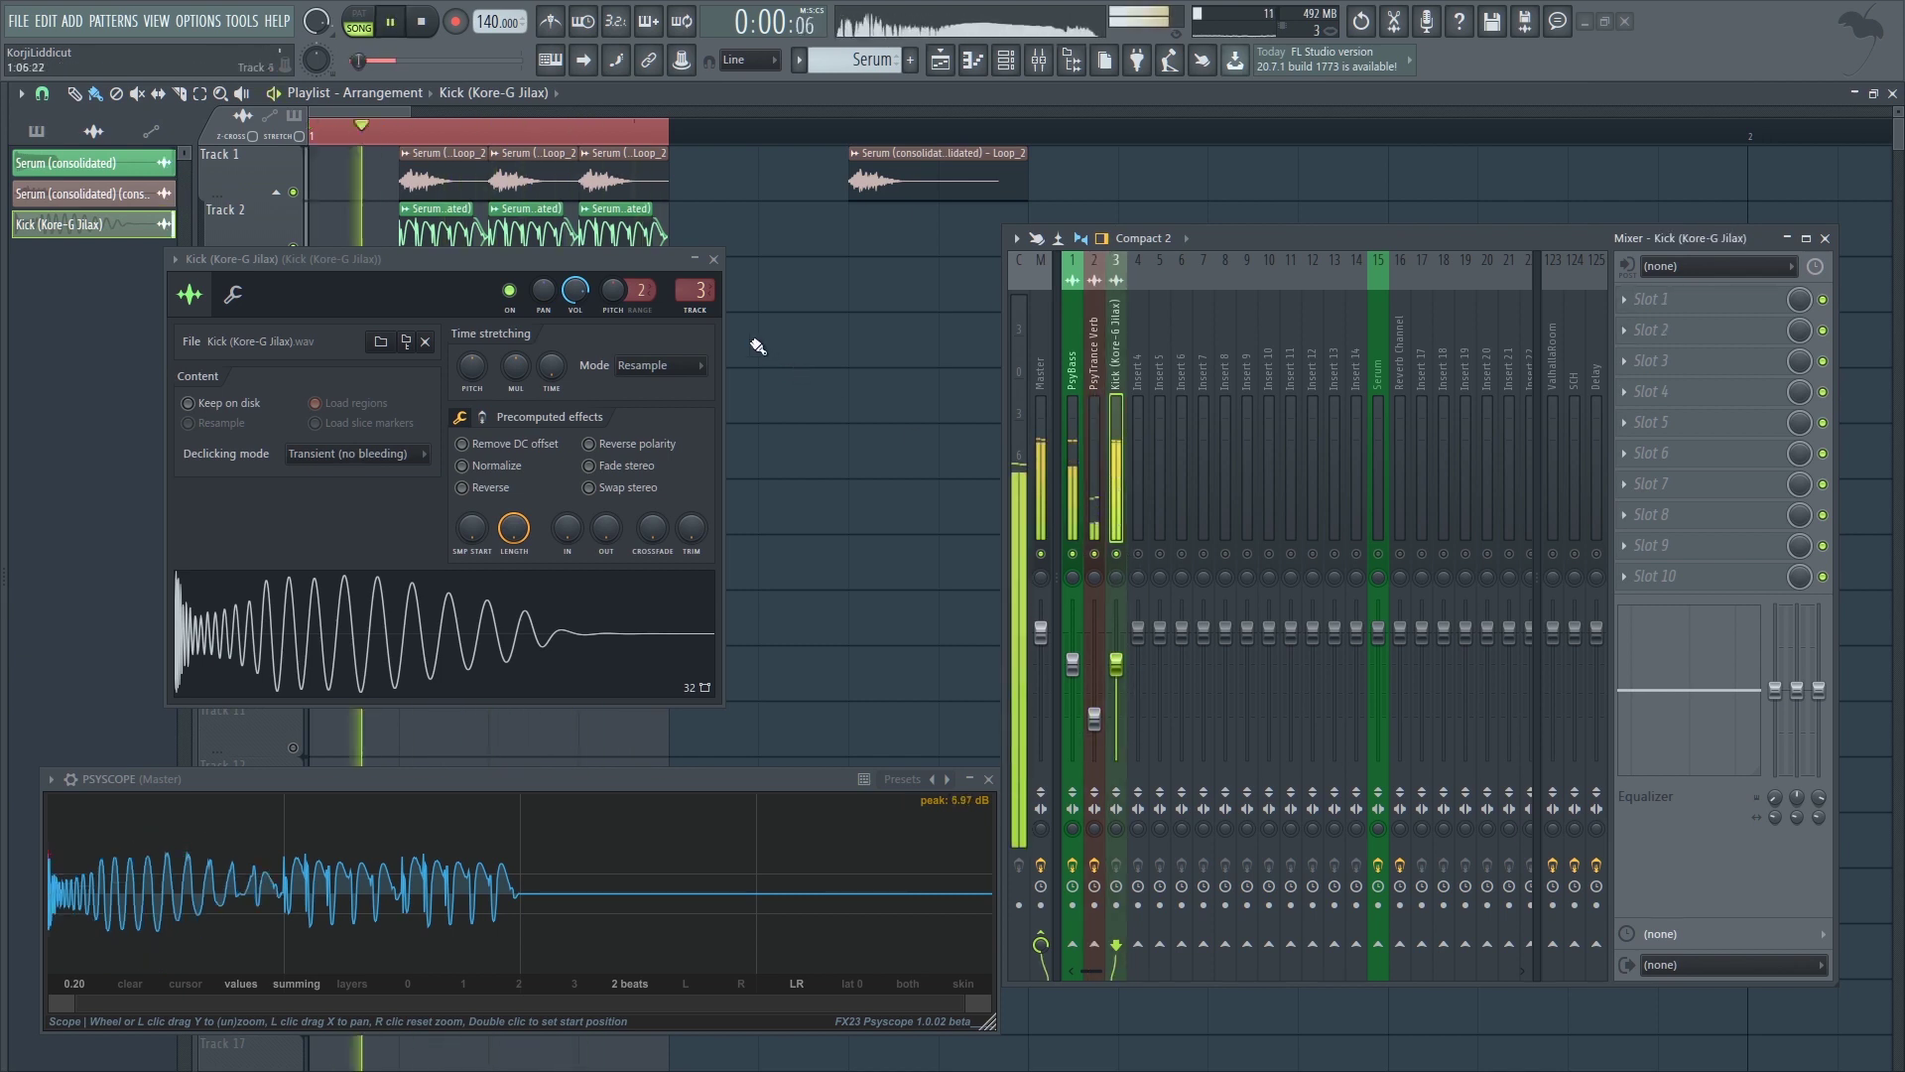
left_click(719, 264)
- Stop playback and open the sample settings of the reverb clip on Track 1
double_click(612, 175)
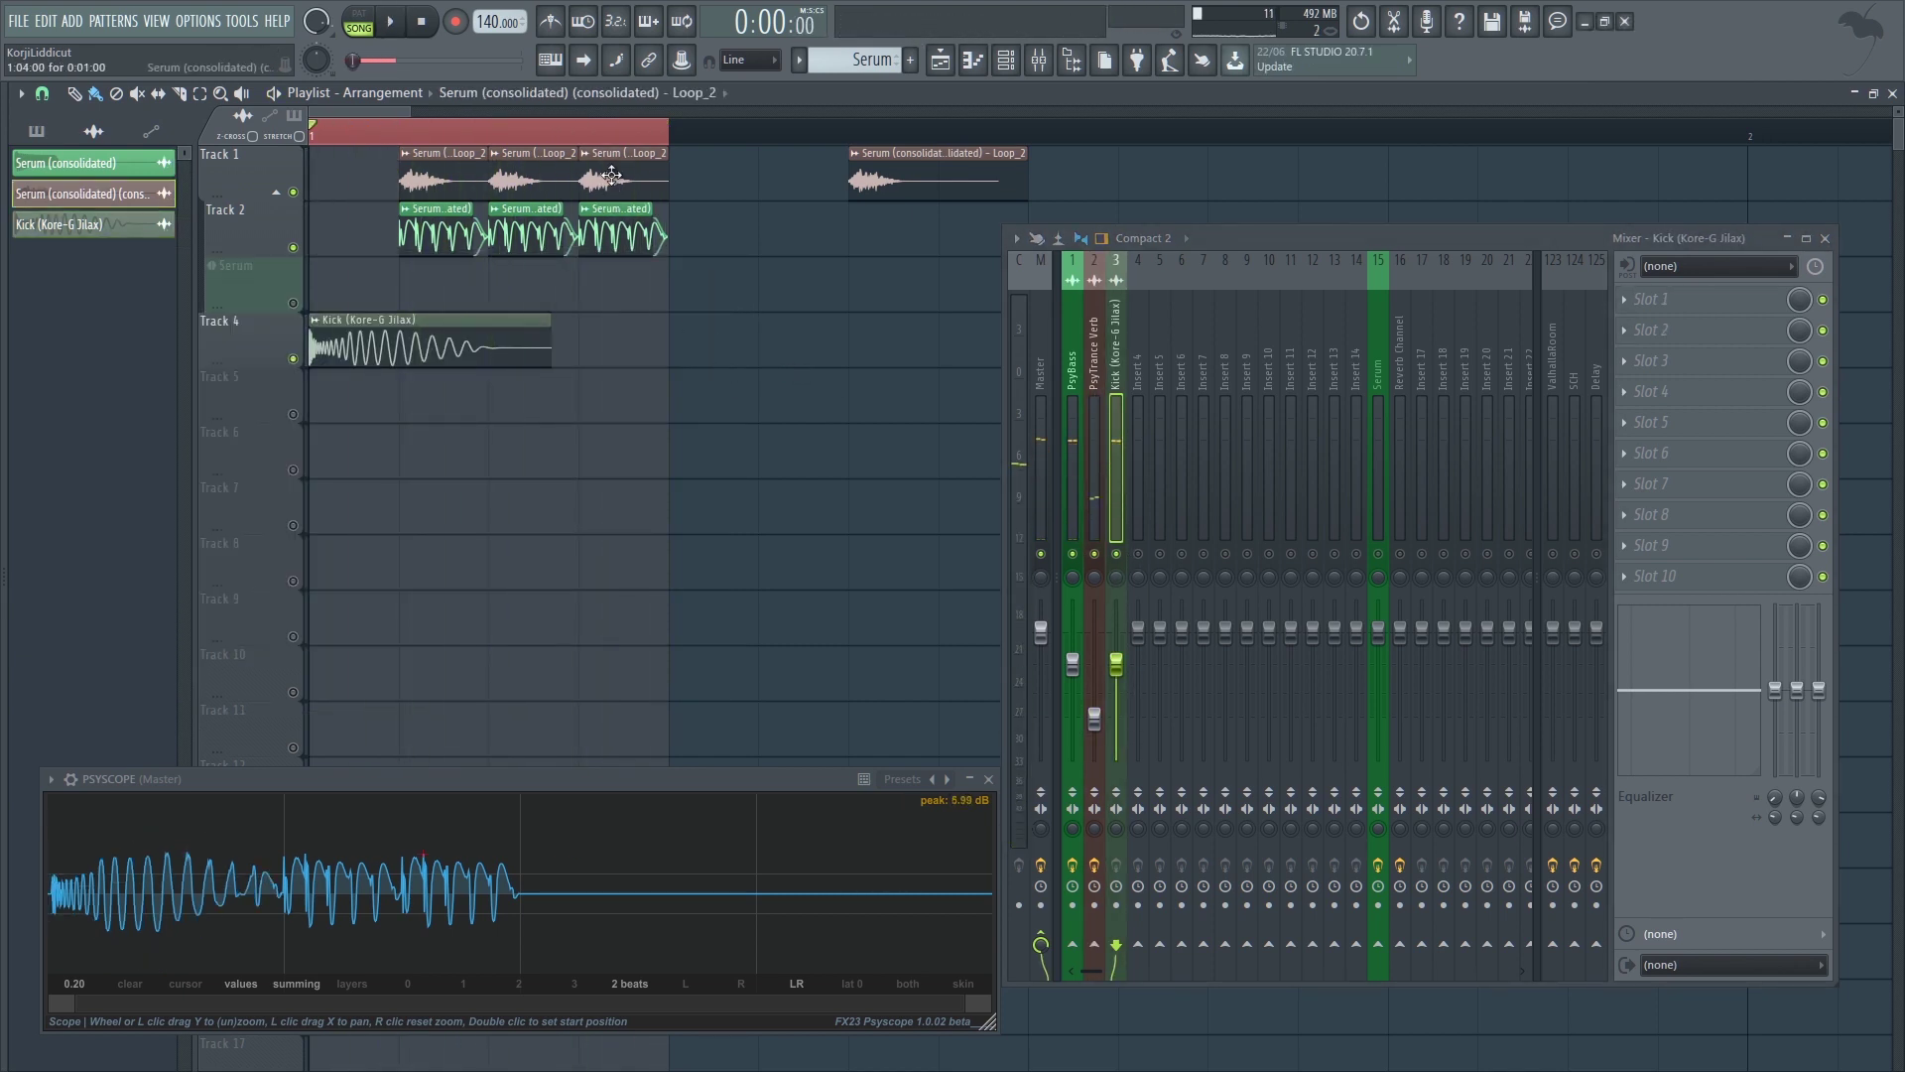
key("space")
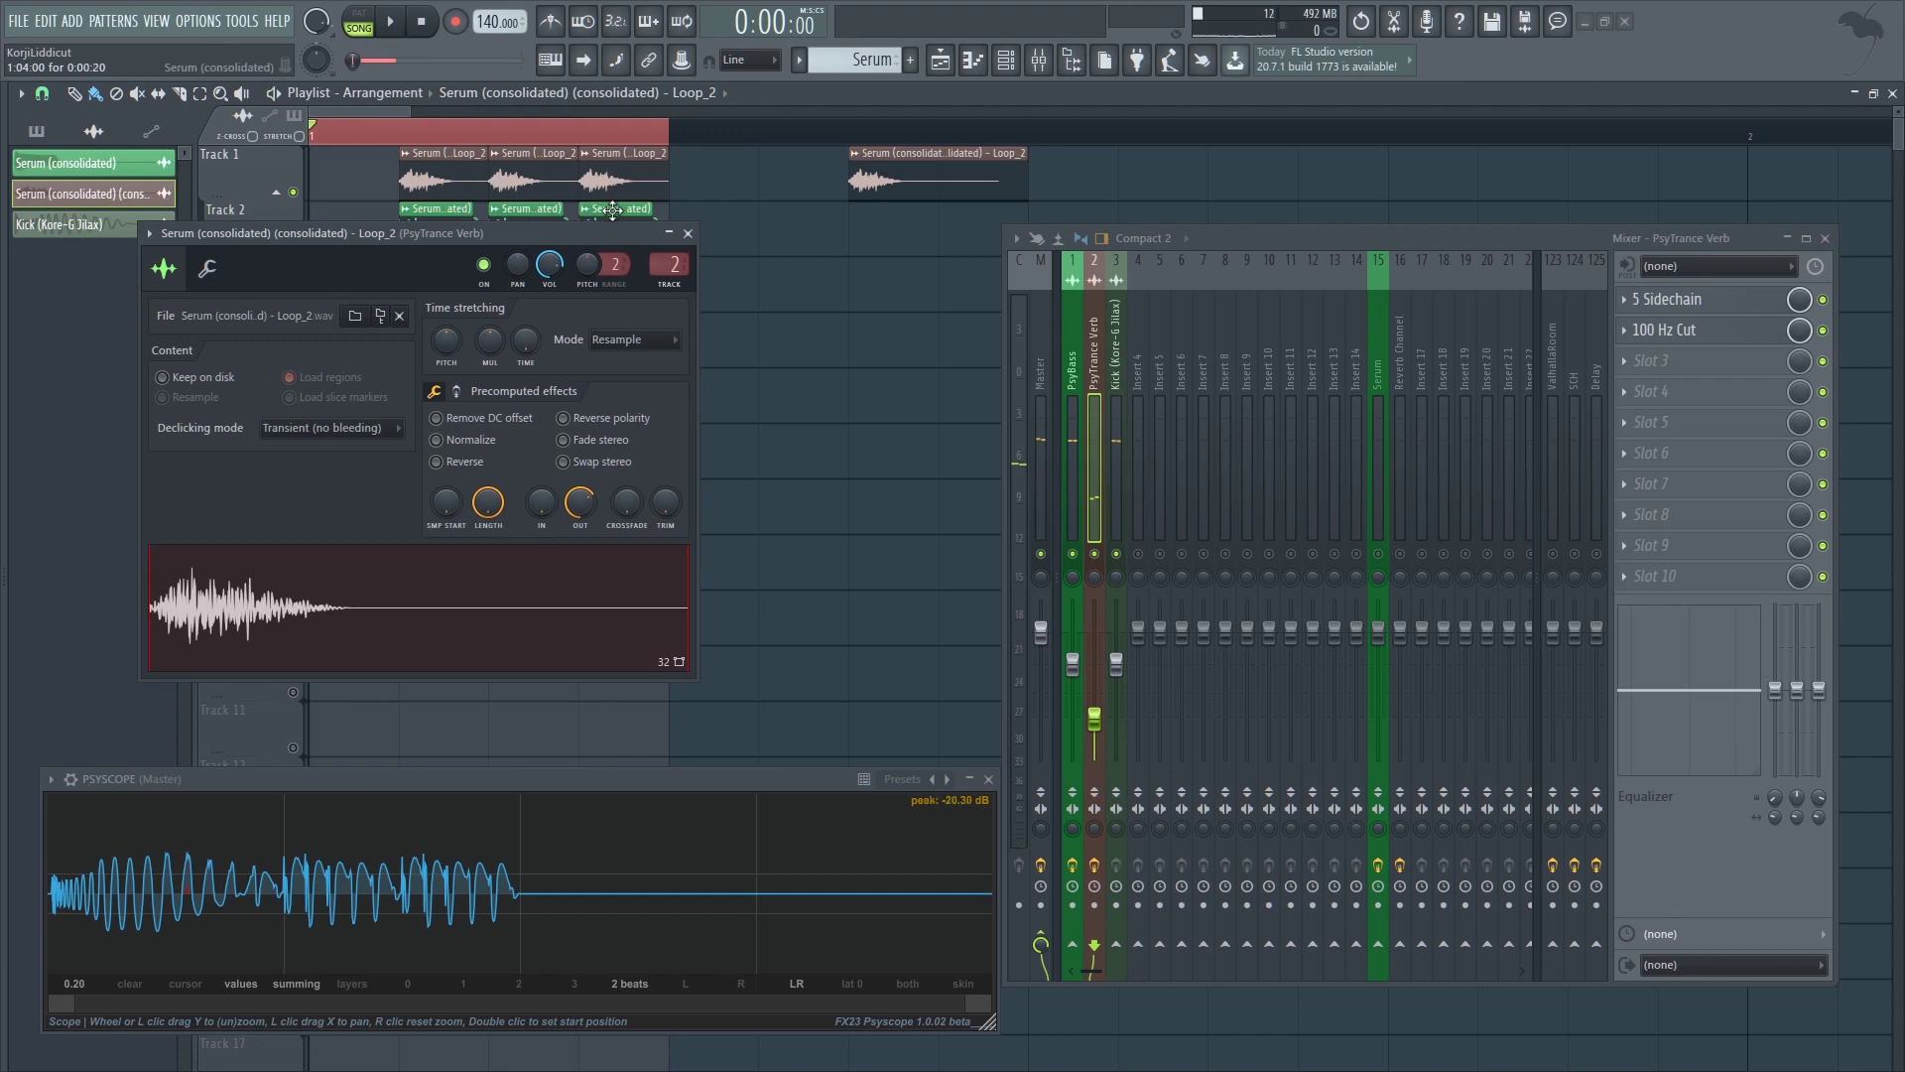